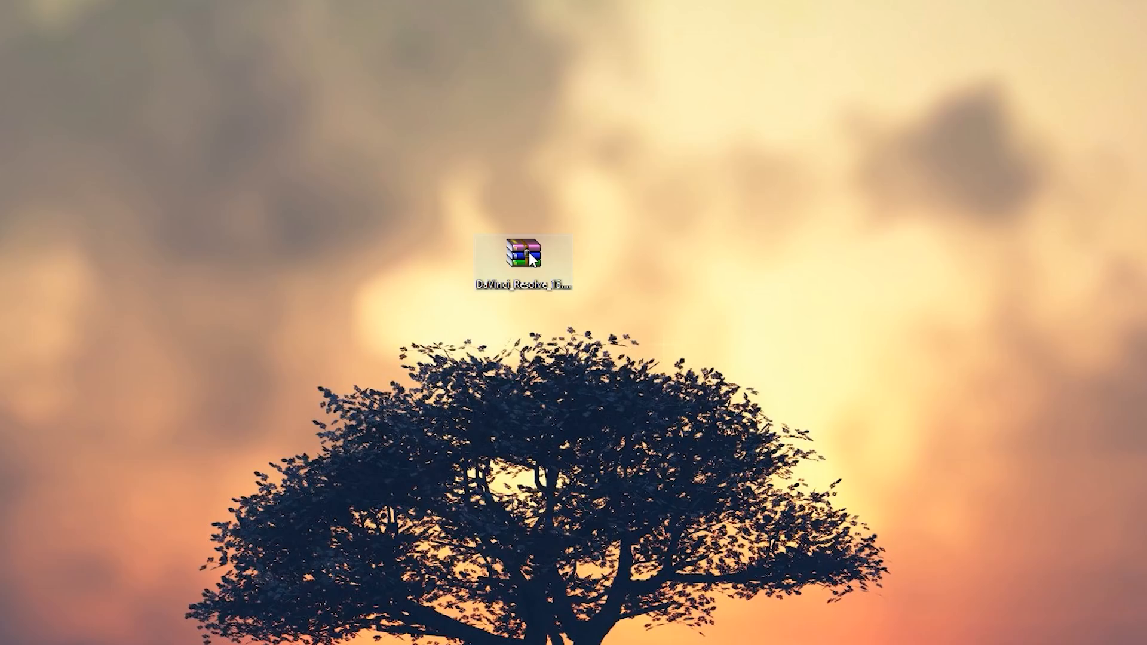
# Run the installer from the DaVinci Resolve archive and start installing DaVinci Resolve Panels and DaVinci Resolve 15.2.2.007
pyautogui.doubleClick(529, 252)
pyautogui.click(177, 238)
pyautogui.doubleClick(178, 238)
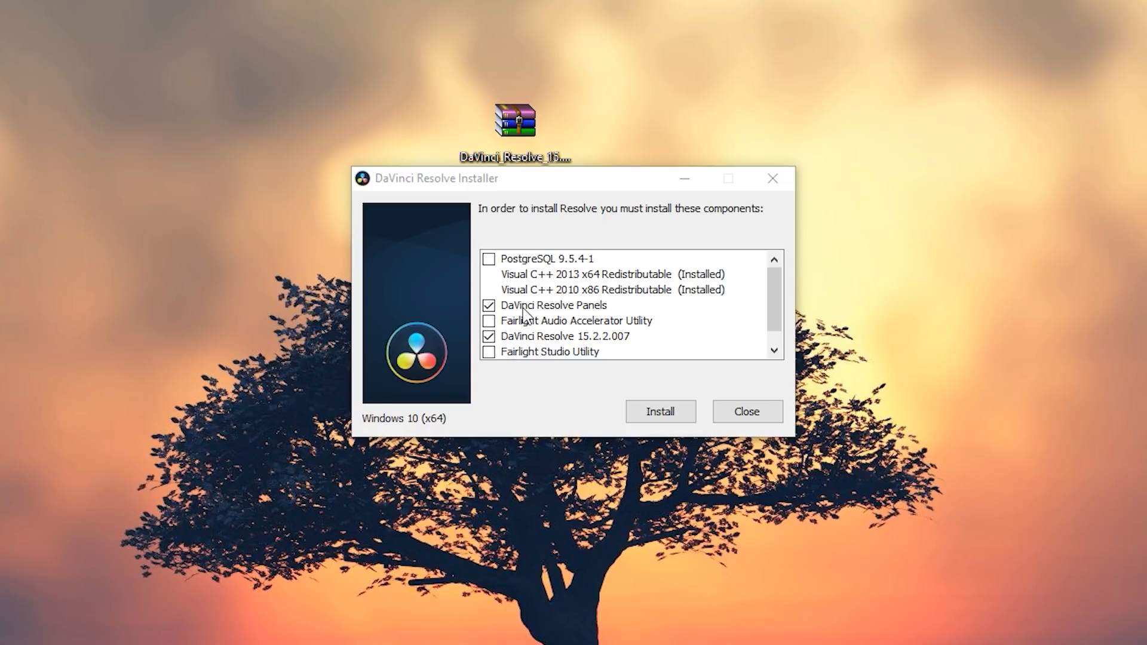
pyautogui.click(677, 413)
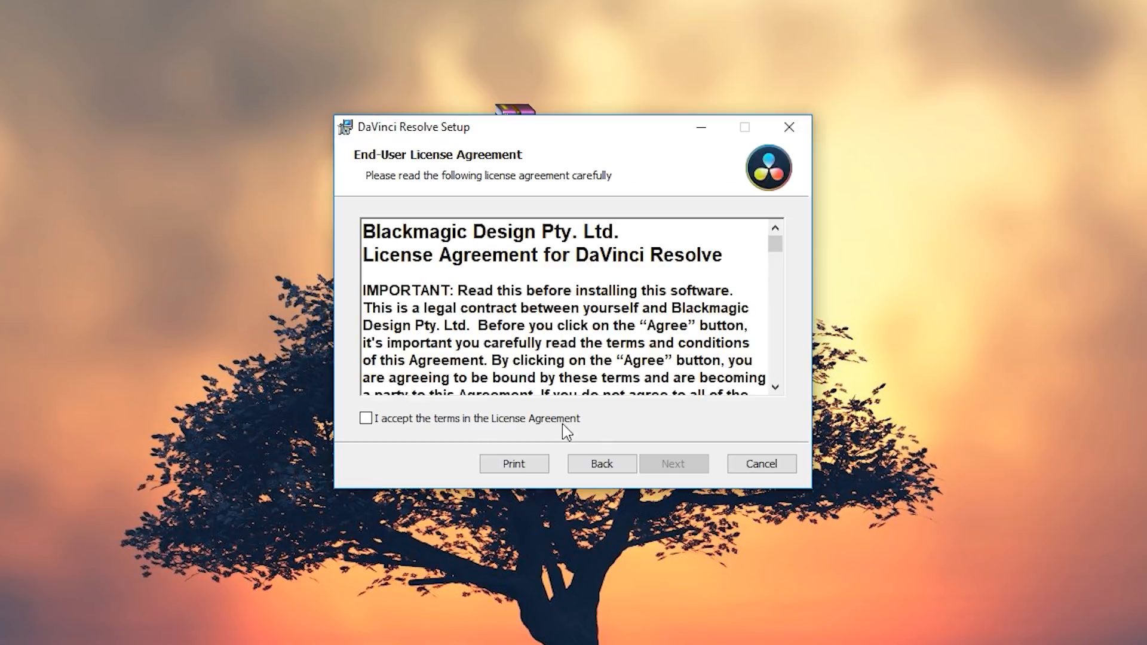
# Accept the license agreement, complete the setup in the default destination folder, and launch DaVinci Resolve
pyautogui.click(563, 423)
pyautogui.click(672, 464)
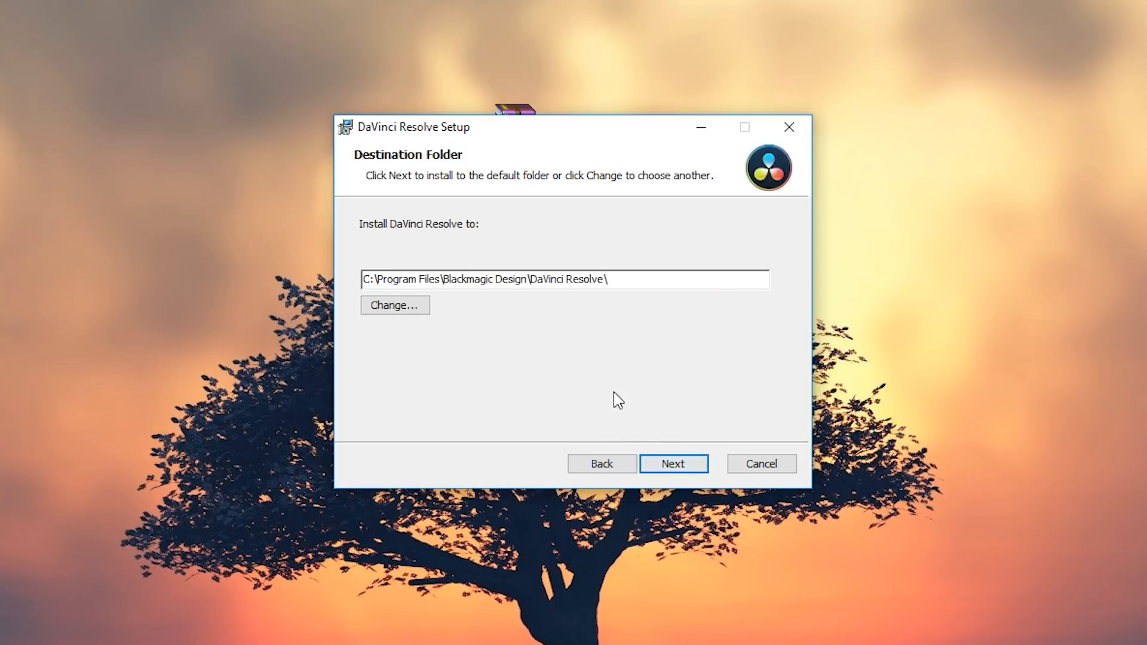
pyautogui.click(670, 465)
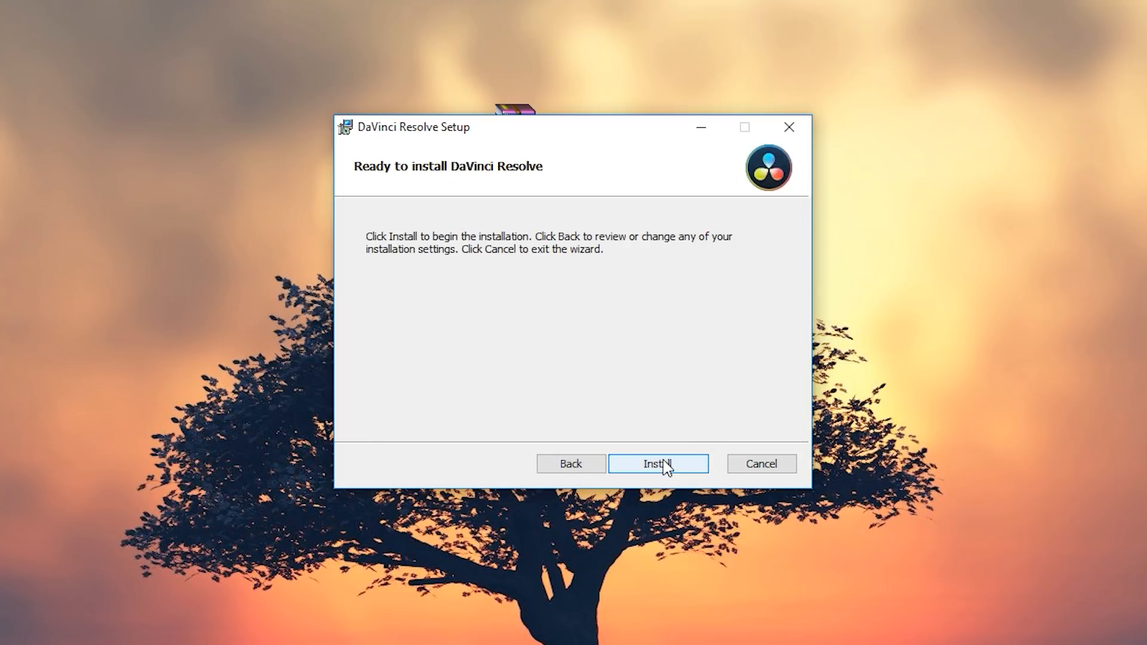
pyautogui.click(665, 465)
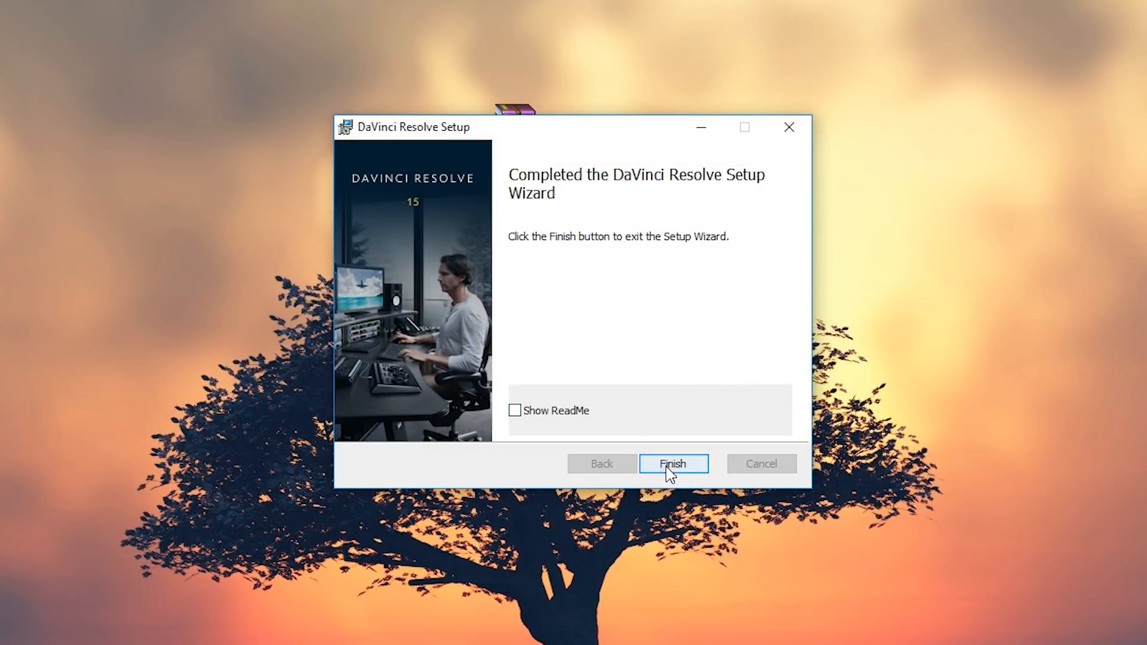
pyautogui.click(676, 464)
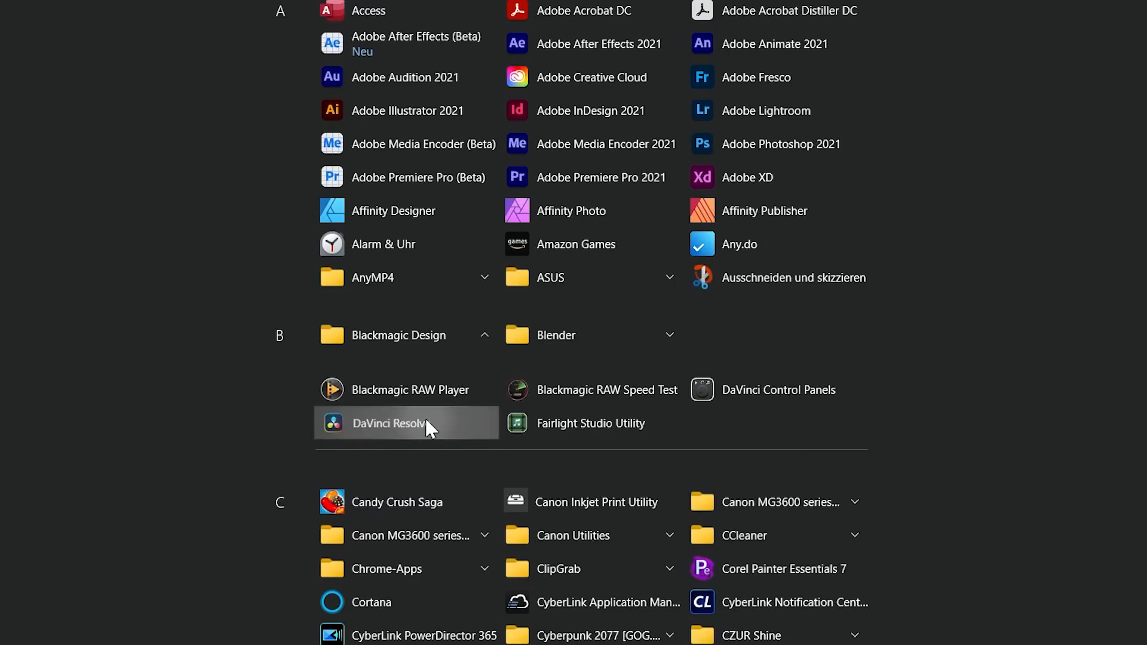
pyautogui.click(388, 422)
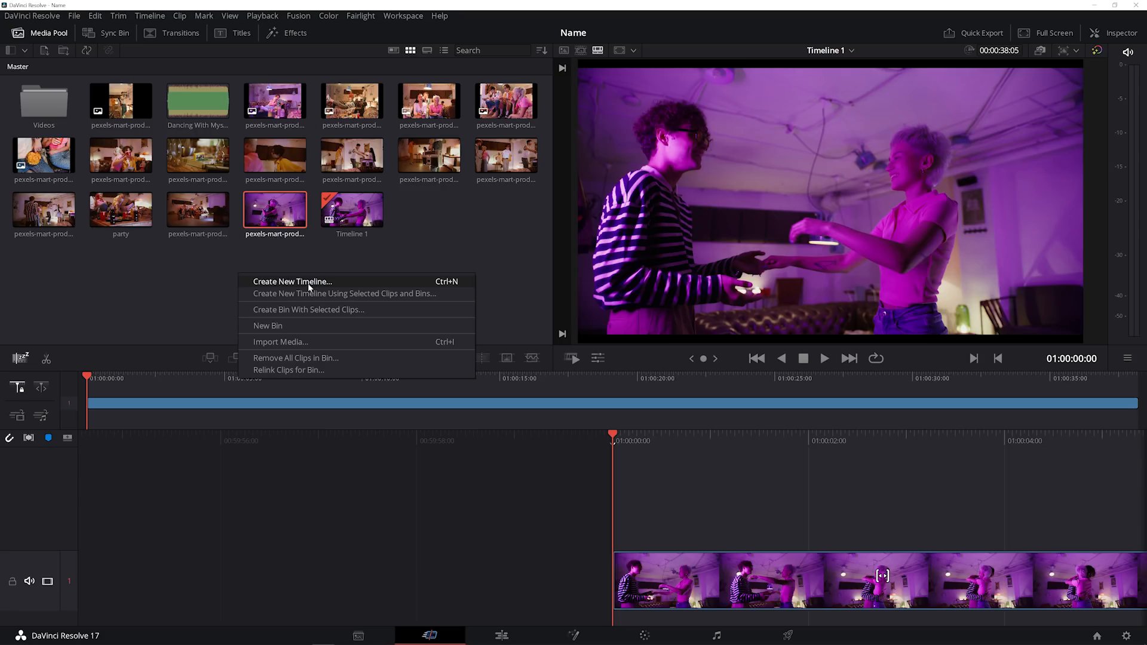
# Create a new empty timeline named "Video 2" in the media pool using the project settings
pyautogui.click(308, 286)
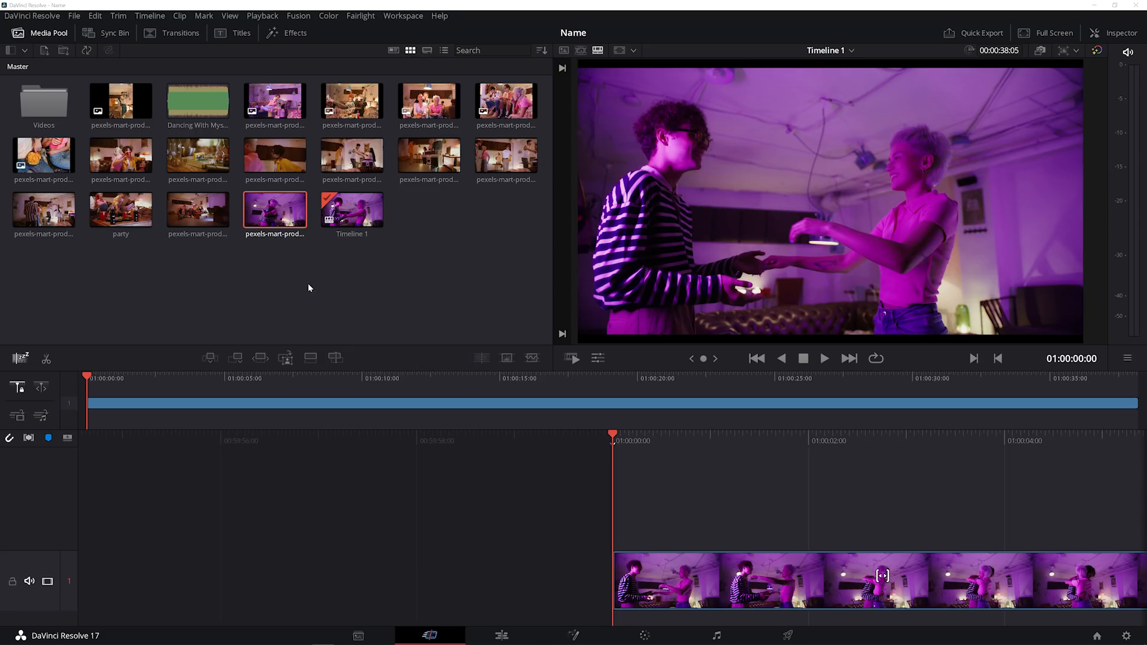
pyautogui.write('Video 2')
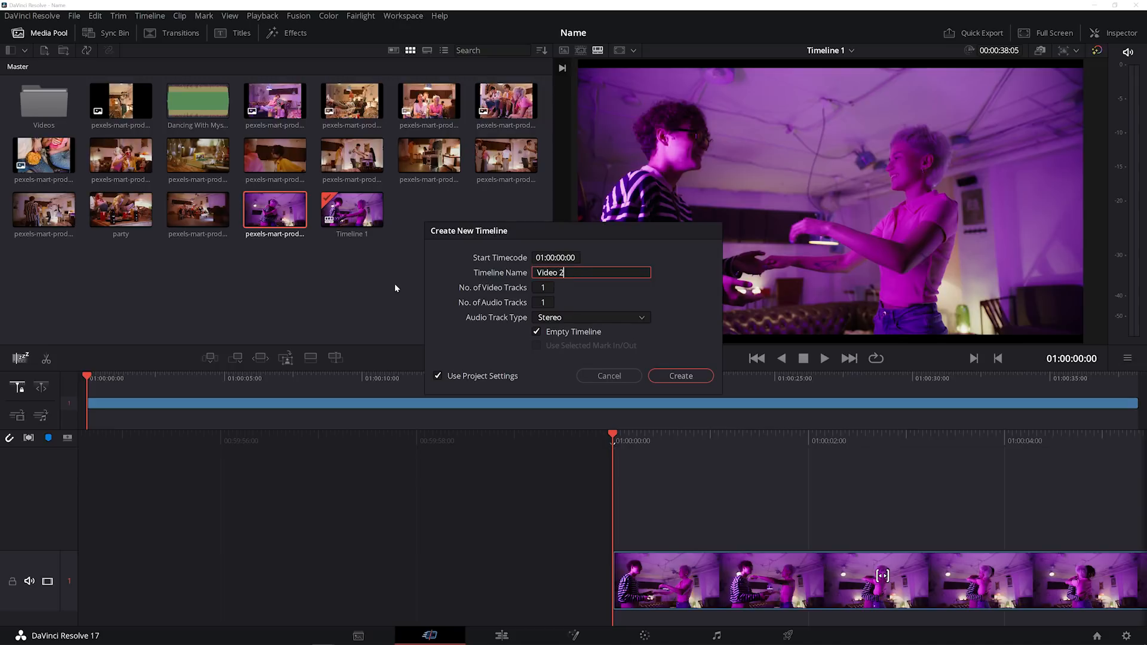
pyautogui.press('Return')
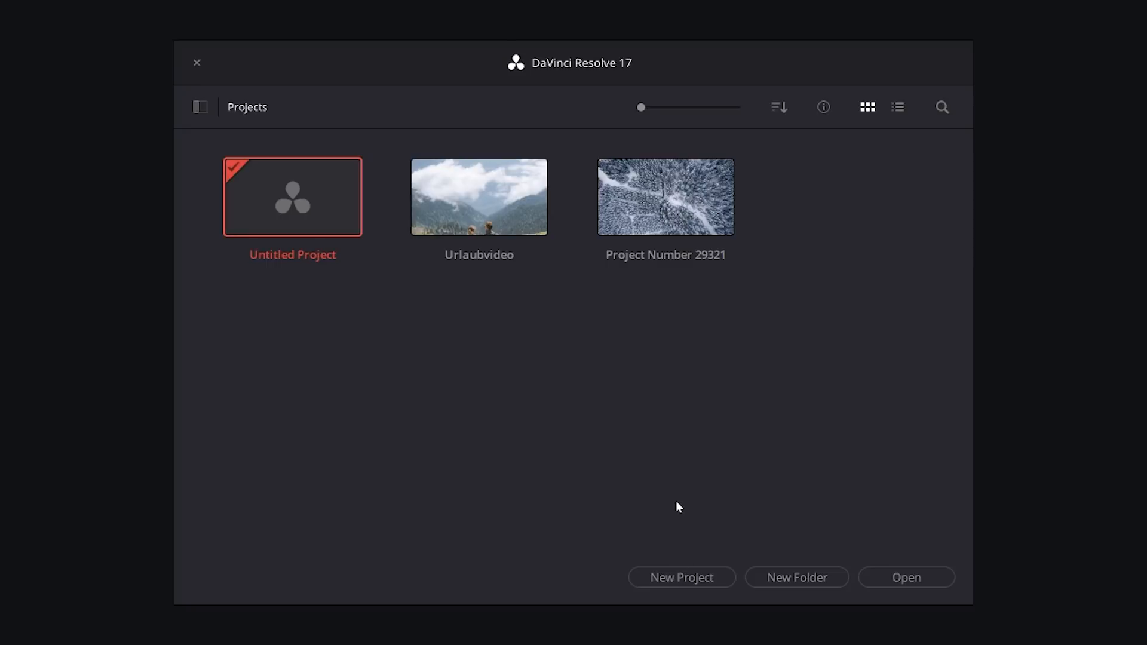
# Create a new project named "Name"
pyautogui.click(683, 585)
pyautogui.write('Name')
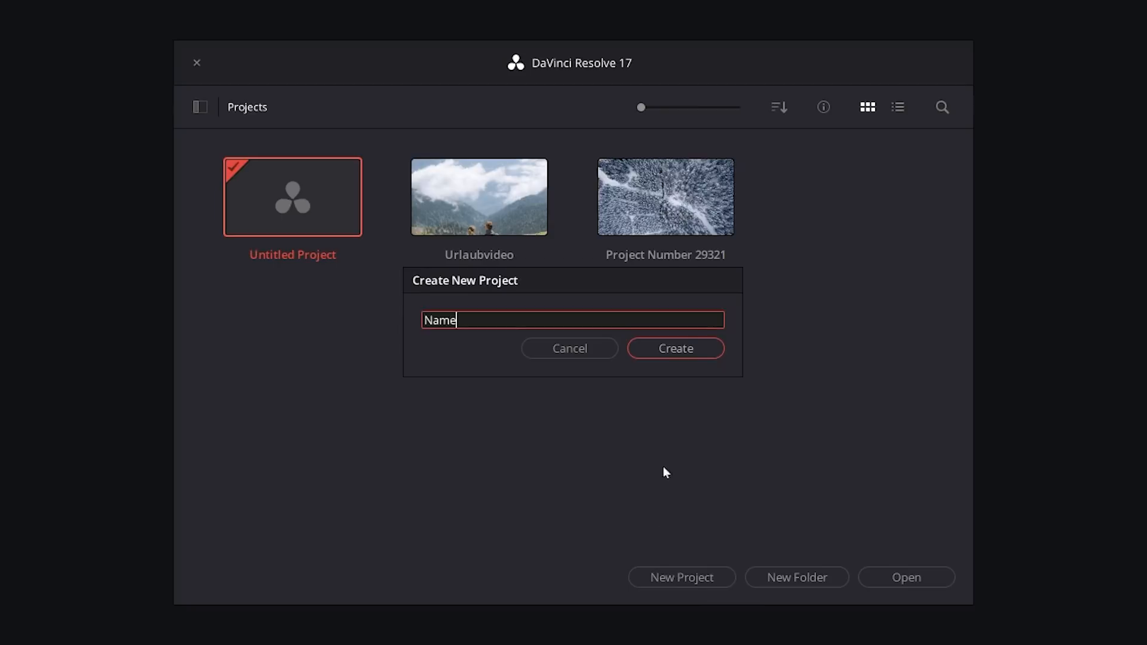
pyautogui.click(688, 349)
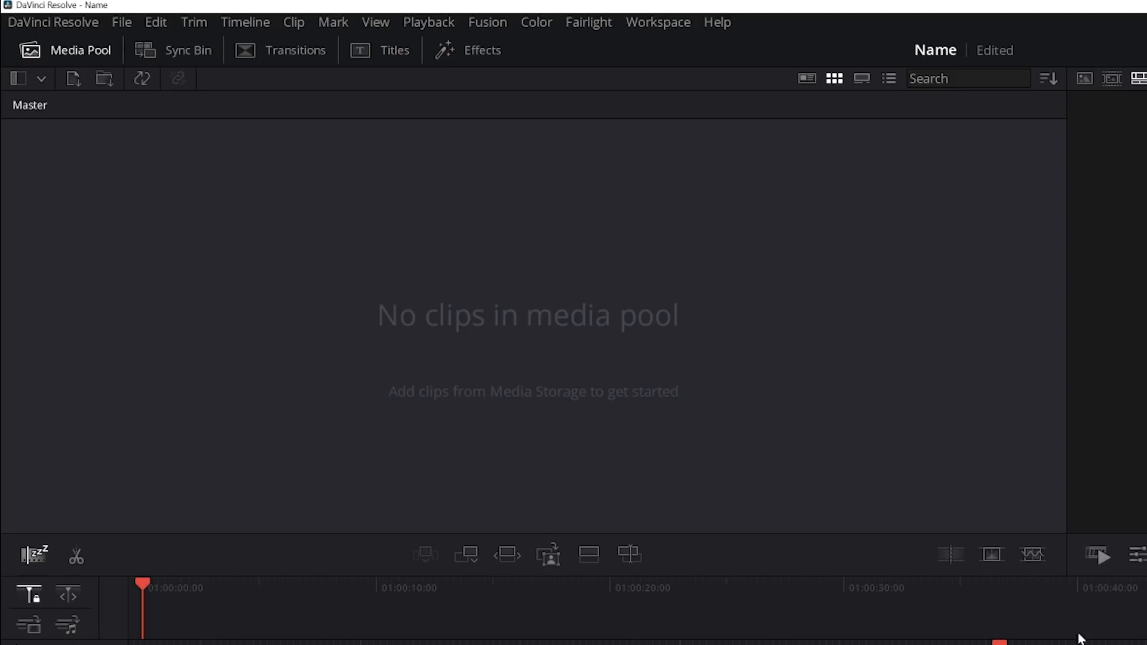
# Open the Project Manager and show its list of databases
pyautogui.click(76, 16)
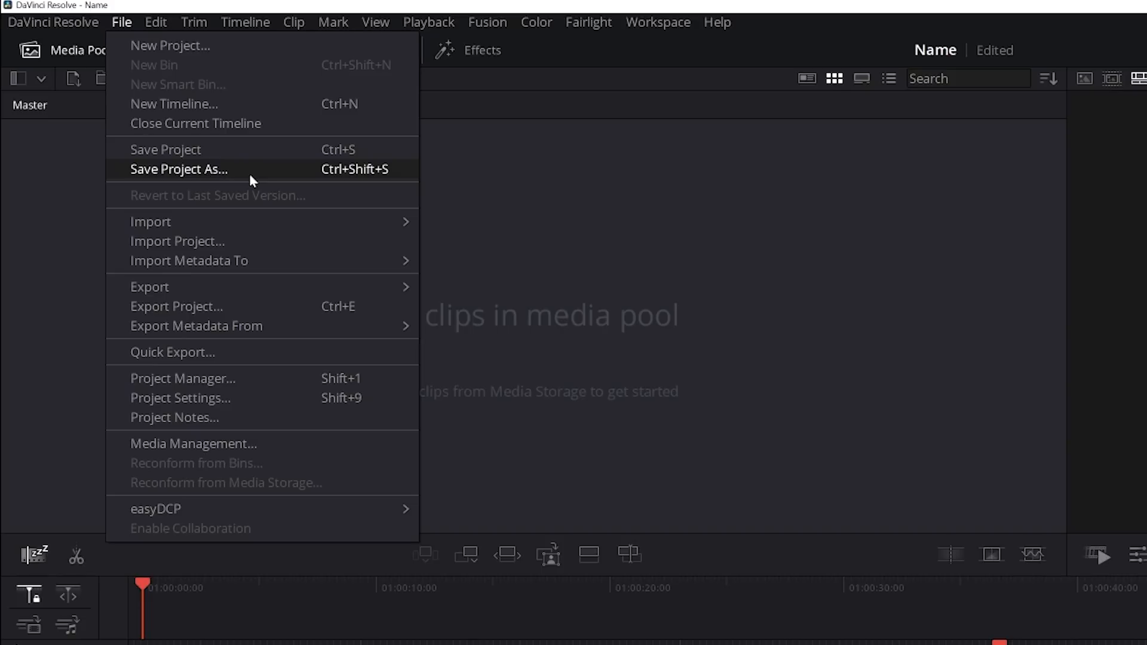
pyautogui.click(193, 385)
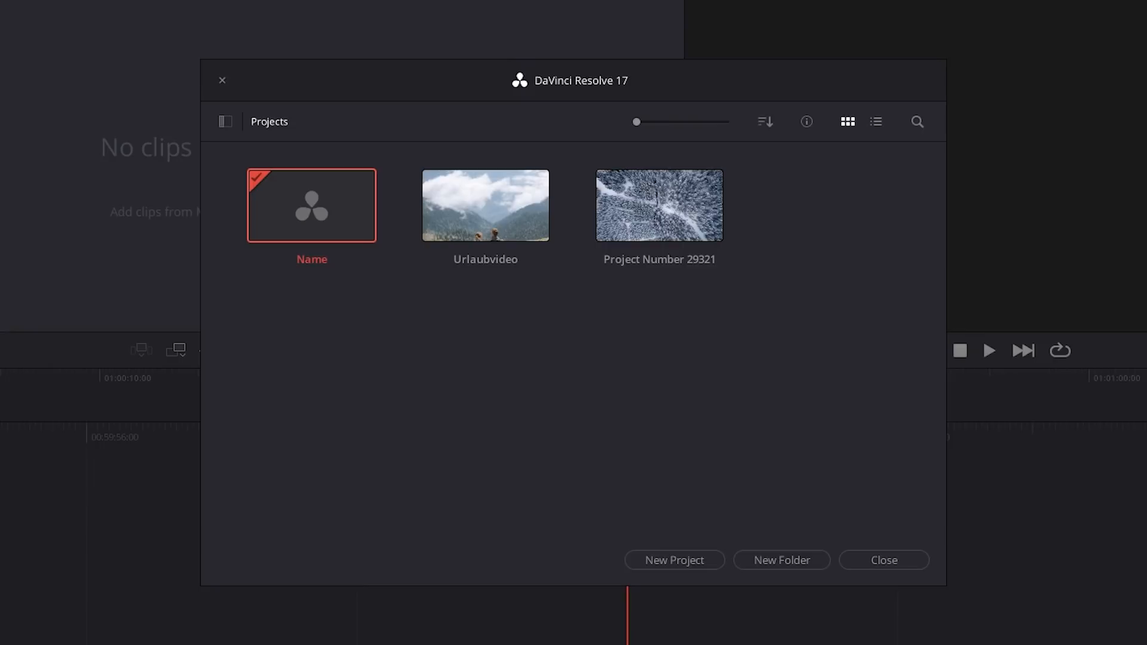
pyautogui.click(227, 123)
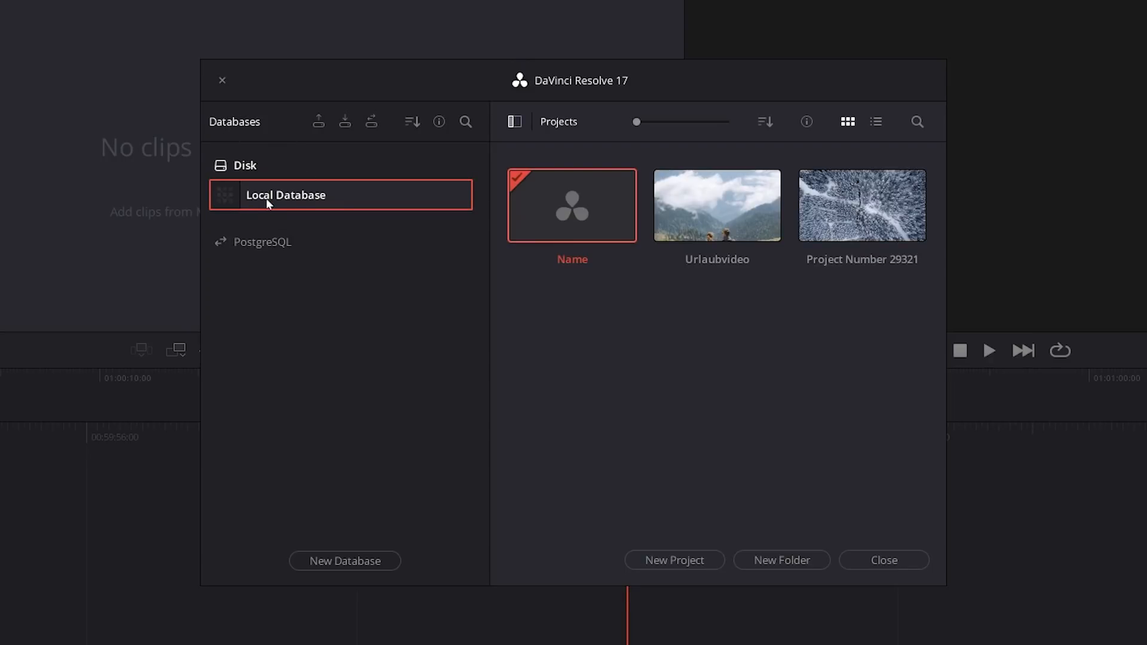
# View the file location of the Local Database and minimise the folder window
pyautogui.rightClick(308, 203)
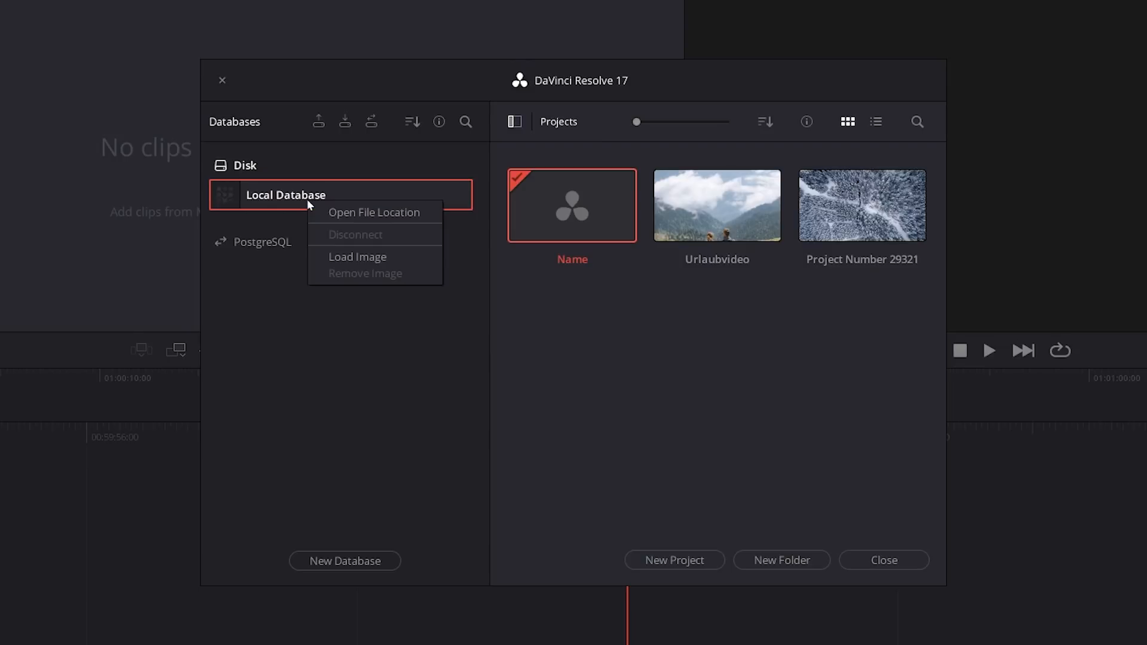
pyautogui.click(374, 213)
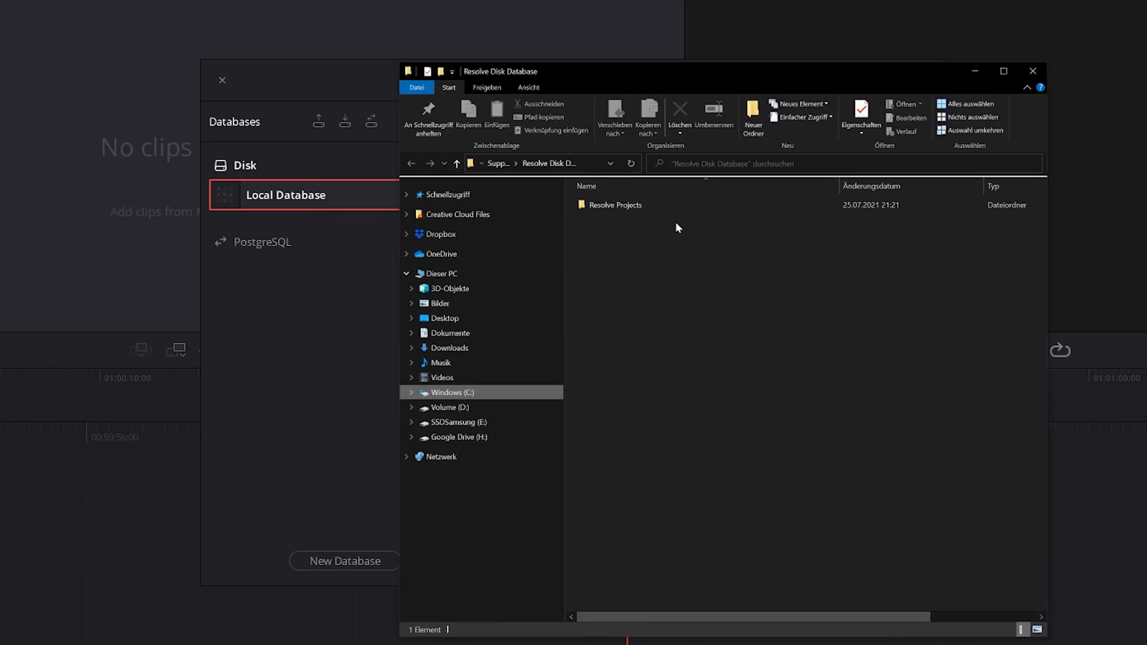
pyautogui.click(974, 71)
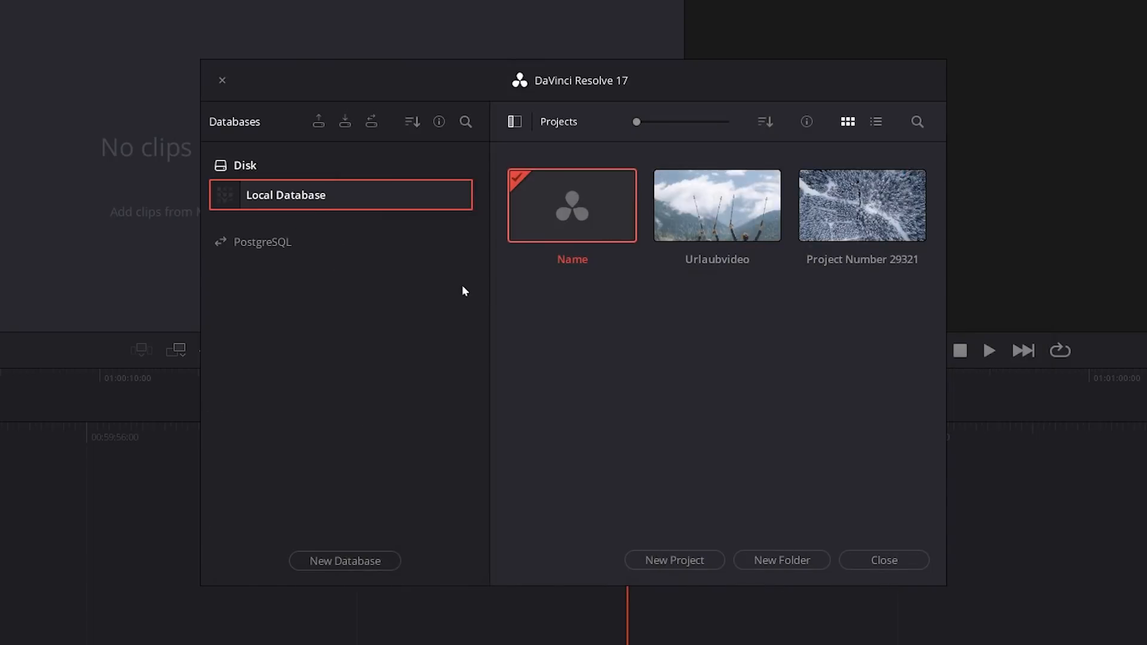
# Review the Disk and PostgreSQL options for creating a new database, and cancel without creating one
pyautogui.click(368, 564)
pyautogui.click(602, 366)
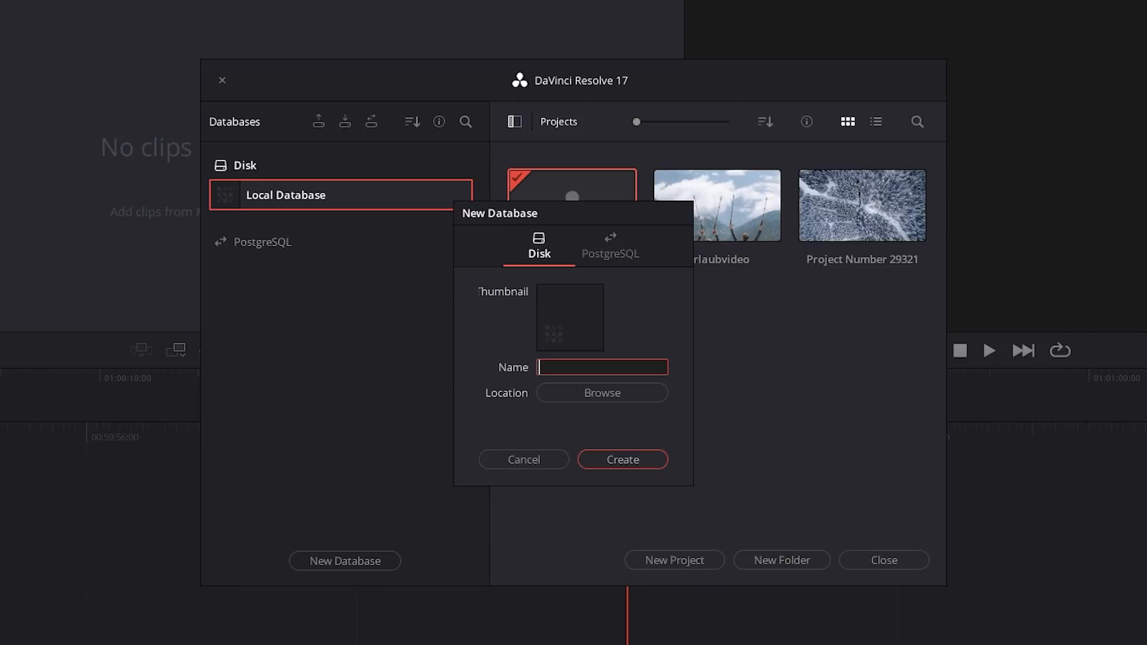
pyautogui.click(611, 244)
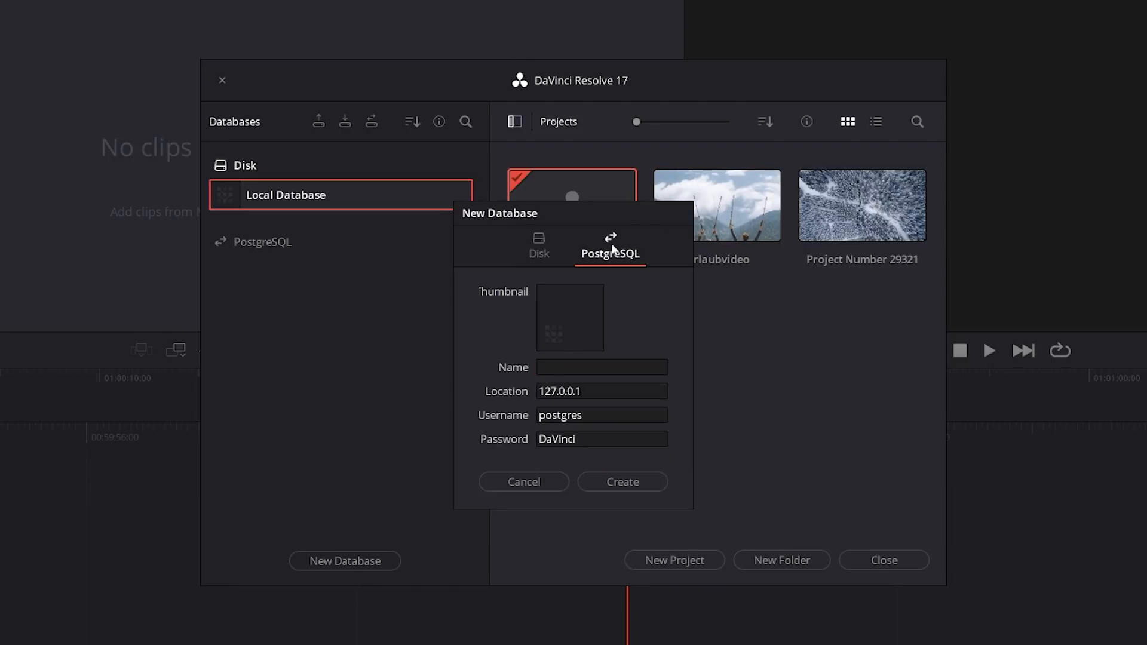
pyautogui.click(533, 239)
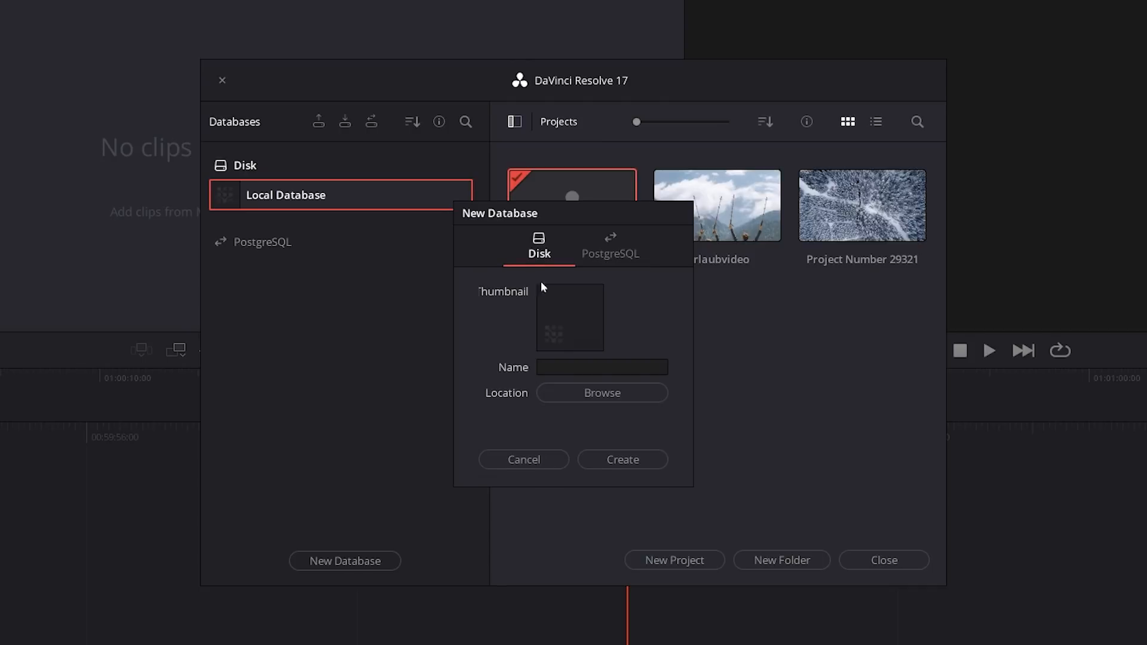
pyautogui.click(546, 459)
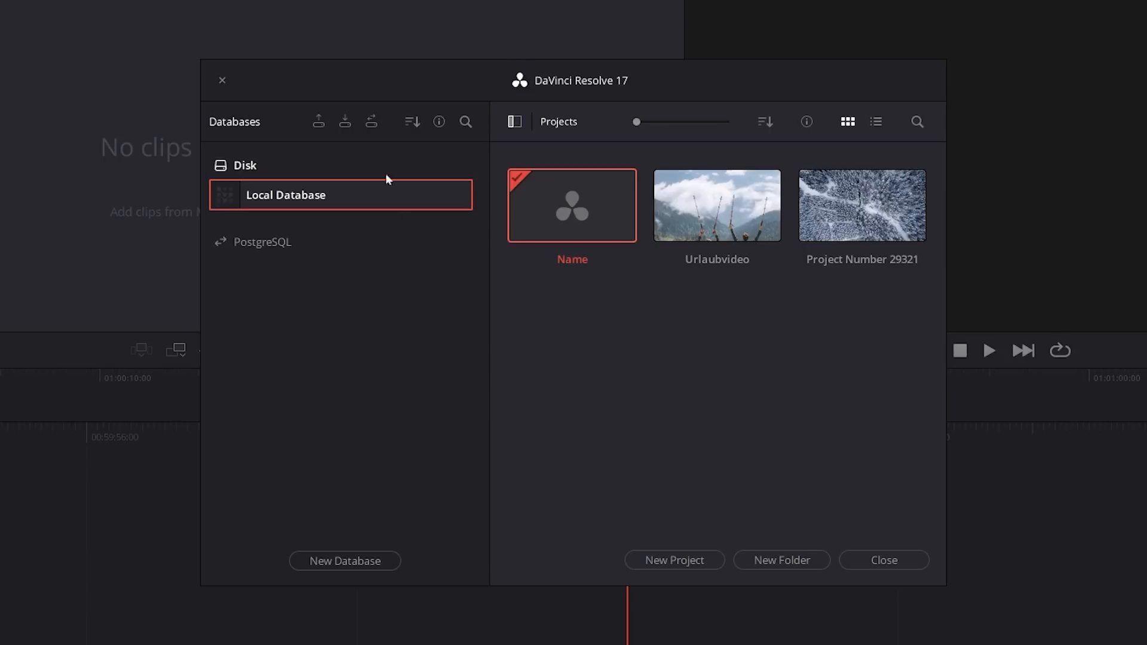
# View the Local Database backup options without saving, and check the properties of the Resolve Projects folder
pyautogui.click(318, 123)
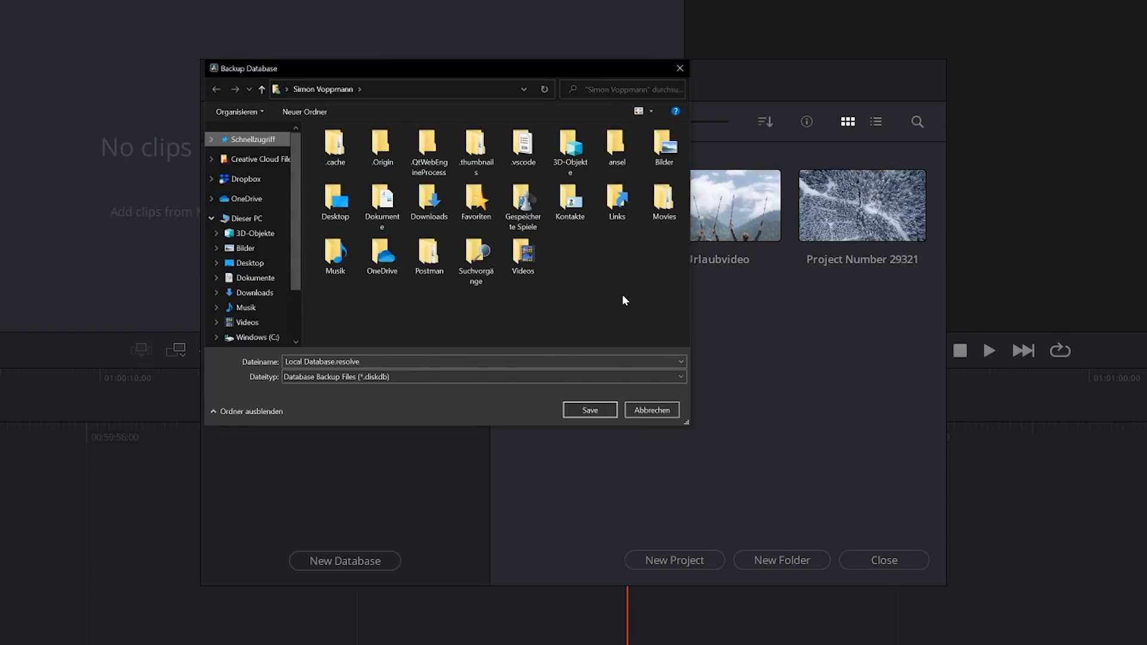
pyautogui.click(641, 410)
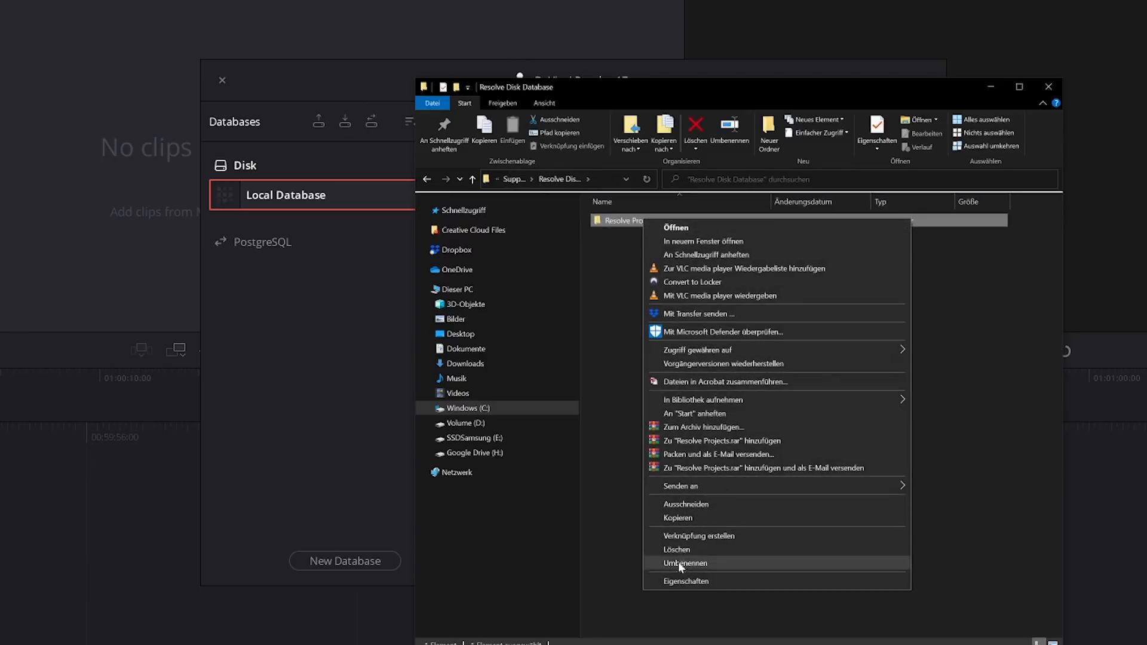
pyautogui.click(680, 582)
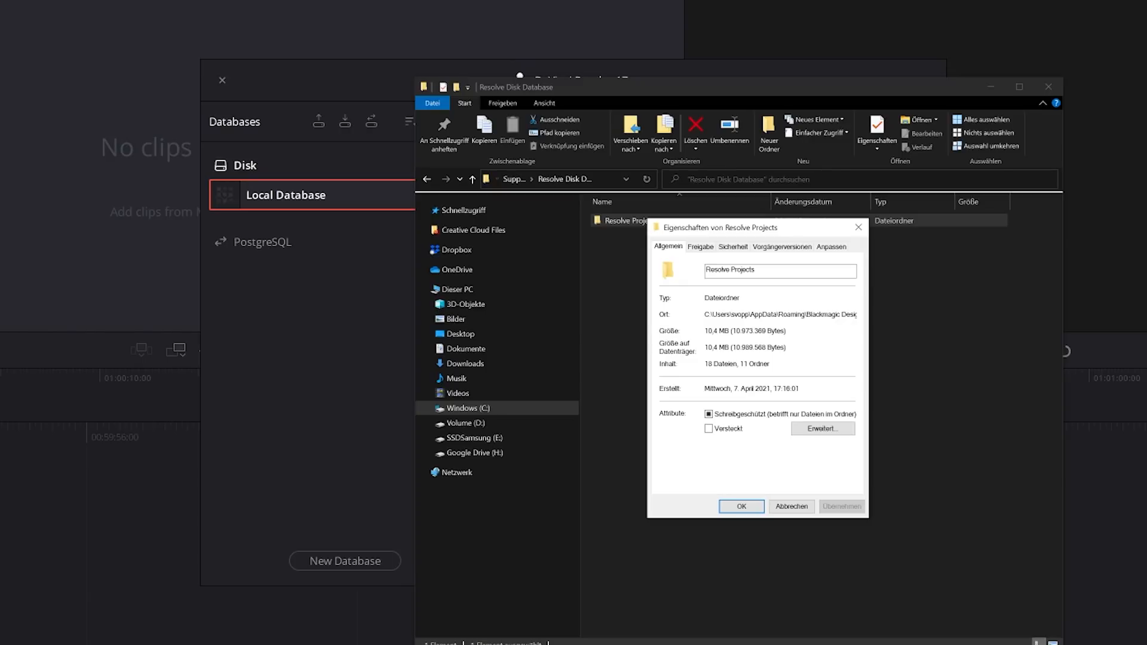
pyautogui.click(791, 506)
pyautogui.click(472, 185)
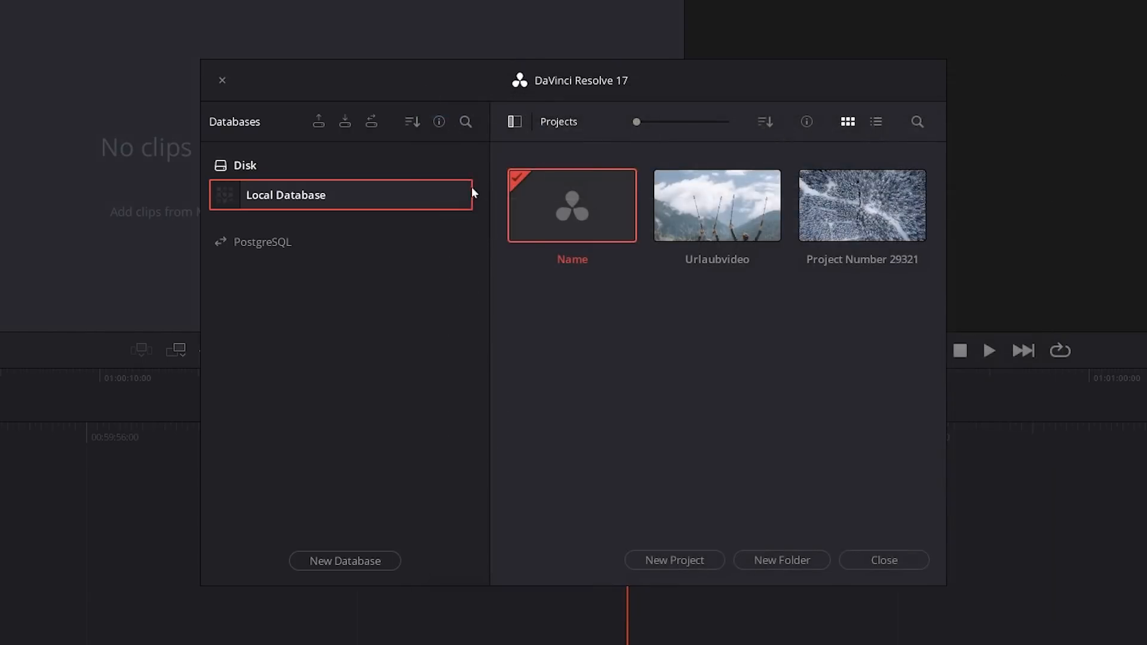
# Hide the database list and create a new folder named "Ordner" among the projects
pyautogui.click(514, 121)
pyautogui.click(779, 559)
pyautogui.write('Ordner')
pyautogui.click(669, 346)
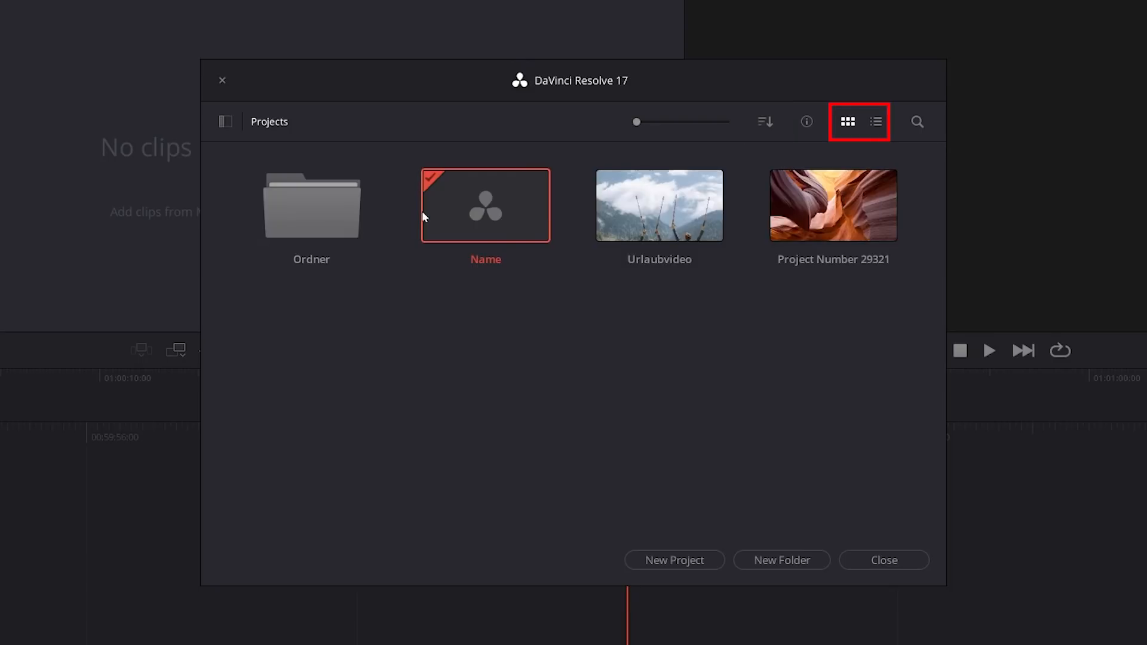
# View the projects as a list, return to the thumbnail view, and try the thumbnail size adjustment
pyautogui.click(875, 124)
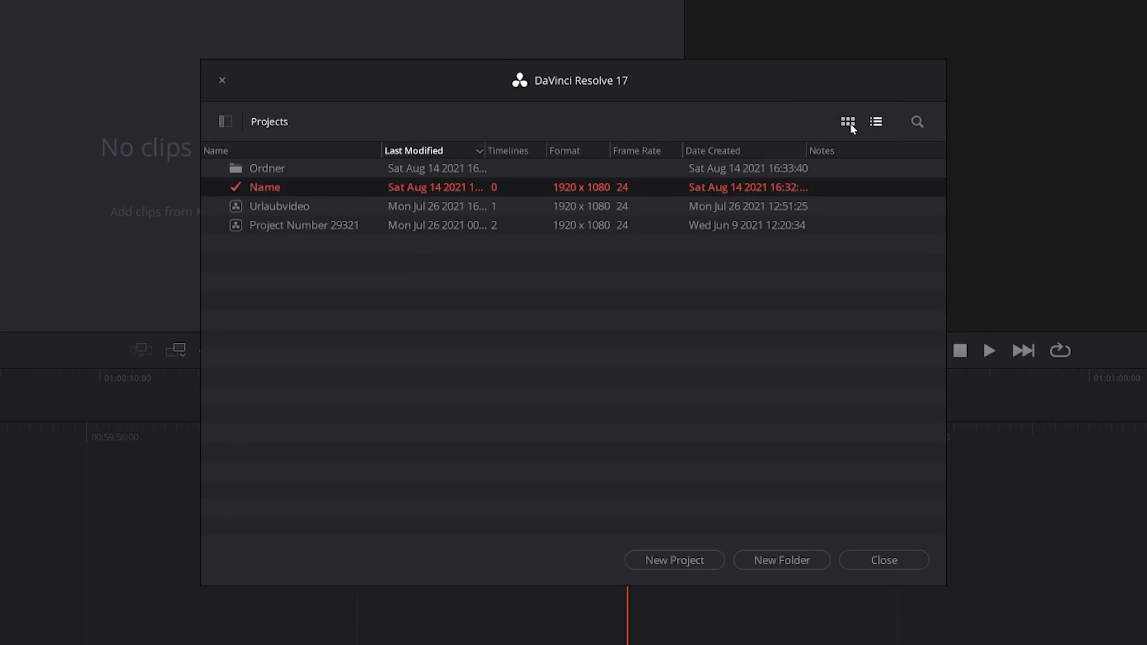
pyautogui.click(851, 123)
pyautogui.moveTo(638, 123)
pyautogui.mouseDown()
pyautogui.moveTo(663, 123)
pyautogui.moveTo(635, 123)
pyautogui.mouseUp()
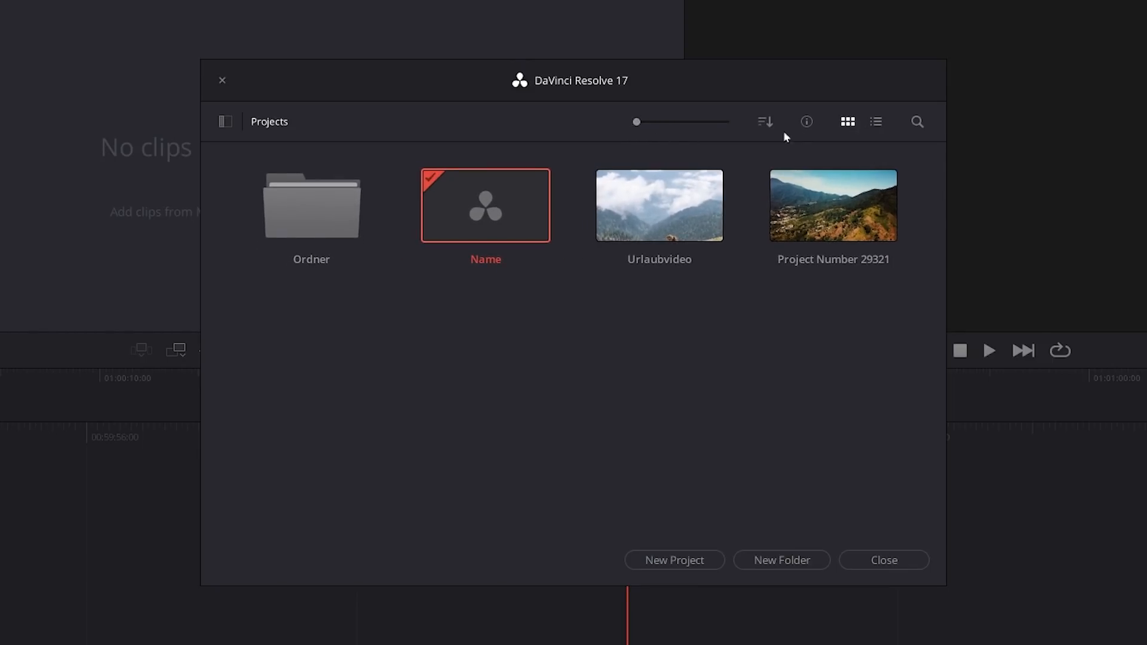
# Open the project "Name" and bring up its Project Settings
pyautogui.doubleClick(499, 207)
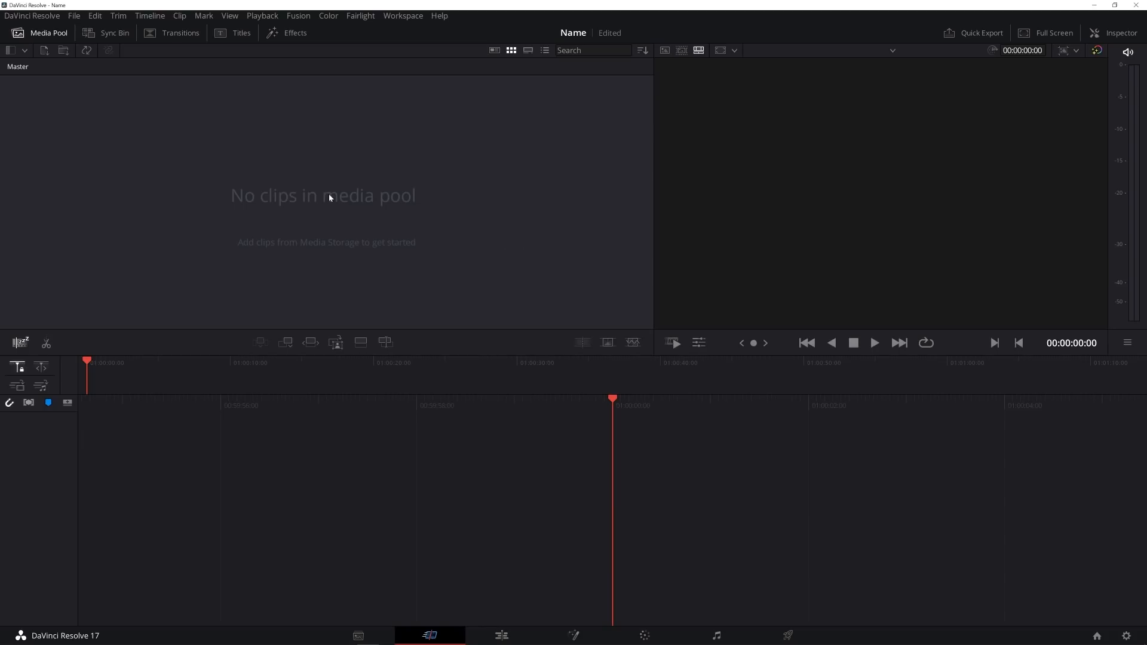
pyautogui.click(99, 28)
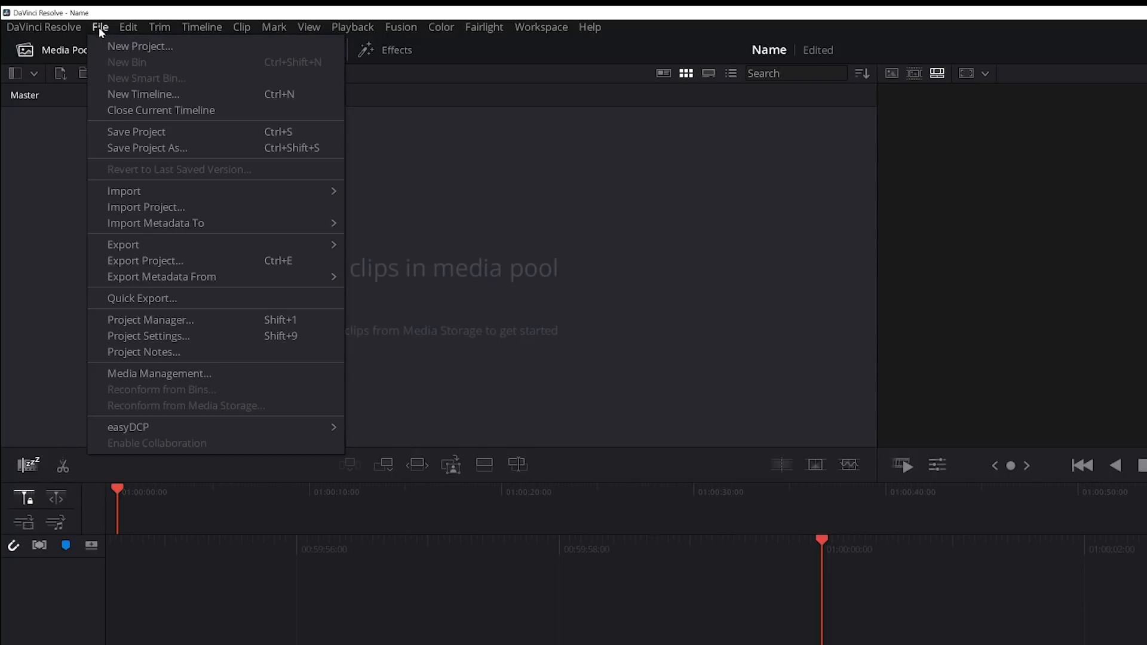
pyautogui.click(162, 337)
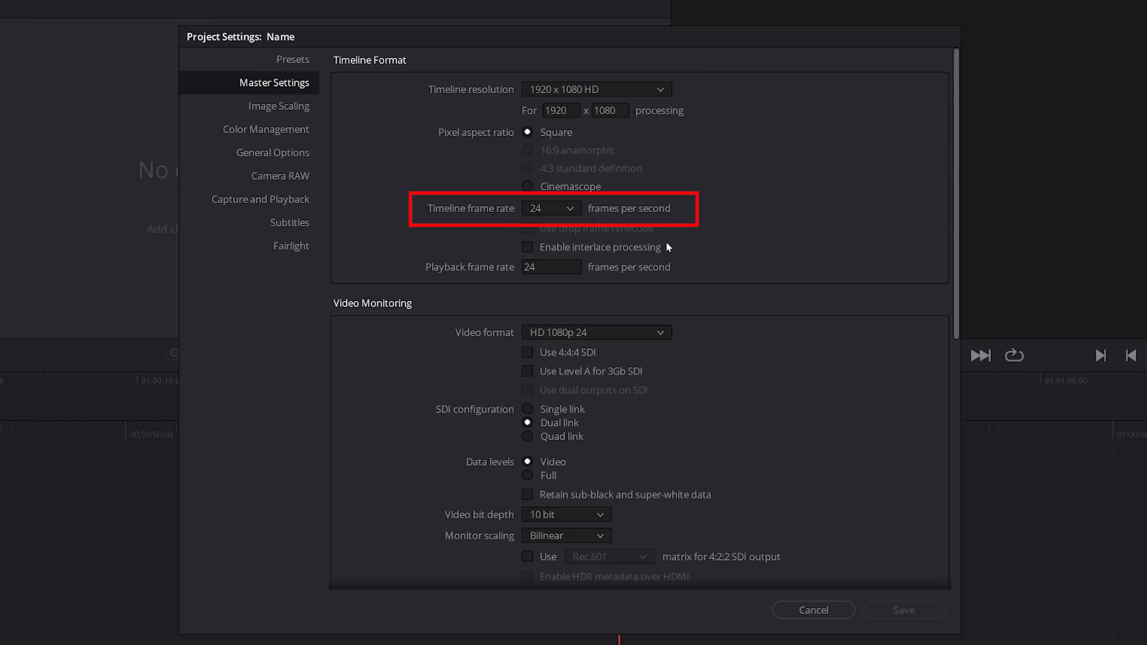
# Examine the video monitoring, optimized media and render cache, working folders and frame interpolation options in the Master Settings
pyautogui.moveTo(955, 194); pyautogui.dragTo(965, 297)
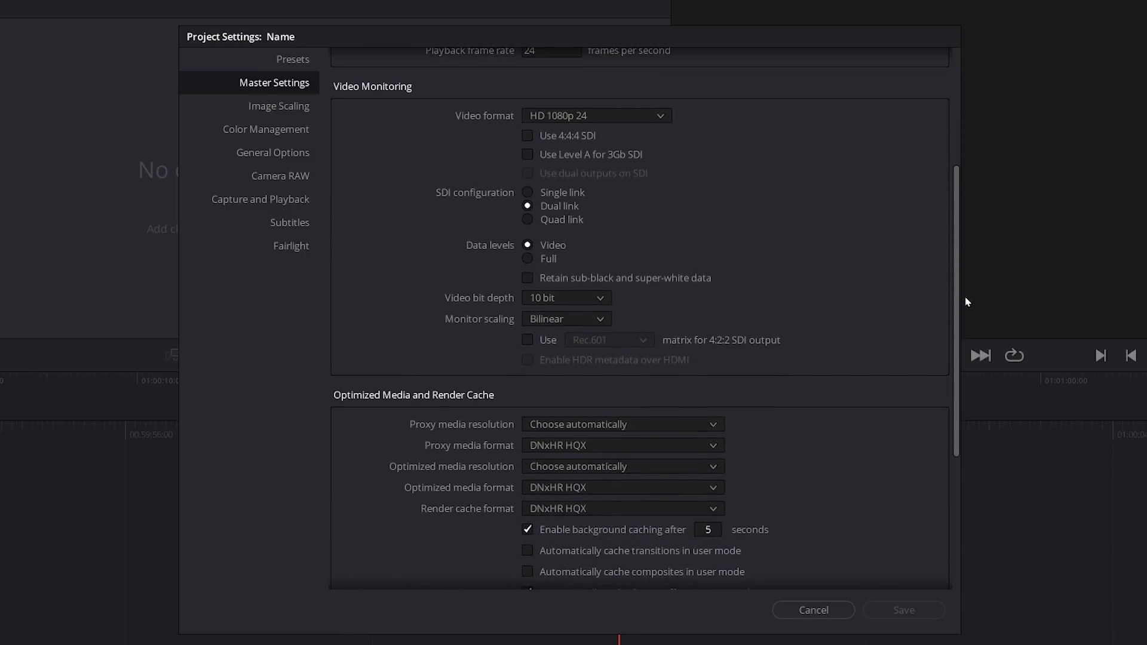
pyautogui.click(583, 117)
pyautogui.click(580, 119)
pyautogui.moveTo(957, 364); pyautogui.dragTo(947, 461)
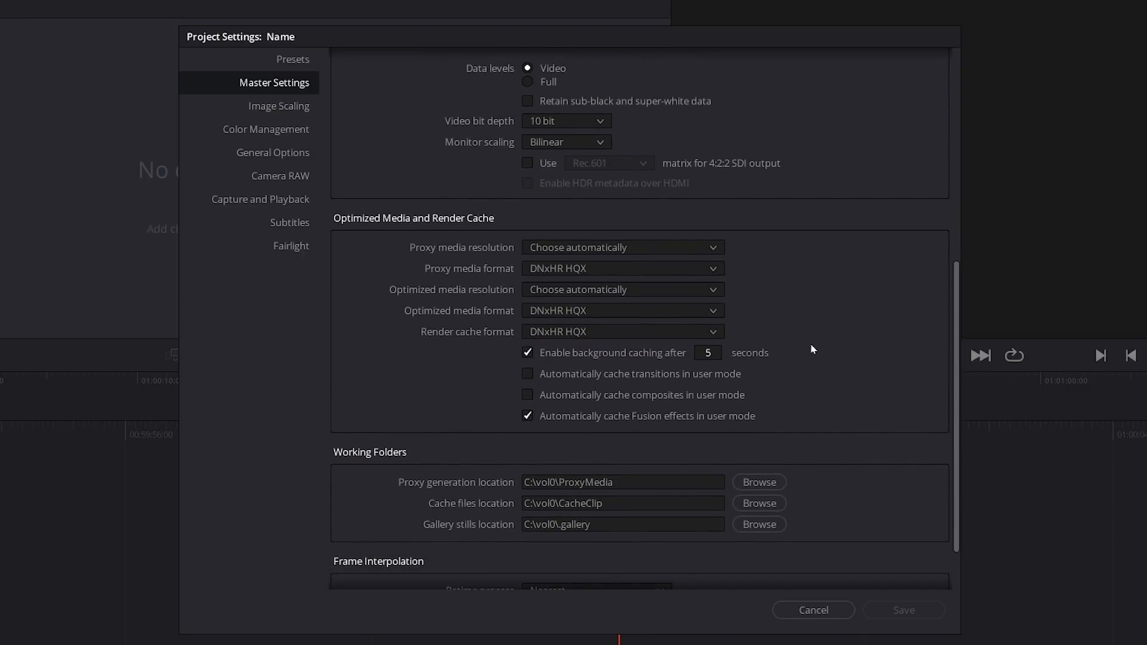
pyautogui.moveTo(954, 395); pyautogui.dragTo(944, 473)
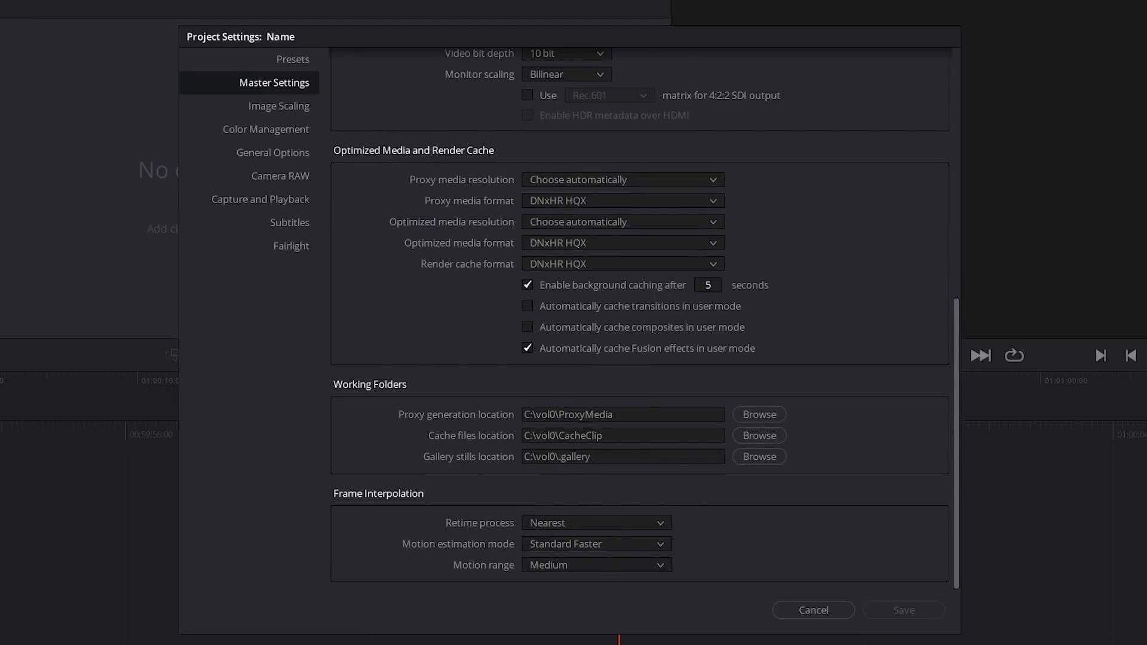
# Look through the Image Scaling, Color Management, Camera RAW and General Options categories of the project settings
pyautogui.click(269, 111)
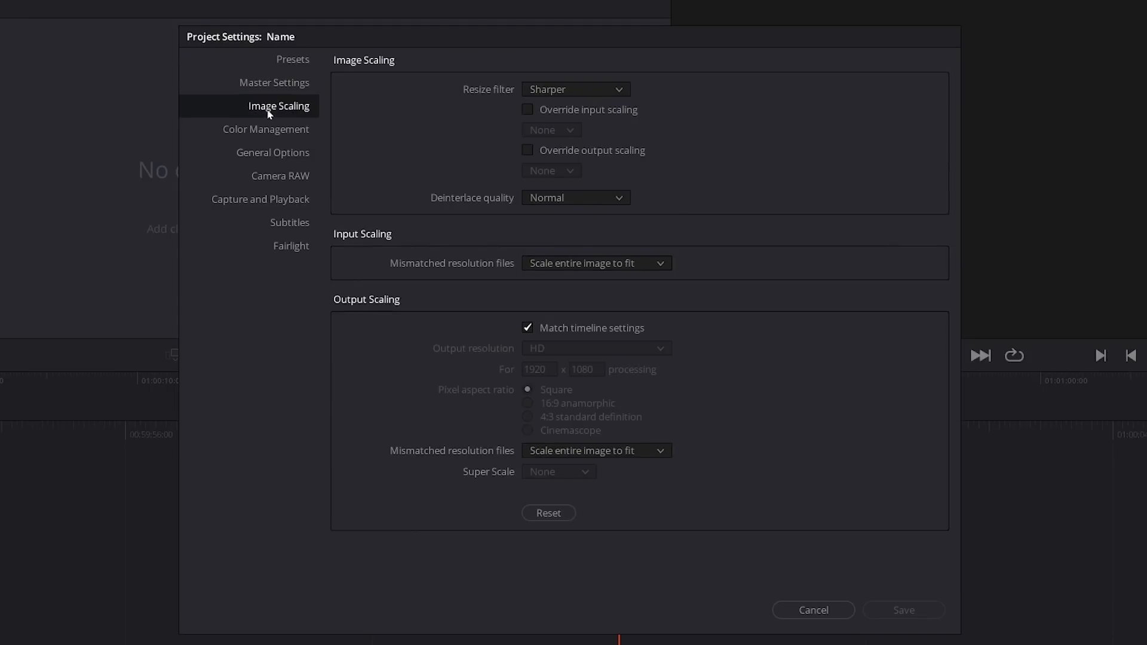
pyautogui.click(284, 83)
pyautogui.click(278, 108)
pyautogui.click(272, 134)
pyautogui.click(274, 178)
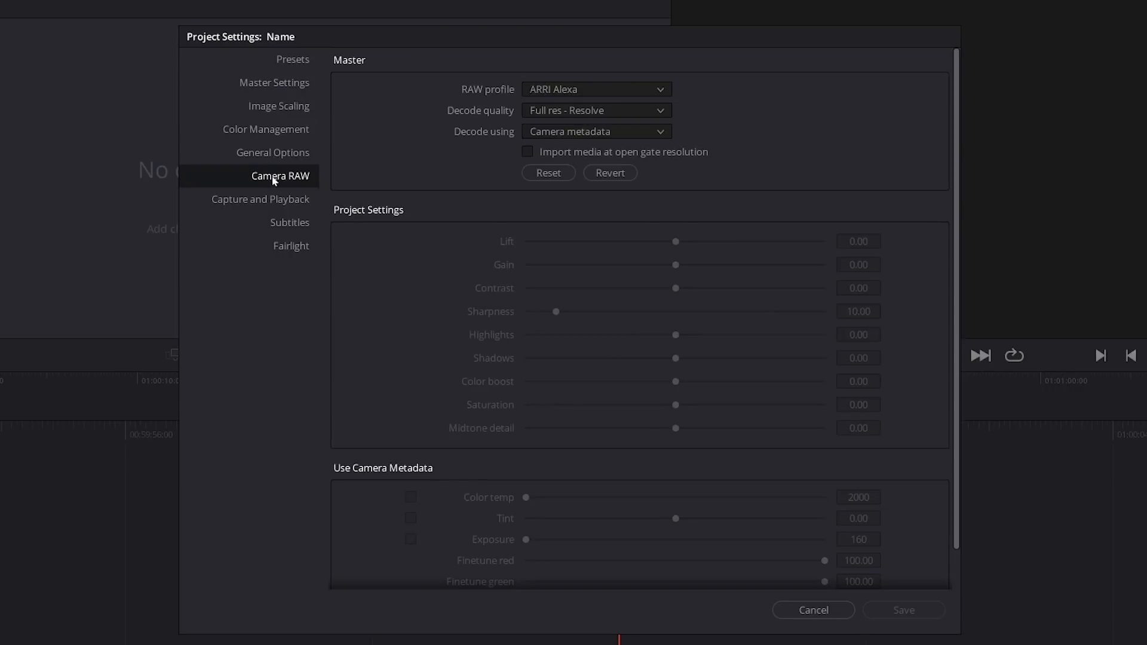
pyautogui.click(278, 152)
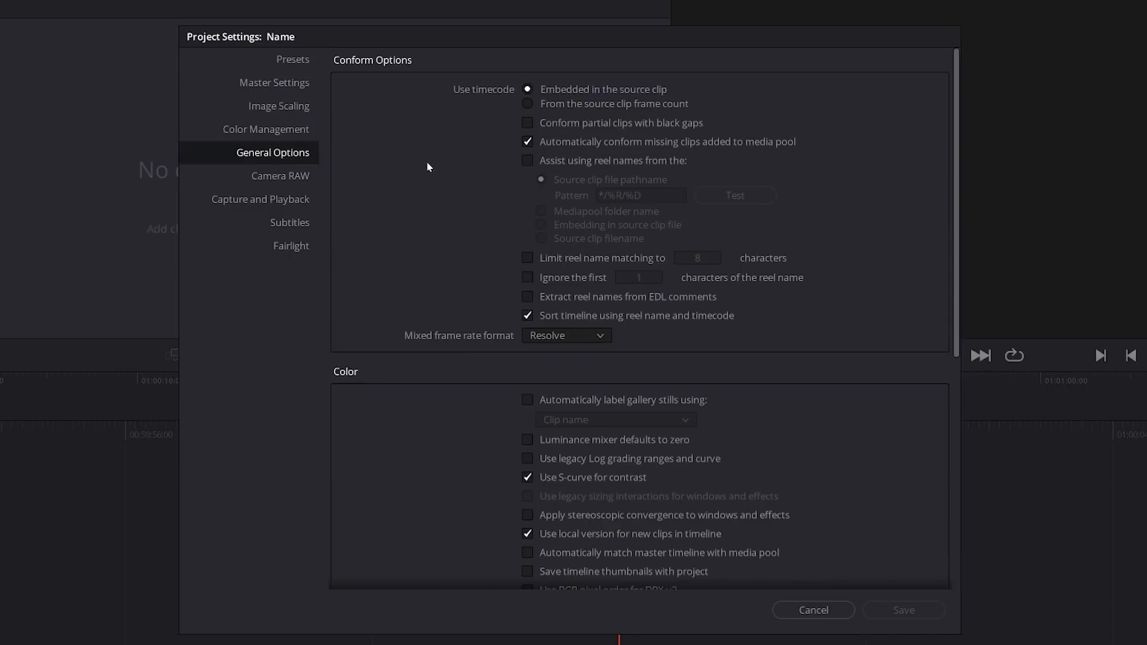
# Look through the Subtitles, Fairlight, and Capture and Playback categories, revisiting Camera RAW
pyautogui.click(289, 223)
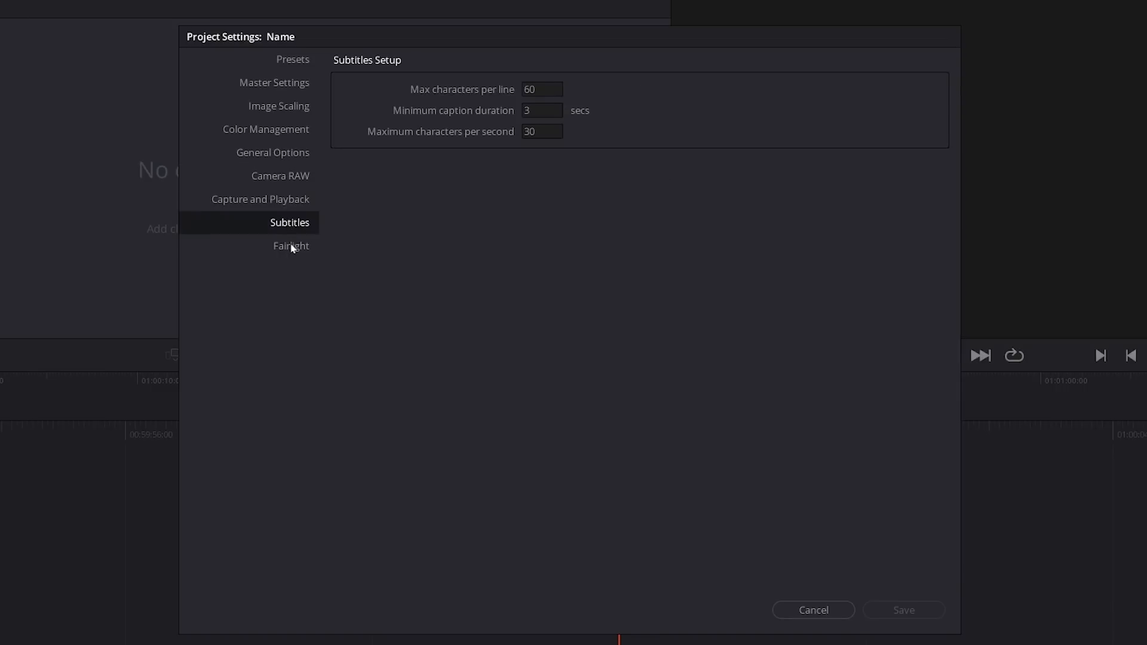
pyautogui.click(292, 245)
pyautogui.click(286, 201)
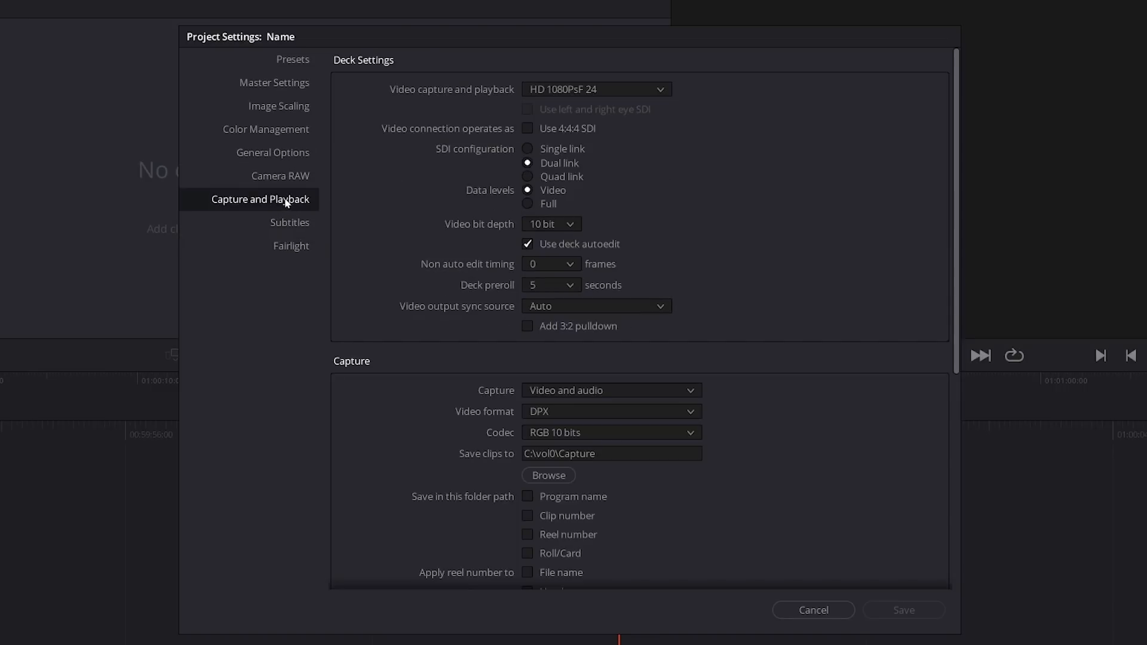
pyautogui.click(285, 182)
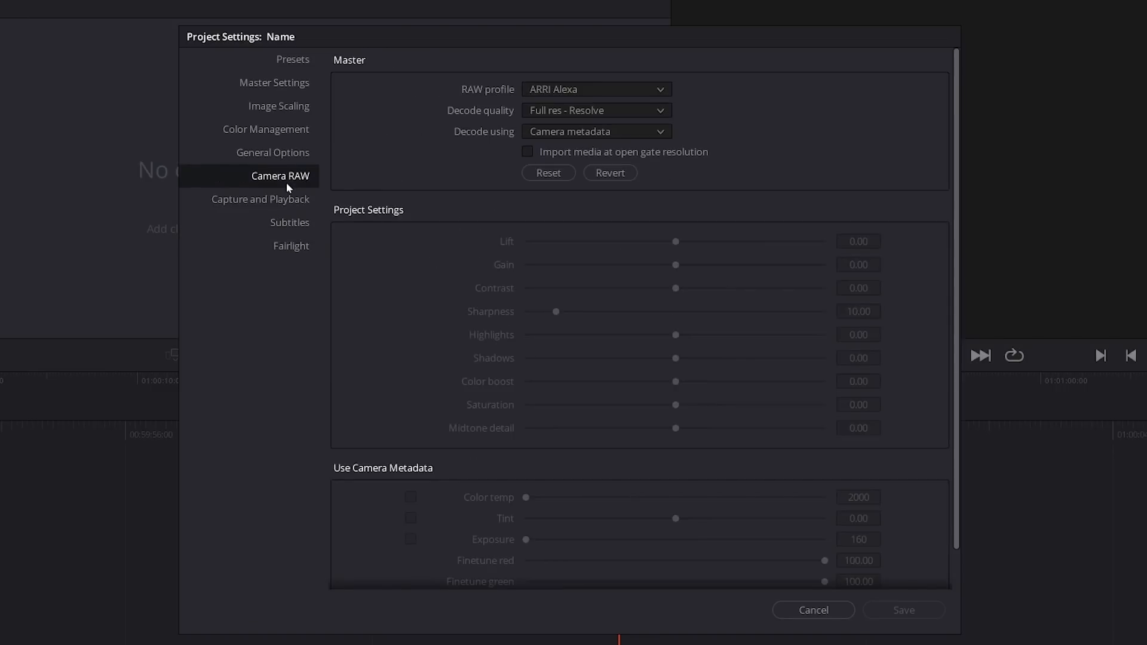
pyautogui.click(286, 246)
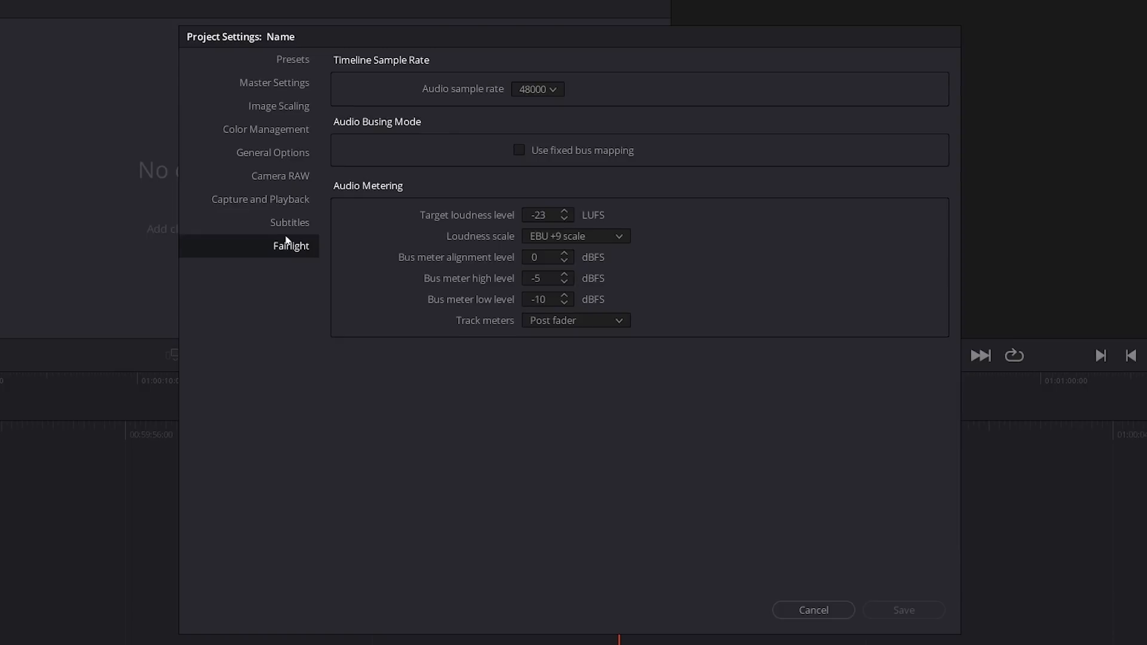
pyautogui.click(285, 224)
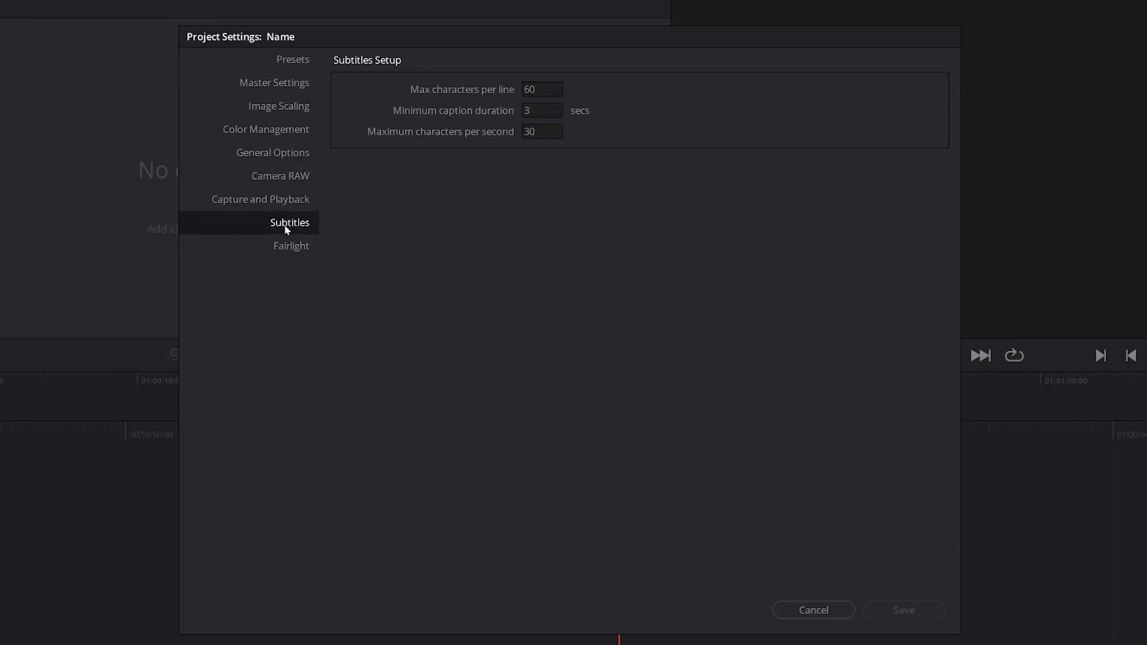
# Review the project settings presets and the conform and color options under General Options
pyautogui.click(289, 63)
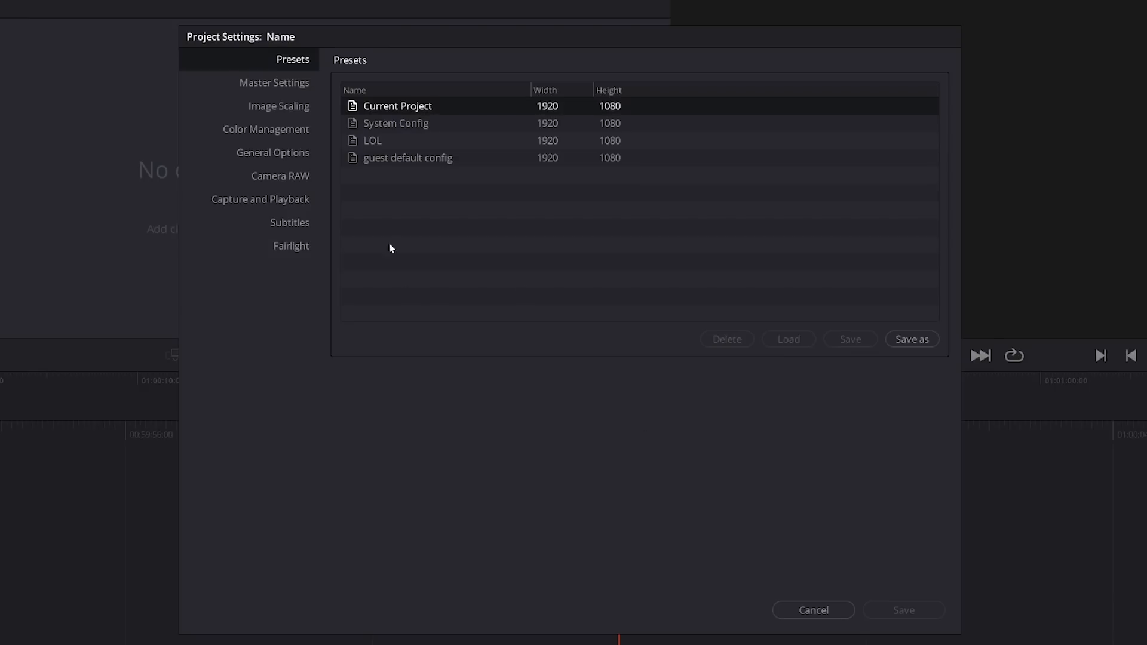
pyautogui.click(282, 155)
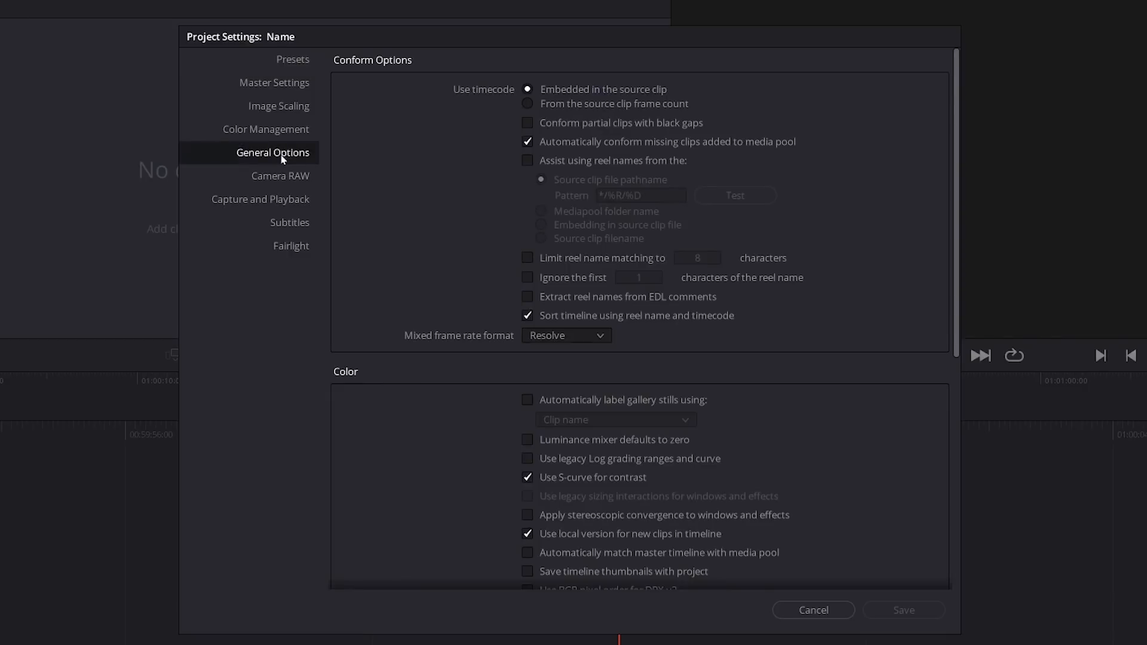
pyautogui.click(291, 62)
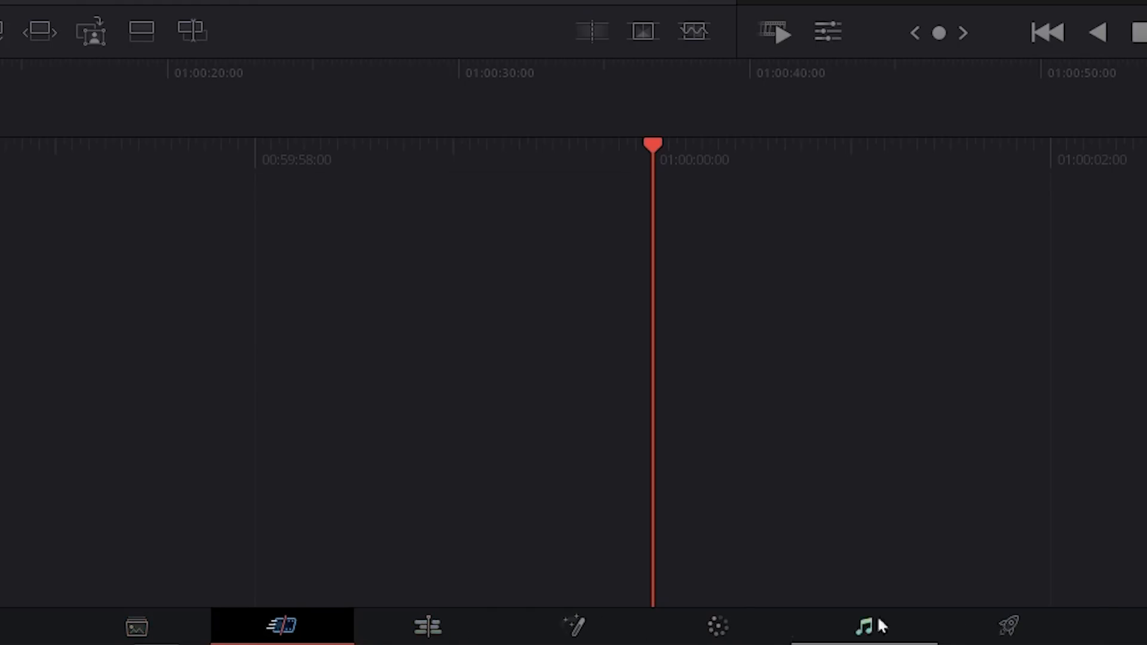
# Tour the workspace pages through Media, Edit, Fusion, Color, Fairlight and Deliver
pyautogui.click(139, 627)
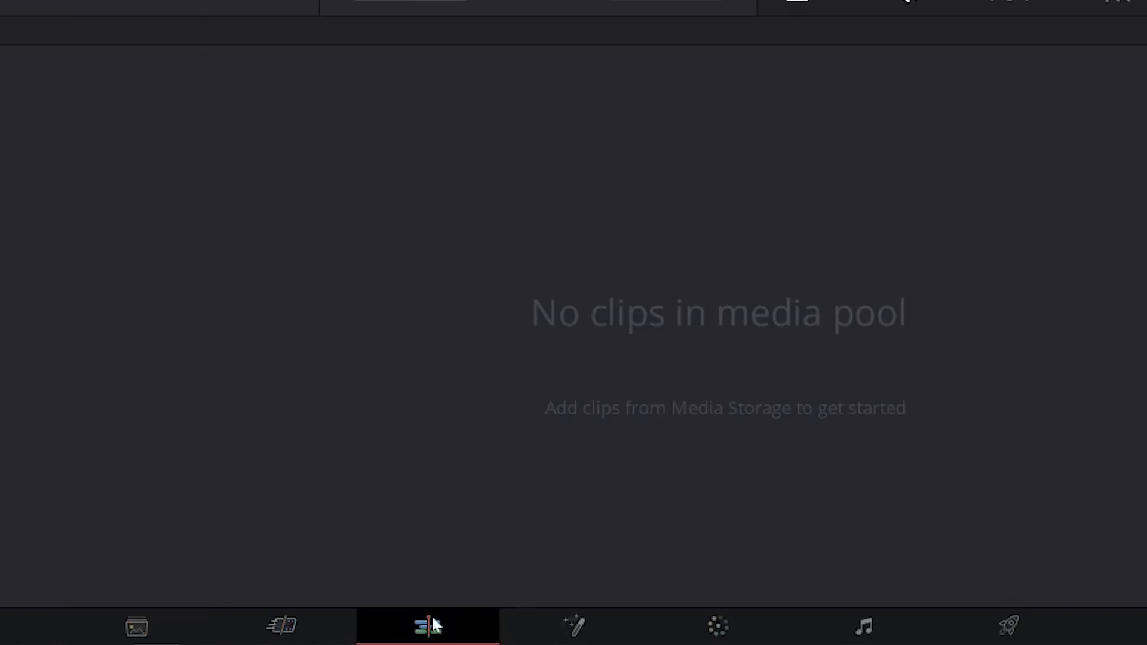
pyautogui.click(435, 625)
pyautogui.click(577, 626)
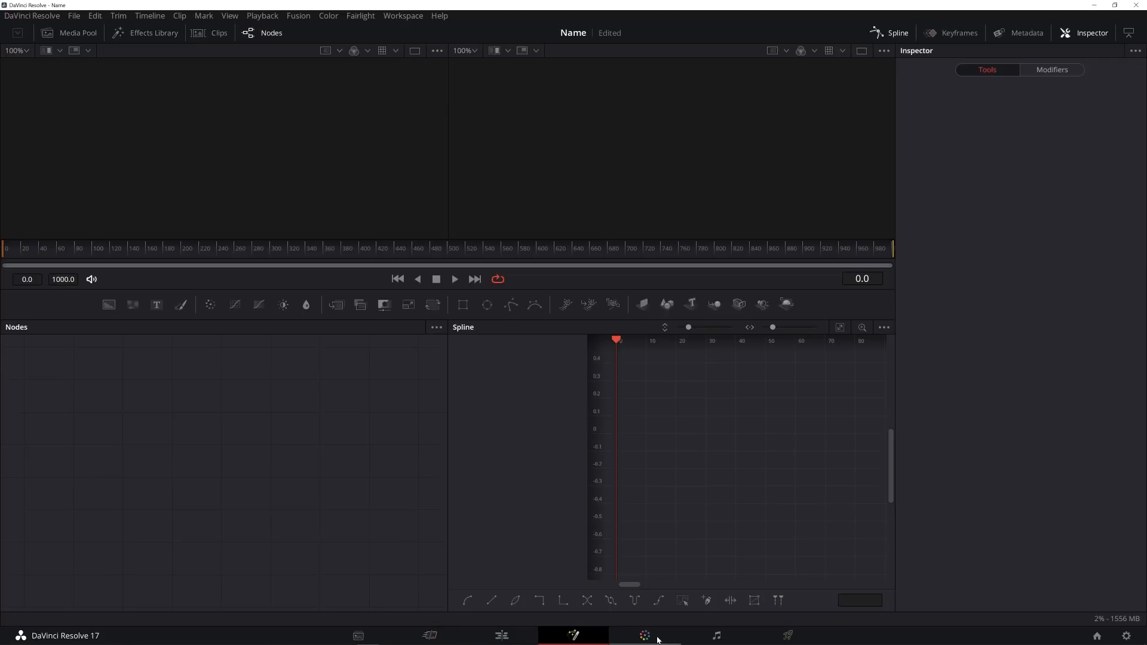
pyautogui.click(657, 638)
pyautogui.click(716, 637)
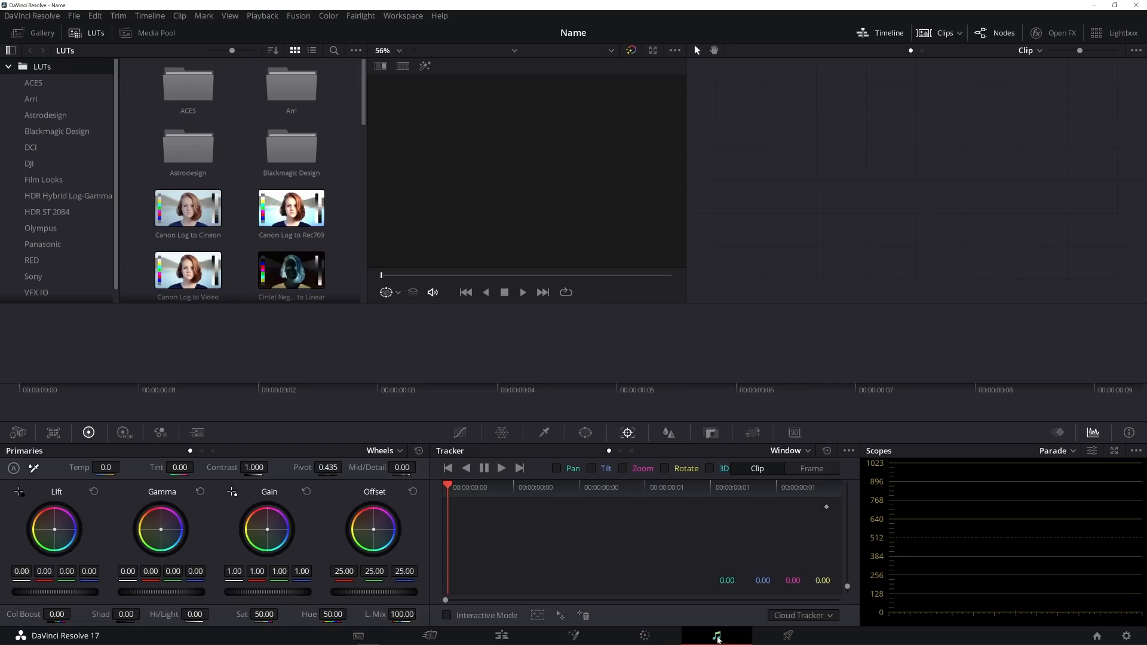
pyautogui.click(788, 636)
# Go through all seven workspace pages again from Media to Deliver and return to the Cut page
pyautogui.click(358, 636)
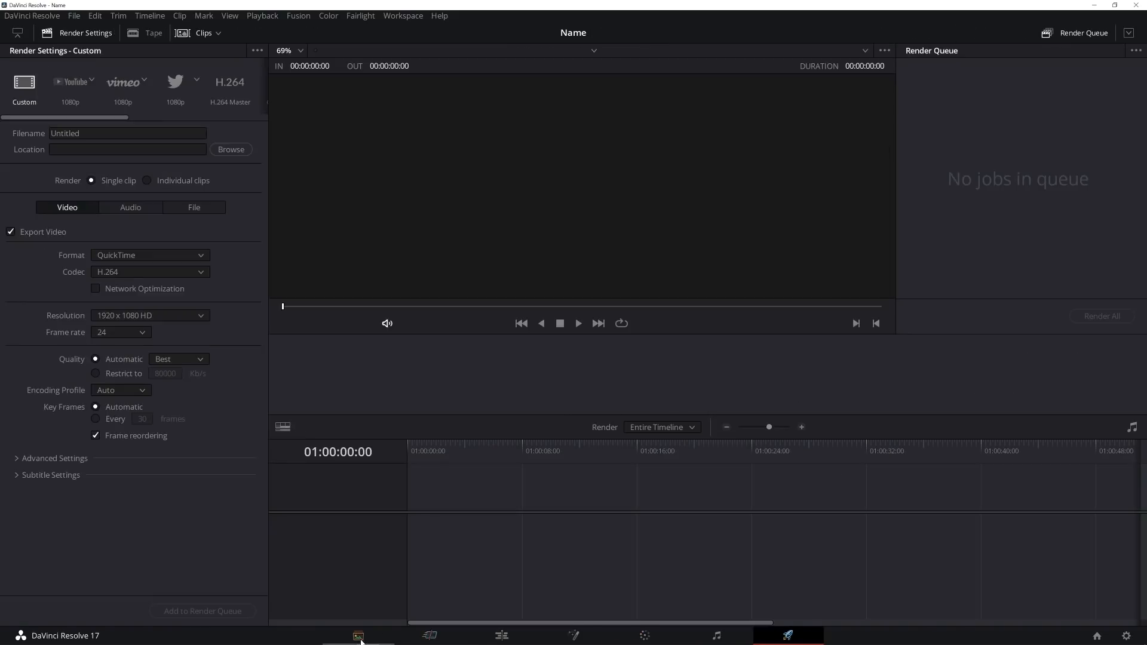
pyautogui.click(442, 638)
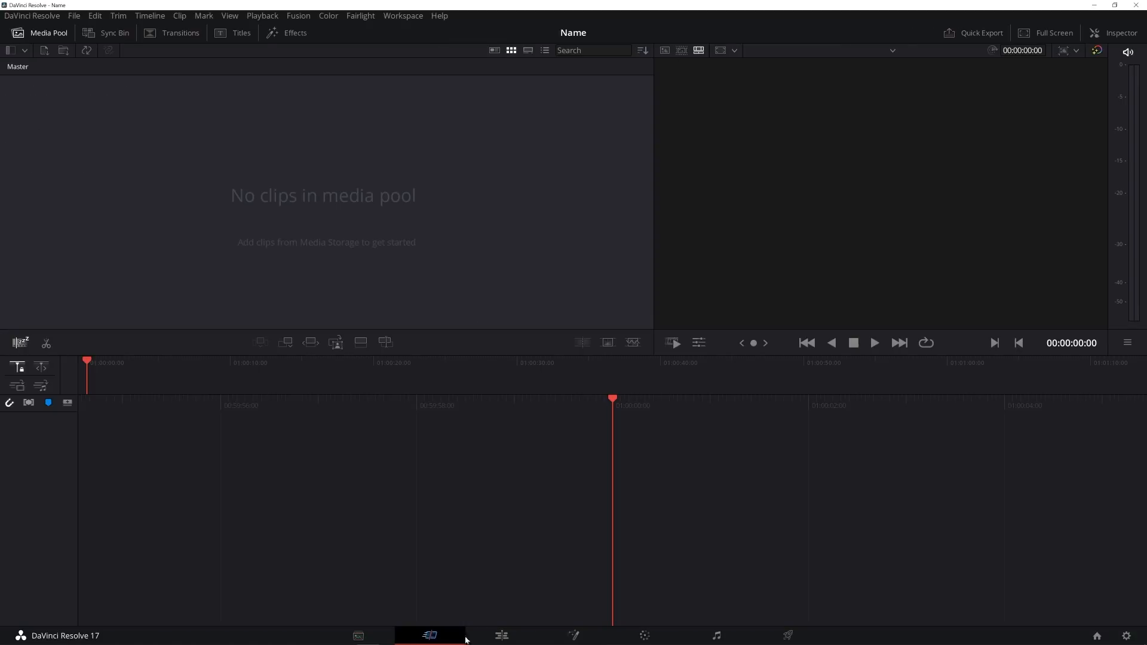
pyautogui.click(502, 637)
pyautogui.click(576, 637)
pyautogui.click(645, 635)
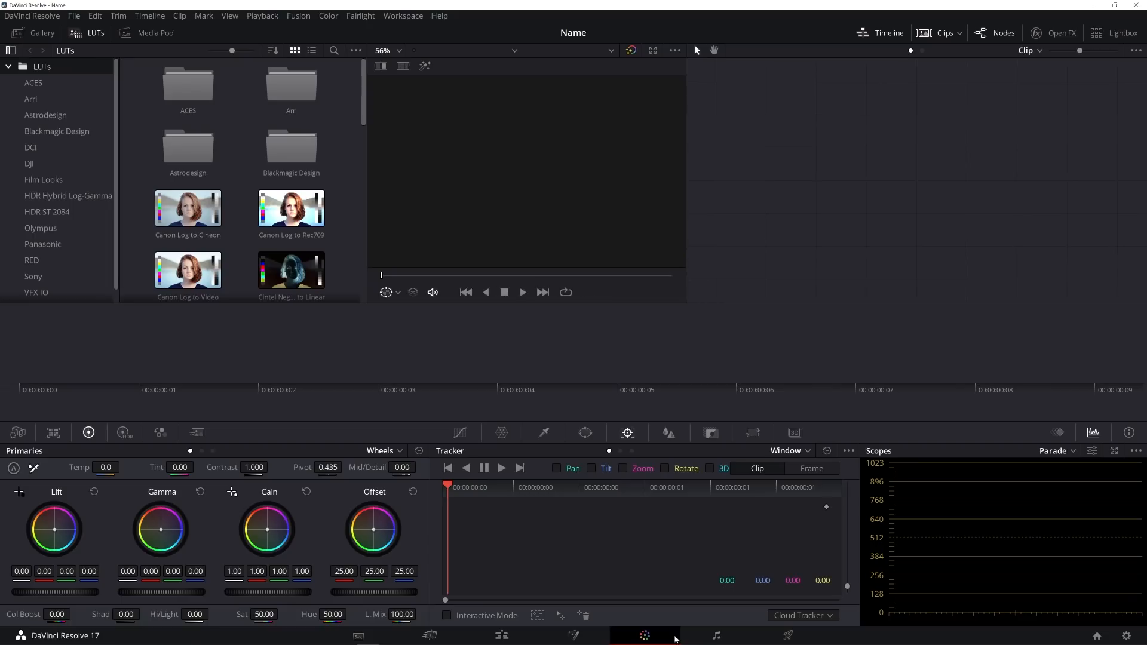
pyautogui.click(716, 635)
pyautogui.click(787, 636)
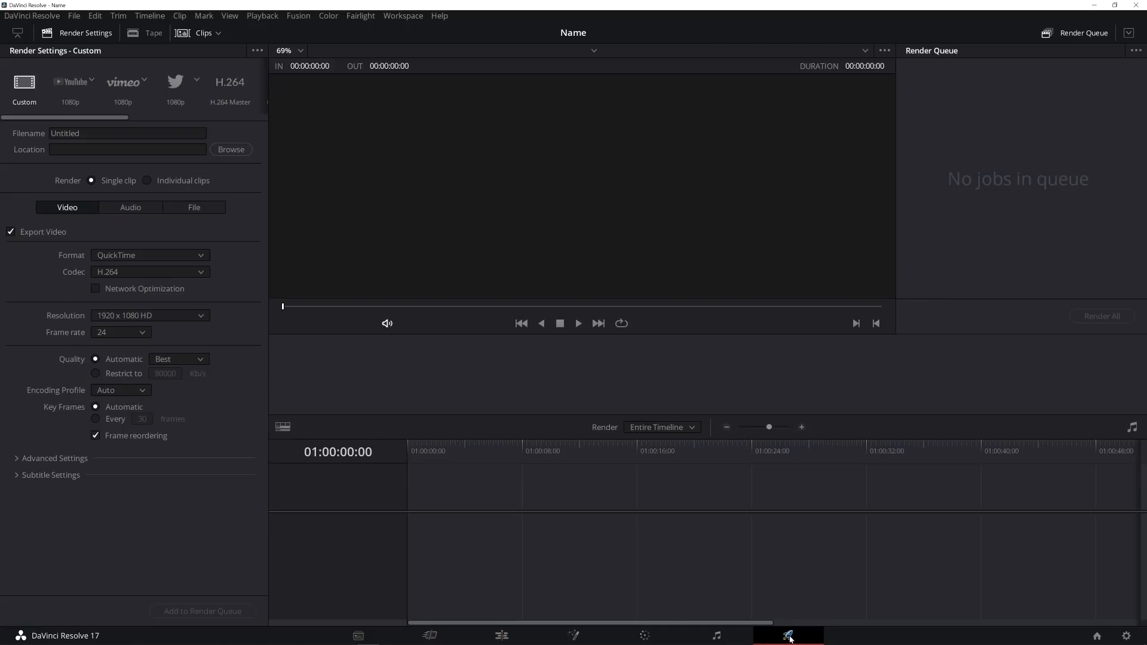
pyautogui.click(431, 638)
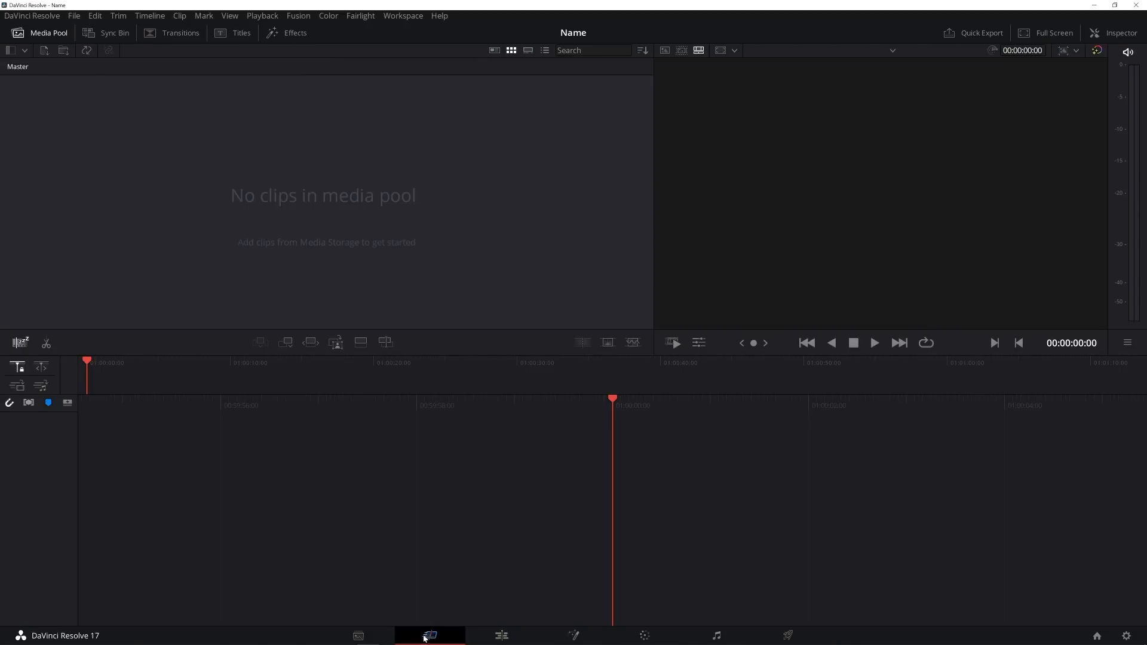
# View the Project Manager and close it, and view the project's Master Settings and cancel out of them
pyautogui.click(1096, 636)
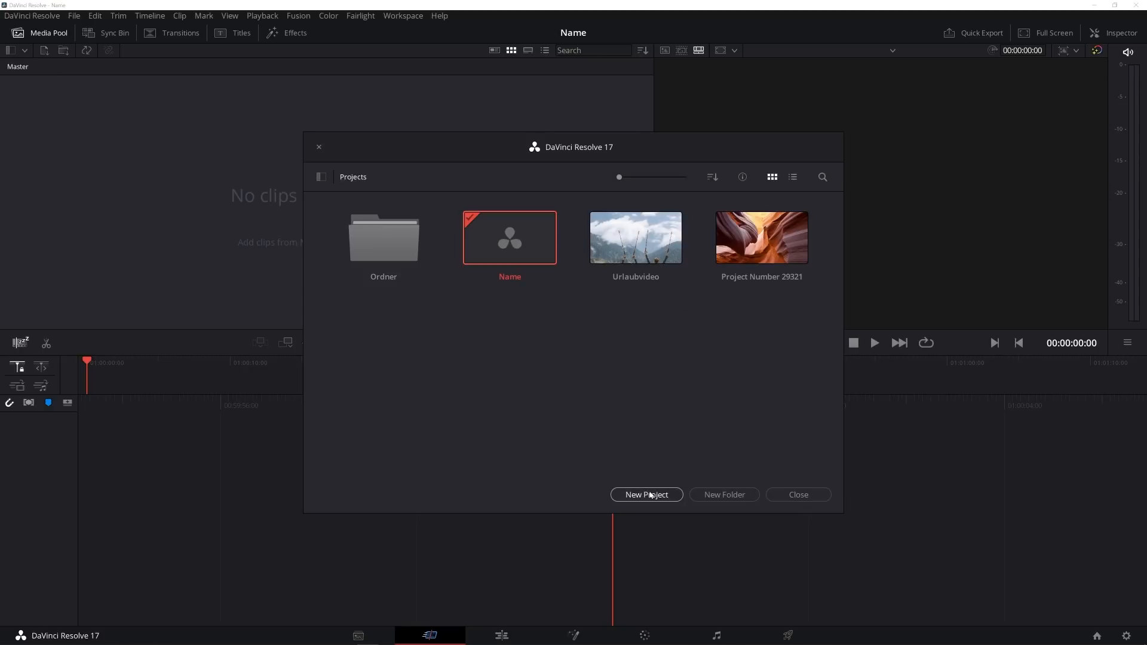
pyautogui.click(319, 147)
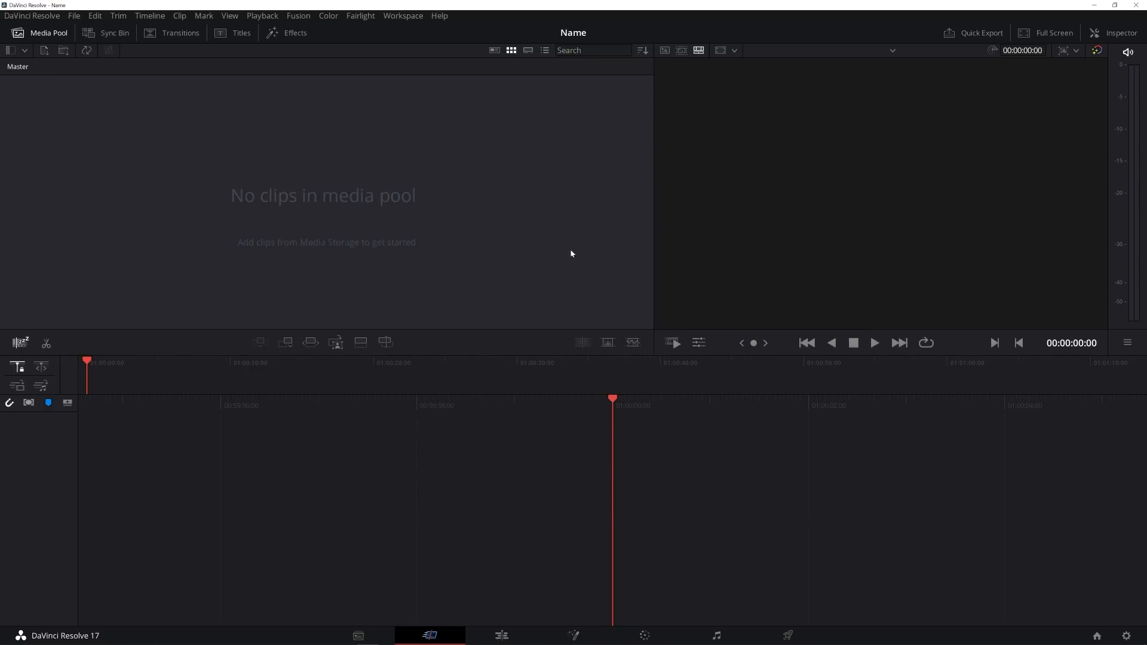
pyautogui.click(1127, 635)
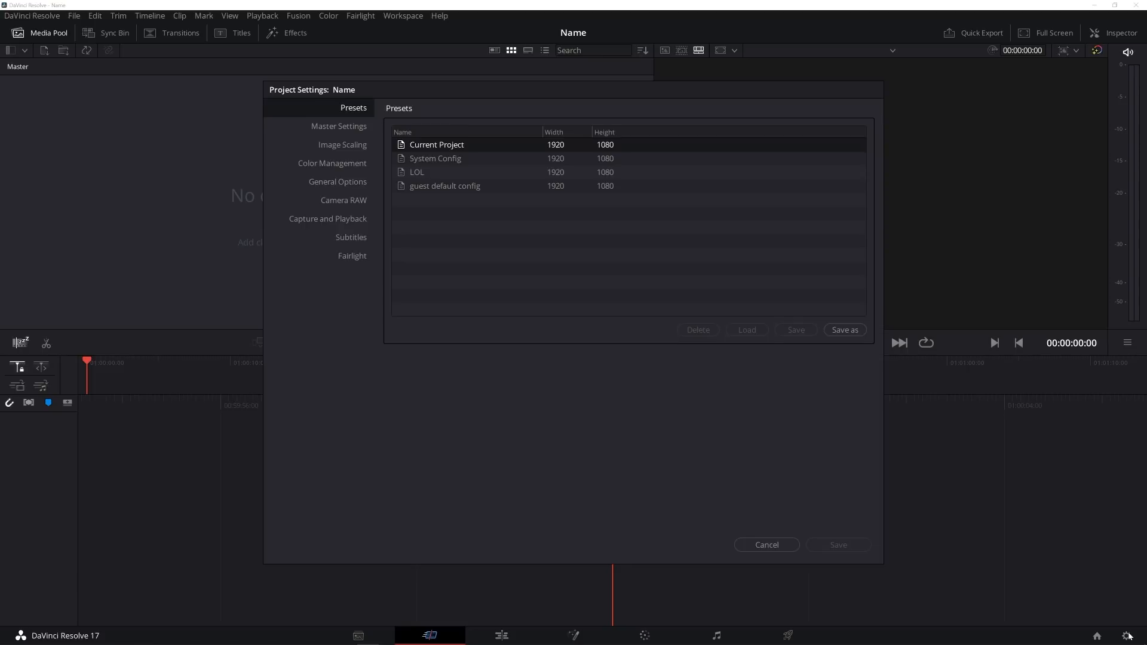
pyautogui.click(343, 128)
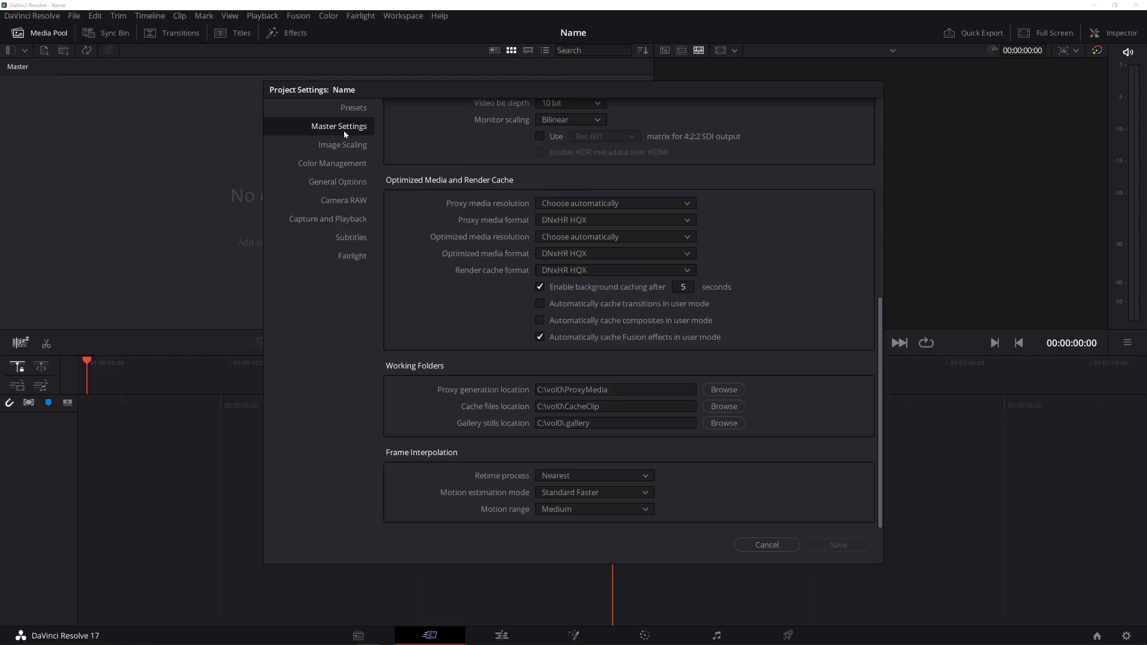
pyautogui.click(764, 544)
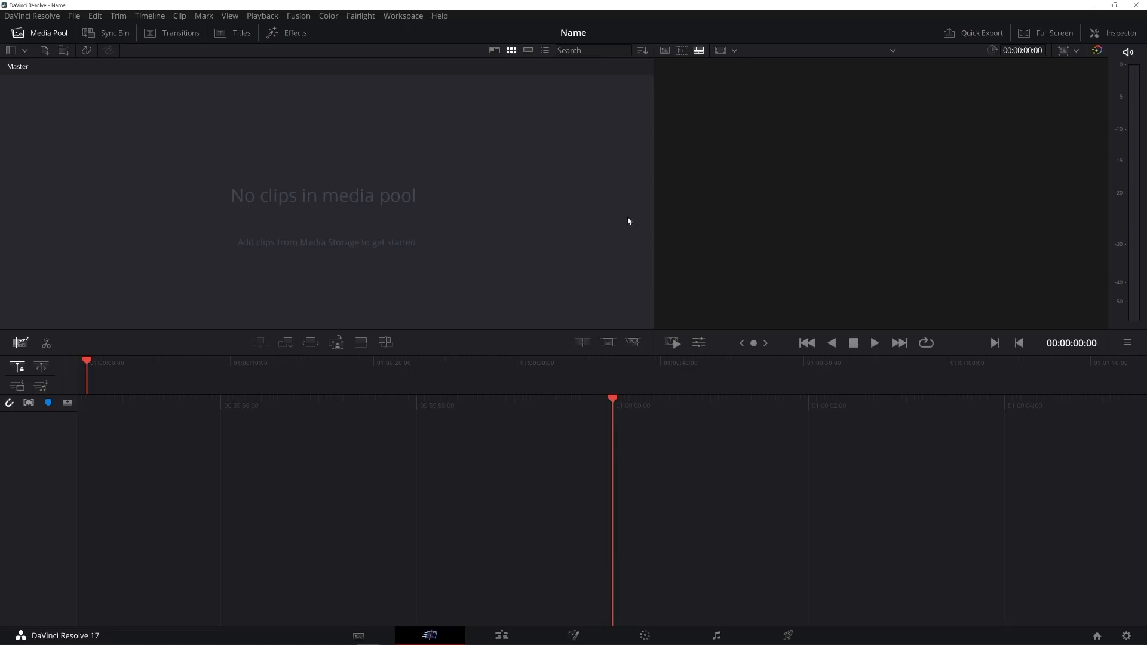
# Examine the panel layouts of the Edit, Fusion and Color pages
pyautogui.click(520, 637)
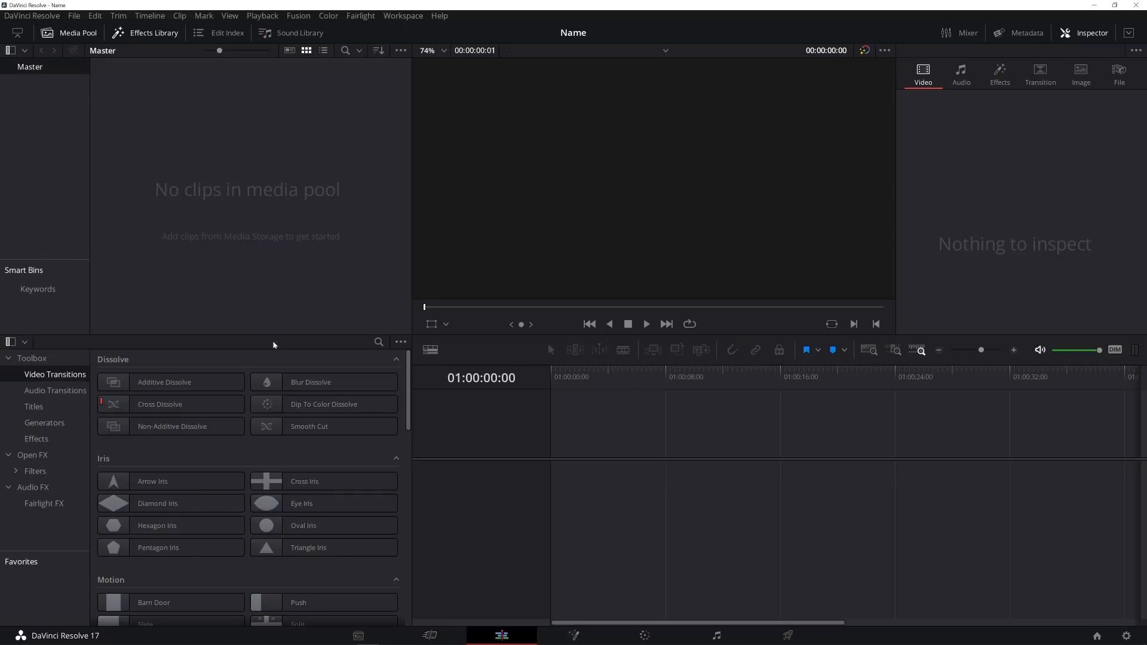
pyautogui.click(573, 636)
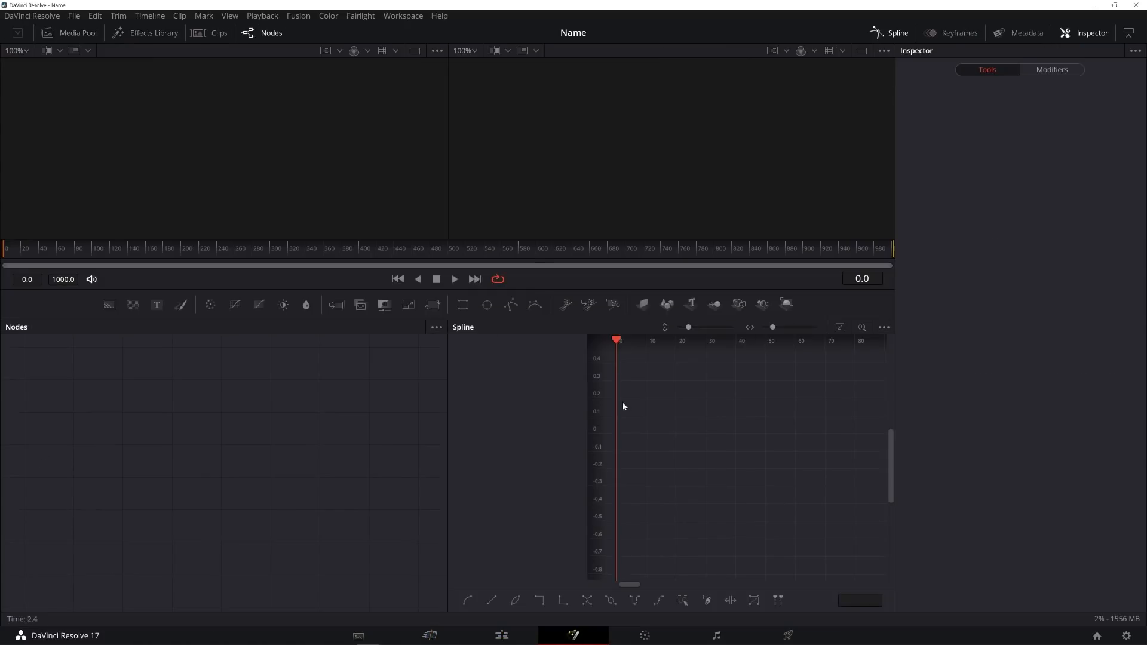
pyautogui.click(644, 635)
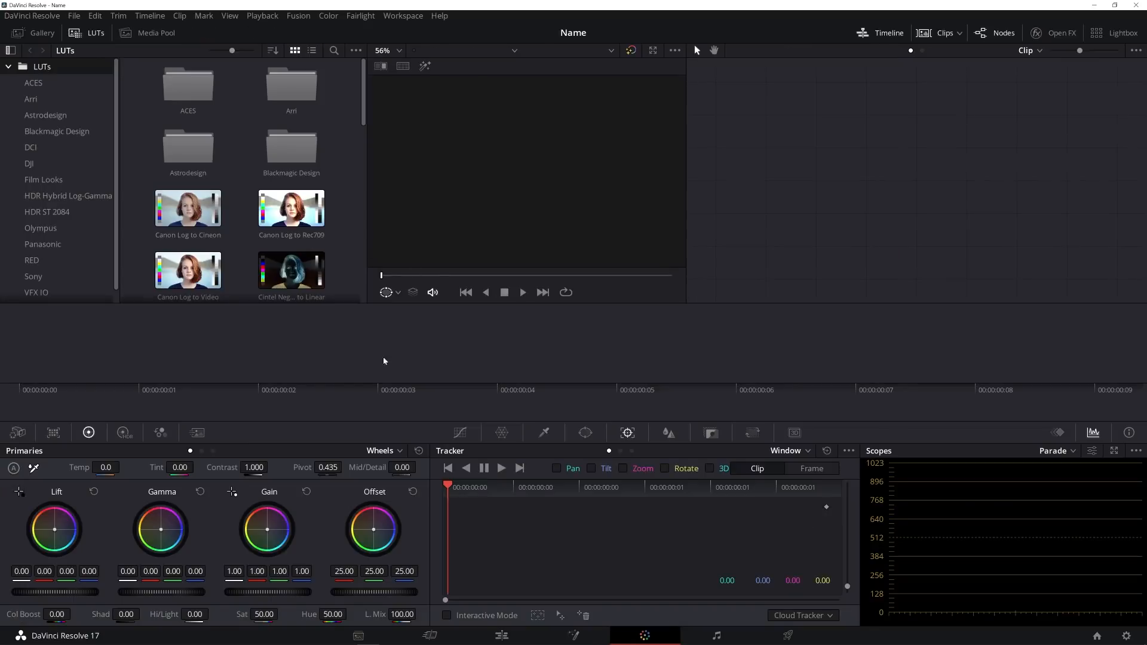
# On the Cut page, narrow the media pool in favour of the viewer and shrink the timeline area slightly
pyautogui.click(432, 634)
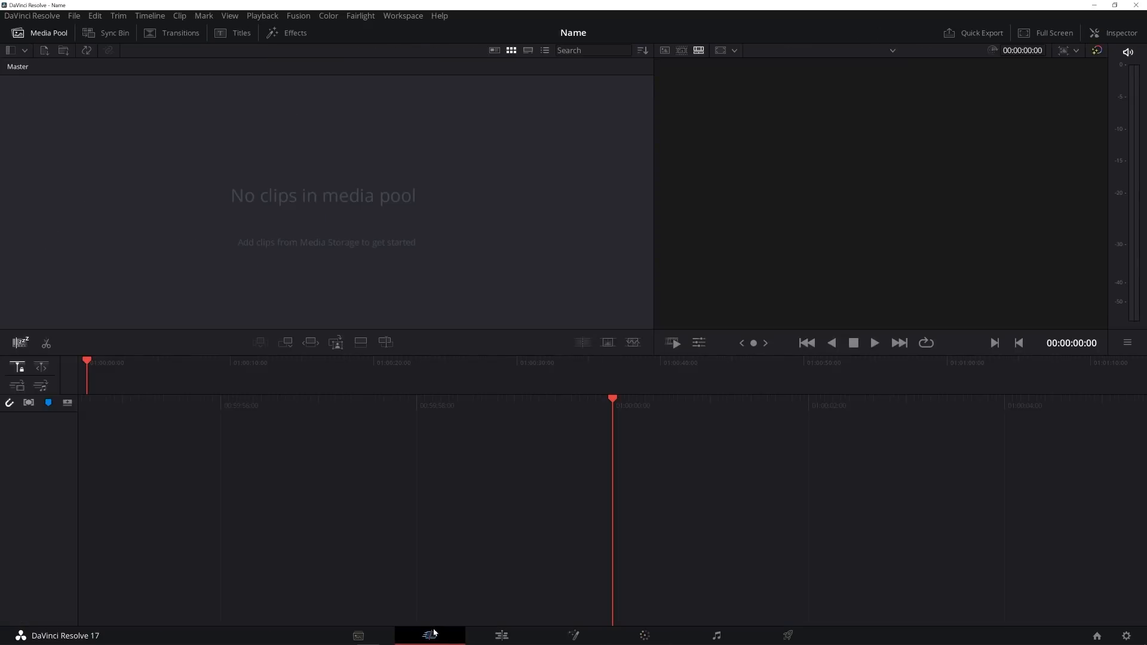
pyautogui.moveTo(651, 305); pyautogui.dragTo(554, 285)
pyautogui.moveTo(568, 357)
pyautogui.mouseDown()
pyautogui.moveTo(563, 414)
pyautogui.moveTo(566, 374)
pyautogui.moveTo(597, 376)
pyautogui.moveTo(578, 405)
pyautogui.moveTo(576, 371)
pyautogui.mouseUp()
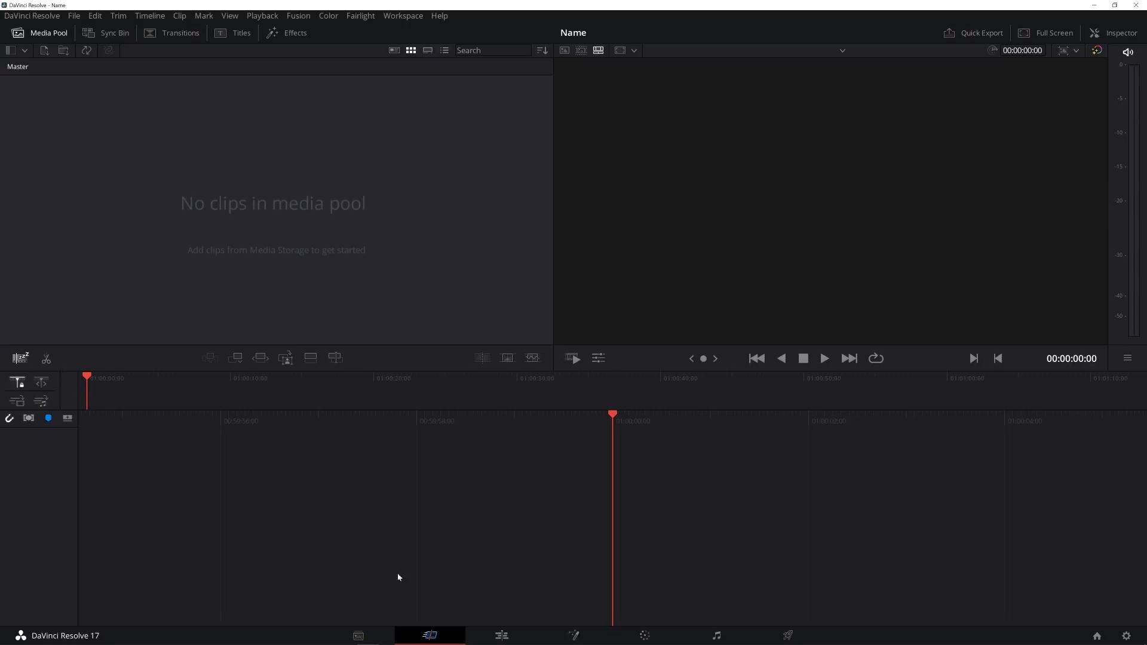
# View the Media page, and on the Cut page look through Transitions, Titles and Effects before returning to the Media Pool
pyautogui.click(358, 636)
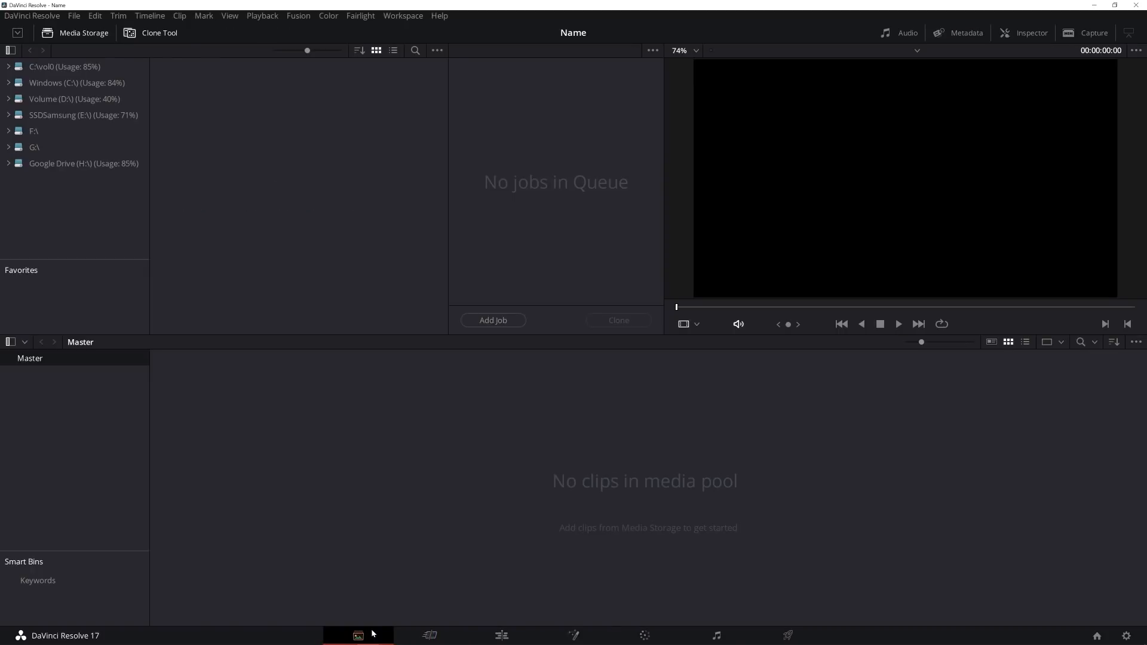
pyautogui.click(430, 636)
pyautogui.click(179, 33)
pyautogui.click(236, 33)
pyautogui.click(286, 33)
pyautogui.click(236, 32)
pyautogui.click(173, 33)
pyautogui.click(39, 34)
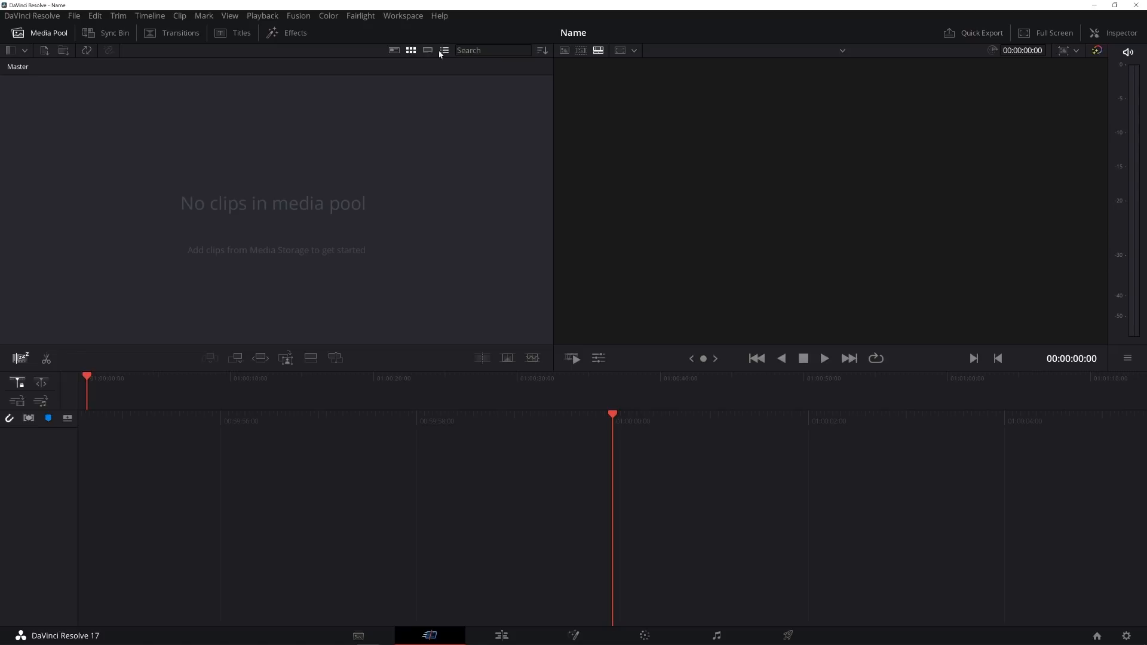
# Check the media pool's sort options and switch its clip display to strip view
pyautogui.click(545, 51)
pyautogui.click(544, 52)
pyautogui.click(427, 51)
# Check the Cut page's timeline resolution choices and the Edit page's viewer options, and return to the Cut page
pyautogui.click(1076, 51)
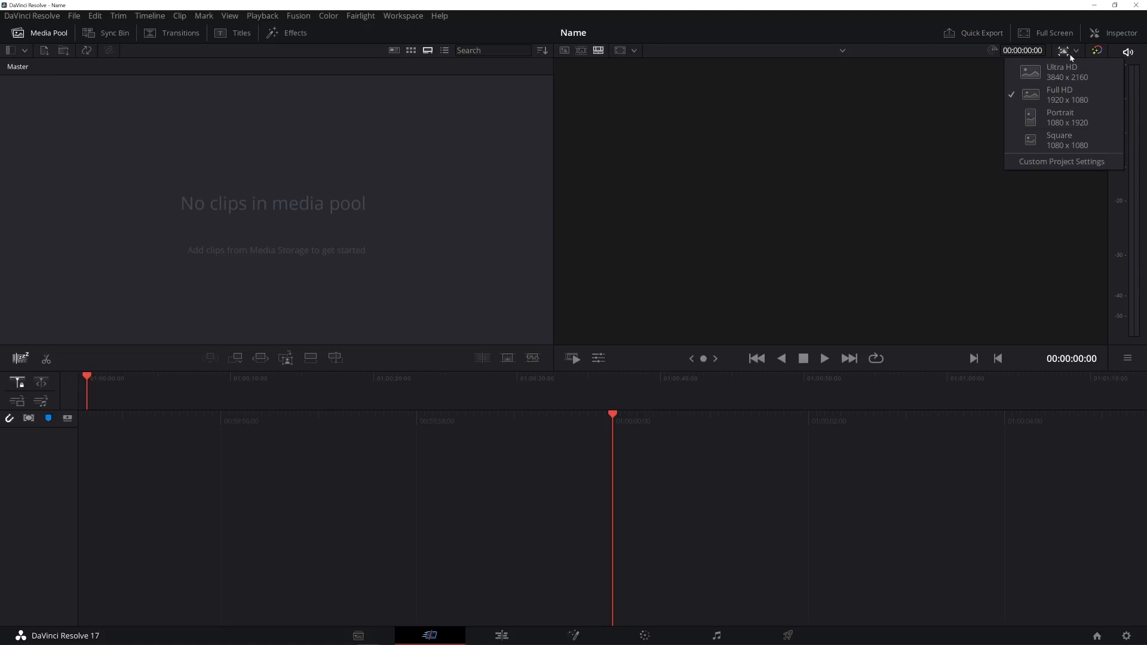
pyautogui.click(1077, 52)
pyautogui.click(513, 635)
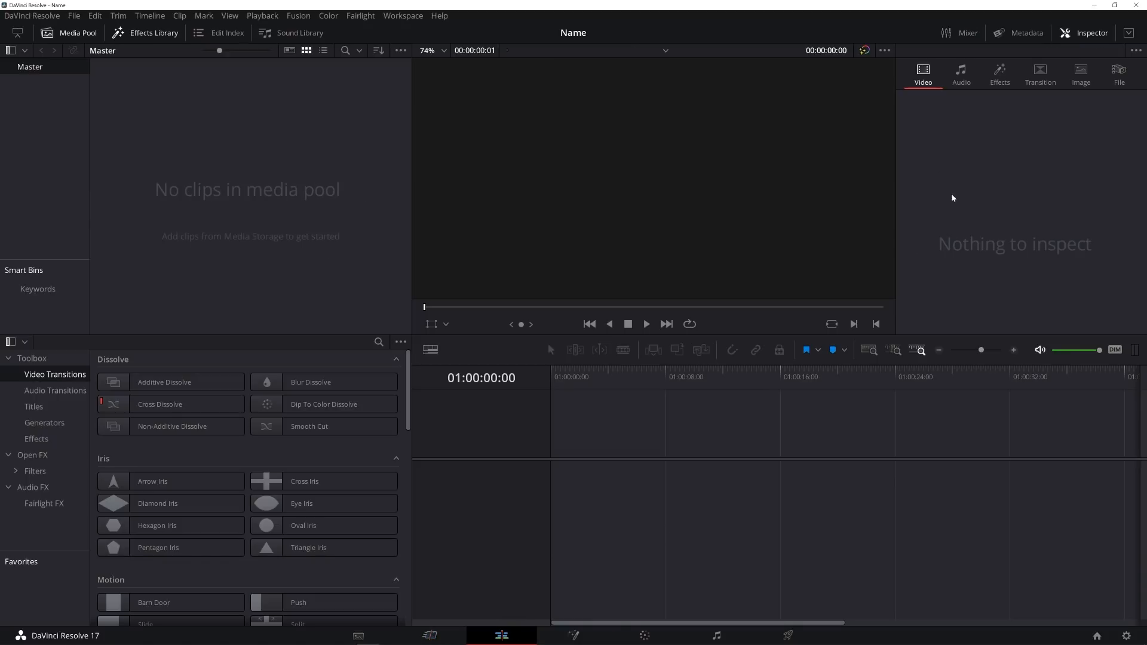
pyautogui.click(885, 50)
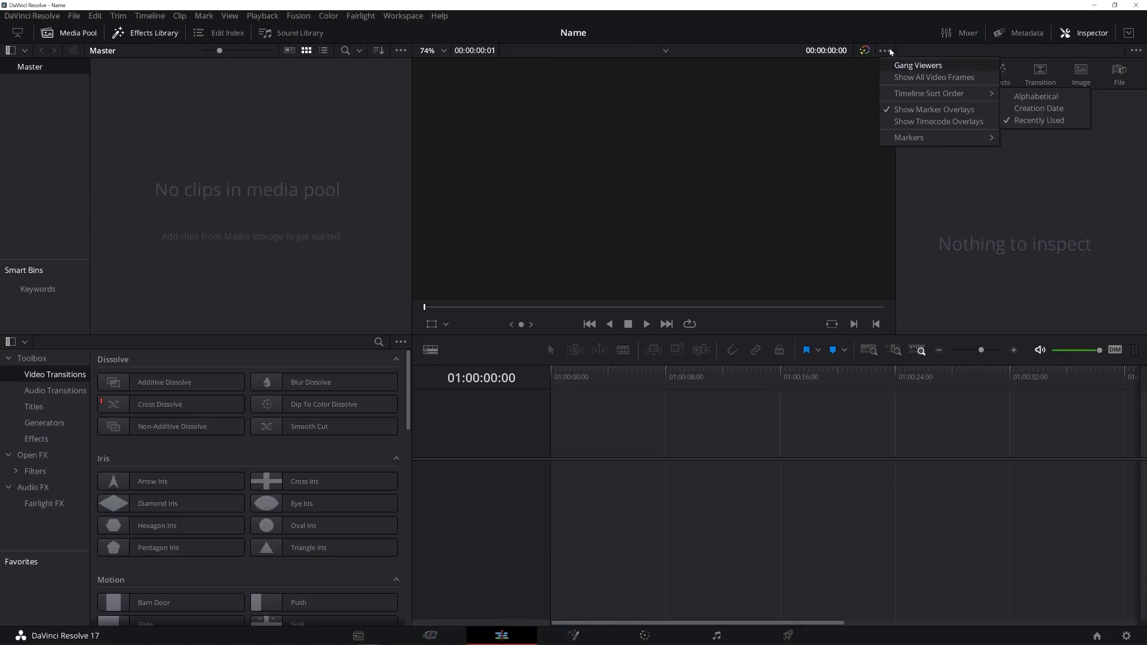
pyautogui.click(806, 89)
pyautogui.click(429, 635)
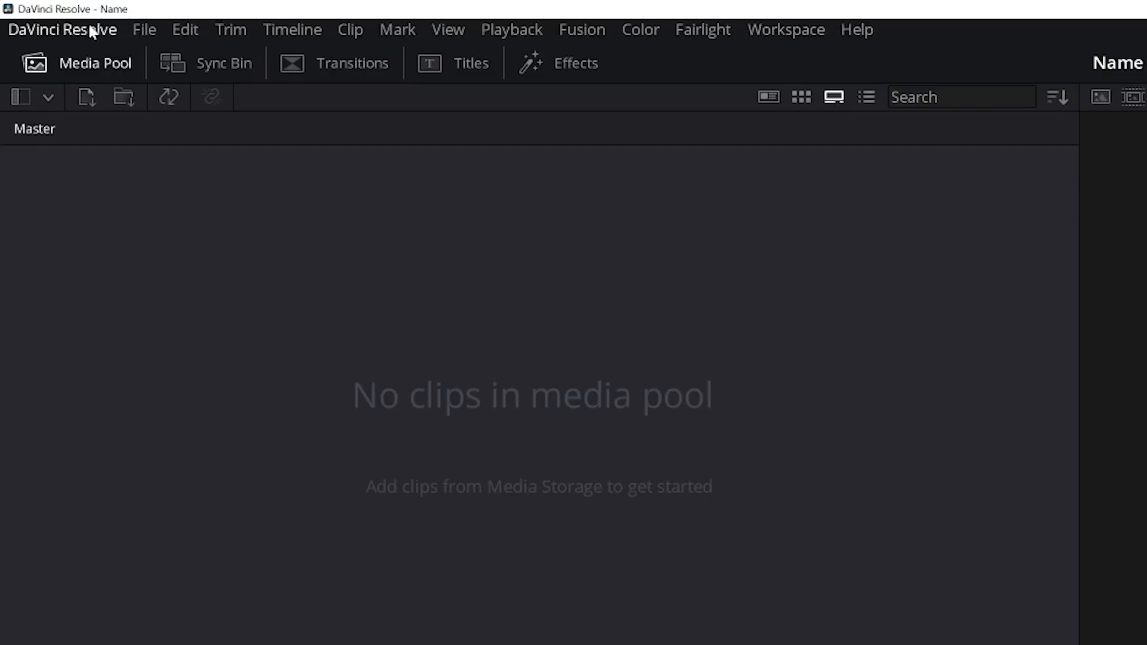
# Look through the available workspace, project file, editing, clip and timeline commands
pyautogui.click(750, 31)
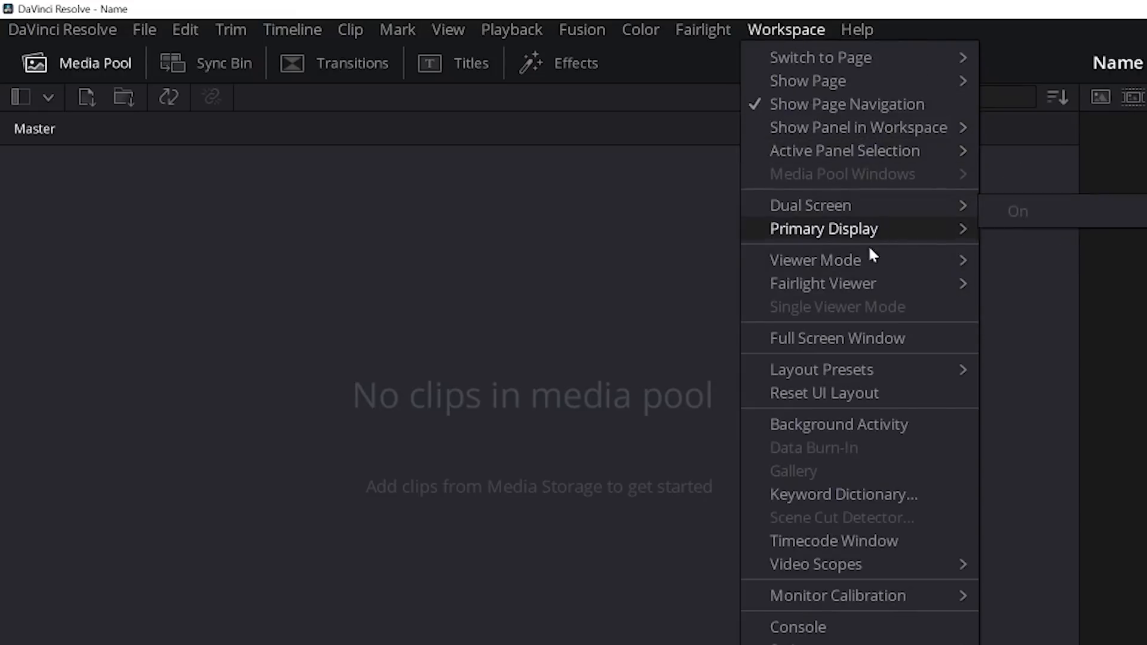
pyautogui.click(146, 32)
pyautogui.click(143, 31)
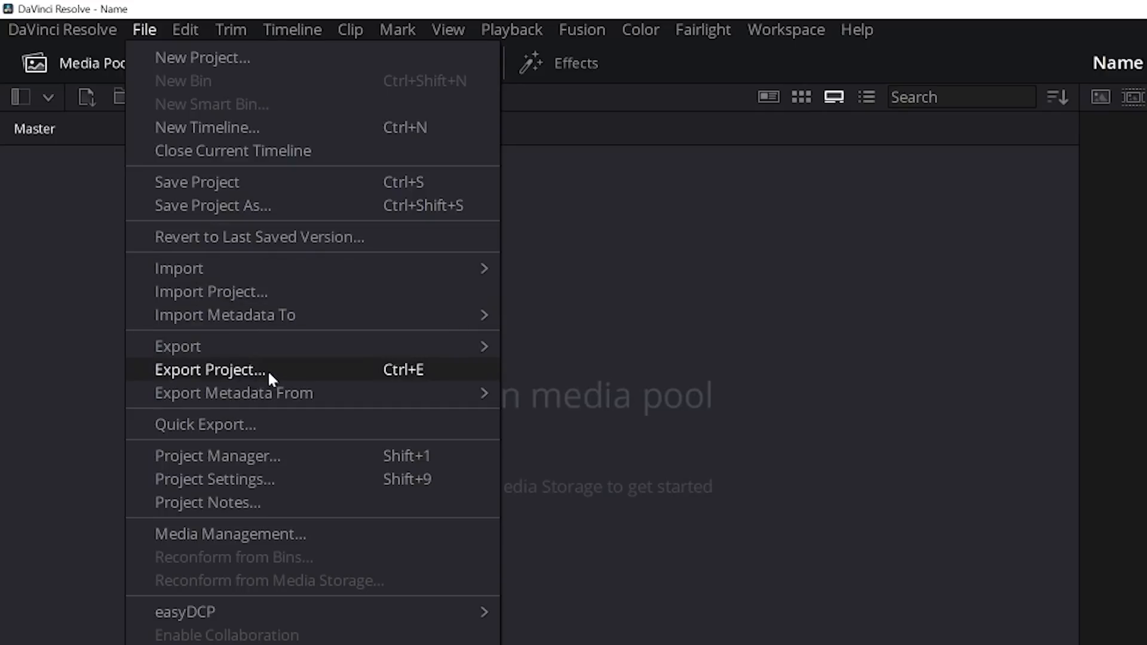
pyautogui.moveTo(188, 34)
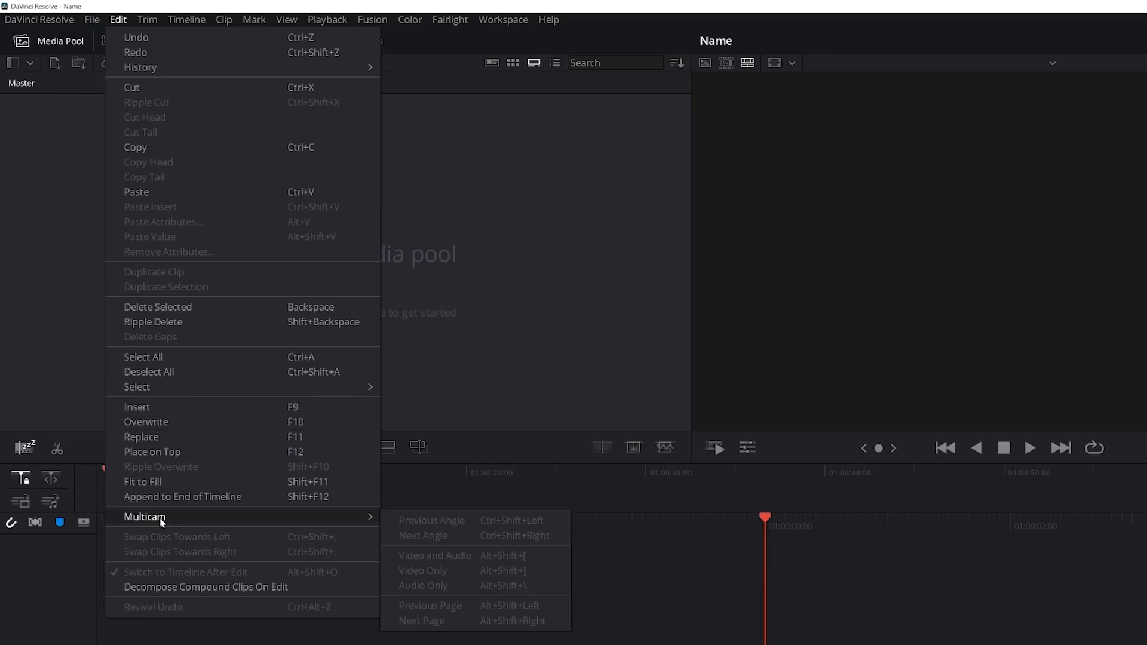
pyautogui.moveTo(153, 21)
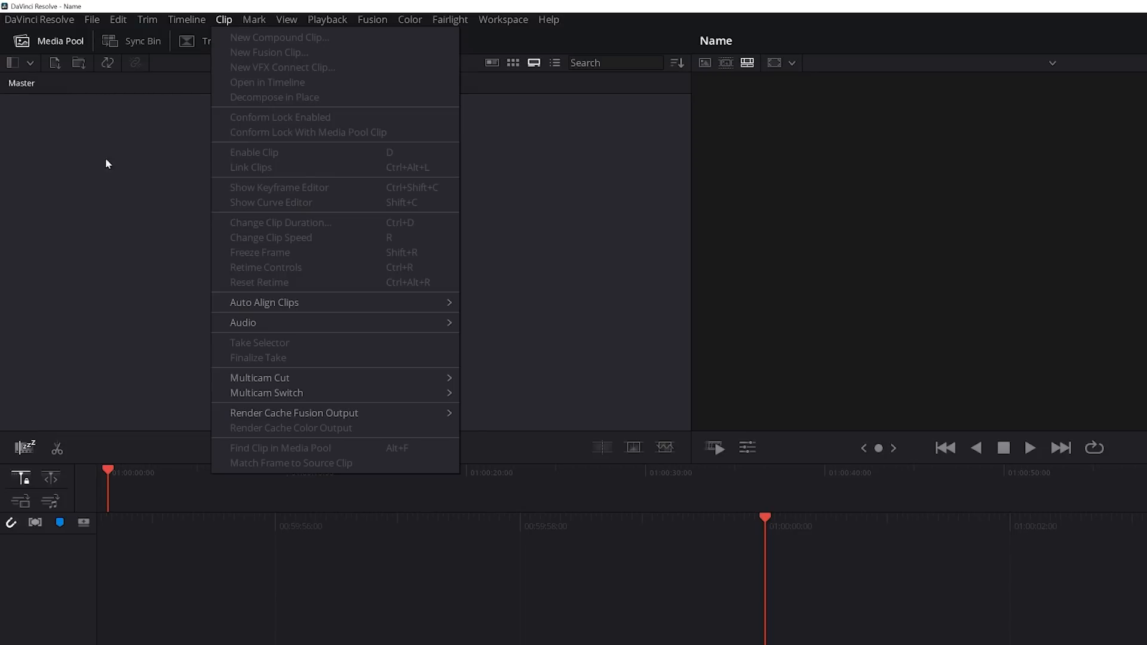
pyautogui.moveTo(192, 26)
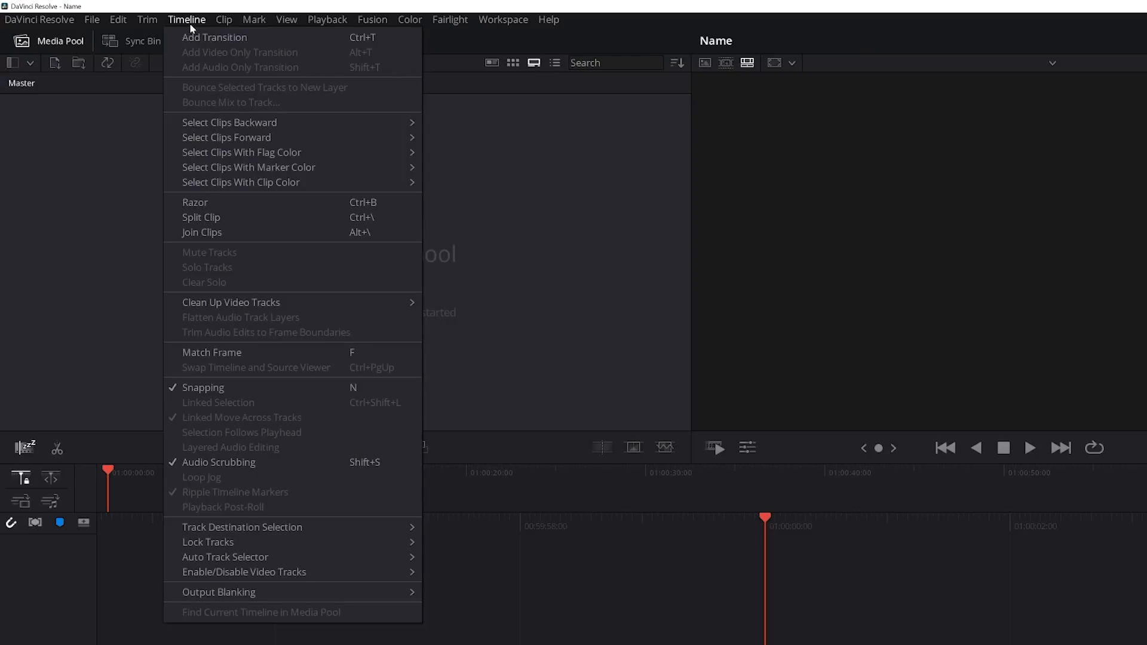
# Look through the marking, view, playback, Fusion, Fairlight and workspace commands, including the dual screen option
pyautogui.click(257, 20)
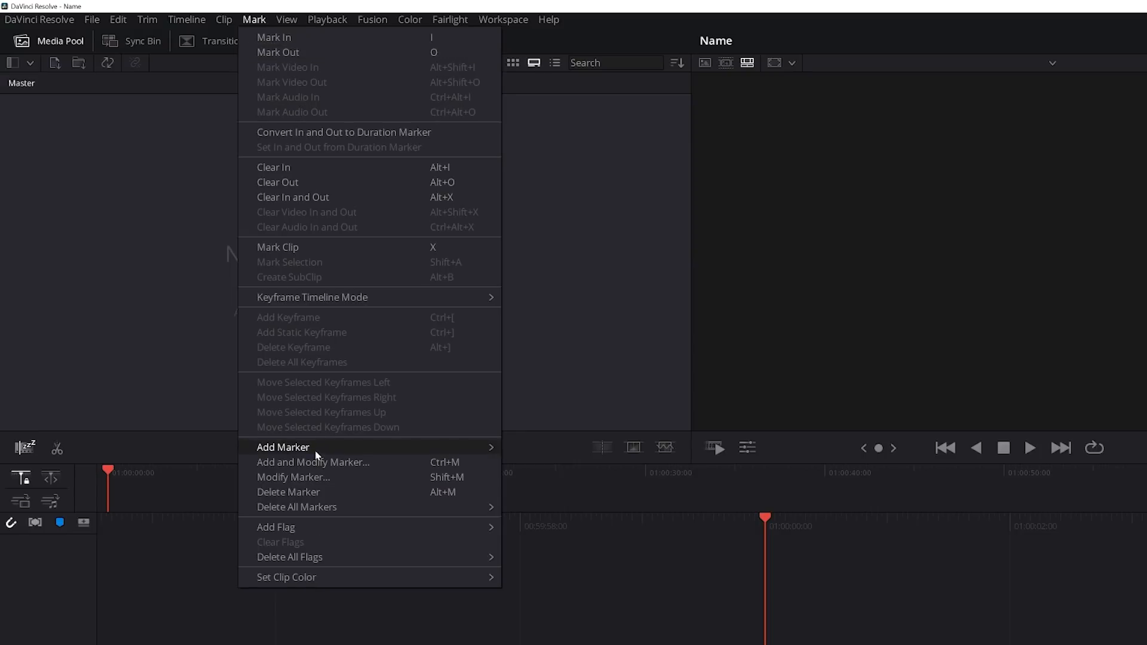
pyautogui.moveTo(289, 24)
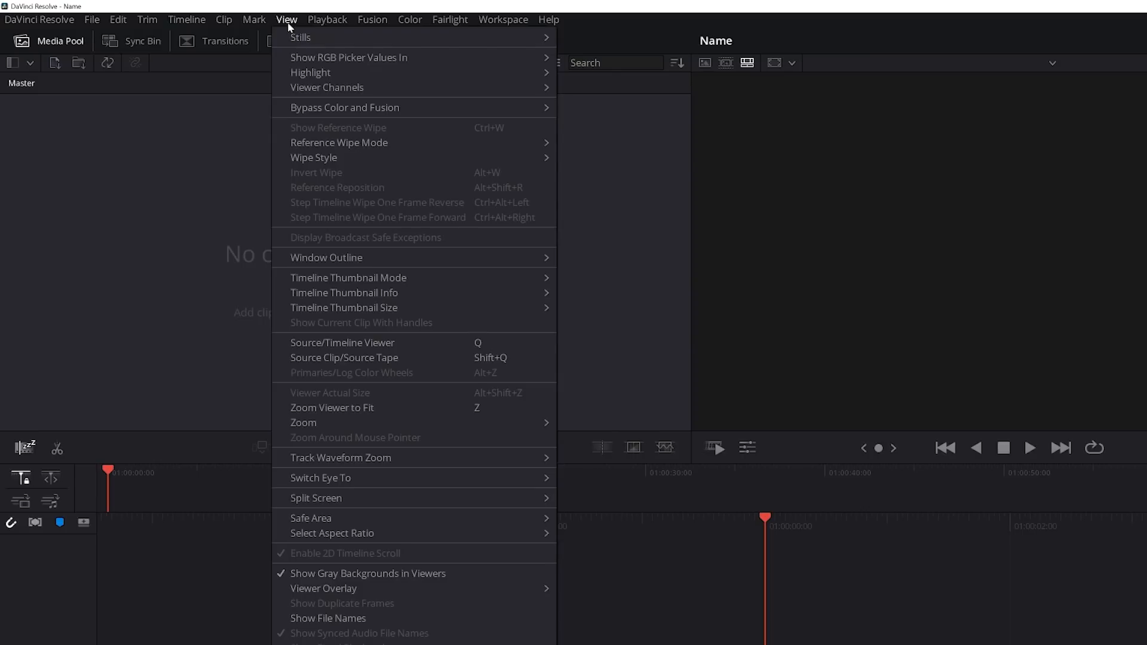
pyautogui.moveTo(334, 23)
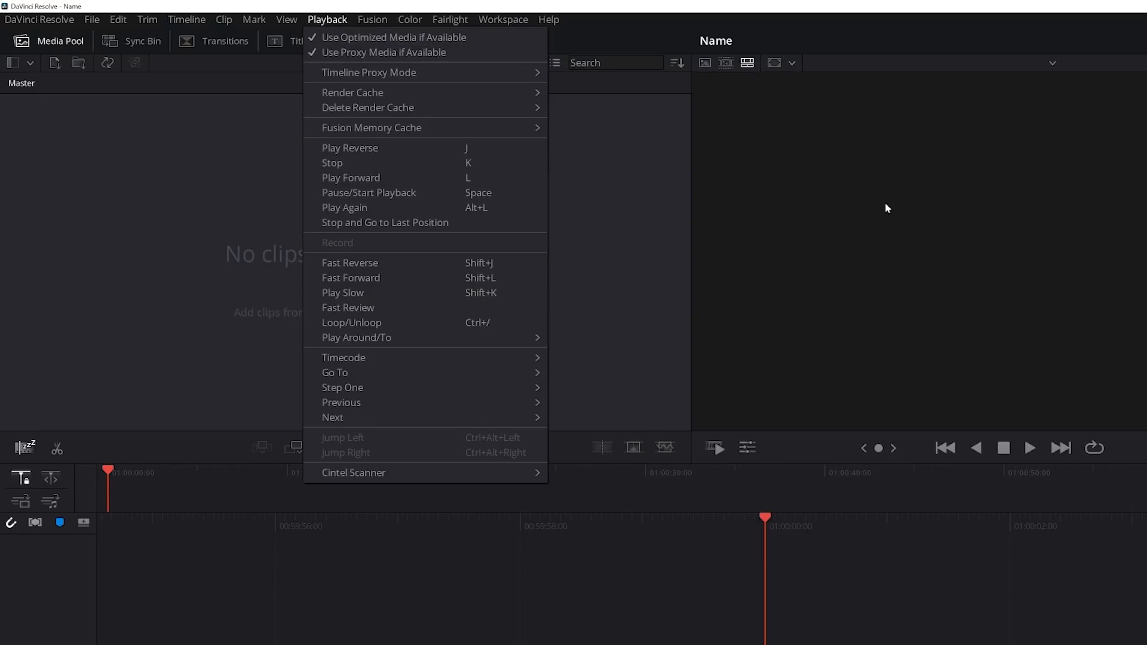
pyautogui.moveTo(372, 22)
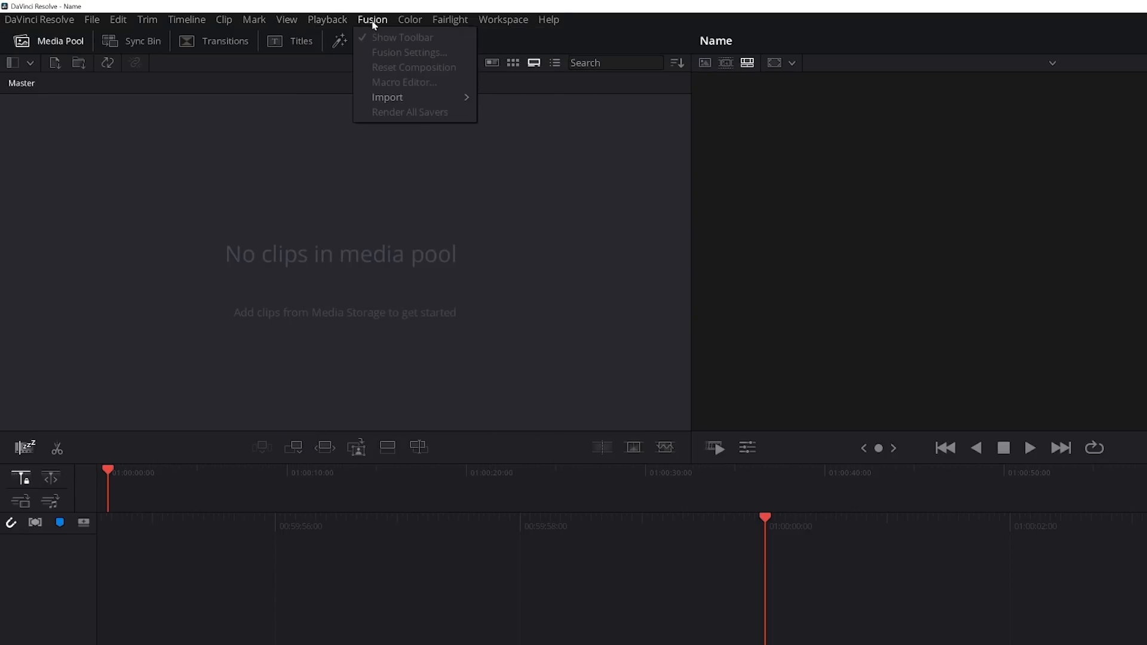
pyautogui.moveTo(454, 23)
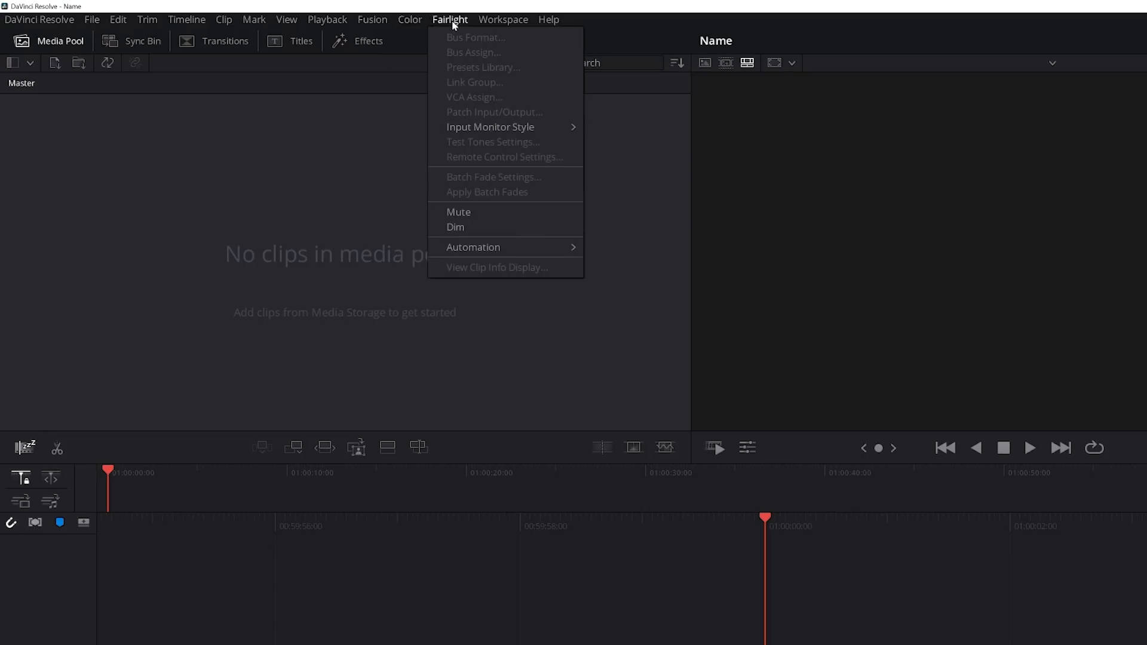
pyautogui.moveTo(503, 24)
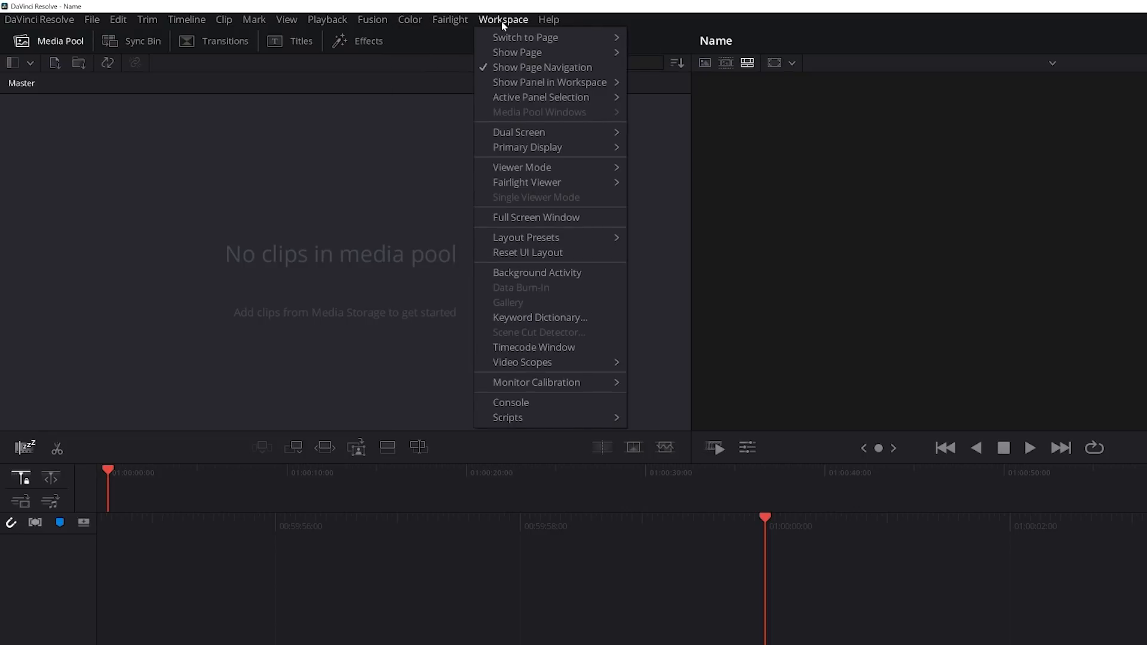
pyautogui.moveTo(555, 128)
pyautogui.moveTo(543, 22)
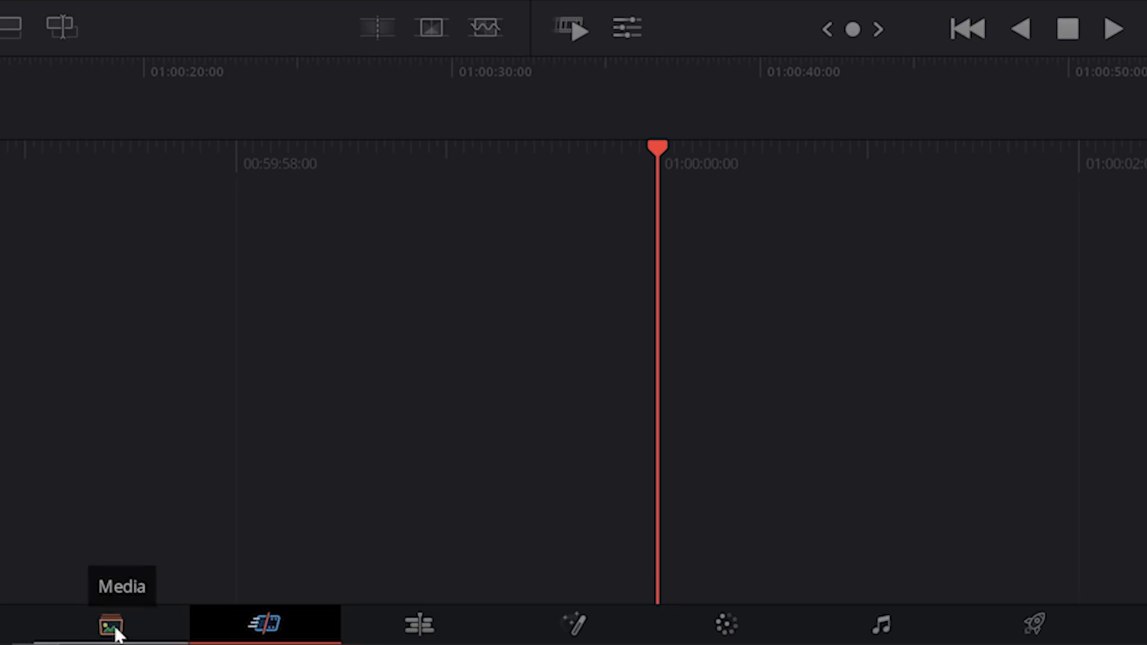
# Open the Media page and browse the media storage to the examples folder under Videos, DaVinci Resolve, Footage
pyautogui.click(113, 628)
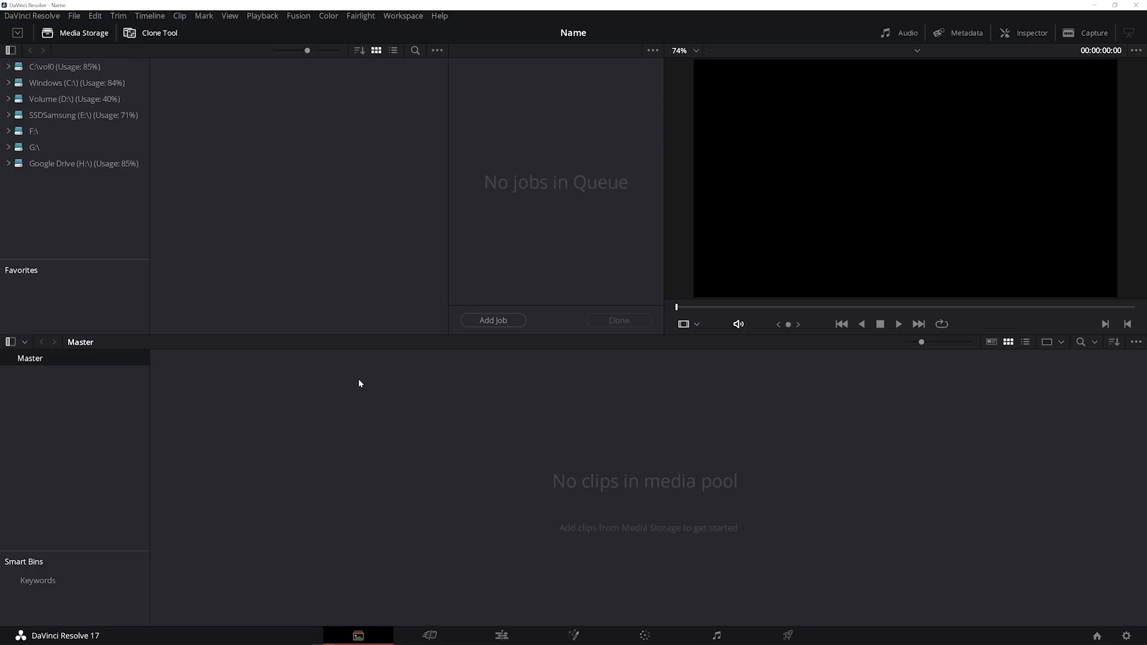
pyautogui.click(65, 99)
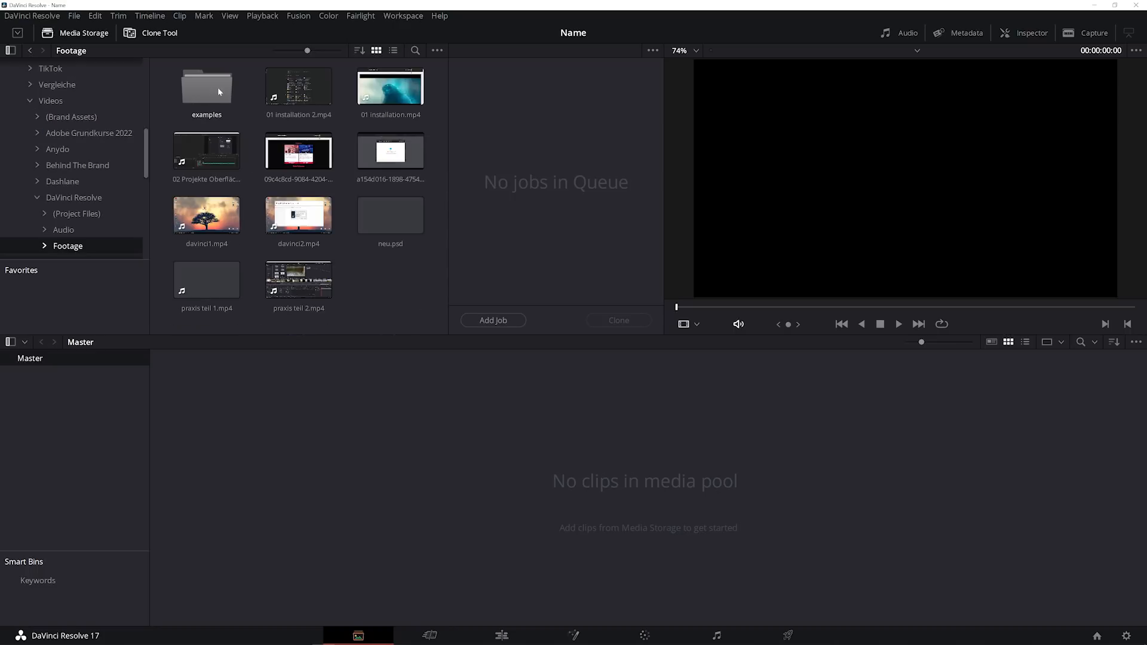
pyautogui.doubleClick(200, 87)
# Preview several photos, the video pexels-mart-production-8888408.mp4 and the Dancing With Myself audio file from the examples folder
pyautogui.click(299, 90)
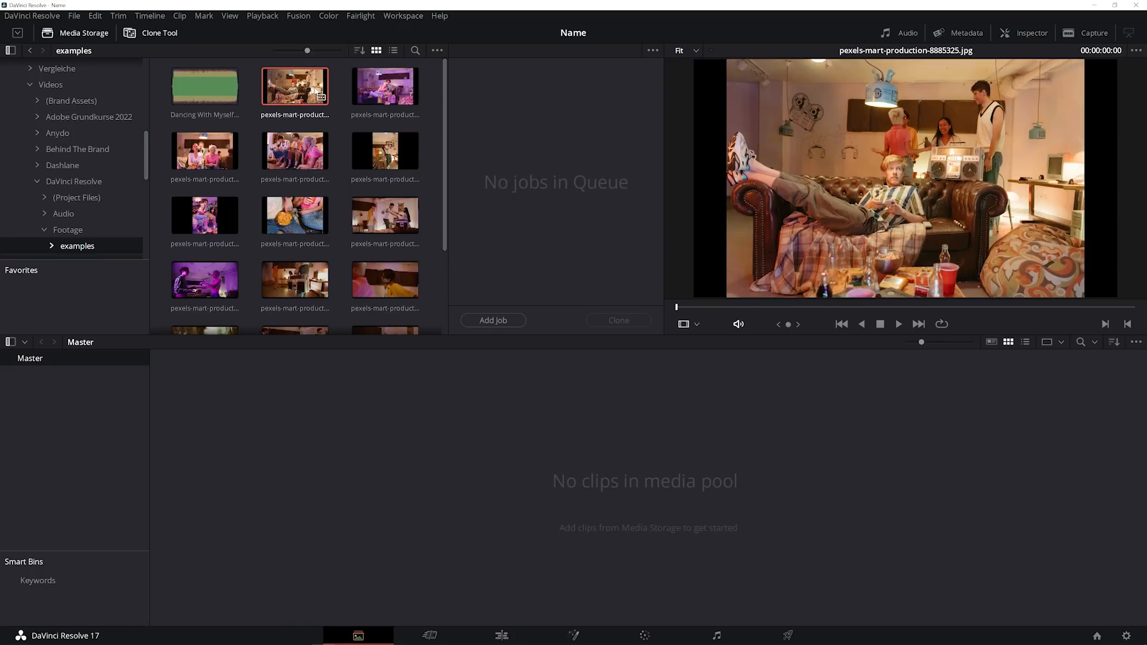
pyautogui.click(287, 152)
pyautogui.scroll(-2, 349, 197)
pyautogui.click(294, 238)
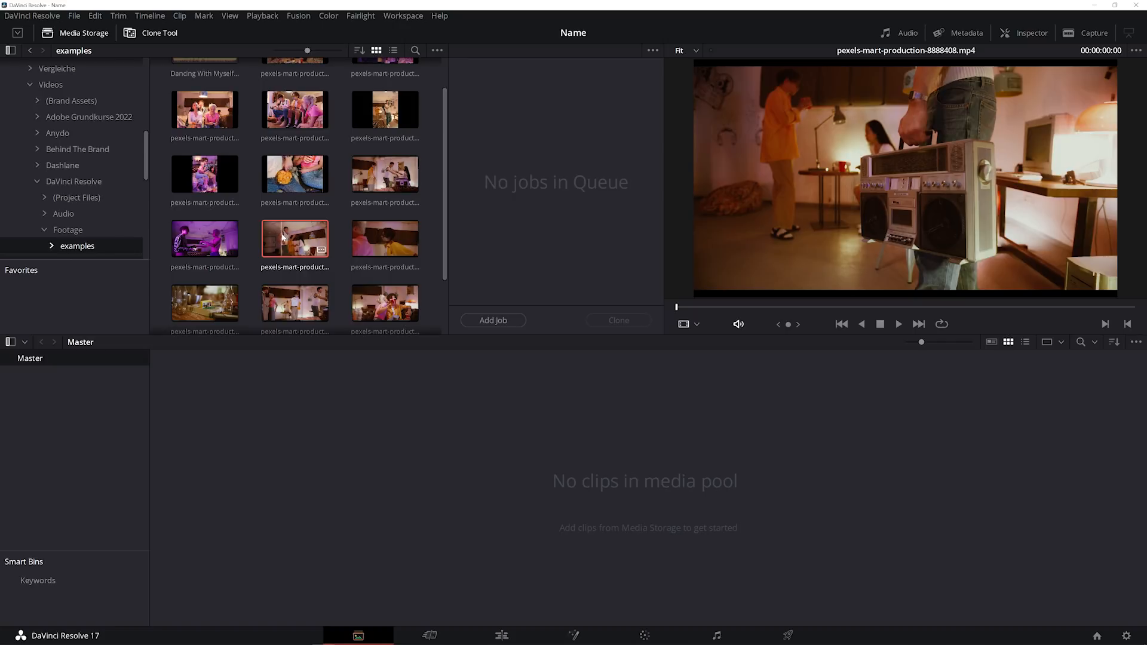
pyautogui.scroll(-2, 318, 237)
pyautogui.scroll(4, 318, 238)
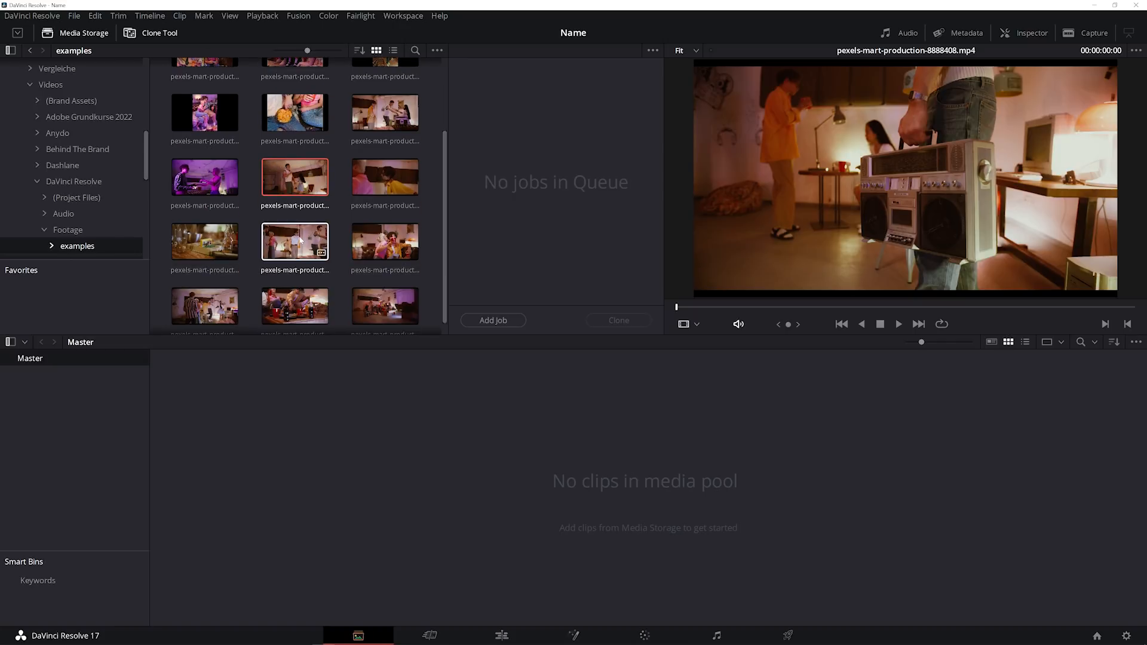
pyautogui.click(183, 86)
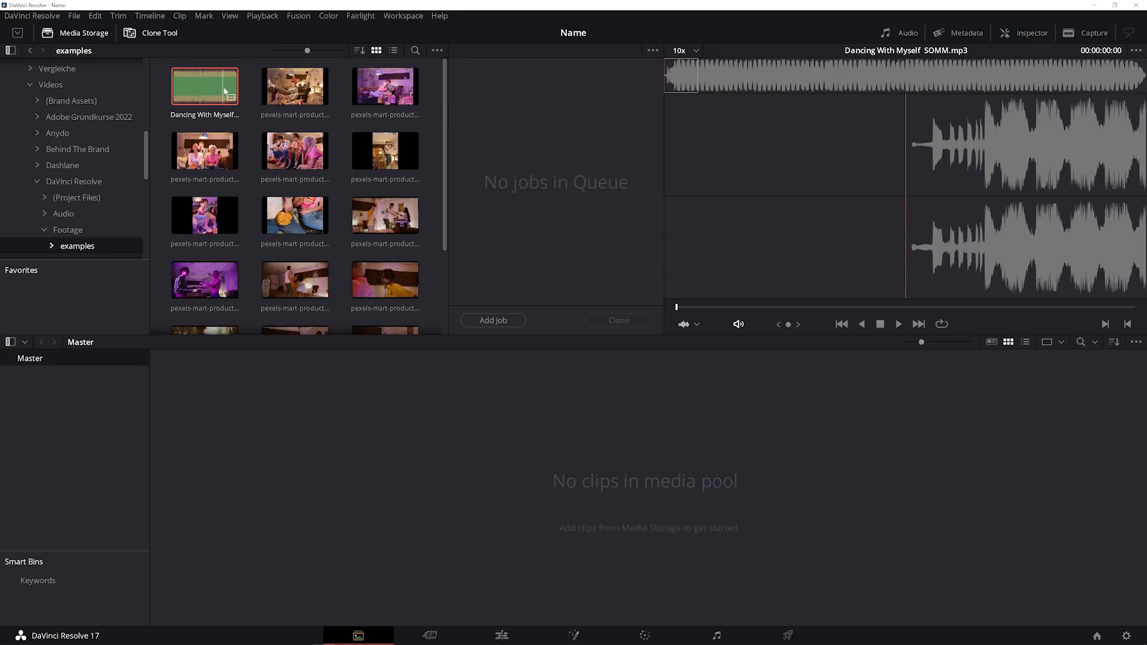
# Check the file details of pexels-mart-production-8885325.jpg and select the photo beside it
pyautogui.scroll(-5, 294, 158)
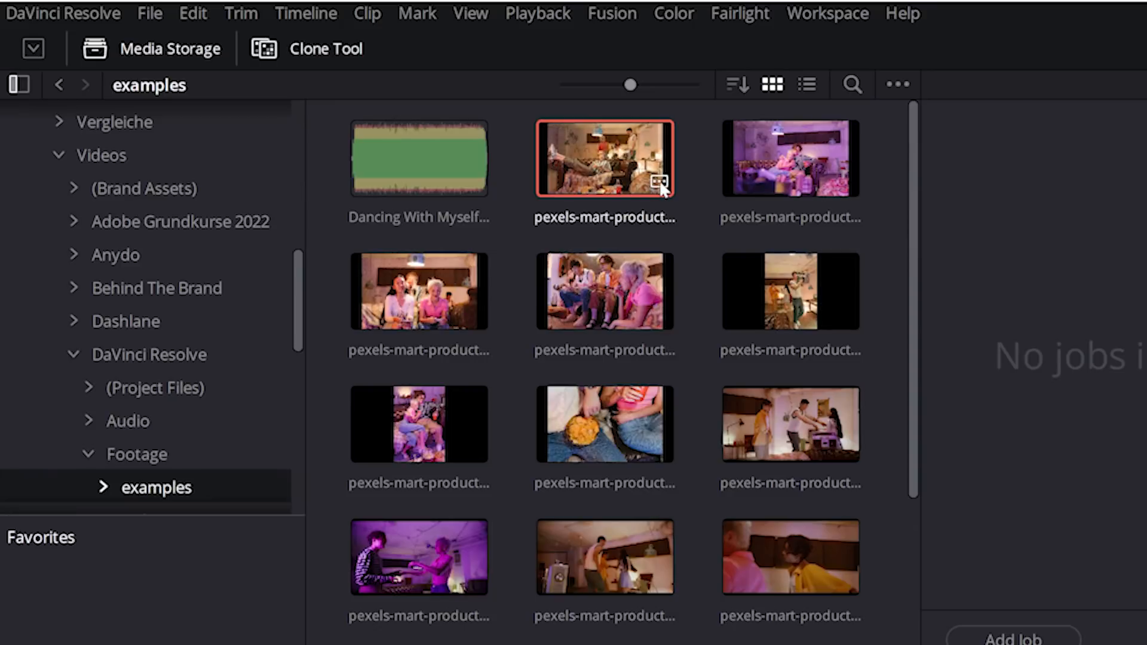
pyautogui.moveTo(322, 101)
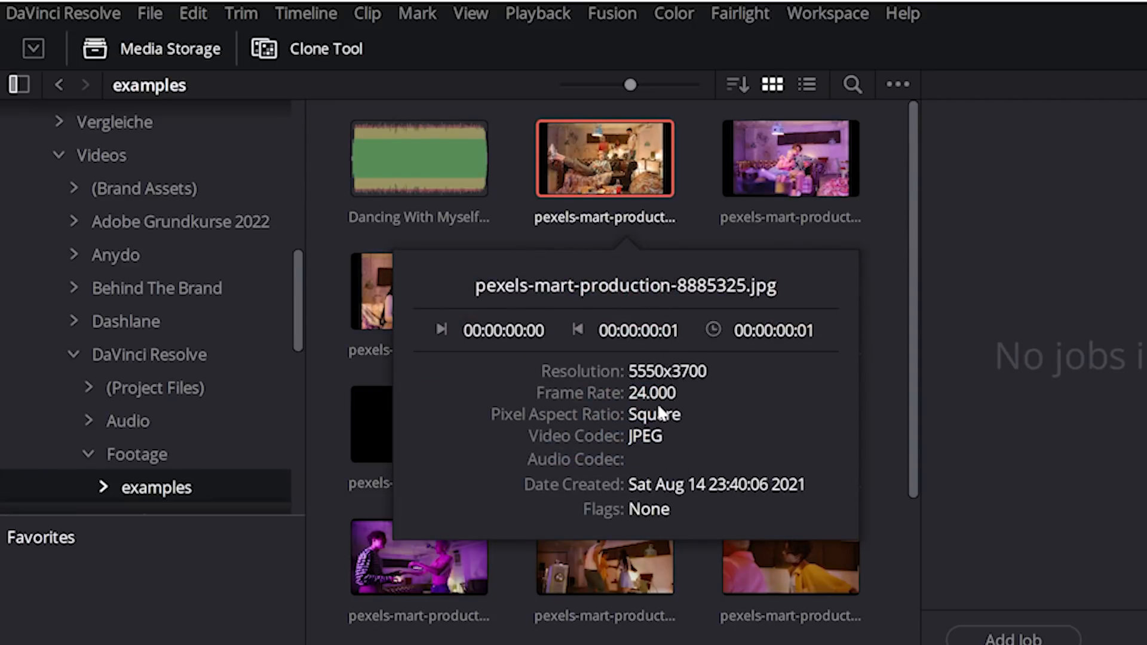
pyautogui.click(777, 161)
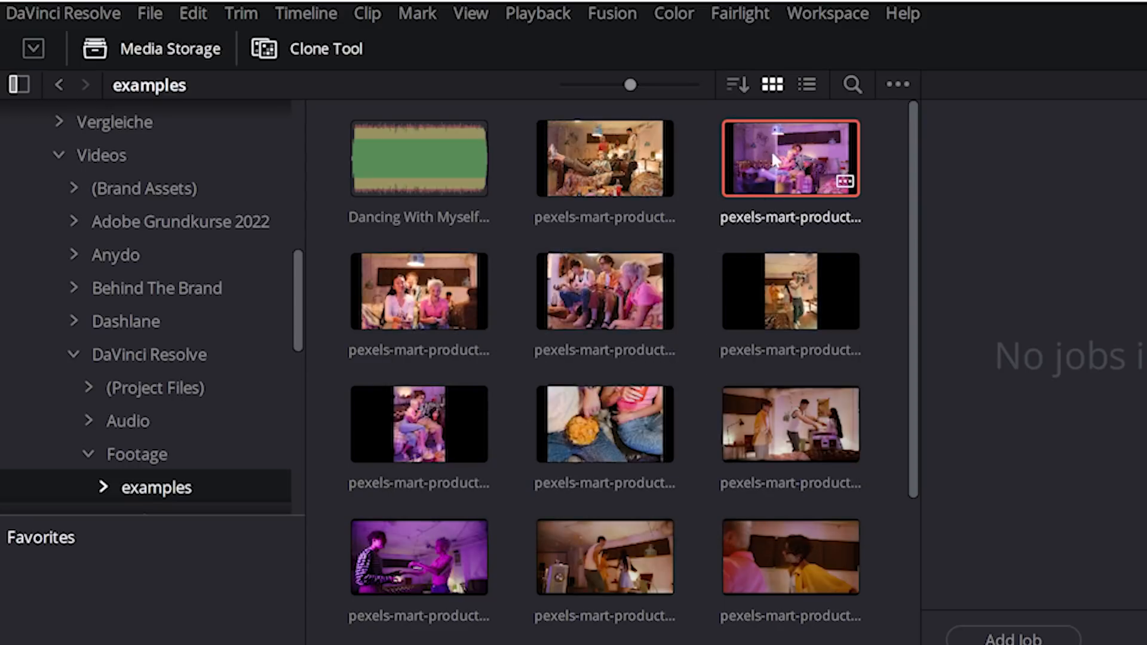
# Add pexels-mart-production-8885392.jpg to the media pool, import the remaining files of the examples folder, and return to that folder
pyautogui.click(772, 291)
pyautogui.moveTo(772, 290); pyautogui.dragTo(397, 448)
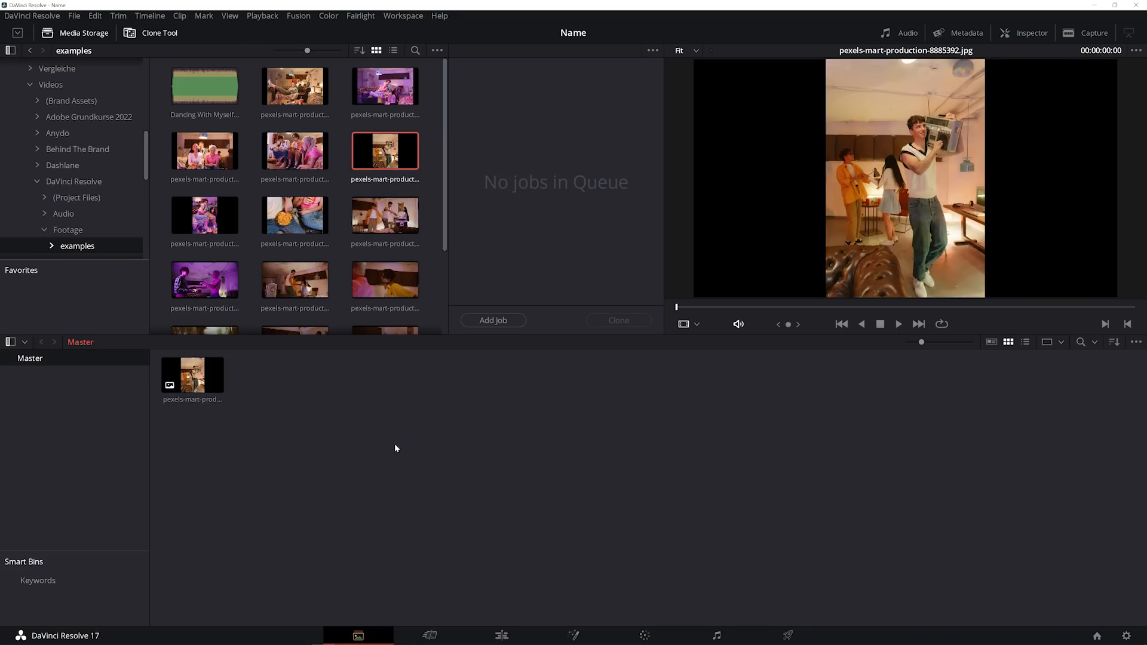
pyautogui.click(68, 229)
pyautogui.moveTo(204, 80); pyautogui.dragTo(276, 413)
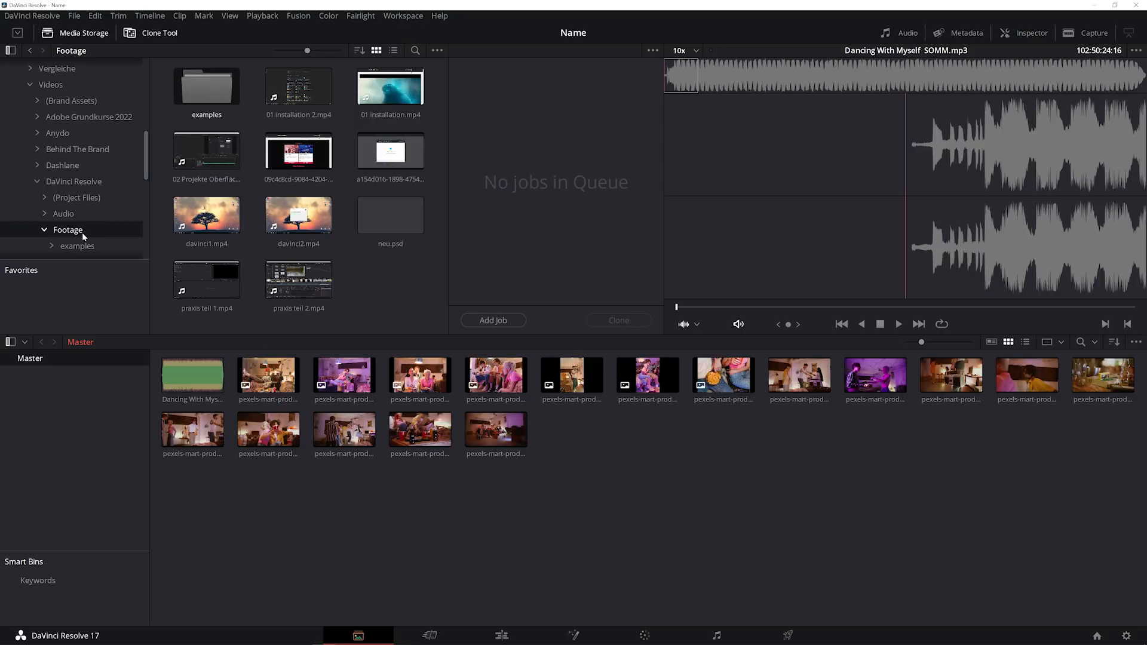
pyautogui.click(73, 245)
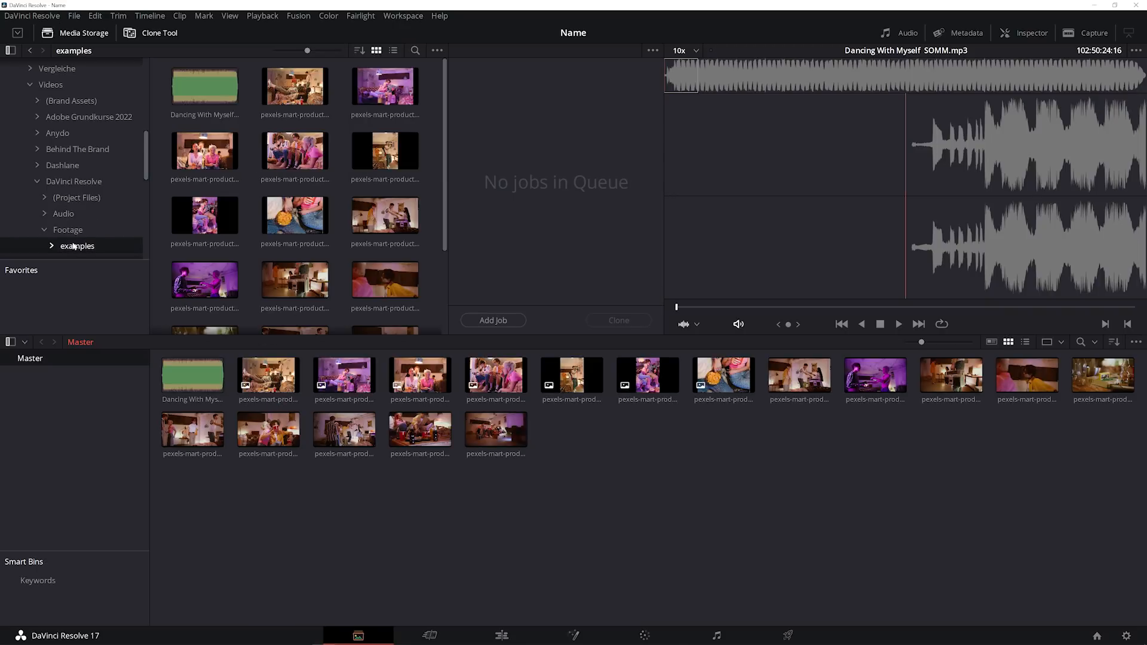
# Show the media storage search field, and bring all files of the examples folder from File Explorer into the media pool
pyautogui.click(415, 50)
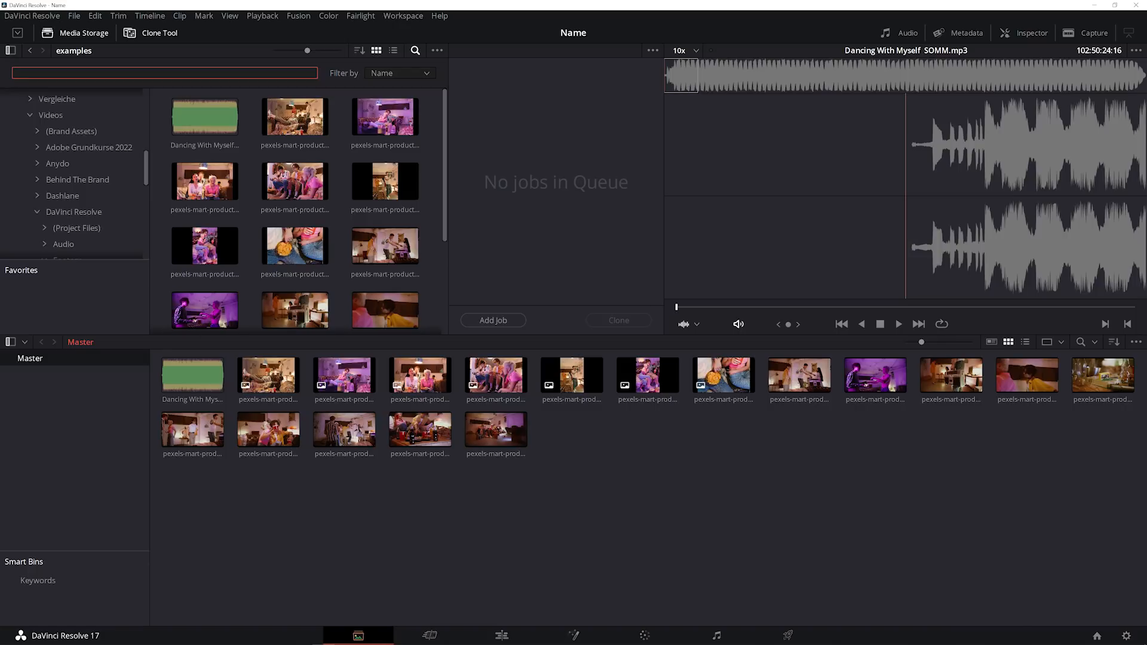
pyautogui.click(121, 638)
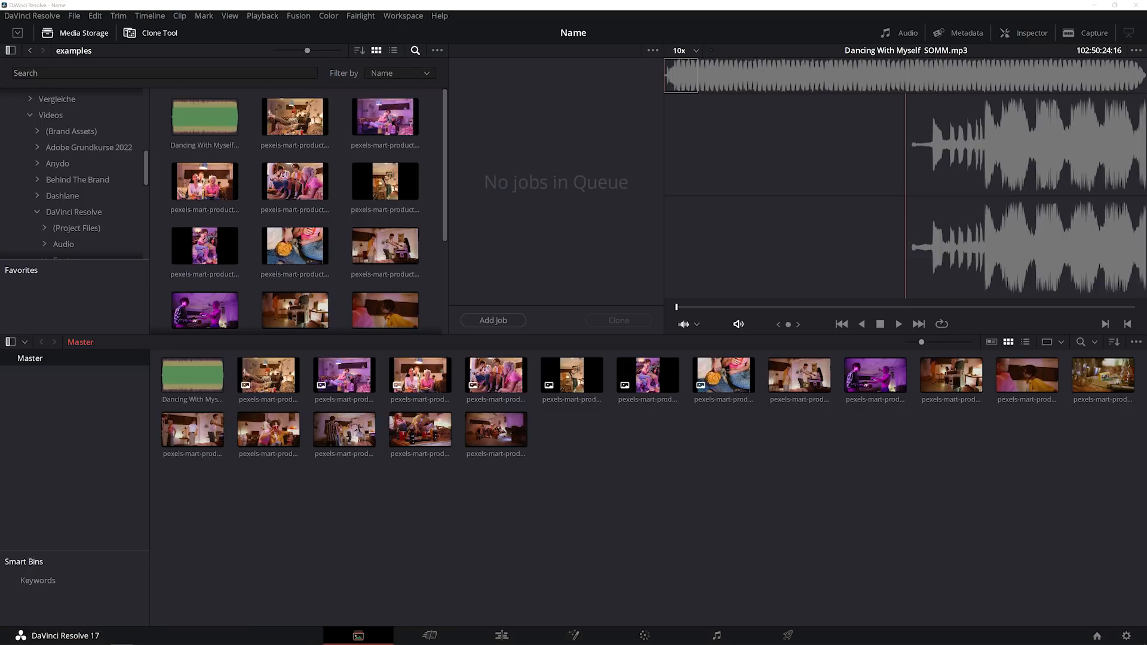
pyautogui.moveTo(979, 340); pyautogui.dragTo(310, 504)
pyautogui.click(463, 536)
pyautogui.click(323, 637)
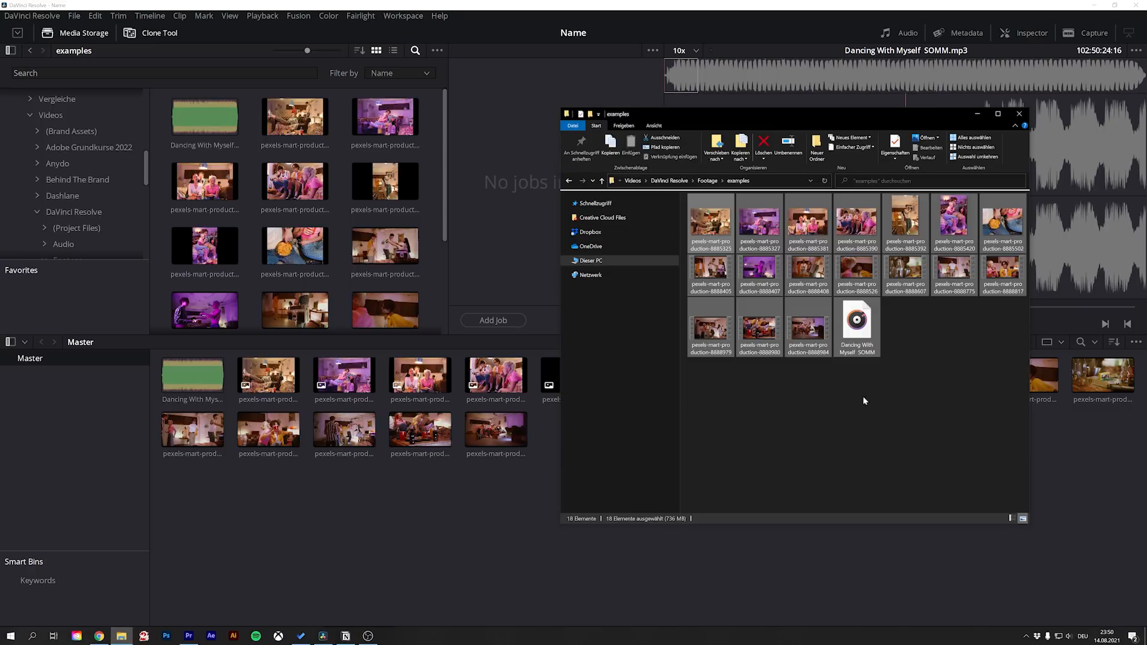
# Delete the photo pexels-mart-production-8885420 in File Explorer, and check the replace and relink options of its media pool clip in DaVinci Resolve
pyautogui.click(953, 221)
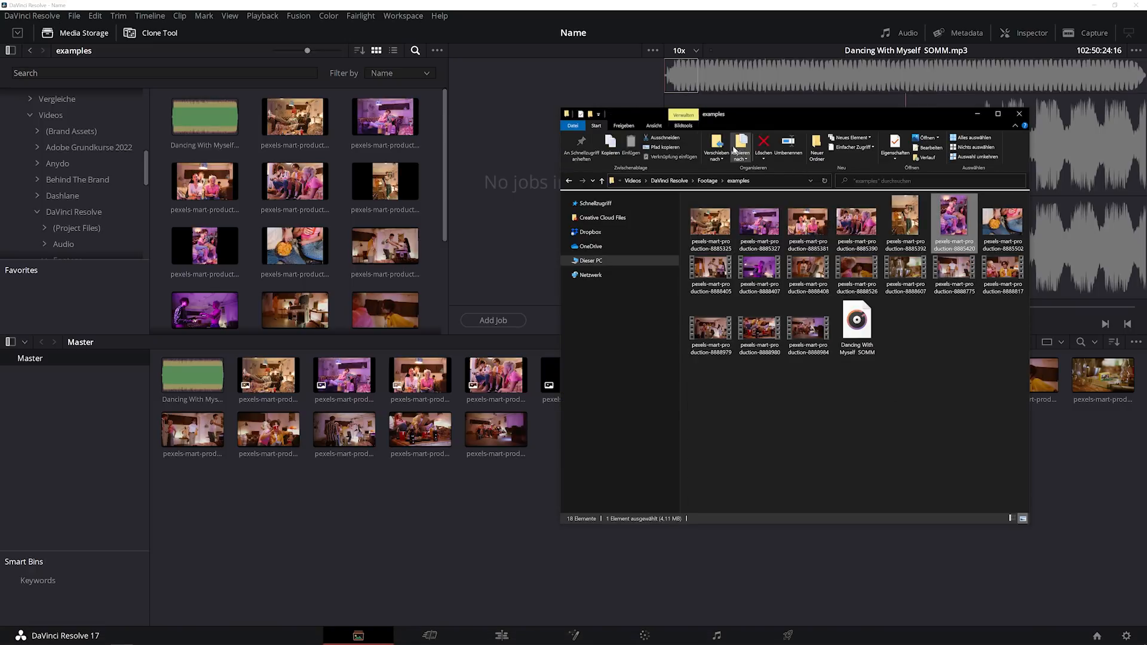
pyautogui.click(764, 143)
pyautogui.click(438, 519)
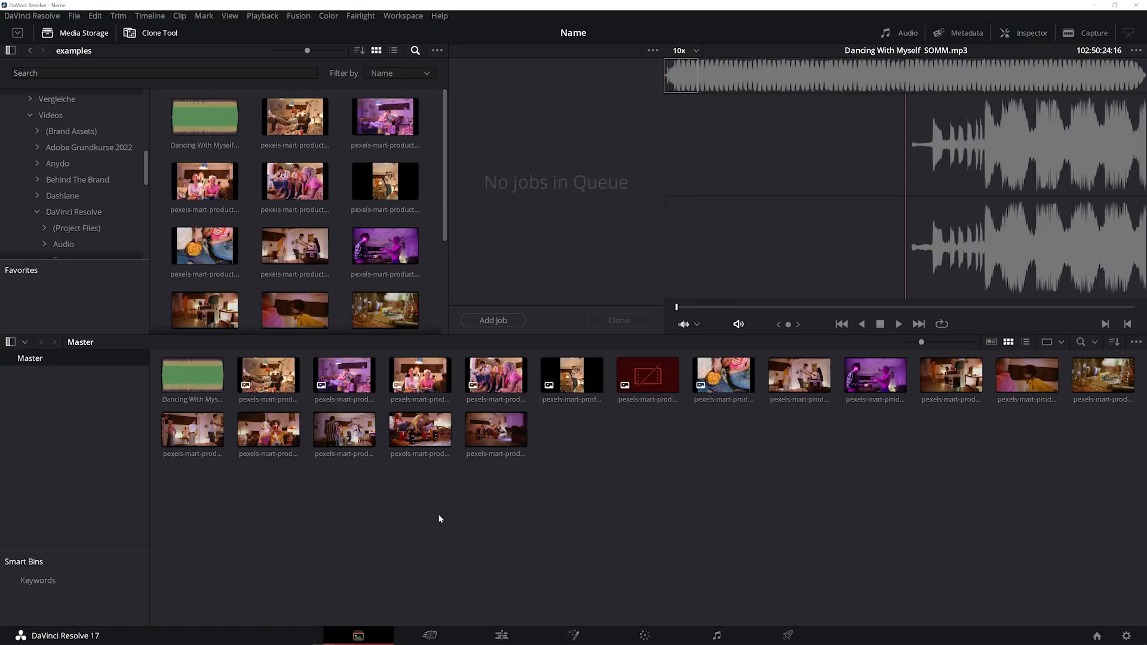
pyautogui.rightClick(658, 377)
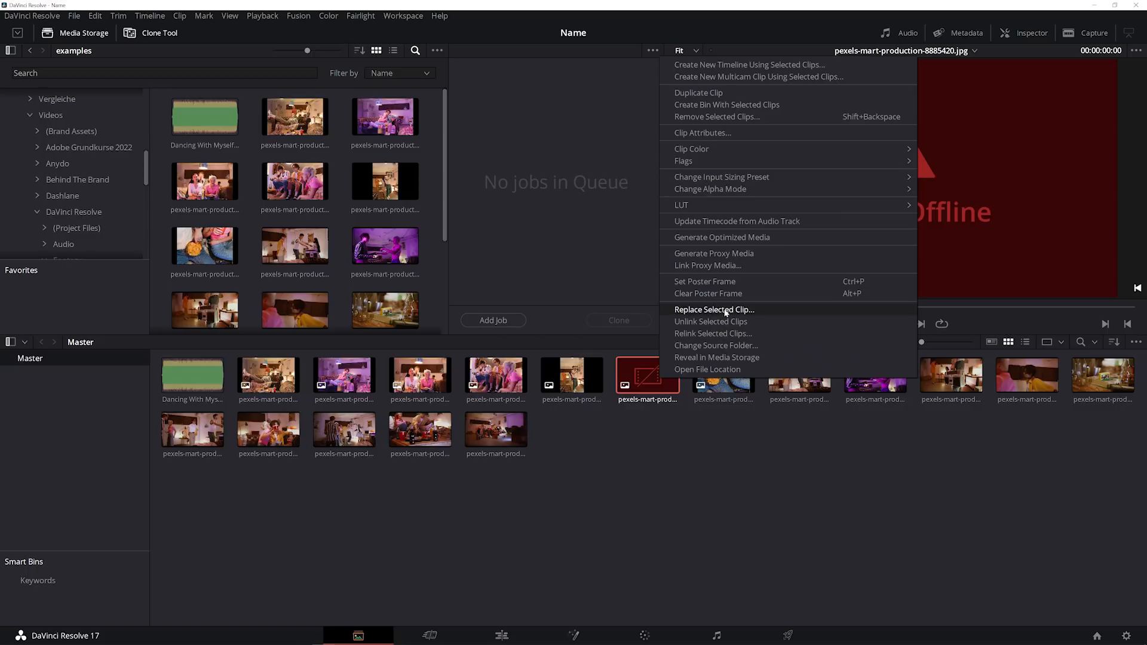
pyautogui.press('Escape')
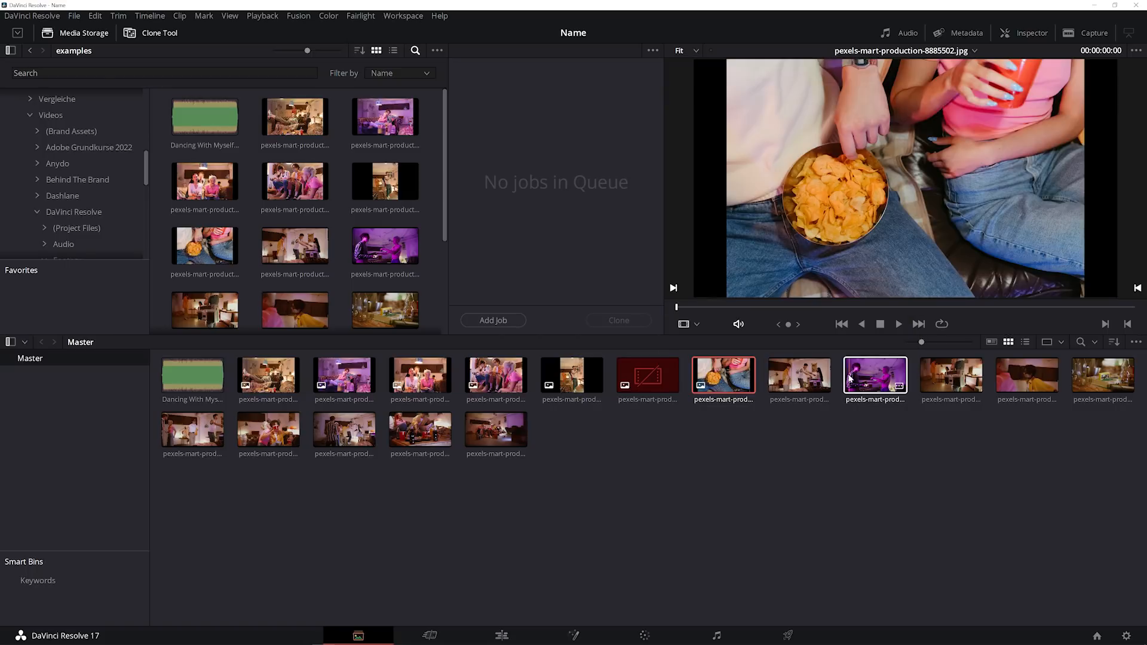
# Load pexels-mart-production-8888407.mp4 in the viewer and mark its in point at 00:00:02:16 and out point at 00:00:25:05
pyautogui.click(377, 255)
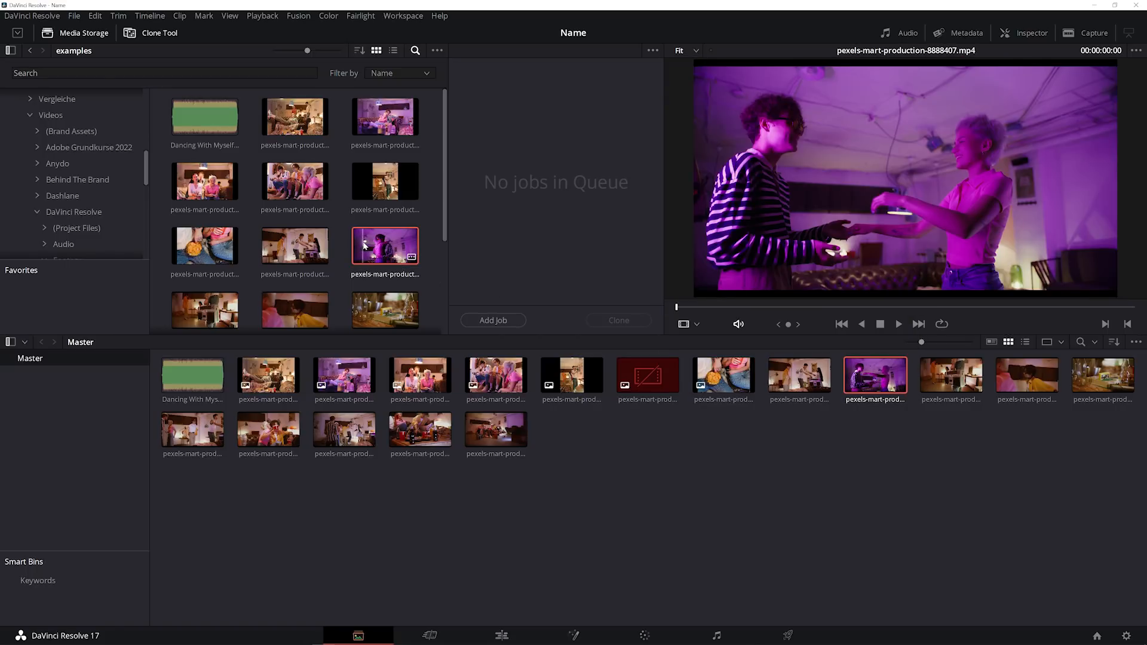
pyautogui.moveTo(683, 307); pyautogui.dragTo(851, 295)
pyautogui.moveTo(750, 306); pyautogui.dragTo(709, 305)
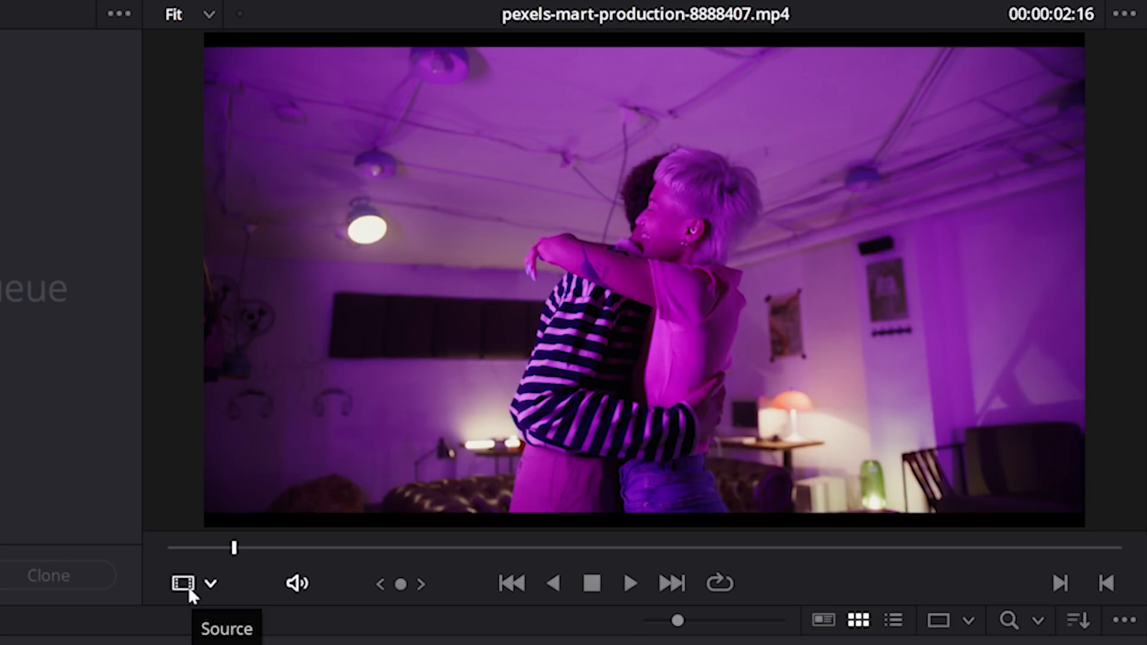
pyautogui.click(1061, 582)
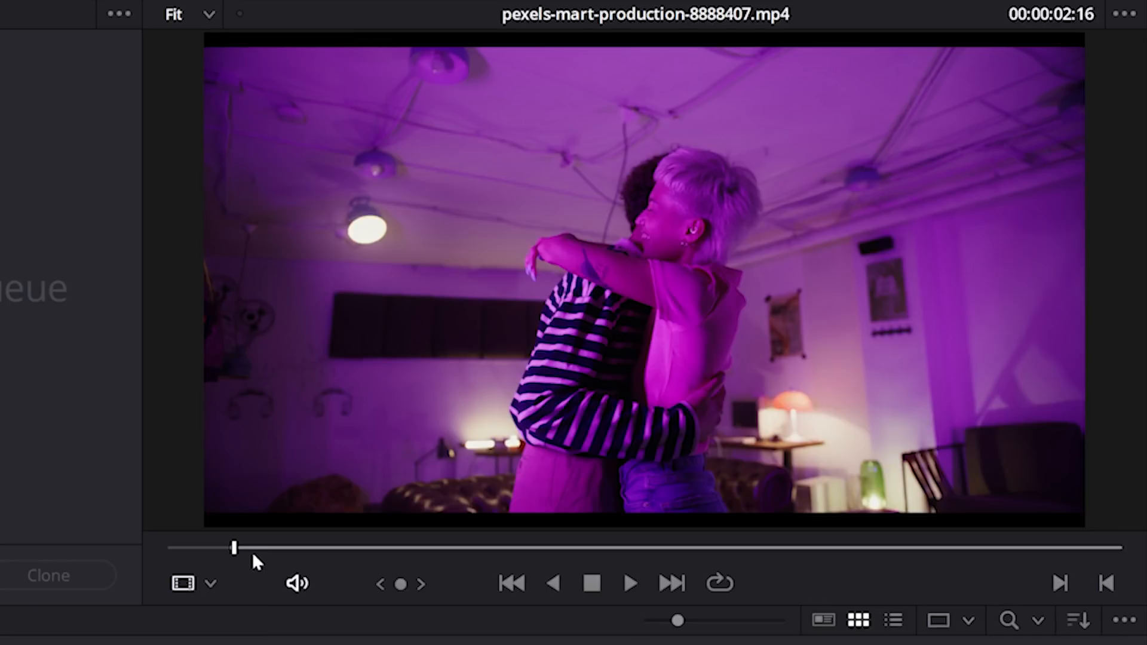
pyautogui.moveTo(258, 548); pyautogui.dragTo(797, 547)
pyautogui.click(1106, 583)
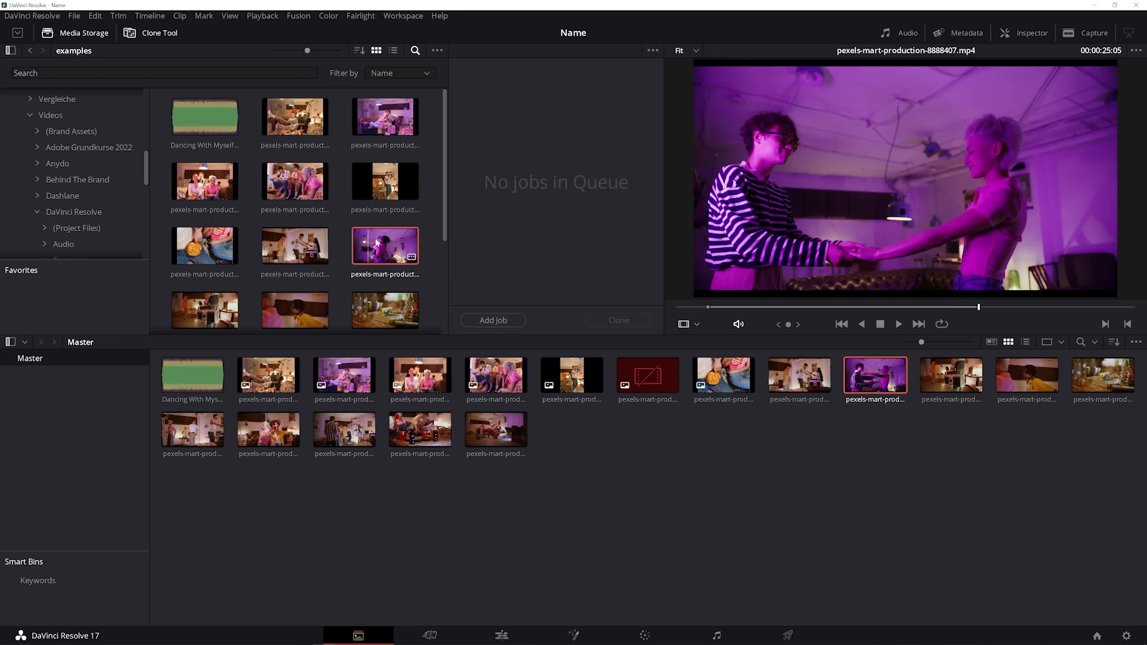
# Add the marked range of pexels-mart-production-8888407.mp4 to the media pool and load the pool clip in the viewer
pyautogui.moveTo(408, 256); pyautogui.dragTo(619, 469)
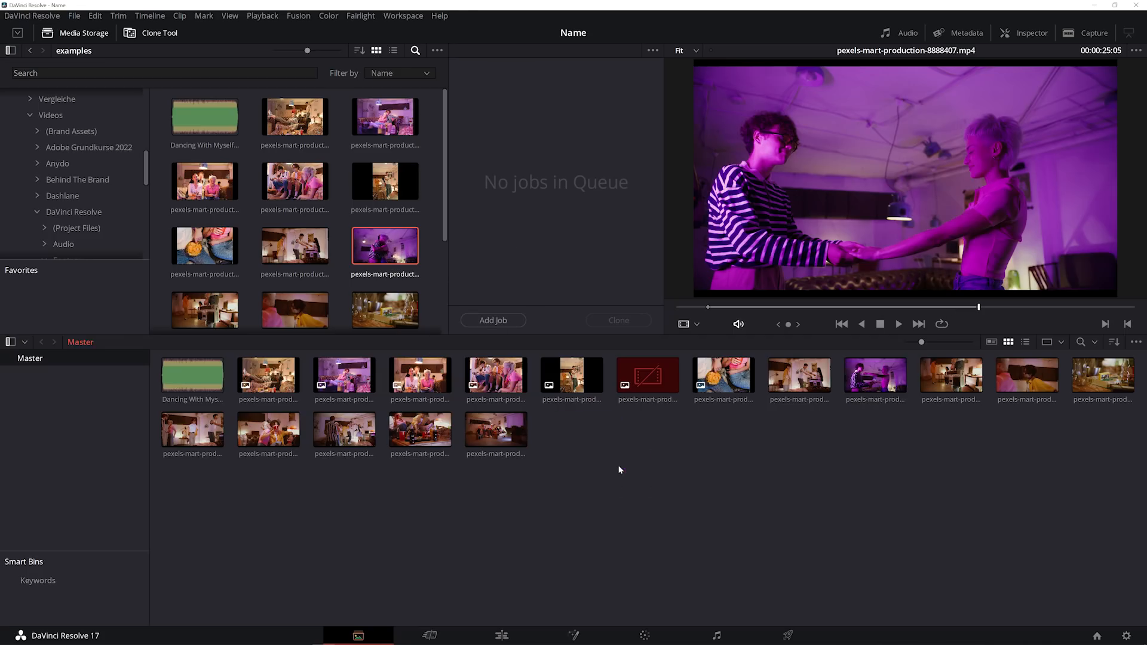
pyautogui.click(865, 372)
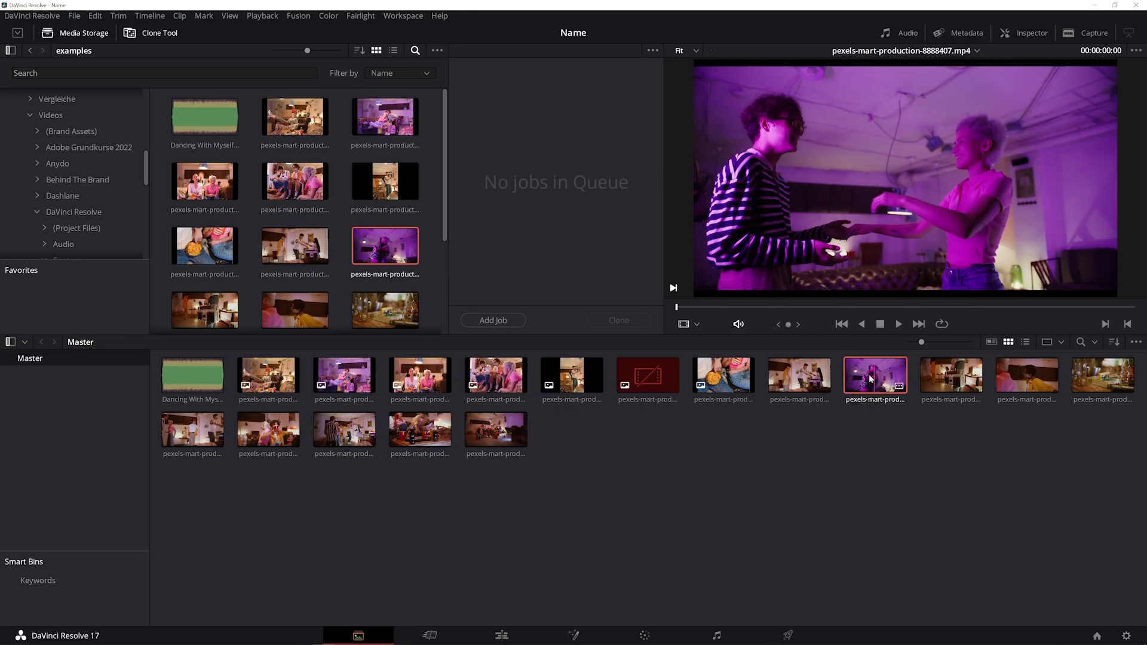
pyautogui.click(583, 457)
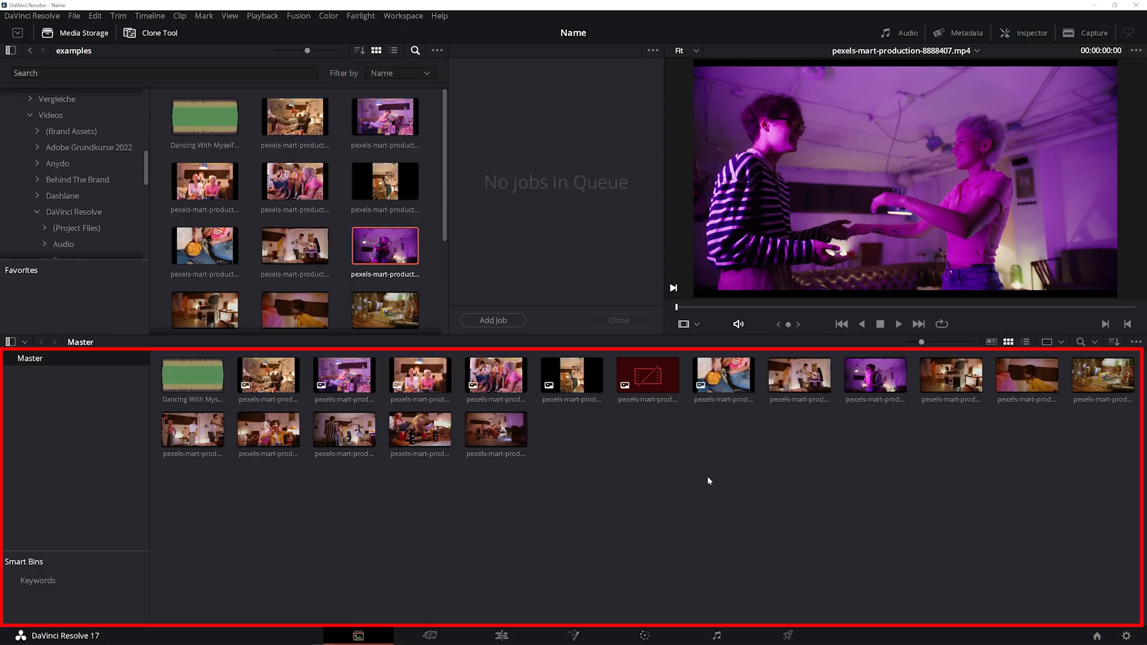
# Create a new bin named Videos inside the Master bin of the media pool
pyautogui.rightClick(699, 452)
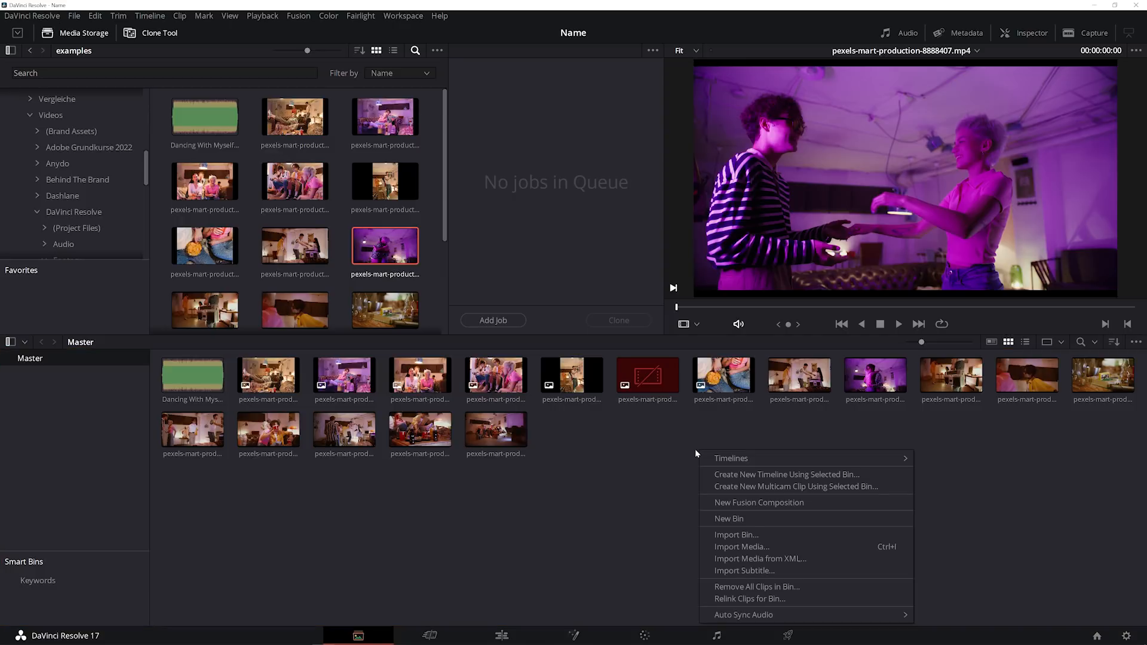
pyautogui.click(740, 519)
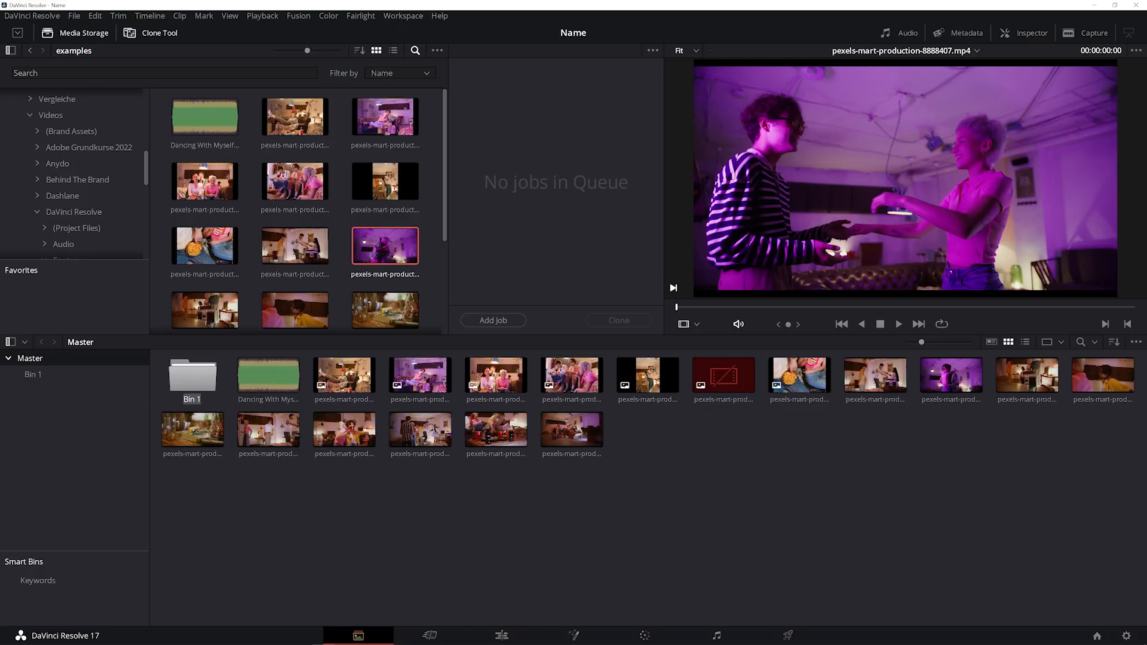
pyautogui.write('Videos')
pyautogui.press('Return')
pyautogui.click(363, 458)
pyautogui.click(183, 378)
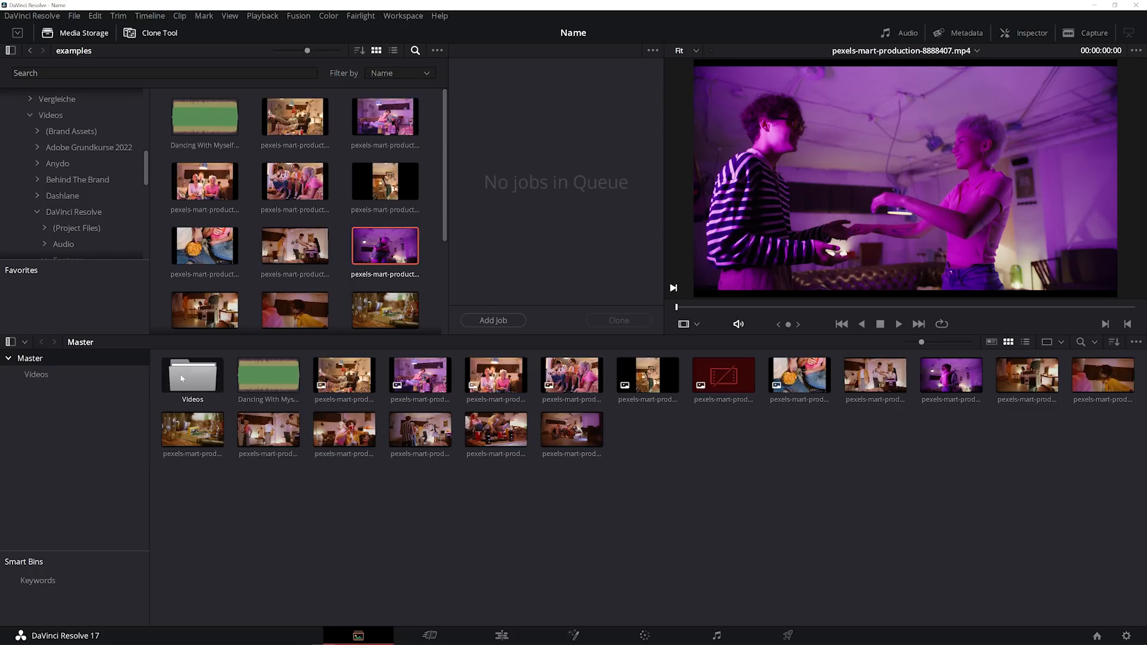
# Play the first two seconds of pexels-mart-production-8888405.mp4 from the media pool
pyautogui.click(883, 377)
pyautogui.press('space')
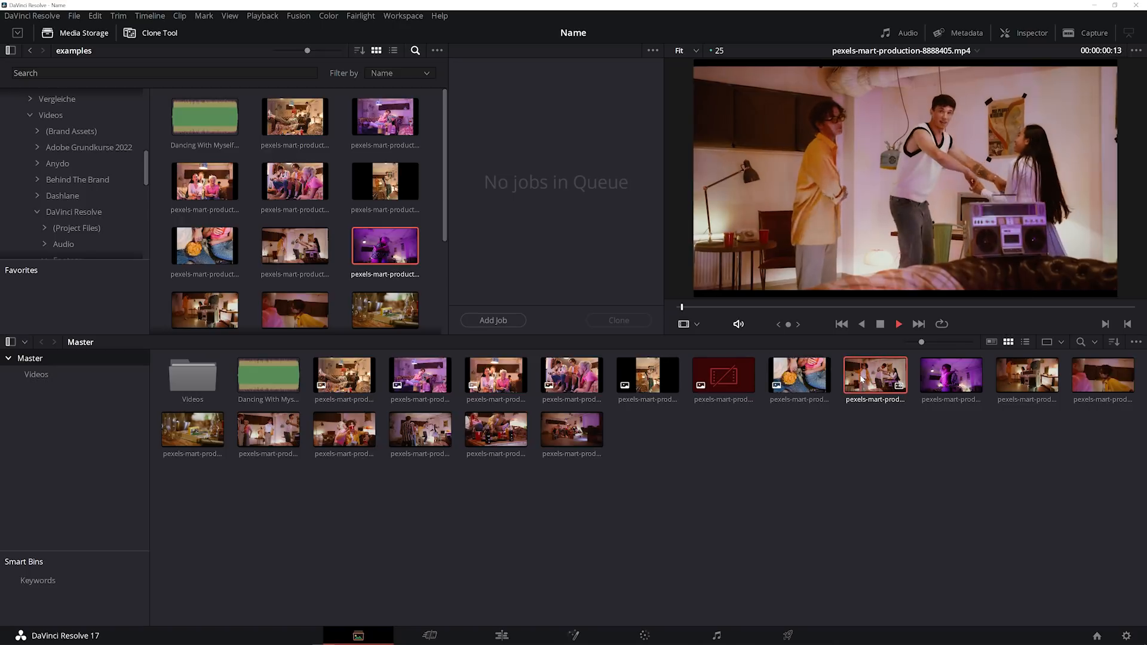
pyautogui.press('space')
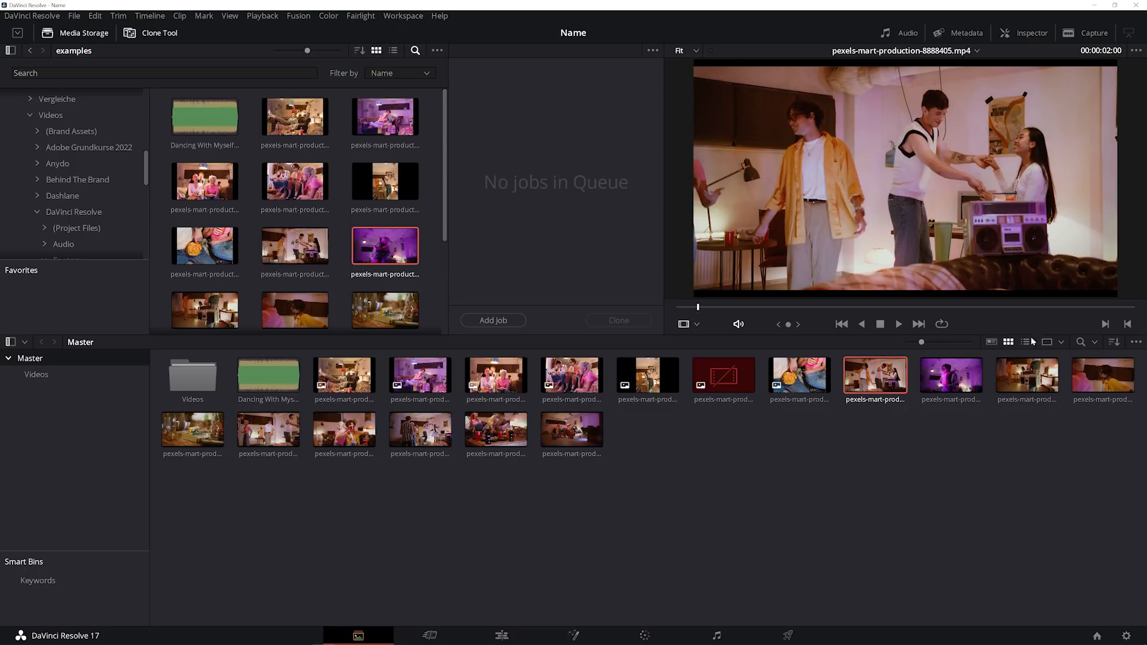
# Enlarge the media pool thumbnails slightly, and look at the metadata and list views before restoring the thumbnail view
pyautogui.moveTo(921, 343); pyautogui.dragTo(929, 343)
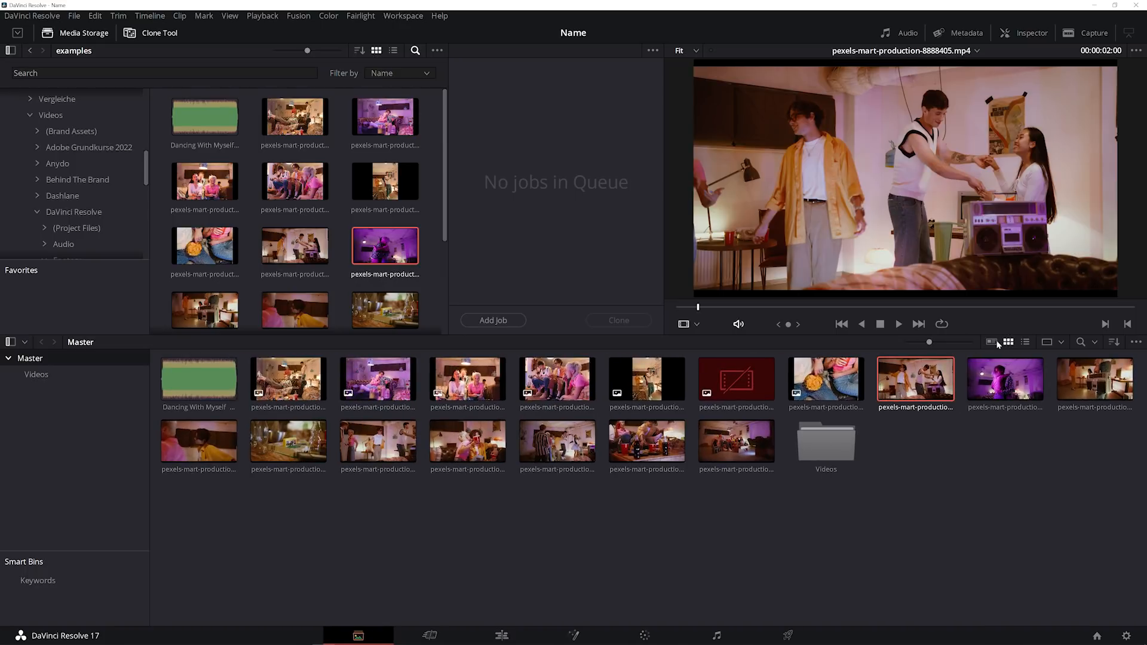
pyautogui.click(993, 342)
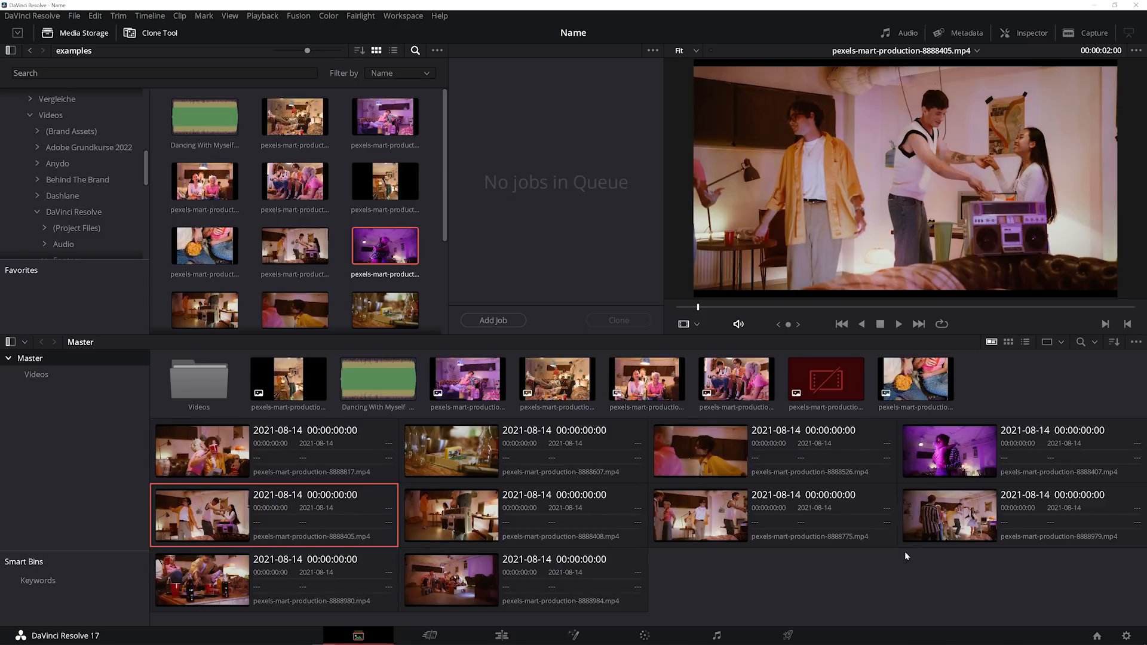
pyautogui.click(1025, 342)
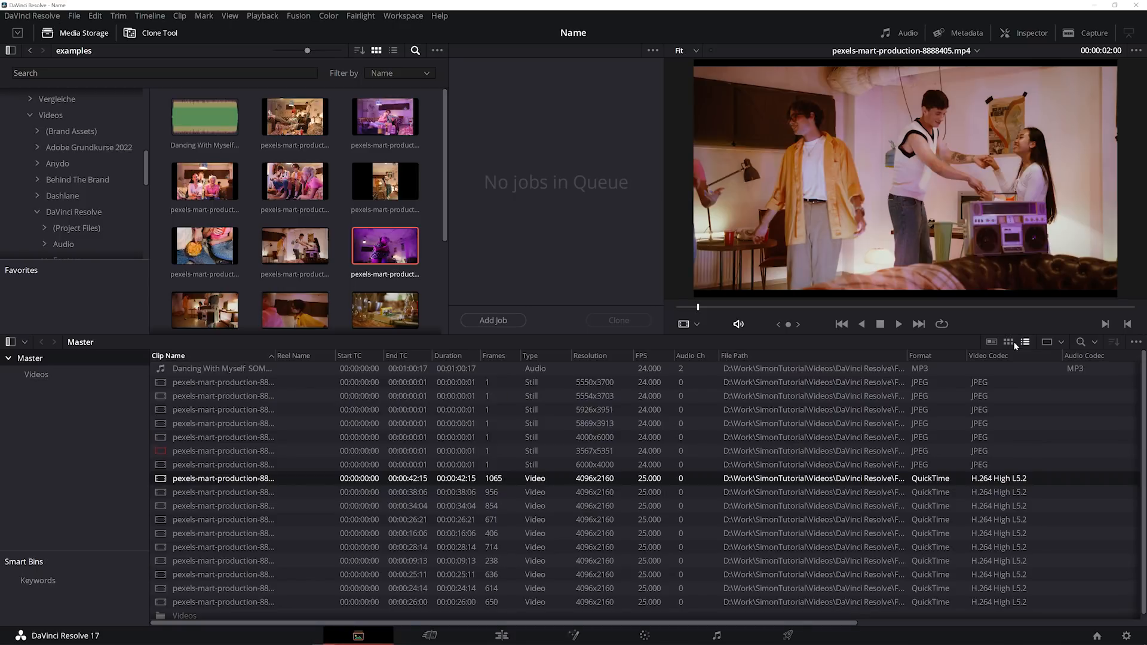
pyautogui.click(1008, 342)
# Split the media pool into two panes, move the offline photo and pexels-mart-production-8888407.mp4 into the Videos bin, and restore the single pane
pyautogui.click(1061, 343)
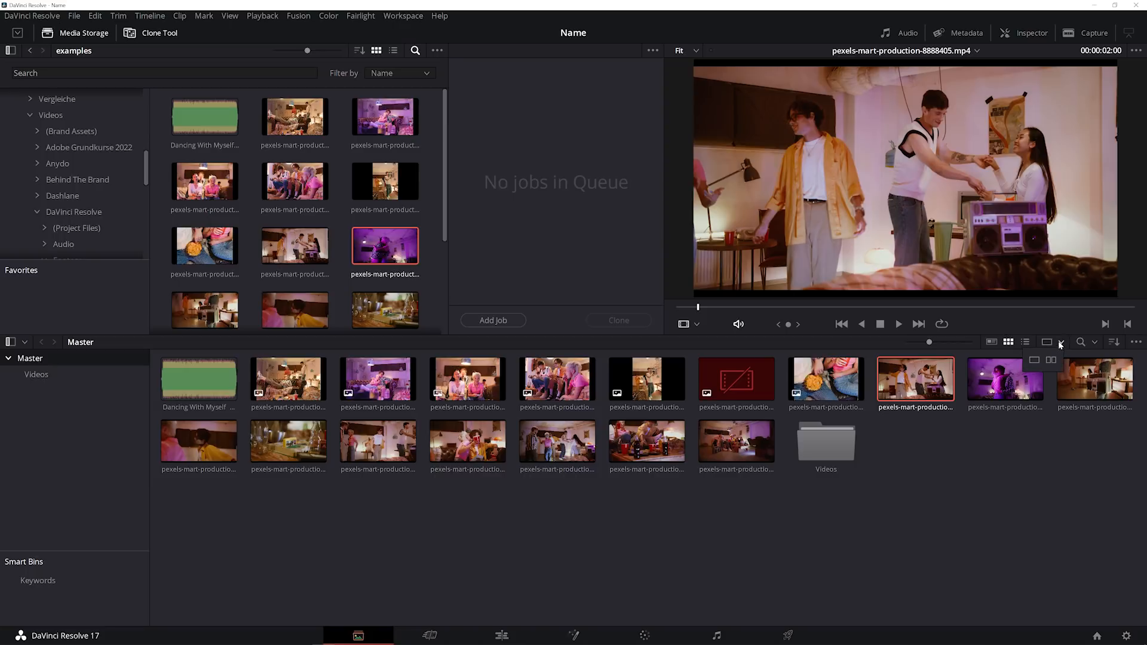
pyautogui.click(1050, 360)
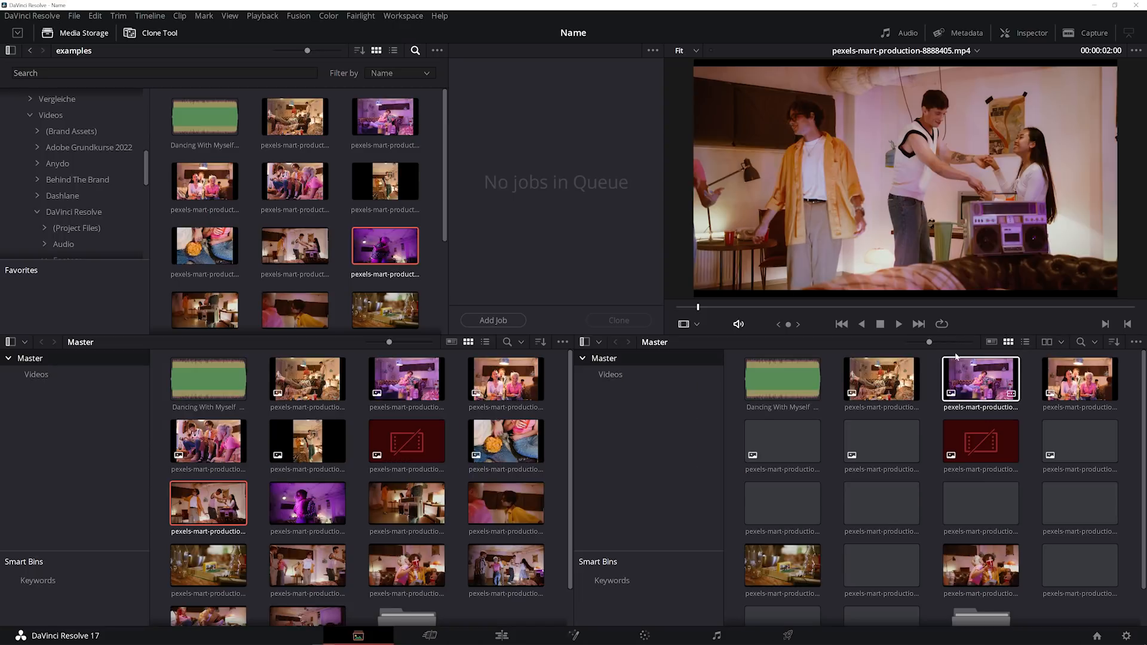
pyautogui.click(610, 374)
pyautogui.moveTo(301, 511); pyautogui.dragTo(827, 427)
pyautogui.click(1046, 342)
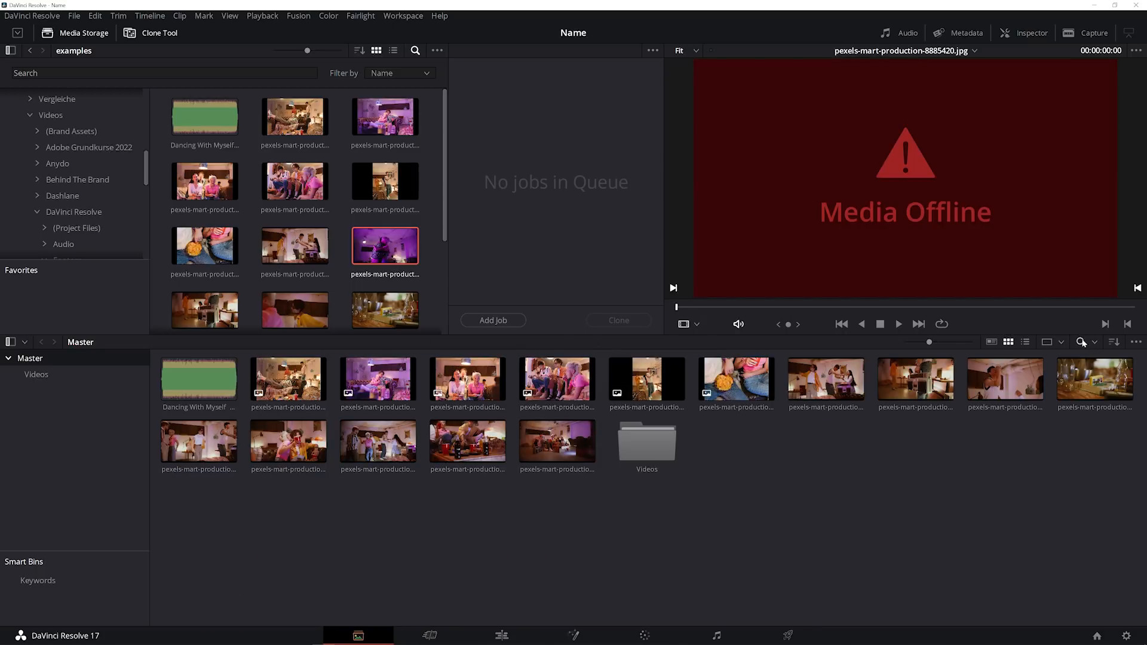
# Look at the media pool's search field and its list of sort options, closing both without changes
pyautogui.click(1081, 343)
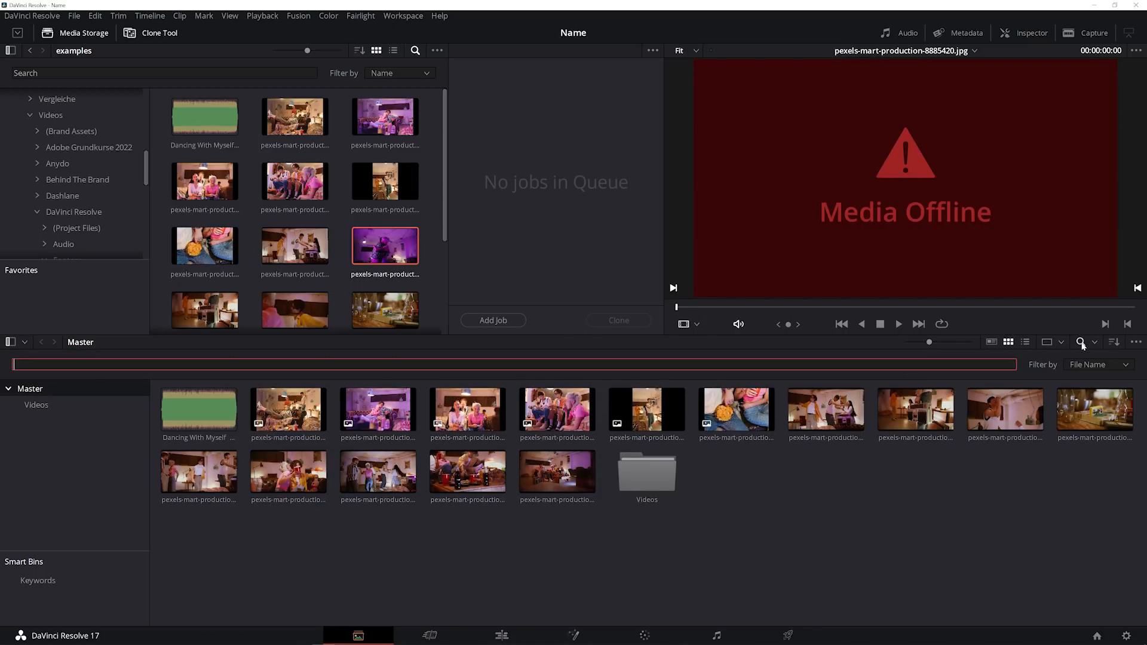
pyautogui.click(1081, 343)
pyautogui.click(1114, 342)
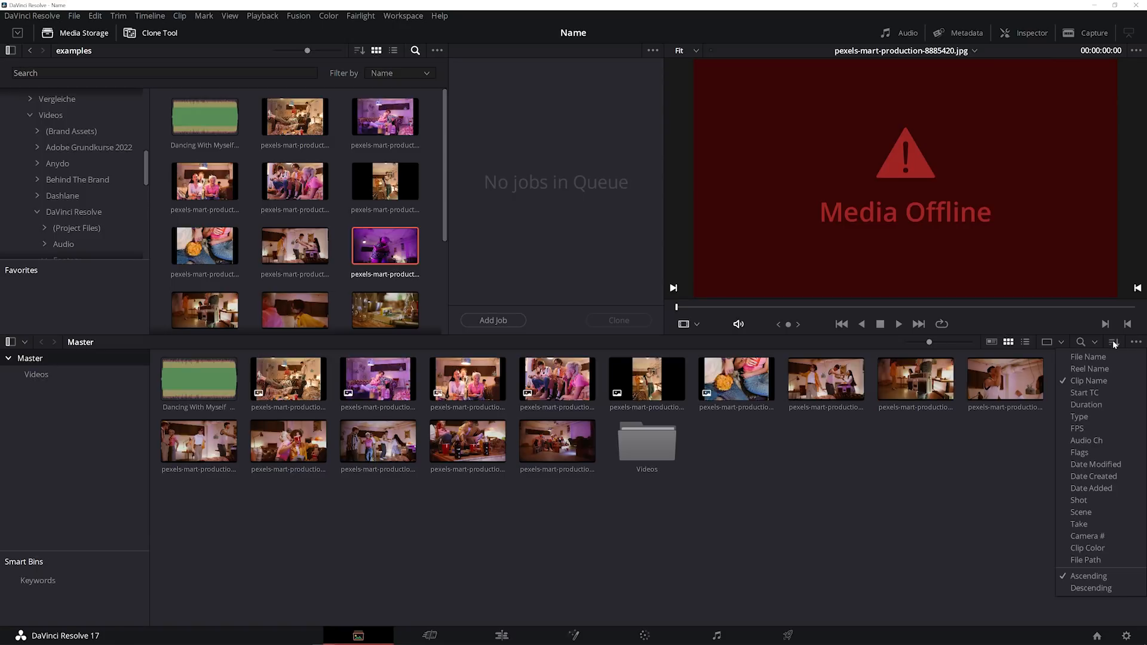
pyautogui.click(1114, 343)
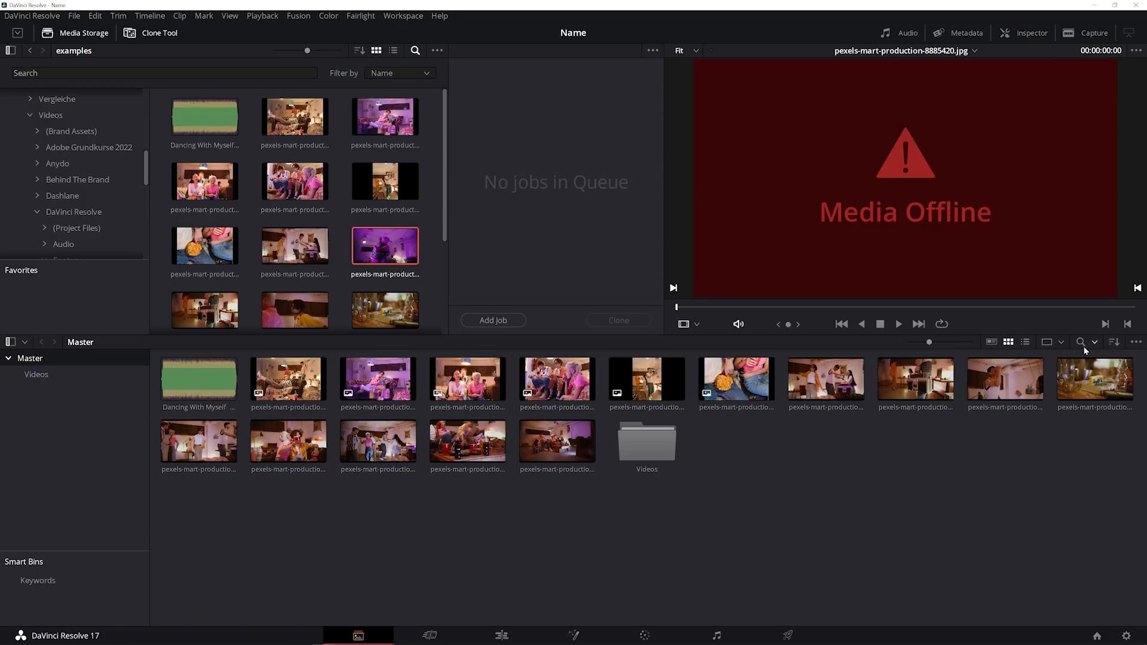
# Preview pexels-mart-production-8888984.mp4, and scrub through pexels-mart-production-8888980.mp4 to 00:00:17:24
pyautogui.click(557, 442)
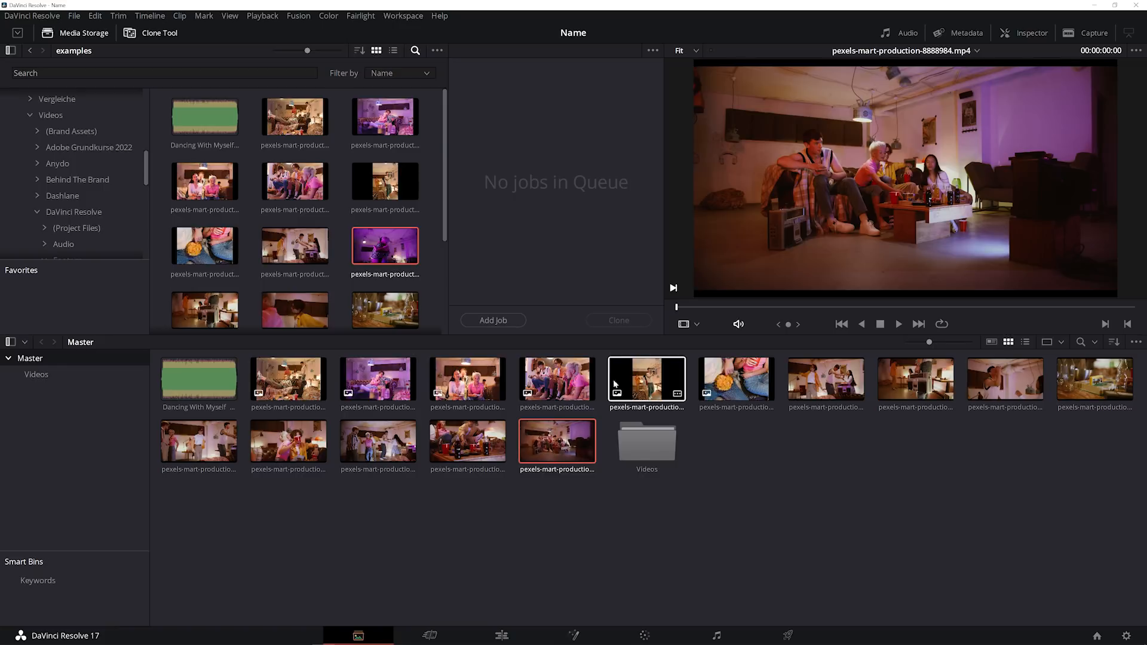
pyautogui.click(442, 445)
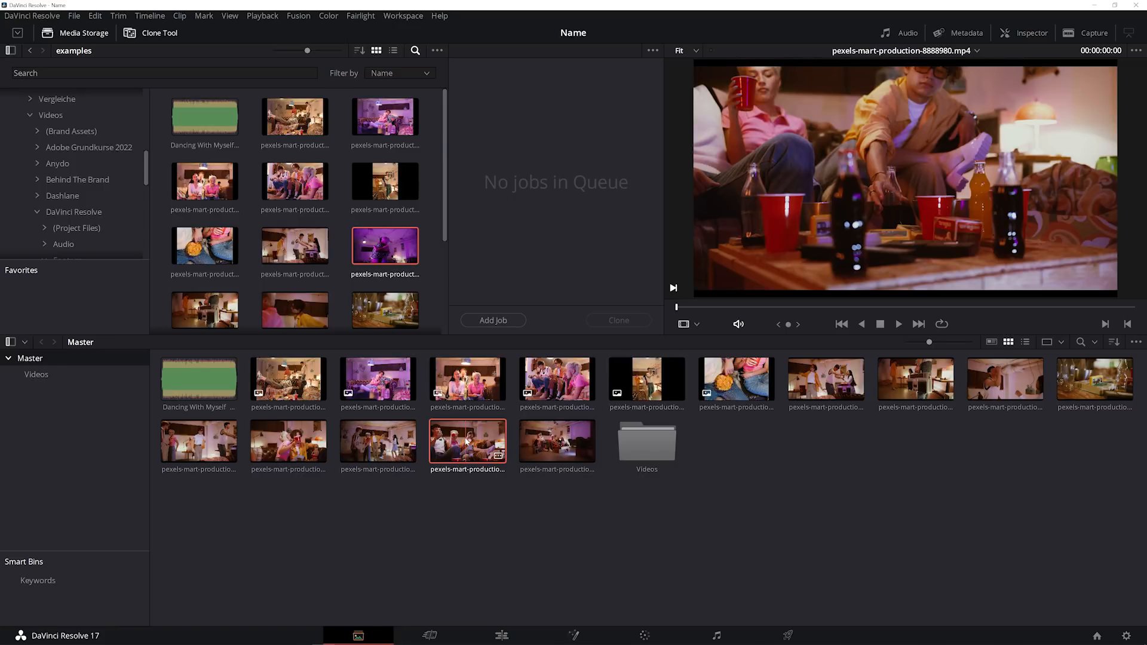
pyautogui.moveTo(681, 307); pyautogui.dragTo(1012, 307)
# Look inside the Videos bin and at the clip options of its offline photo, and return to the Master bin
pyautogui.doubleClick(638, 446)
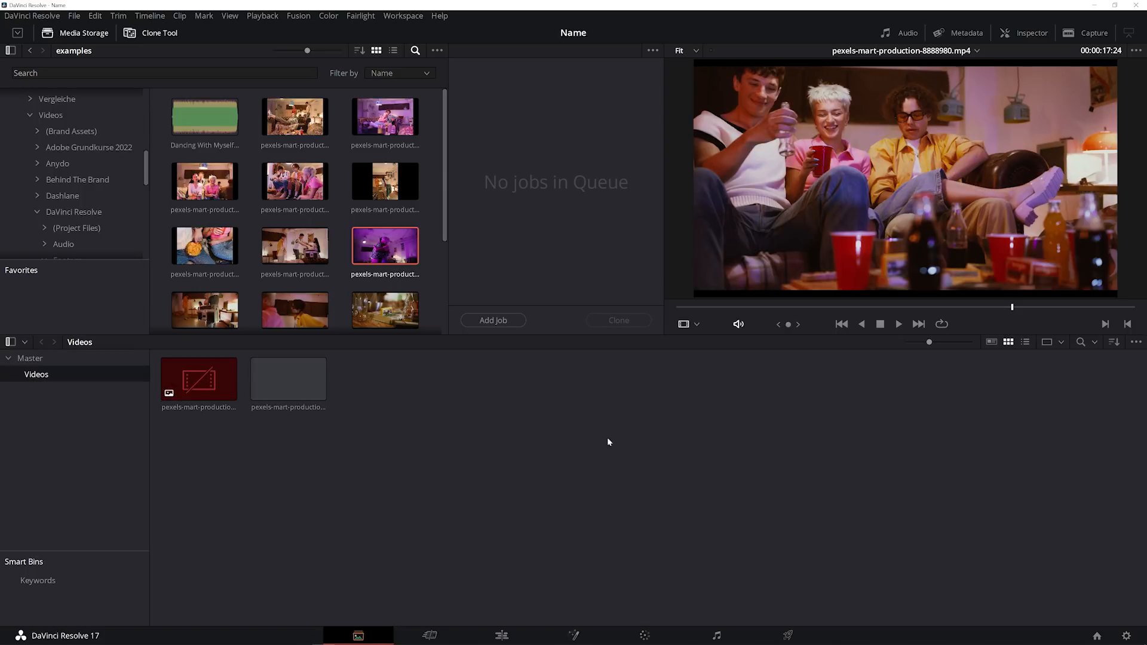
pyautogui.click(211, 378)
pyautogui.rightClick(211, 378)
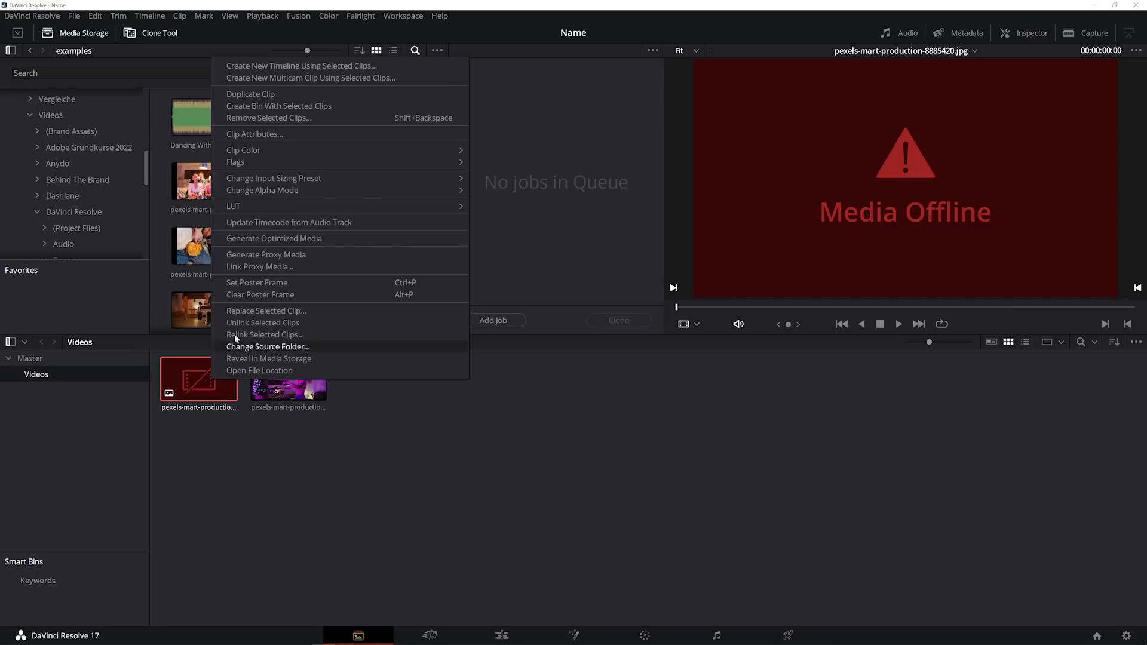
pyautogui.click(217, 358)
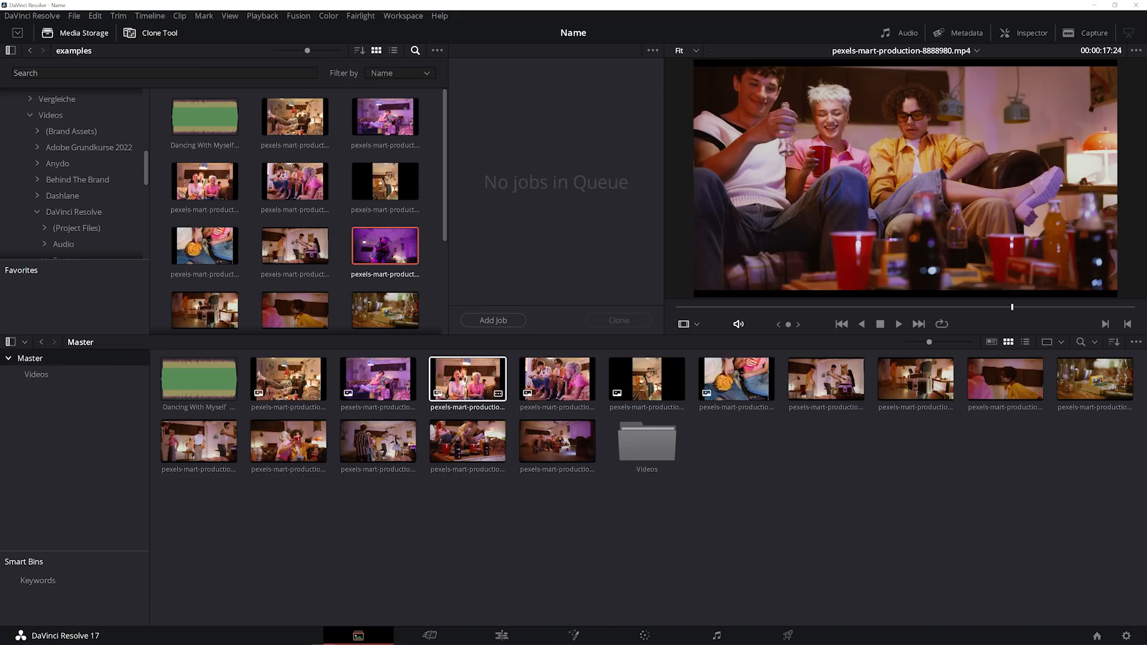
# Rename the media pool clip pexels-mart-production-8888980.mp4 as party
pyautogui.click(460, 451)
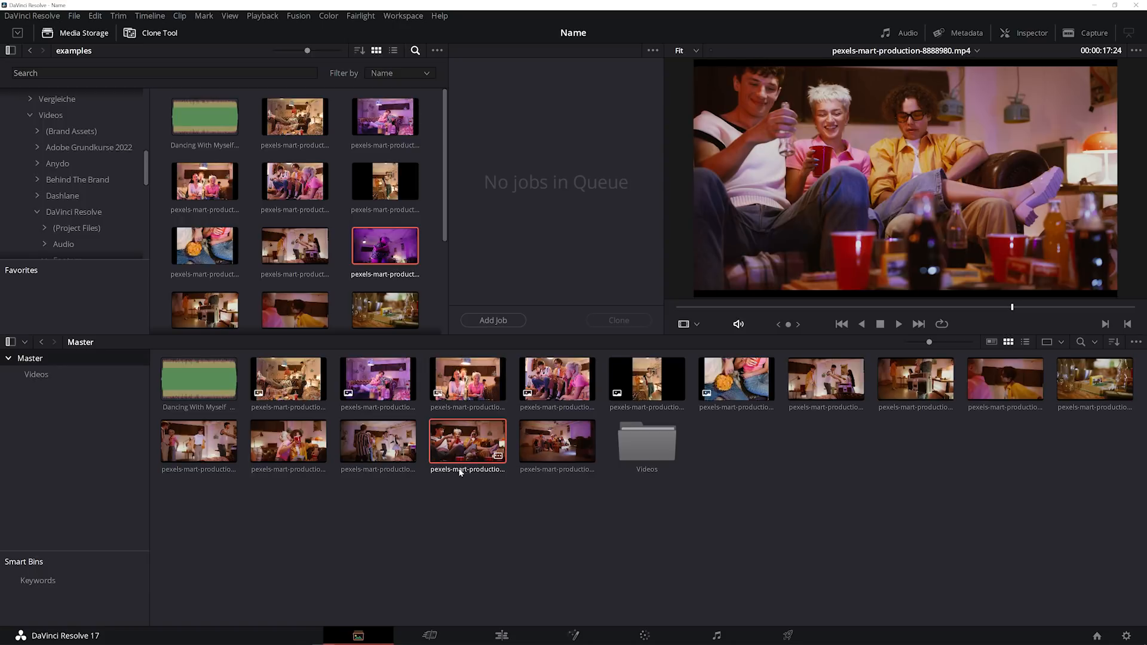
pyautogui.doubleClick(457, 471)
pyautogui.write('party')
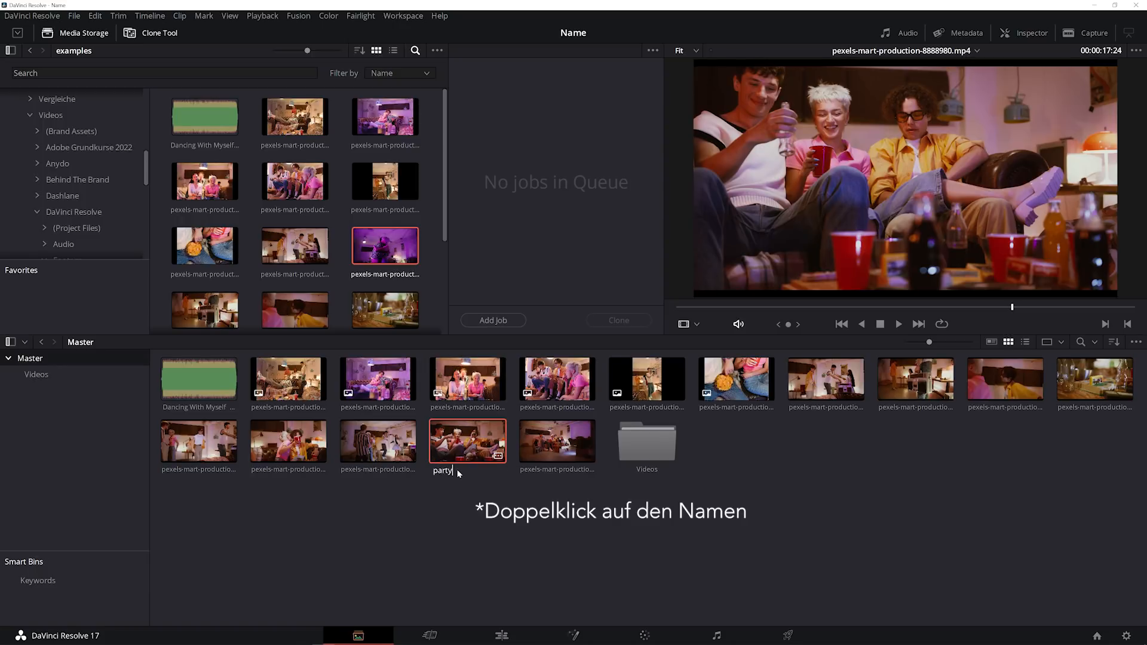
pyautogui.press('Return')
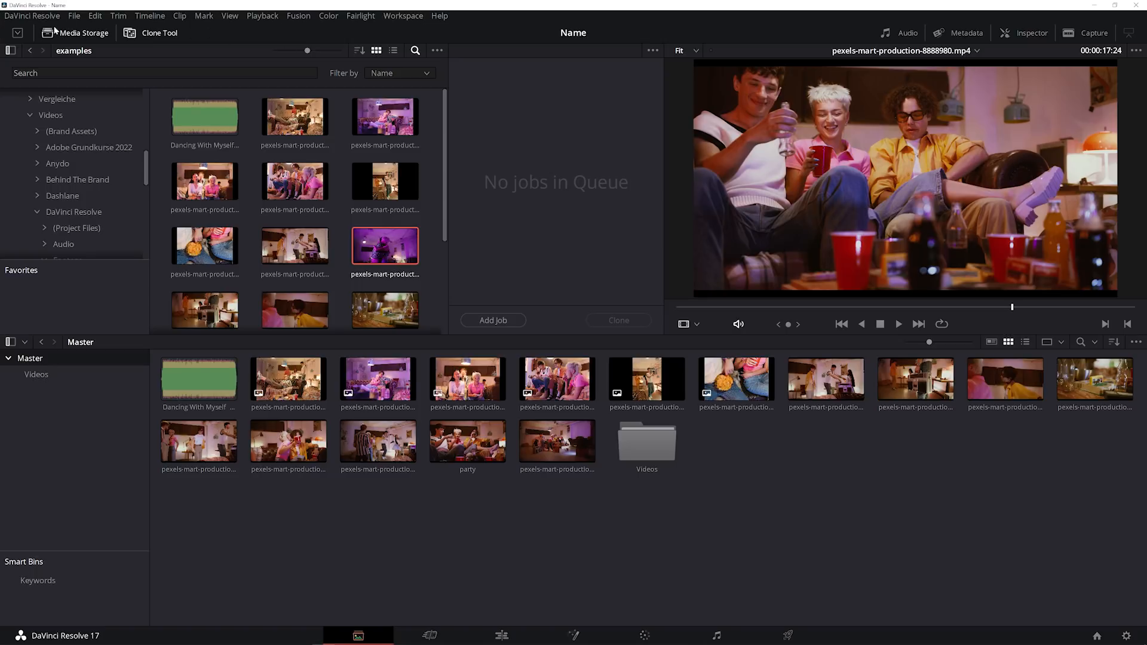
# Show the Inspector and examine its settings for pexels-mart-production-8885390.jpg, pexels-mart-production-8888817.mp4 and the Dancing With Myself audio clip
pyautogui.click(1022, 33)
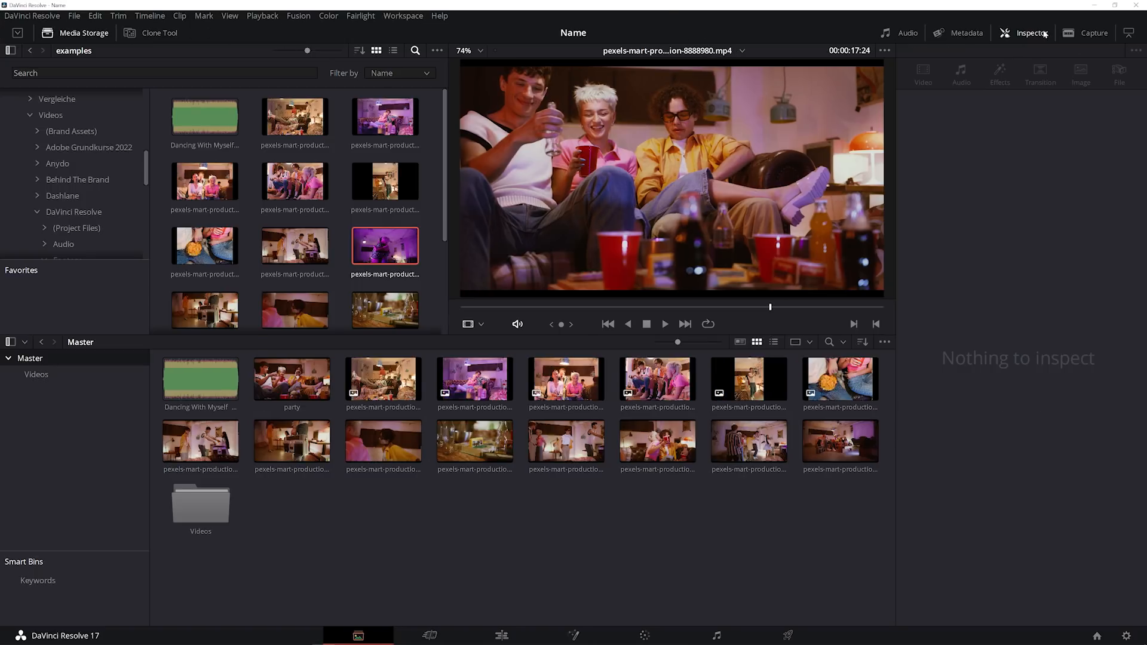
pyautogui.click(658, 378)
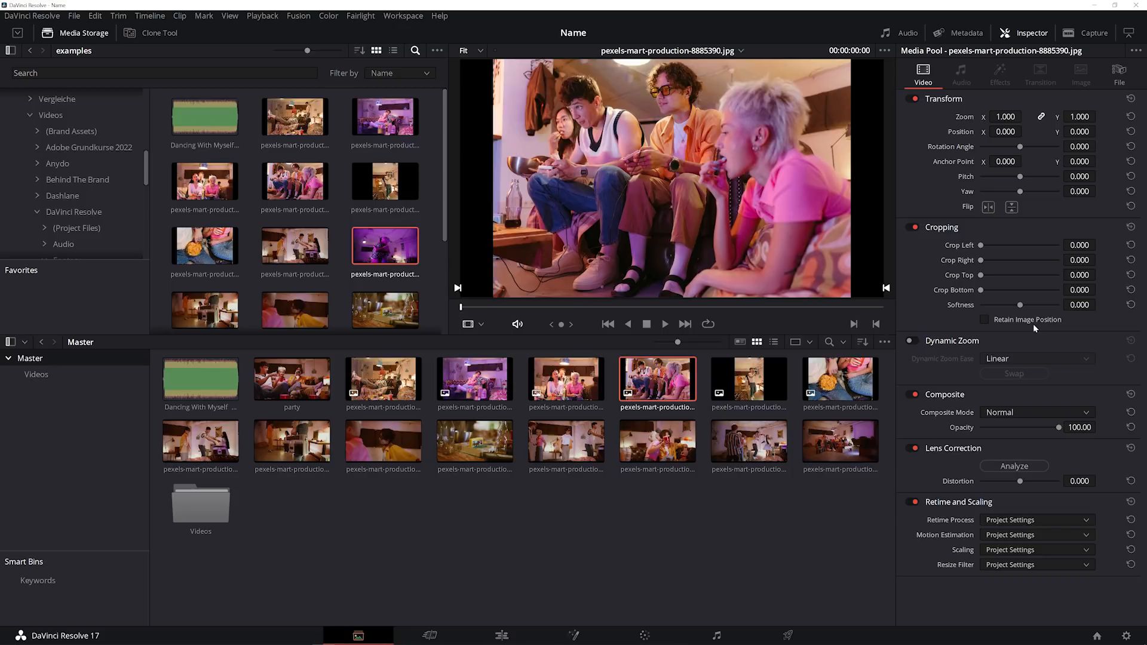
pyautogui.press('Down')
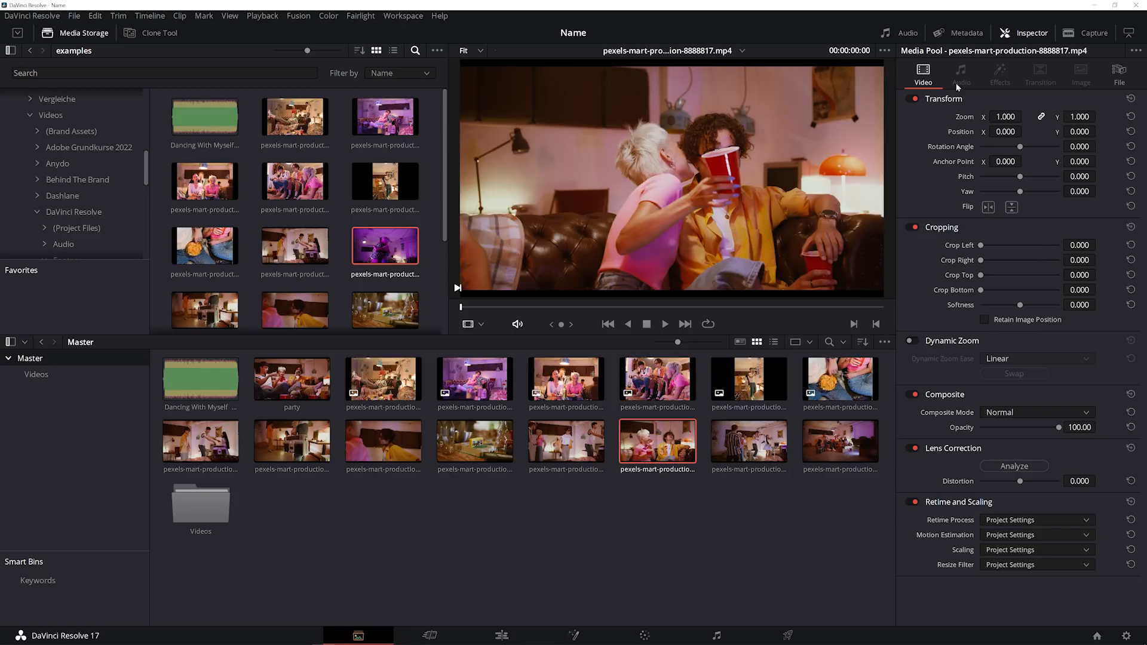
pyautogui.click(200, 379)
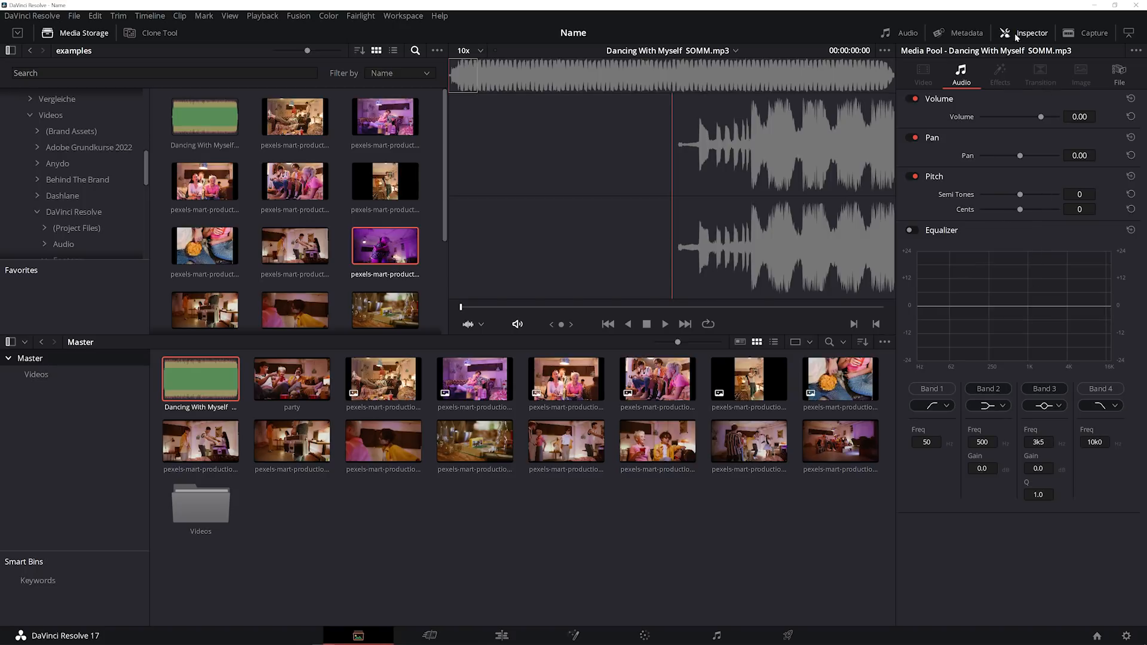
# Look at the Capture, Metadata and Audio panels in turn, and leave them and the Inspector hidden
pyautogui.click(1079, 35)
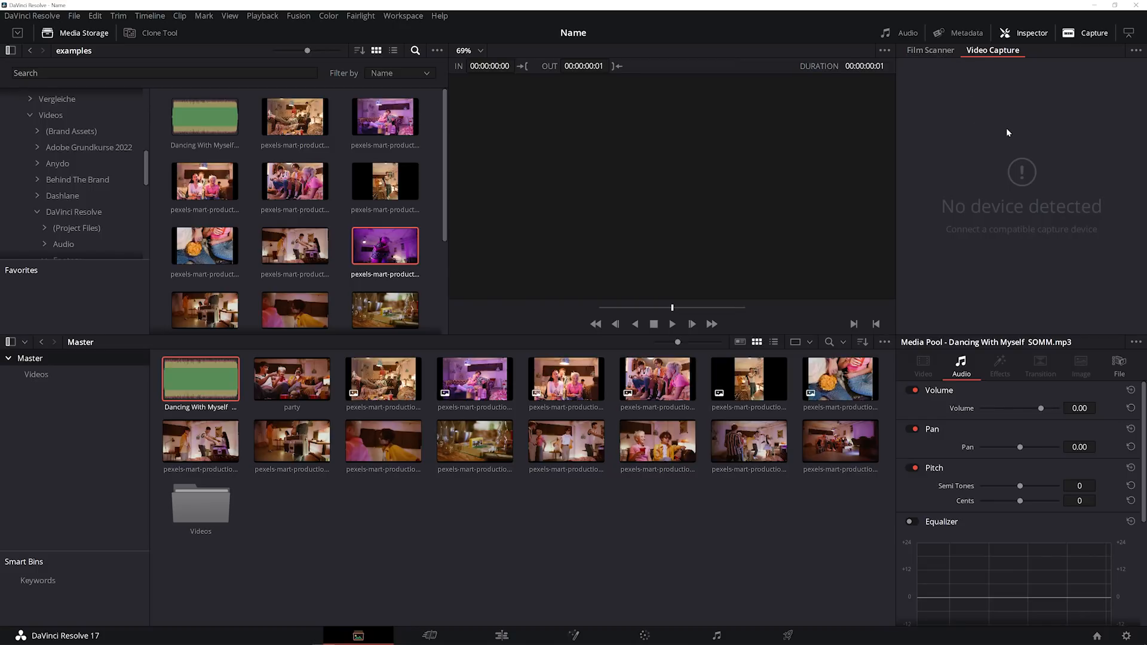
pyautogui.click(1135, 53)
pyautogui.click(956, 35)
pyautogui.click(942, 34)
pyautogui.click(901, 34)
pyautogui.click(901, 33)
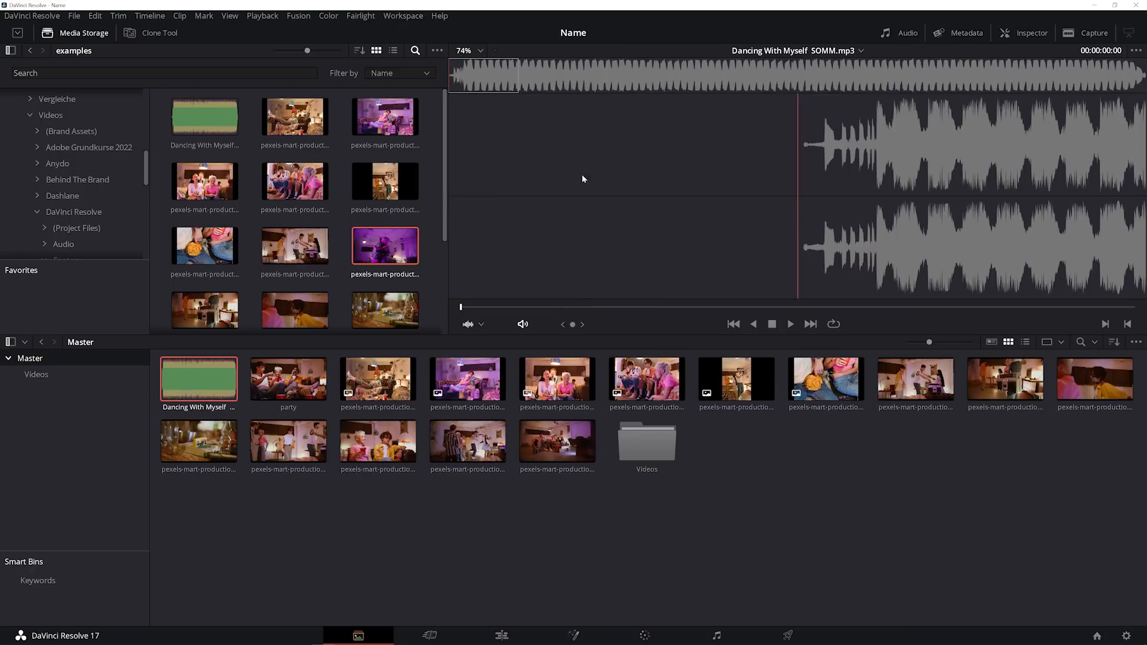
# Load pexels-mart-production-8885325.jpg in the viewer and widen the media storage area
pyautogui.click(378, 379)
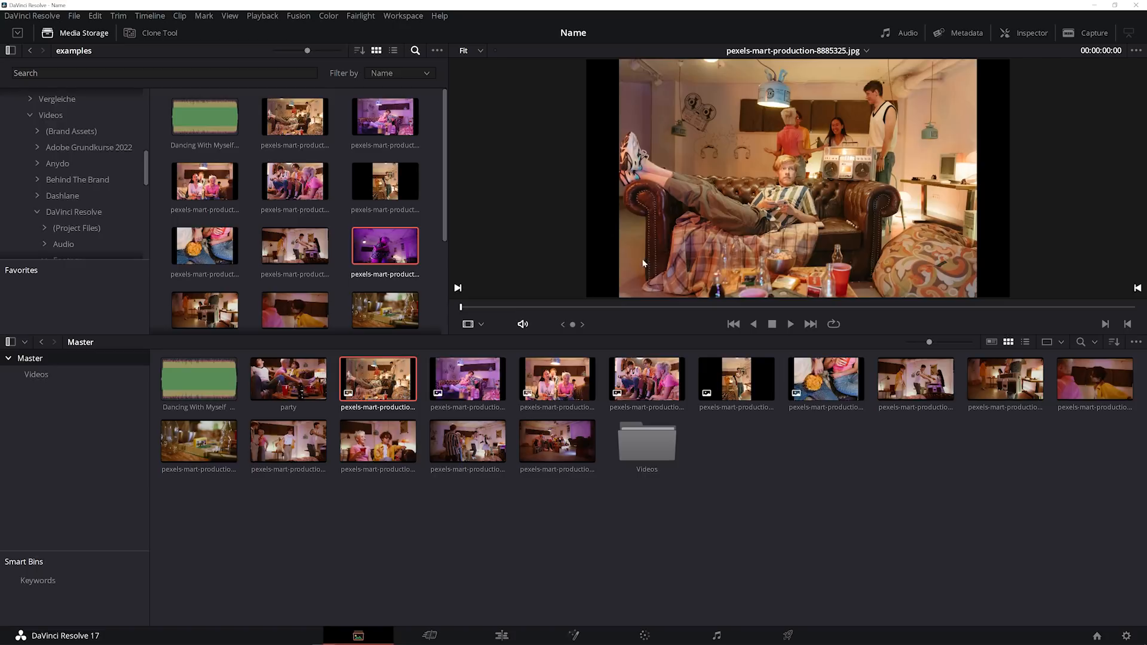
pyautogui.moveTo(447, 219); pyautogui.dragTo(590, 214)
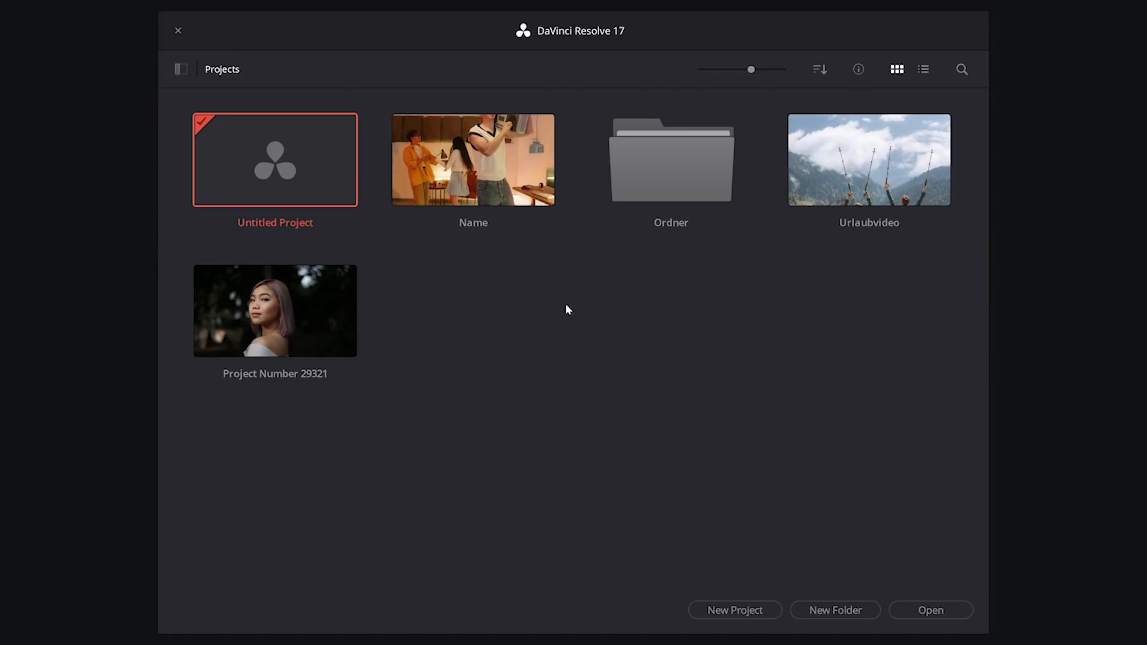
pyautogui.click(741, 610)
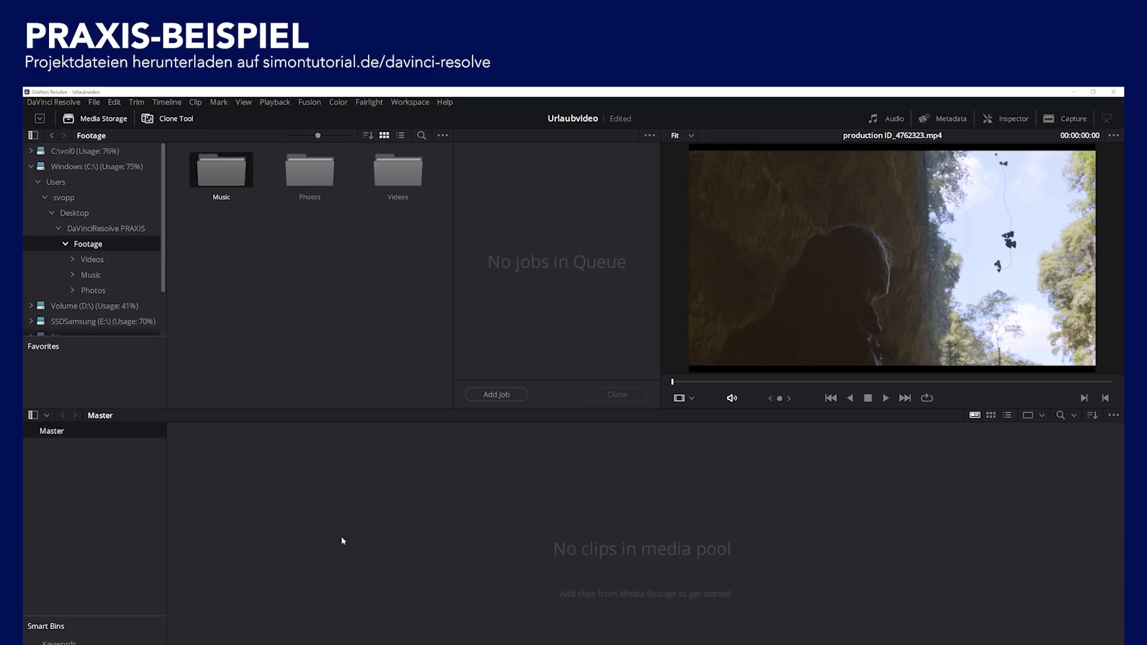
pyautogui.click(332, 438)
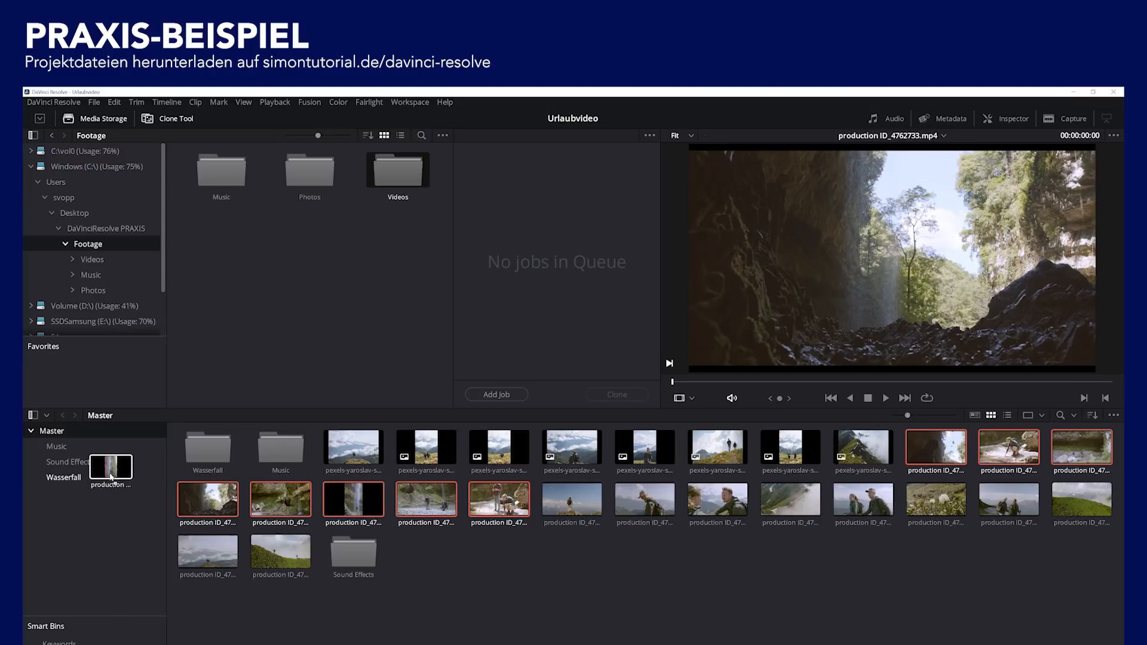
pyautogui.moveTo(84, 478); pyautogui.dragTo(90, 480)
pyautogui.click(237, 516)
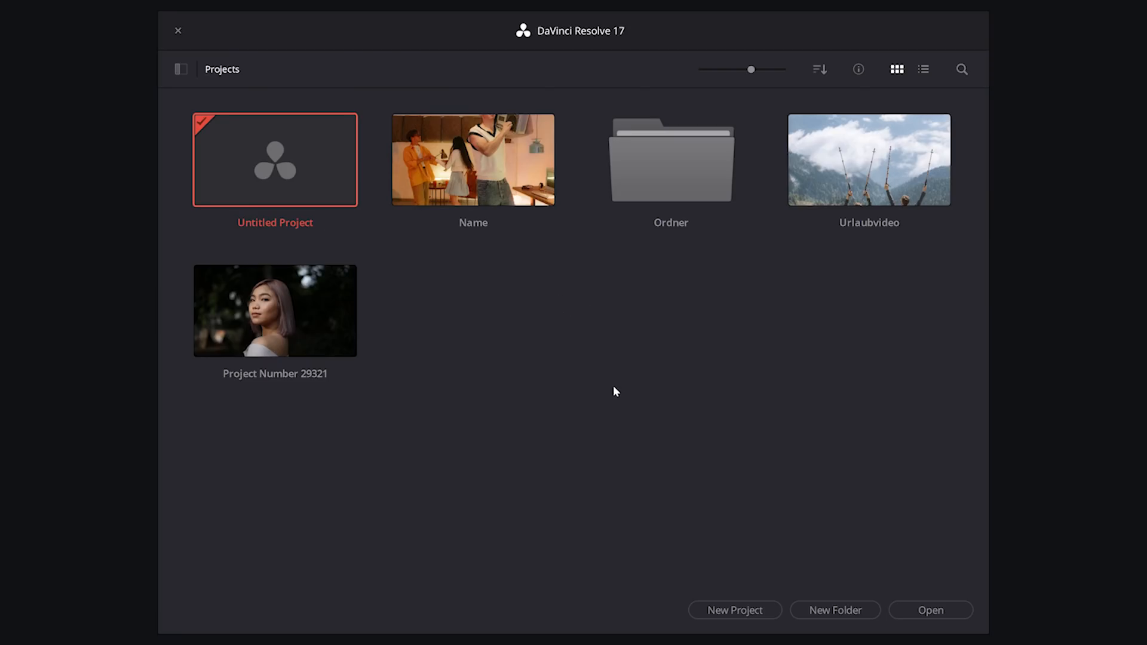
# Create a new project named Urlaubvideo
pyautogui.click(745, 610)
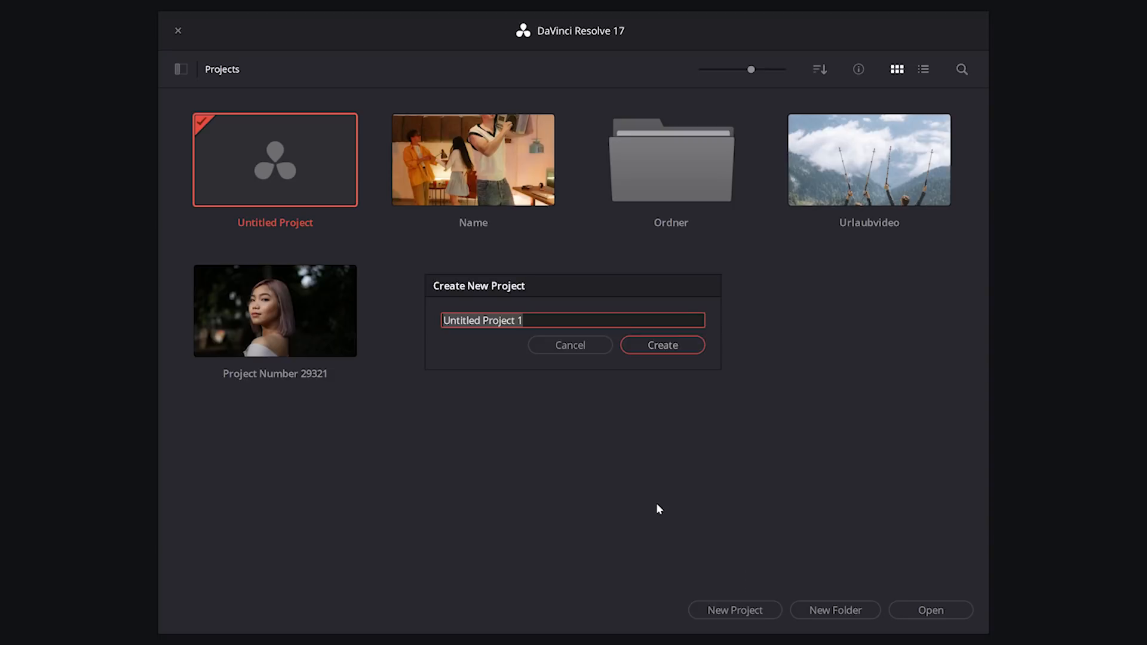
pyautogui.press('BackSpace')
pyautogui.write('Urlaubvideo')
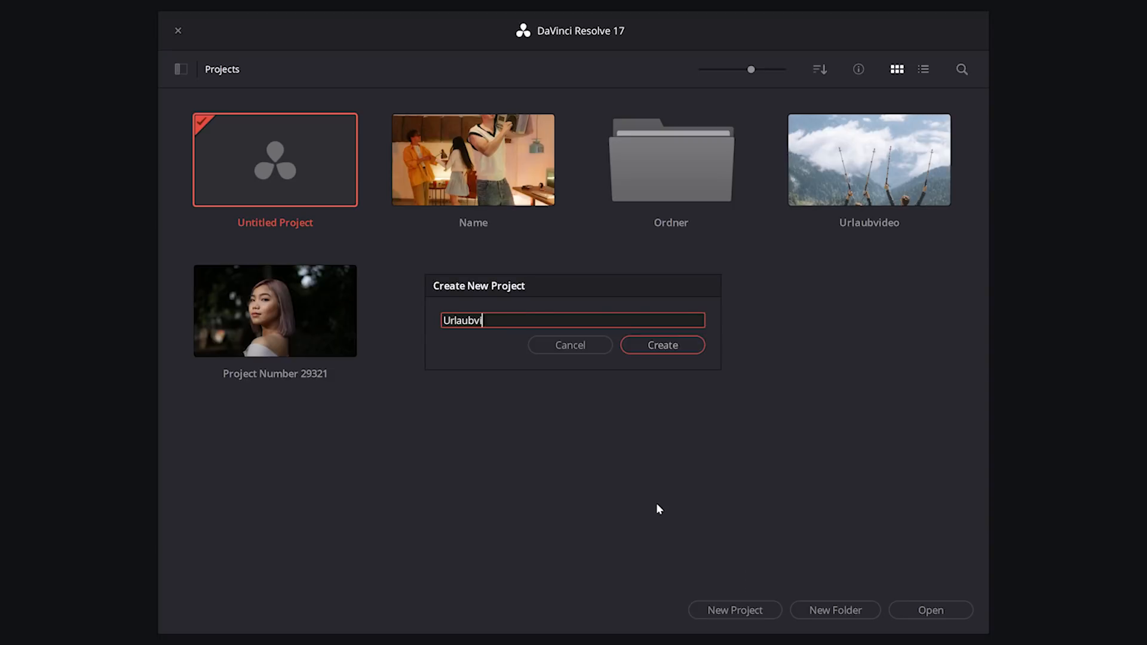
pyautogui.write('2')
pyautogui.press('Return')
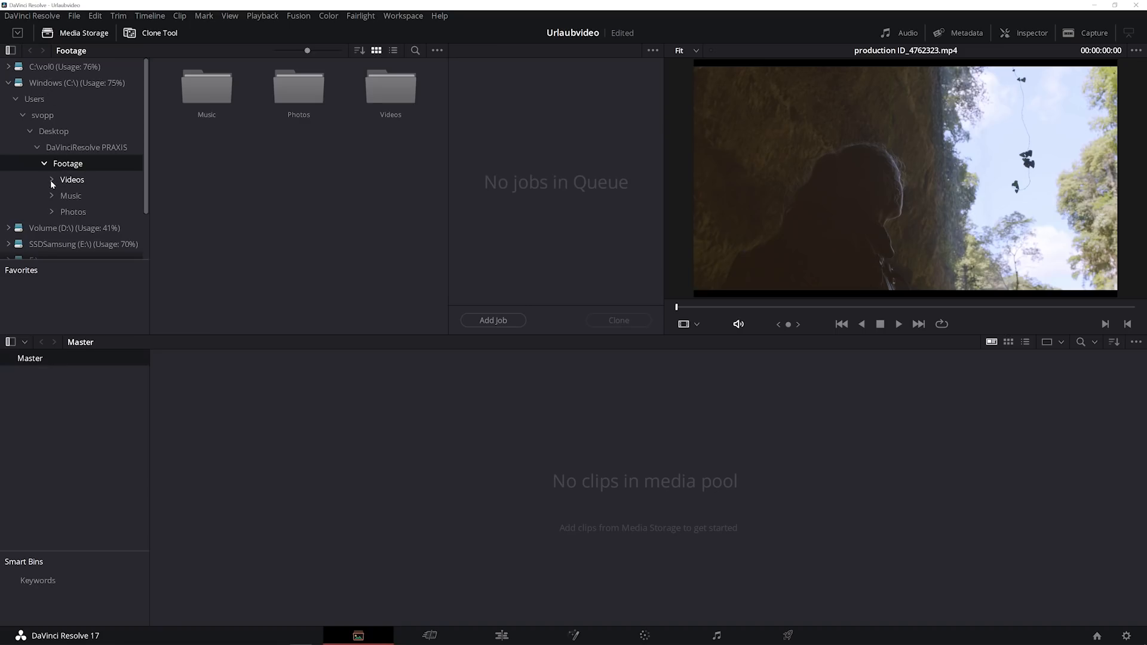
# Import the Music, Photos and Videos folders from Footage into the media pool and show the clips as thumbnails
pyautogui.moveTo(207, 88); pyautogui.dragTo(332, 439)
pyautogui.moveTo(313, 113); pyautogui.dragTo(389, 468)
pyautogui.click(389, 88)
pyautogui.moveTo(389, 89); pyautogui.dragTo(505, 496)
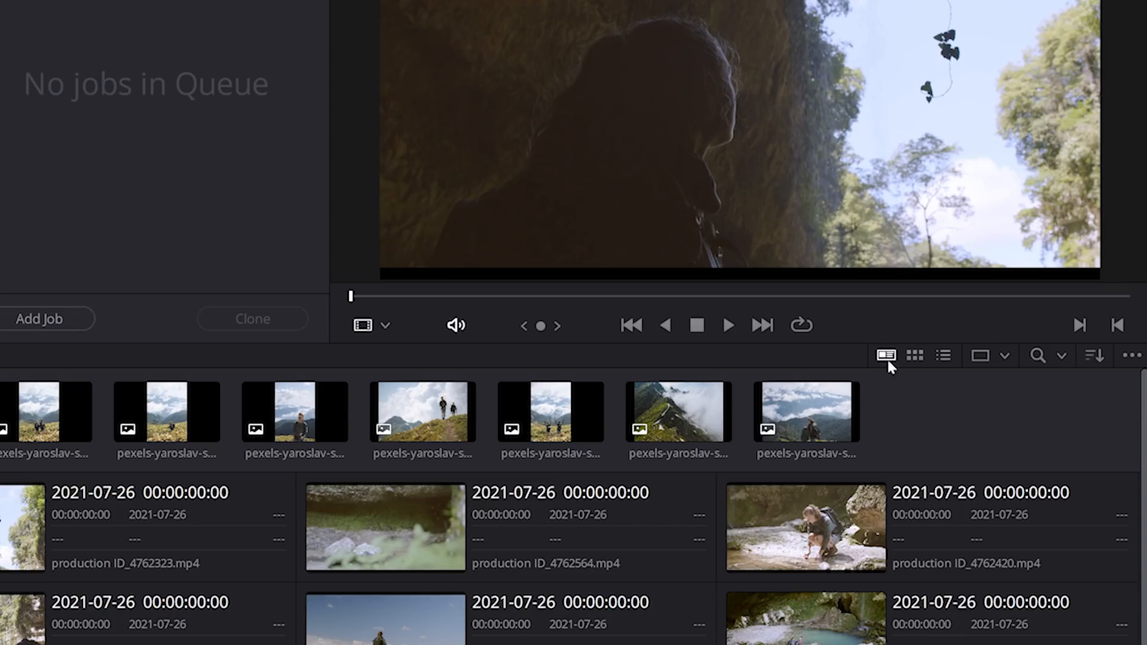
pyautogui.click(916, 355)
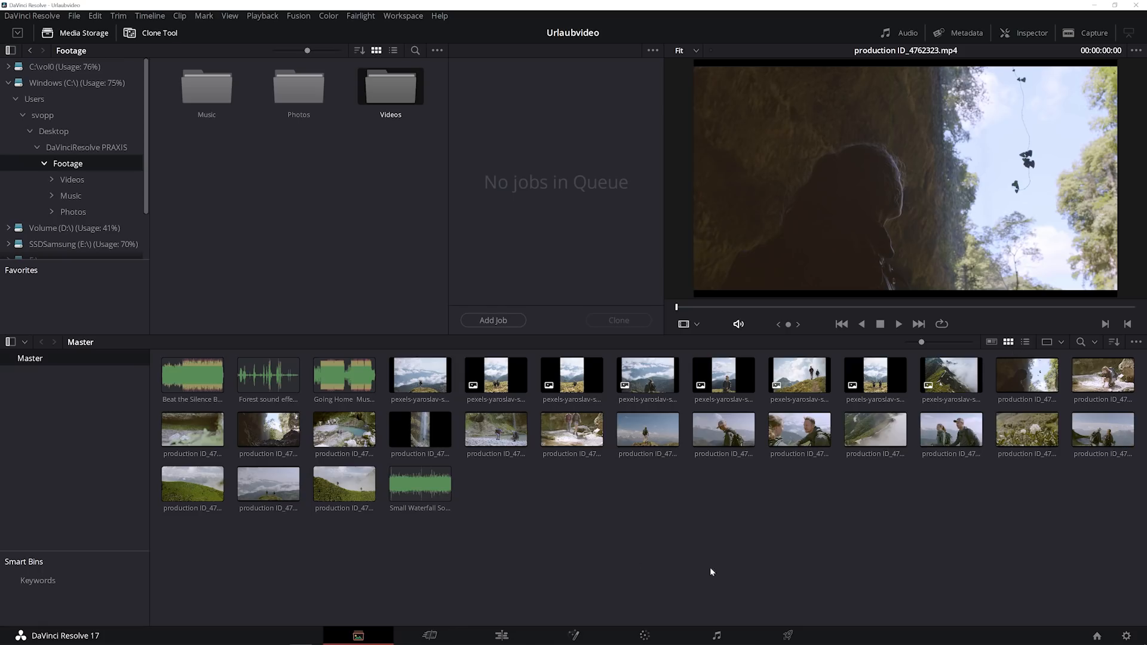
# Create the bins Music and Sound Effects under Master and sort the audio clips into them
pyautogui.rightClick(81, 397)
pyautogui.click(75, 405)
pyautogui.write('Music')
pyautogui.press('Return')
pyautogui.moveTo(420, 374); pyautogui.dragTo(54, 380)
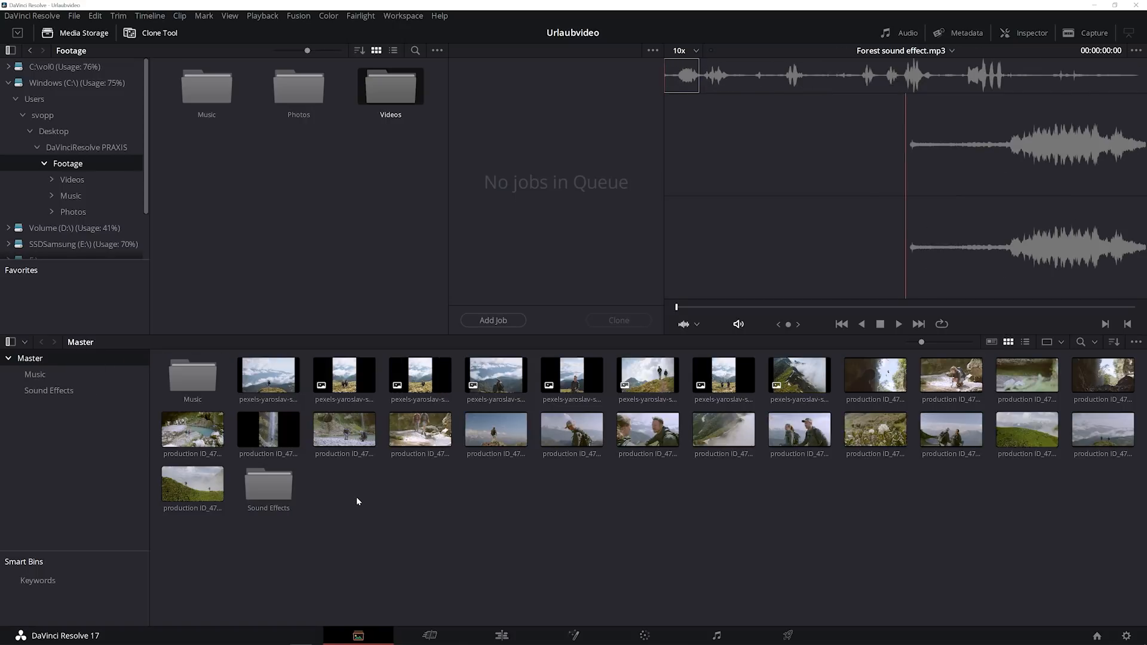
# Create a bin named Wasserfall under Master and move the waterfall and cave video clips into it
pyautogui.rightClick(74, 456)
pyautogui.click(93, 466)
pyautogui.write('Wasserfall')
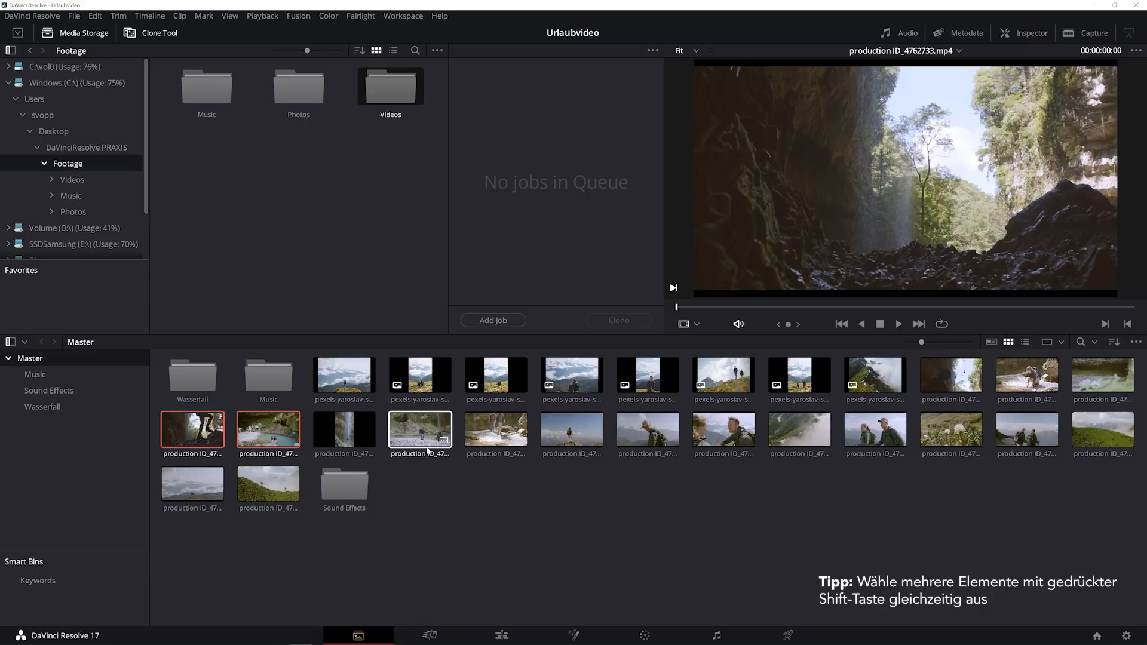
pyautogui.moveTo(334, 433); pyautogui.dragTo(67, 410)
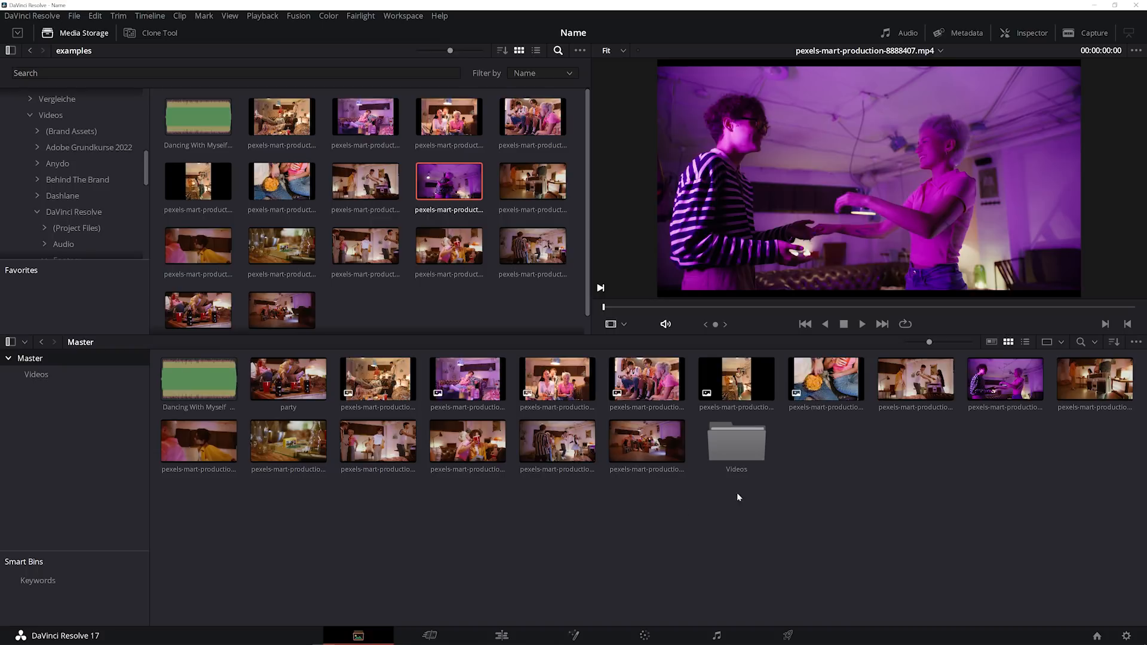
# Switch the Name project to the Cut page and show its media pool clips as thumbnails
pyautogui.click(430, 636)
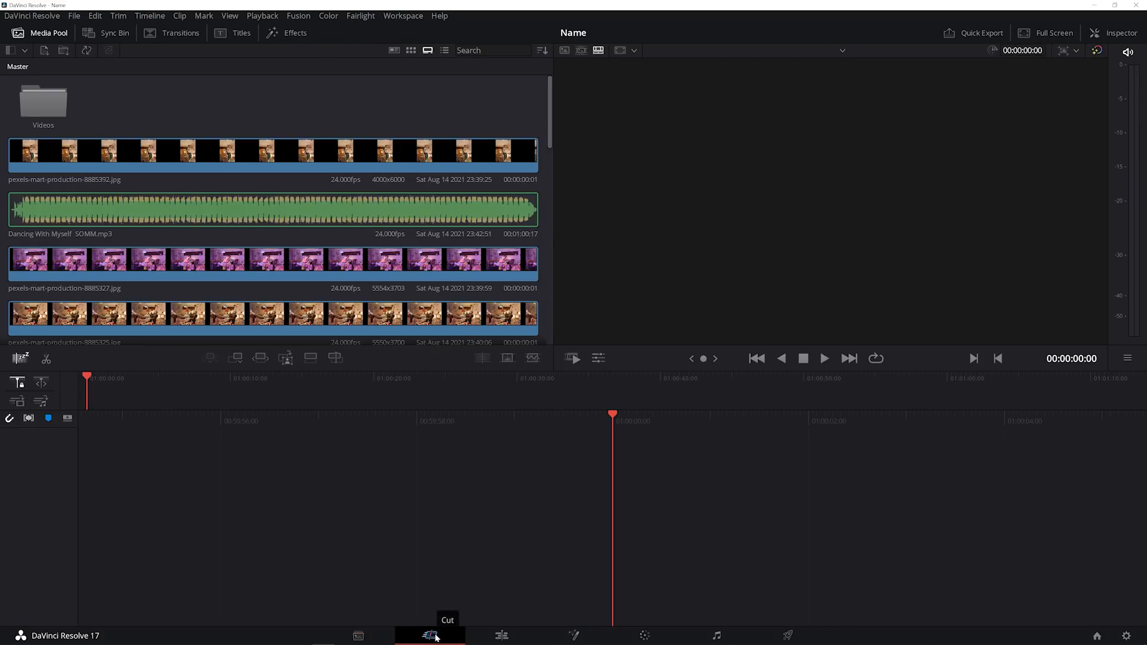
pyautogui.click(219, 239)
pyautogui.scroll(-2, 221, 227)
pyautogui.scroll(2, 221, 226)
pyautogui.click(411, 50)
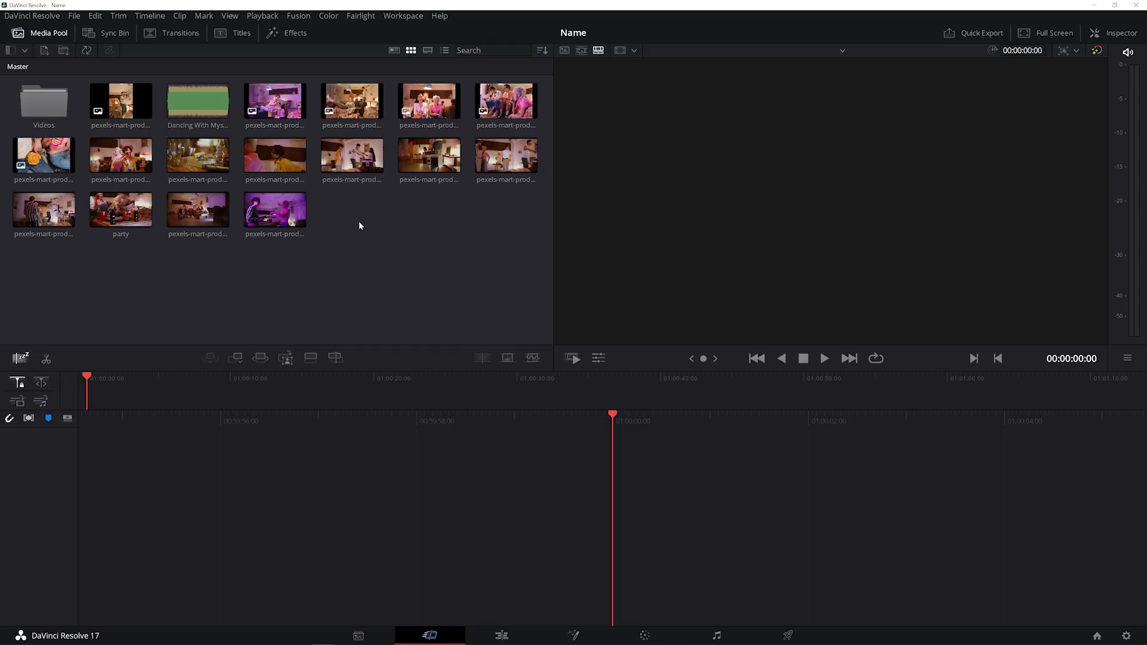
# Place the clip pexels-mart-production-8888407.mp4 in the empty timeline area to create the project's first timeline
pyautogui.click(286, 210)
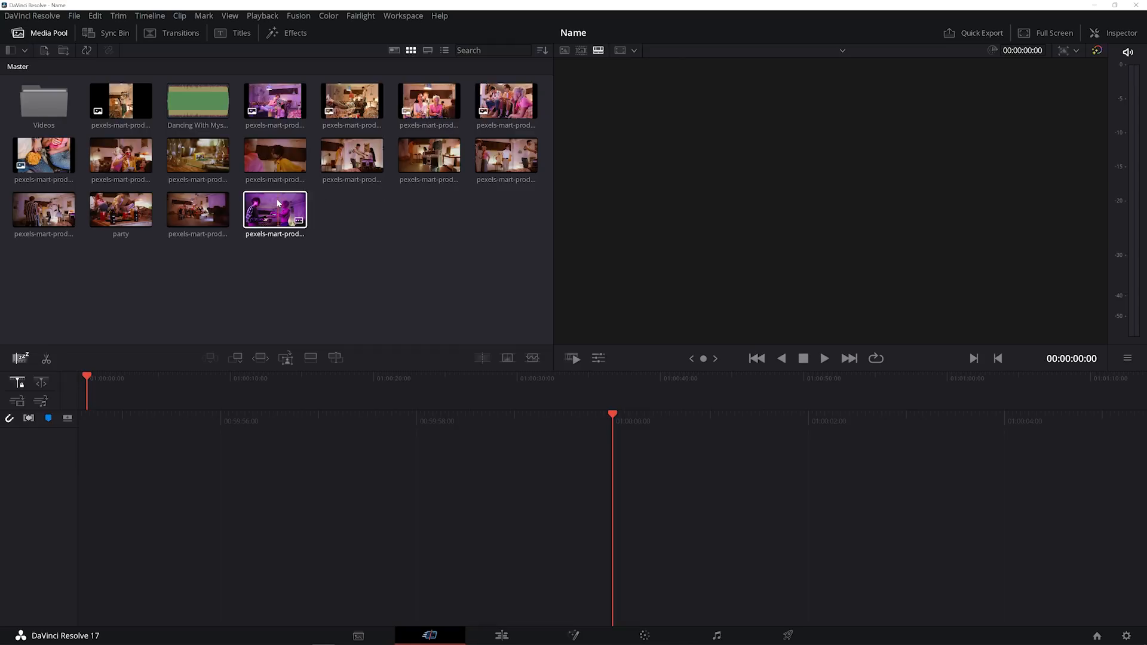
pyautogui.moveTo(277, 203); pyautogui.dragTo(180, 521)
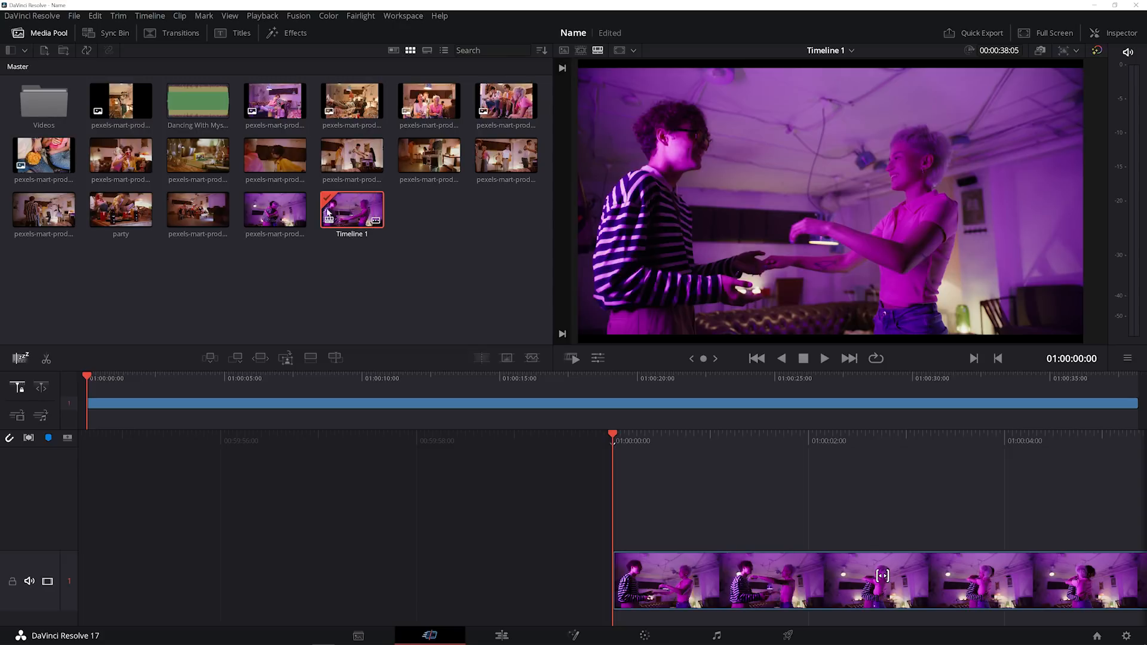
pyautogui.click(296, 220)
# Examine Timeline 1's format settings with Use Project Settings off and on, and compare the project's Master Settings without changing them
pyautogui.moveTo(378, 222)
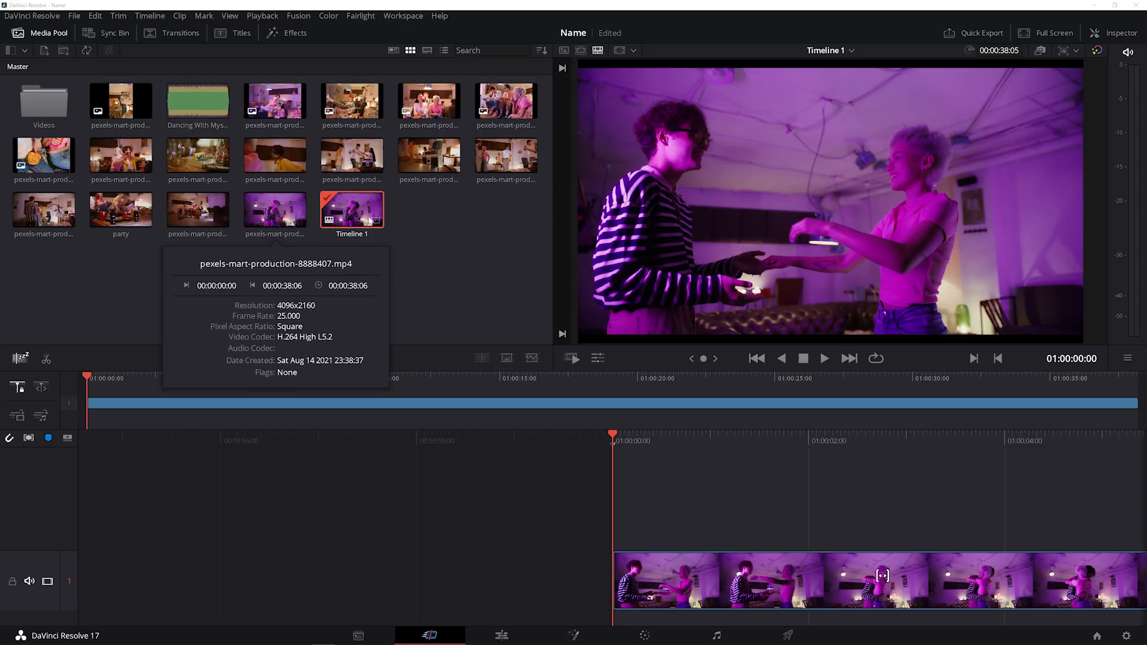
pyautogui.rightClick(353, 208)
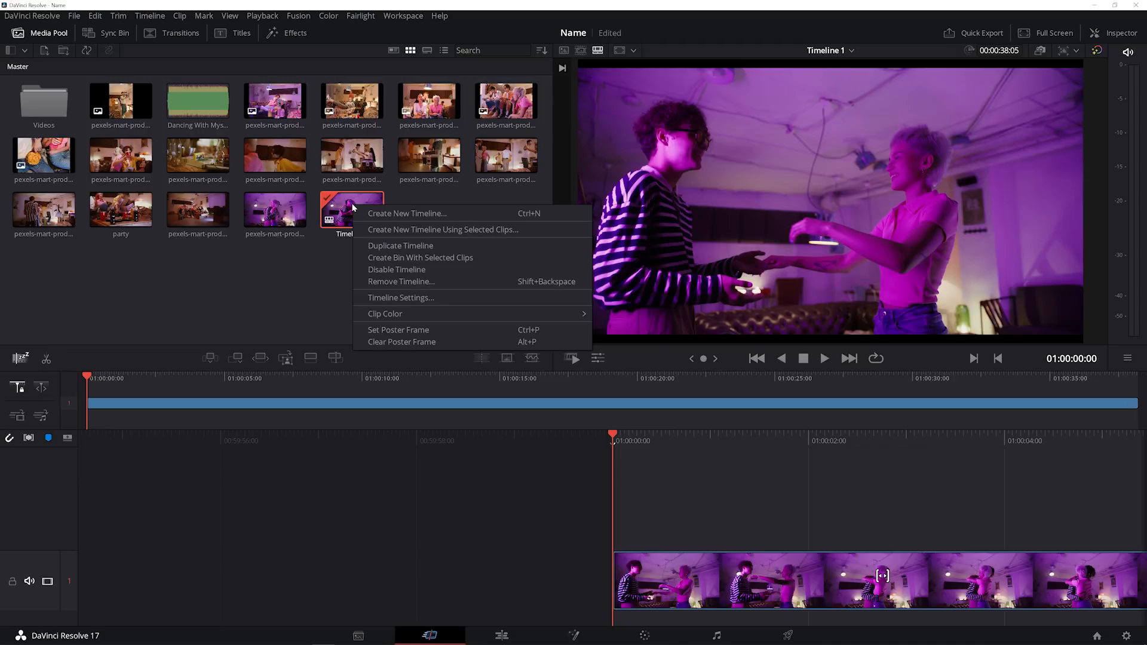
pyautogui.click(399, 297)
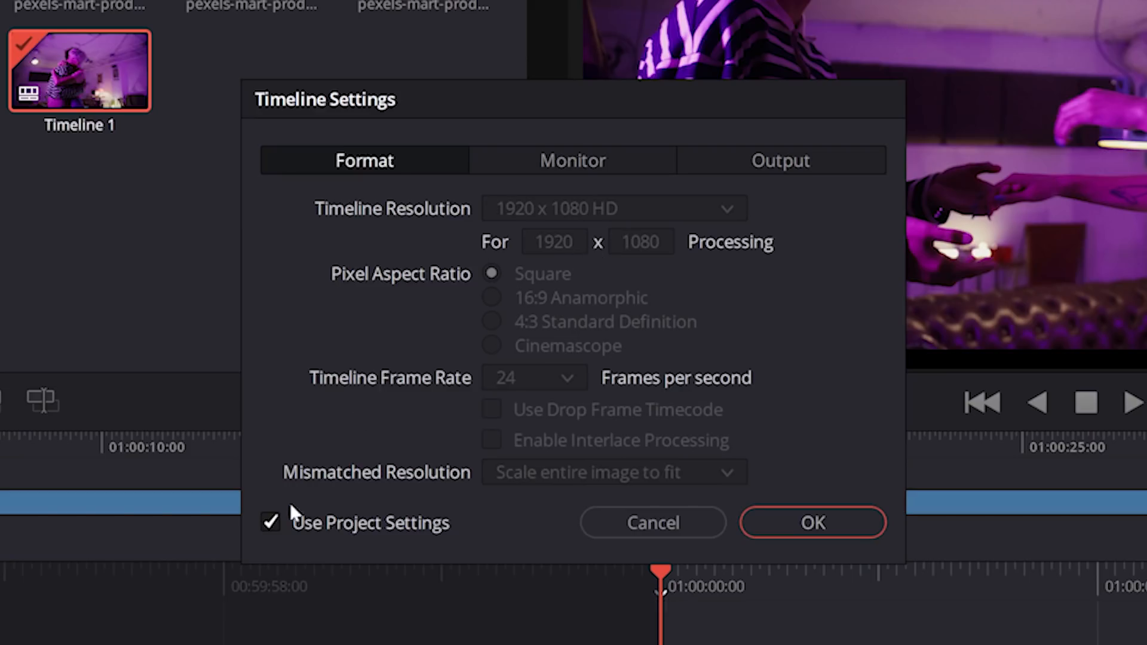
pyautogui.click(329, 525)
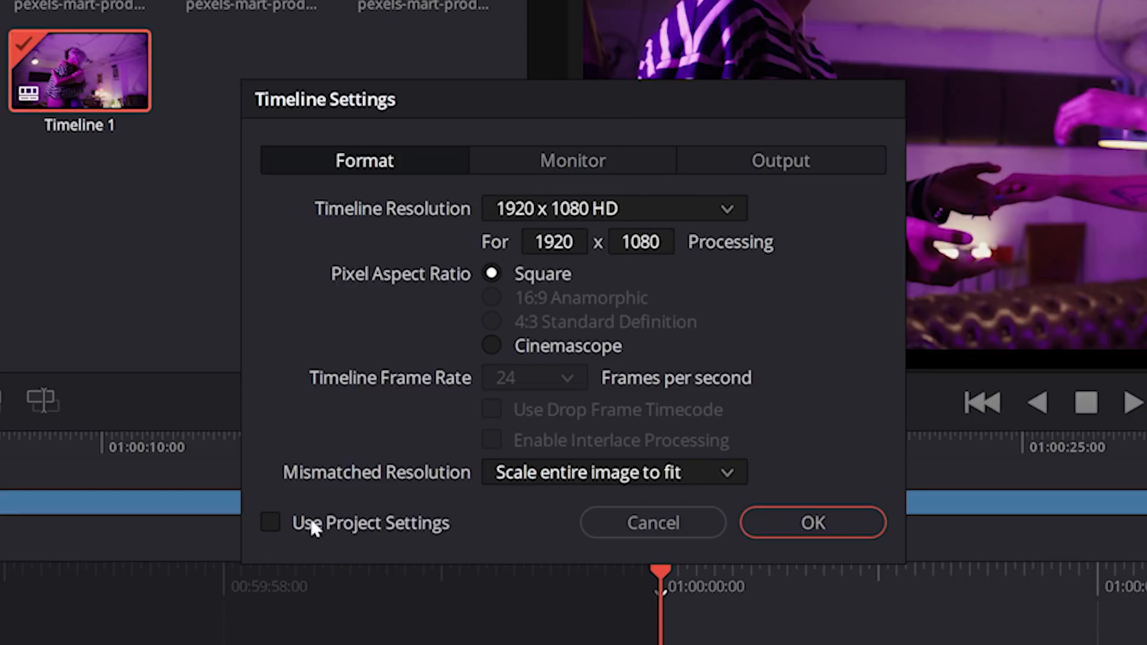
pyautogui.click(310, 522)
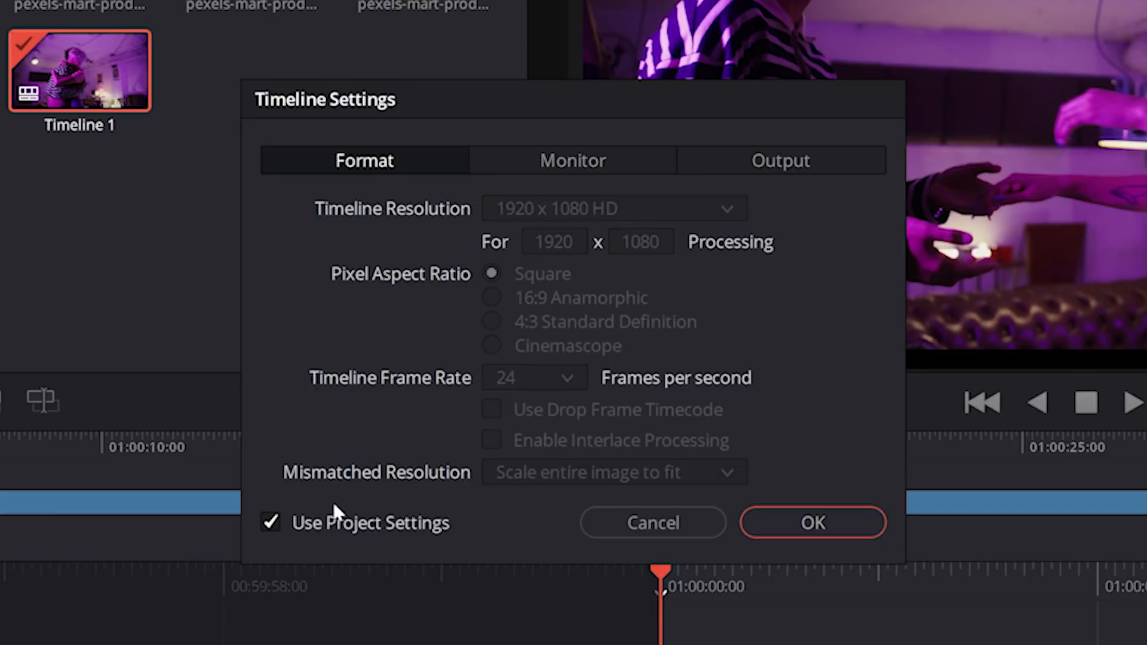
pyautogui.click(334, 521)
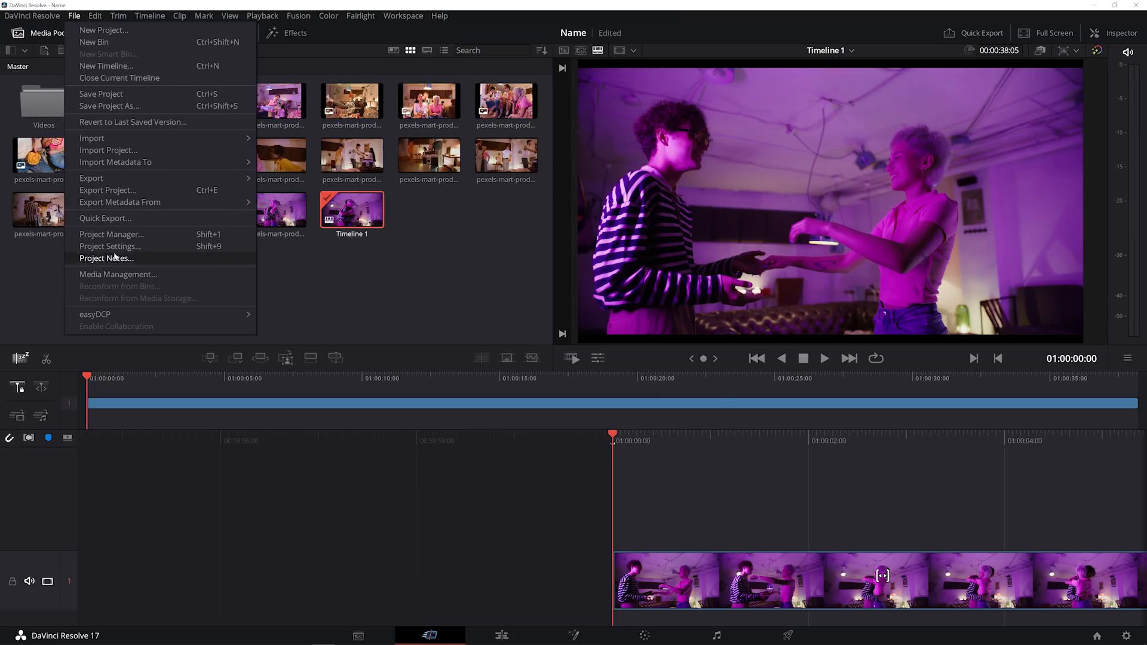
pyautogui.click(108, 254)
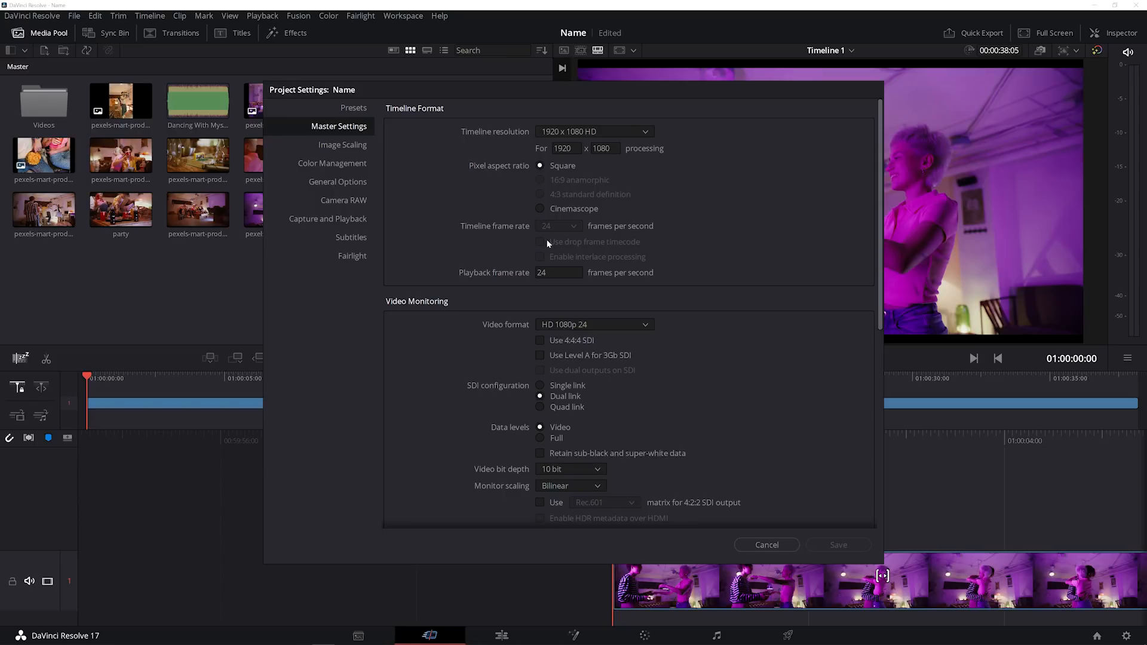
pyautogui.click(767, 545)
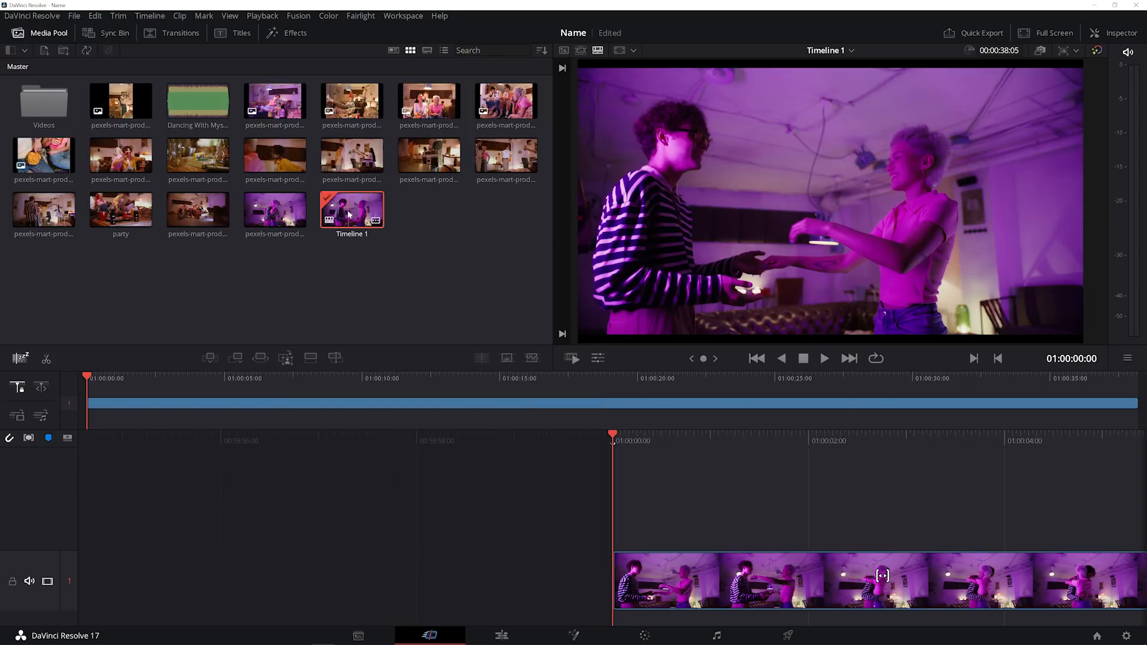
# Review Timeline 1's settings with Use Project Settings off, restore and confirm them, and check the resolution and frame rate of pexels-mart-production-8888407.mp4
pyautogui.moveTo(368, 233)
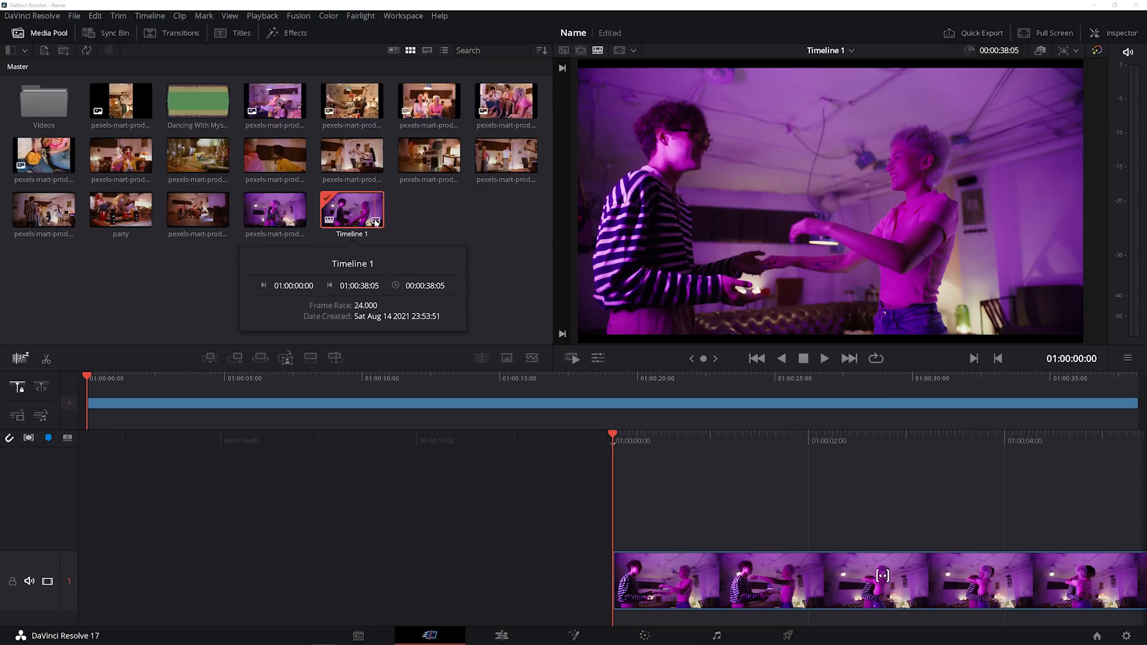
pyautogui.rightClick(369, 208)
pyautogui.click(417, 303)
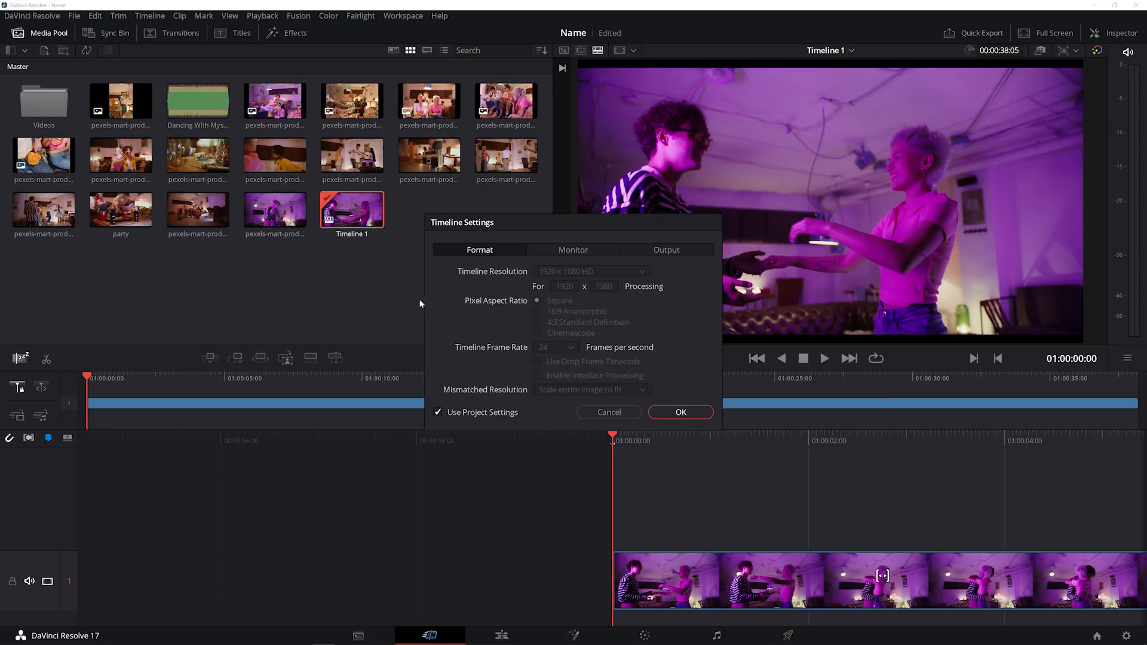
pyautogui.click(323, 519)
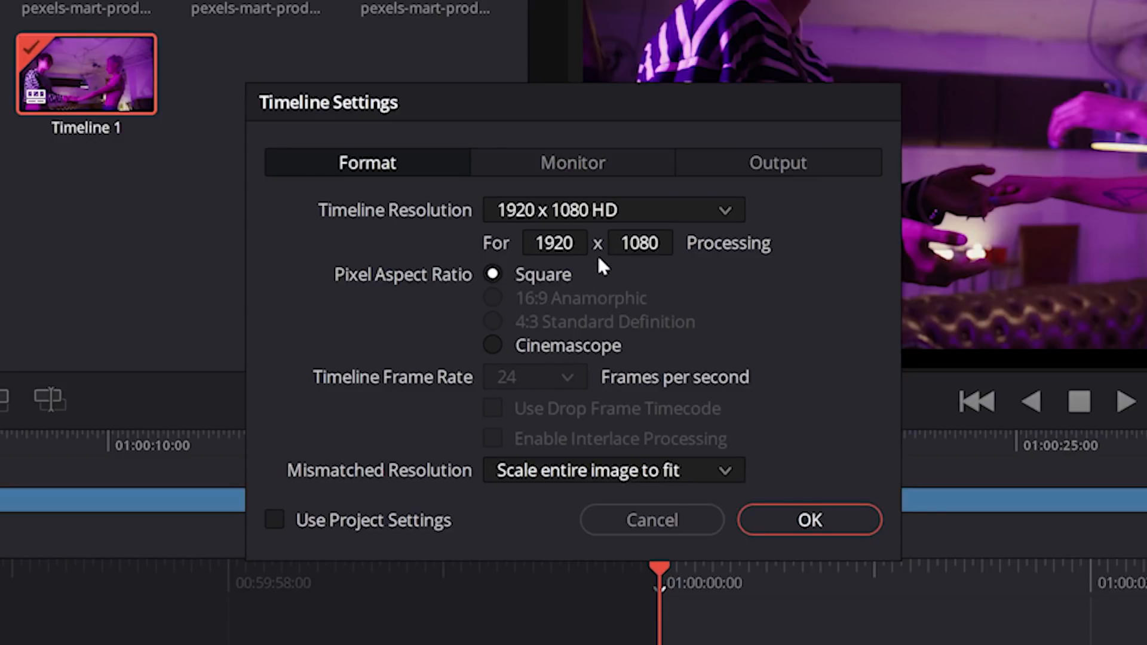
pyautogui.click(371, 523)
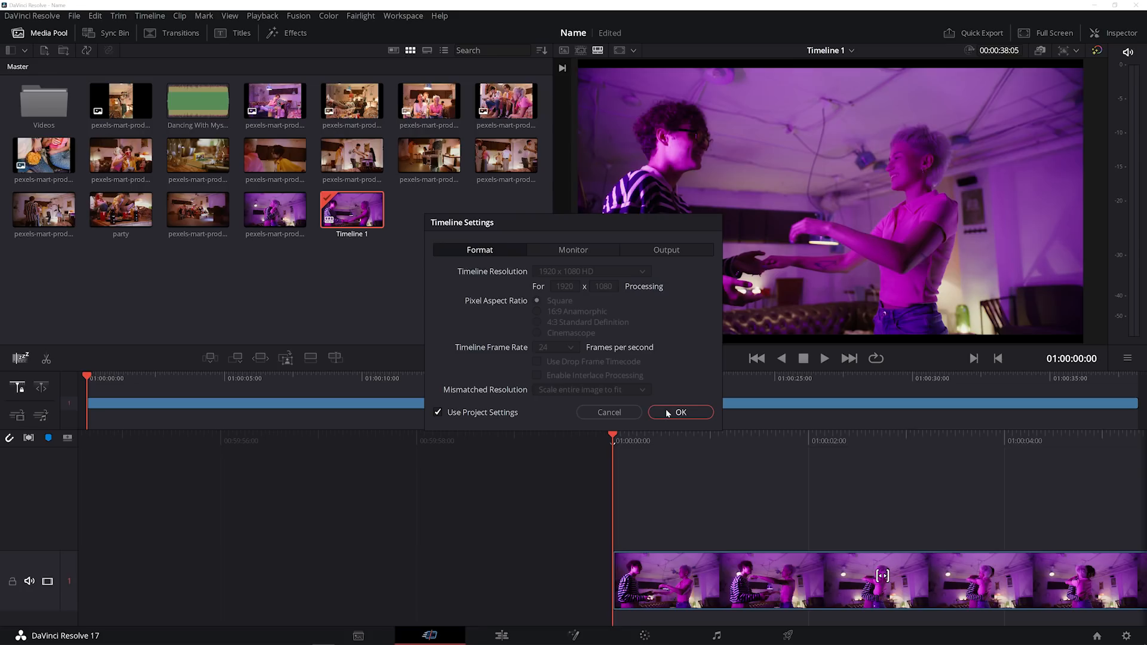
pyautogui.click(794, 520)
pyautogui.click(276, 210)
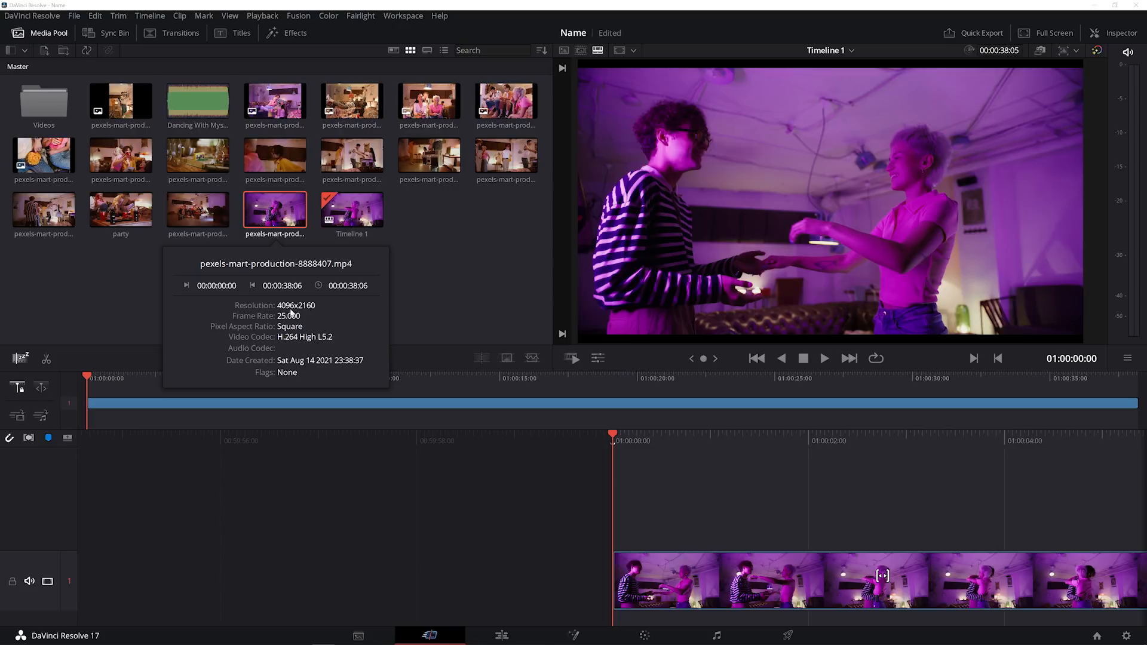
# Create a new empty timeline named Video 2 using the project settings
pyautogui.rightClick(239, 275)
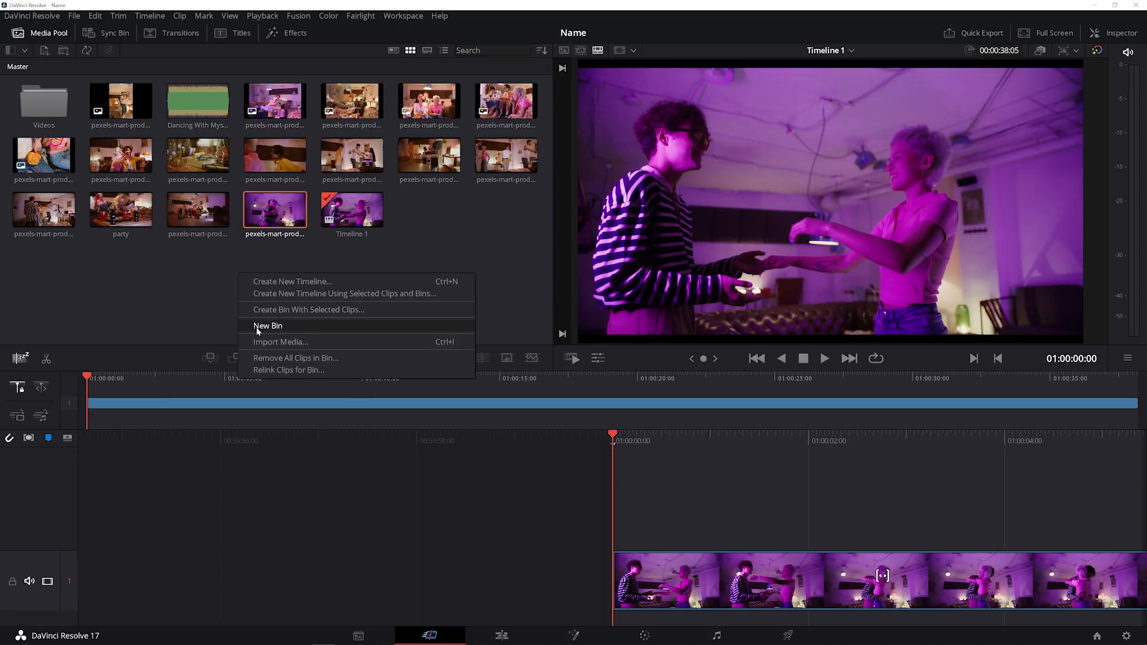
pyautogui.click(308, 286)
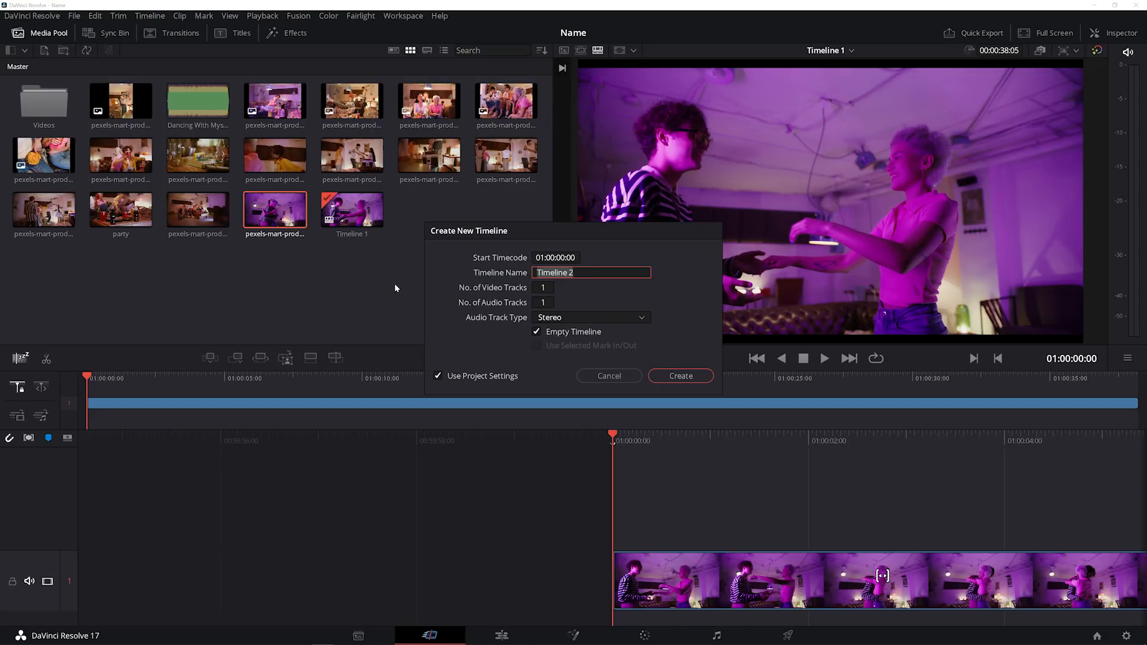
pyautogui.write('Video 2')
pyautogui.press('Return')
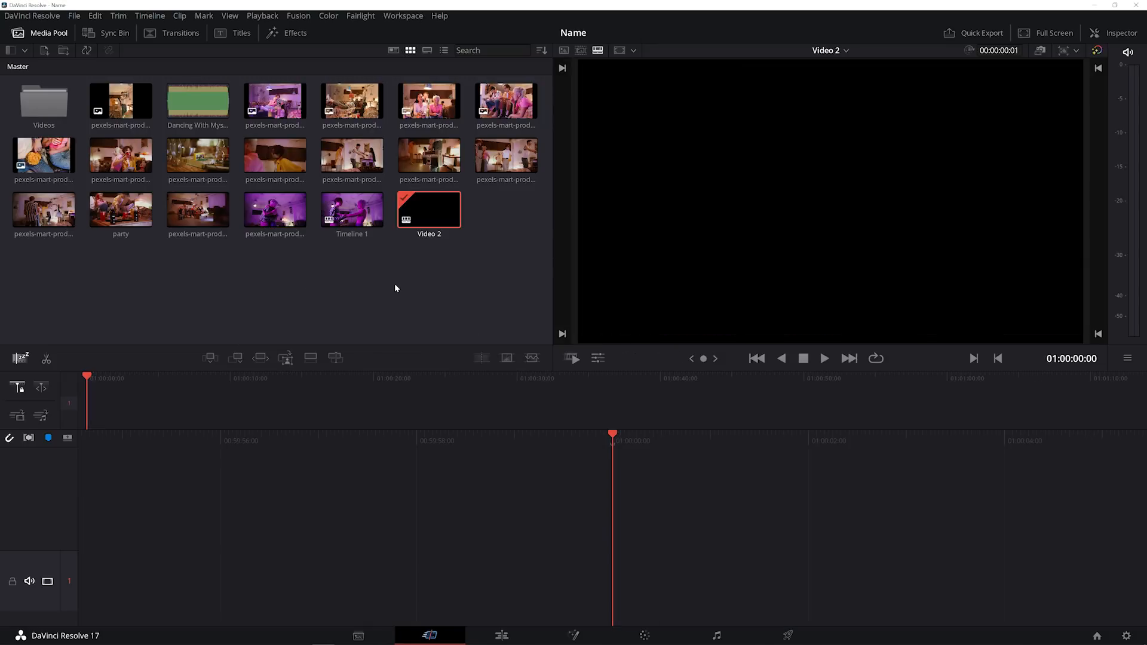
# Open Timeline 1, switch back to Video 2, and add the media pool clip following party to Video 2
pyautogui.doubleClick(344, 204)
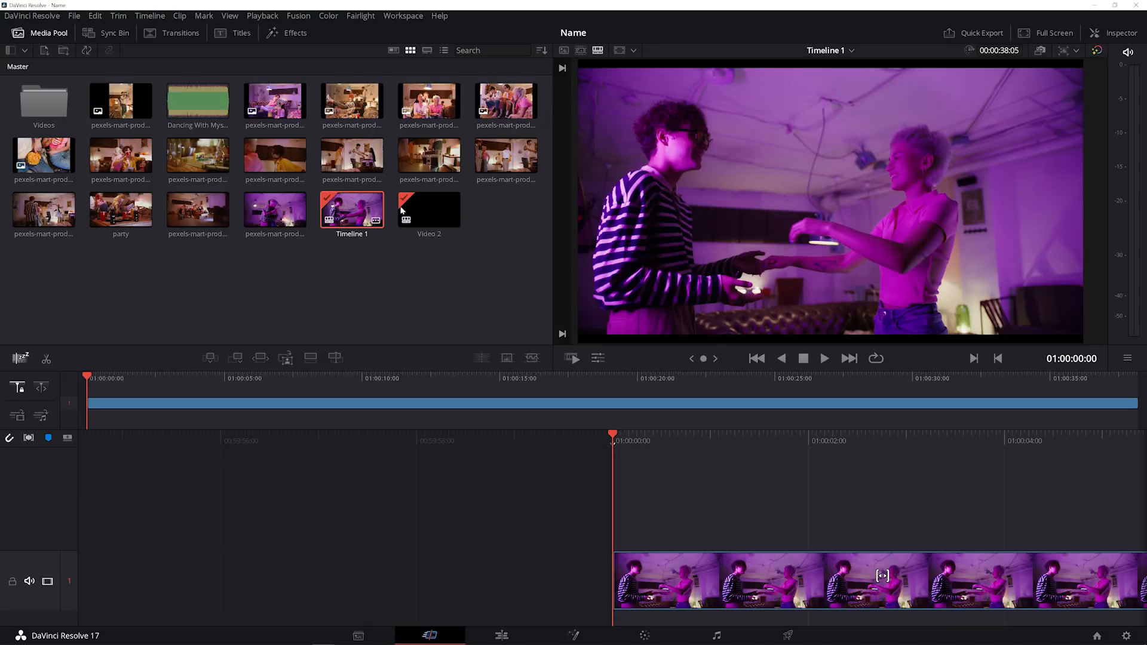
pyautogui.doubleClick(420, 210)
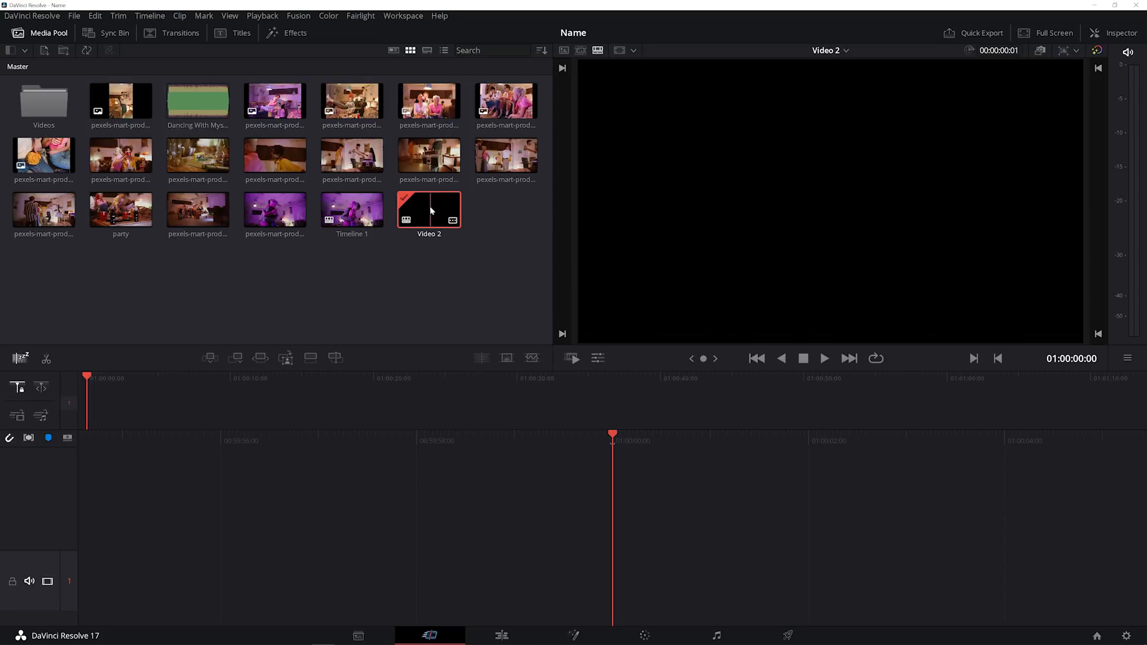
pyautogui.moveTo(200, 212); pyautogui.dragTo(635, 502)
# Nest the Video 2 timeline on track 2 of Timeline 1, above the existing clip, and delete it again
pyautogui.click(382, 213)
pyautogui.moveTo(385, 214); pyautogui.dragTo(646, 481)
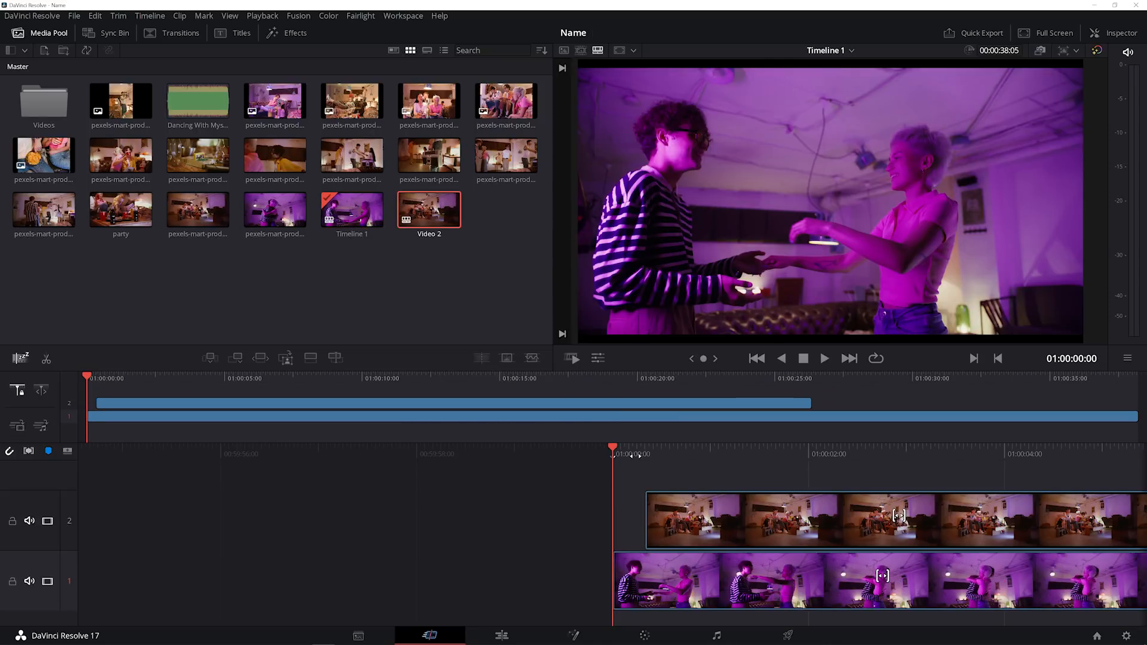
pyautogui.press('Delete')
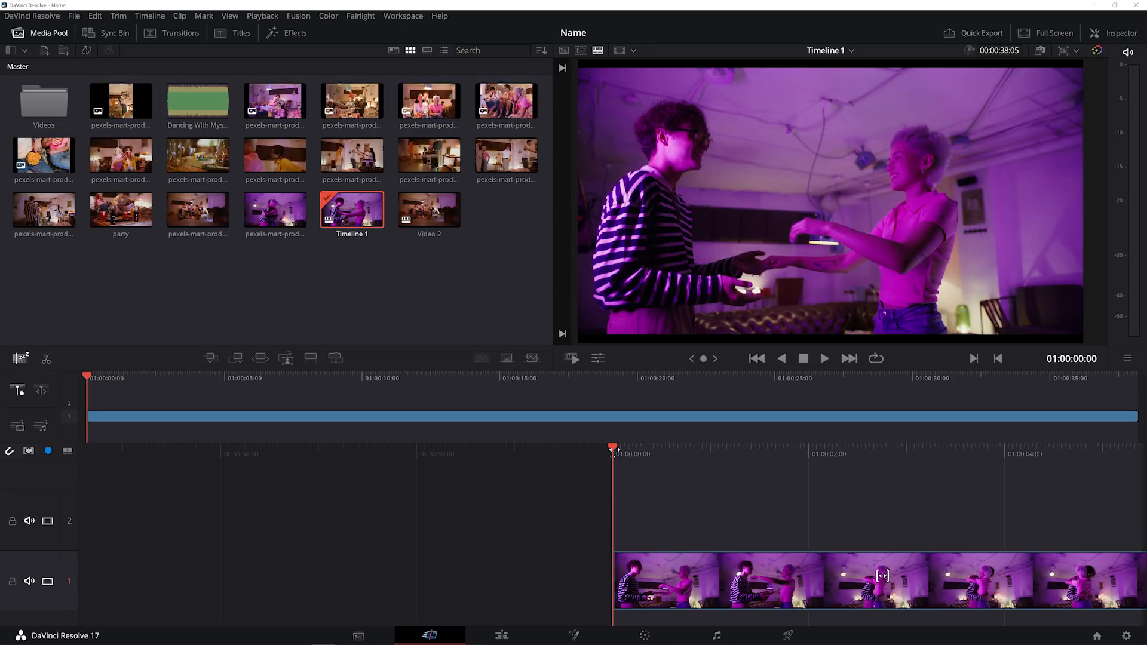
# Play Timeline 1 at increased speed, scrub back and forth through its opening seconds, and return the playhead to the start
pyautogui.press('l')
pyautogui.press('l')
pyautogui.press('l')
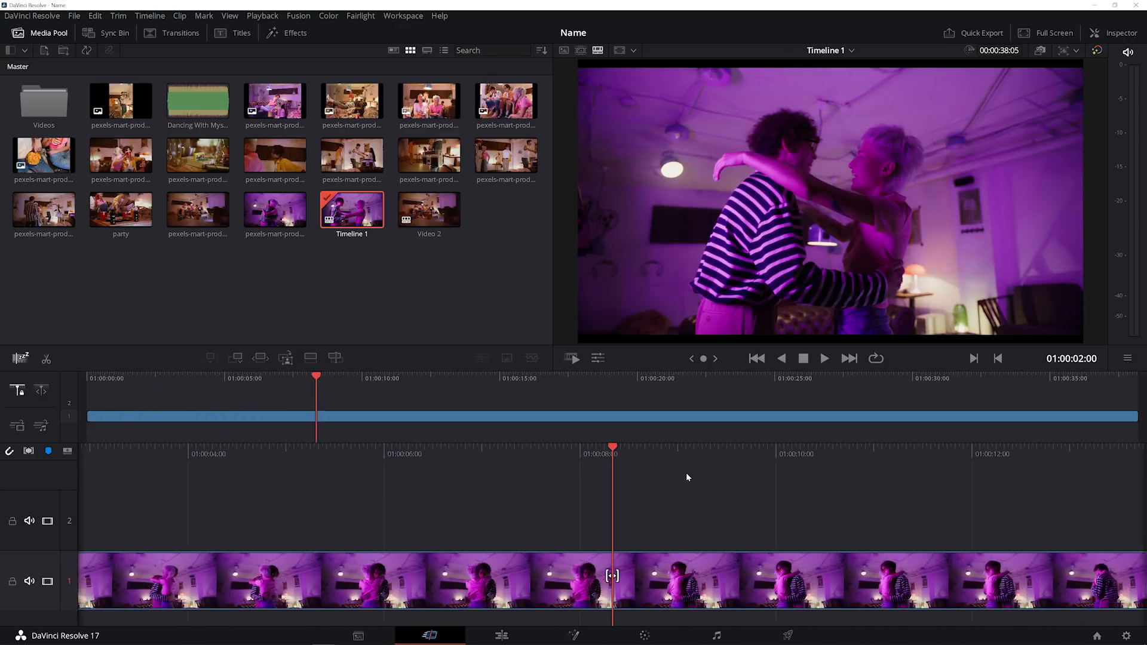
pyautogui.scroll(-1, 686, 477)
pyautogui.scroll(10, 686, 477)
pyautogui.scroll(-5, 686, 477)
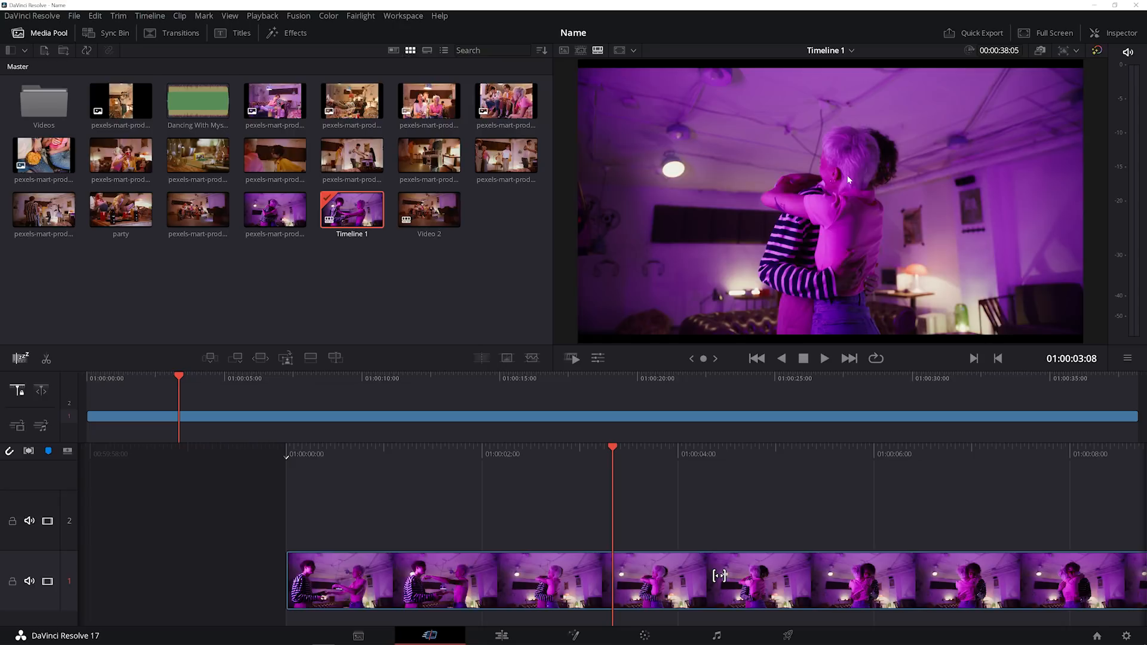
pyautogui.scroll(-3, 630, 480)
pyautogui.scroll(2, 631, 480)
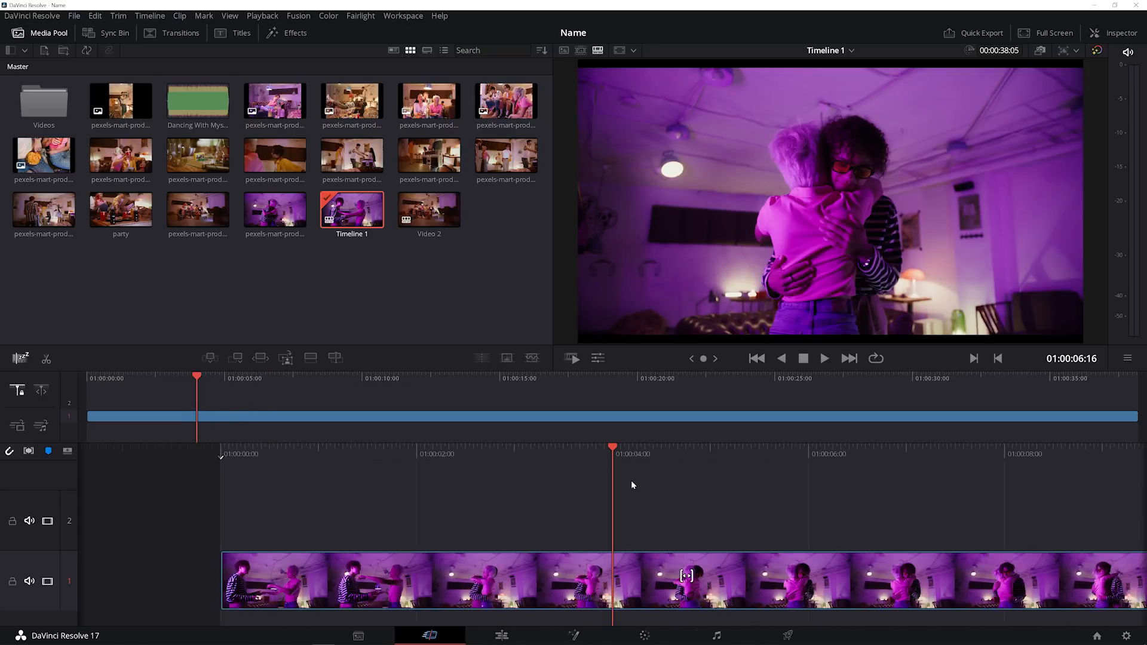
pyautogui.scroll(-2, 631, 480)
pyautogui.press('Home')
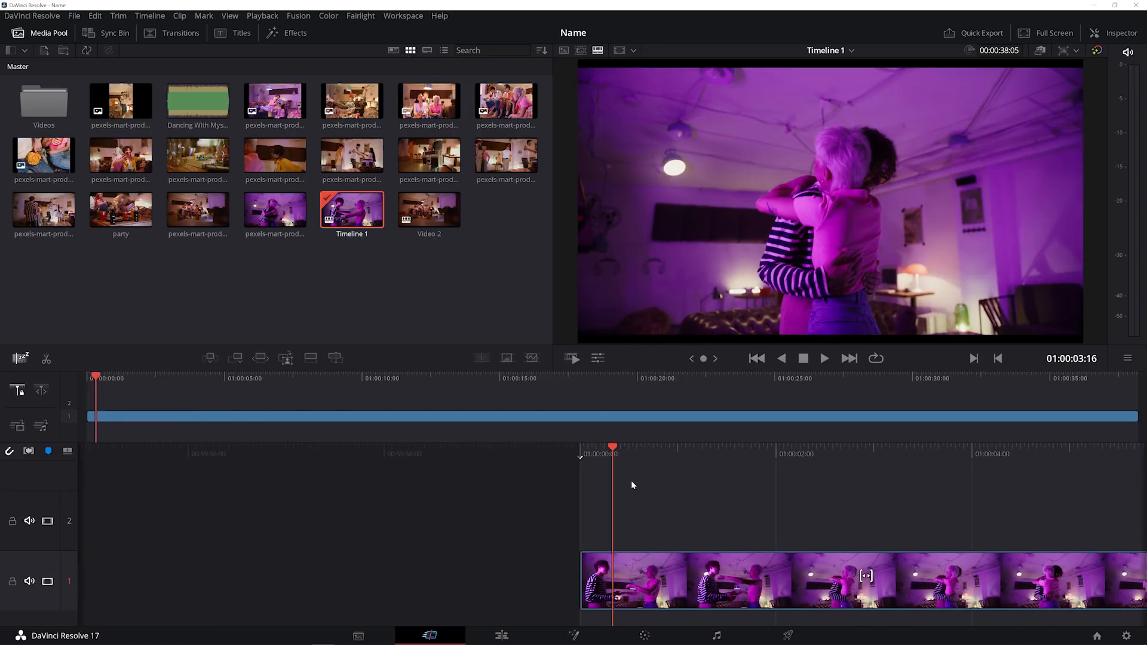
pyautogui.scroll(-4, 631, 480)
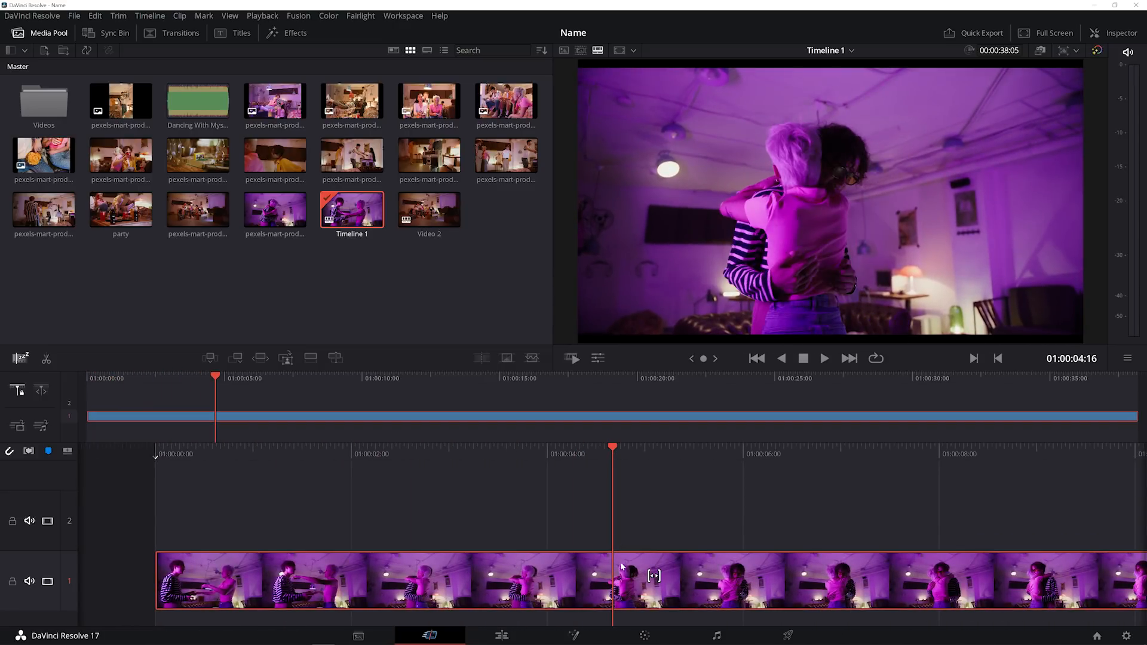
pyautogui.press('Home')
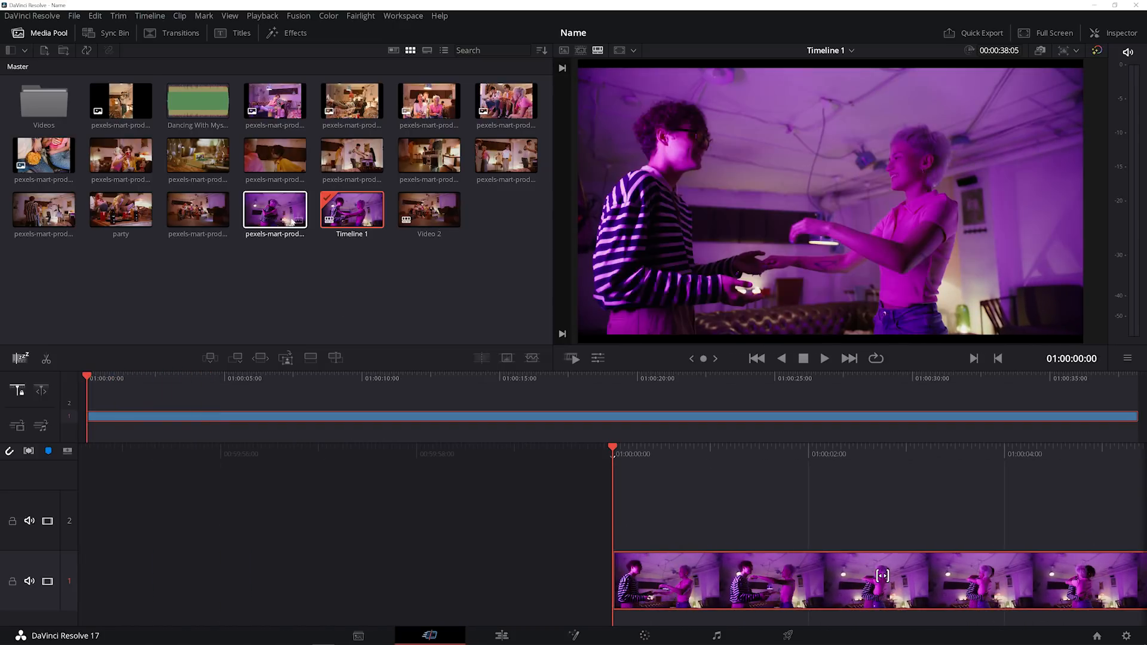
# Insert the sofa photo at the start of track 1 and place the neighbouring gaming photo on track 2, starting about 0.8 seconds in
pyautogui.click(352, 100)
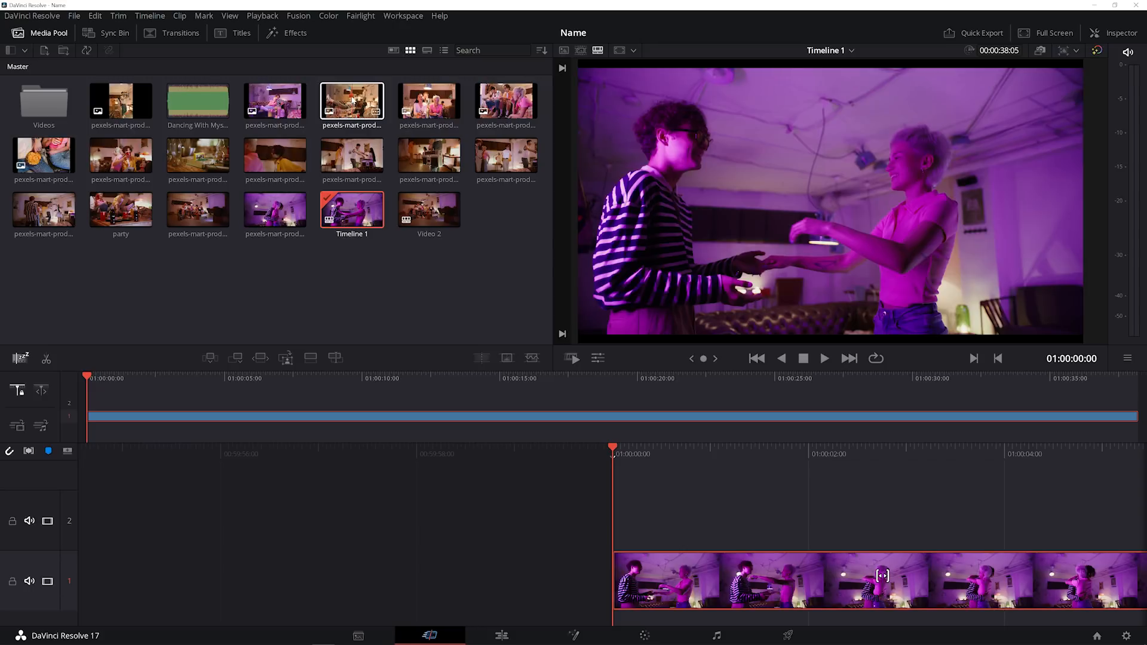
pyautogui.press('F9')
pyautogui.moveTo(428, 101); pyautogui.dragTo(689, 523)
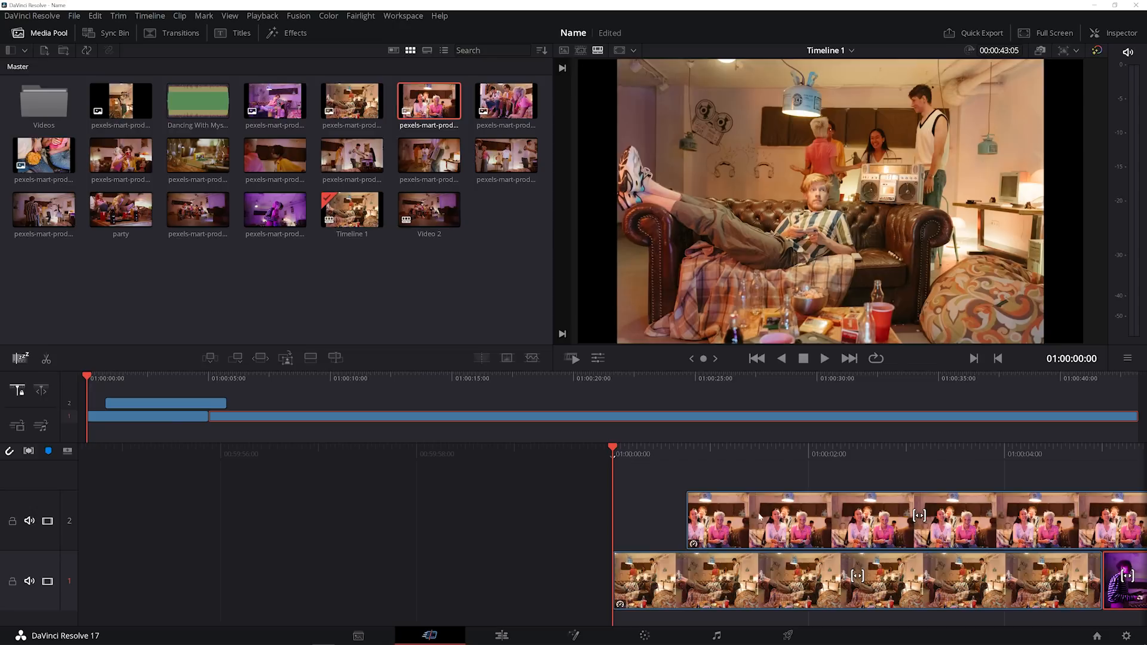
# Select the photos on tracks 1 and 2 in turn and scrub through their overlap to examine which track is shown
pyautogui.hotkey('shift', 'v')
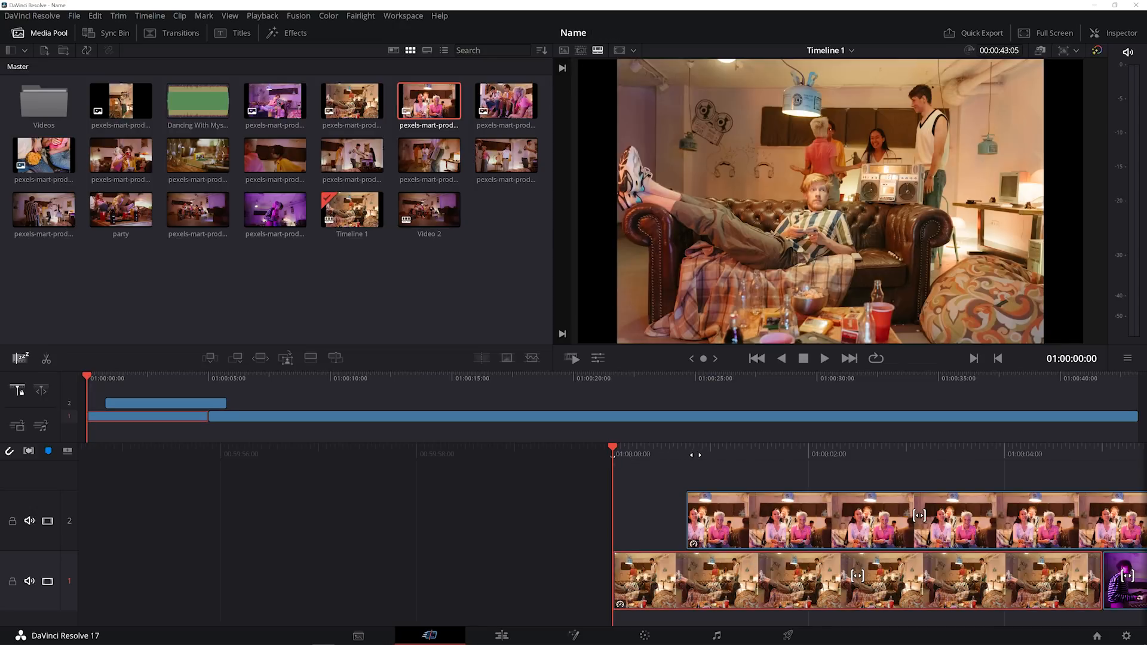
pyautogui.scroll(-5, 672, 513)
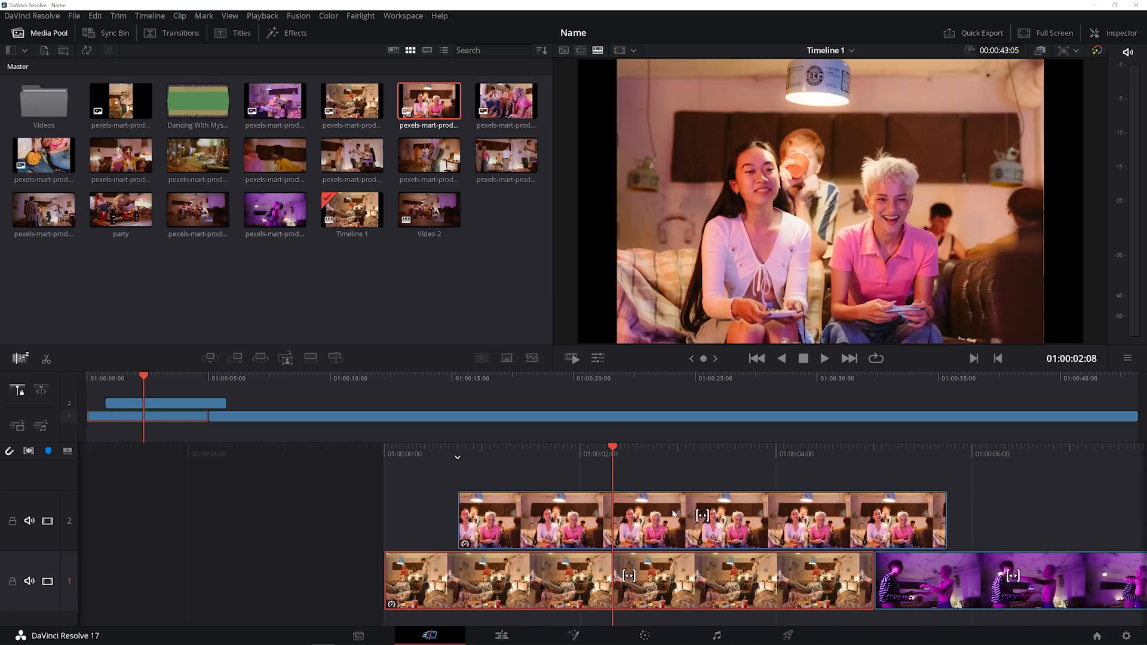
pyautogui.click(651, 533)
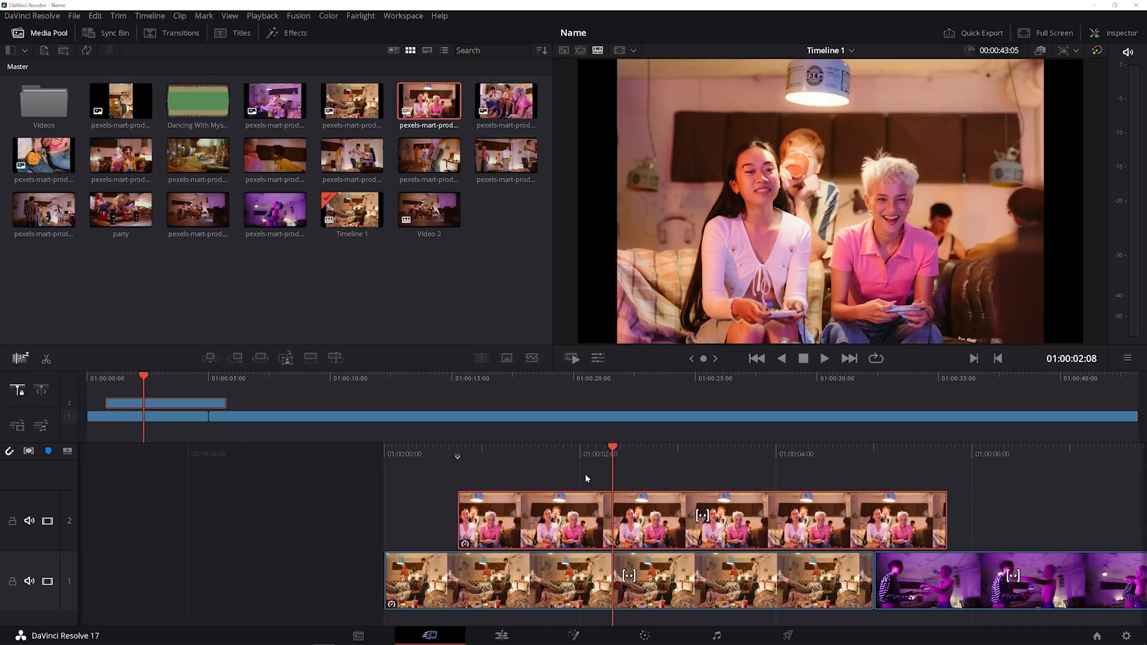
pyautogui.click(627, 604)
pyautogui.click(680, 508)
pyautogui.scroll(5, 699, 512)
pyautogui.scroll(-4, 728, 517)
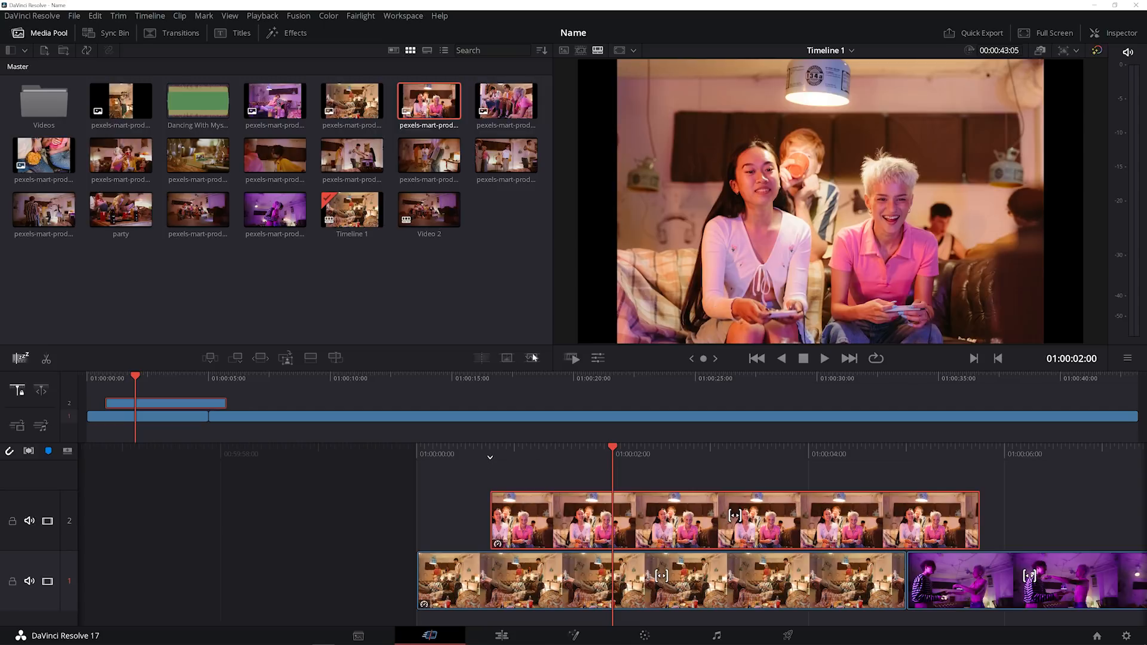
# Trim the party clip's source range to about 14 seconds and place it on a new track 3, starting about 2.5 seconds in
pyautogui.click(117, 209)
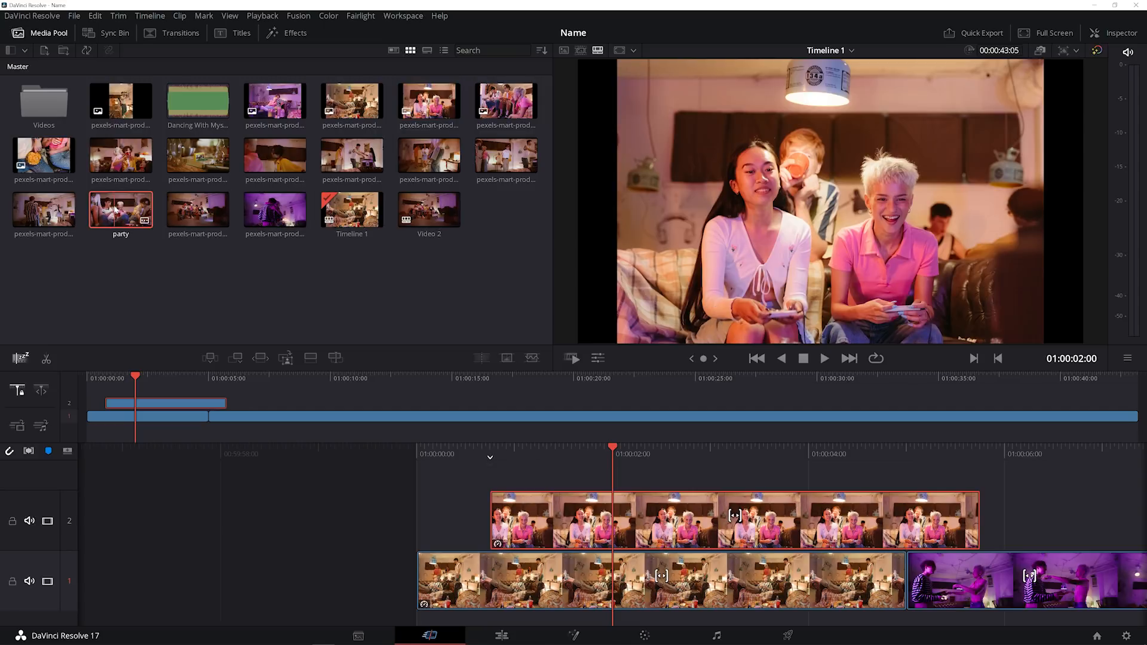
pyautogui.doubleClick(117, 210)
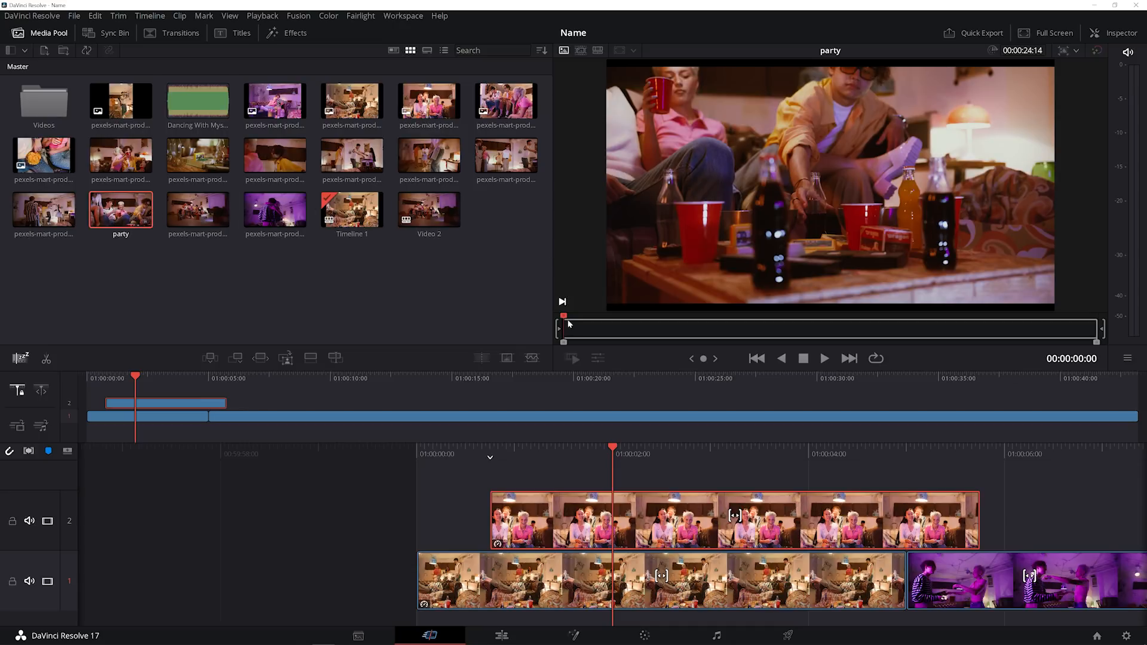
pyautogui.moveTo(559, 330); pyautogui.dragTo(669, 331)
pyautogui.moveTo(1094, 332); pyautogui.dragTo(980, 332)
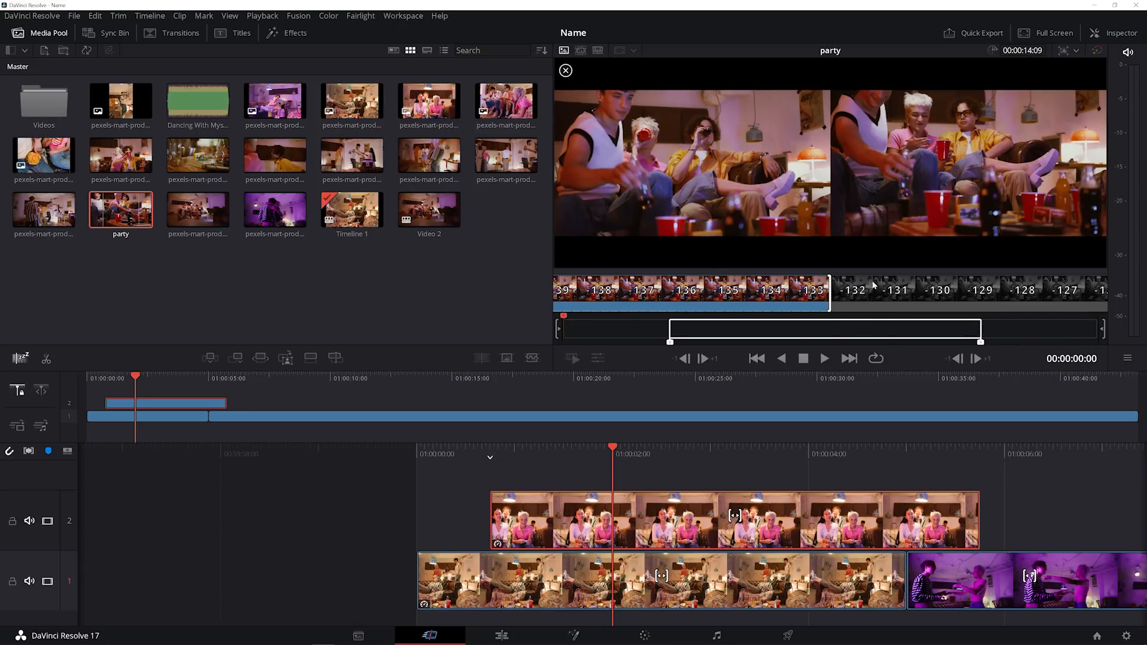
pyautogui.moveTo(816, 325)
pyautogui.mouseDown()
pyautogui.moveTo(376, 340)
pyautogui.moveTo(664, 464)
pyautogui.moveTo(609, 463)
pyautogui.moveTo(717, 456)
pyautogui.mouseUp()
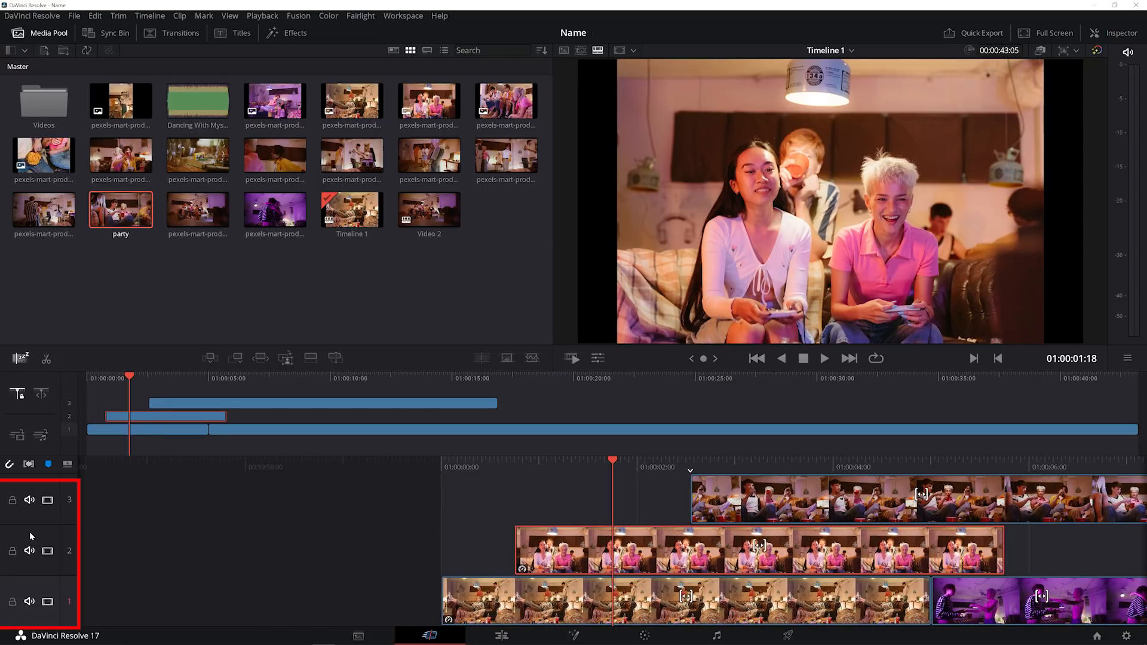
# Mute and unmute track 2, disable and re-enable its video, and try its track lock
pyautogui.click(30, 551)
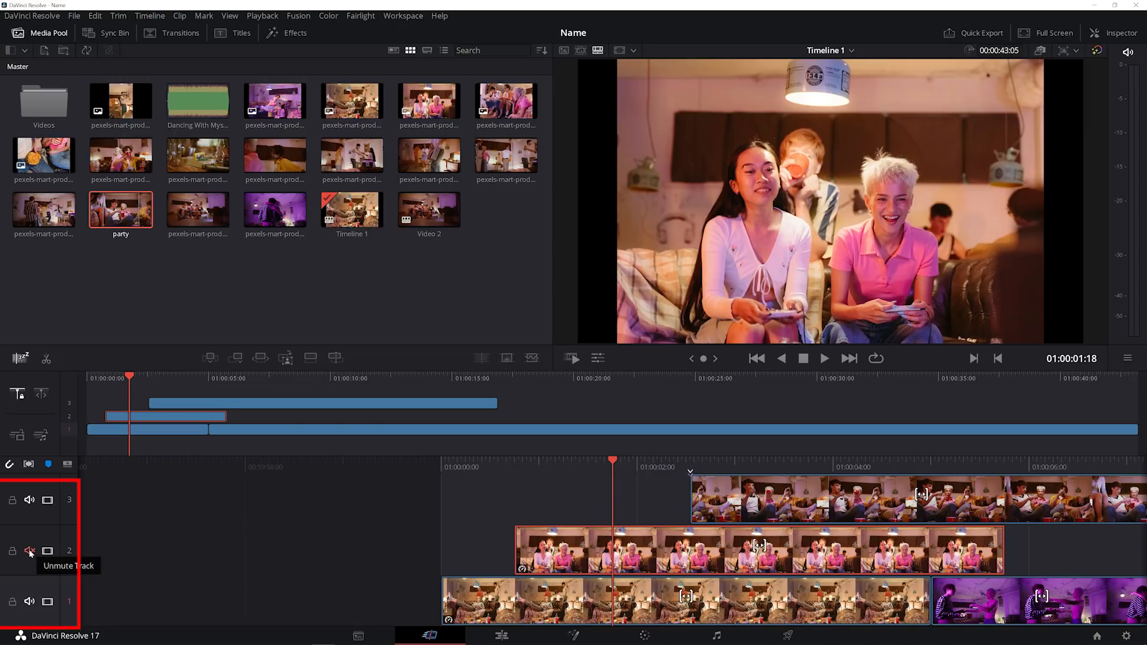
pyautogui.click(29, 550)
pyautogui.click(48, 551)
pyautogui.click(48, 551)
pyautogui.click(12, 550)
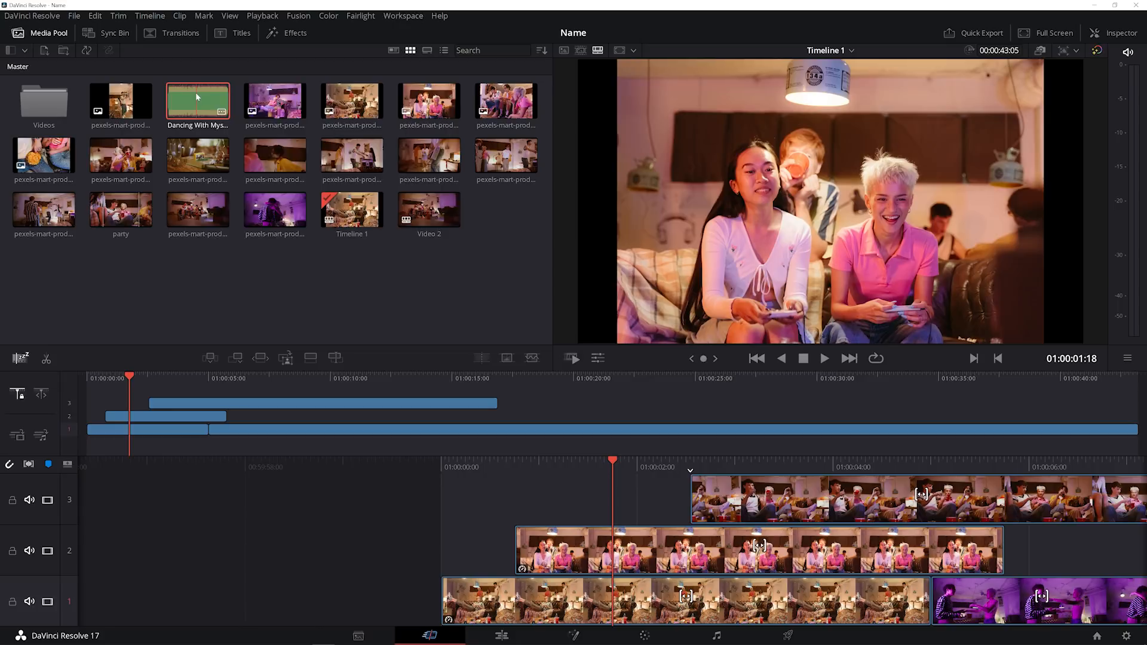
# Smart Insert the Dancing With Mys... music file before the stacked clips, select it on track A1, and scrub forward into the video clips
pyautogui.rightClick(195, 93)
pyautogui.click(242, 288)
pyautogui.click(209, 357)
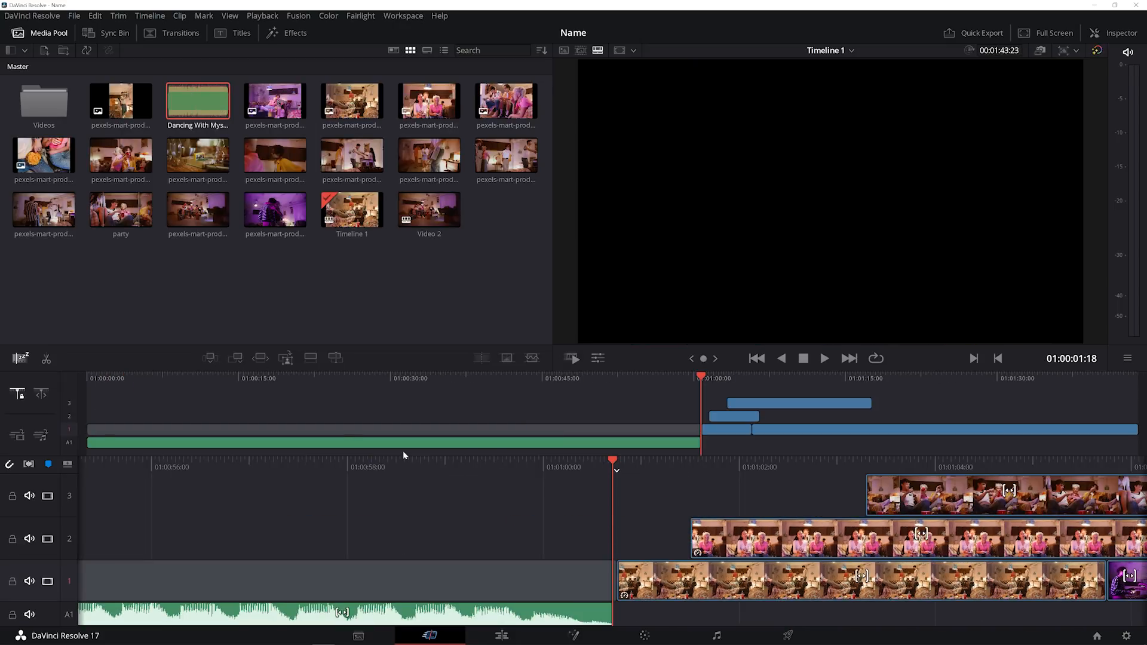
pyautogui.click(454, 610)
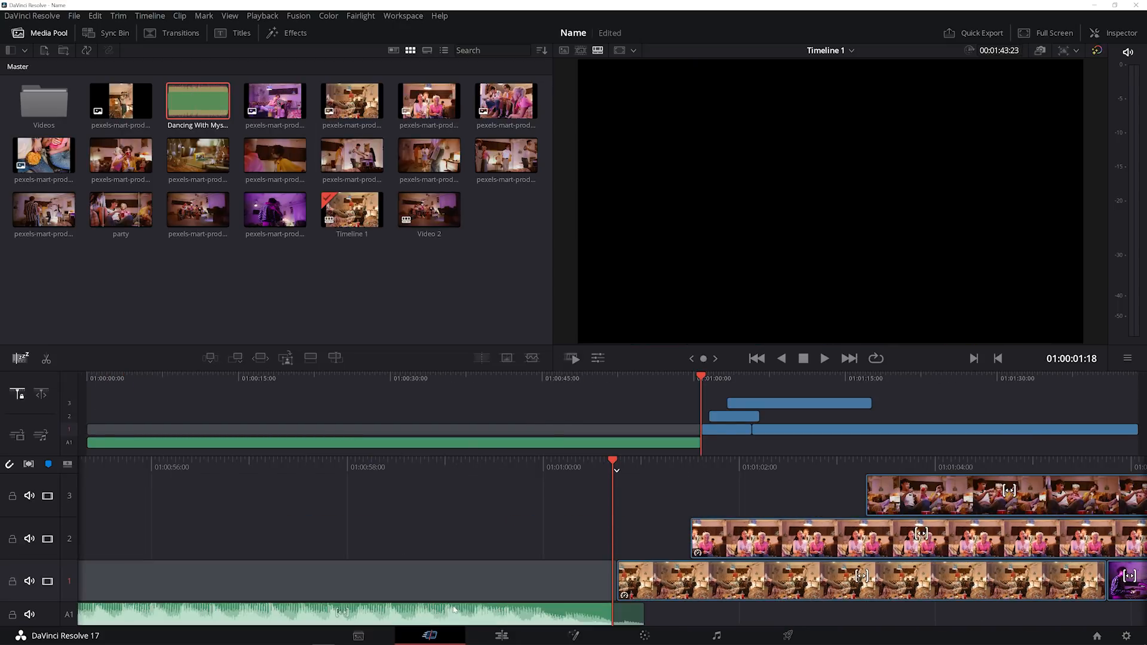
pyautogui.click(579, 608)
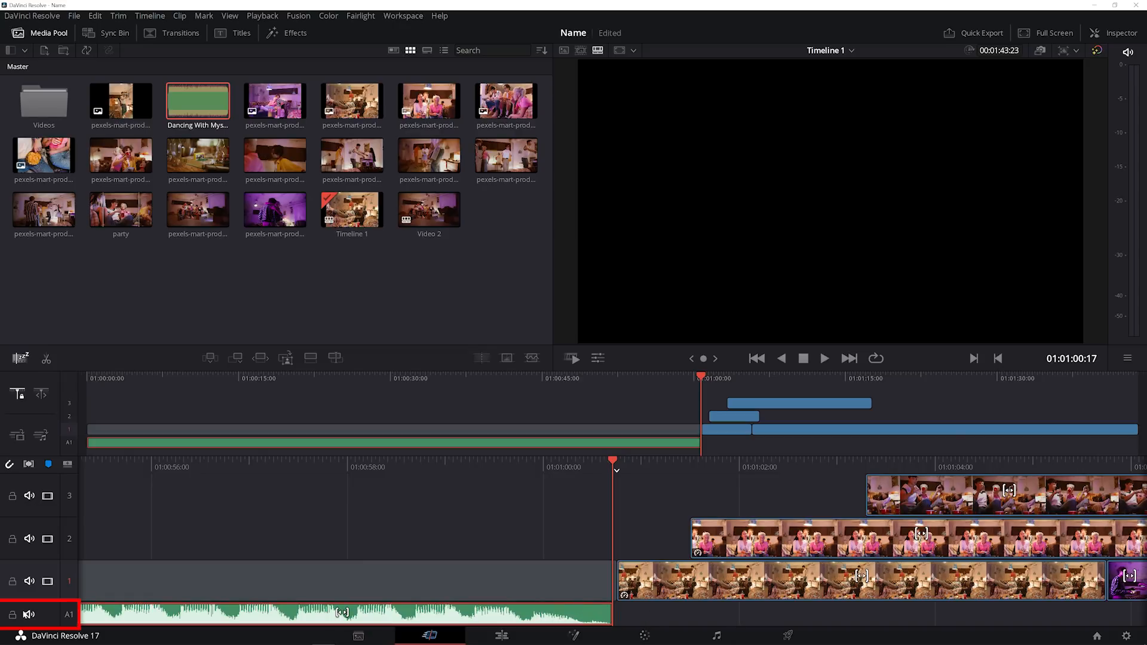
pyautogui.moveTo(701, 466)
pyautogui.mouseDown()
pyautogui.moveTo(469, 462)
pyautogui.moveTo(509, 465)
pyautogui.mouseUp()
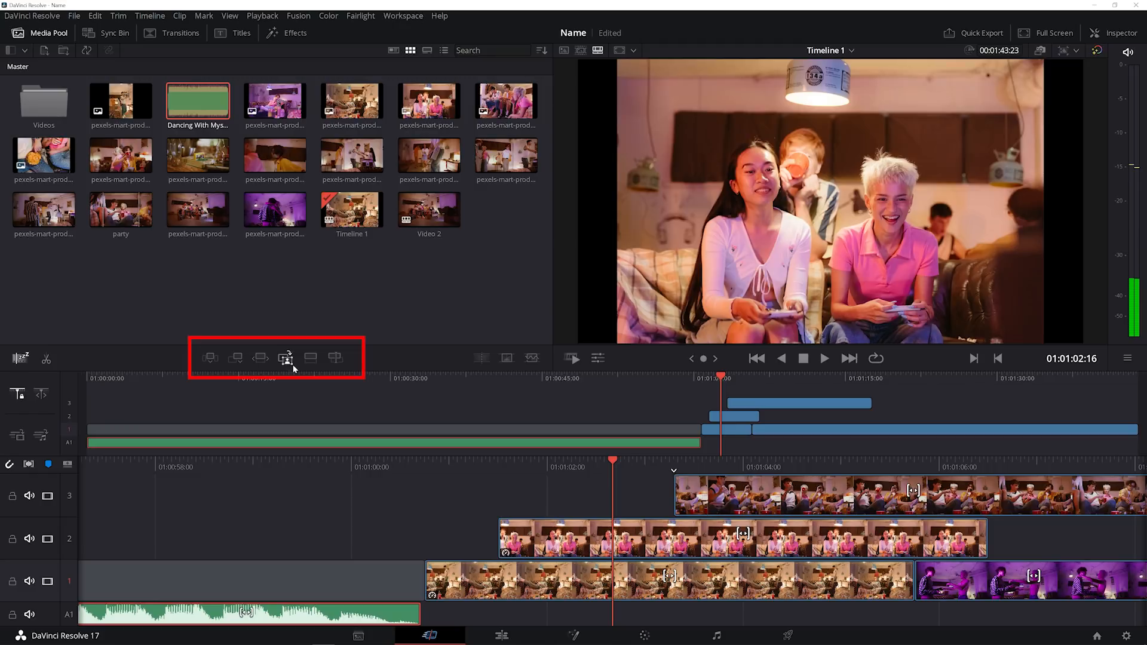
# Smart Insert the fifth clip of the media pool's second row before the sofa photo, and append the following clip to the end of track 1
pyautogui.click(352, 157)
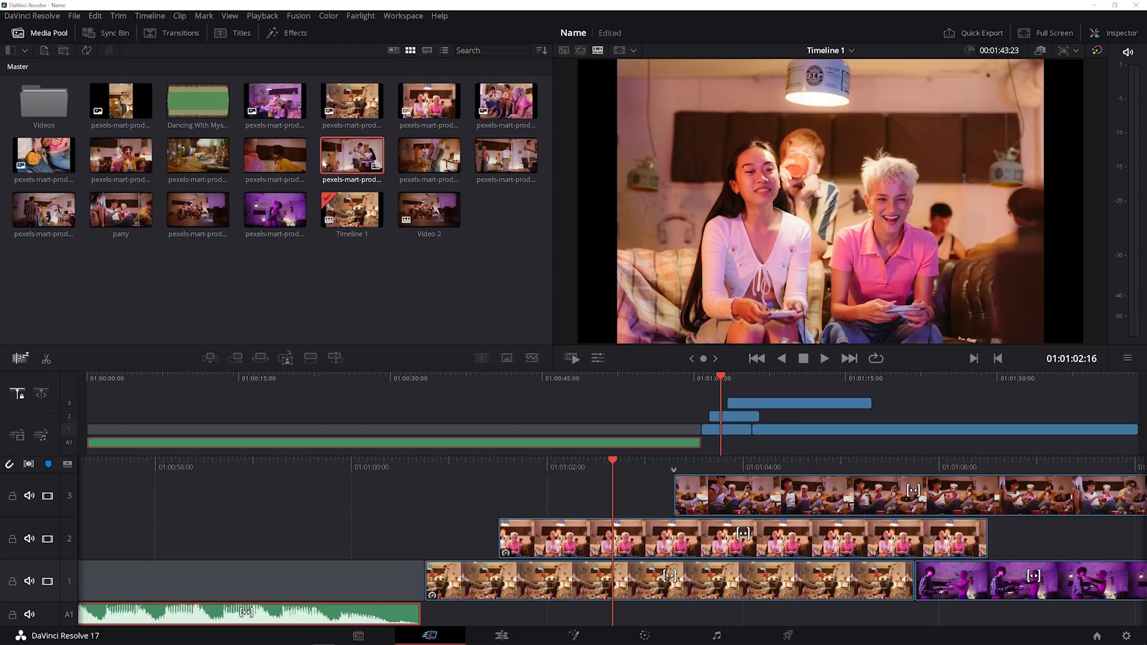
pyautogui.click(210, 358)
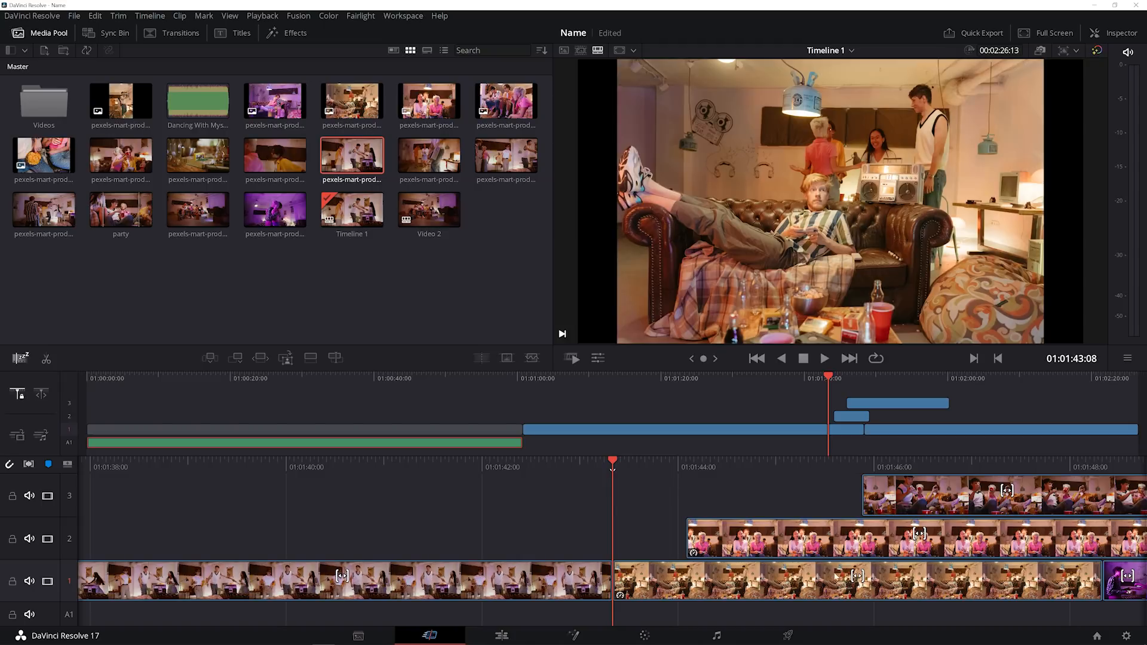
pyautogui.click(428, 155)
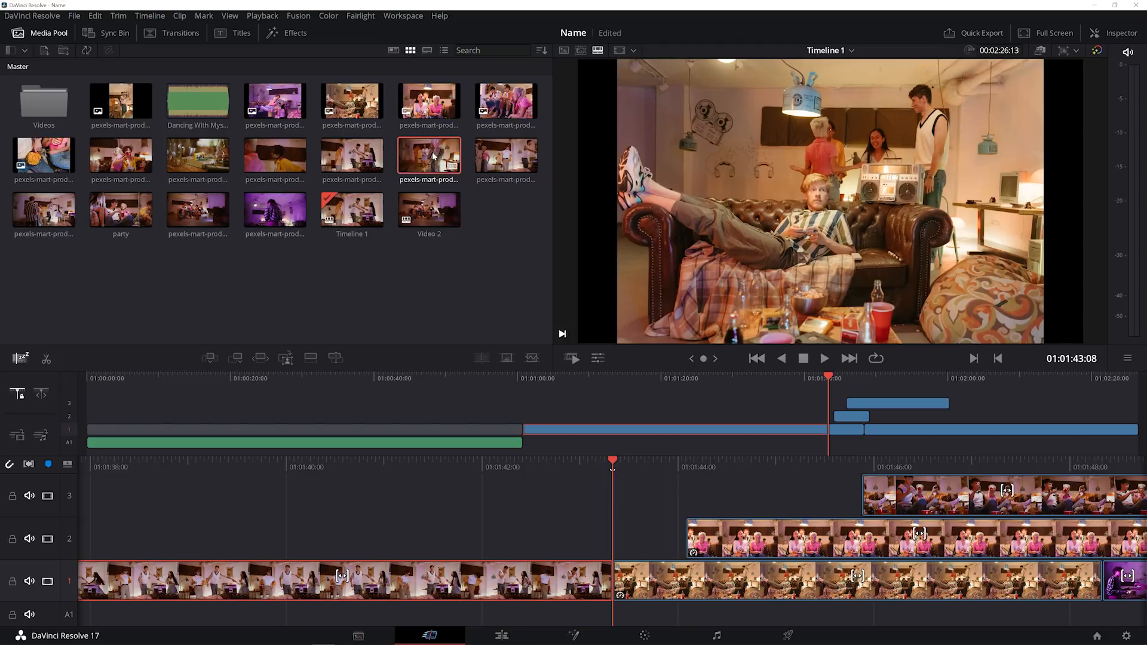
pyautogui.click(236, 357)
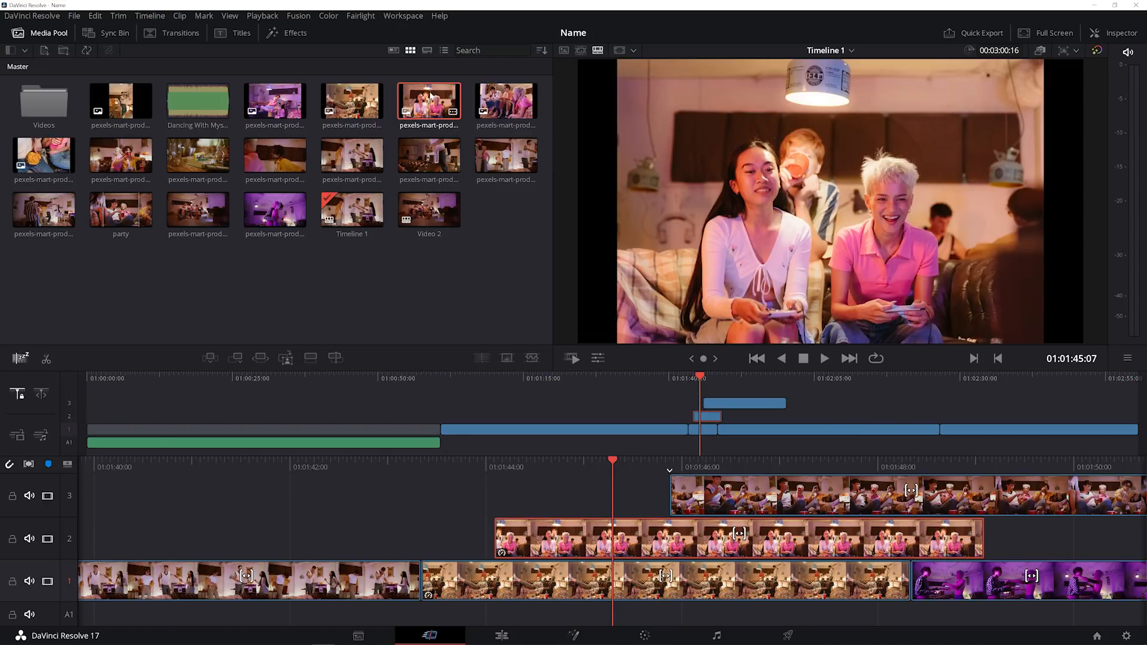
# Ripple Overwrite track 1's sofa photo with the gaming photo, and create a Close Up of the gaming photo on track 4 from about 01:01:44:23
pyautogui.click(262, 362)
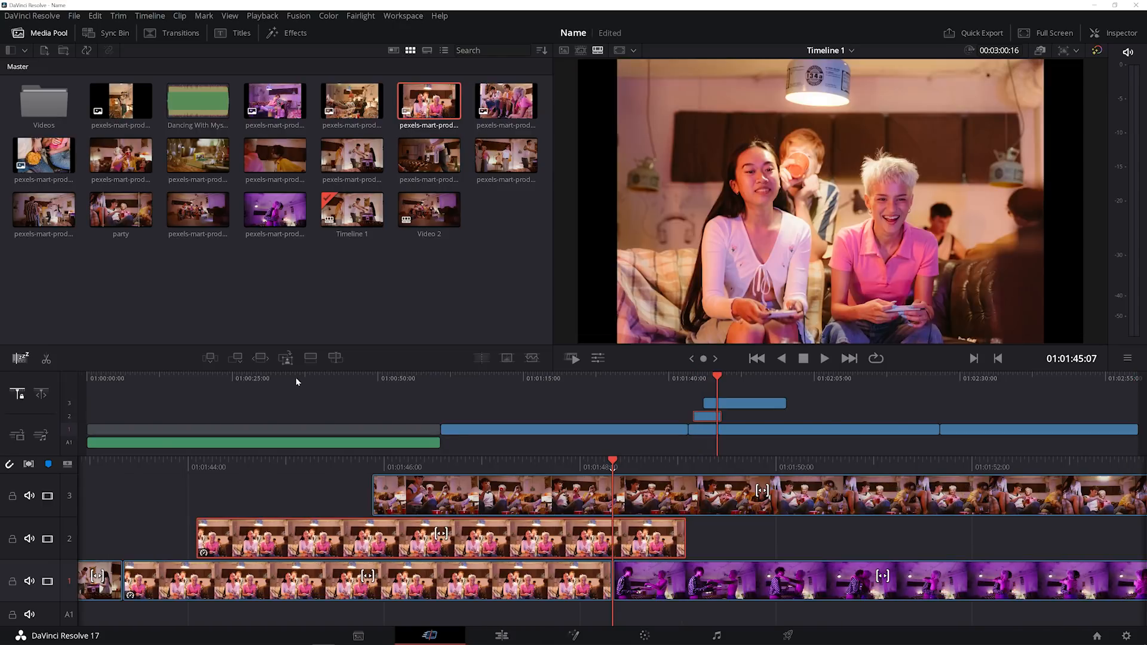
pyautogui.moveTo(323, 461); pyautogui.dragTo(653, 460)
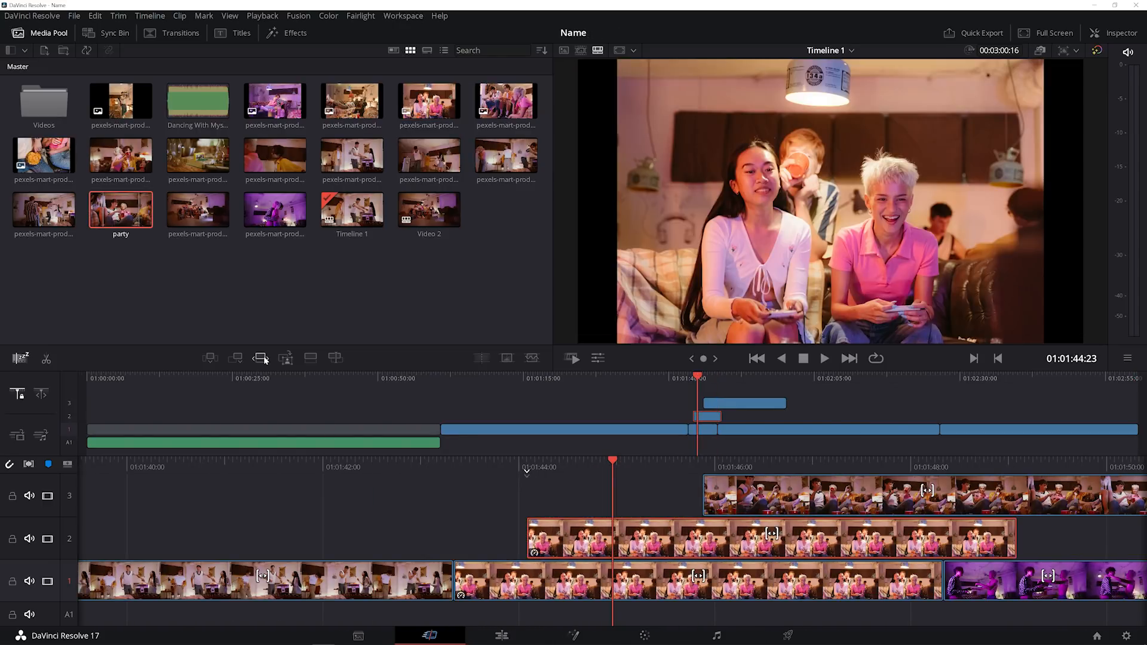
pyautogui.click(121, 209)
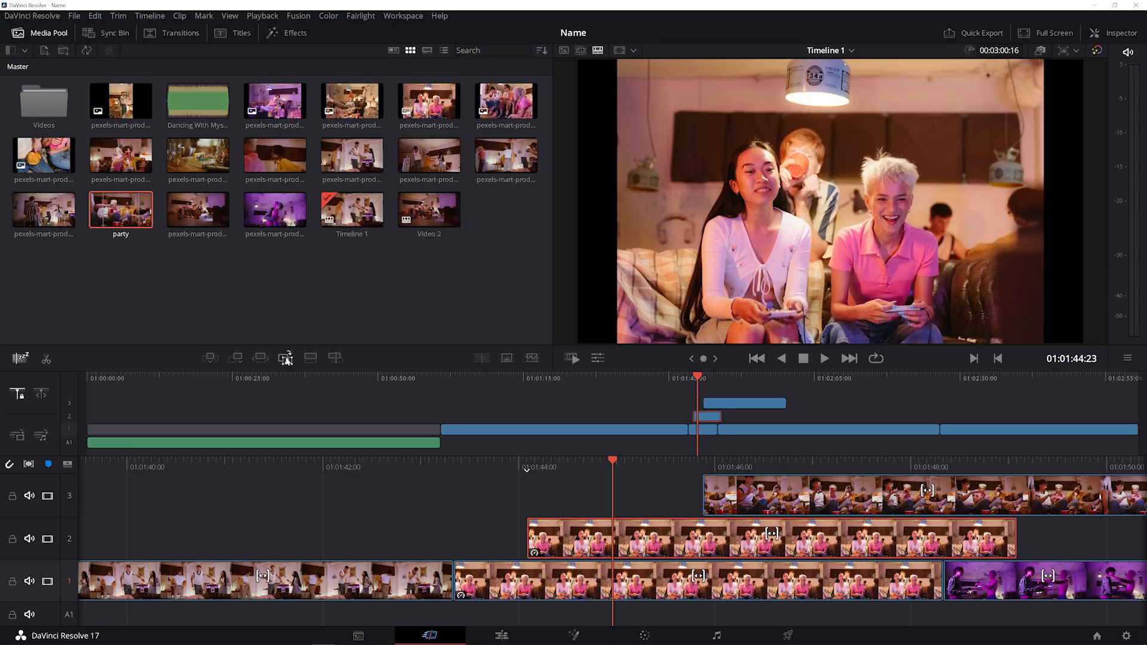
pyautogui.click(286, 359)
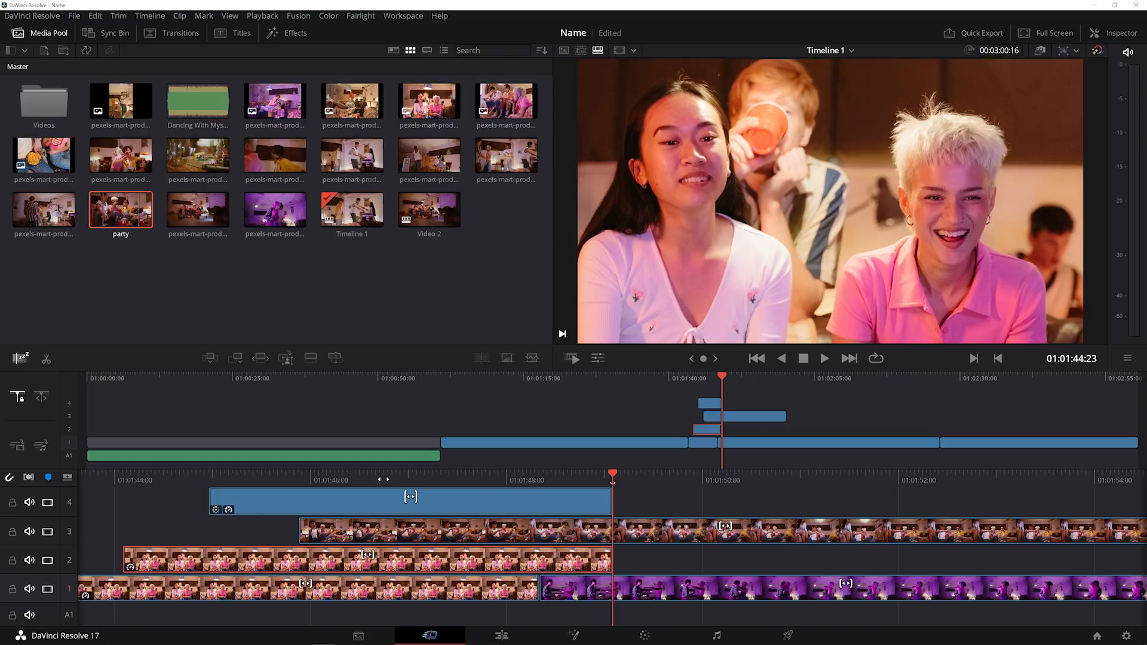
pyautogui.moveTo(383, 480); pyautogui.dragTo(887, 466)
pyautogui.click(661, 506)
# Place the sixth clip of the media pool's second row on top at the playhead, on a new track 5
pyautogui.click(296, 219)
pyautogui.click(428, 160)
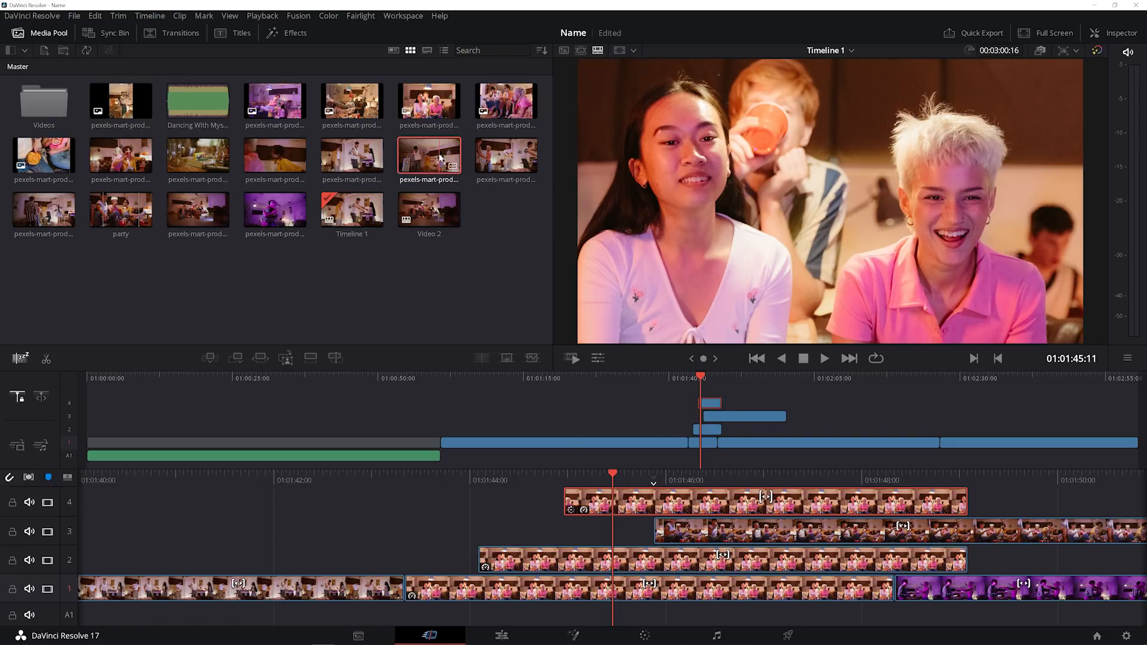
pyautogui.click(315, 359)
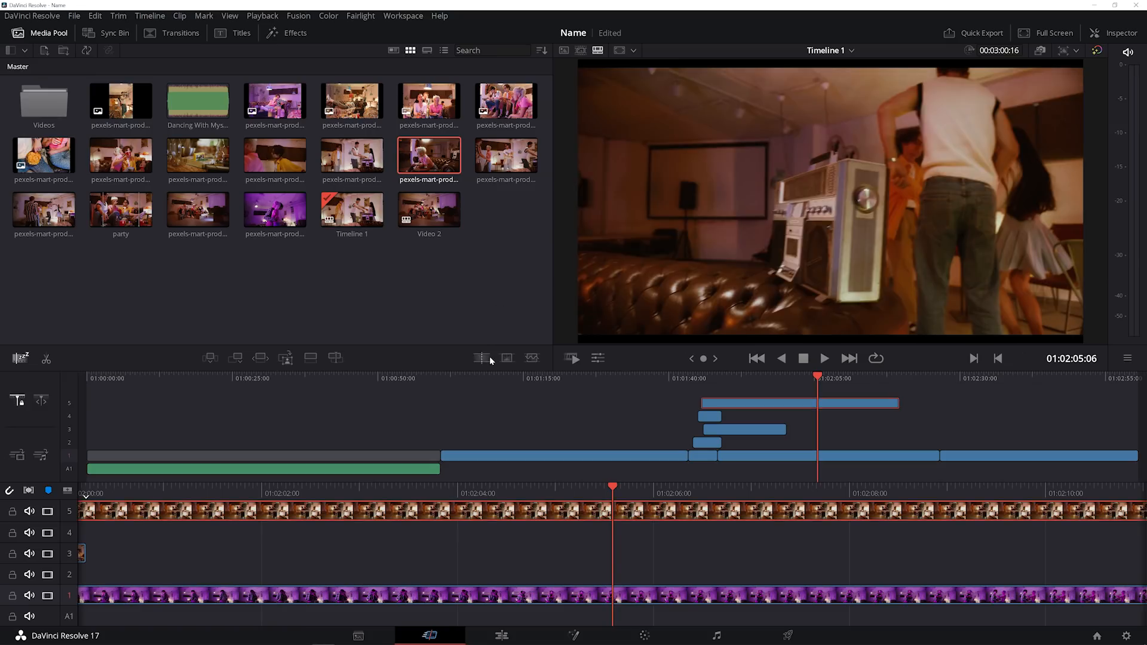
# Split the track 5 clip at about 01:02:05:14 and move its second part to track 4, overlapping the end of the first part
pyautogui.click(45, 359)
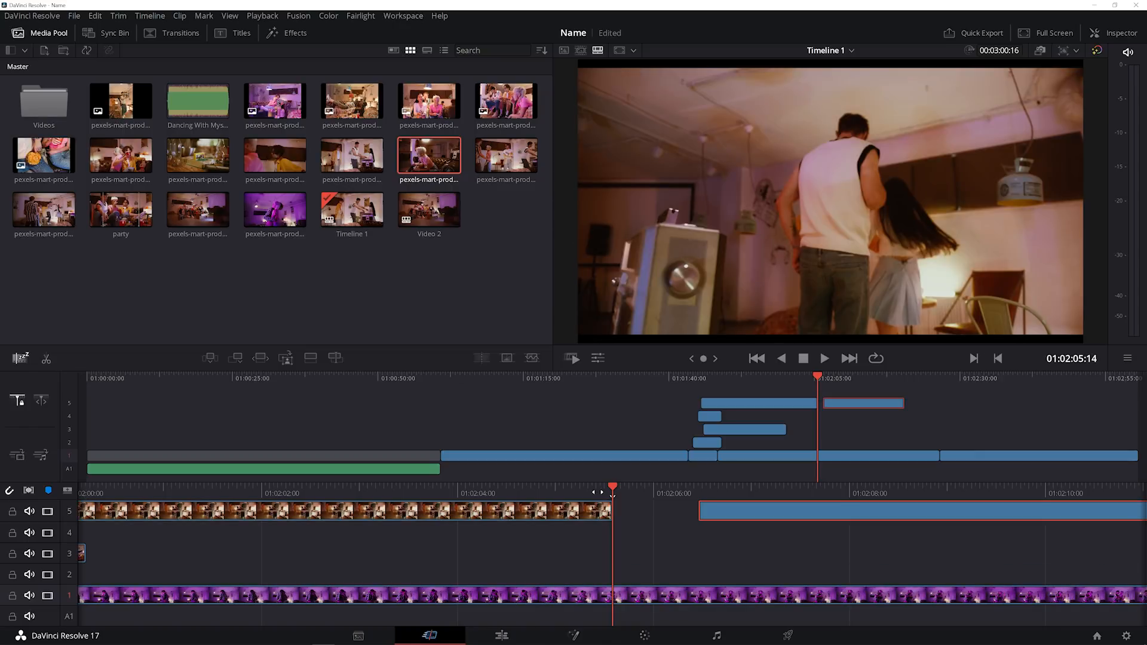
pyautogui.moveTo(591, 494); pyautogui.dragTo(324, 554)
pyautogui.moveTo(479, 554); pyautogui.dragTo(482, 534)
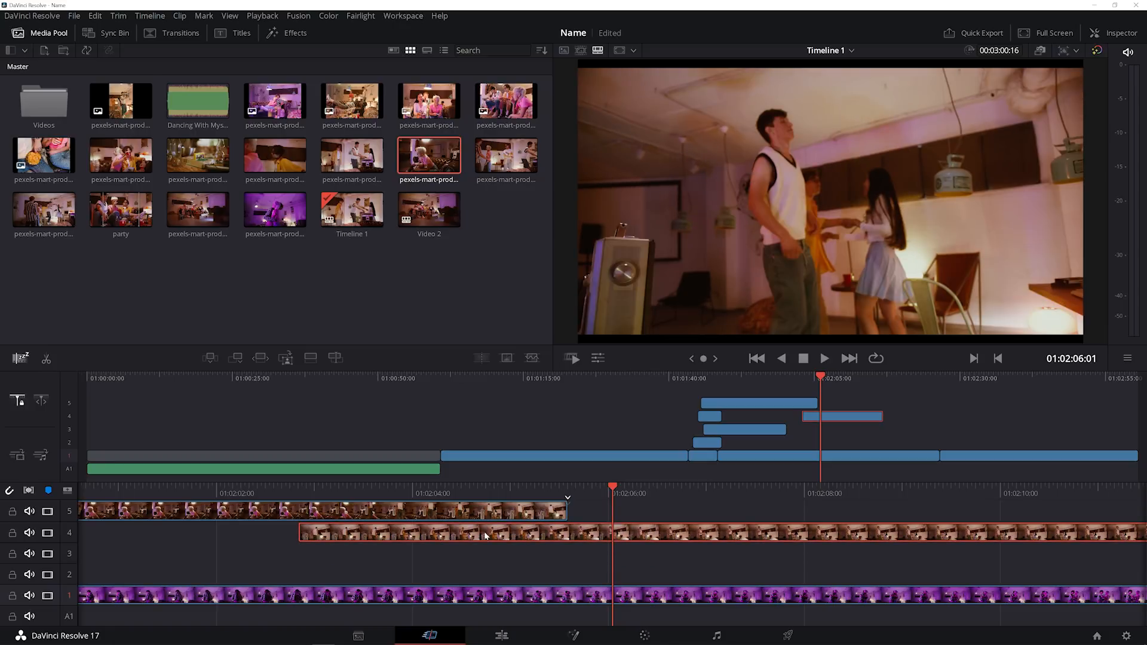
pyautogui.moveTo(746, 534); pyautogui.dragTo(635, 545)
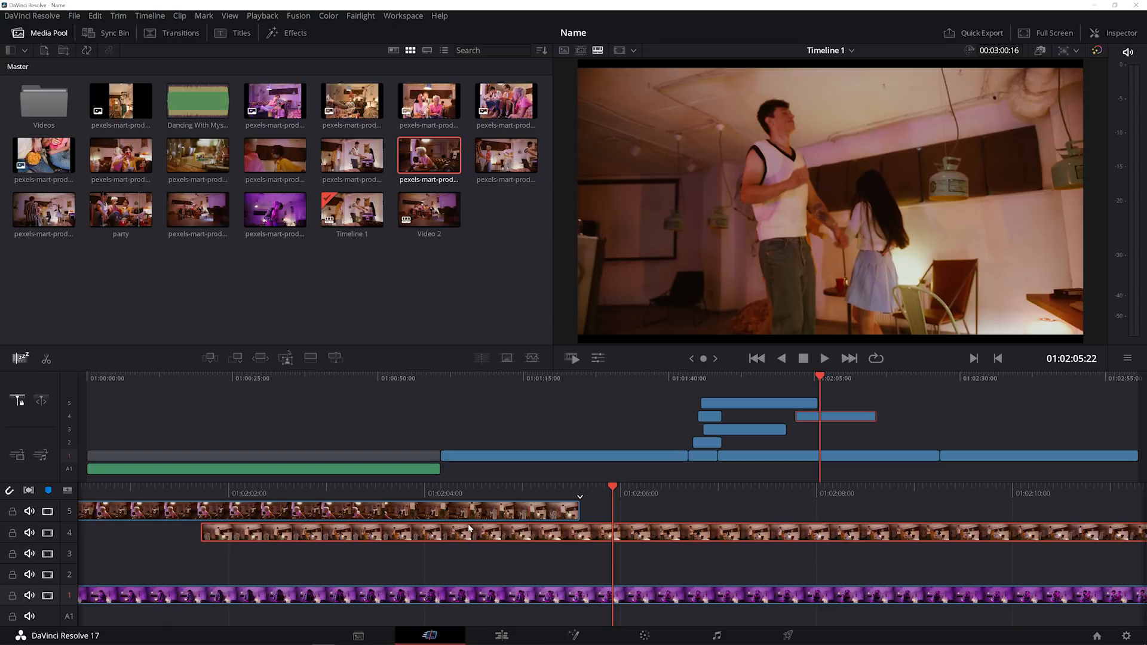
# Trim about 3 seconds off the start of track 1's first video clip, right after the audio clip ends
pyautogui.scroll(10, 476, 529)
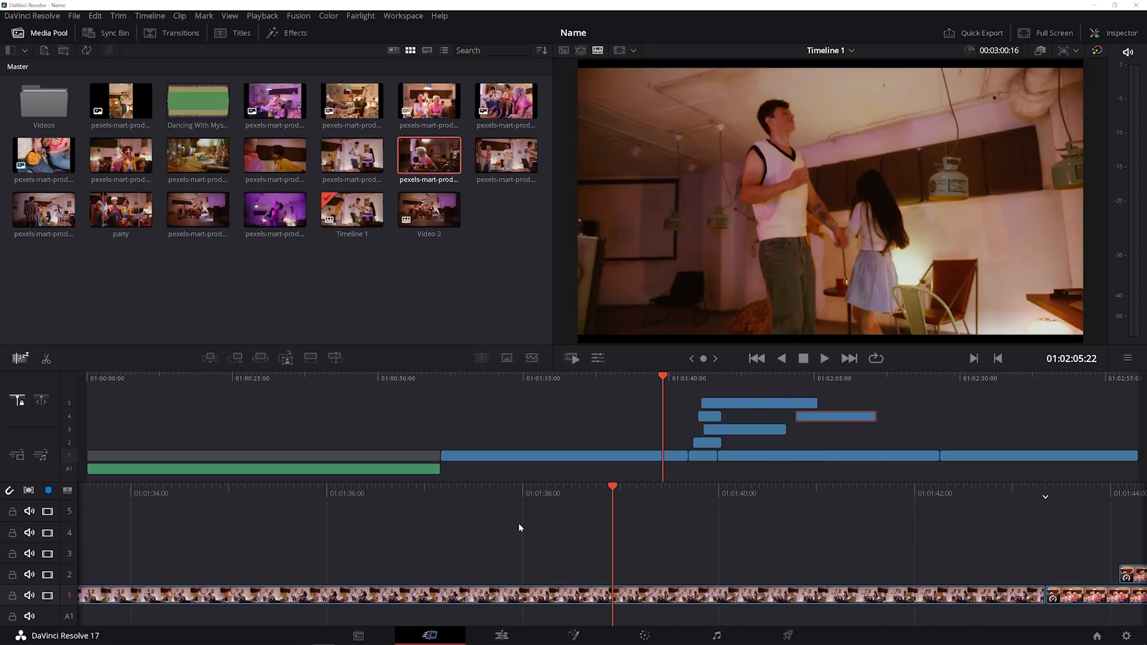
pyautogui.scroll(14, 520, 527)
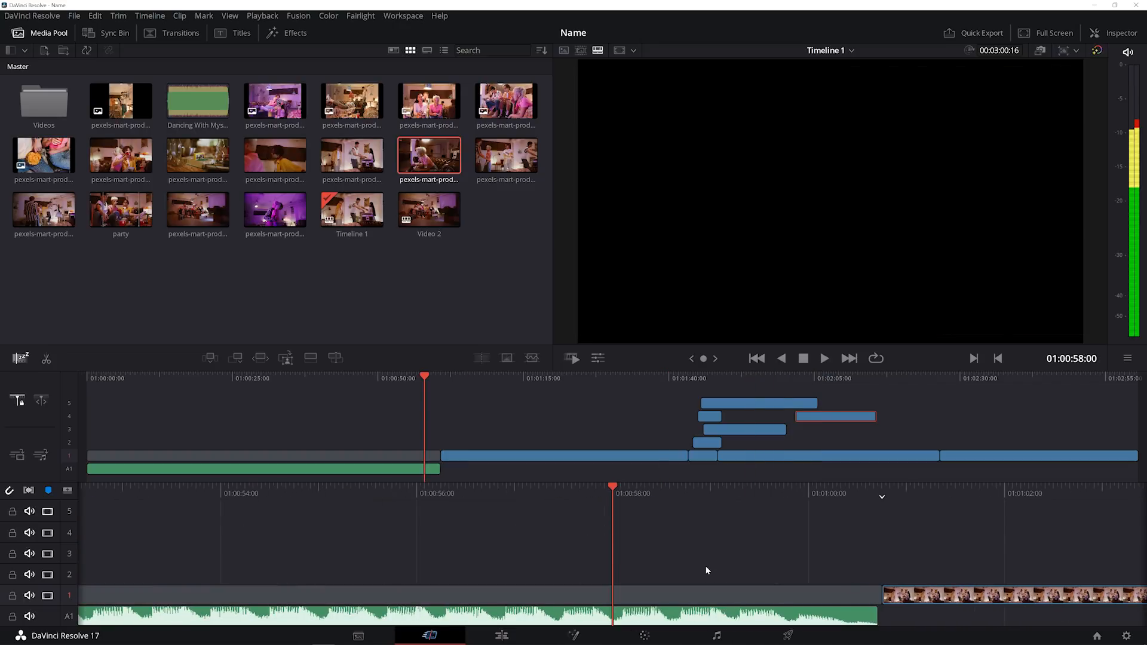
pyautogui.click(651, 616)
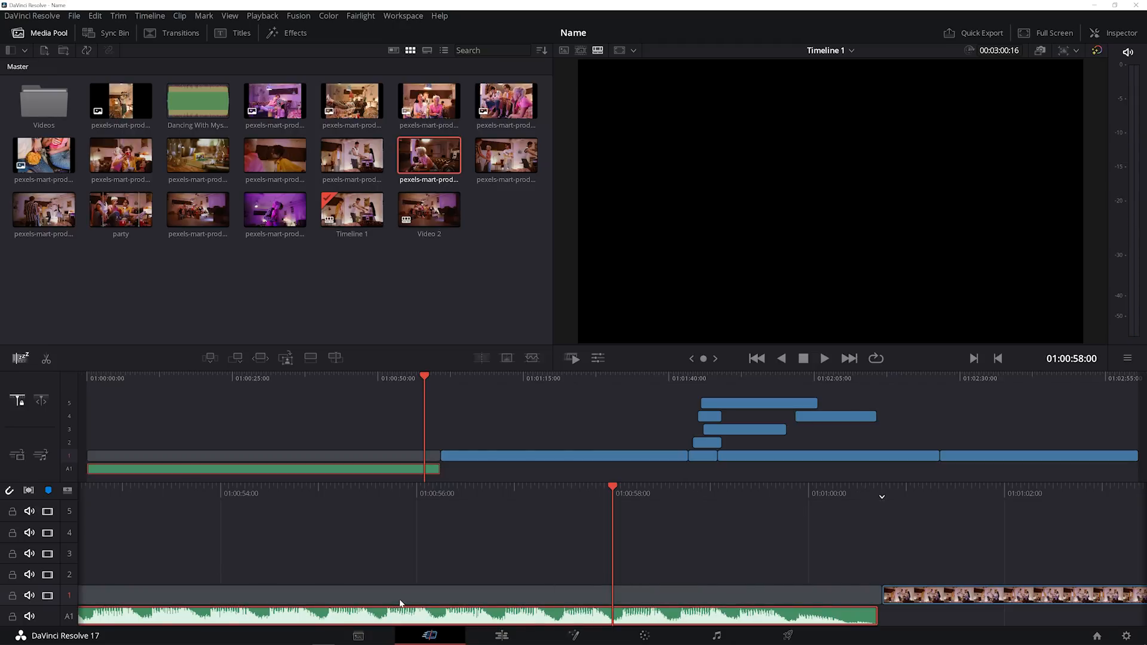
pyautogui.scroll(-10, 406, 592)
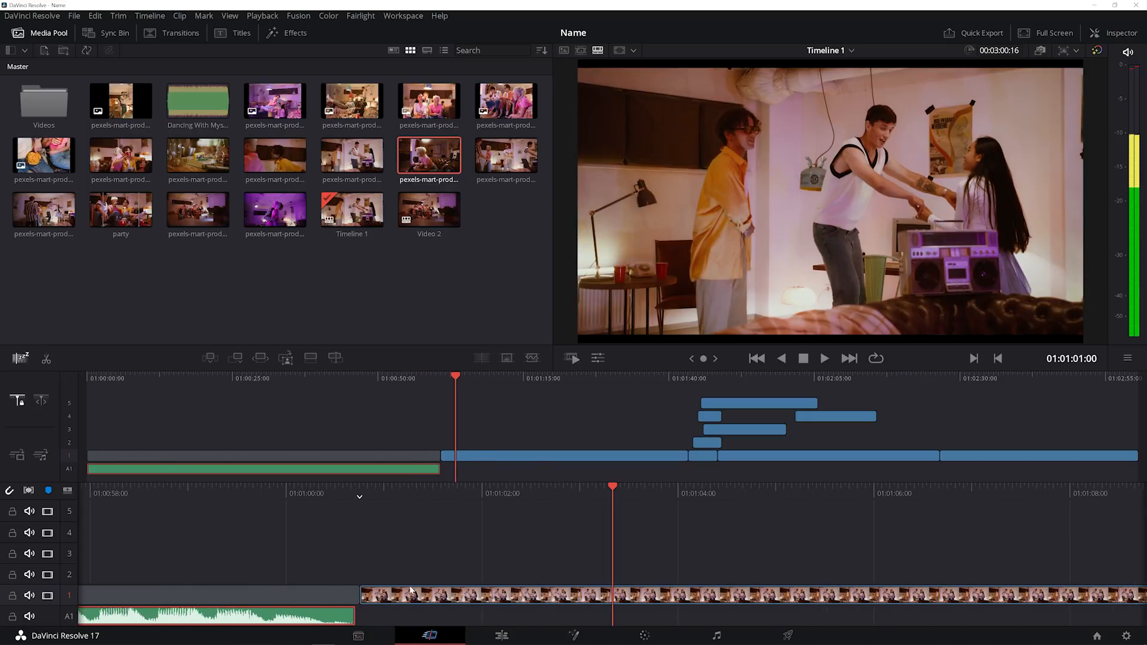
pyautogui.moveTo(362, 594); pyautogui.dragTo(403, 590)
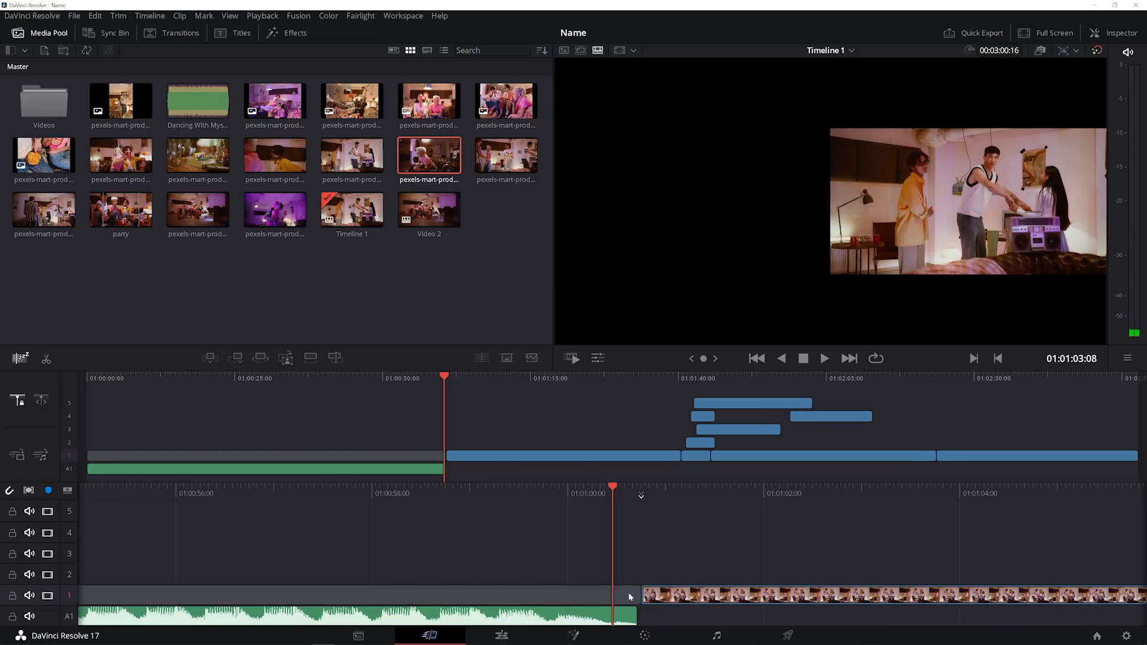
# Move the gaming photo clip on track 2 so it starts at about 01:01:41:08
pyautogui.moveTo(759, 486); pyautogui.dragTo(408, 487)
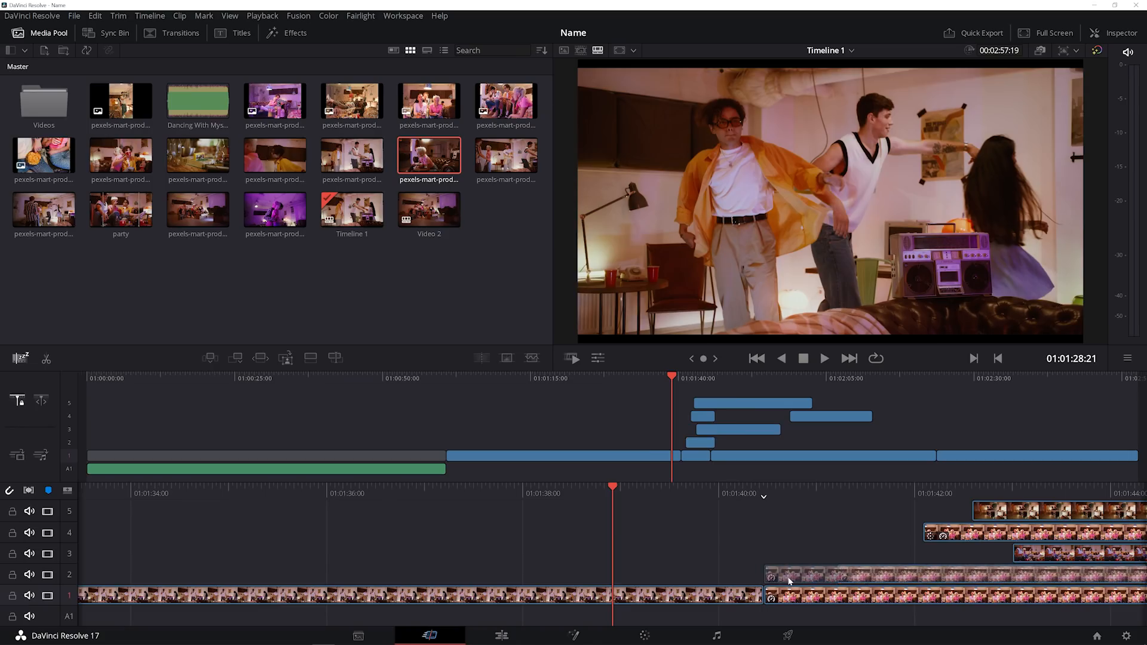
pyautogui.click(788, 580)
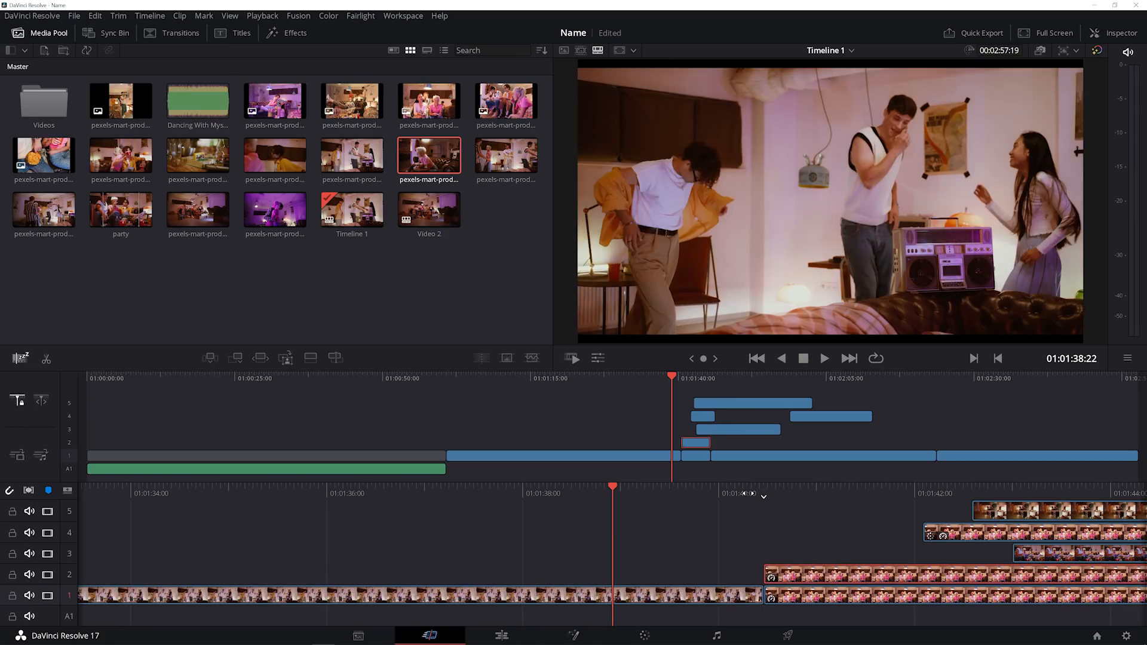
pyautogui.moveTo(674, 505); pyautogui.dragTo(54, 435)
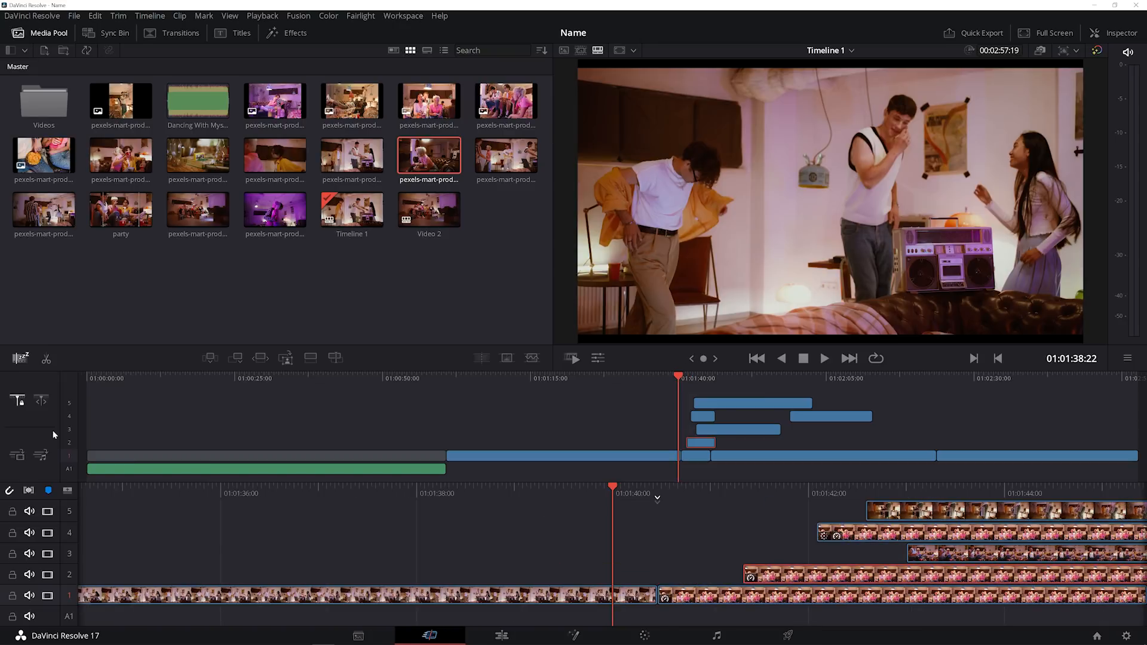
# Add a blue marker at the start of track 1's gaming photo, at about 01:01:40:11, and play briefly past it
pyautogui.moveTo(646, 494); pyautogui.dragTo(554, 492)
pyautogui.click(48, 490)
pyautogui.press('space')
pyautogui.press('space')
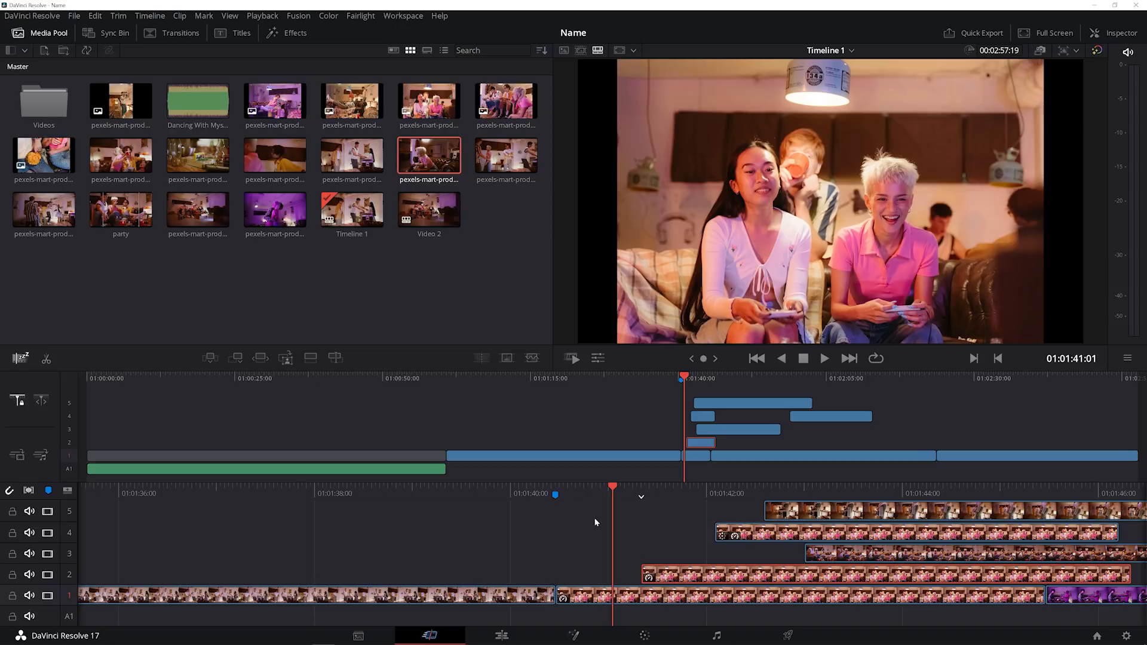
# Set the clip color of track 1's gaming photo to Lime
pyautogui.click(619, 601)
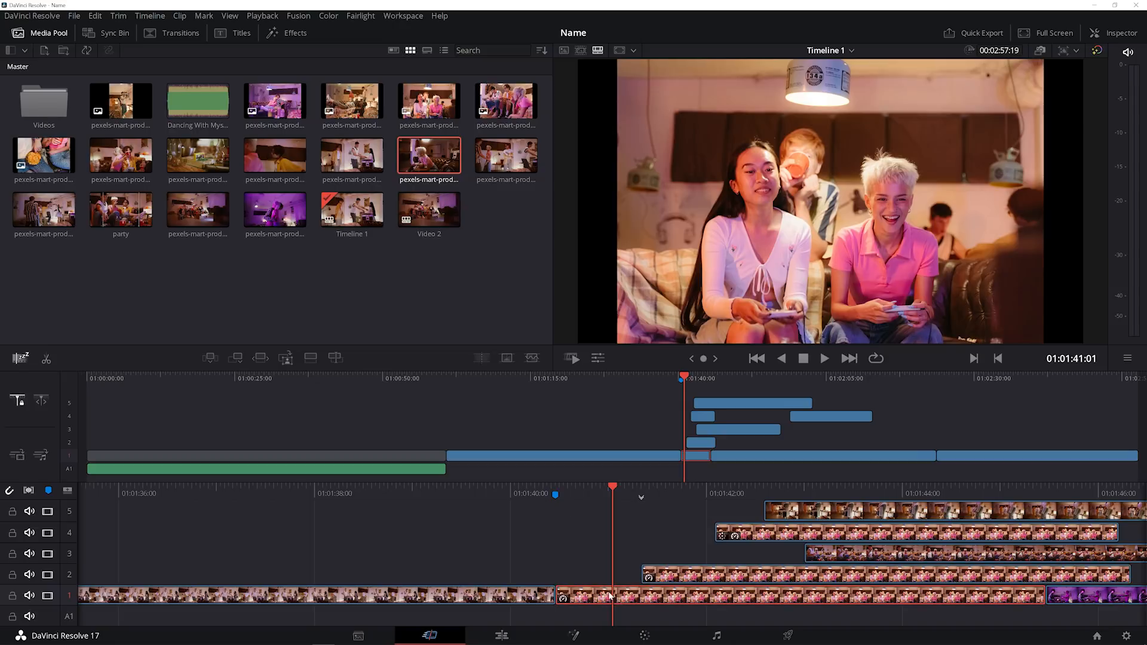
pyautogui.rightClick(611, 596)
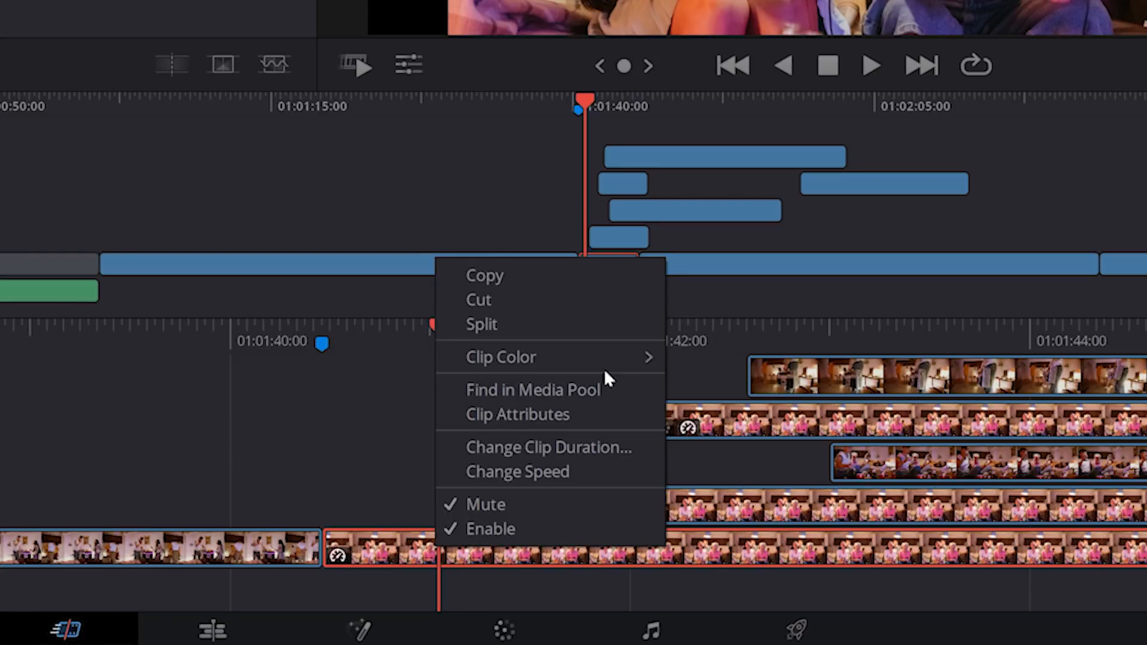
pyautogui.moveTo(589, 356)
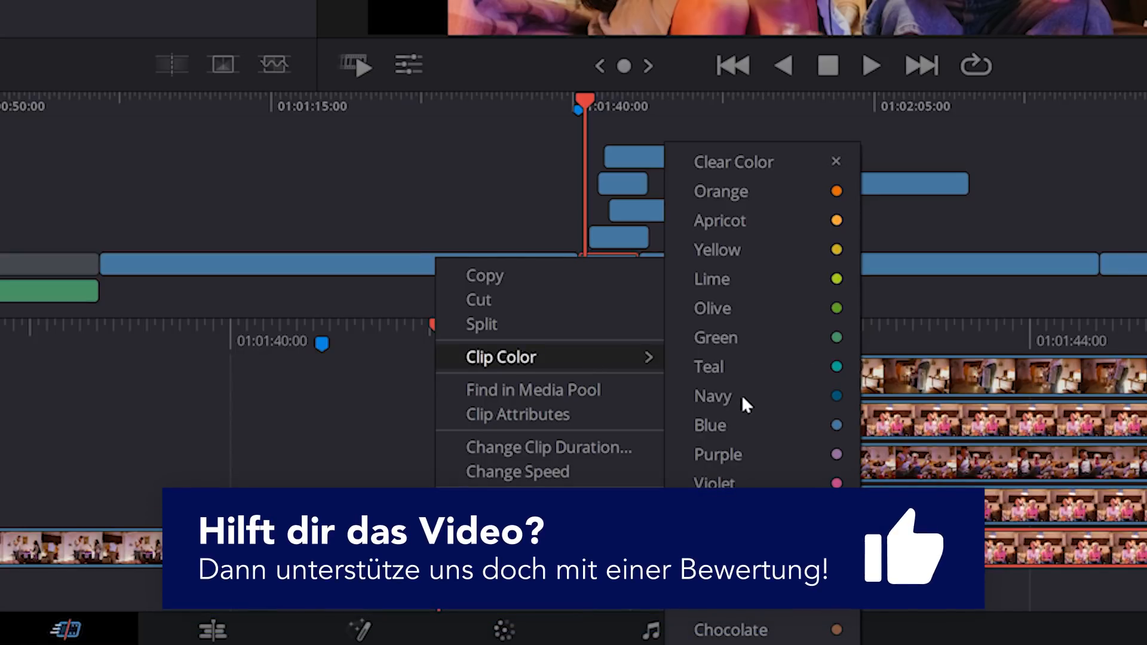
pyautogui.click(742, 279)
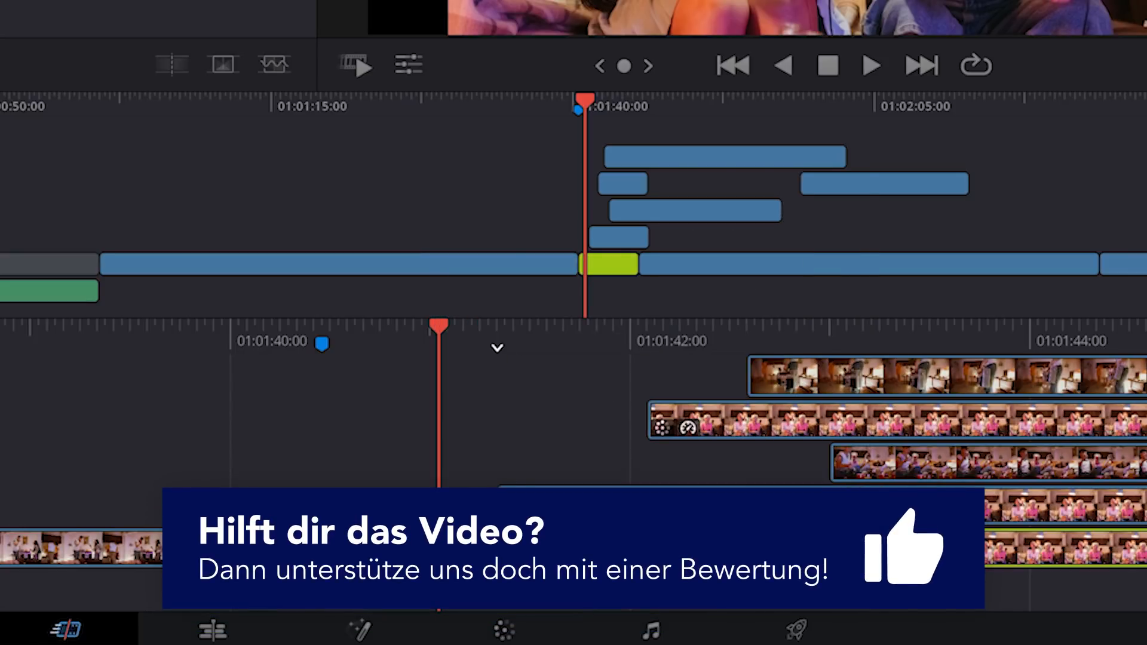
pyautogui.rightClick(476, 261)
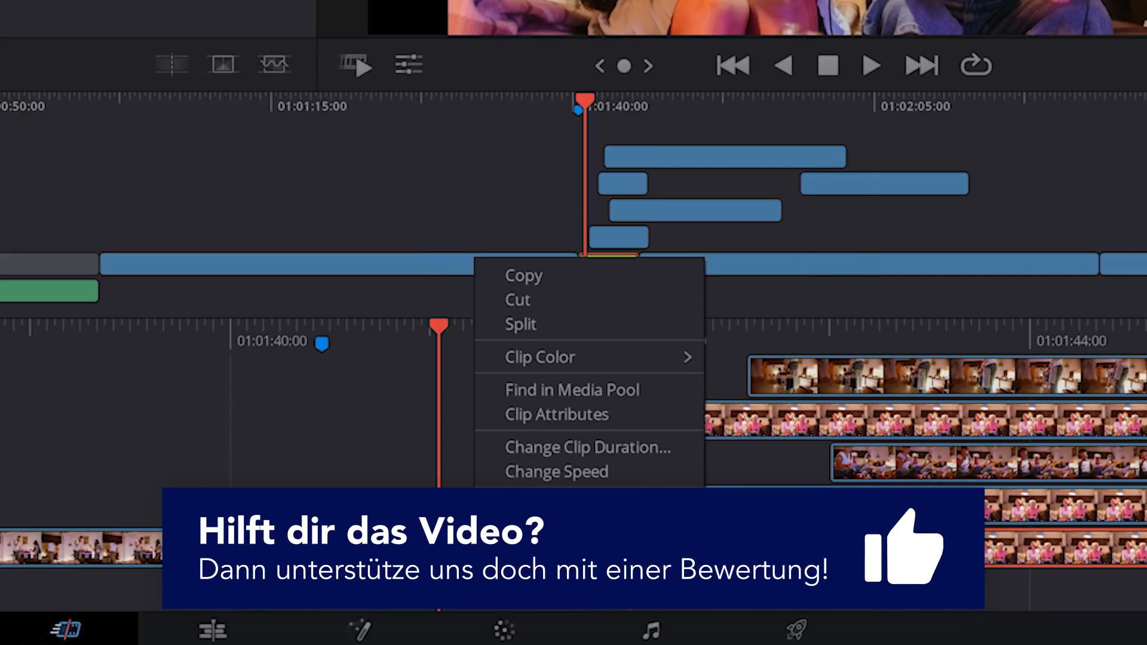
pyautogui.click(536, 299)
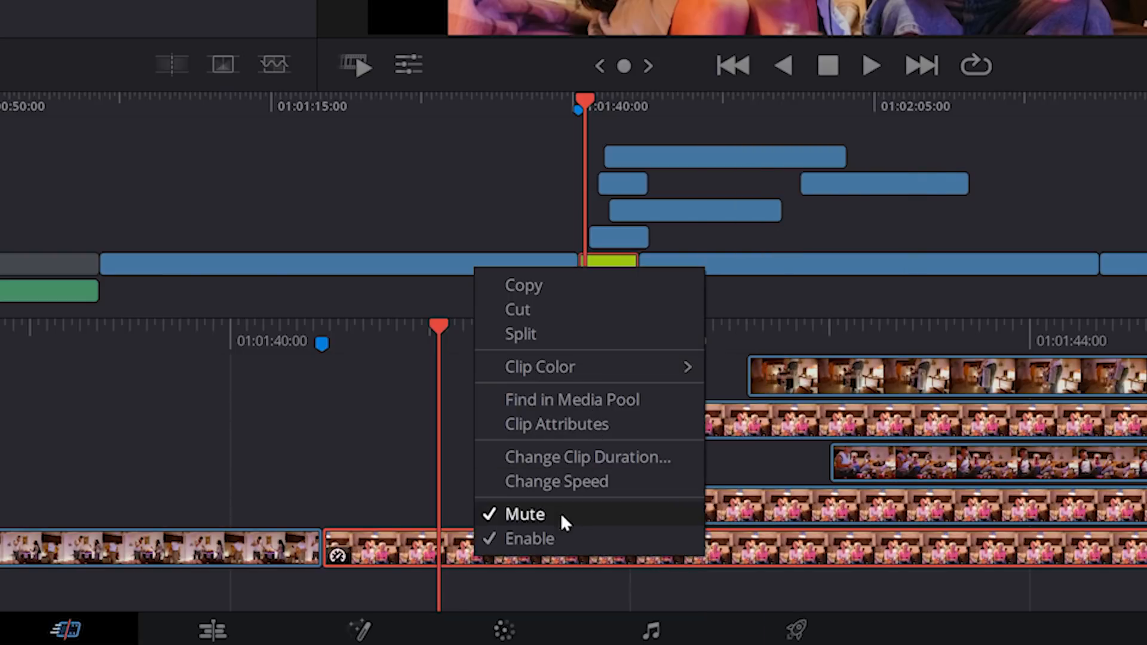
pyautogui.click(543, 286)
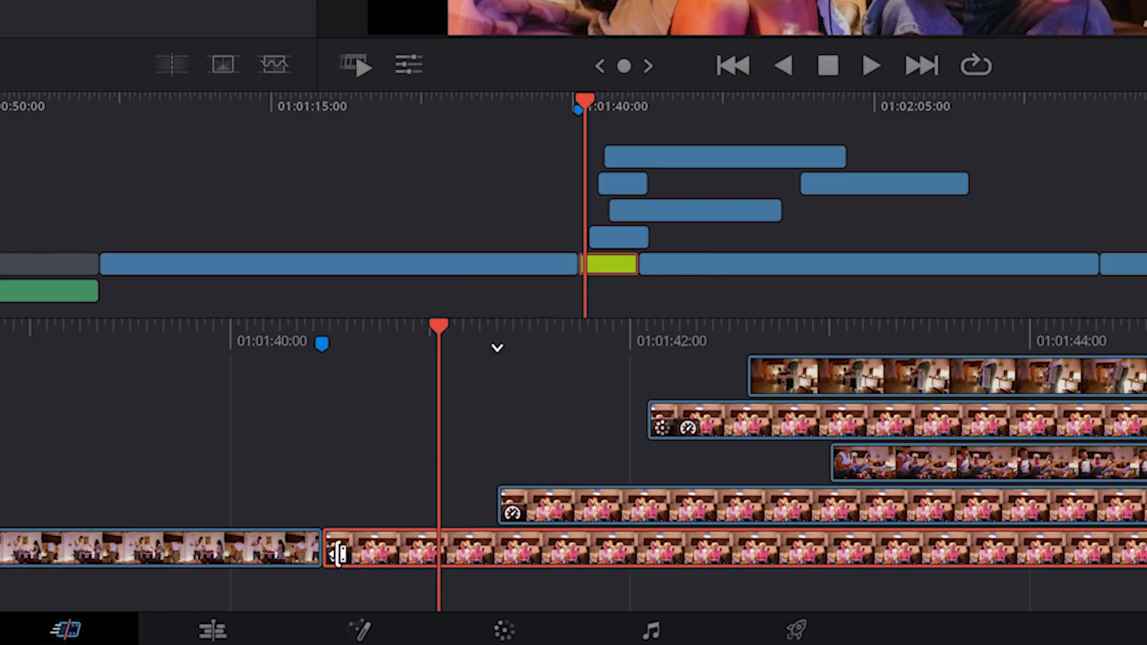
# Disable the lime gaming photo clip on track 1 and enable it again
pyautogui.rightClick(404, 558)
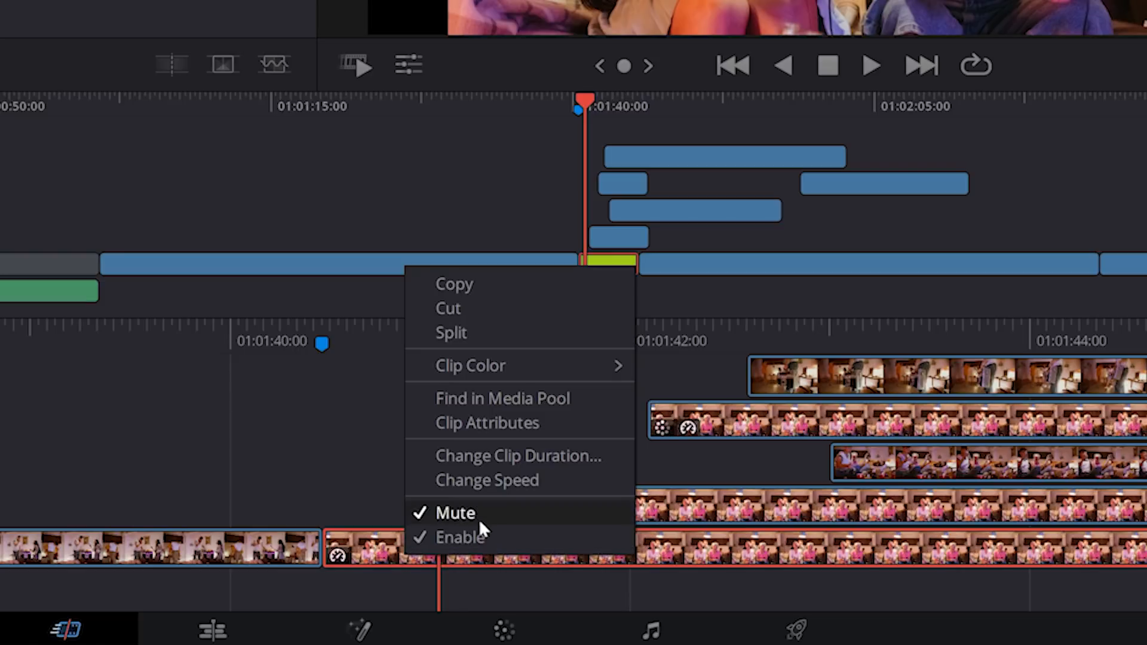
pyautogui.click(470, 535)
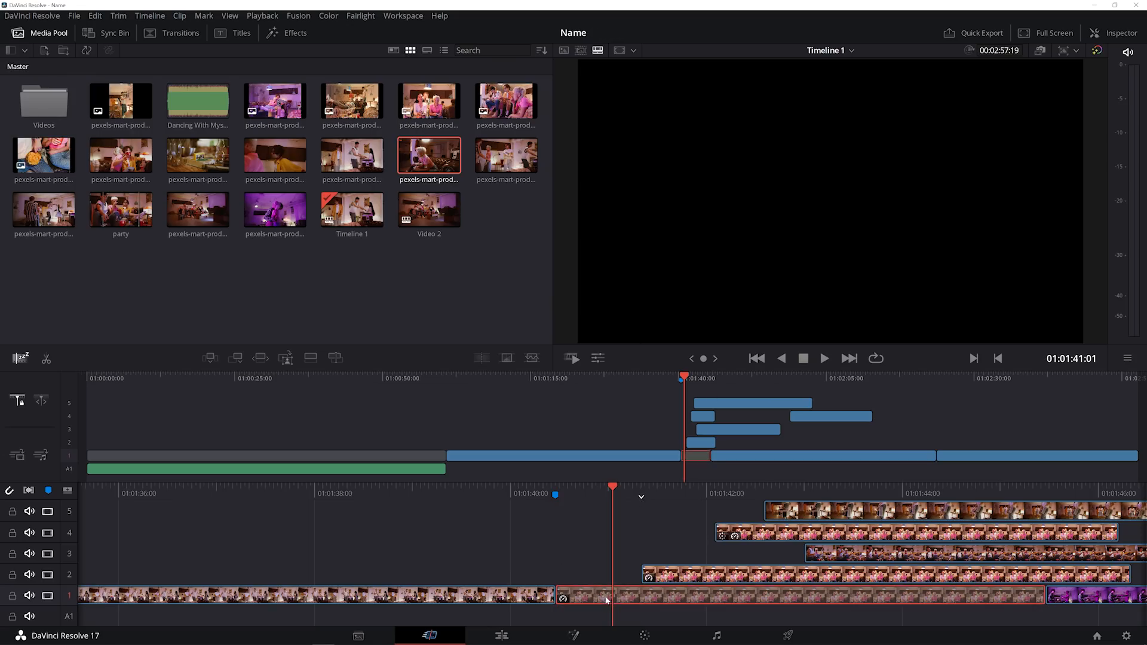
pyautogui.rightClick(618, 597)
pyautogui.click(642, 587)
# Change the duration of track 1's gaming photo clip to 00:00:03:00
pyautogui.rightClick(612, 599)
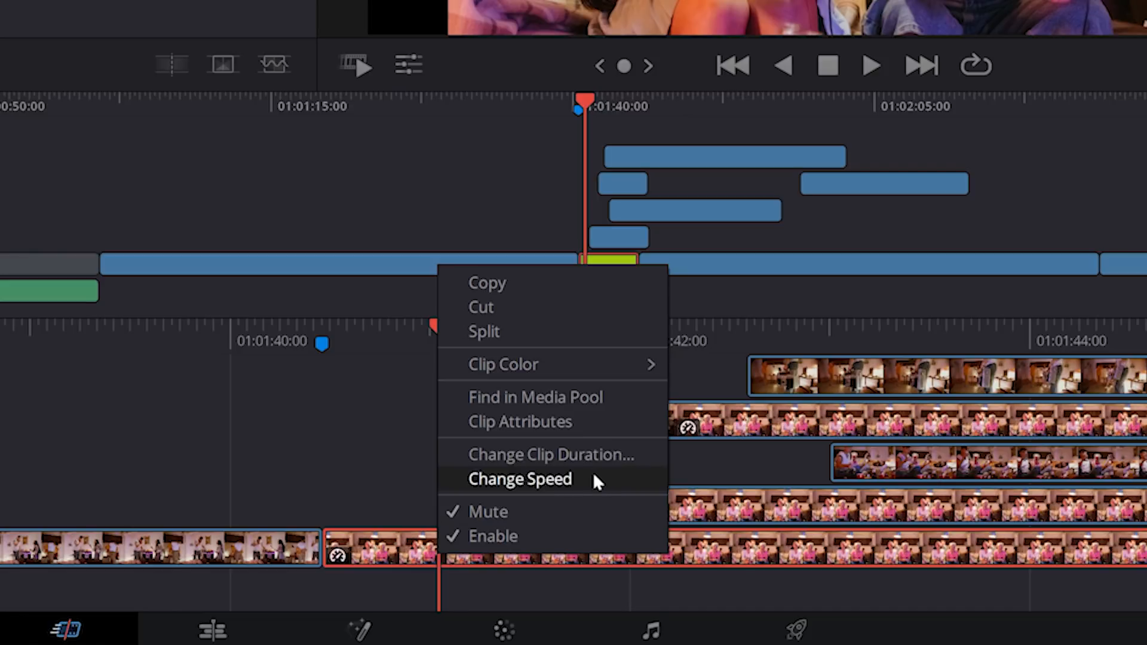
pyautogui.click(580, 457)
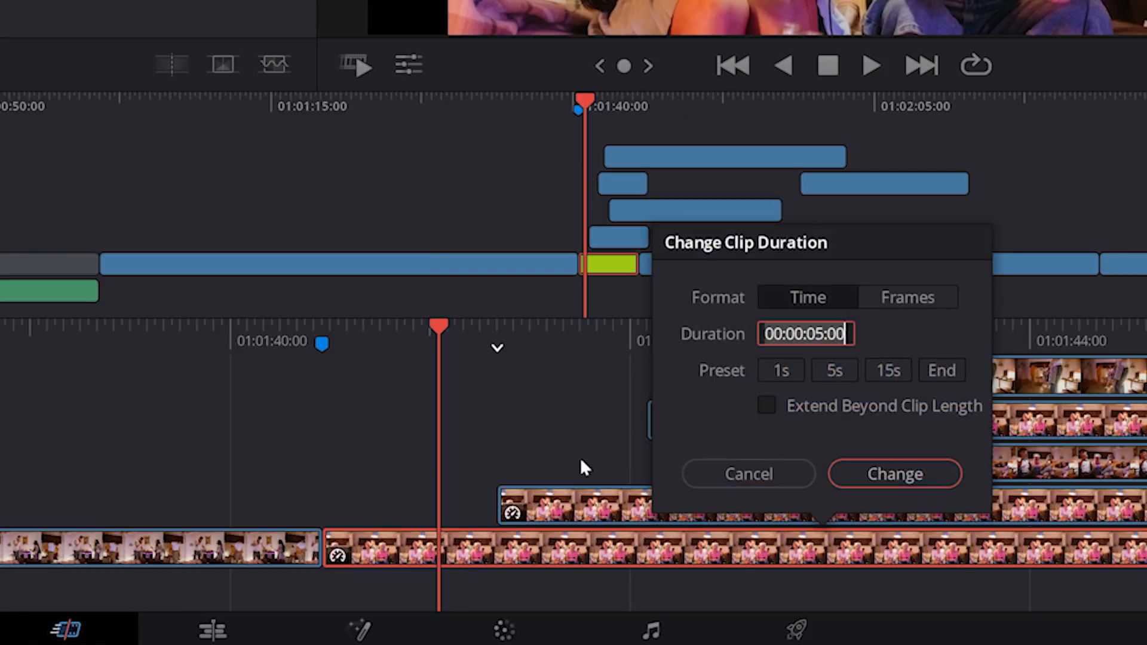
pyautogui.click(817, 333)
pyautogui.press('BackSpace')
pyautogui.write('3')
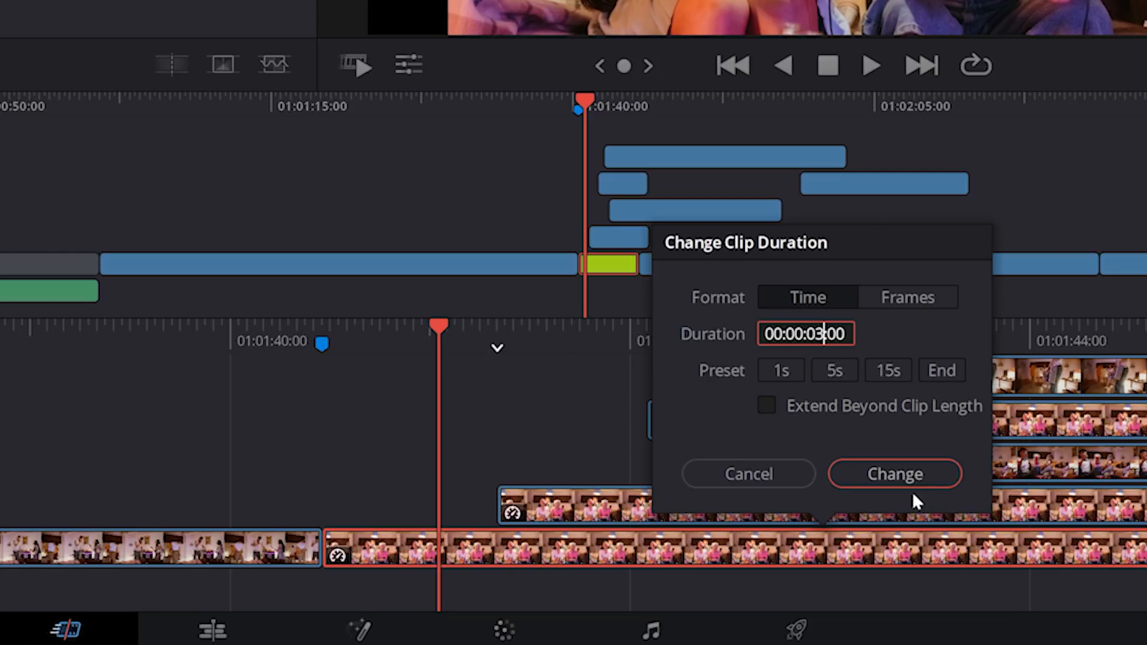
pyautogui.click(901, 473)
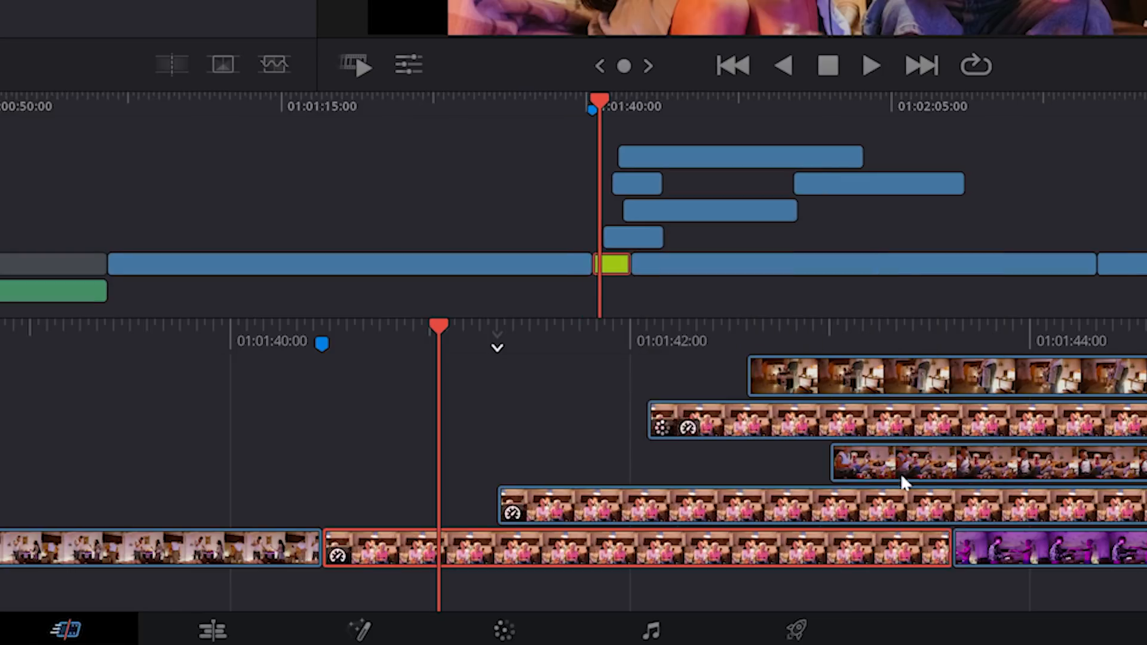
# Open the speed controls for track 1's gaming photo and try to change its speed value
pyautogui.rightClick(489, 541)
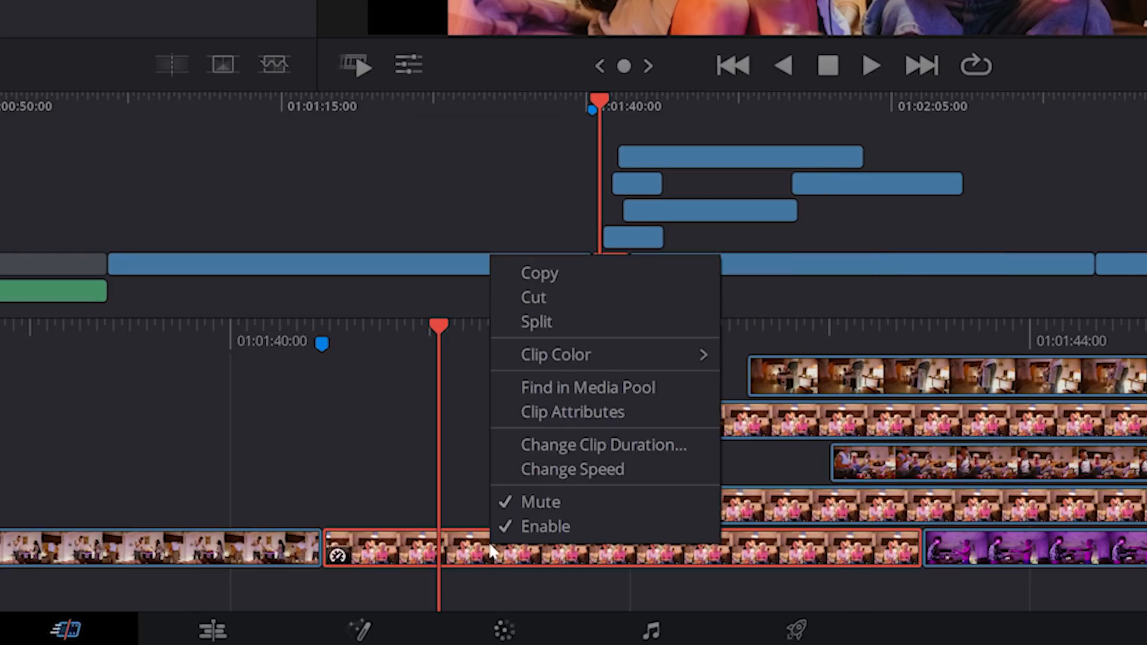
pyautogui.click(592, 468)
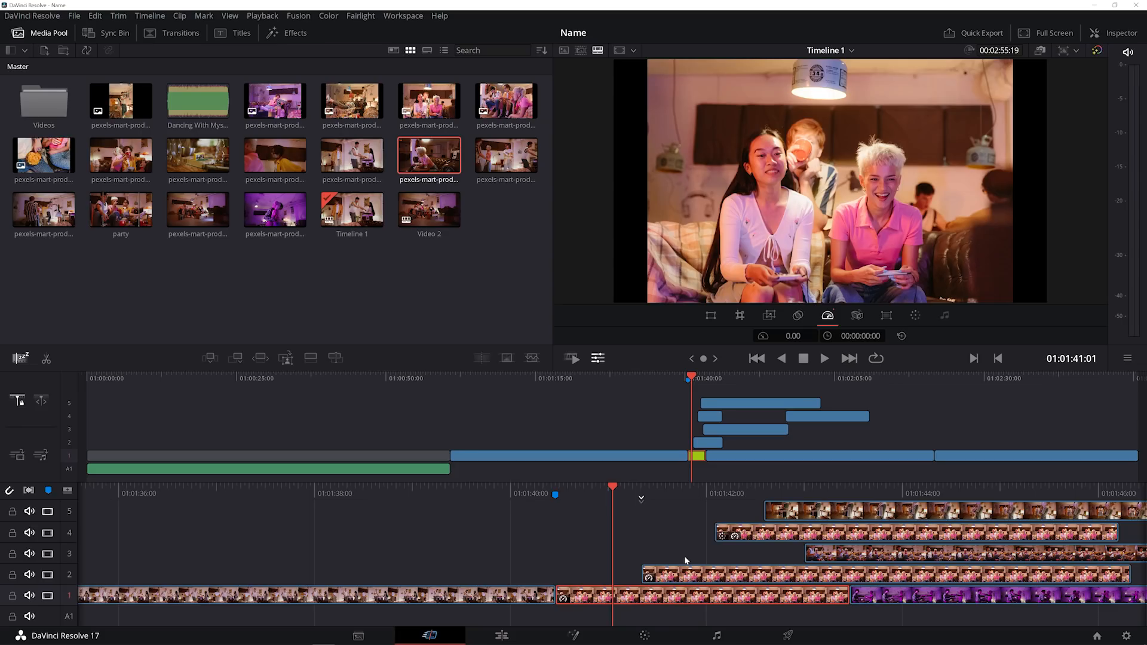
pyautogui.moveTo(789, 335)
pyautogui.mouseDown()
pyautogui.moveTo(820, 336)
pyautogui.moveTo(796, 335)
pyautogui.mouseUp()
# Examine the clip attributes of track 1's gaming photo across the Video, Audio, Timecode and Name settings
pyautogui.click(635, 595)
pyautogui.rightClick(637, 591)
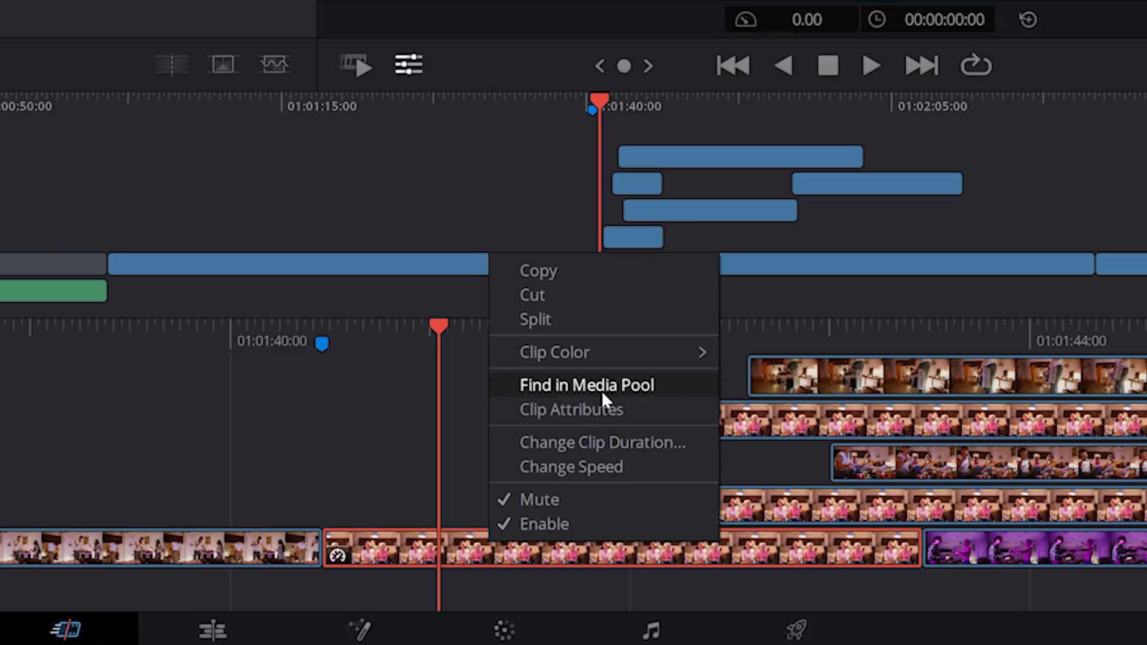
pyautogui.click(615, 410)
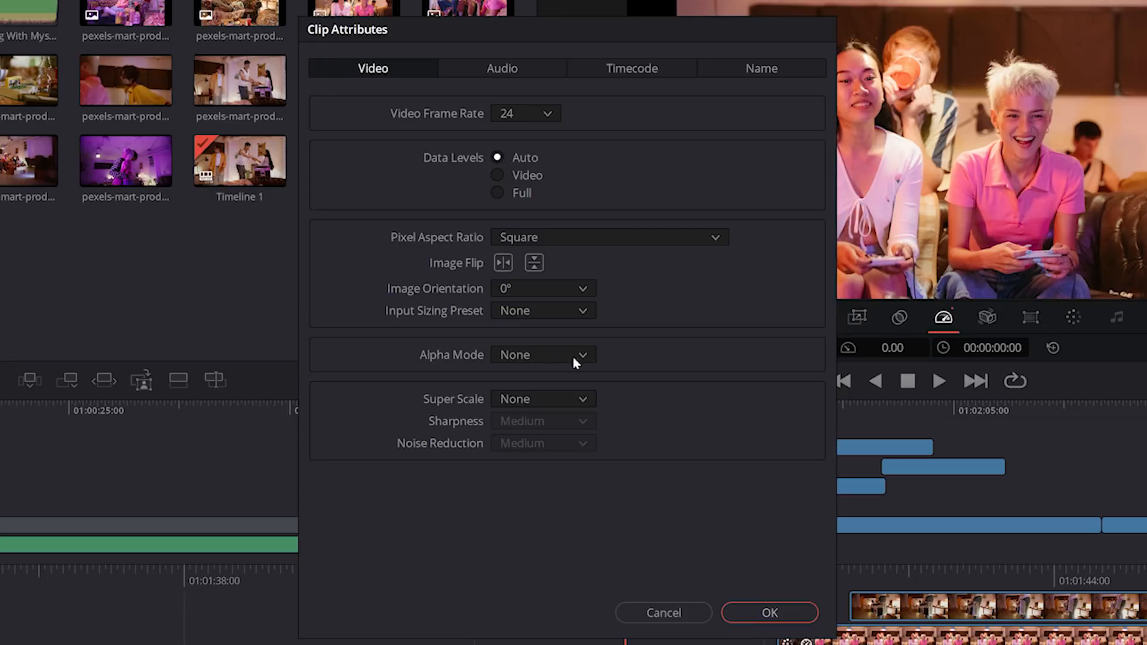
pyautogui.click(672, 70)
pyautogui.click(756, 69)
pyautogui.click(412, 71)
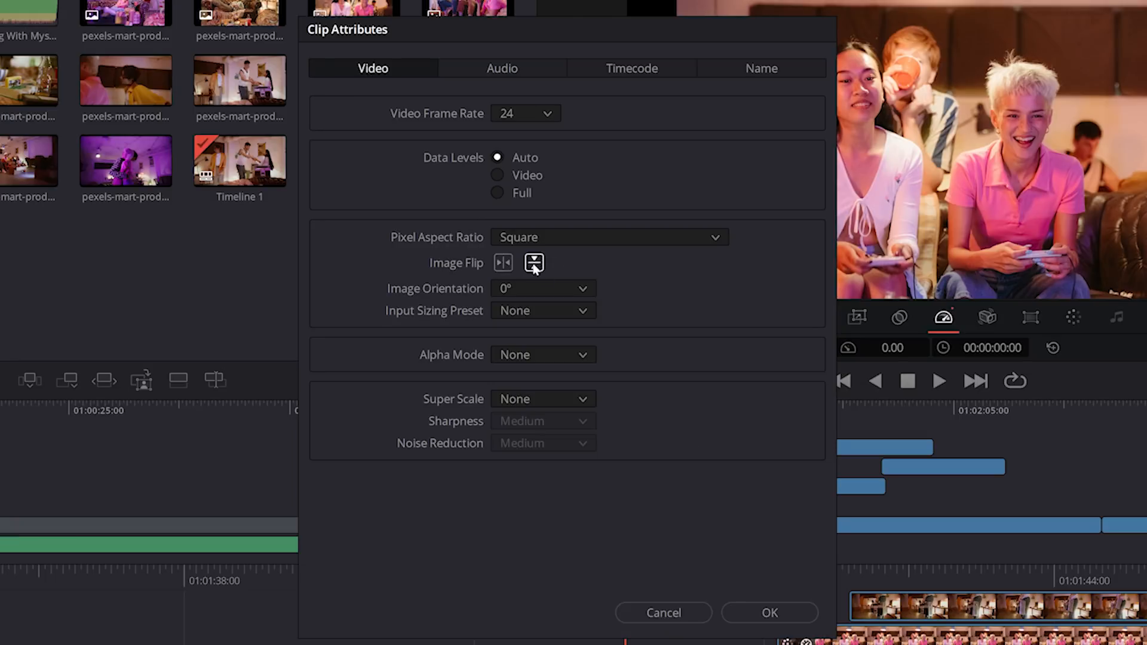
pyautogui.click(521, 65)
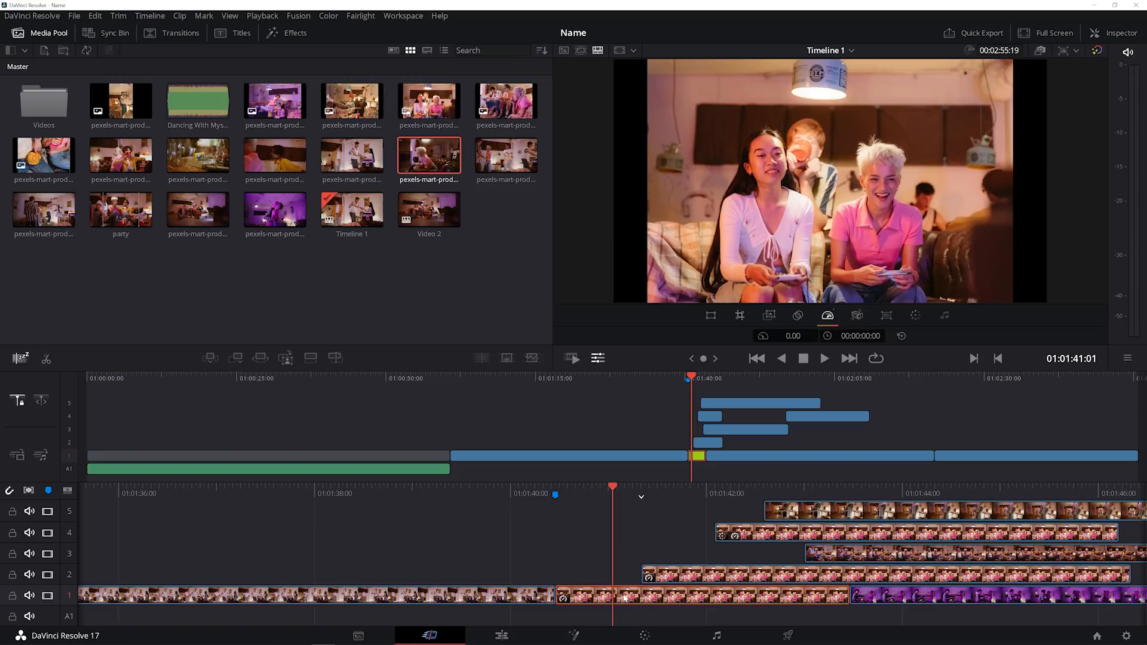
# Examine the options for the sixth clip of the media pool's second row, including its timeline Usage and Clip Color choices
pyautogui.rightClick(624, 597)
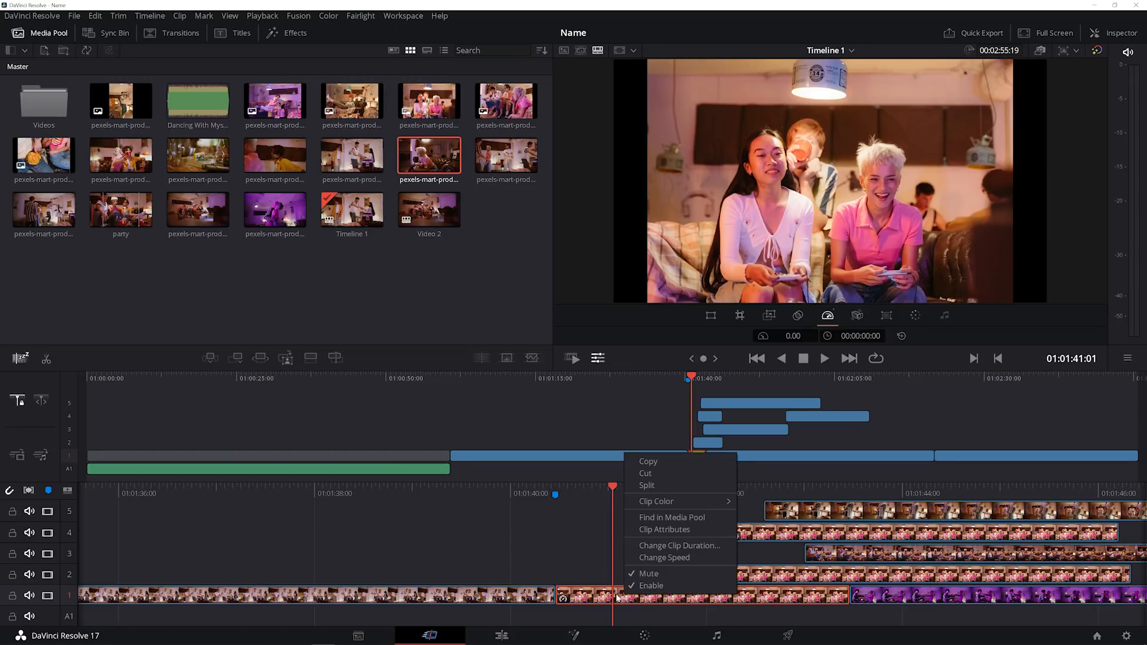
pyautogui.click(617, 598)
pyautogui.rightClick(427, 153)
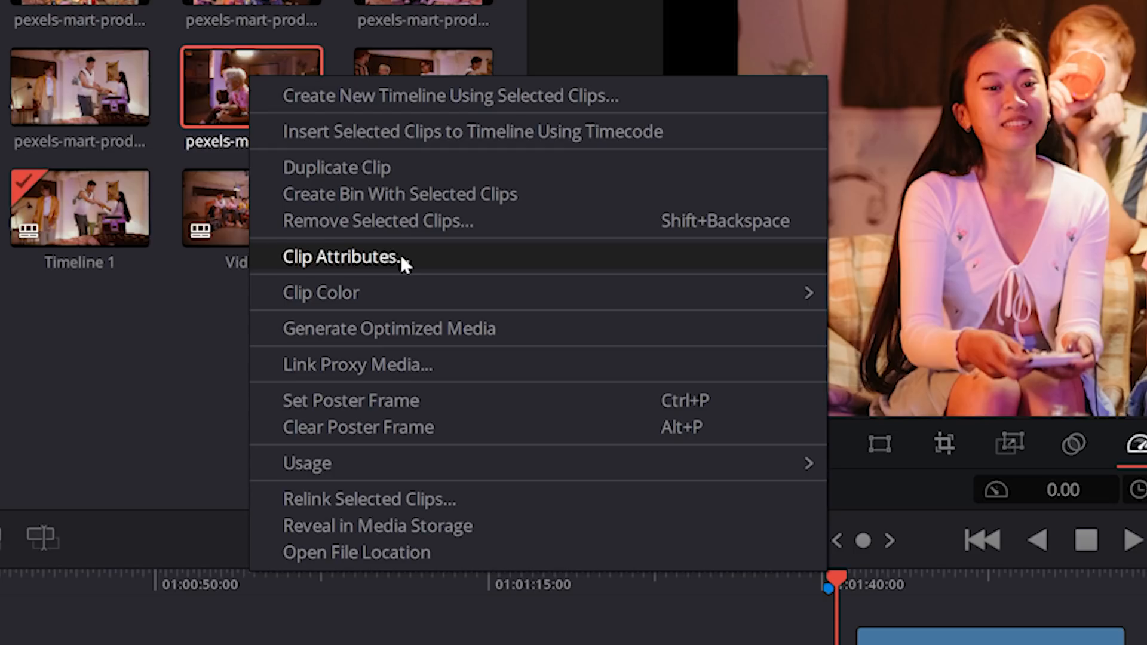
pyautogui.moveTo(366, 465)
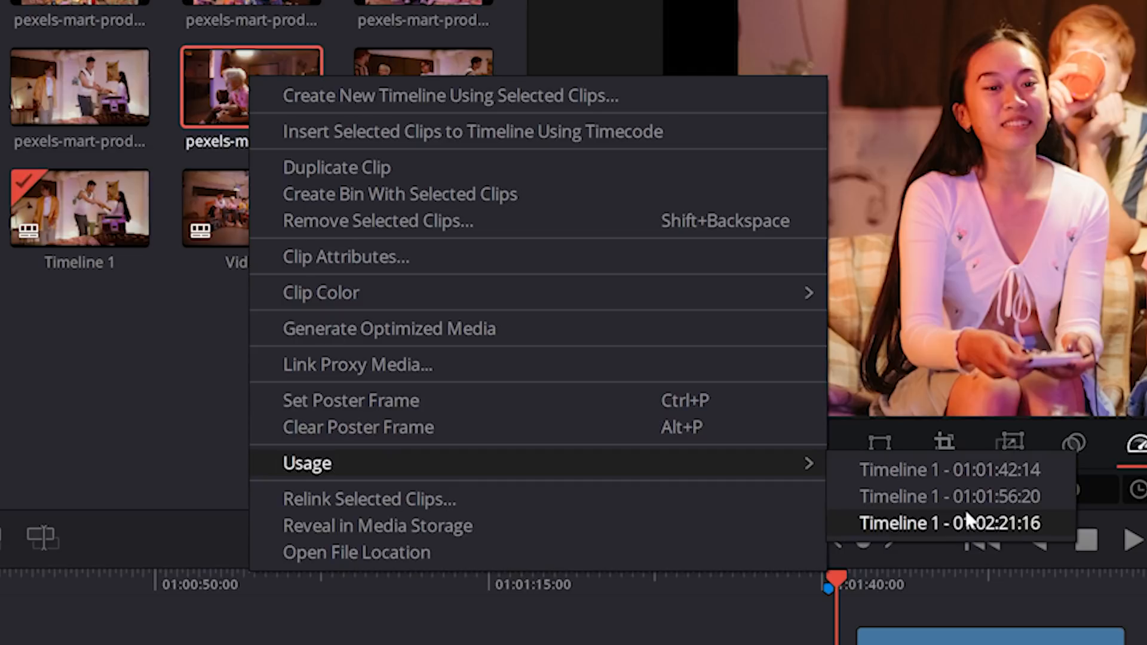
pyautogui.moveTo(382, 289)
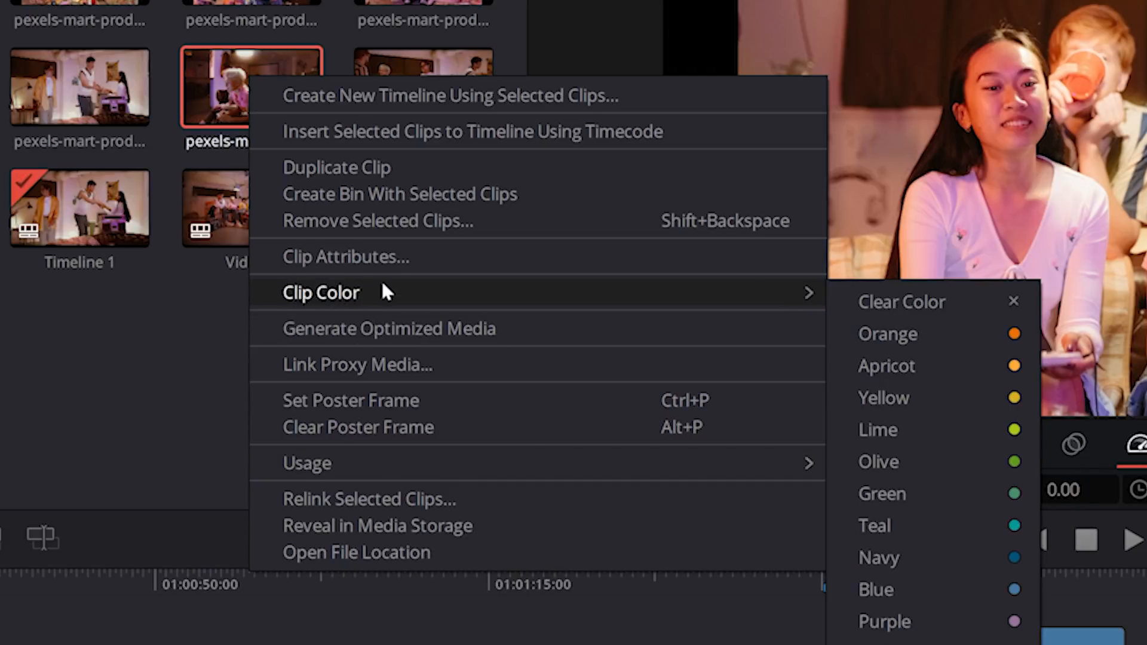
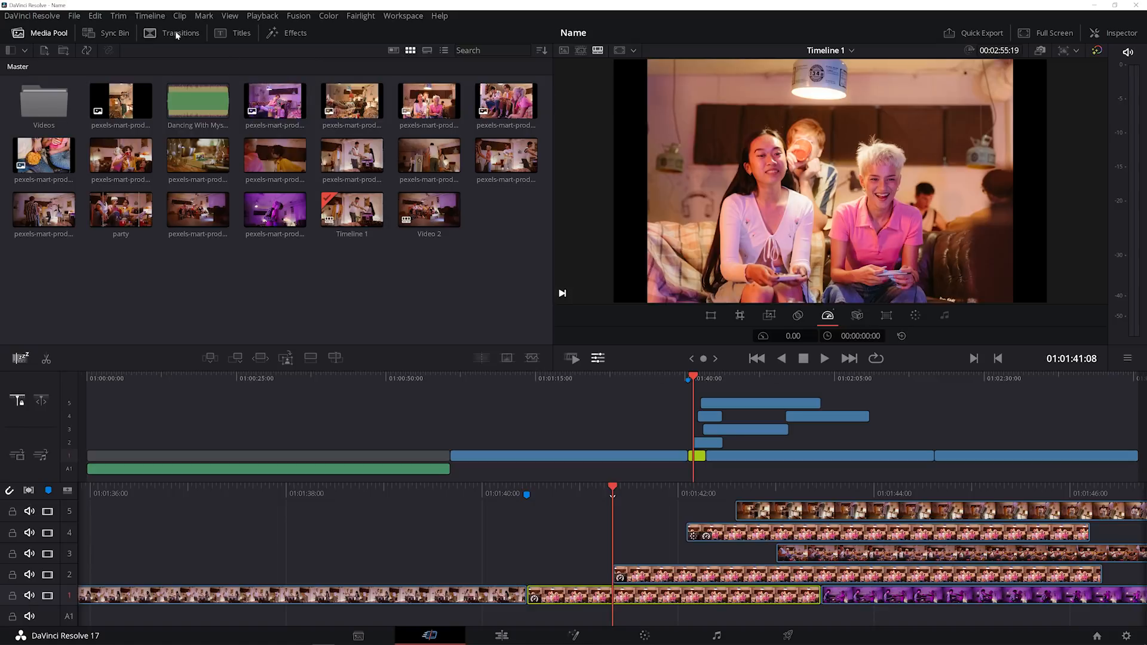
# Look through the Transitions, Titles and Effects libraries
pyautogui.click(175, 33)
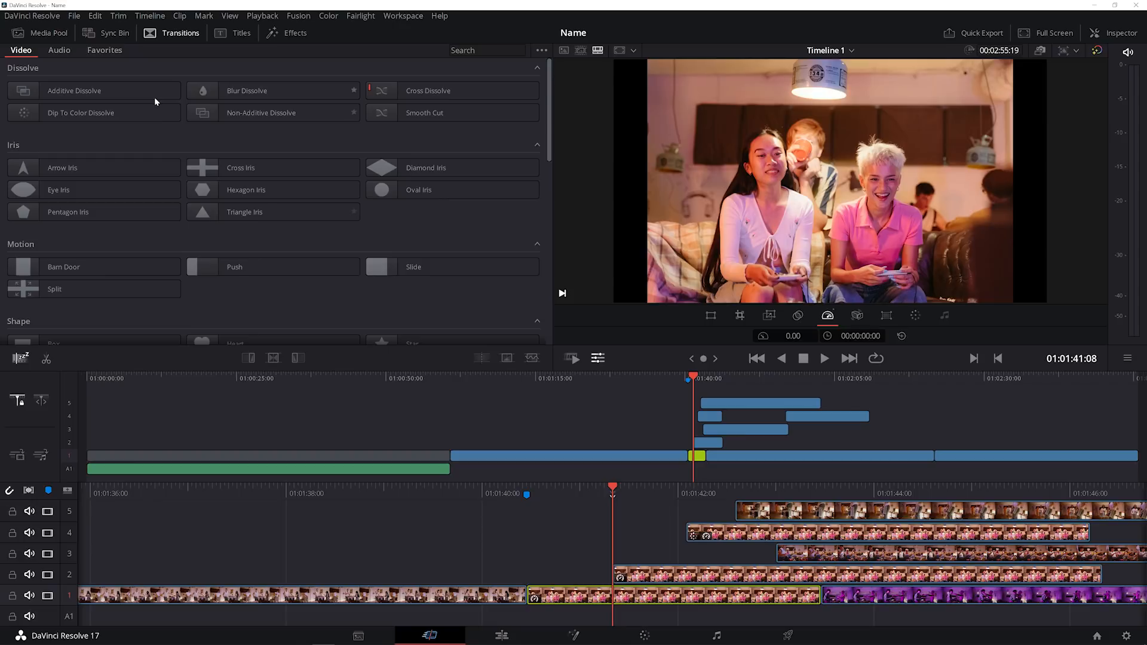
pyautogui.click(241, 34)
pyautogui.click(298, 33)
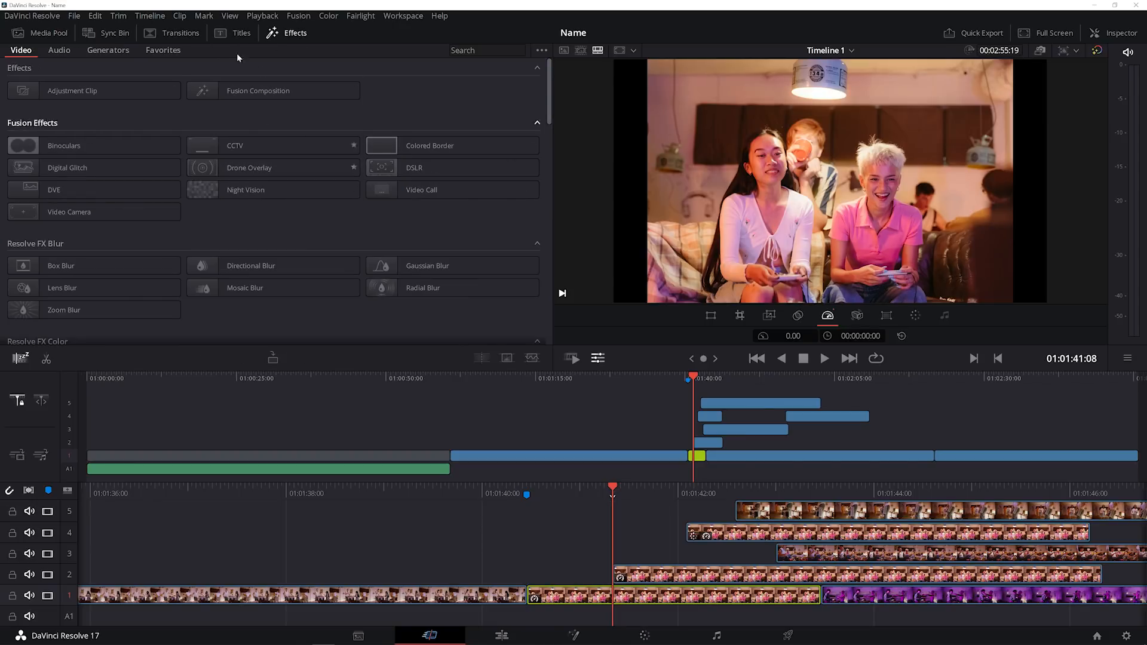
# Open the Transitions library and look over the Inspector settings of track 1's gaming photo
pyautogui.click(172, 34)
pyautogui.click(1111, 34)
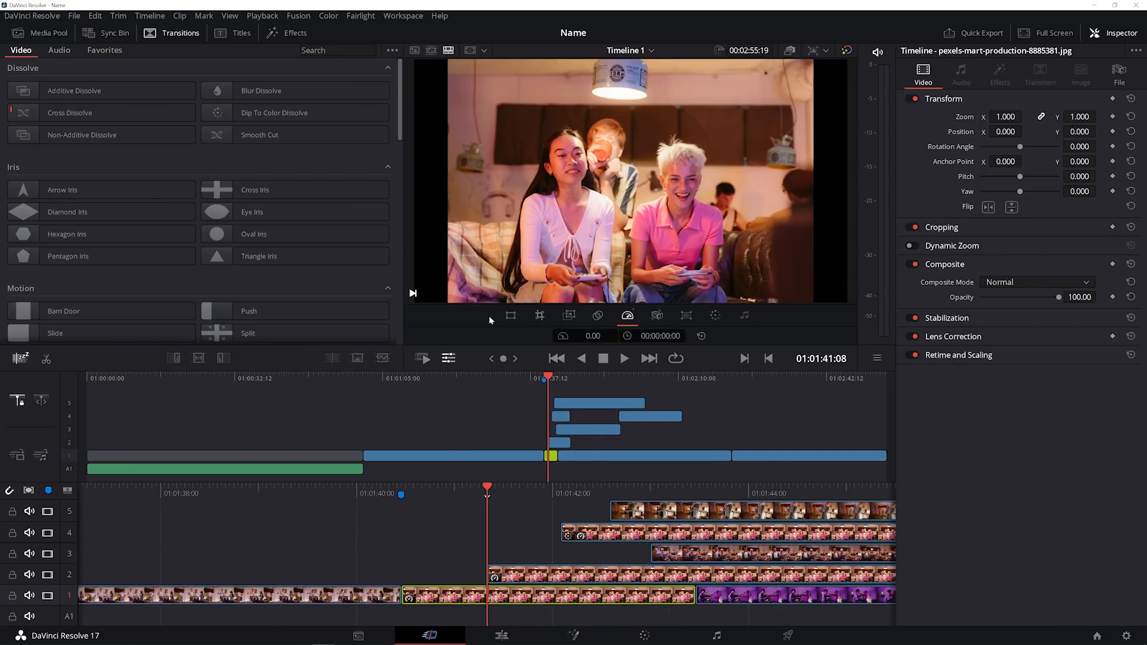
pyautogui.click(1116, 35)
pyautogui.click(663, 570)
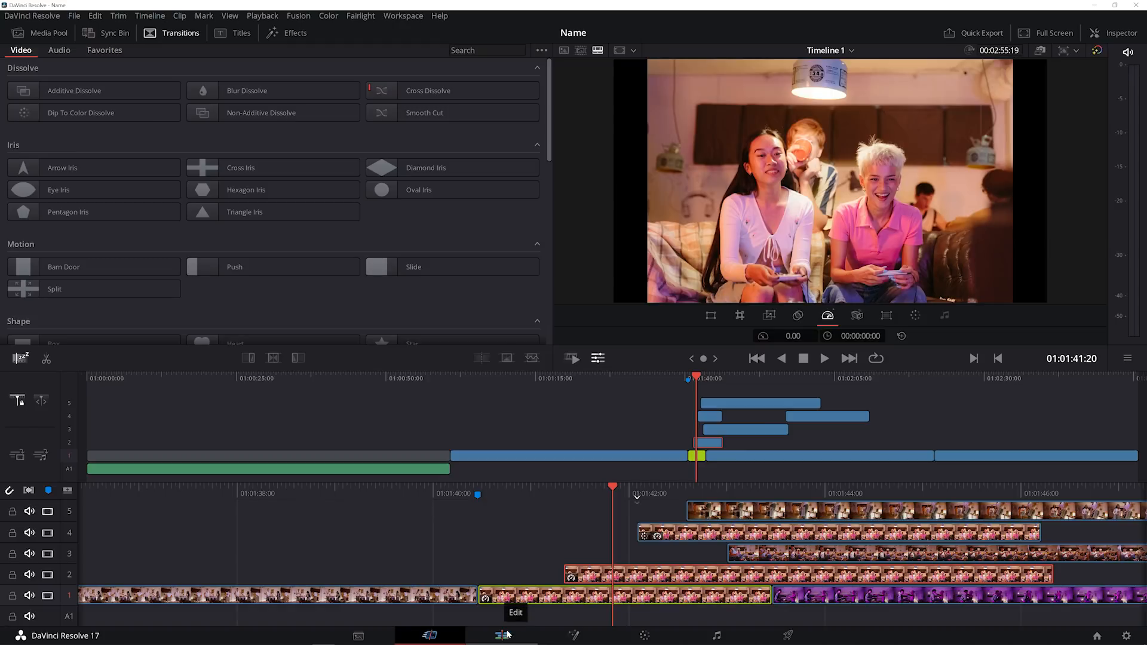
pyautogui.click(578, 543)
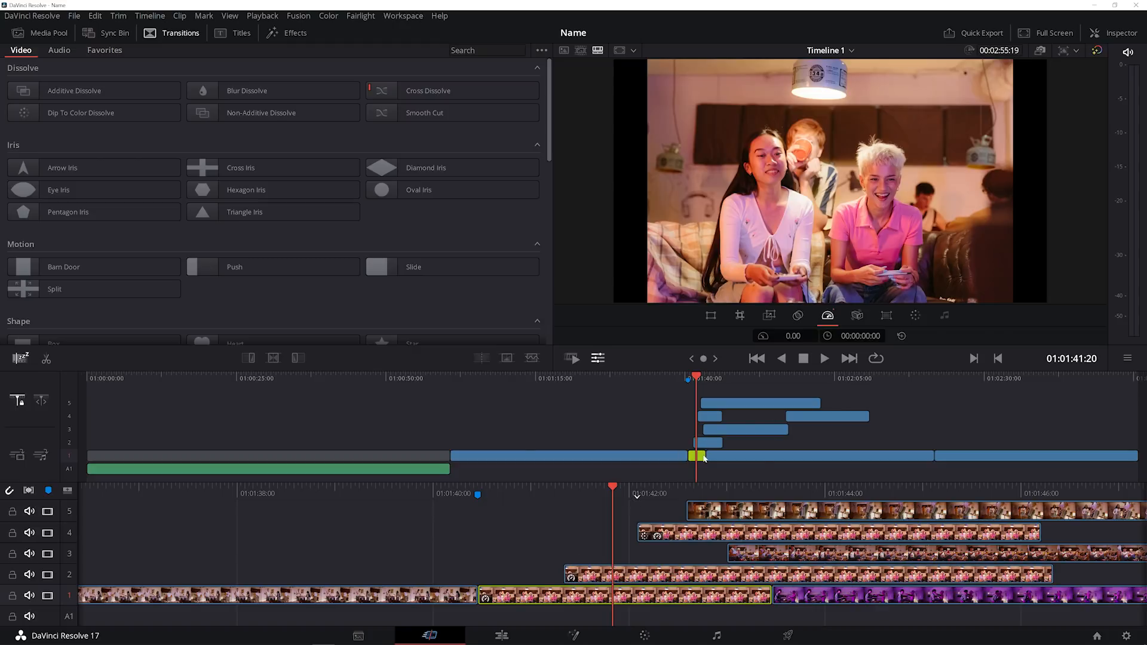
# Move the audio clip on track A1 so it starts together with the first video clip on track 1
pyautogui.moveTo(671, 479); pyautogui.dragTo(581, 478)
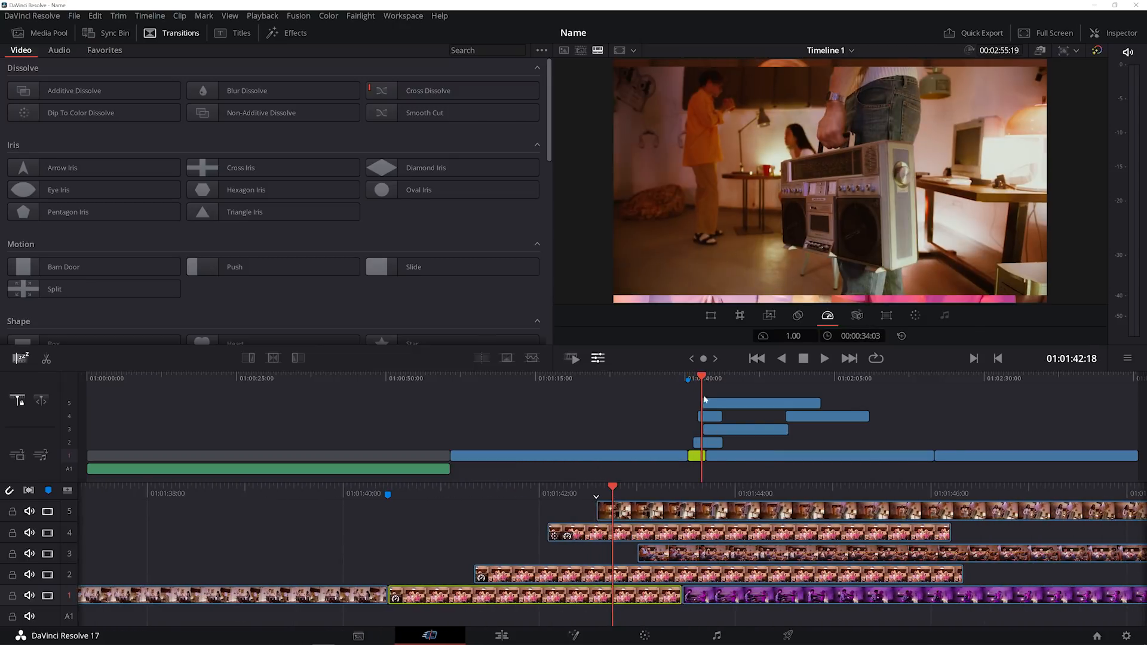
pyautogui.moveTo(680, 495); pyautogui.dragTo(706, 509)
pyautogui.moveTo(432, 472); pyautogui.dragTo(789, 463)
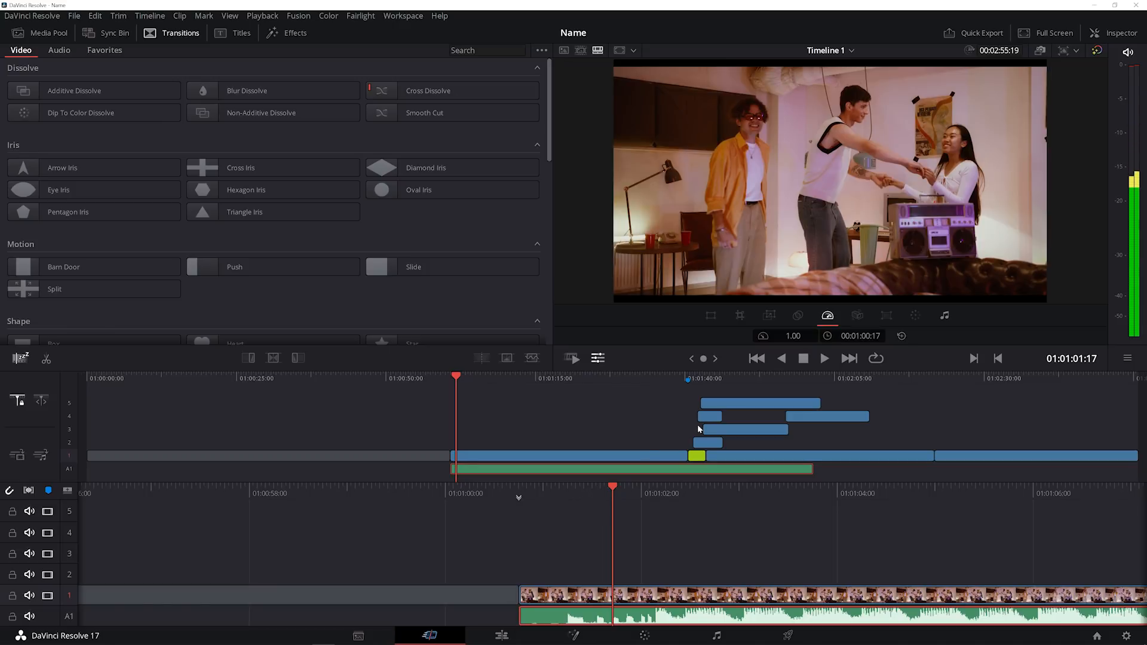
pyautogui.click(313, 398)
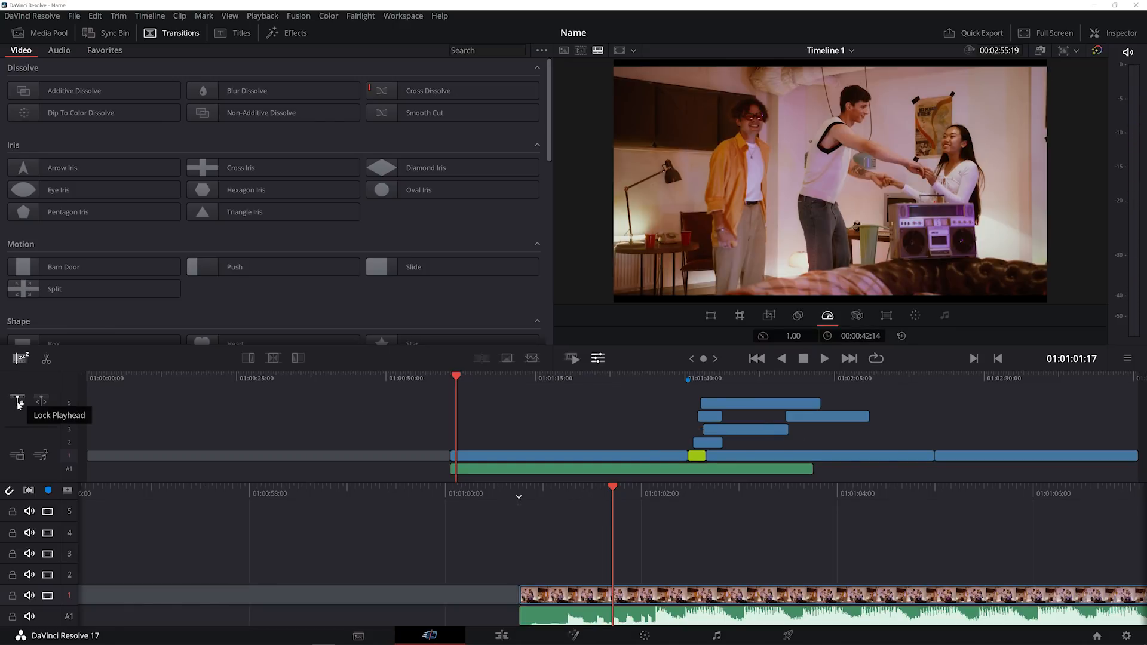
# Switch the timeline to a free playhead, scrub it slightly forward, and lock the playhead again
pyautogui.click(41, 400)
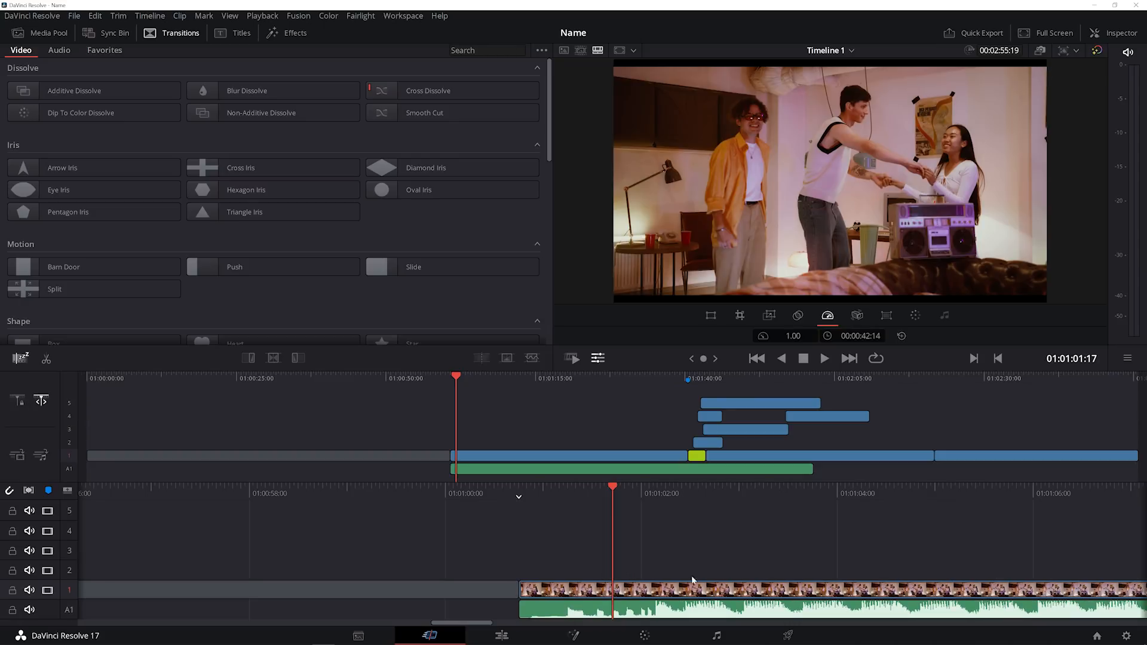
pyautogui.moveTo(614, 488); pyautogui.dragTo(701, 495)
pyautogui.click(18, 400)
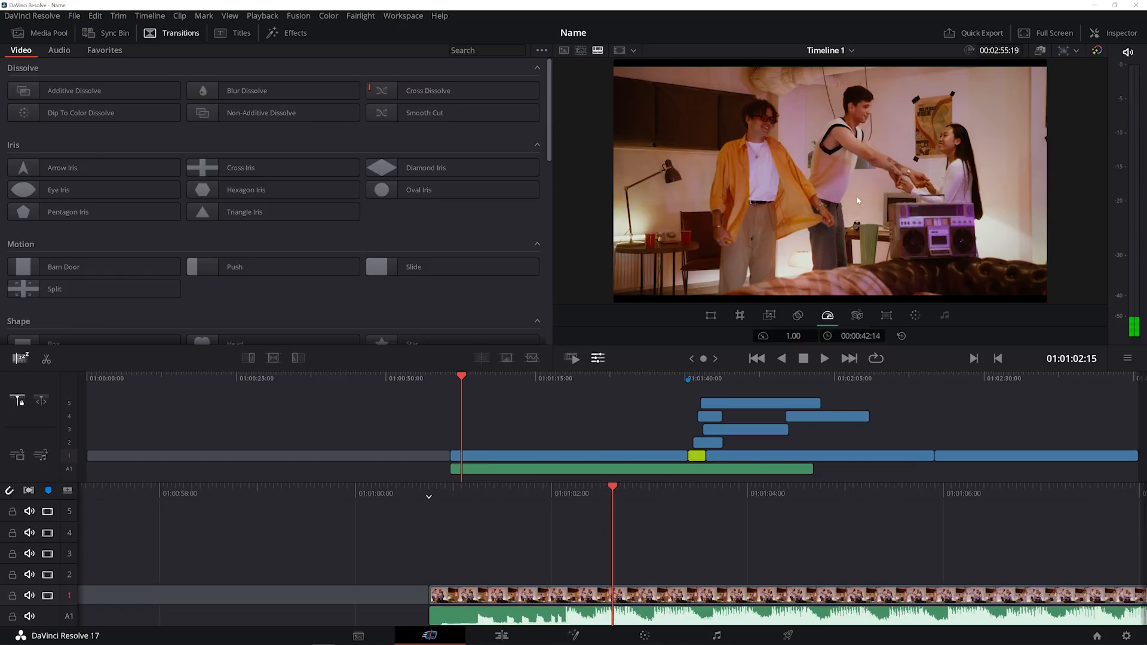
# Play Timeline 1 forward and in reverse from around 01:01:02, stopping each playback
pyautogui.click(823, 358)
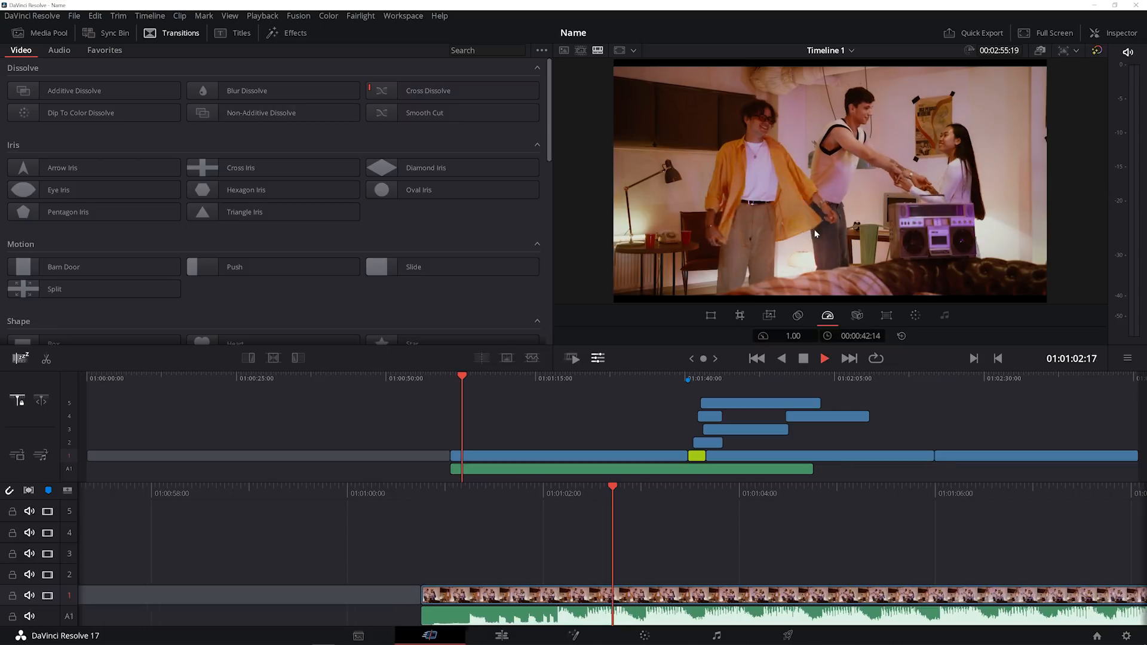
pyautogui.click(824, 358)
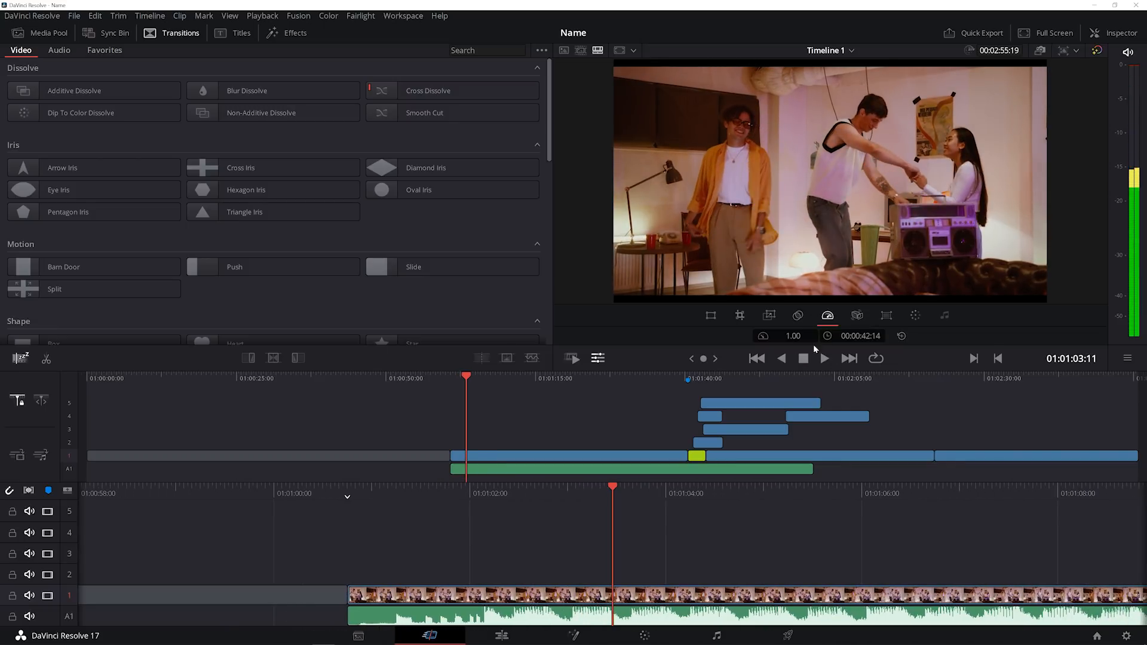
pyautogui.click(824, 358)
pyautogui.click(803, 357)
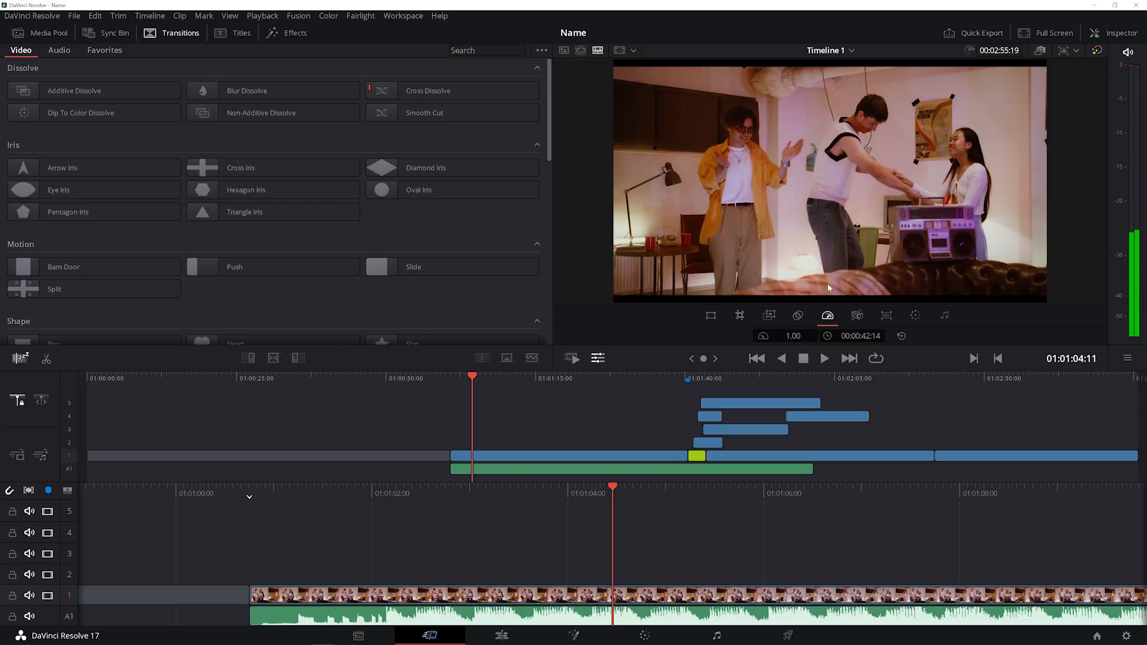
pyautogui.click(782, 357)
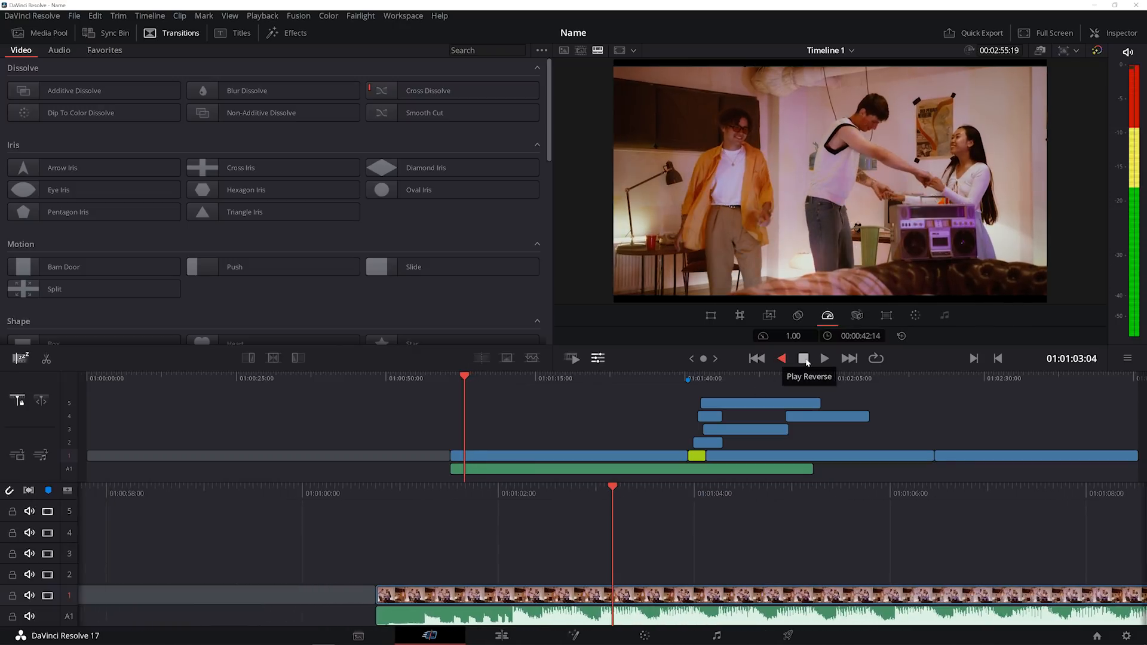
pyautogui.click(803, 358)
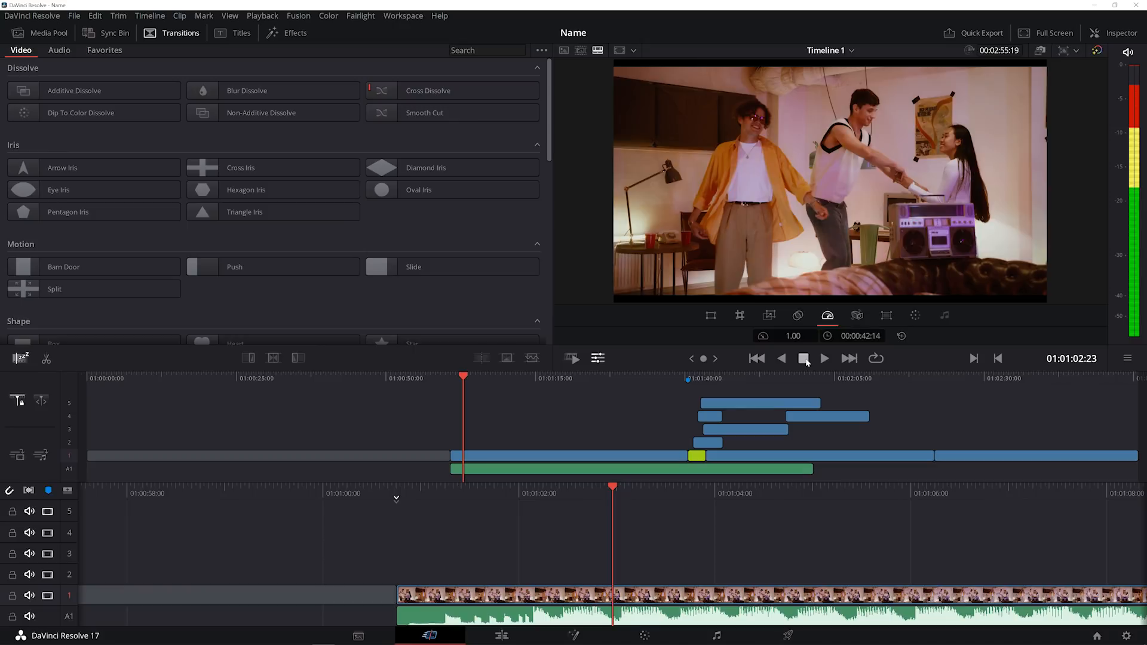
# Try the next-edit jumps, jog control and loop toggle on Timeline 1, moving the playhead to 01:01:42:10
pyautogui.click(849, 358)
pyautogui.click(850, 358)
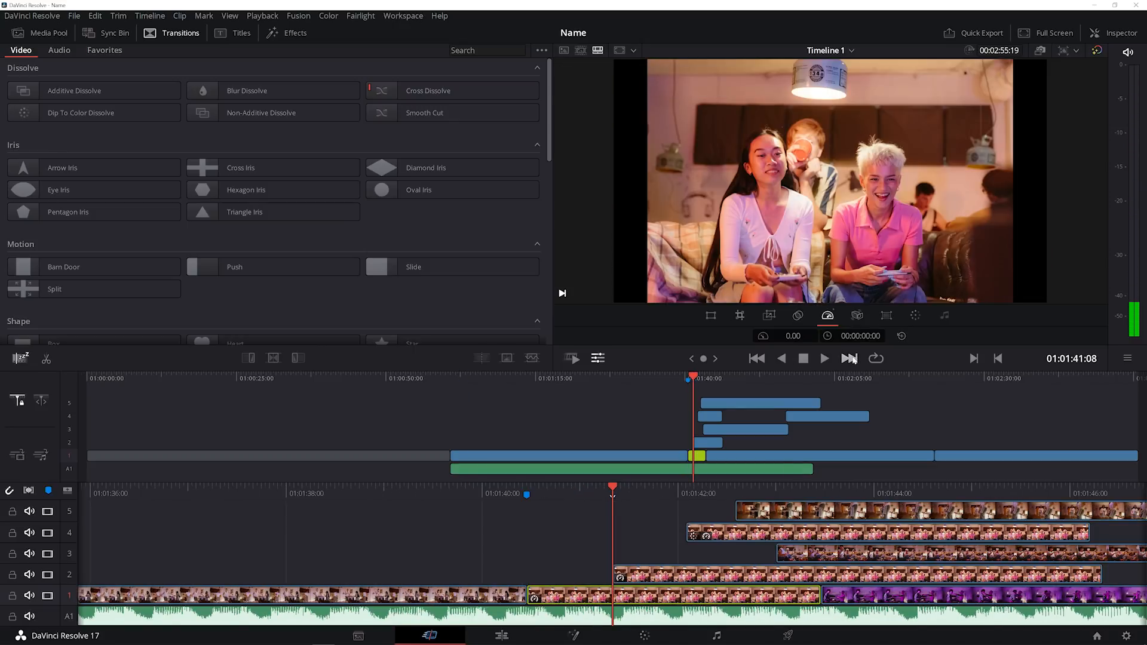
pyautogui.click(850, 358)
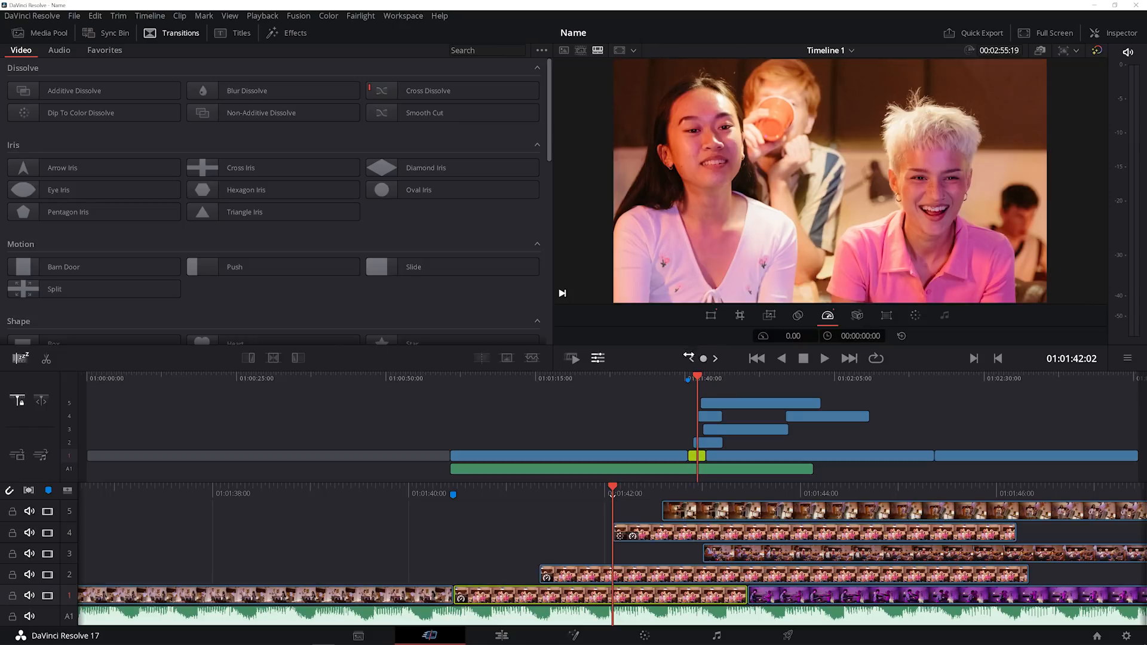
pyautogui.press('space')
pyautogui.moveTo(723, 360); pyautogui.dragTo(717, 360)
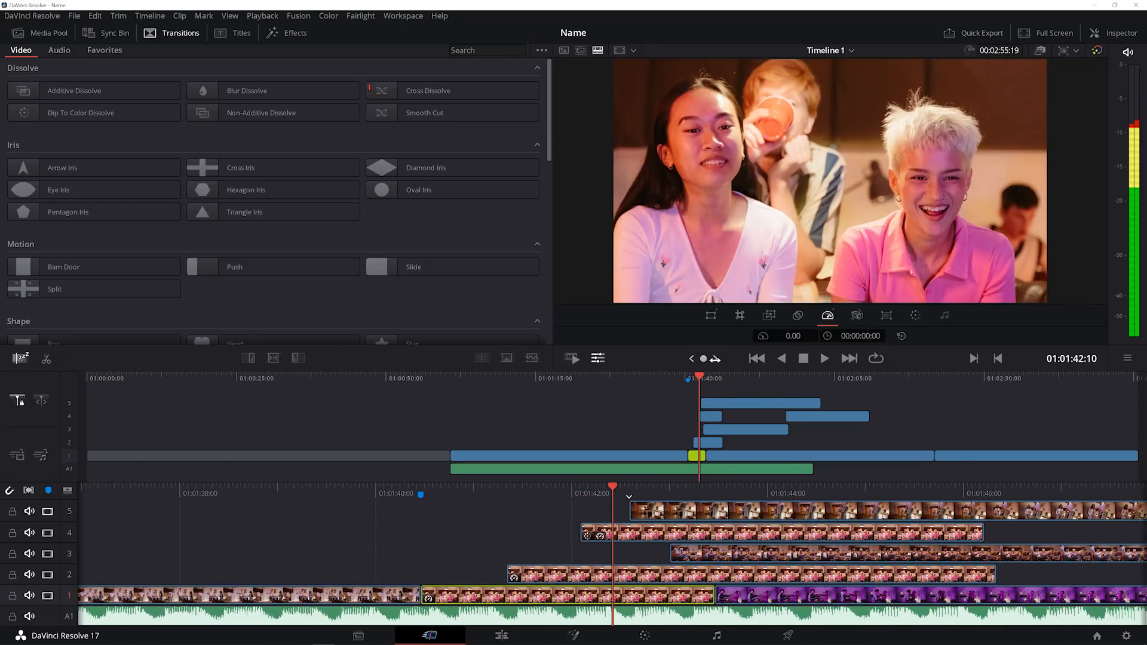
pyautogui.click(882, 359)
pyautogui.click(882, 361)
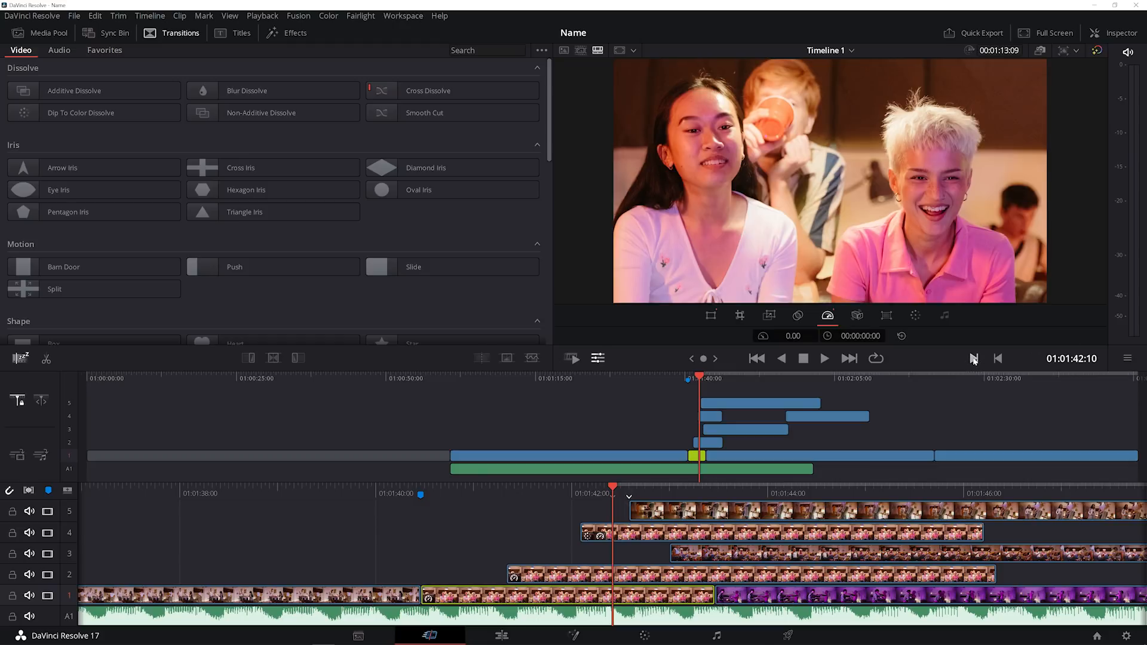
# Mark an In and Out range of 00:00:07:13 starting at track 1's gaming photo, and play part of it
pyautogui.press('space')
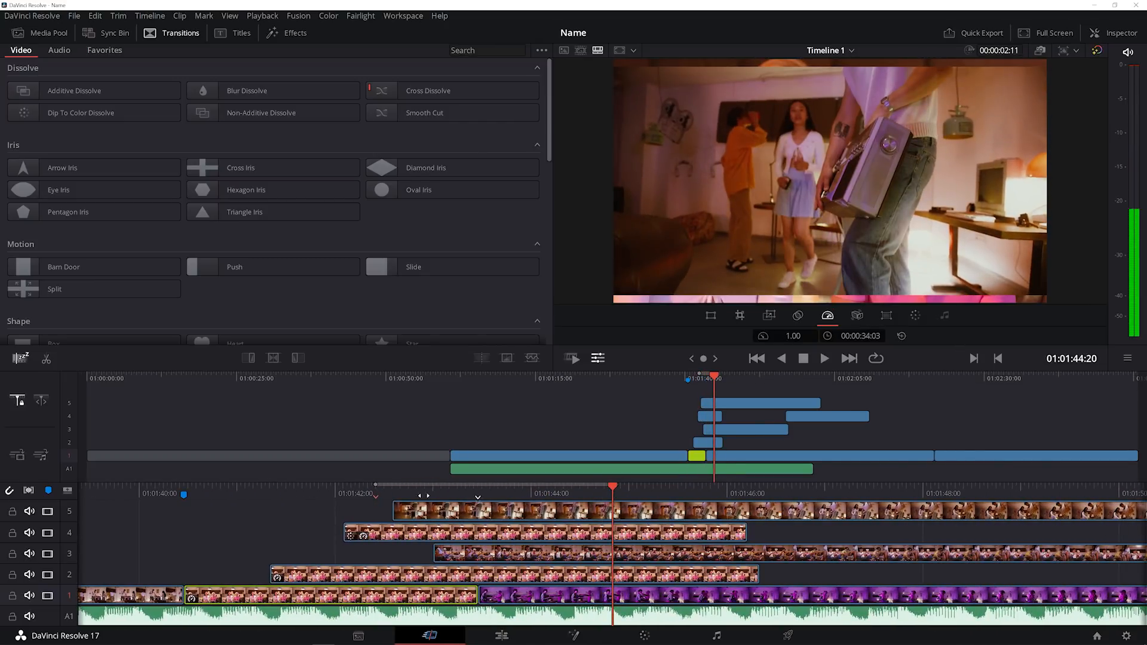
pyautogui.moveTo(380, 483); pyautogui.dragTo(179, 487)
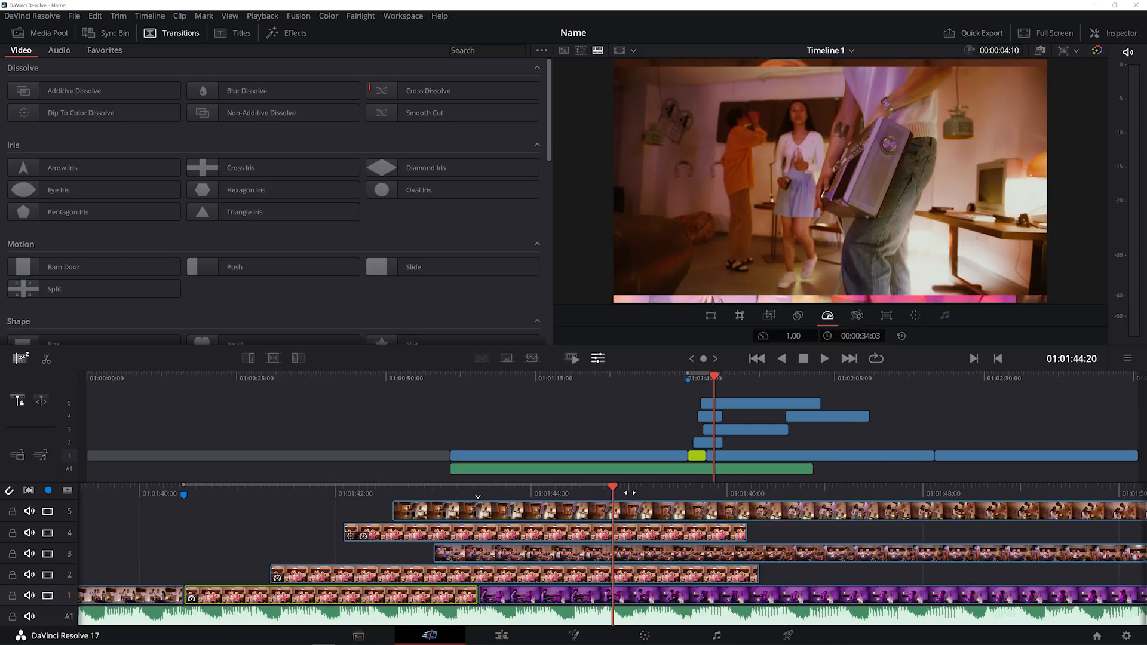
pyautogui.moveTo(182, 486); pyautogui.dragTo(269, 485)
pyautogui.moveTo(1056, 496); pyautogui.dragTo(1004, 492)
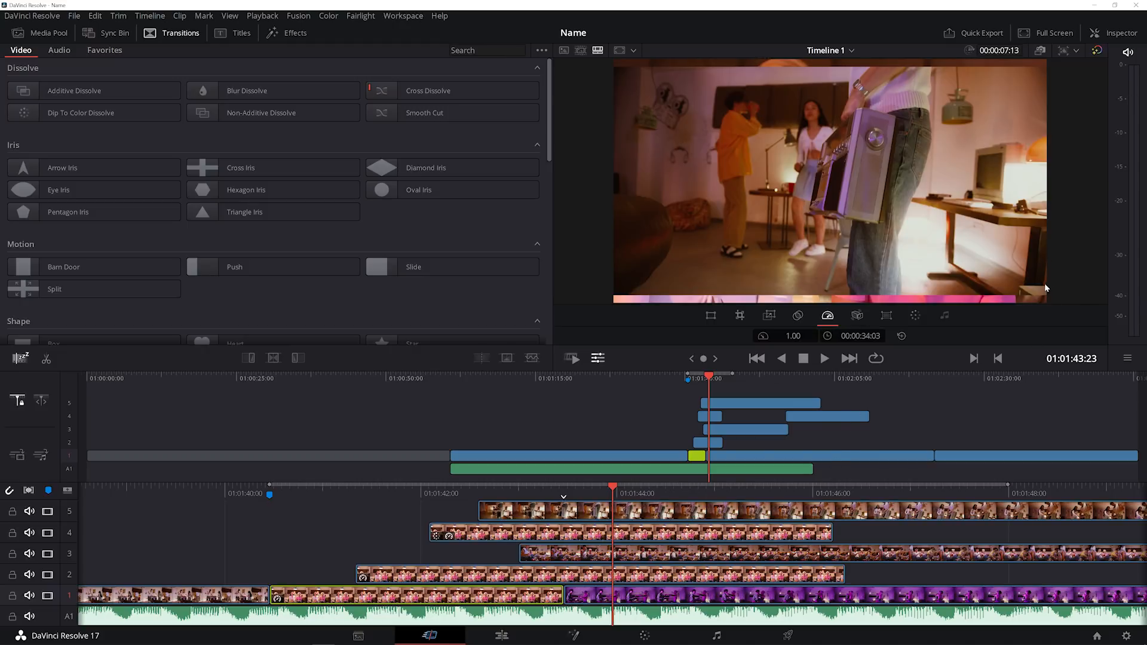
pyautogui.press('space')
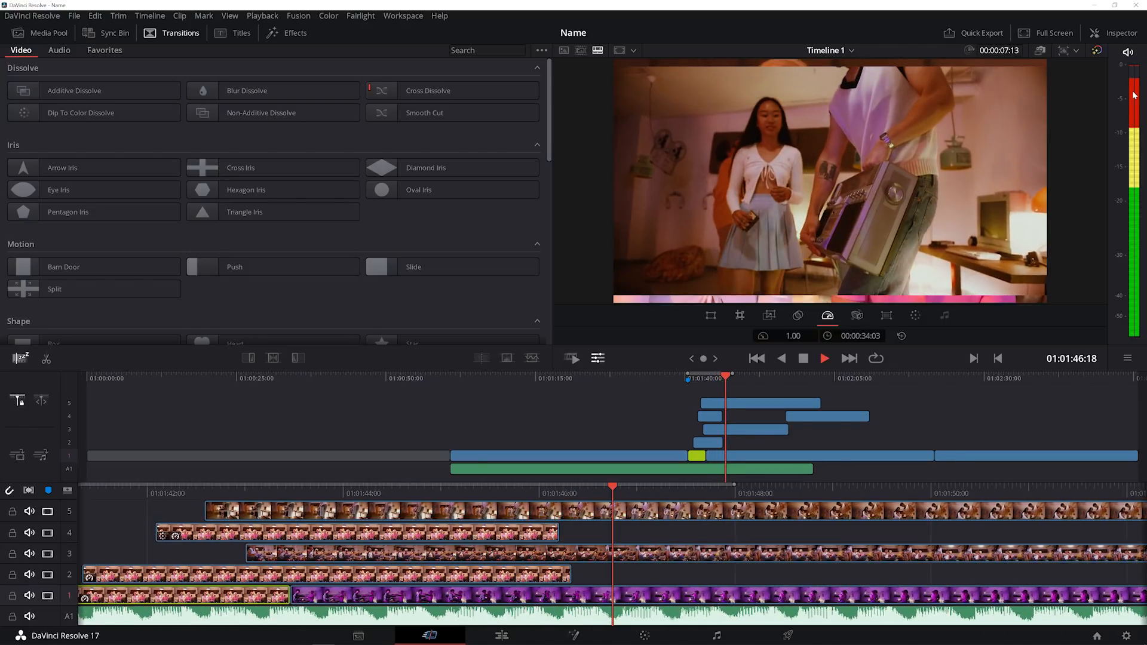
pyautogui.press('space')
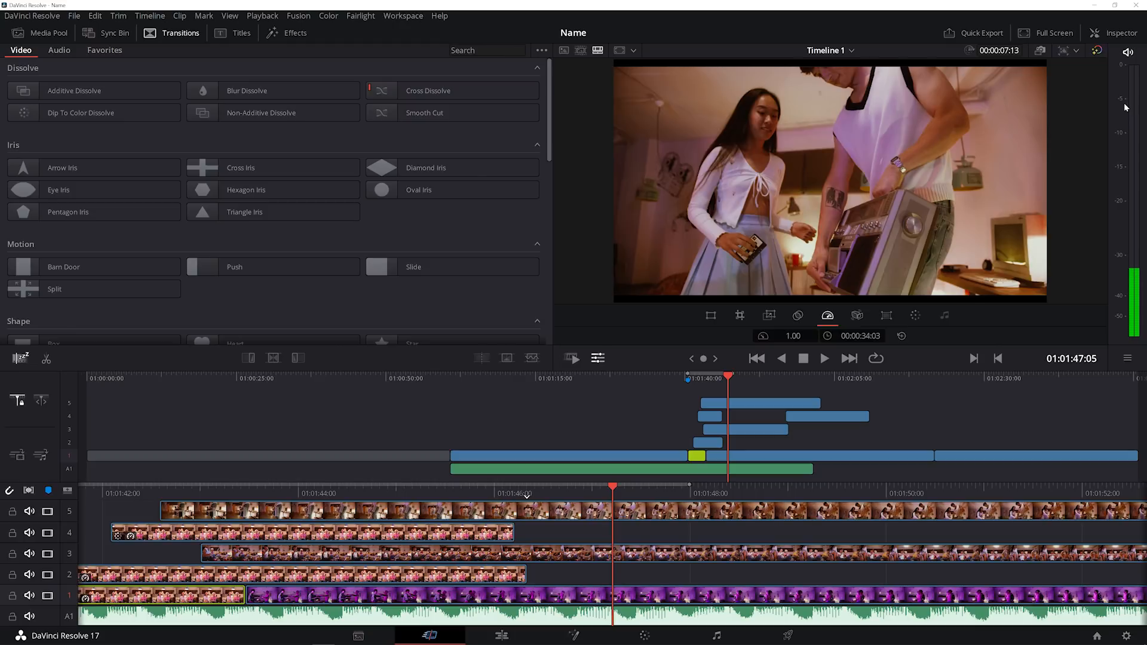
# Switch the viewer through the source clip and source tape views and back to the timeline view
pyautogui.click(563, 50)
pyautogui.click(580, 50)
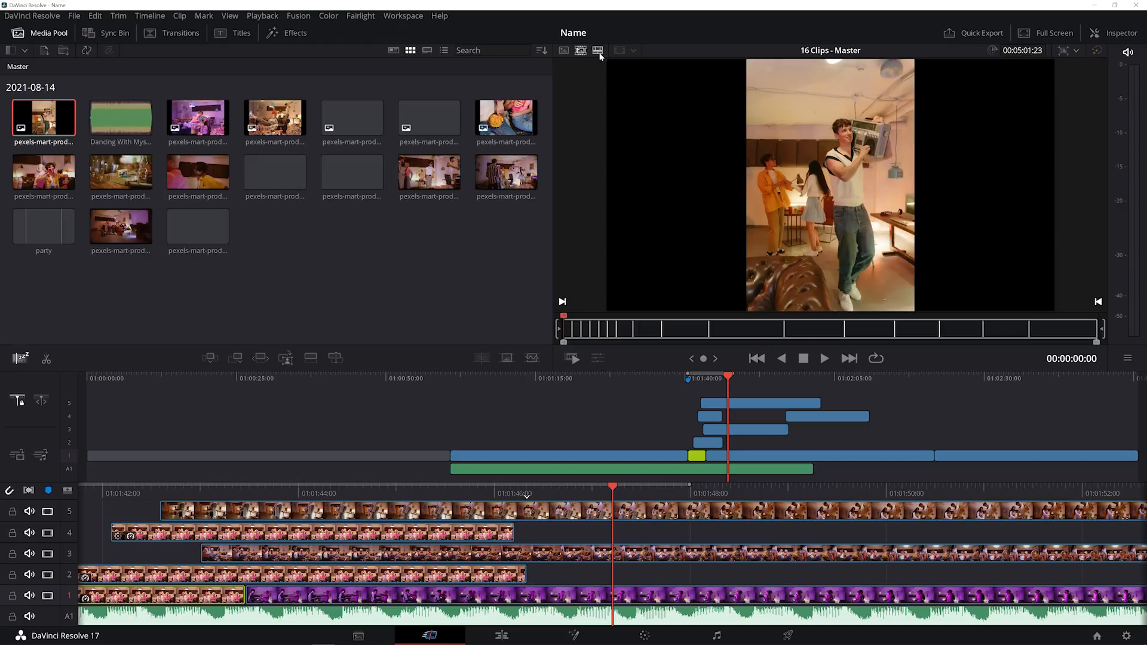
pyautogui.click(598, 50)
# Try the 9:16, 1.66 and Title safe area guides on the viewer, and turn the guides off
pyautogui.click(632, 51)
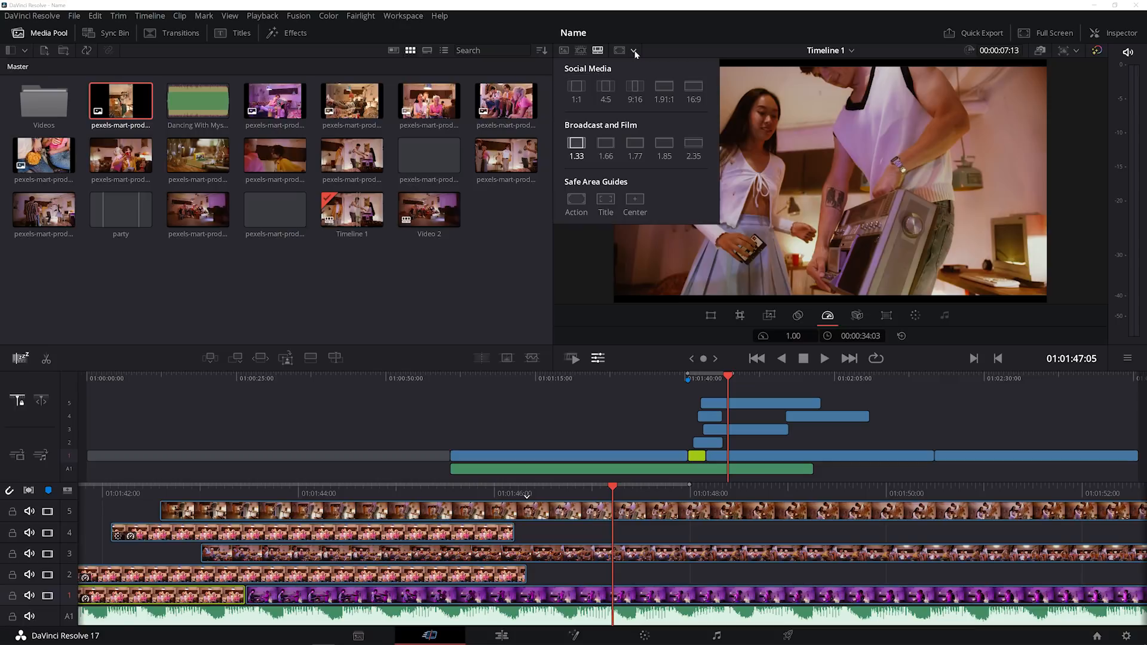
pyautogui.click(634, 88)
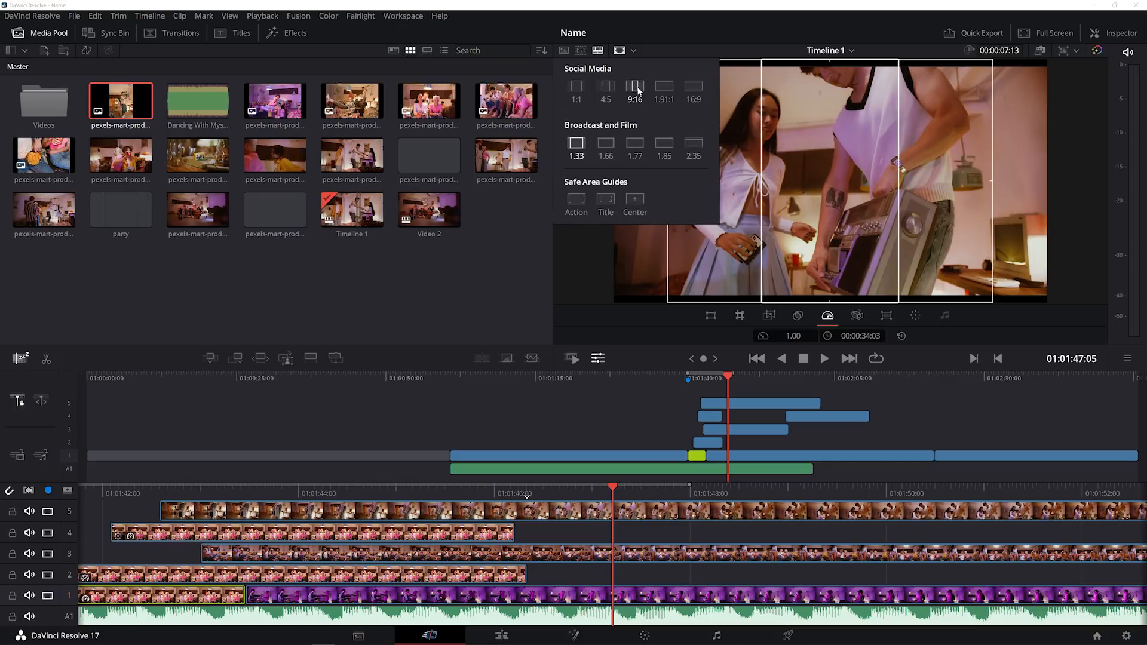
pyautogui.click(605, 143)
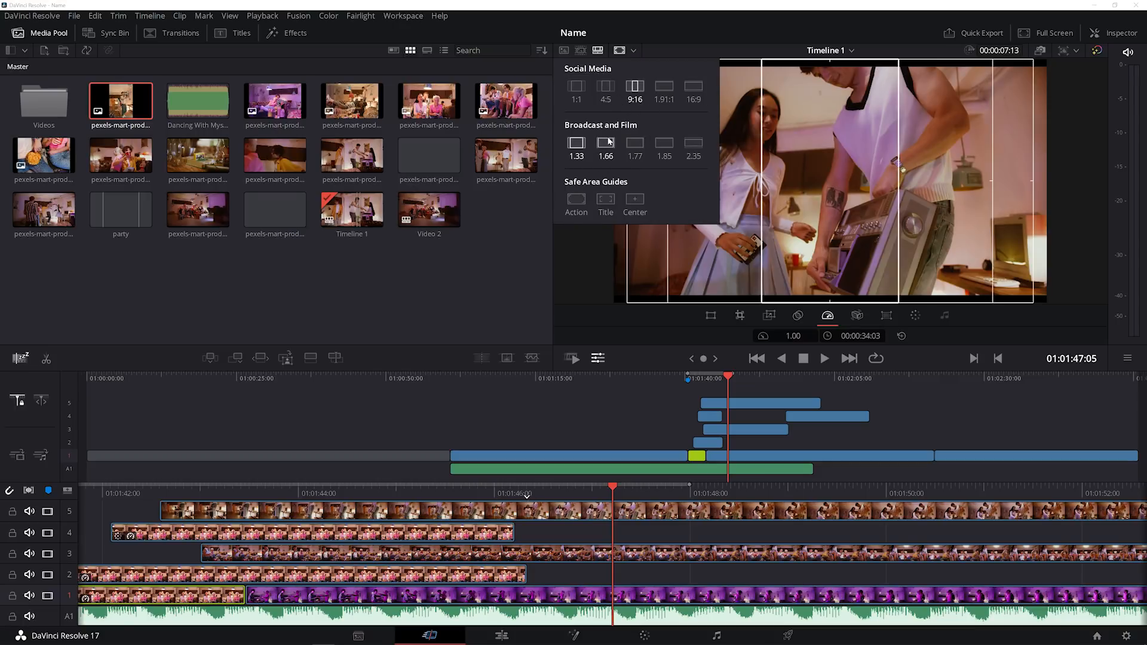
pyautogui.click(635, 89)
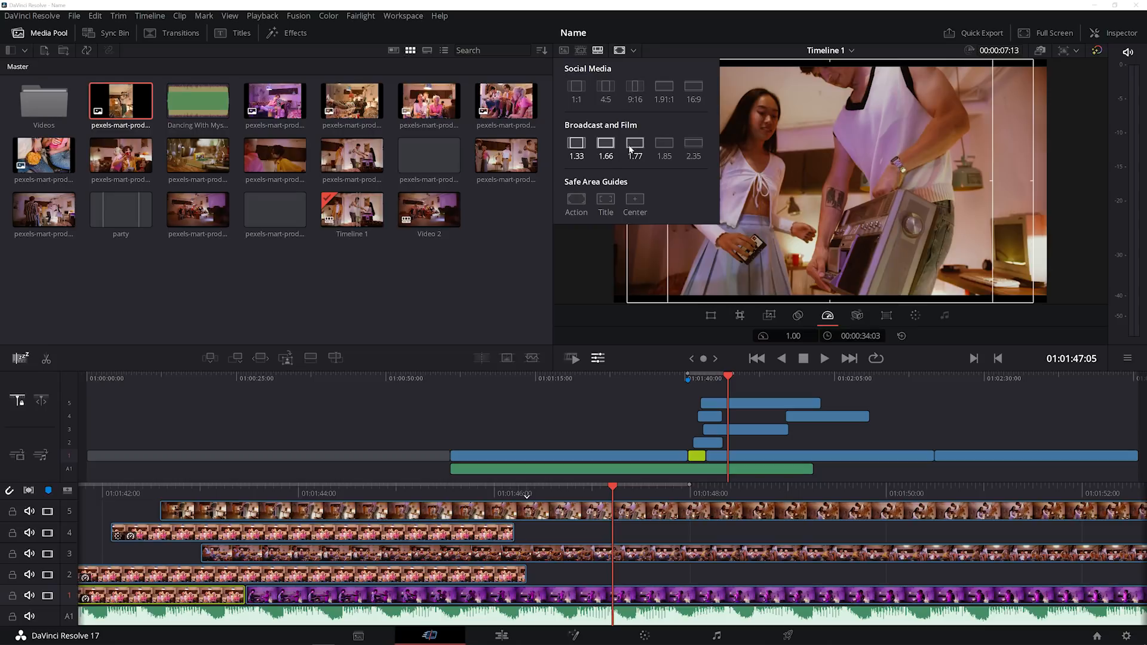
pyautogui.click(606, 200)
pyautogui.click(606, 200)
pyautogui.click(606, 143)
pyautogui.click(620, 50)
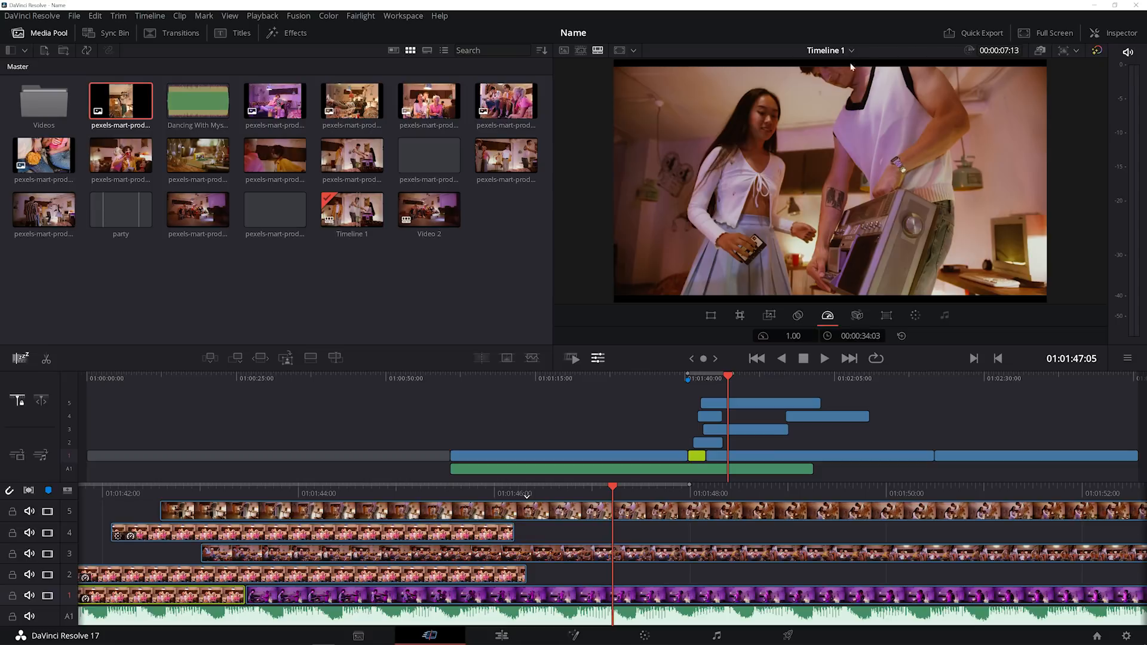
# View the Video 2 timeline and return to Timeline 1
pyautogui.click(848, 50)
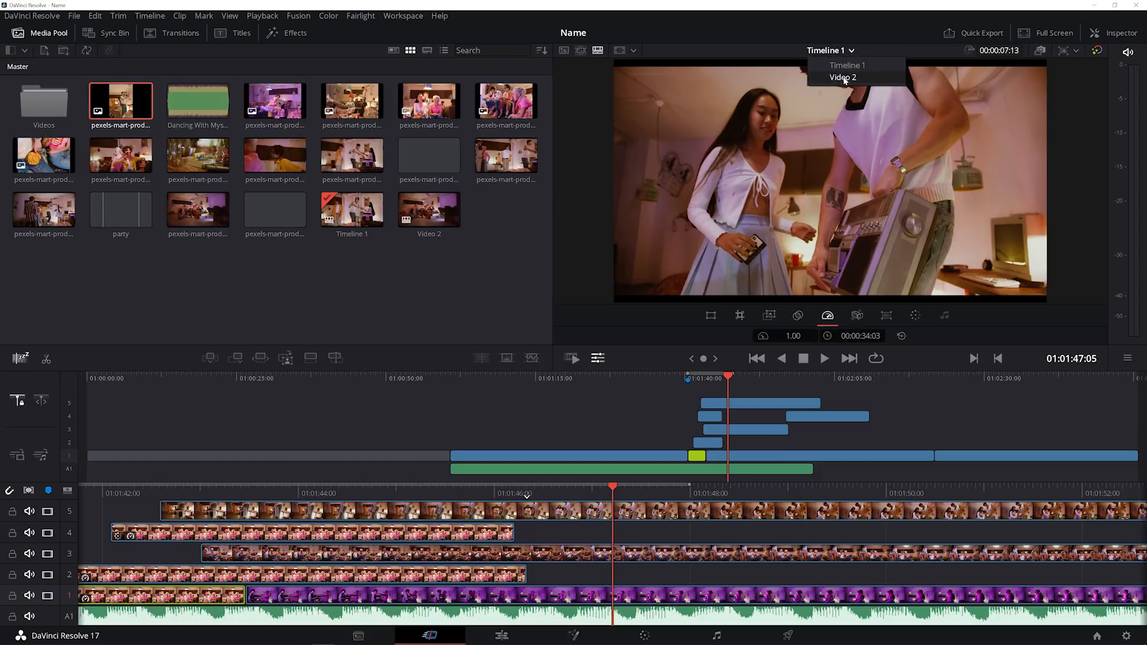
pyautogui.click(840, 79)
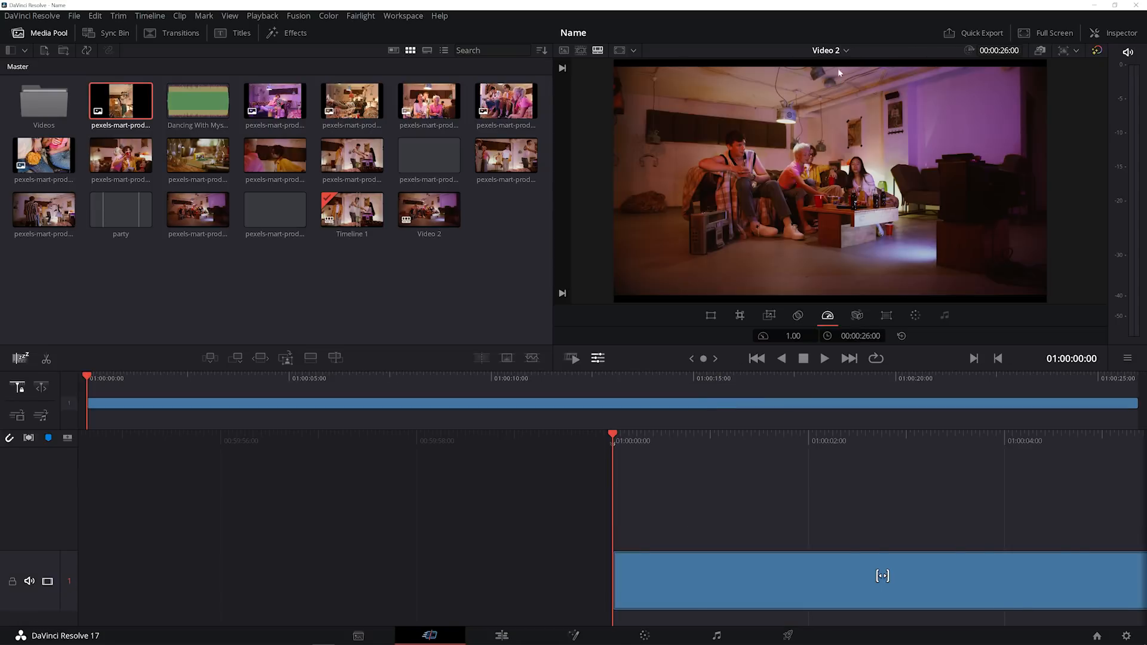
pyautogui.click(840, 49)
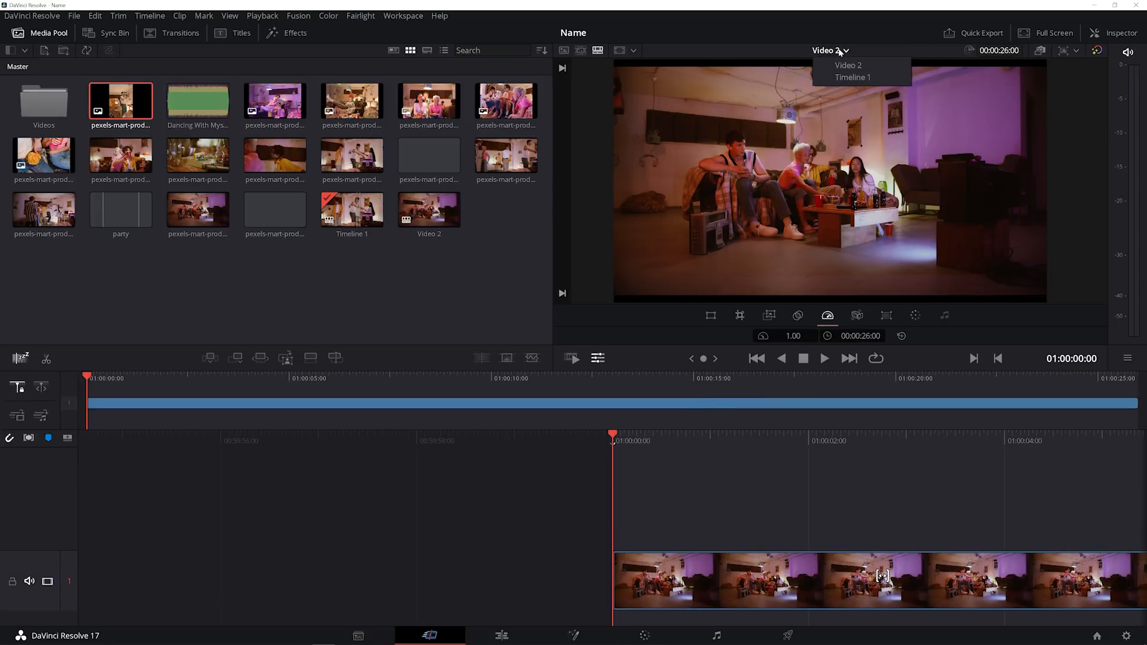
pyautogui.click(844, 78)
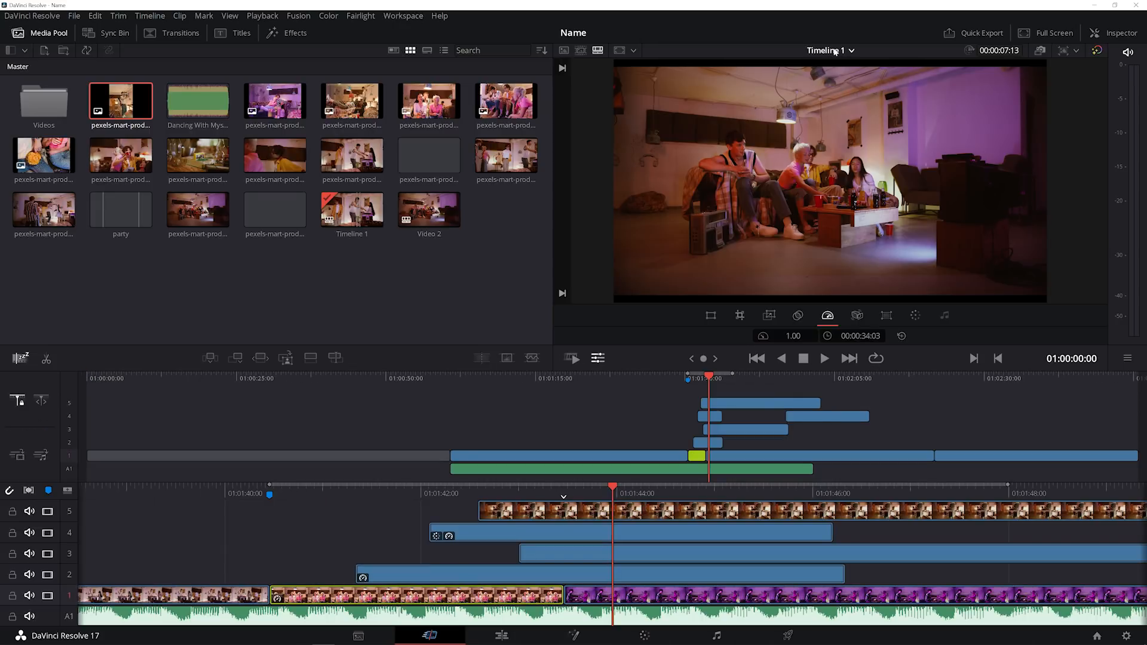
# Rename Timeline 1 in the media pool to "Party Timeline"
pyautogui.click(352, 233)
pyautogui.write('Party Timeline')
pyautogui.click(362, 244)
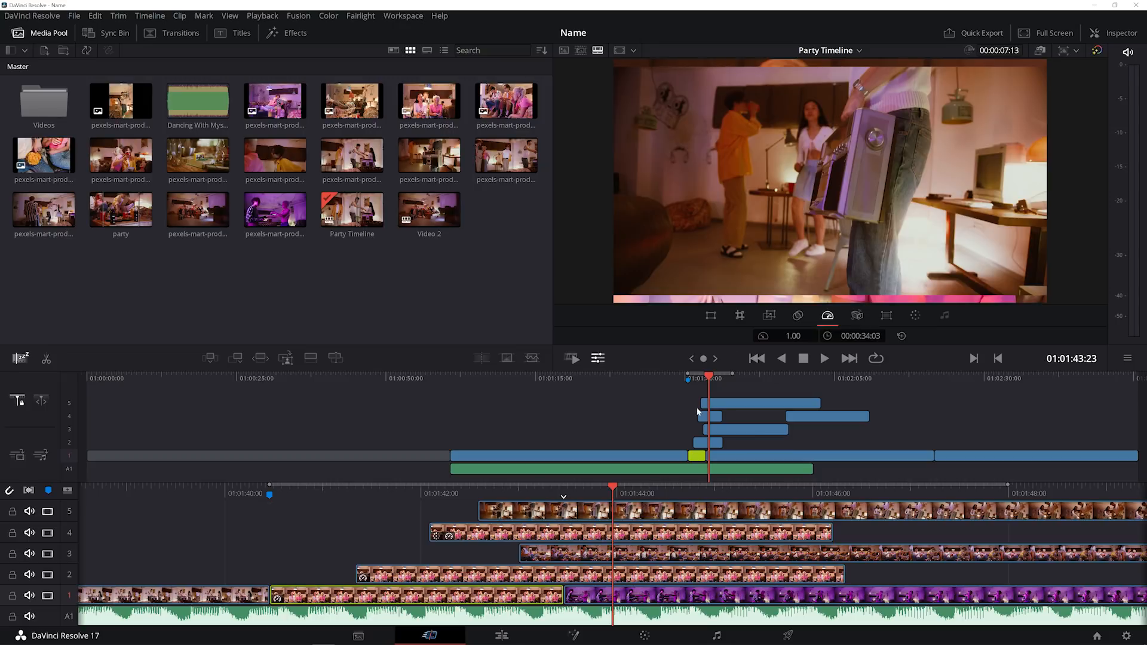
# Split the track 5 boombox clip at 01:01:46:05
pyautogui.click(723, 379)
pyautogui.click(632, 517)
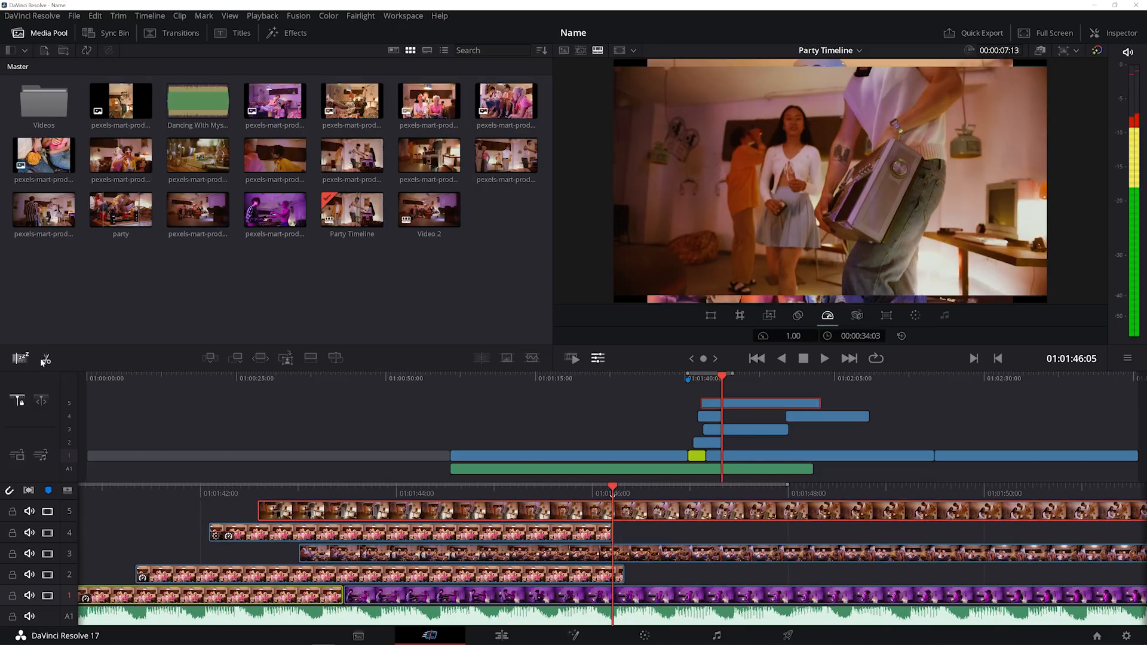
pyautogui.click(42, 359)
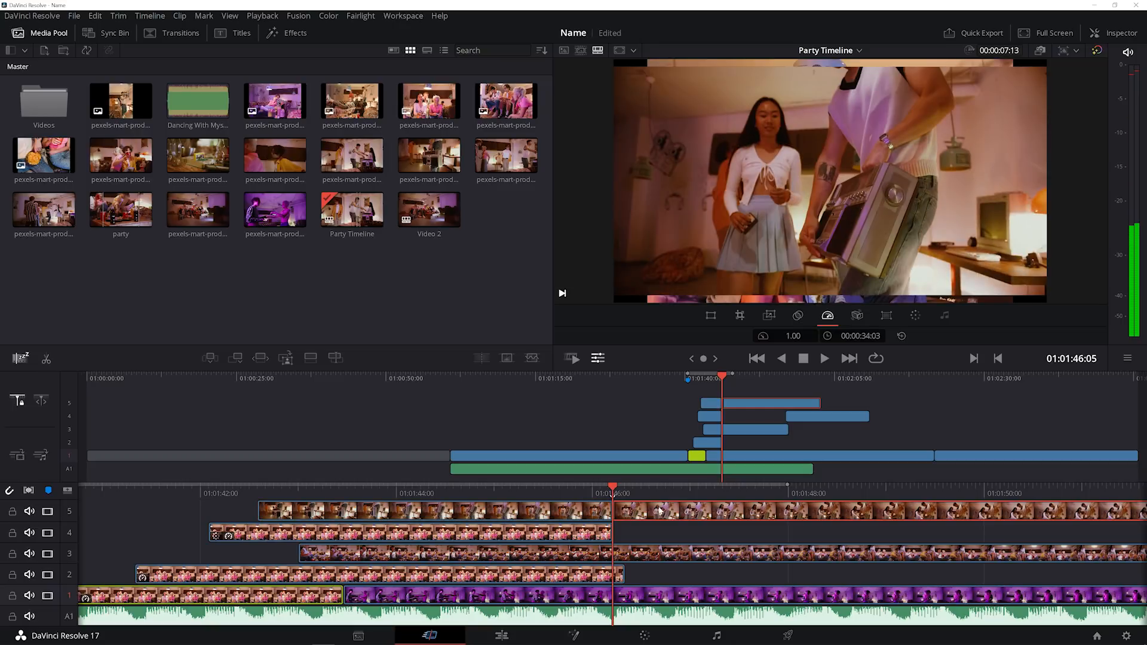
# Delete the second part of the split track 5 clip and shorten the clips on tracks 3 and 4
pyautogui.press('Delete')
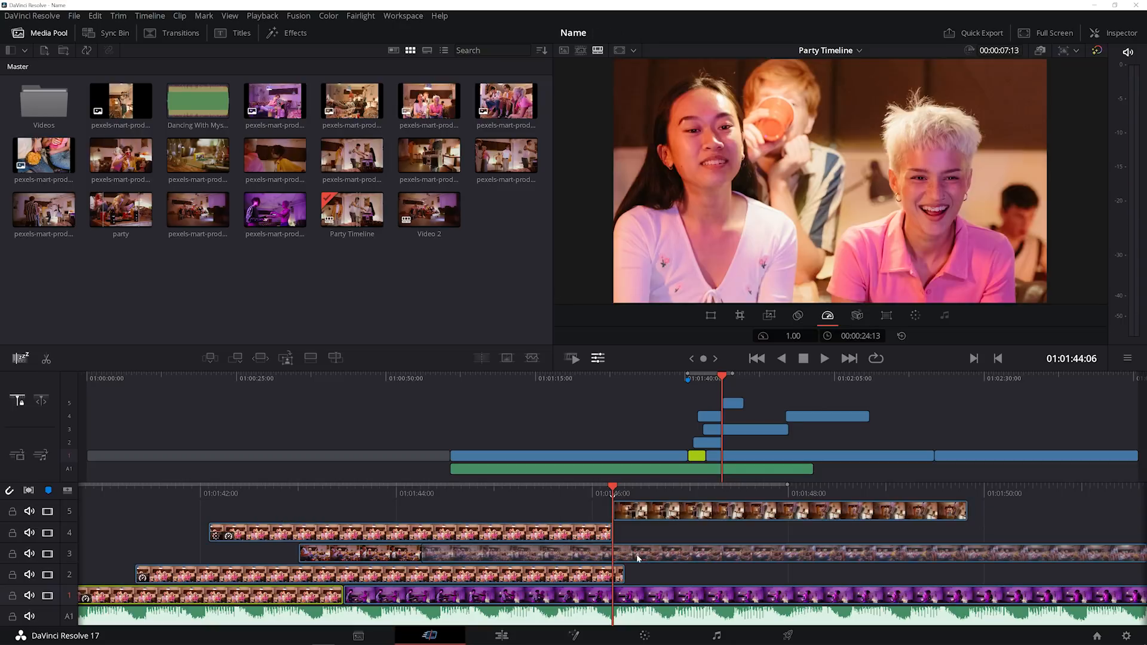
pyautogui.moveTo(637, 558); pyautogui.dragTo(637, 559)
pyautogui.moveTo(423, 553); pyautogui.dragTo(548, 556)
pyautogui.moveTo(610, 532); pyautogui.dragTo(418, 541)
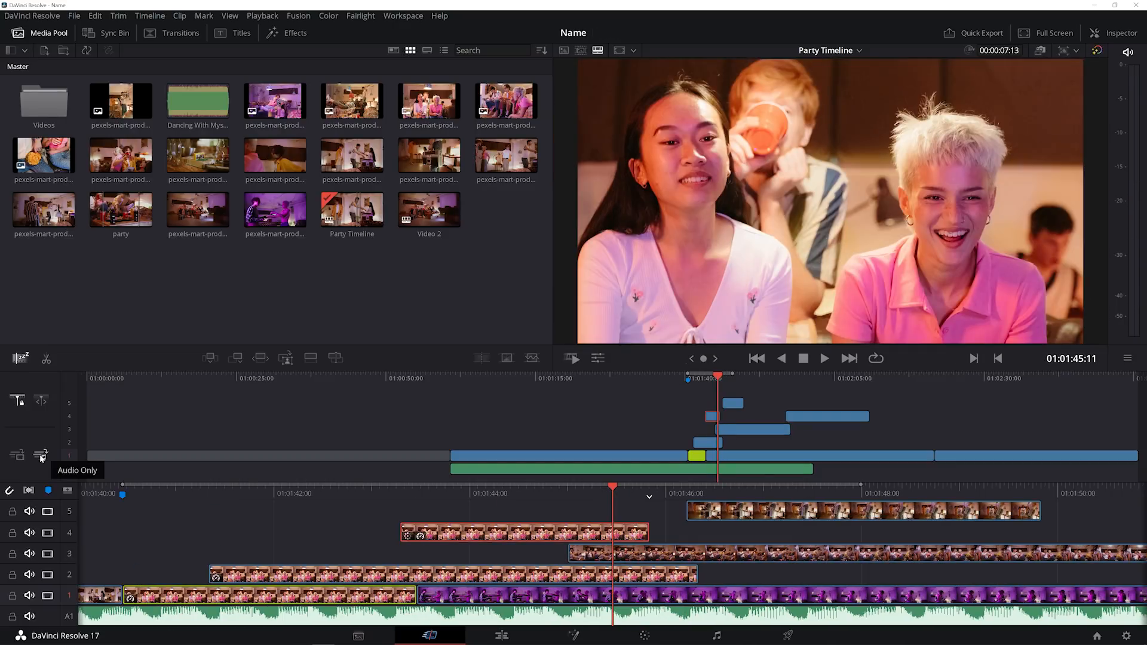
# Analyze the timeline for boring clips longer than 5 seconds and jump cuts shorter than 5 frames, and scrub through the analysed timeline
pyautogui.click(22, 361)
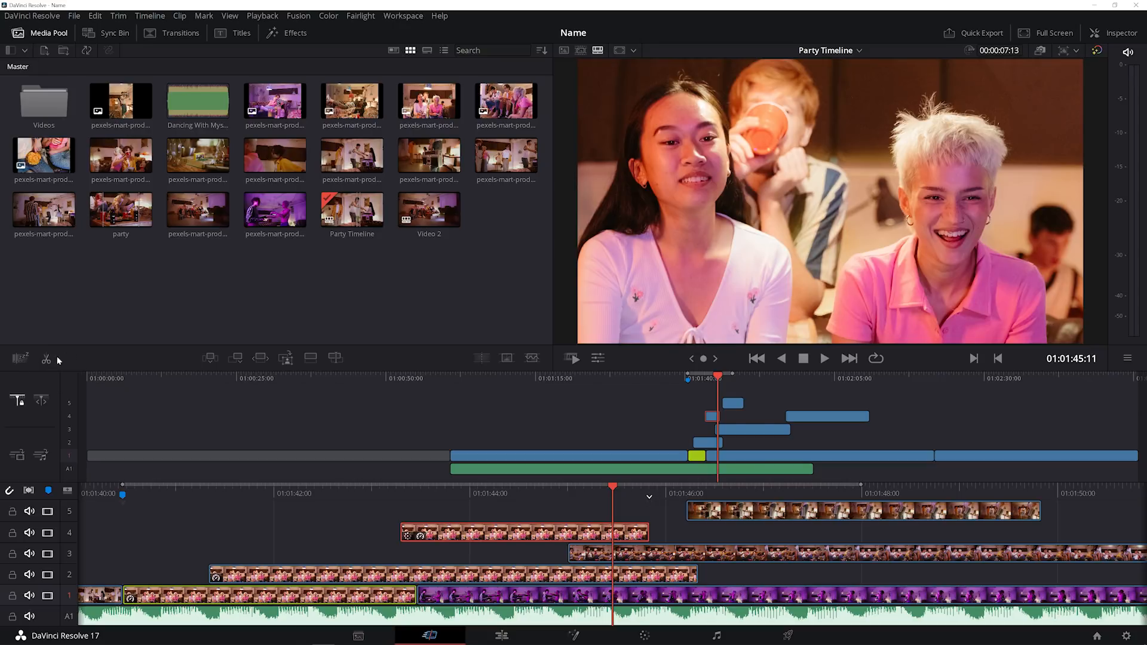
pyautogui.click(22, 361)
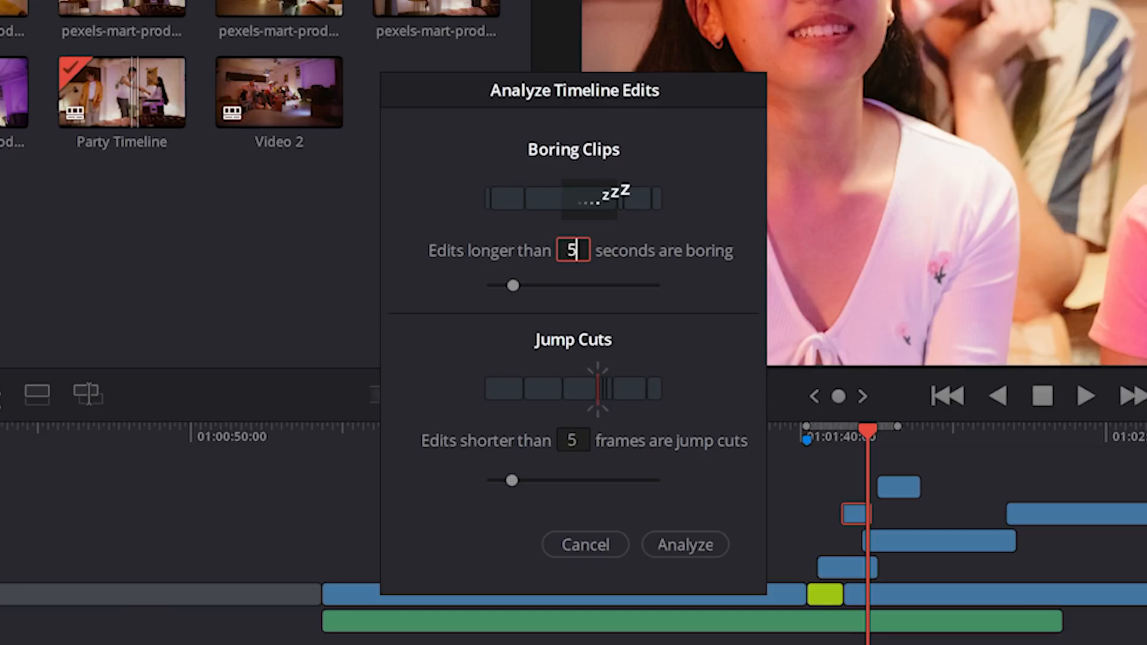
pyautogui.click(690, 545)
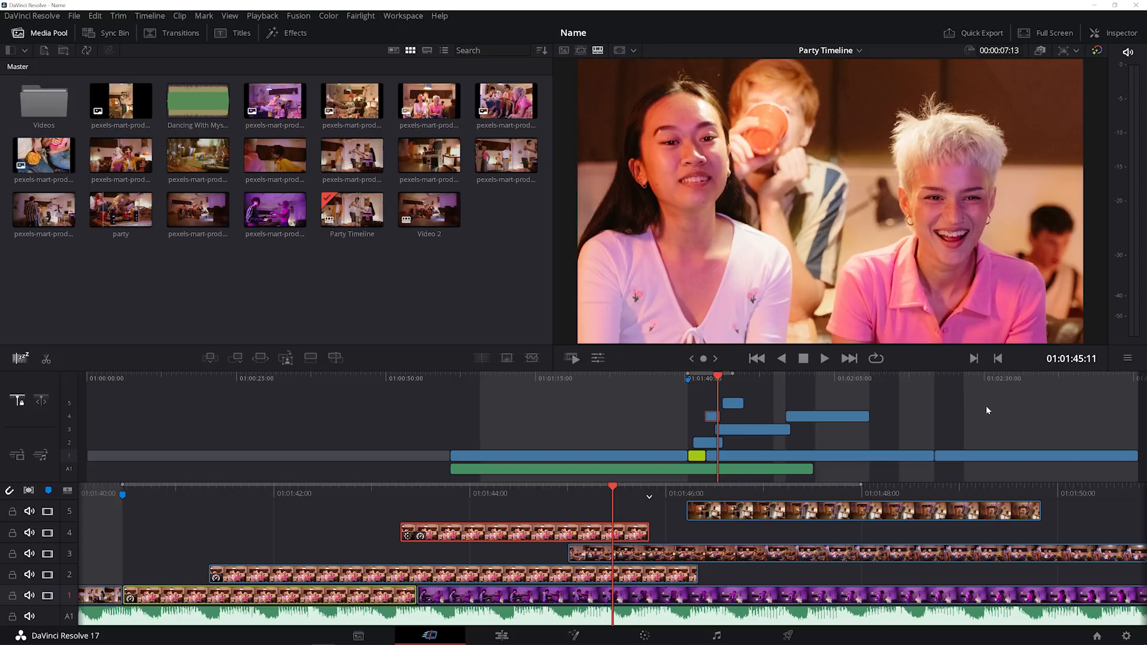
pyautogui.moveTo(624, 483); pyautogui.dragTo(565, 485)
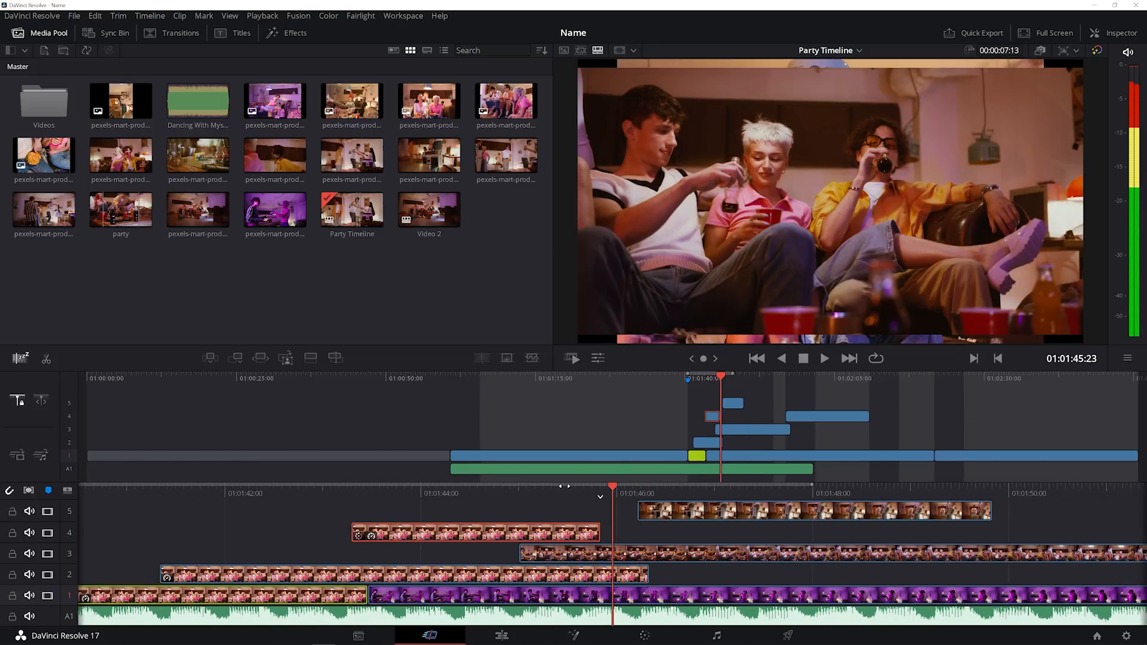
pyautogui.moveTo(687, 517); pyautogui.dragTo(428, 498)
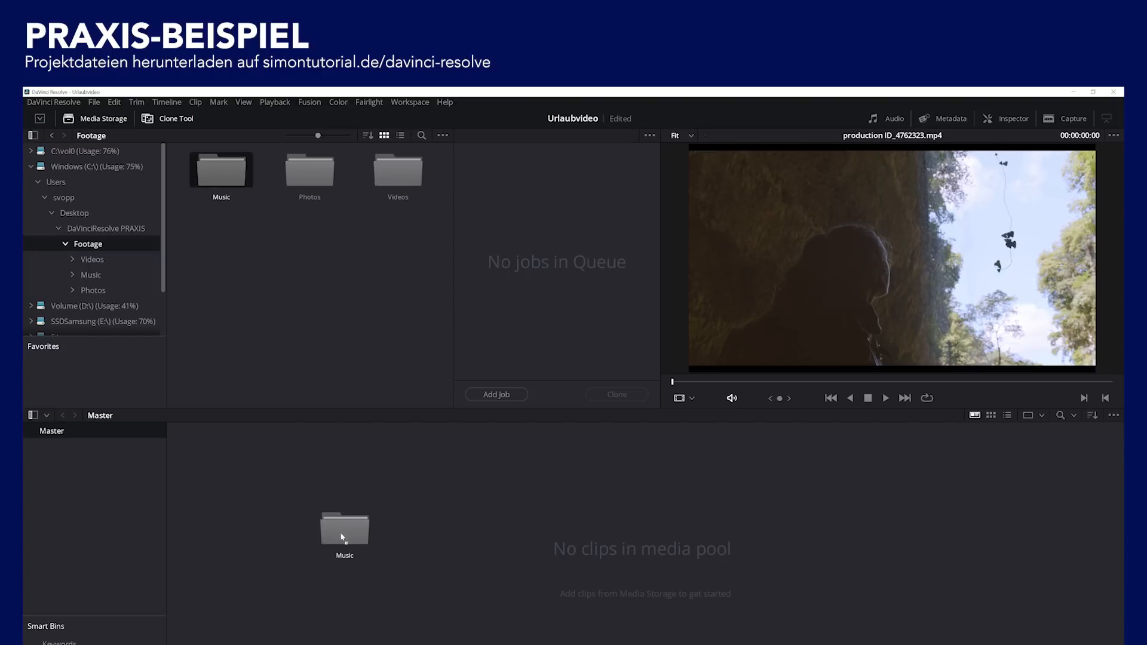
# In the Urlaubvideo project, import the Music folder into the media pool and move the waterfall clips into the Wasserfall bin
pyautogui.moveTo(333, 531); pyautogui.dragTo(341, 535)
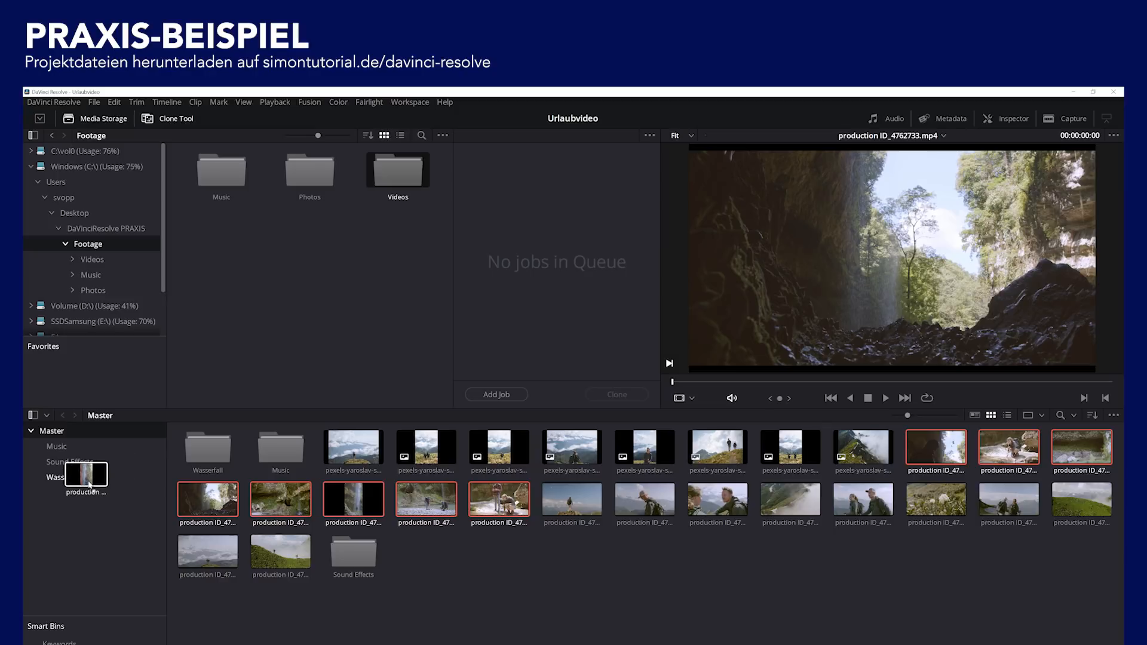
pyautogui.moveTo(78, 474); pyautogui.dragTo(87, 481)
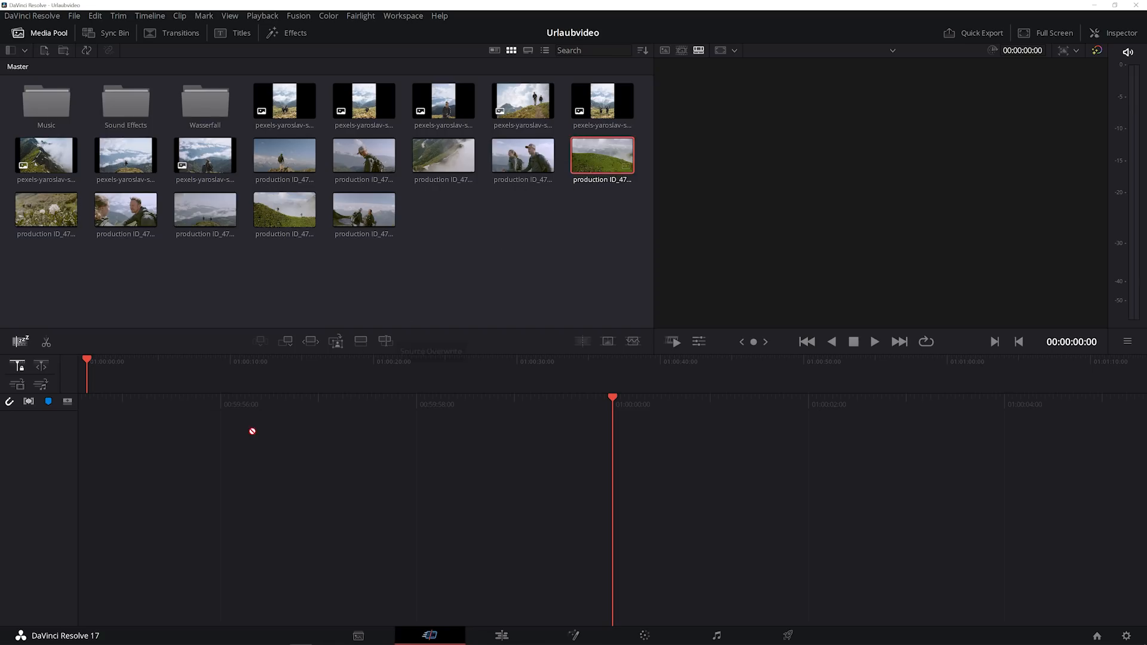
# Place the green hillside footage on a new timeline and keep it directly after the opening mountain clip
pyautogui.moveTo(275, 418); pyautogui.dragTo(192, 453)
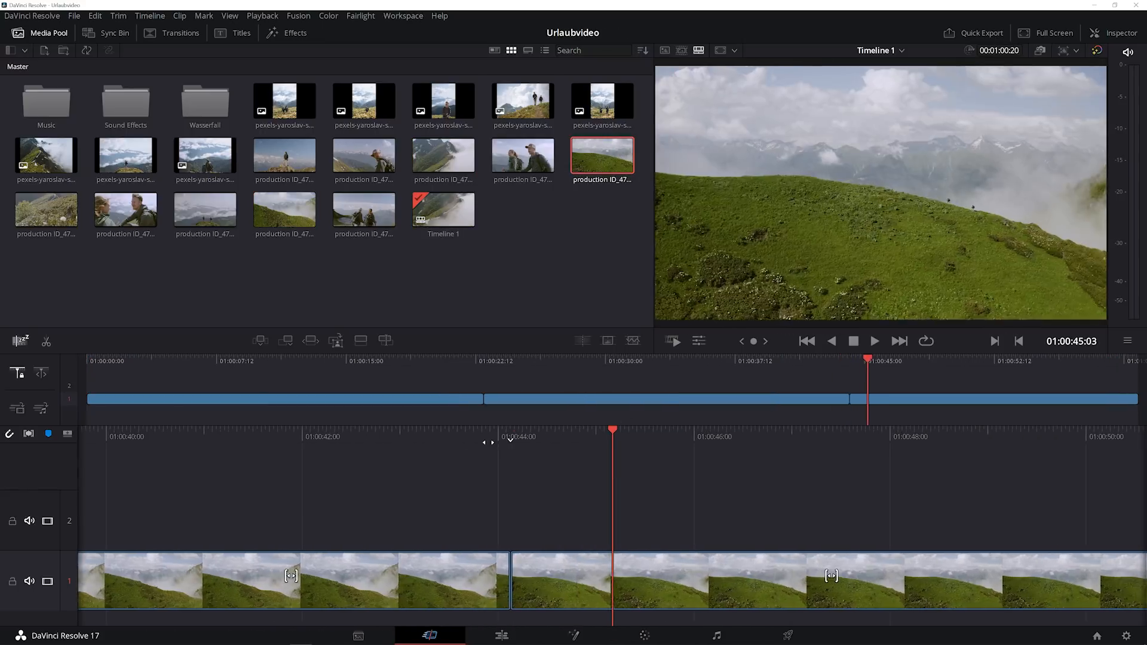
pyautogui.moveTo(486, 440); pyautogui.dragTo(677, 427)
pyautogui.moveTo(702, 571); pyautogui.dragTo(103, 574)
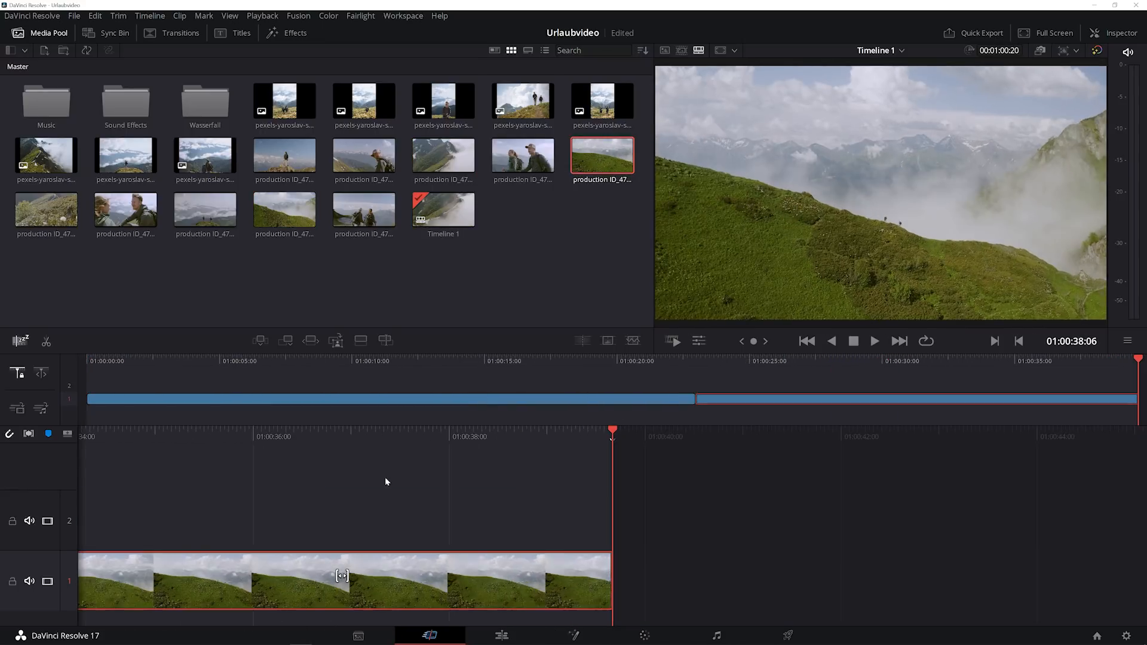
# Append the hiking couple clip, the grassy slope clip and the landscape photo of two hikers to the timeline's end
pyautogui.moveTo(746, 412); pyautogui.dragTo(860, 406)
pyautogui.click(290, 215)
pyautogui.click(523, 154)
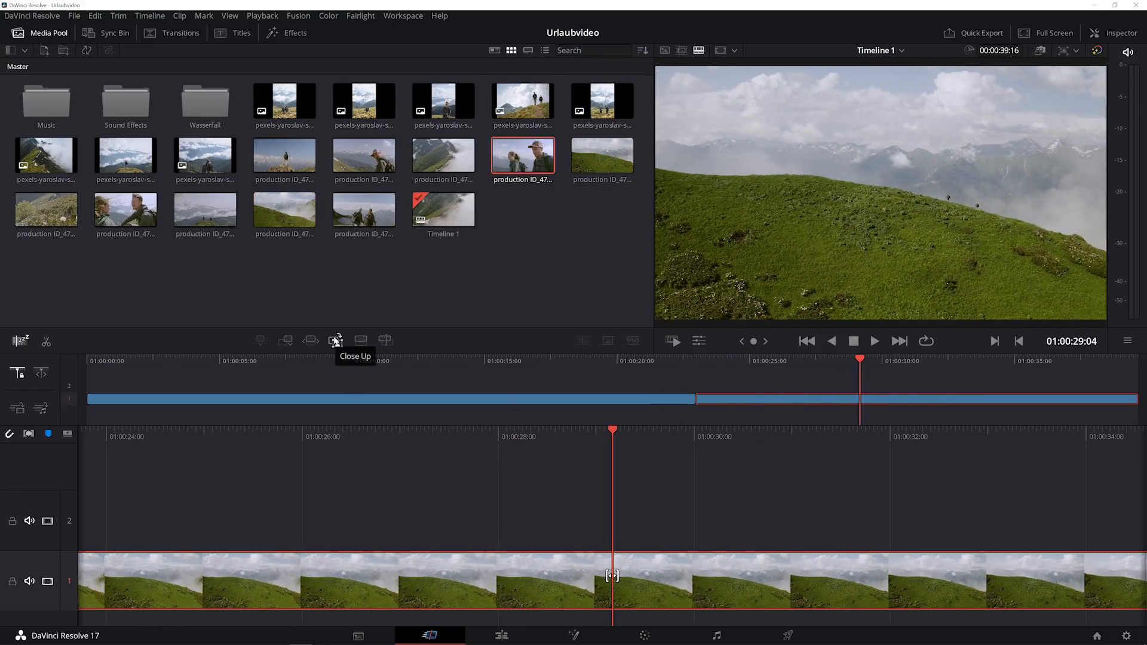
pyautogui.click(288, 341)
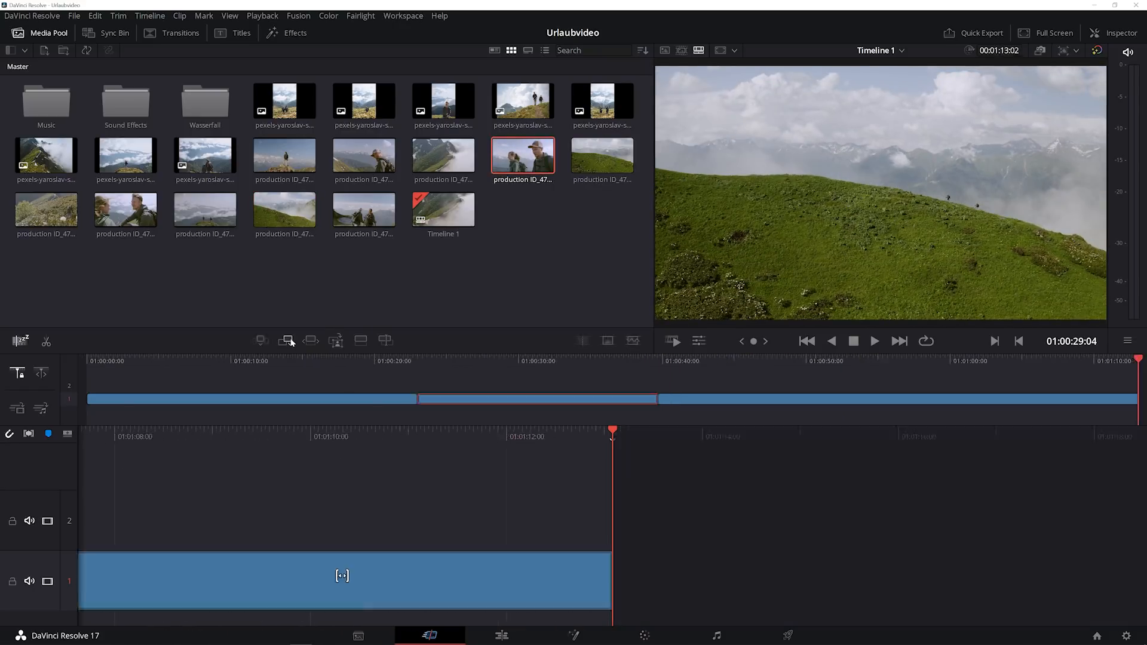
pyautogui.click(284, 209)
pyautogui.click(287, 340)
pyautogui.click(523, 101)
pyautogui.click(285, 340)
# Open the Wasserfall bin and append the rock overhang clip to the timeline
pyautogui.doubleClick(205, 102)
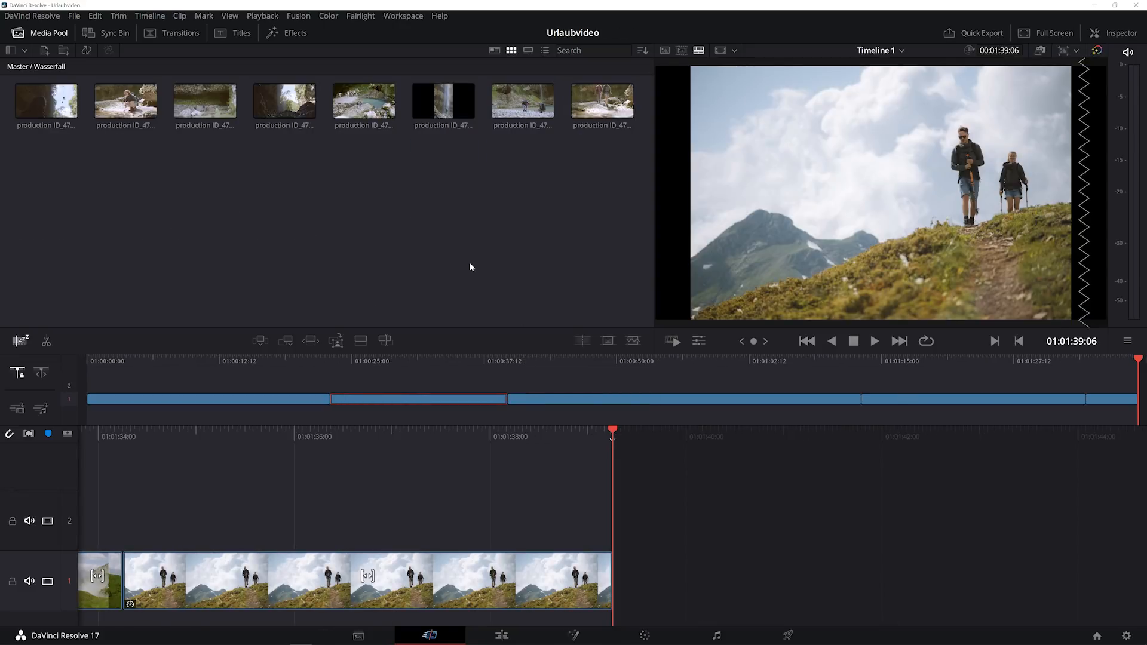
pyautogui.click(602, 100)
pyautogui.click(205, 101)
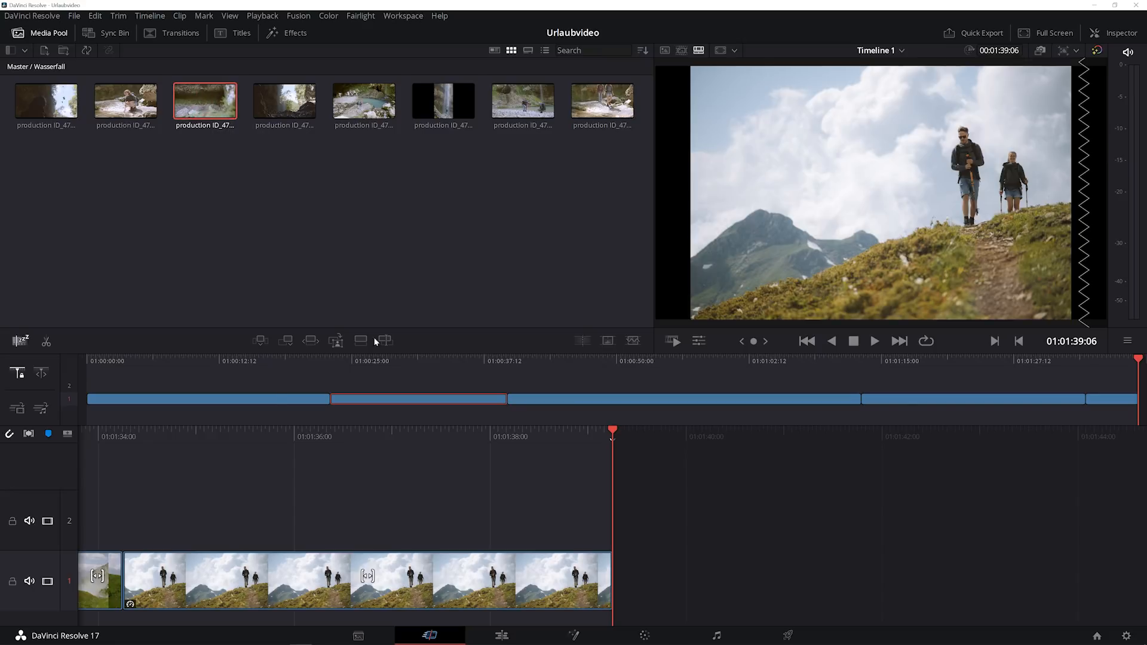
pyautogui.click(288, 341)
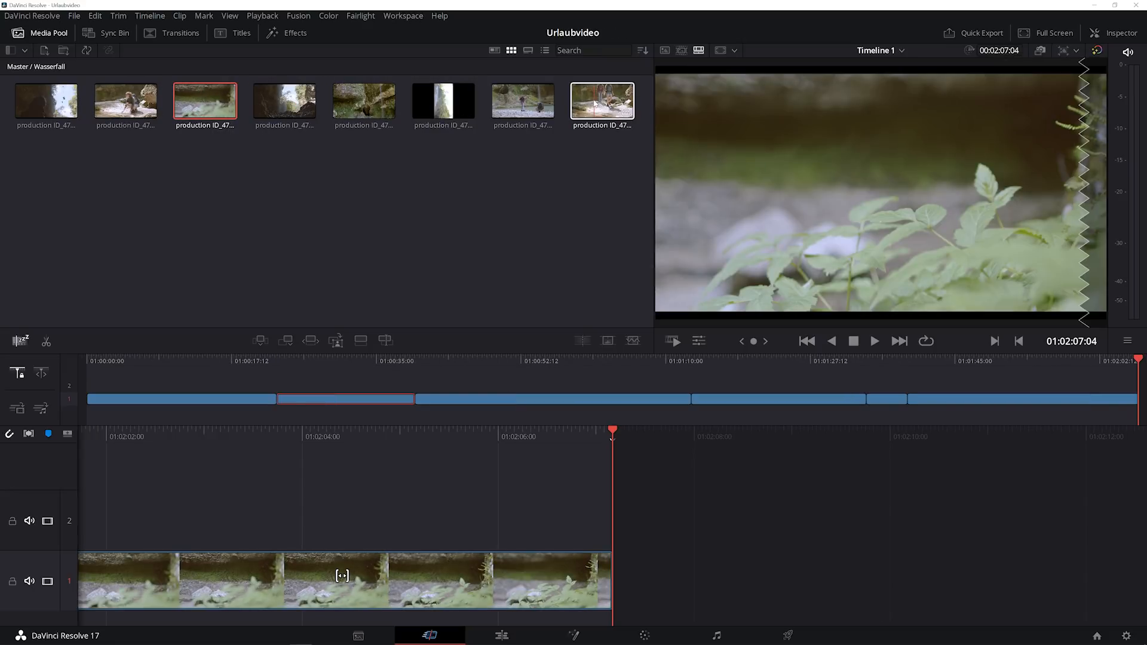
# Append the cave entrance clip, the silhouette at the waterfall and the grotto pool clip to the timeline
pyautogui.click(282, 103)
pyautogui.click(291, 344)
pyautogui.click(46, 102)
pyautogui.click(289, 341)
pyautogui.click(351, 111)
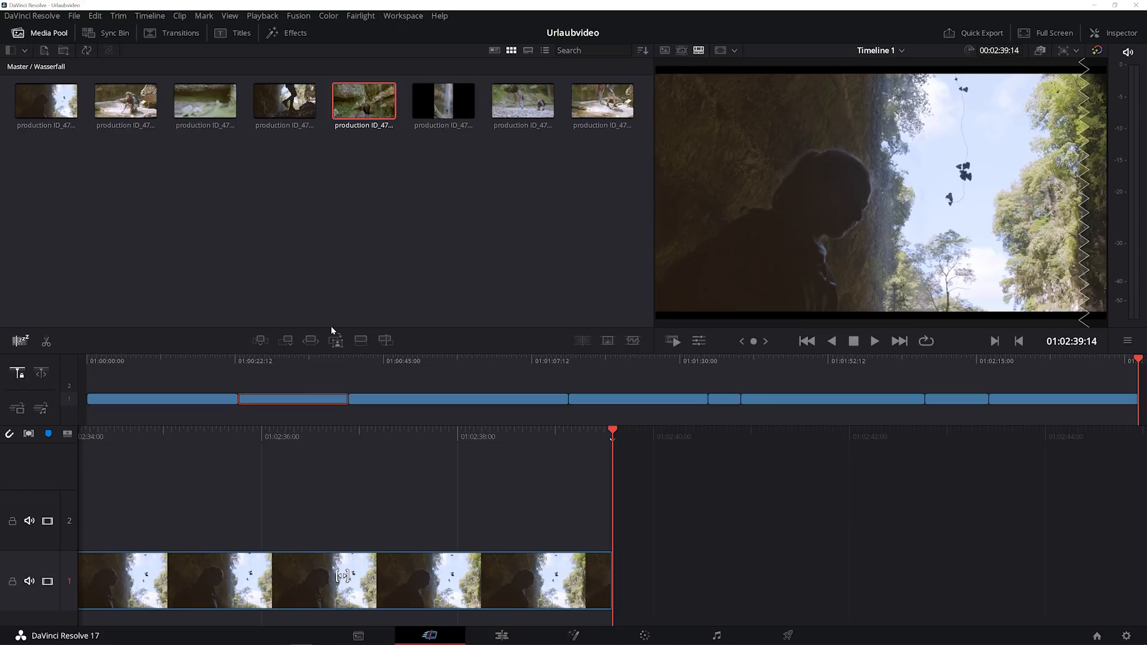
pyautogui.click(285, 343)
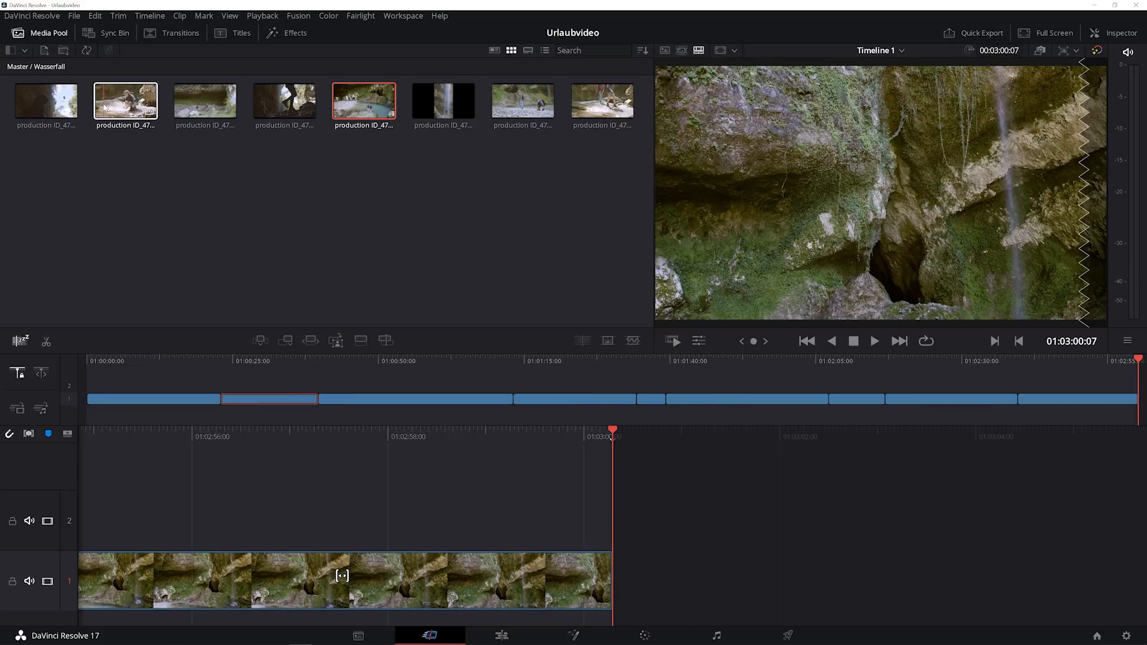
# Preview the remaining Wasserfall footage and append the two clips of the hiker crouching at the stream
pyautogui.click(528, 115)
pyautogui.moveTo(711, 309); pyautogui.dragTo(1035, 311)
pyautogui.click(125, 102)
pyautogui.click(994, 309)
pyautogui.click(286, 340)
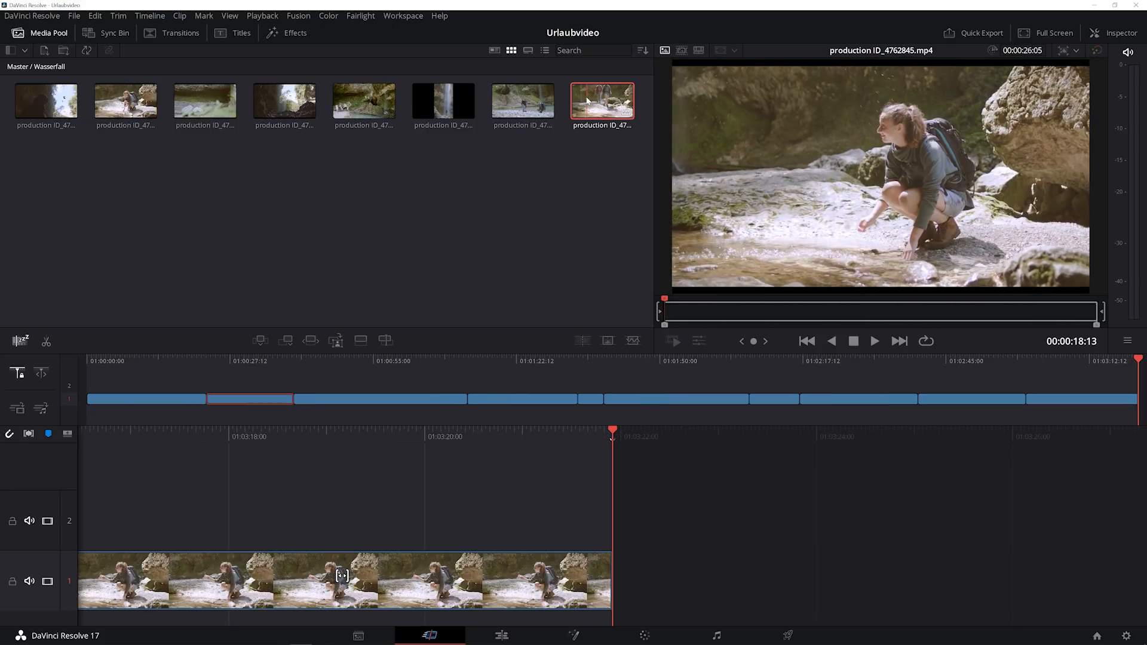
pyautogui.click(602, 103)
pyautogui.click(285, 340)
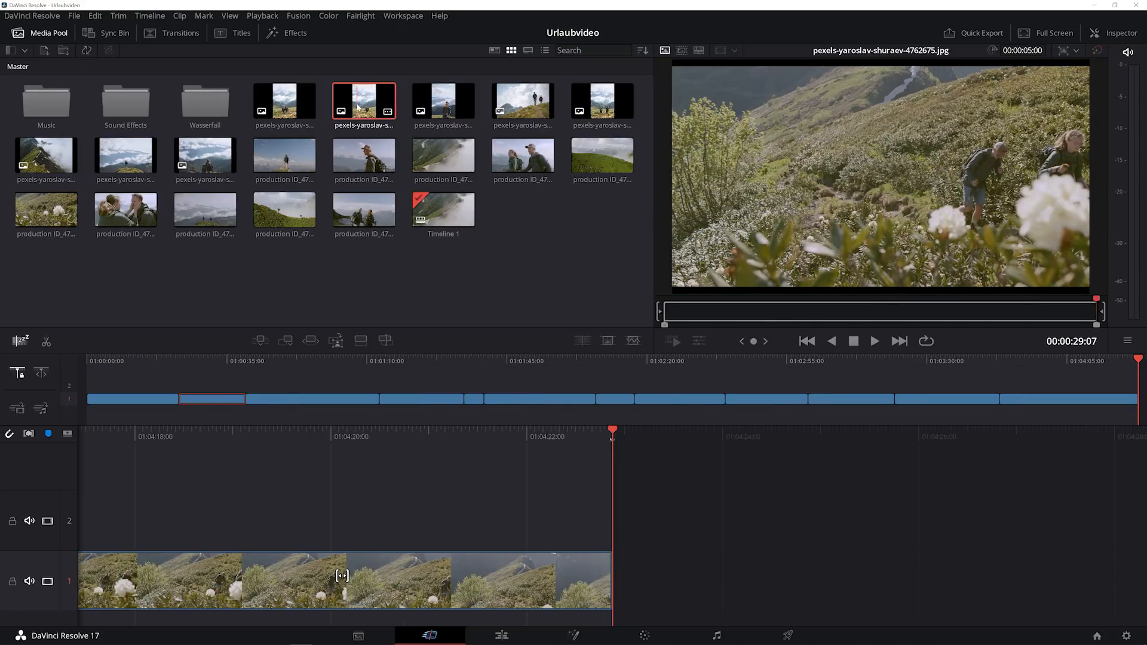
# Add the portrait hiker photo, the clip of the man in the cap and the green hillside clip to the timeline's end
pyautogui.click(344, 119)
pyautogui.click(307, 343)
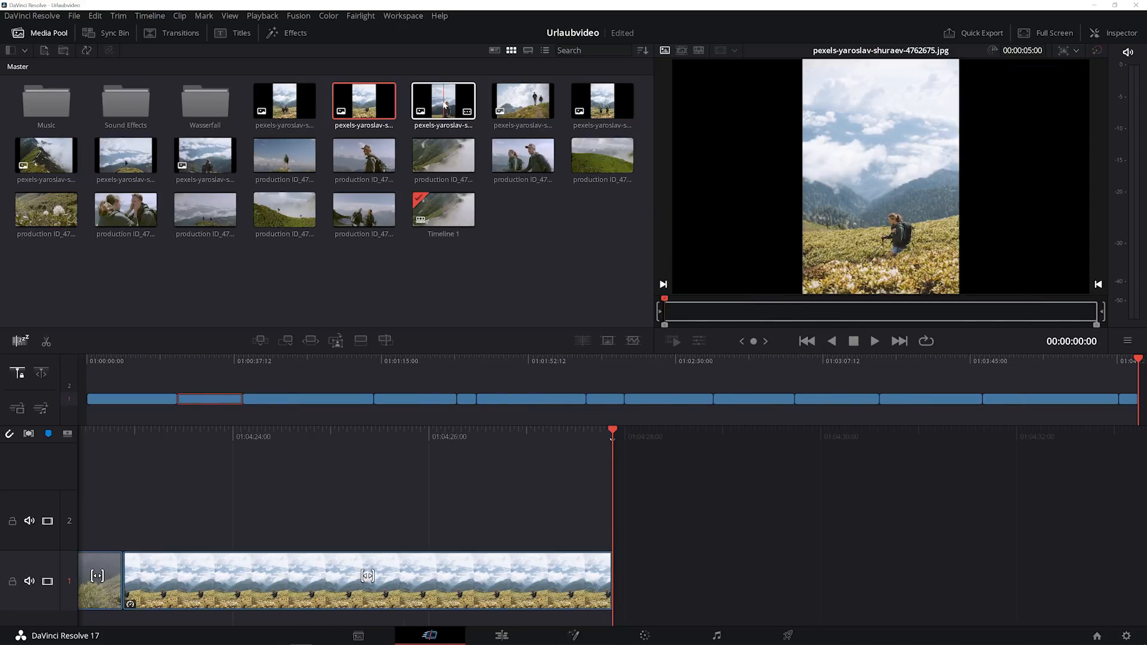
pyautogui.click(364, 155)
pyautogui.click(310, 340)
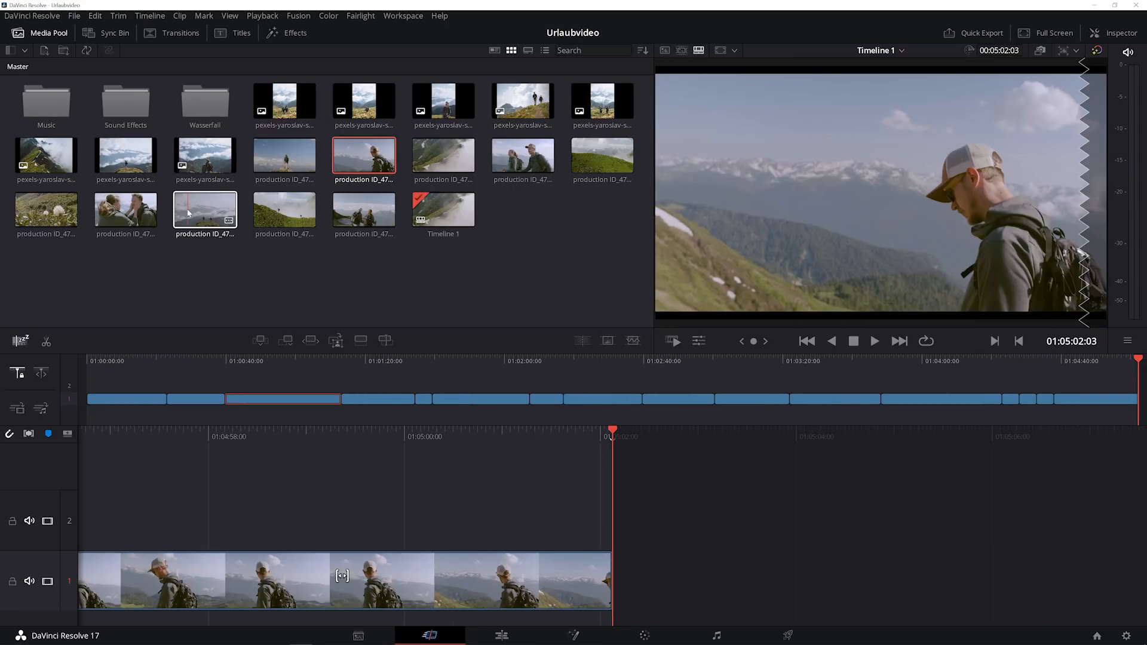
pyautogui.click(601, 157)
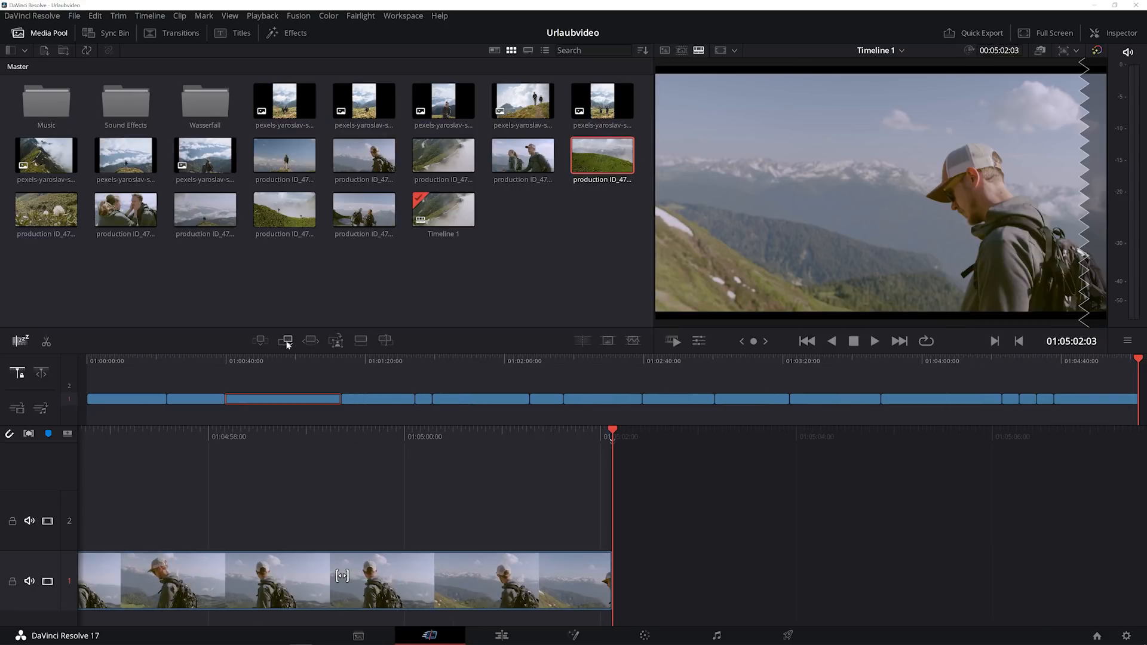
pyautogui.click(288, 343)
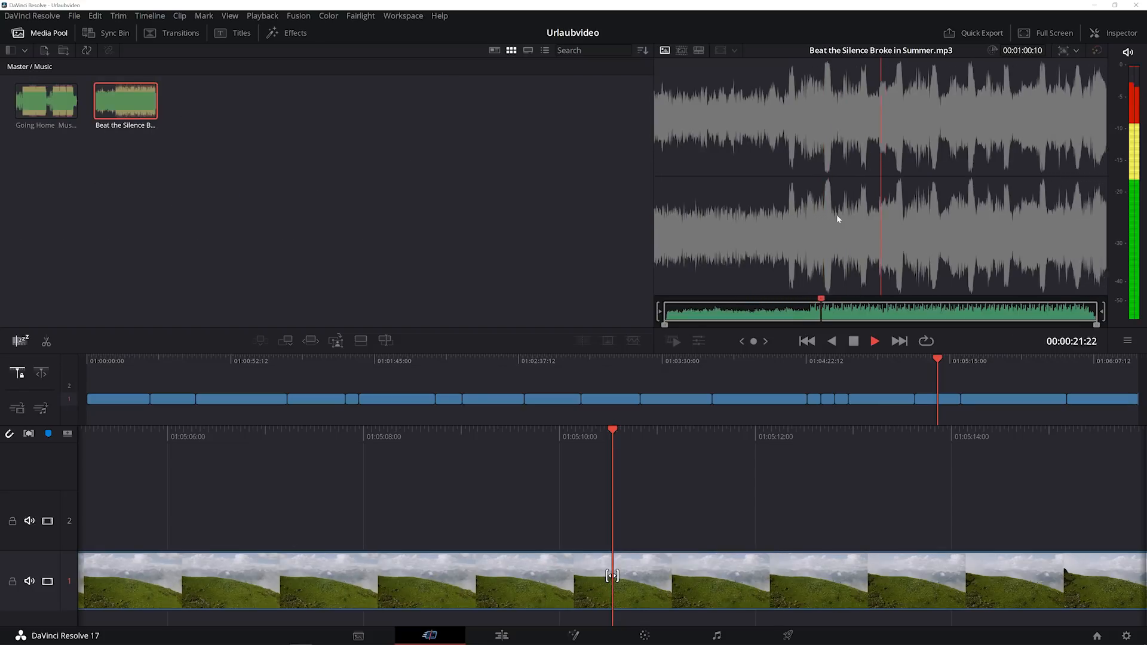
# Place "Beat the Silence Broke in Summer.mp3" beneath the video clips and align it with the timeline's beginning
pyautogui.moveTo(112, 99); pyautogui.dragTo(197, 598)
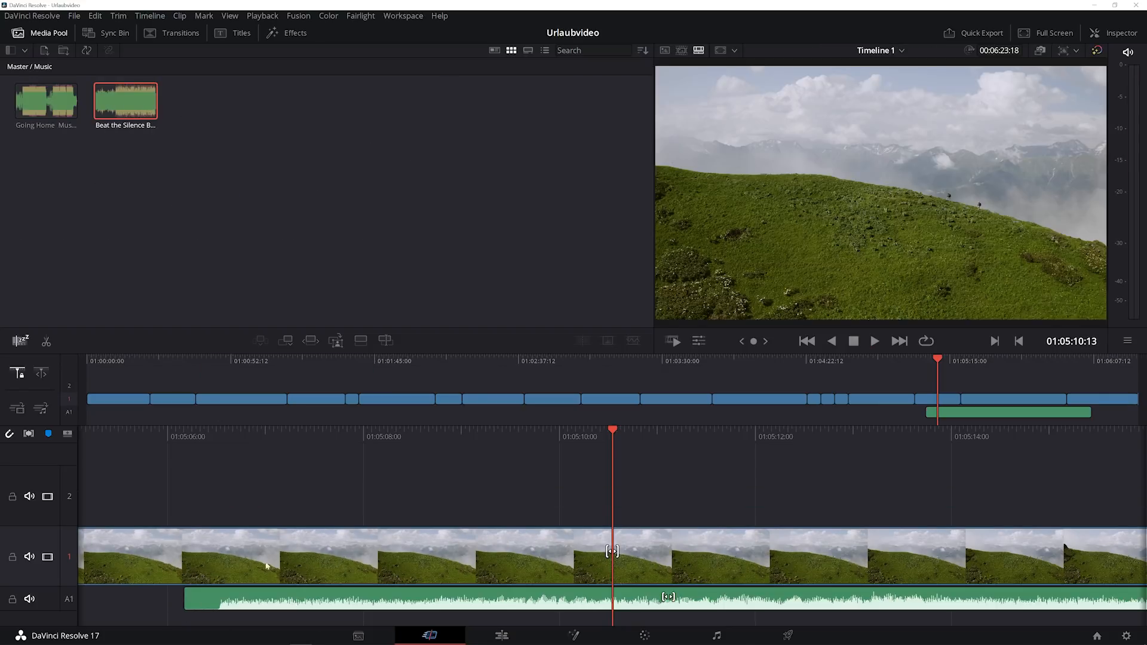
pyautogui.moveTo(1032, 430); pyautogui.dragTo(1037, 430)
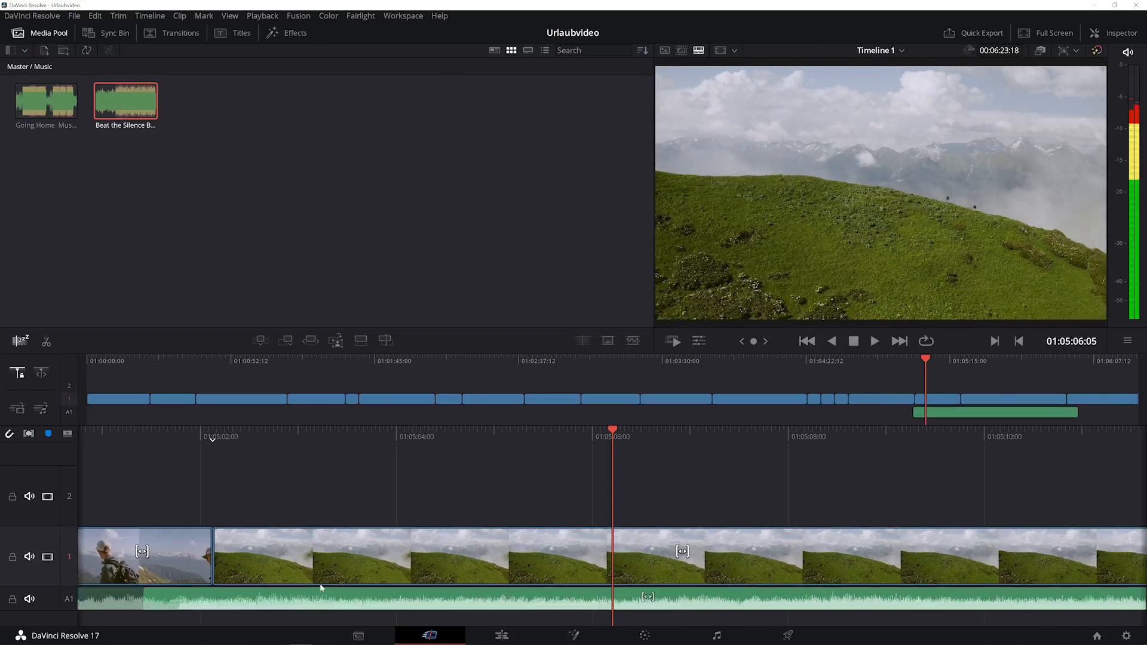
pyautogui.moveTo(602, 433); pyautogui.dragTo(1131, 412)
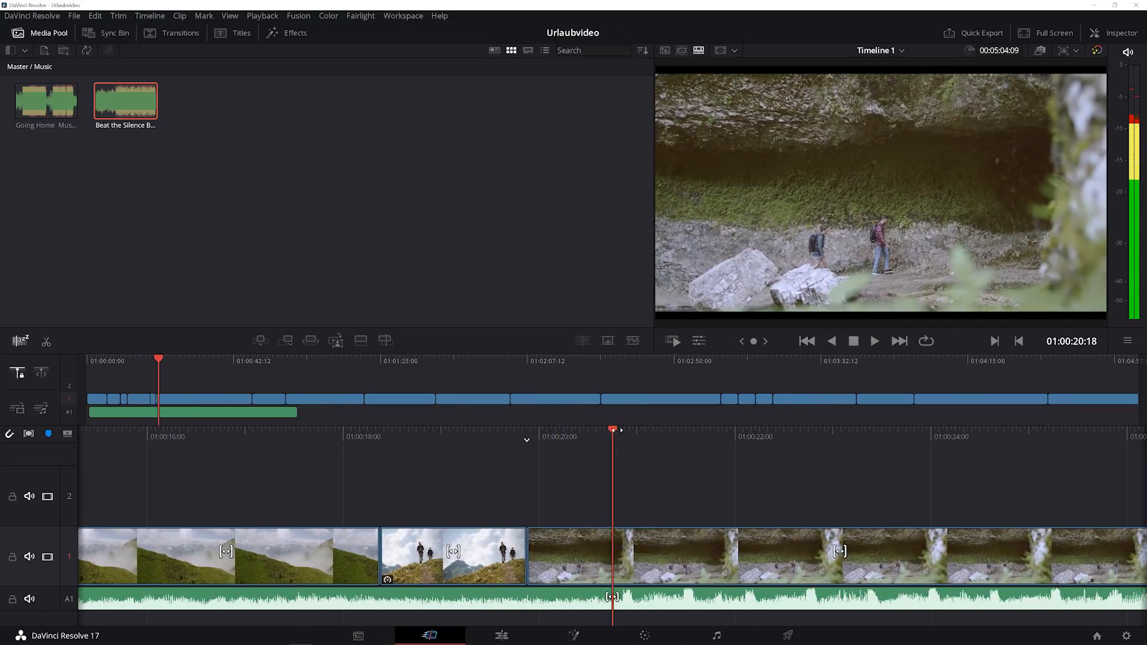
# Extend the two hikers photo to match the music and trim the start of the rock overhang clip, checking the cut by playback
pyautogui.press('space')
pyautogui.moveTo(519, 557); pyautogui.dragTo(615, 557)
pyautogui.press('space')
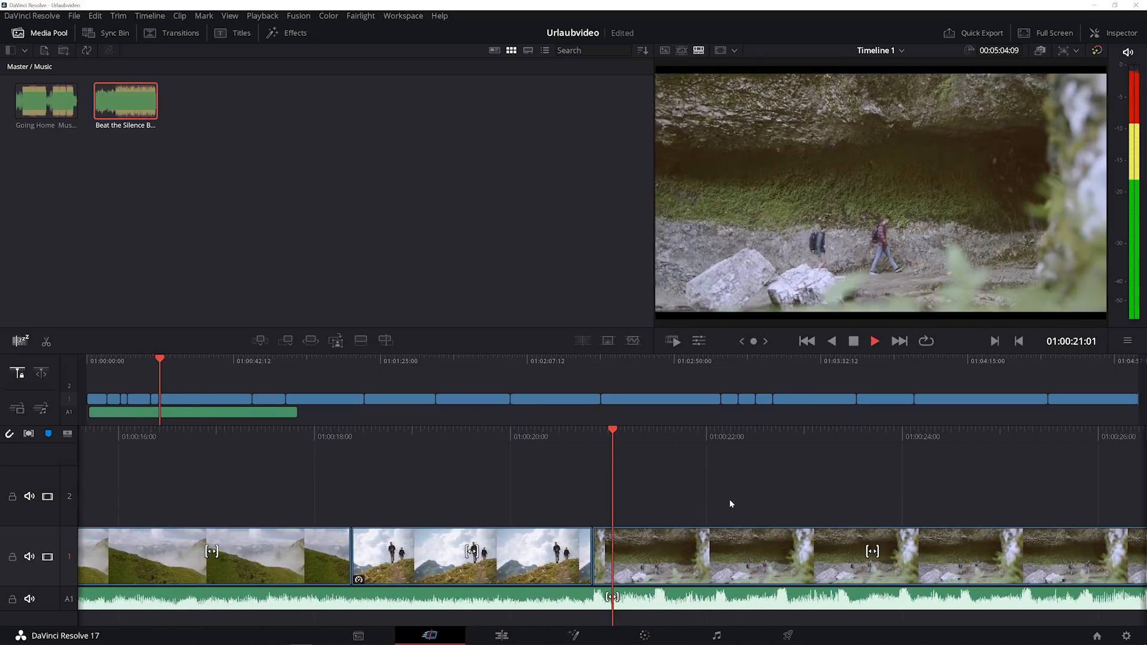
pyautogui.press('space')
pyautogui.moveTo(618, 556); pyautogui.dragTo(490, 558)
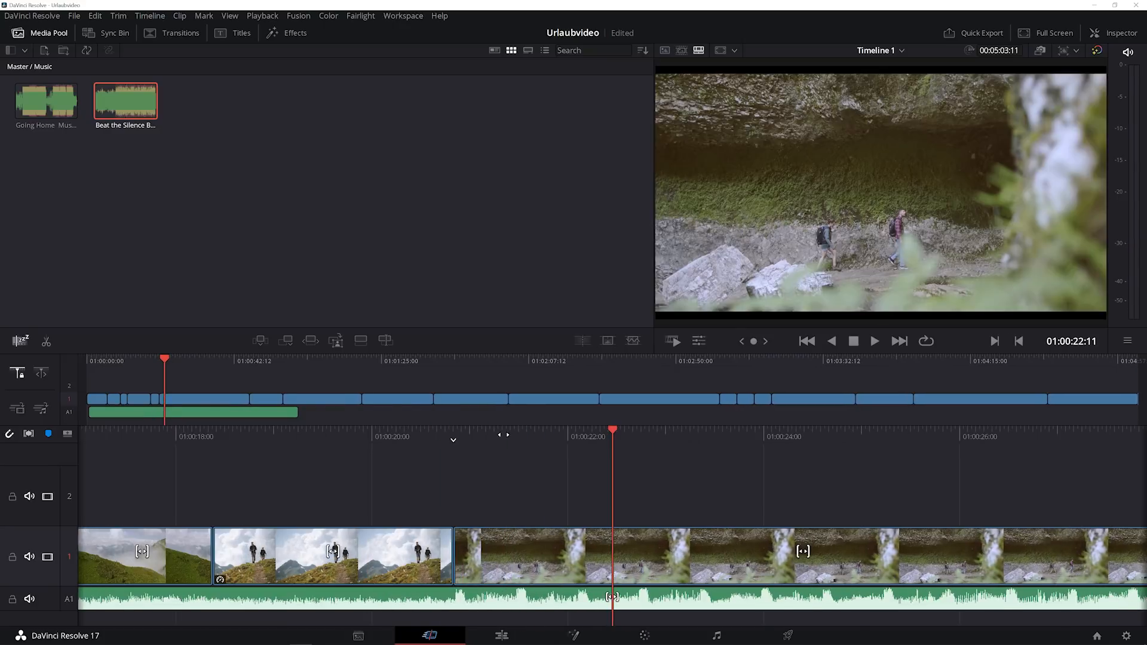
pyautogui.press('space')
pyautogui.press('space')
# Trim the end of the rock overhang clip to 01:00:23:08 and adjust the cut into the cave entrance clip to the music
pyautogui.click(636, 563)
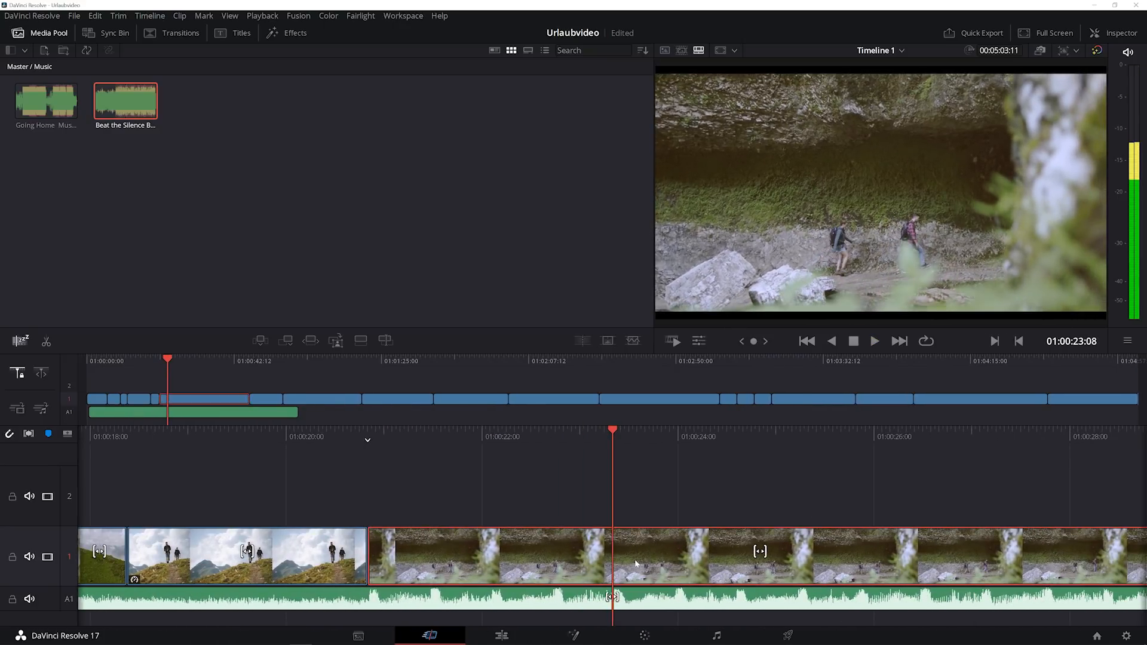
pyautogui.hotkey('ctrl', 'shift', ']')
pyautogui.moveTo(553, 553); pyautogui.dragTo(580, 550)
pyautogui.press('space')
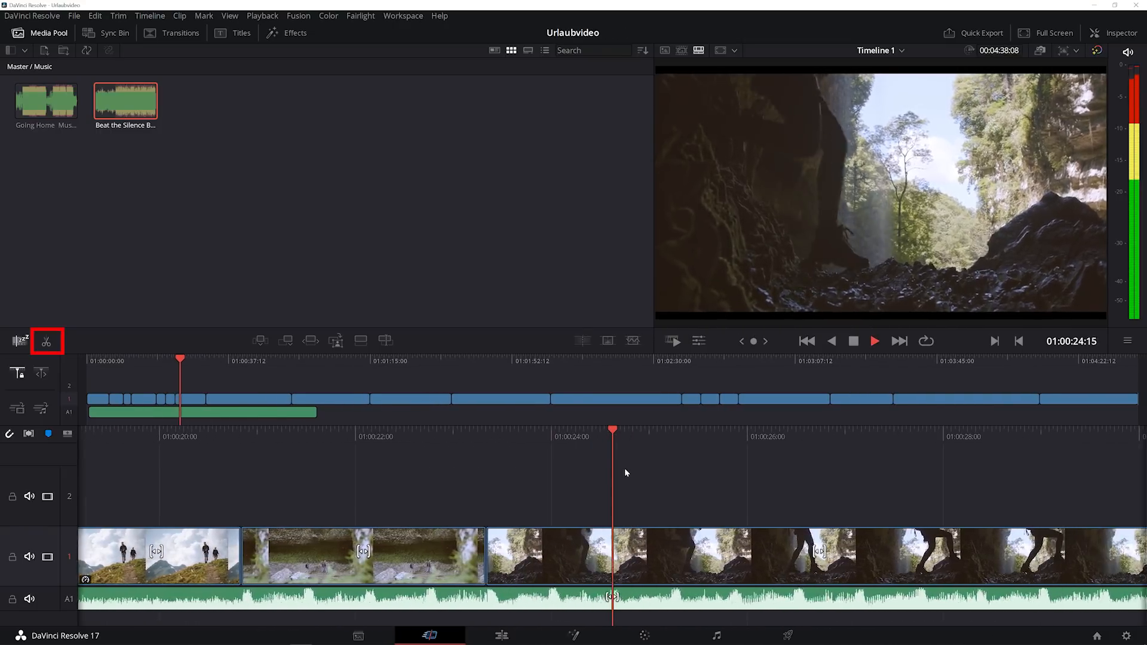
pyautogui.moveTo(302, 547); pyautogui.dragTo(306, 547)
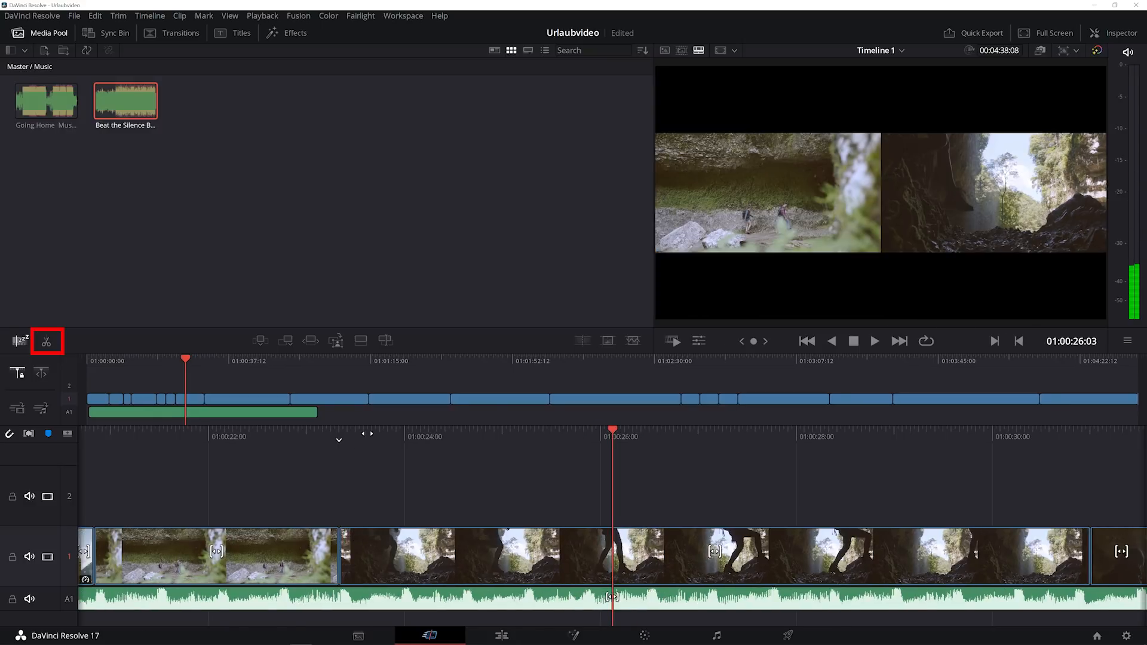
pyautogui.moveTo(359, 438); pyautogui.dragTo(629, 454)
# End the green hillside clip at 01:00:46:11, close the gap before the summit hikers clip and play the edit
pyautogui.press('/')
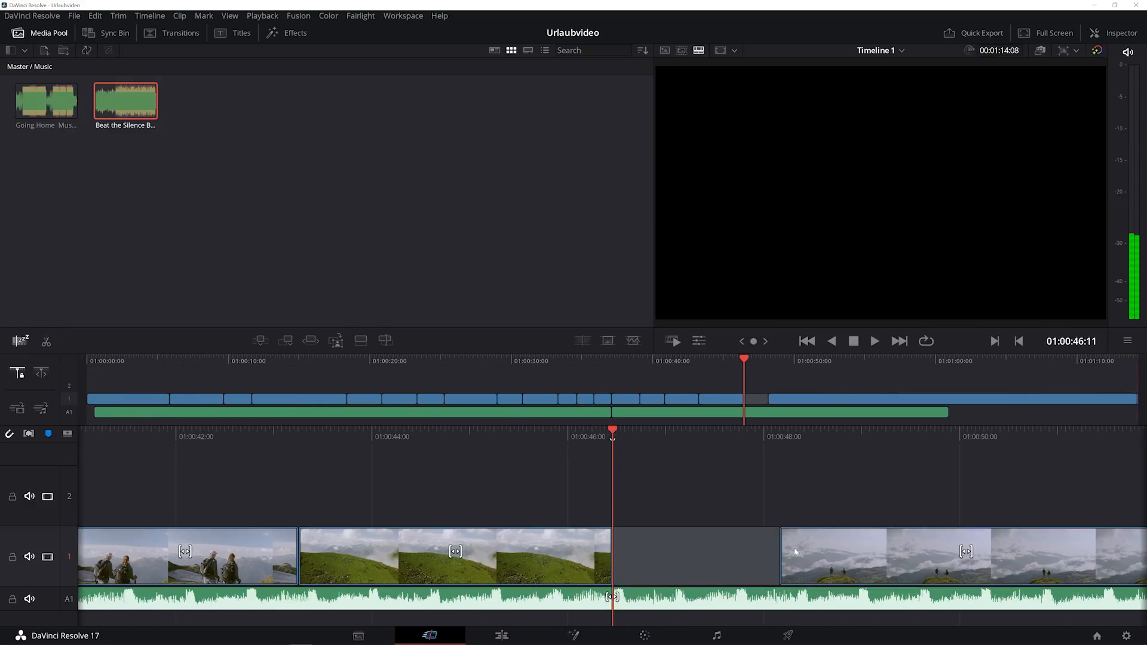
pyautogui.press('space')
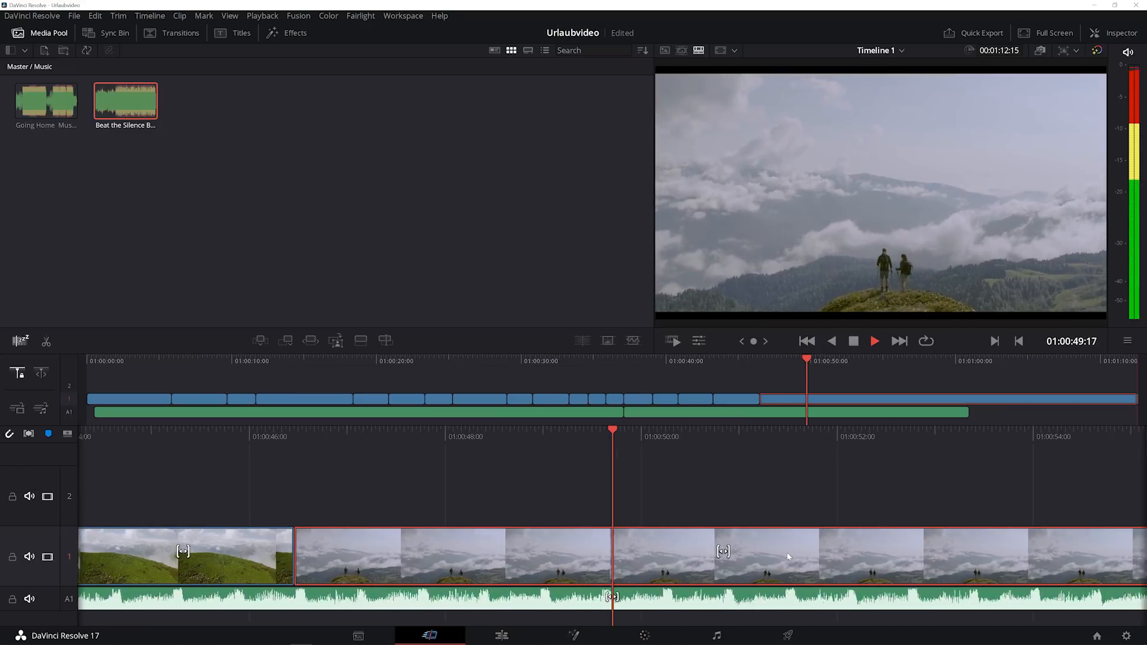
pyautogui.press('space')
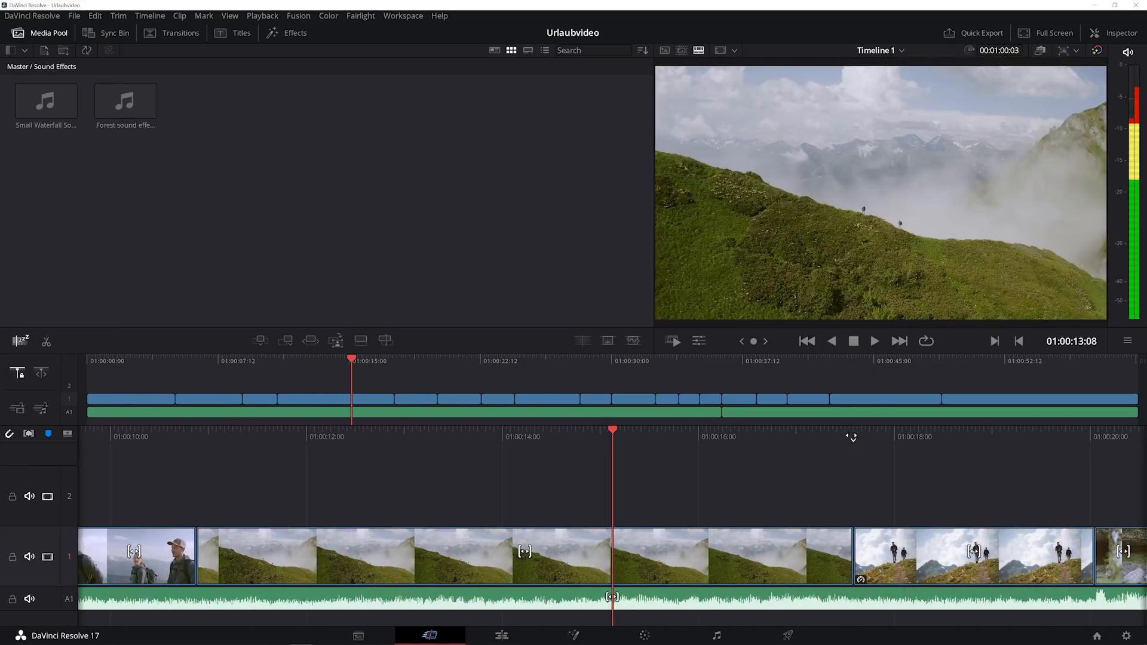
# Place the forest sound effect beneath the music track in the timeline
pyautogui.moveTo(126, 101); pyautogui.dragTo(448, 612)
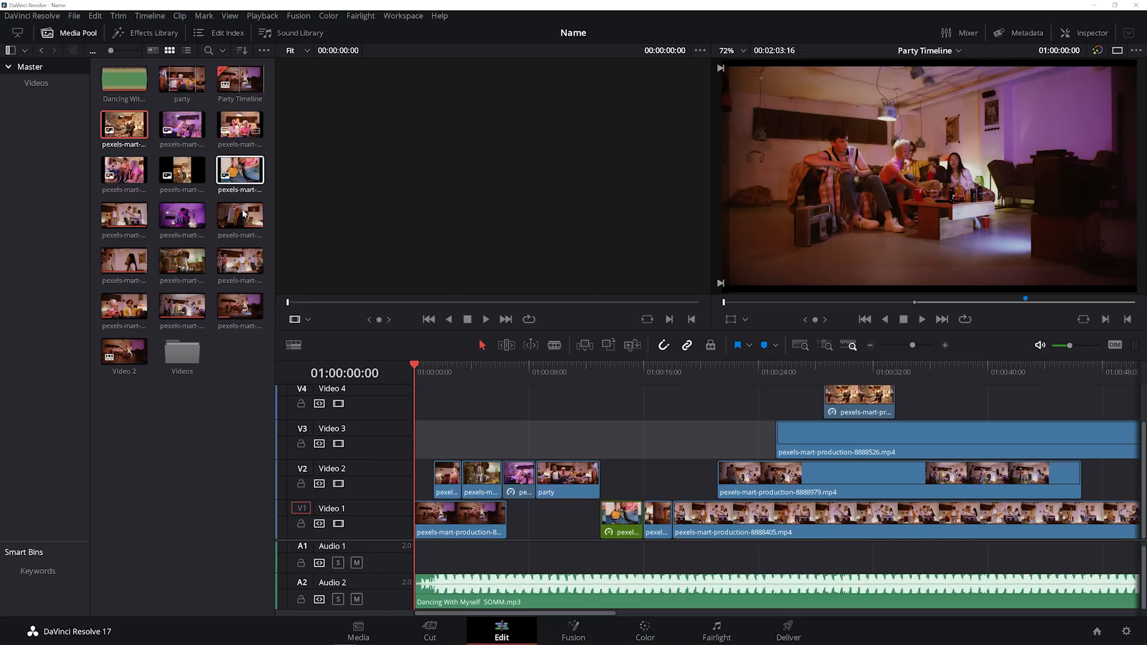
# Widen the media pool, move the playhead to 01:00:09:22 over the party clip and save the project
pyautogui.moveTo(276, 192); pyautogui.dragTo(312, 192)
pyautogui.moveTo(256, 261); pyautogui.dragTo(254, 224)
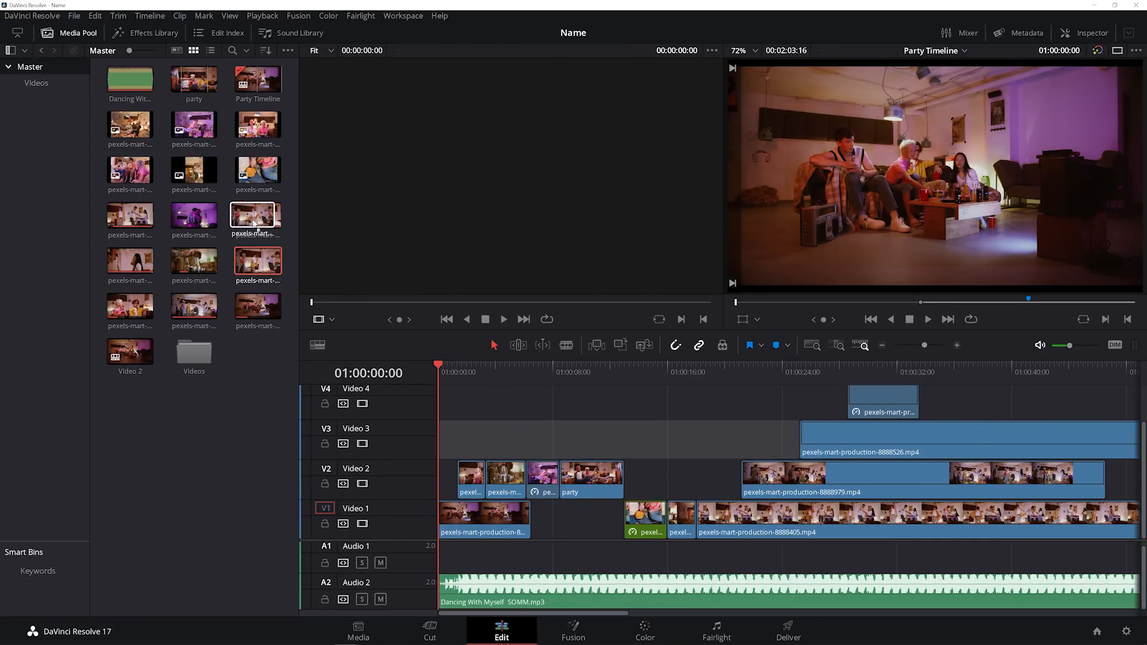
pyautogui.click(592, 478)
pyautogui.click(582, 372)
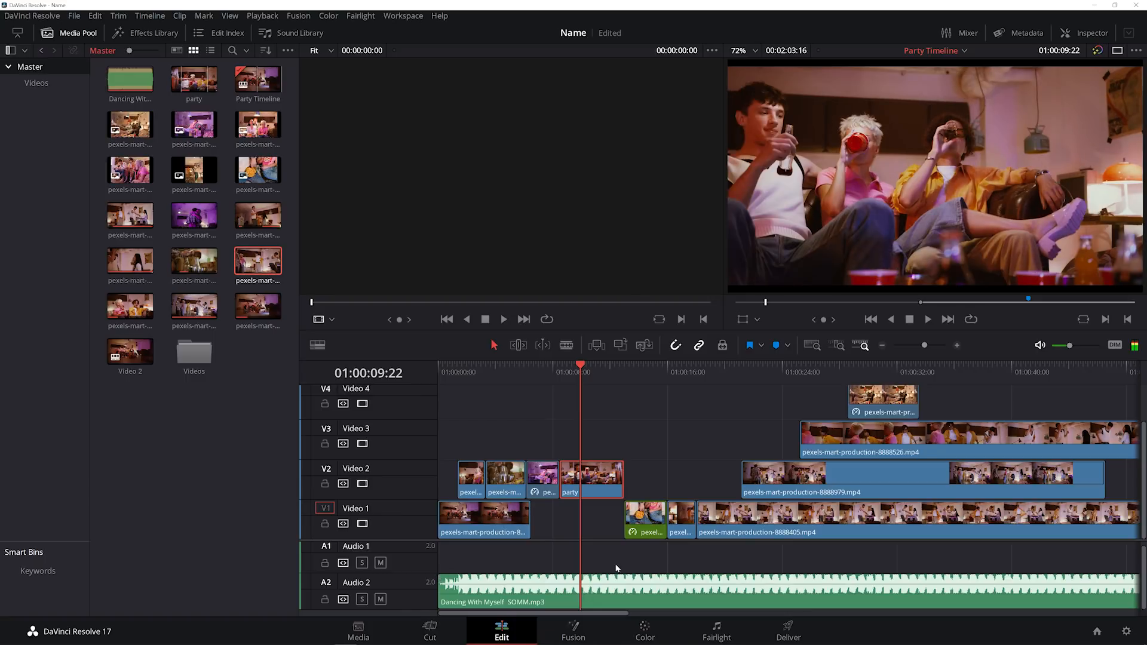
pyautogui.hotkey('ctrl', 's')
# Try the track controls by toggling mute on Audio 2, the picture of Video 2 and solo on Audio 1
pyautogui.click(380, 600)
pyautogui.click(381, 600)
pyautogui.click(361, 484)
pyautogui.click(362, 484)
pyautogui.click(362, 564)
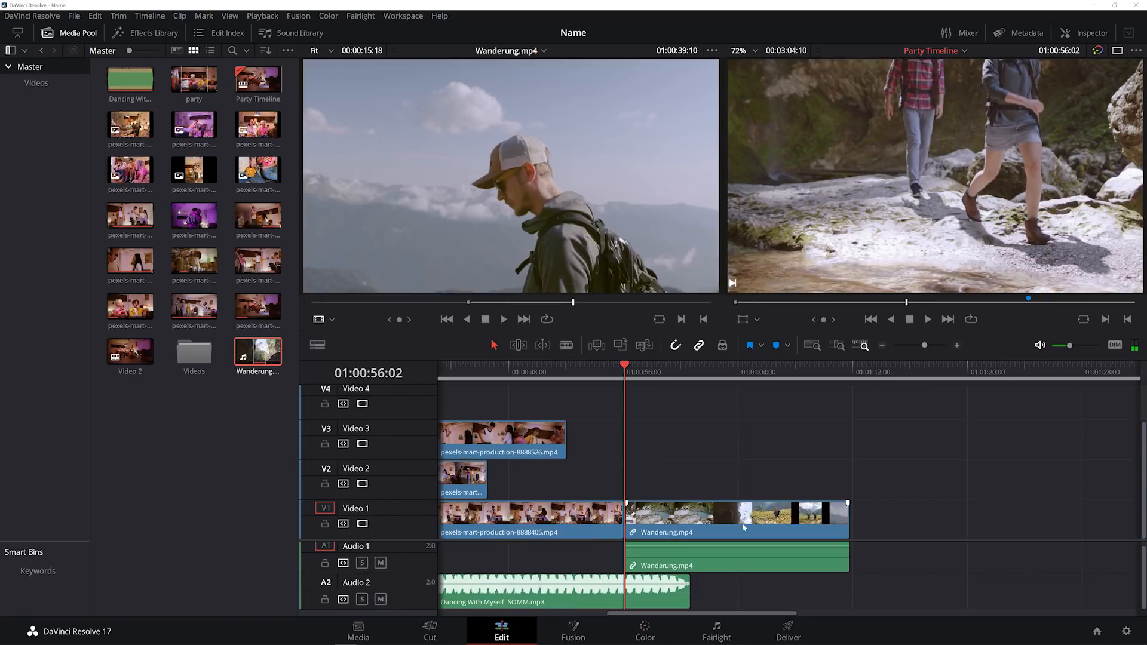
# Unlink the video of the Wanderung.mp4 clip from its audio in the timeline
pyautogui.click(742, 522)
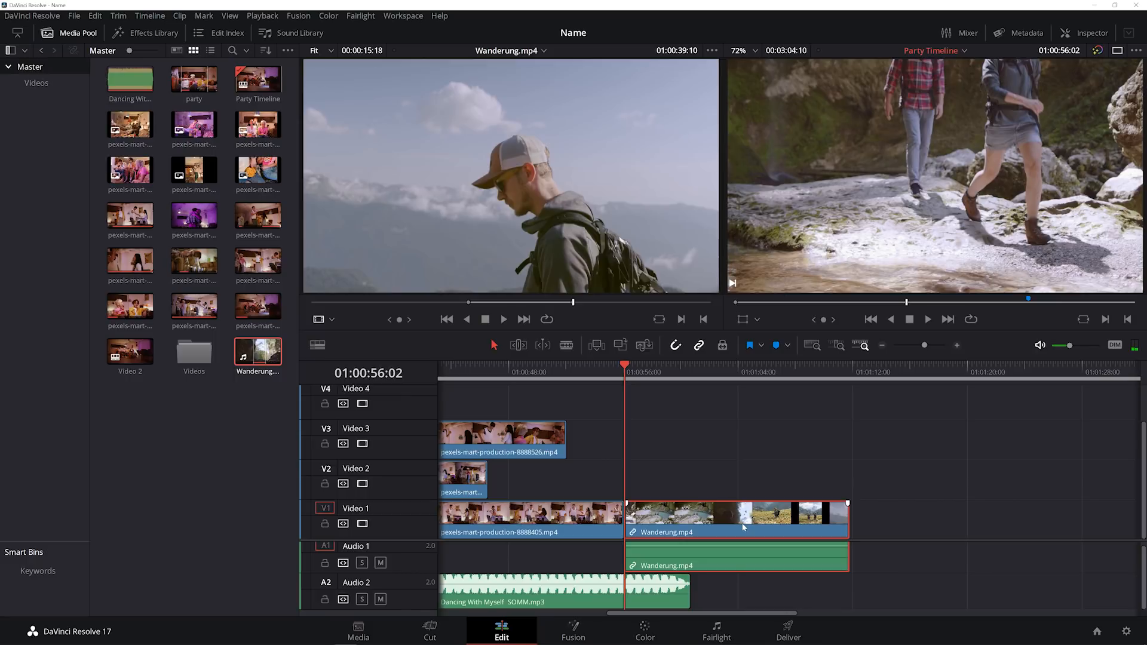
pyautogui.click(362, 564)
pyautogui.scroll(-1, 631, 541)
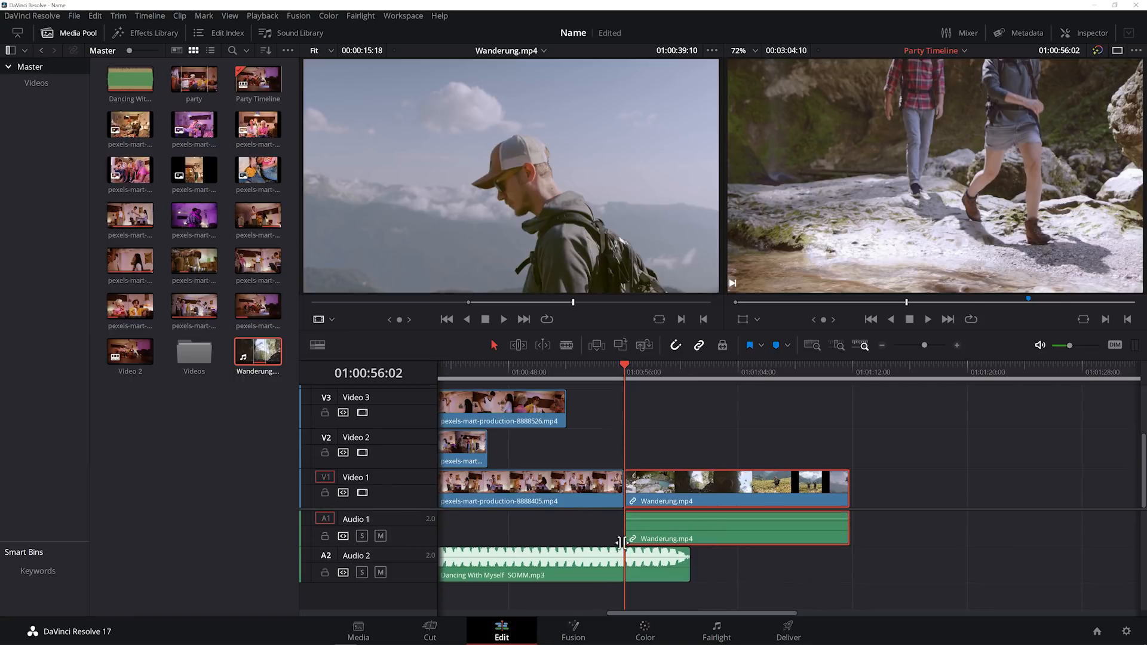
pyautogui.rightClick(724, 487)
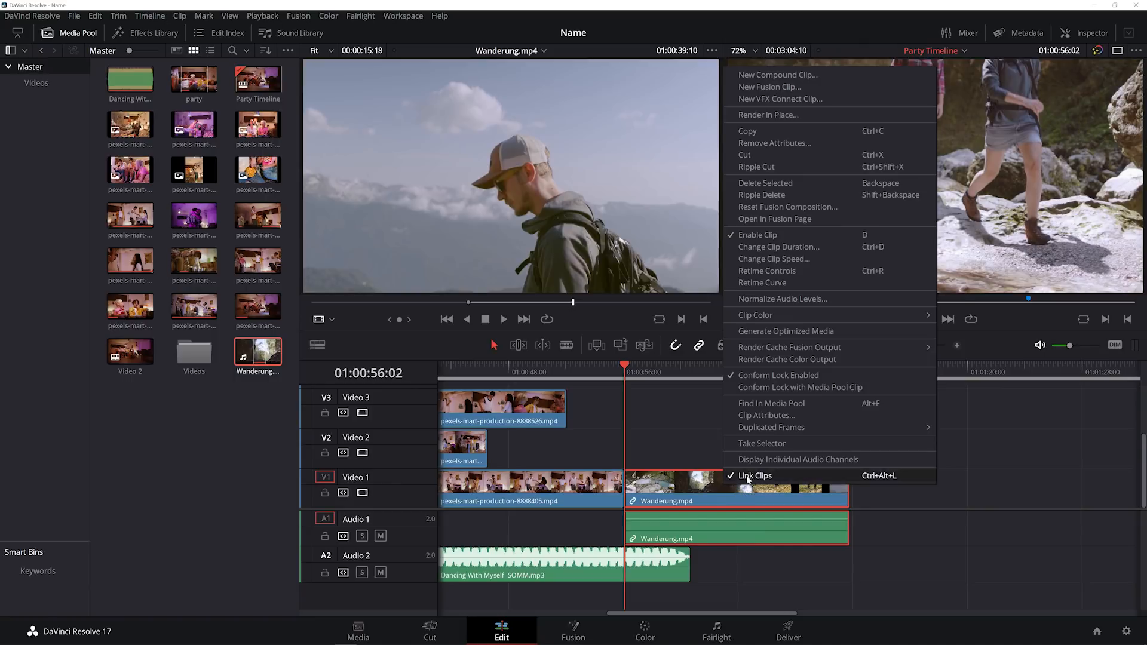
pyautogui.click(748, 477)
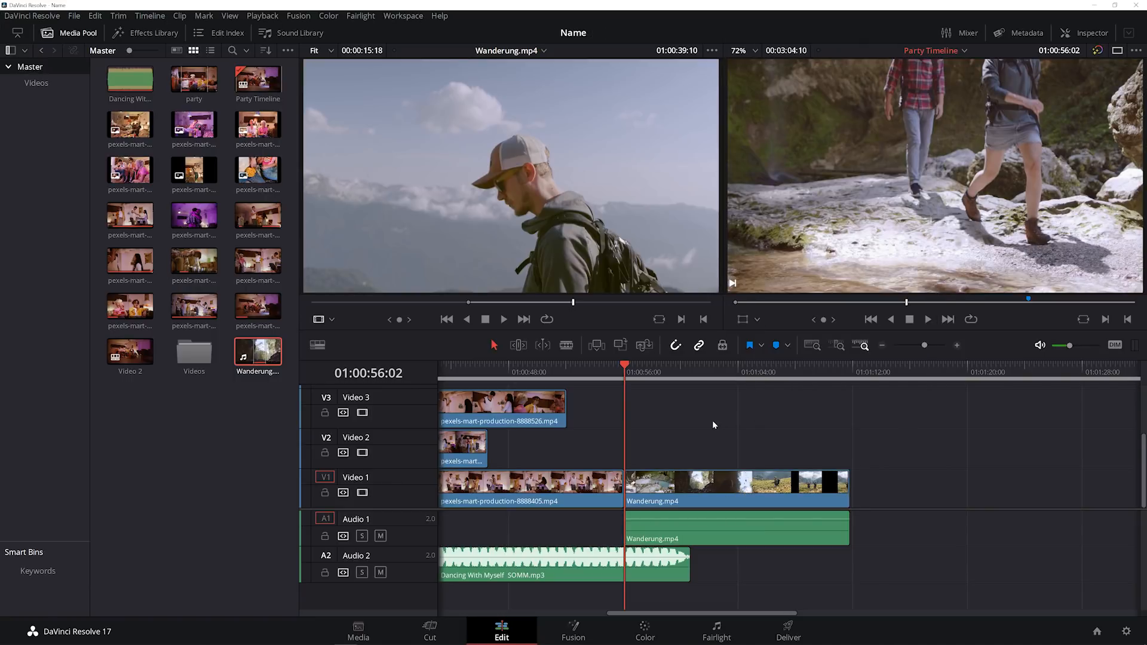
# Try to link the pexels-mart-production-8888405.mp4 clip with the adjacent Wanderung.mp4 video on Video 1
pyautogui.click(579, 488)
pyautogui.rightClick(586, 488)
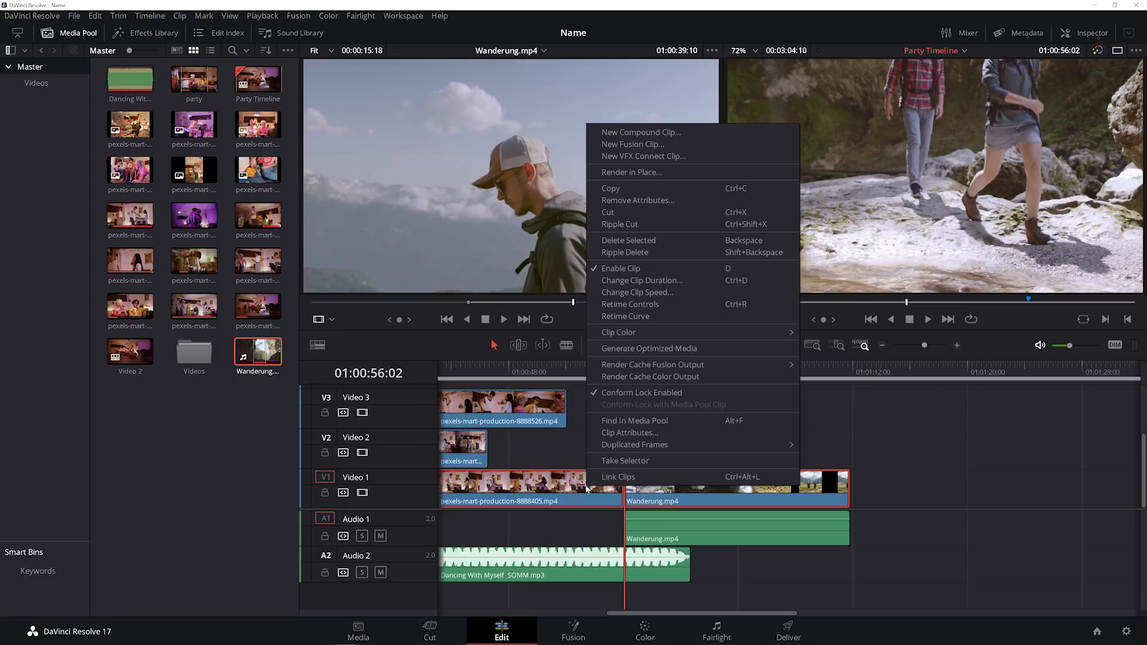
pyautogui.click(619, 478)
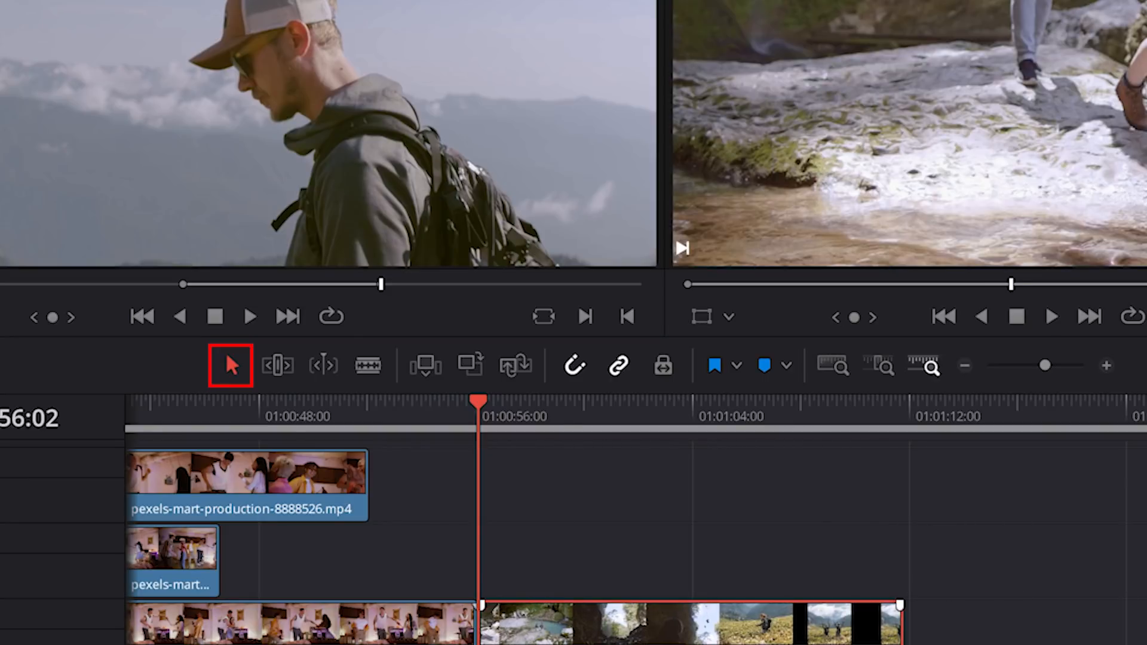
# Split the Wanderung.mp4 clip into four pieces with the Blade tool, making the first cut at 01:01:02:13, and return to selection mode
pyautogui.click(656, 426)
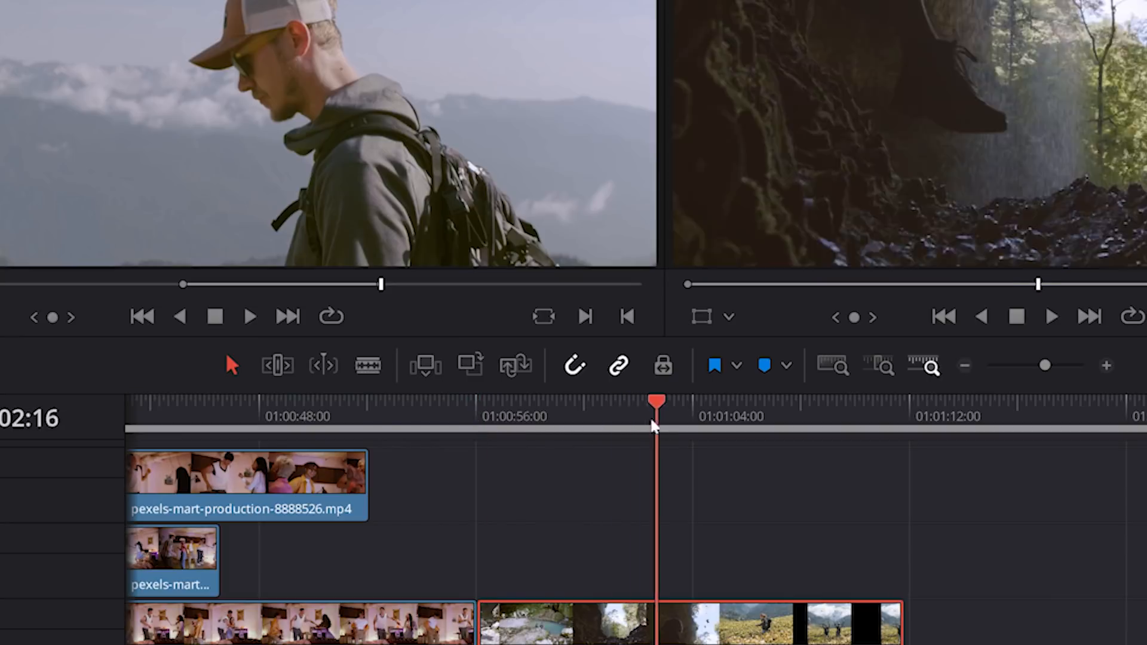
pyautogui.press('b')
pyautogui.click(657, 636)
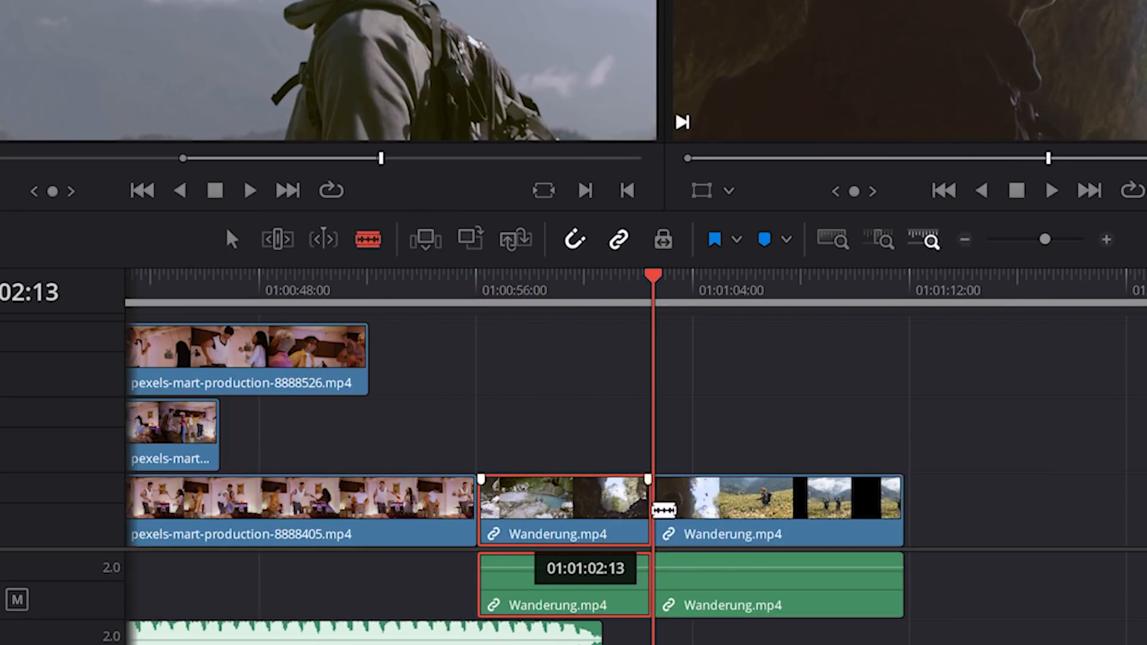
pyautogui.click(795, 519)
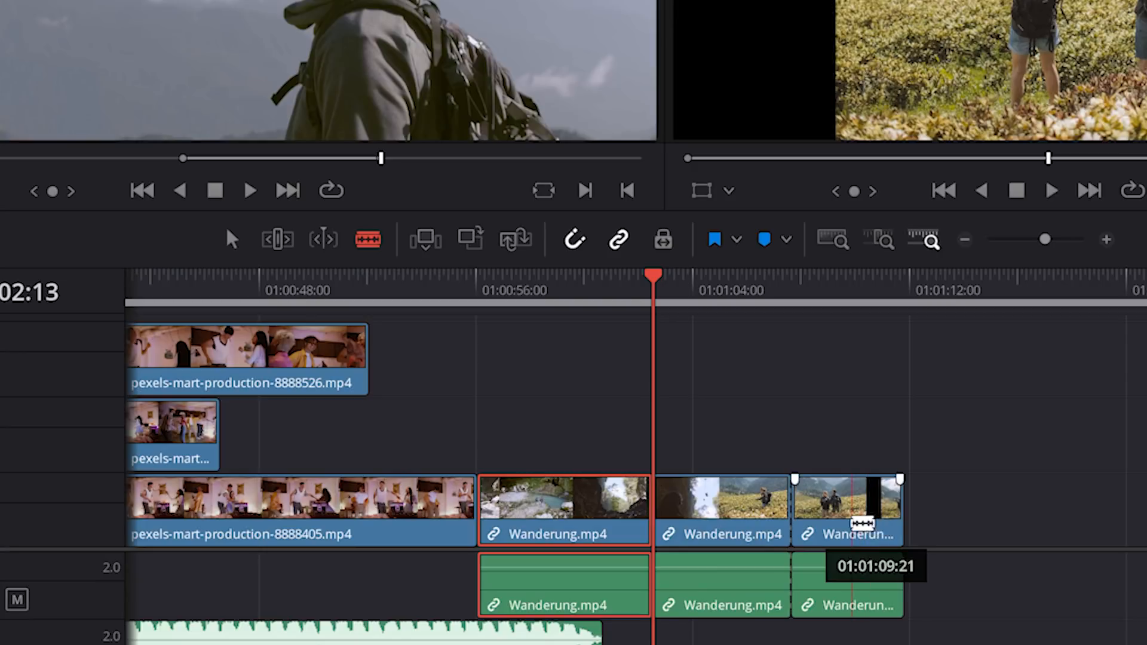
pyautogui.click(859, 523)
pyautogui.click(232, 239)
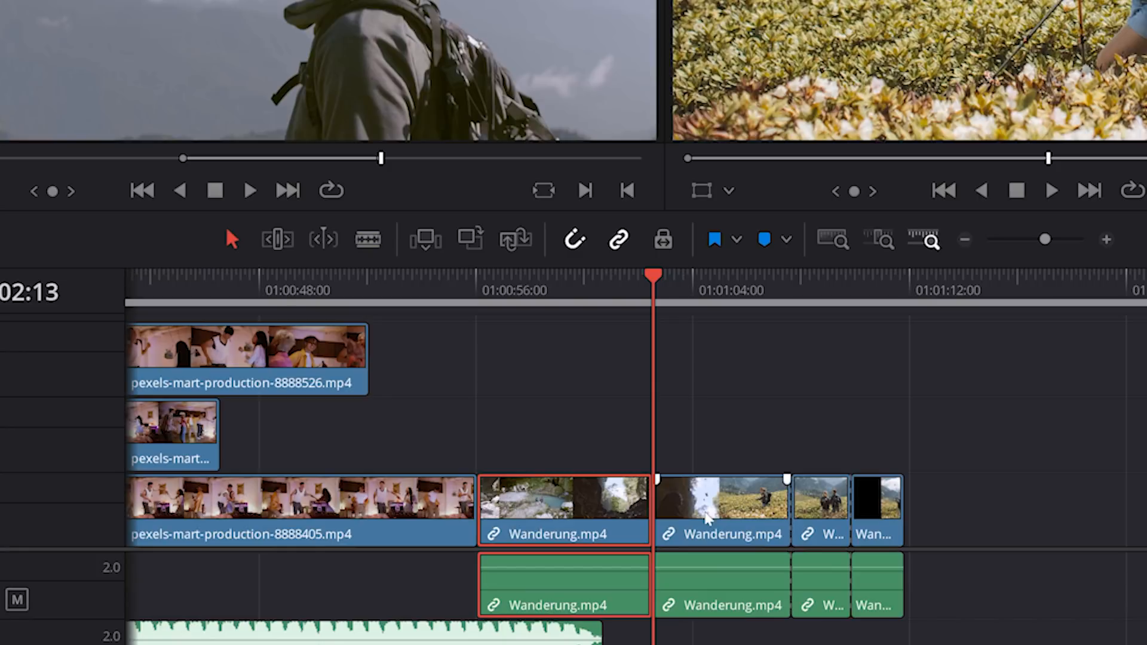
# Slip the footage inside the second Wanderung.mp4 piece to the hikers on the hilltop and scrub through the result
pyautogui.click(708, 518)
pyautogui.moveTo(734, 276); pyautogui.dragTo(731, 276)
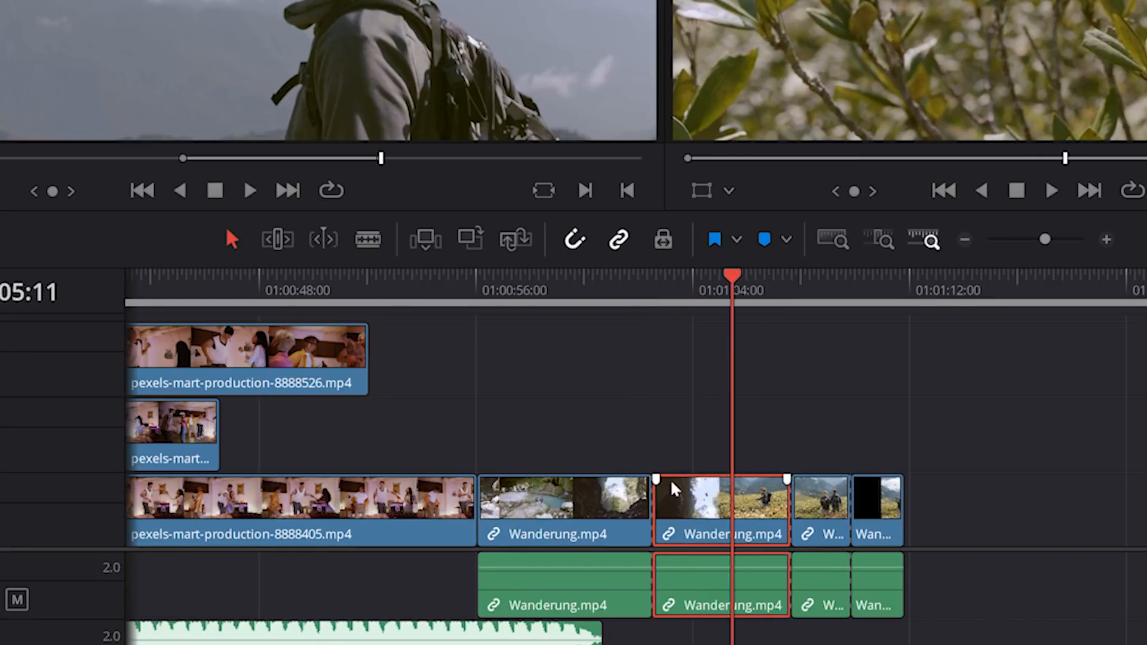
pyautogui.click(276, 240)
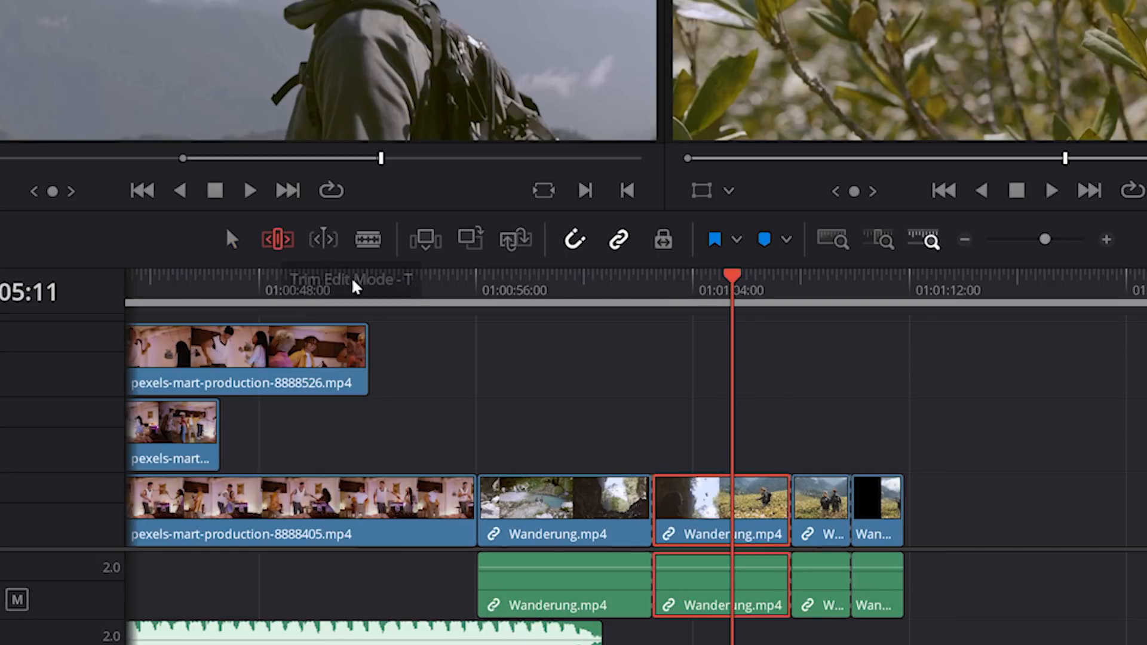
pyautogui.moveTo(715, 508); pyautogui.dragTo(480, 510)
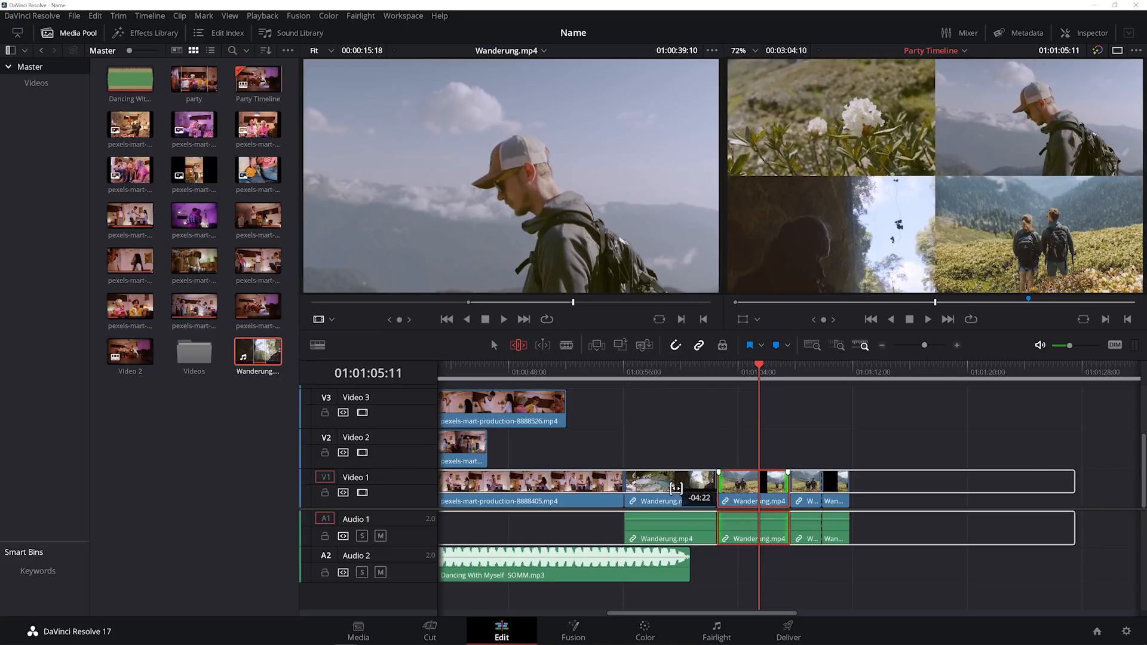
pyautogui.moveTo(626, 488); pyautogui.dragTo(591, 487)
pyautogui.click(743, 370)
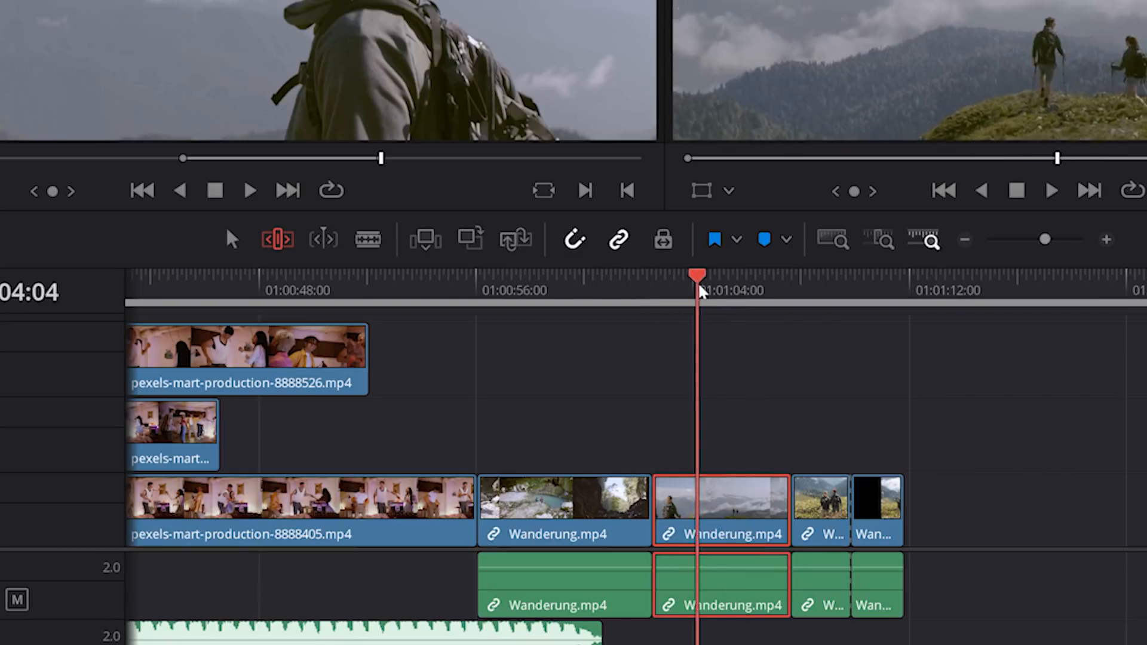
pyautogui.moveTo(700, 291); pyautogui.dragTo(755, 291)
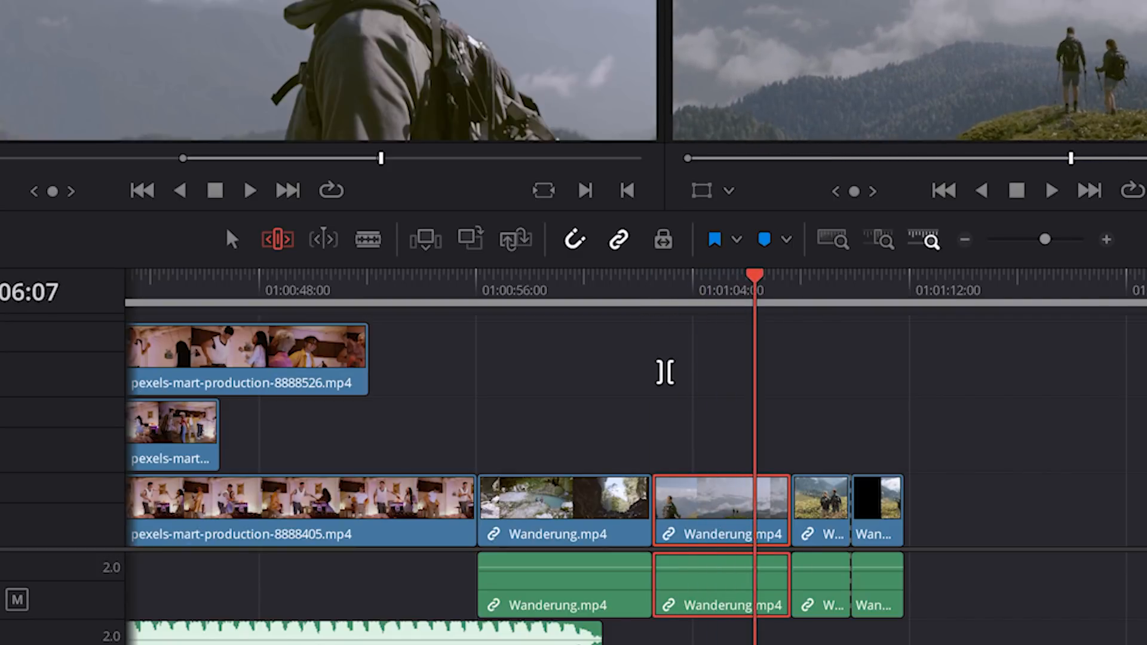
# Place the playhead at 01:01:00:18 and try moving the second Wanderung.mp4 piece along the track to test snapping
pyautogui.click(603, 289)
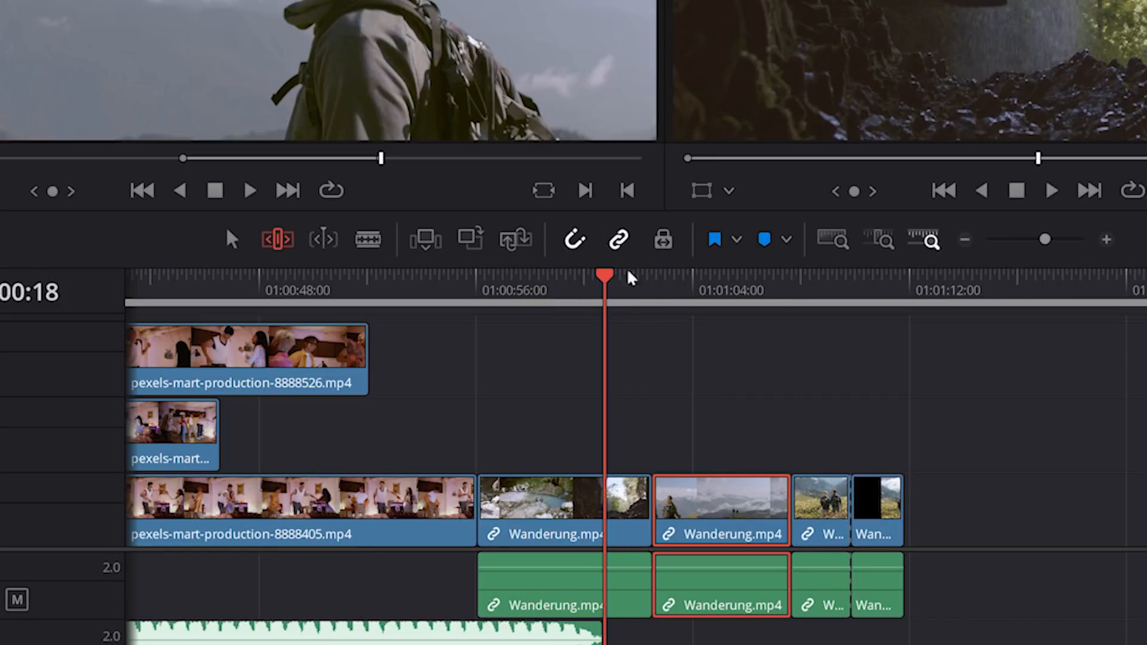
pyautogui.click(574, 241)
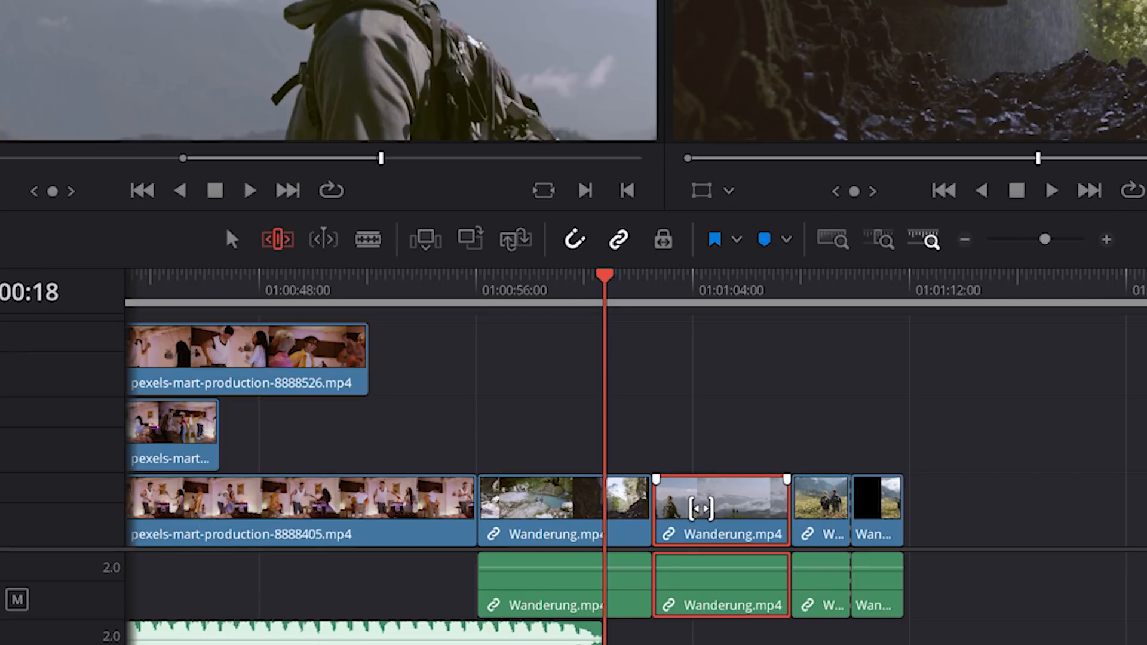
pyautogui.click(232, 238)
pyautogui.moveTo(732, 517); pyautogui.dragTo(708, 507)
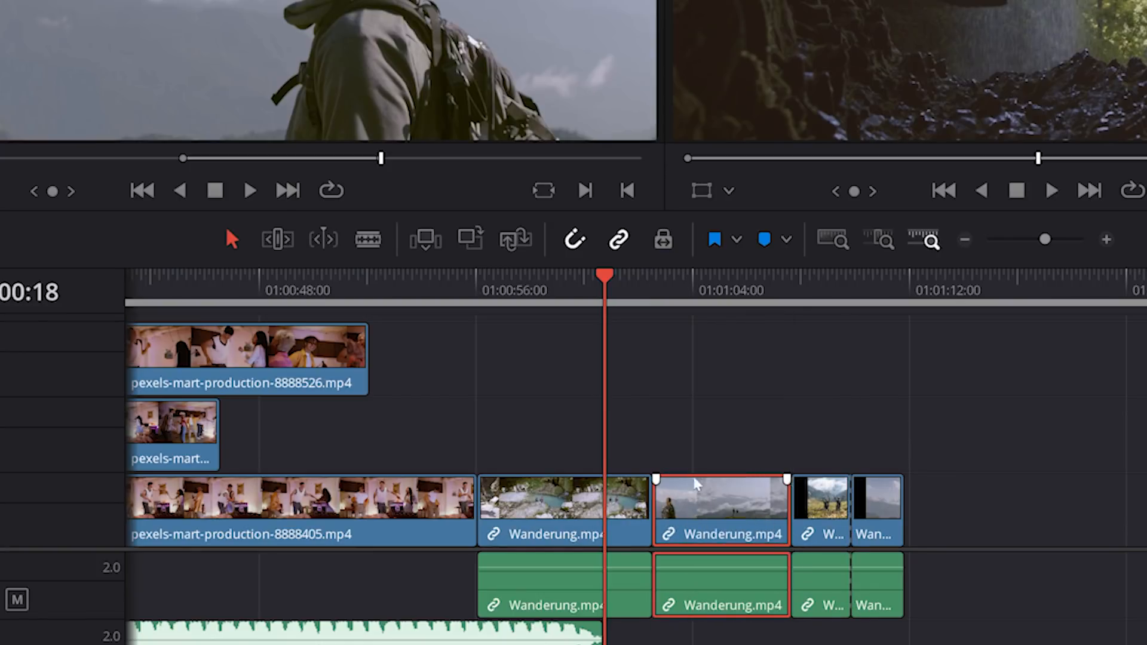
# With linked selection temporarily off, move the last Wanderung.mp4 video piece away from its audio and back
pyautogui.click(617, 240)
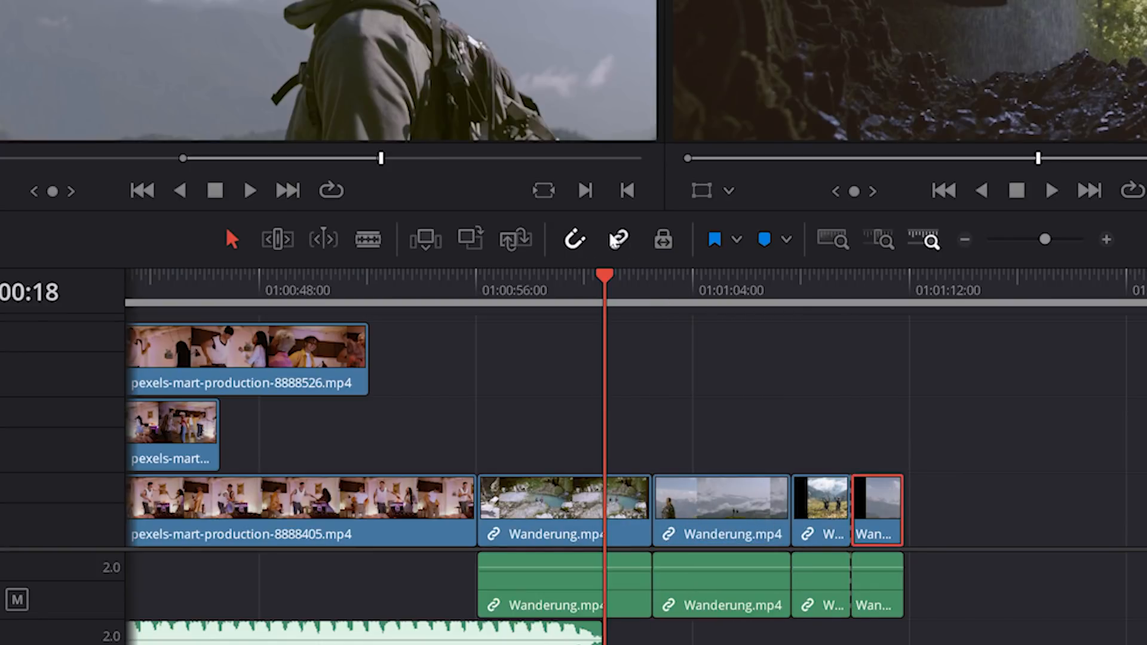
pyautogui.moveTo(875, 508); pyautogui.dragTo(971, 514)
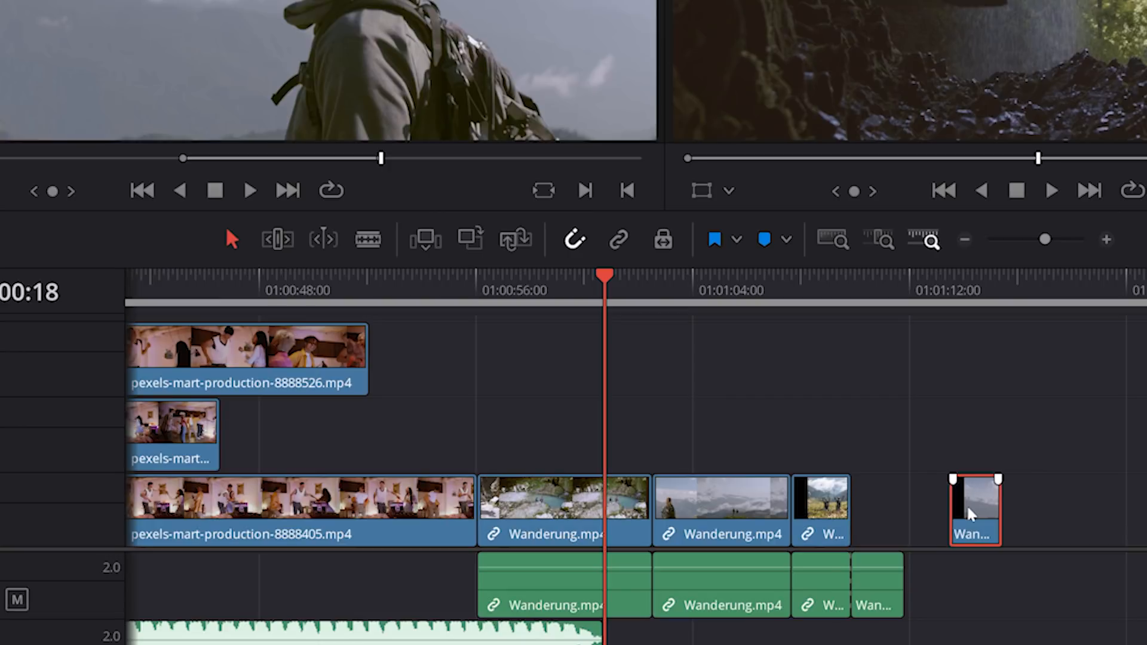
pyautogui.moveTo(971, 514); pyautogui.dragTo(896, 511)
pyautogui.hotkey('ctrl', 'shift', 'l')
# Try the position lock by enabling it, selecting several Wanderung.mp4 pieces and disabling it again
pyautogui.click(663, 239)
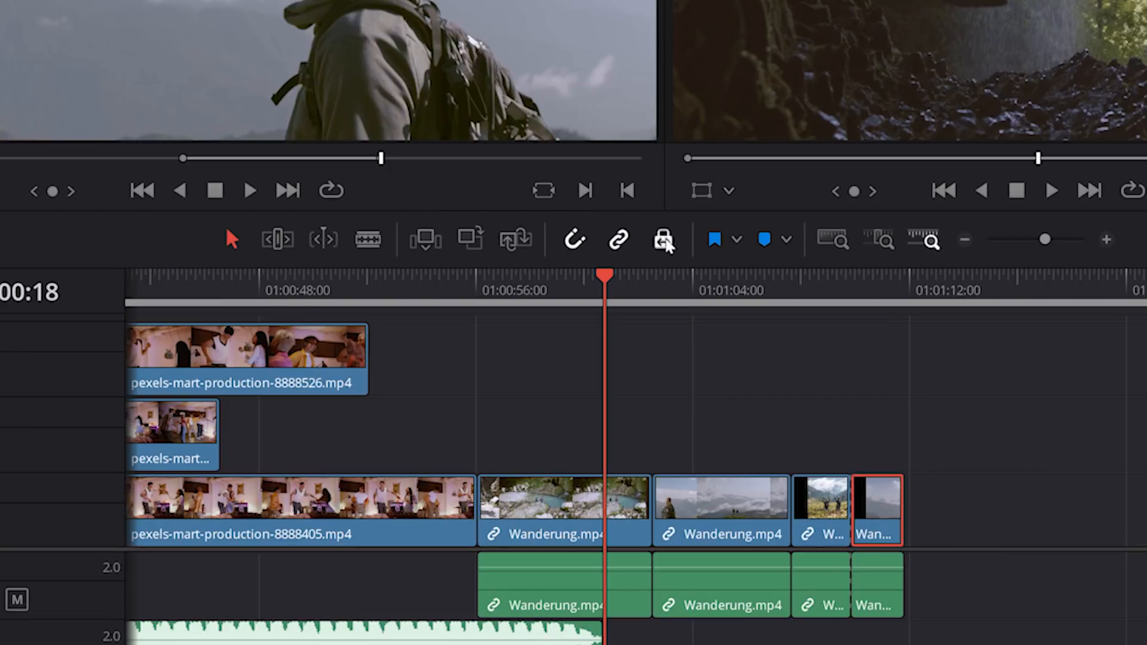
pyautogui.click(572, 515)
pyautogui.click(722, 507)
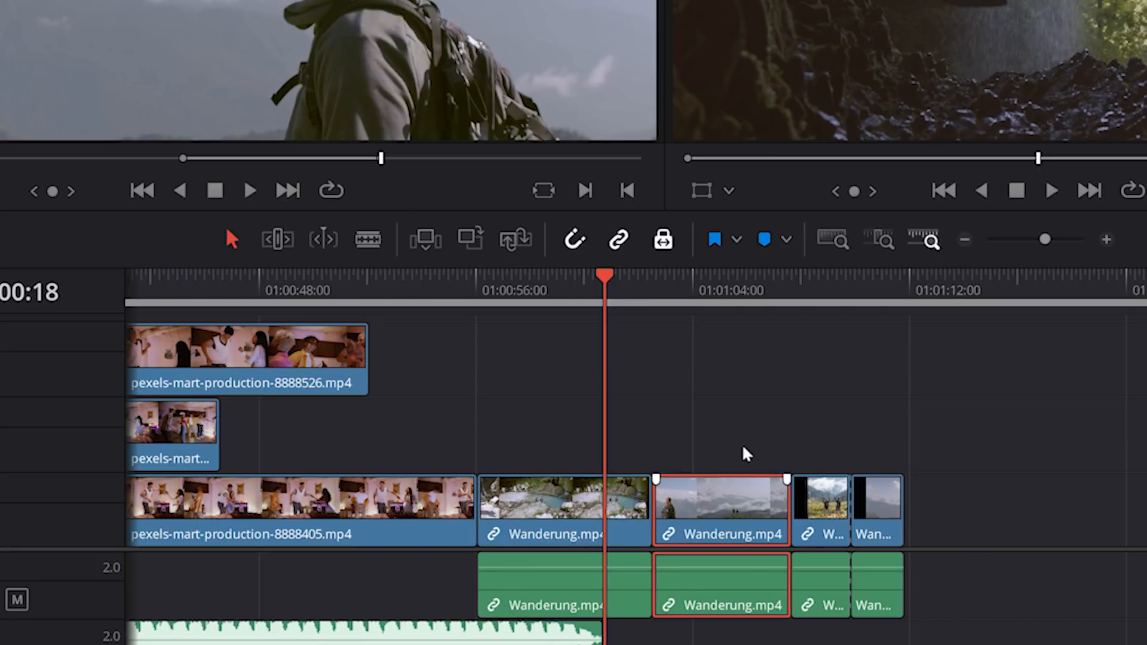
pyautogui.click(806, 505)
pyautogui.click(829, 507)
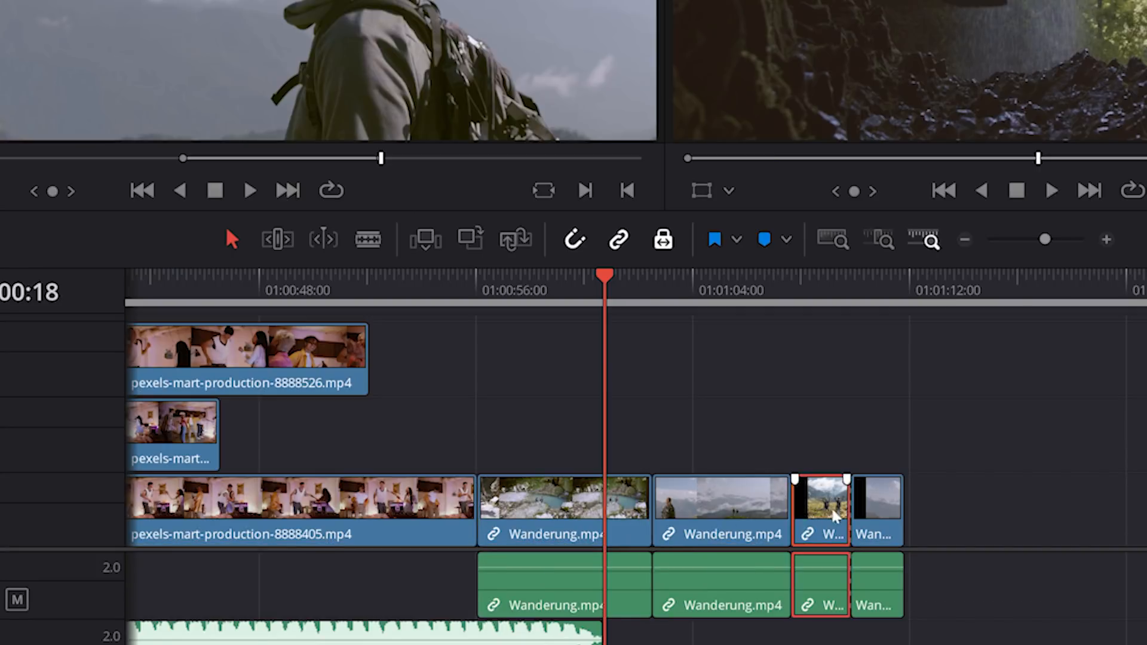
pyautogui.click(663, 240)
pyautogui.click(671, 254)
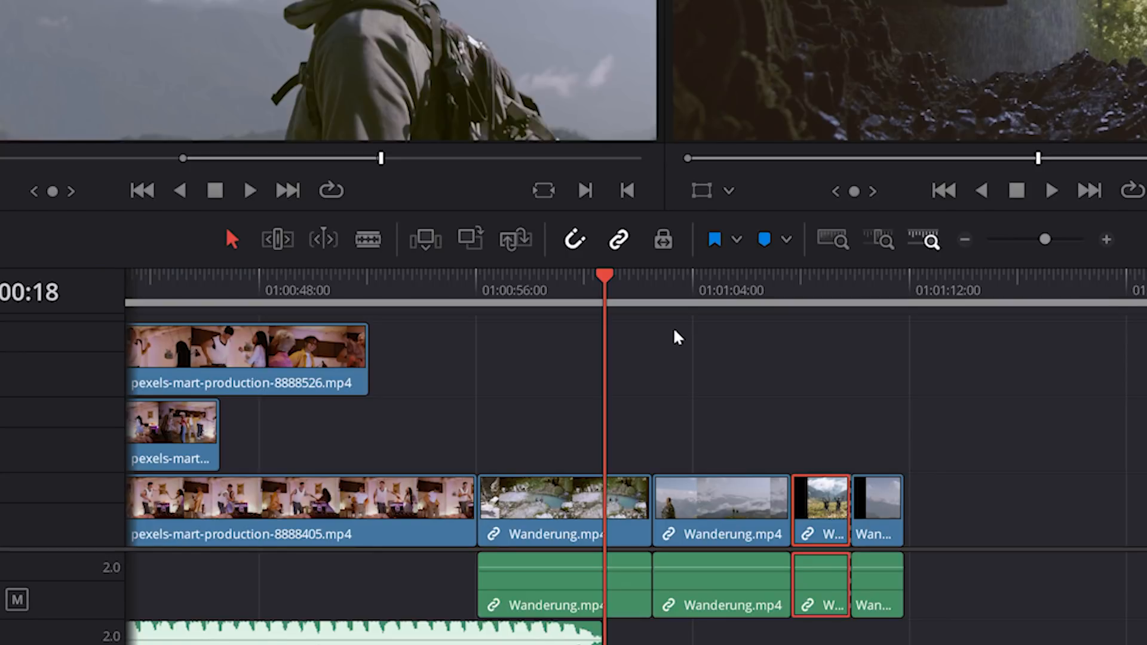
# Select the second Wanderung.mp4 piece, place the playhead at 01:01:04:16 and add a blue flag to the clip
pyautogui.press('Down')
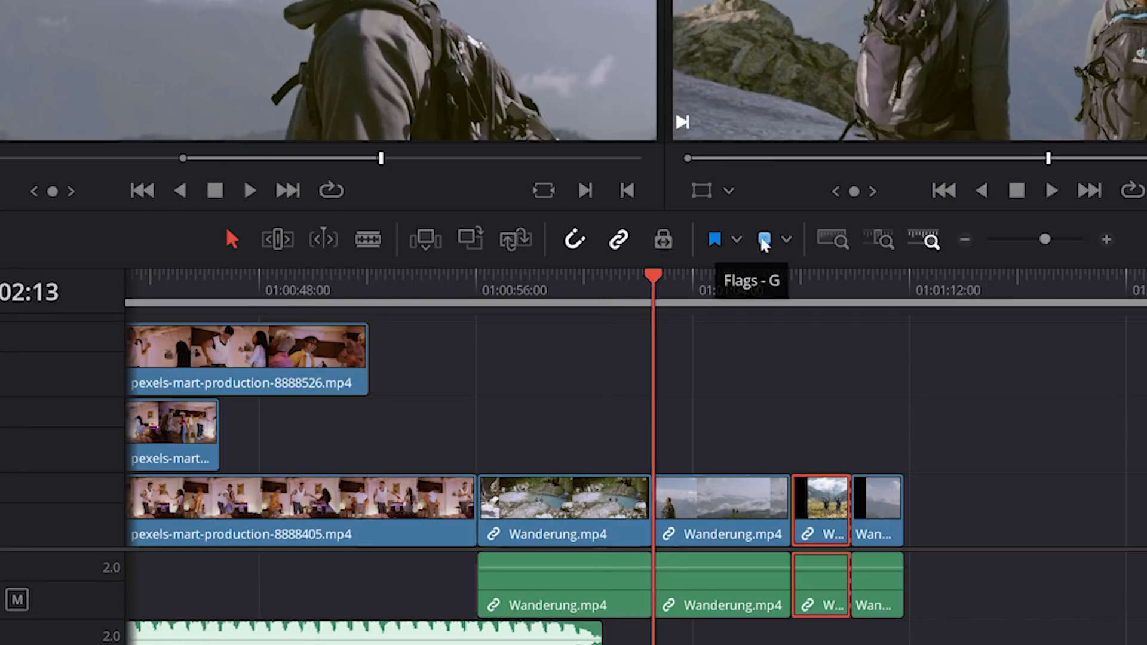
pyautogui.click(783, 496)
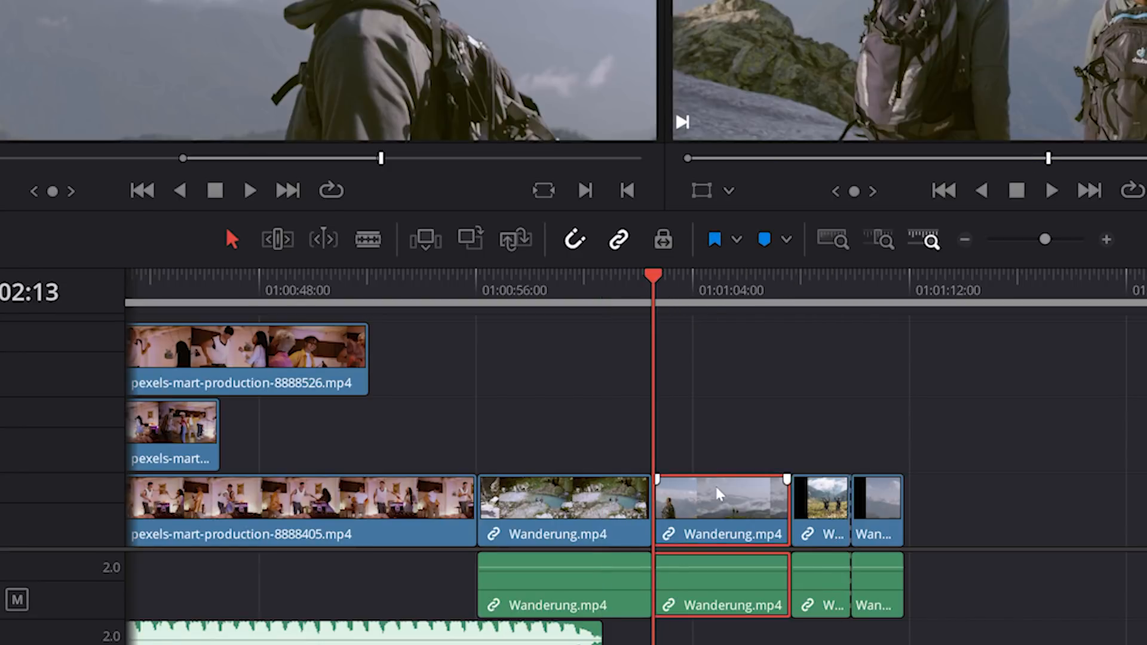
pyautogui.click(711, 278)
pyautogui.click(714, 239)
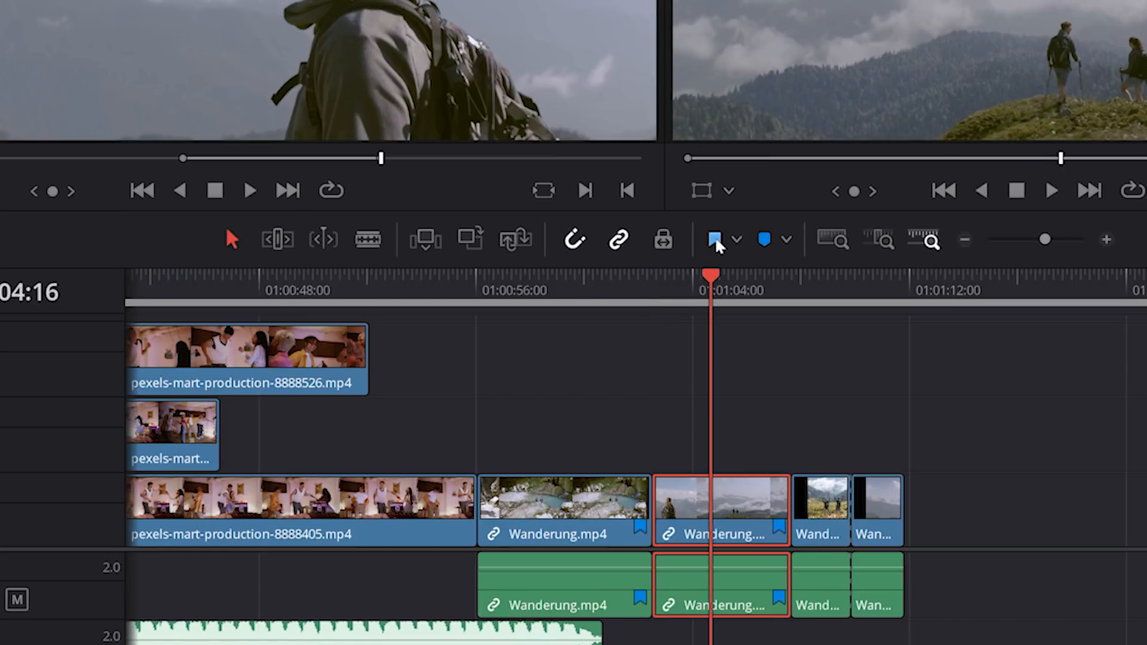
pyautogui.click(636, 529)
pyautogui.click(781, 523)
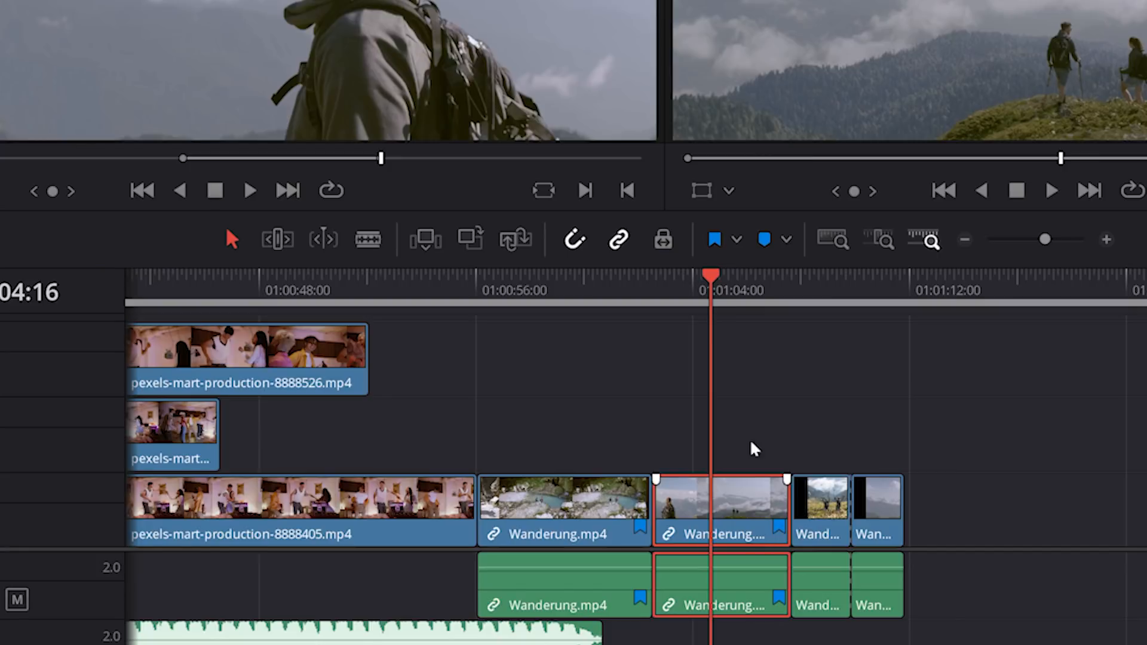
# Add a red flag to the second Wanderung.mp4 piece and set the flag colour back to blue
pyautogui.click(736, 239)
pyautogui.click(778, 406)
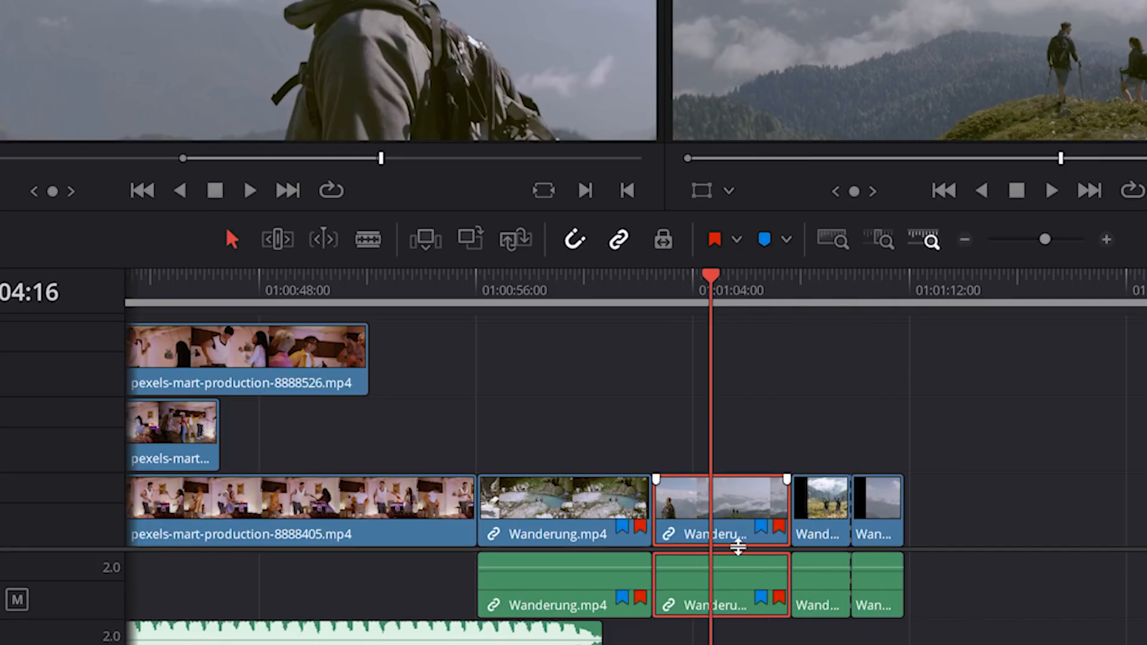
pyautogui.click(736, 242)
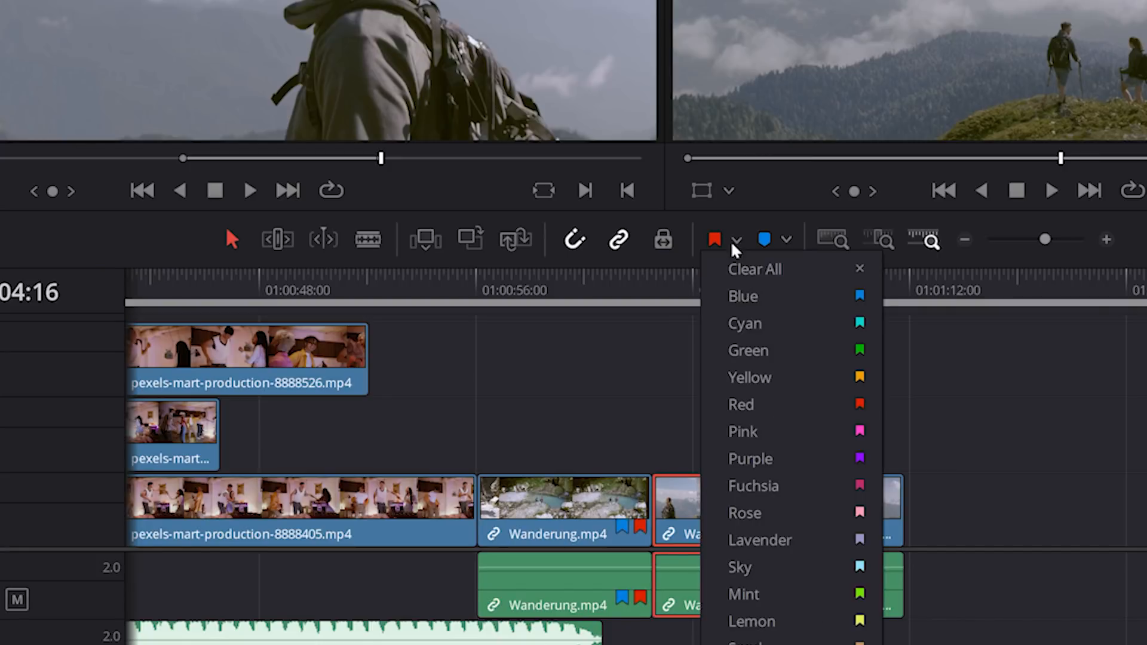
pyautogui.click(776, 298)
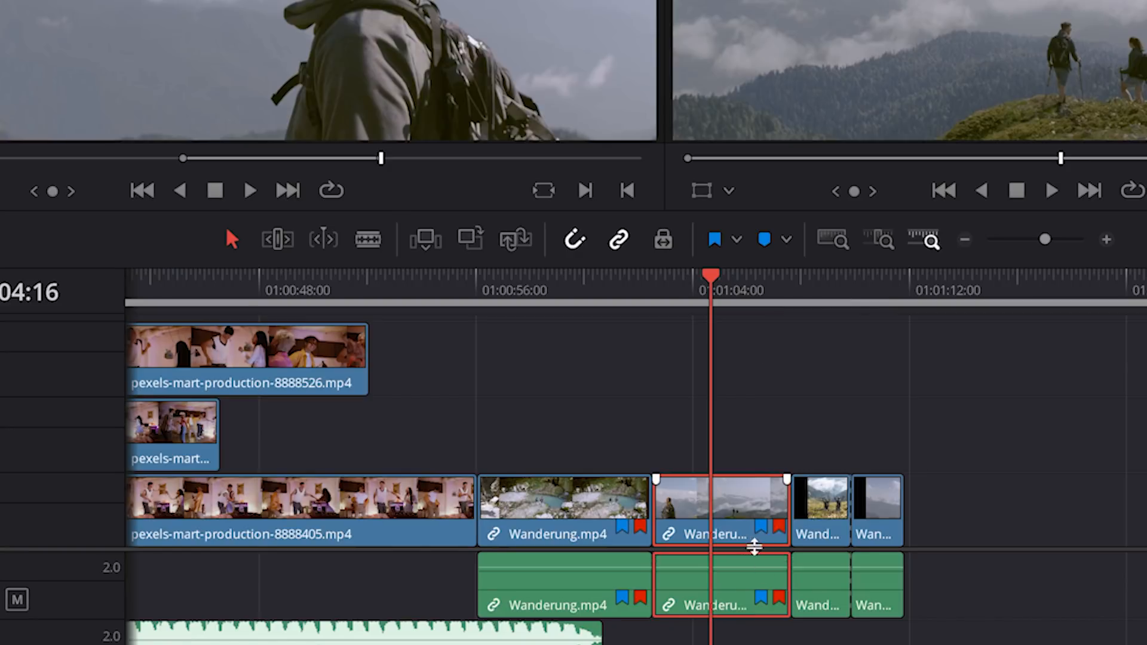
# Add a blue marker to the second Wanderung.mp4 piece and a blue timeline marker, and move the timeline marker to about 01:01:04:00
pyautogui.moveTo(737, 298)
pyautogui.mouseDown()
pyautogui.moveTo(767, 287)
pyautogui.moveTo(699, 284)
pyautogui.moveTo(729, 285)
pyautogui.mouseUp()
pyautogui.click(763, 239)
pyautogui.click(739, 284)
pyautogui.click(788, 402)
pyautogui.click(763, 239)
pyautogui.press('Down')
pyautogui.press('Down')
pyautogui.moveTo(730, 302); pyautogui.dragTo(691, 304)
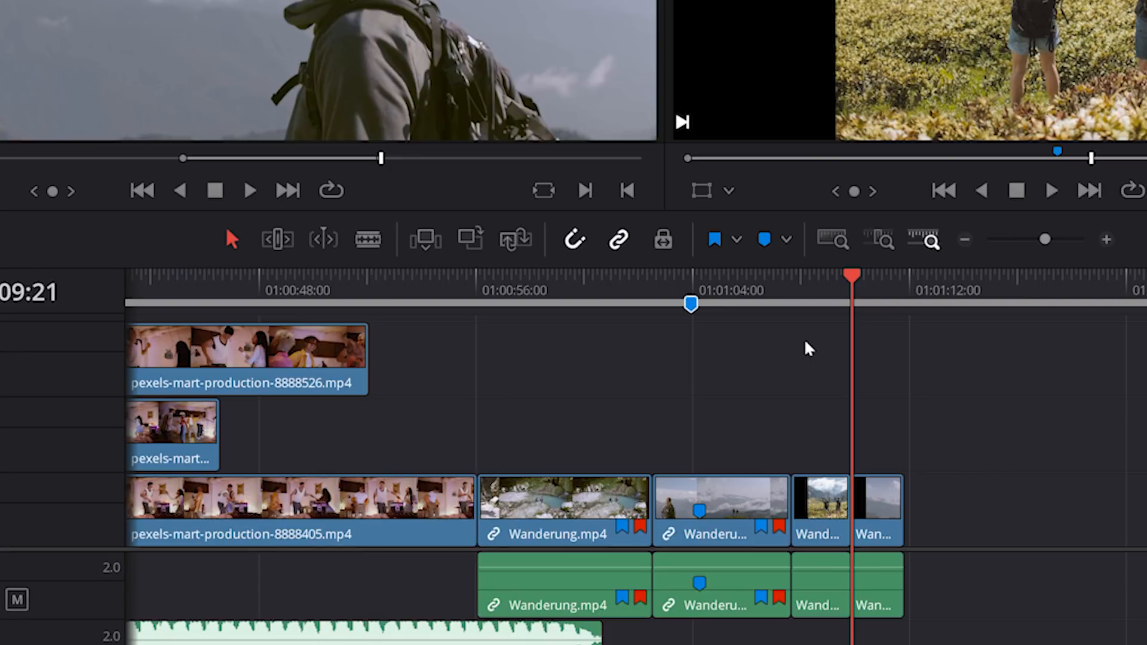
# Place the playhead at 01:01:05:01 and try the full extent, detail and custom timeline zooms
pyautogui.moveTo(739, 292); pyautogui.dragTo(723, 296)
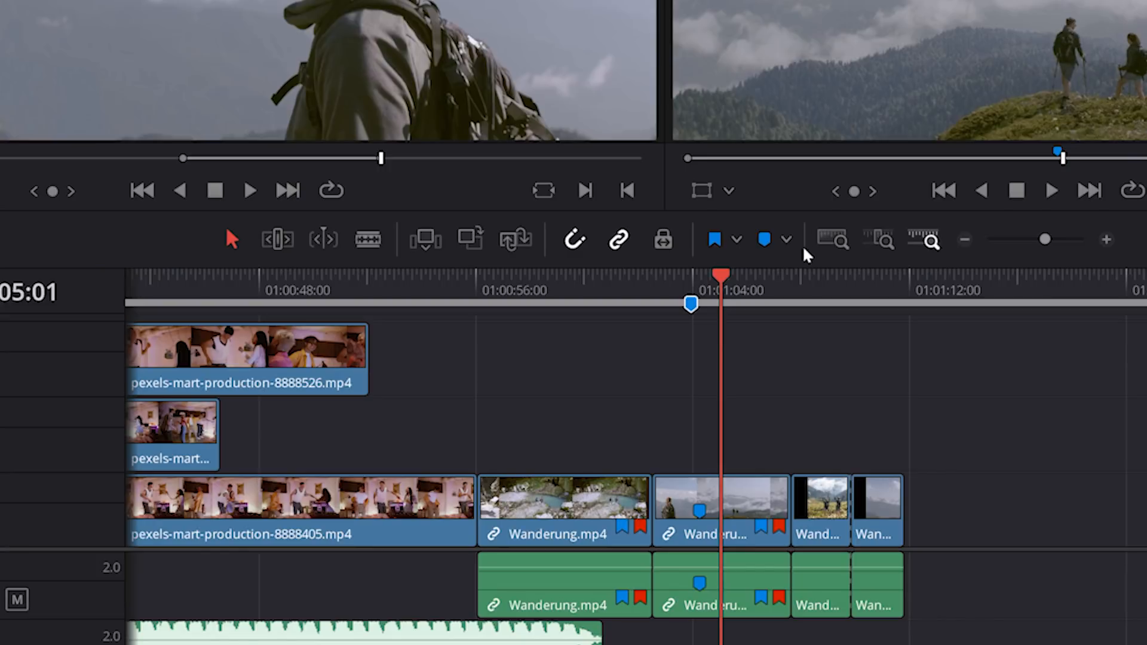
pyautogui.click(836, 241)
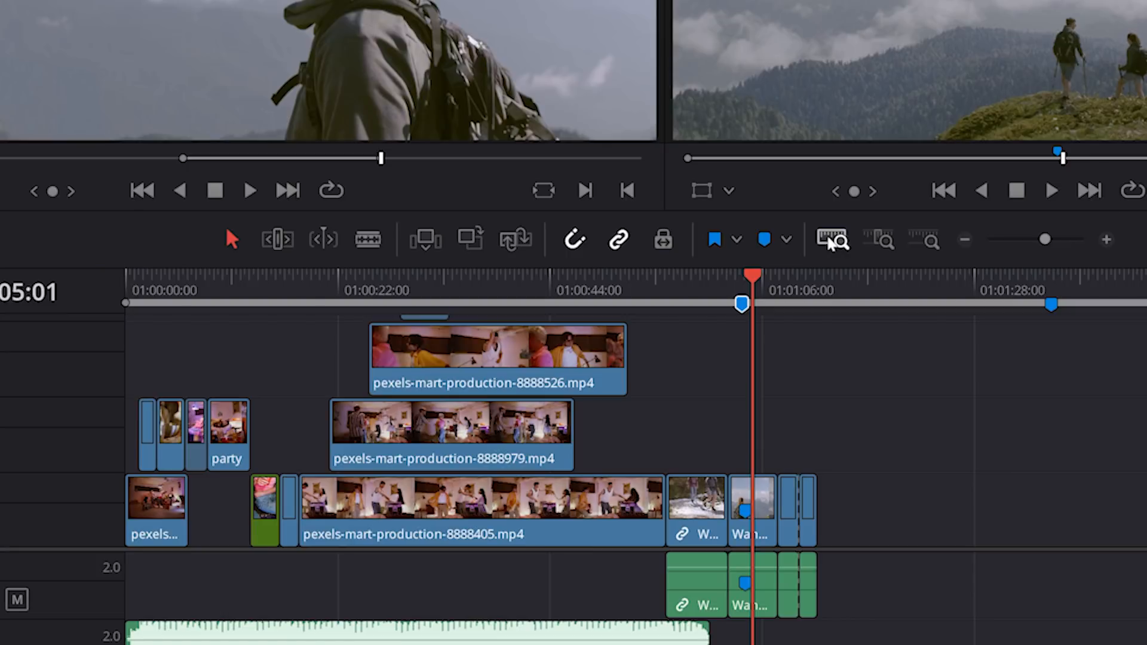
pyautogui.click(881, 241)
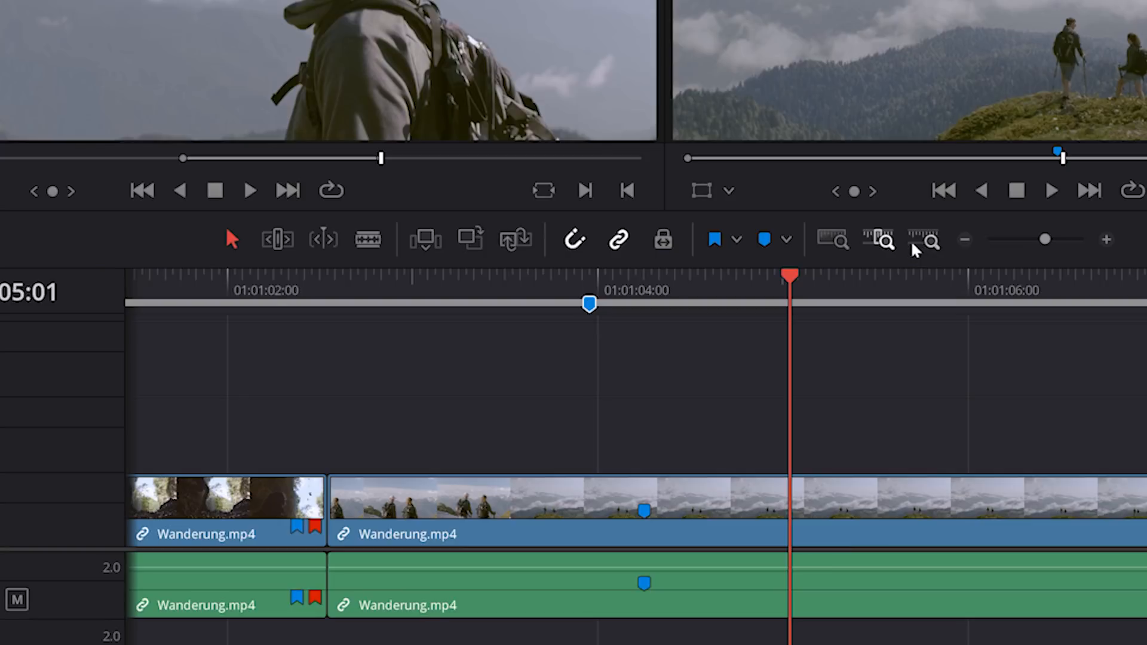
pyautogui.click(1042, 239)
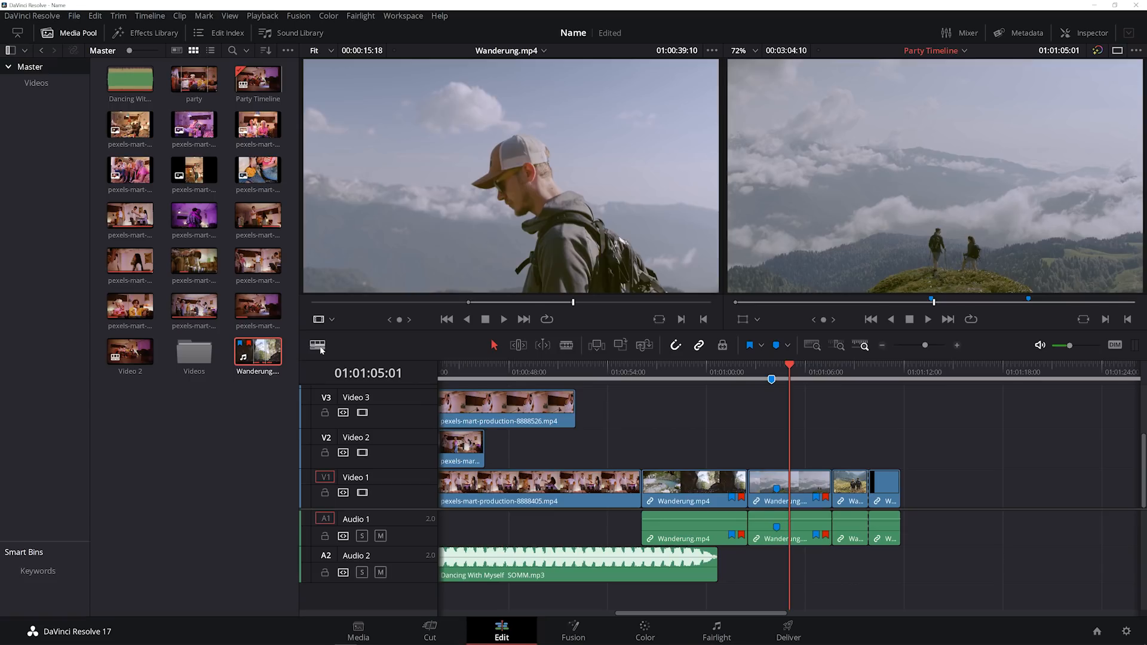
# Slightly increase the video and audio track heights in the timeline view options
pyautogui.click(317, 345)
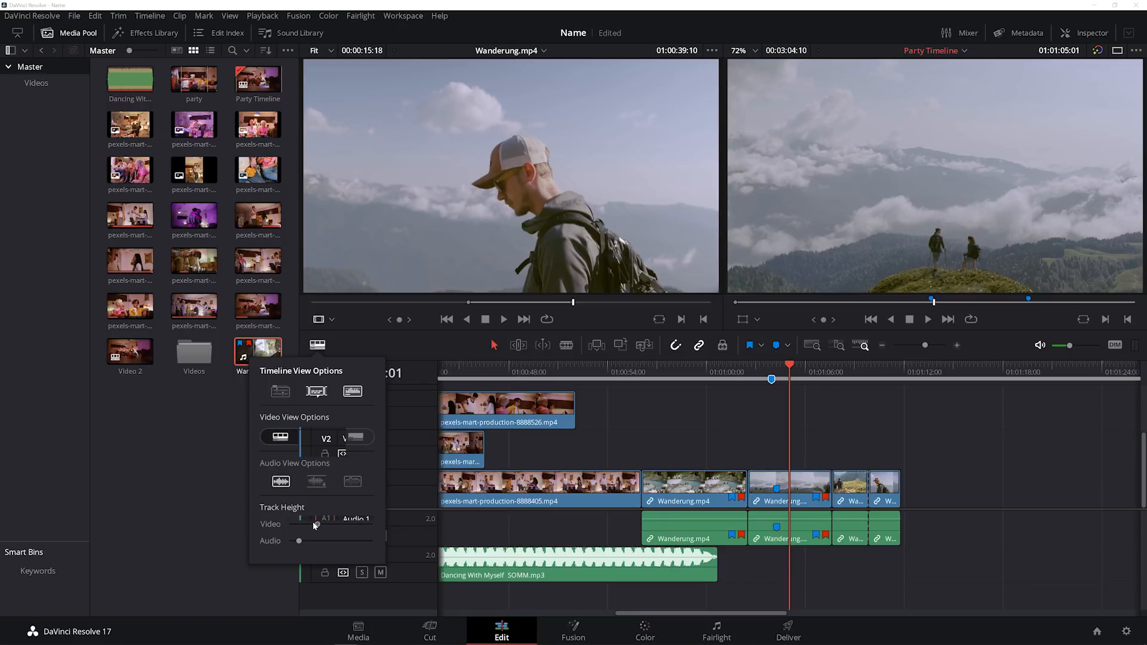
pyautogui.moveTo(313, 525); pyautogui.dragTo(321, 524)
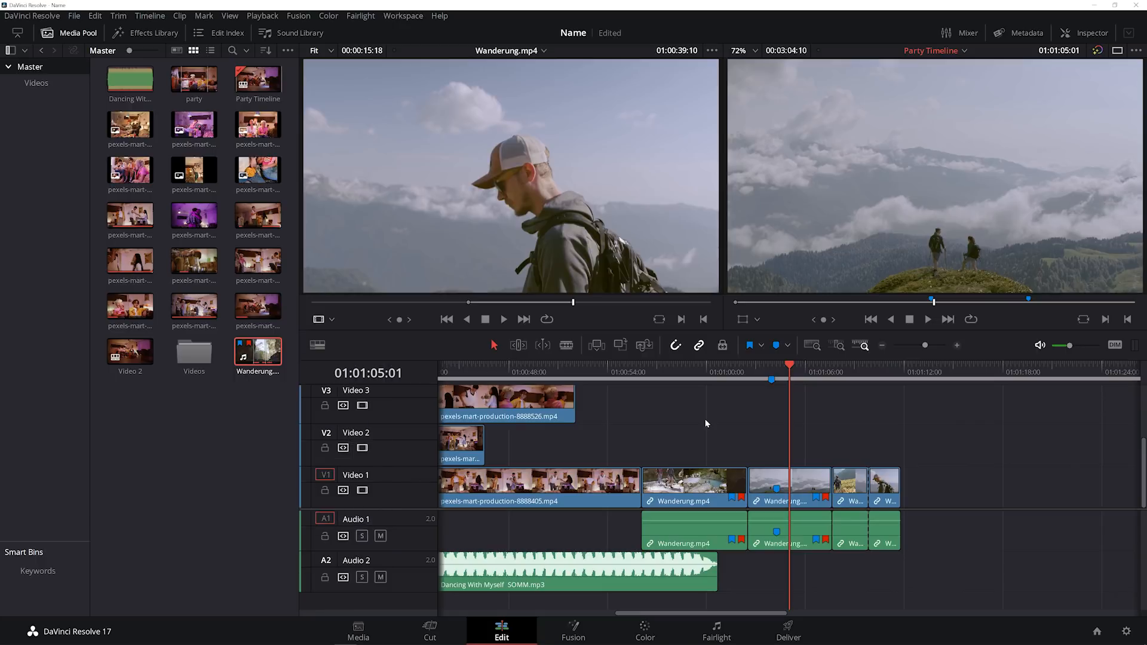
# Examine the clip commands offered for pexels-mart-production-8888405.mp4 and the first Wanderung.mp4 piece, including Generate Optimized Media
pyautogui.rightClick(607, 487)
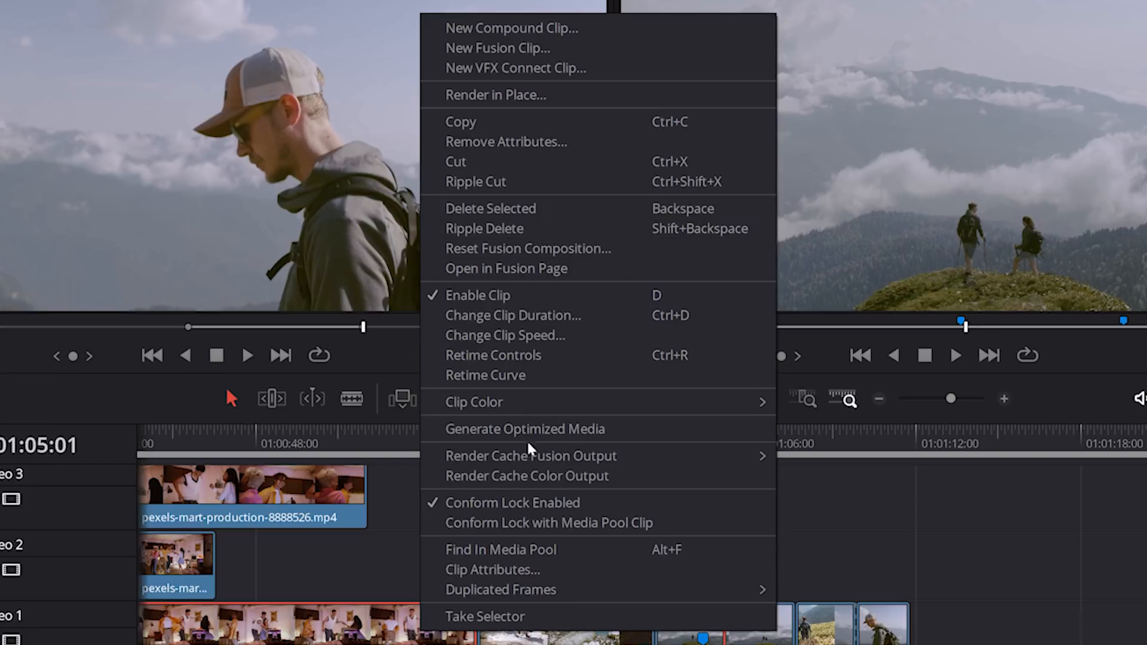
pyautogui.moveTo(583, 406)
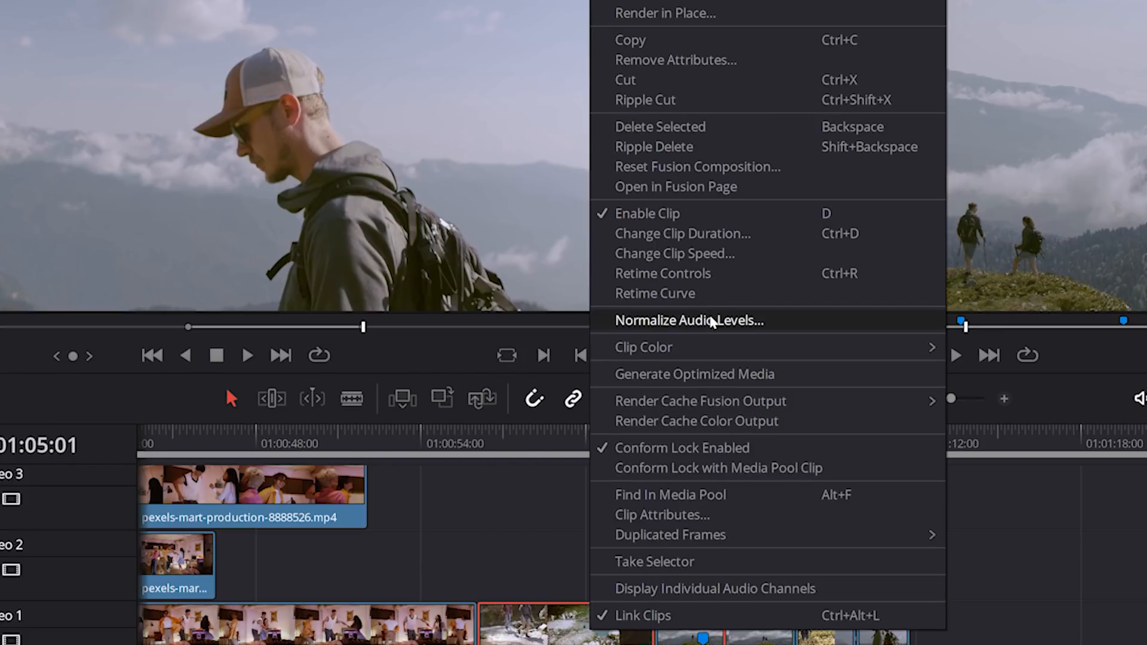
pyautogui.click(512, 512)
pyautogui.click(438, 443)
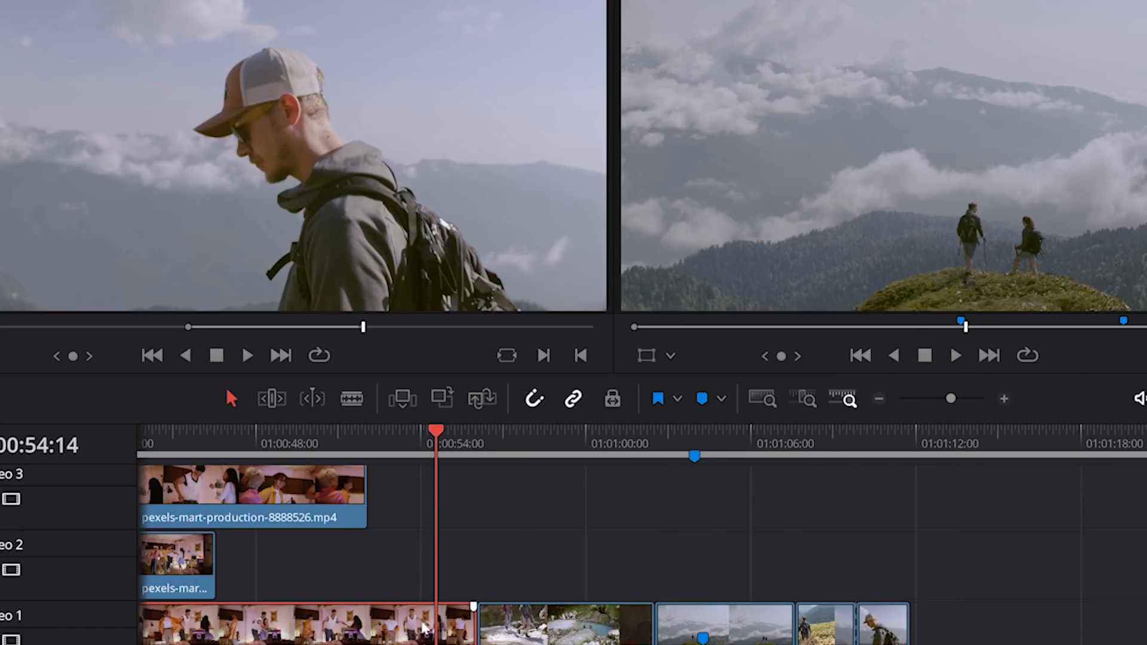
pyautogui.rightClick(444, 626)
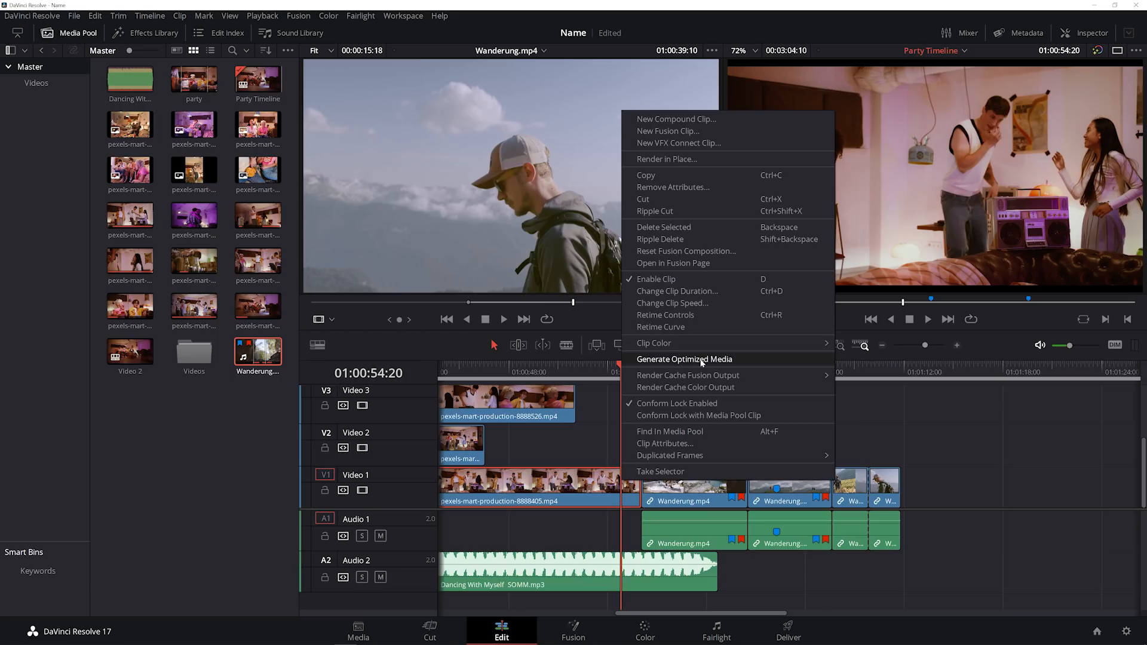
pyautogui.click(675, 360)
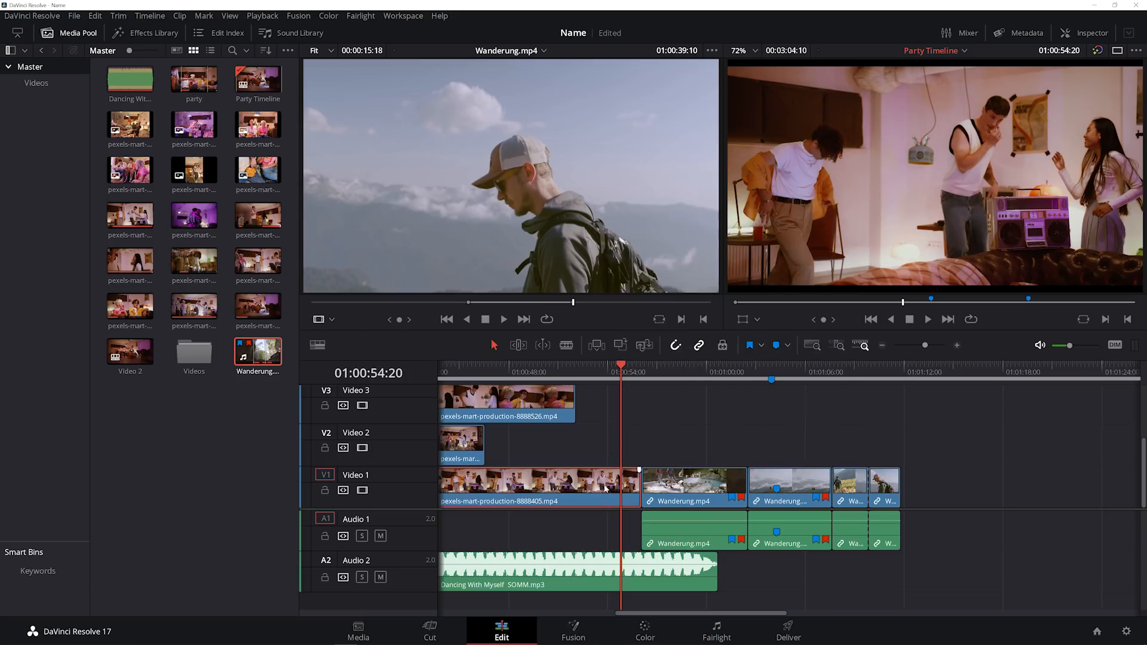
# Show the Inspector for pexels-mart-production-8888405.mp4 and, at 01:00:53:11, set its zoom to 0.990 and position X to 5.000
pyautogui.click(1083, 34)
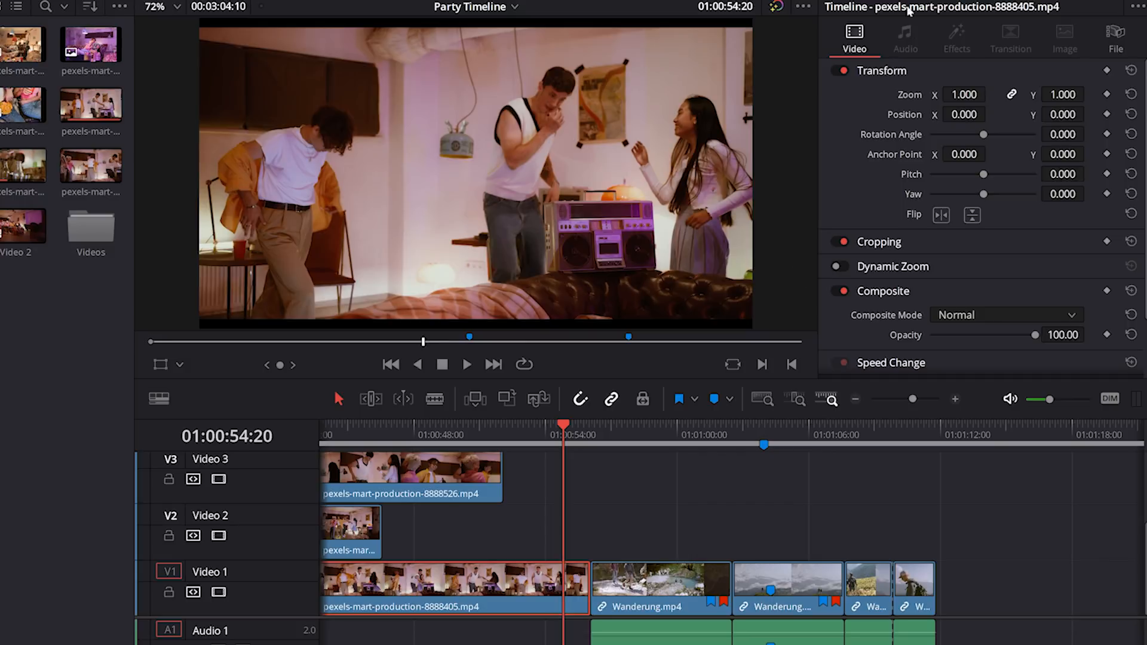
pyautogui.click(533, 428)
pyautogui.moveTo(964, 93)
pyautogui.mouseDown()
pyautogui.moveTo(980, 94)
pyautogui.moveTo(959, 95)
pyautogui.moveTo(959, 112)
pyautogui.moveTo(980, 111)
pyautogui.moveTo(963, 112)
pyautogui.mouseUp()
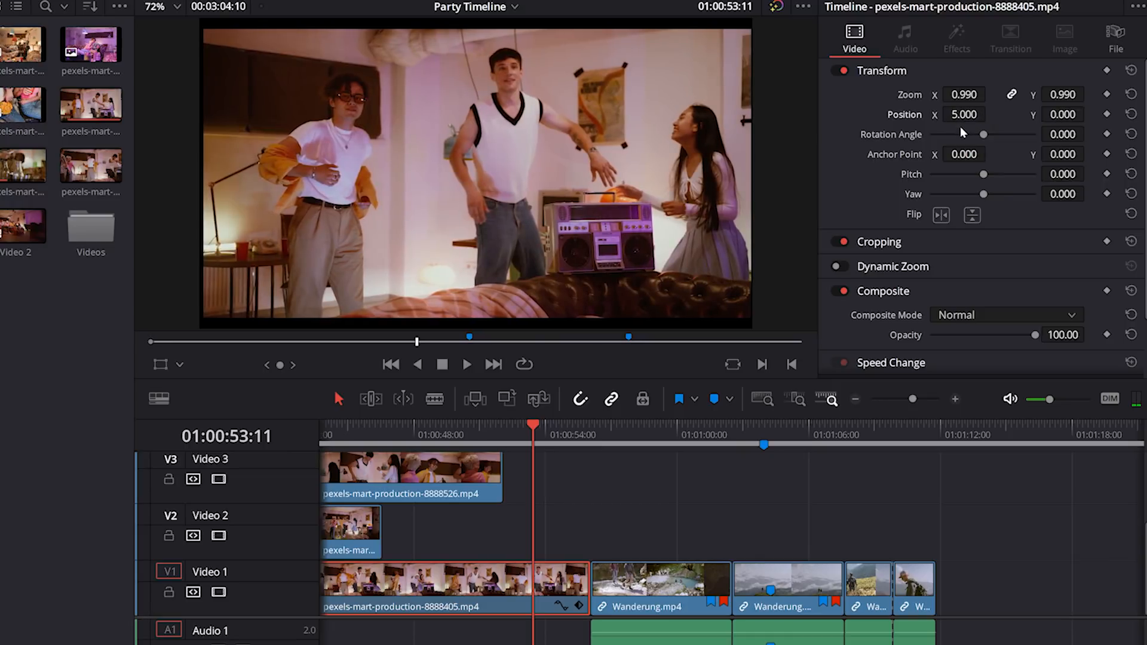
# Try an anchor point X of 79.000 on the party clip and reset the anchor point
pyautogui.moveTo(960, 155); pyautogui.dragTo(990, 153)
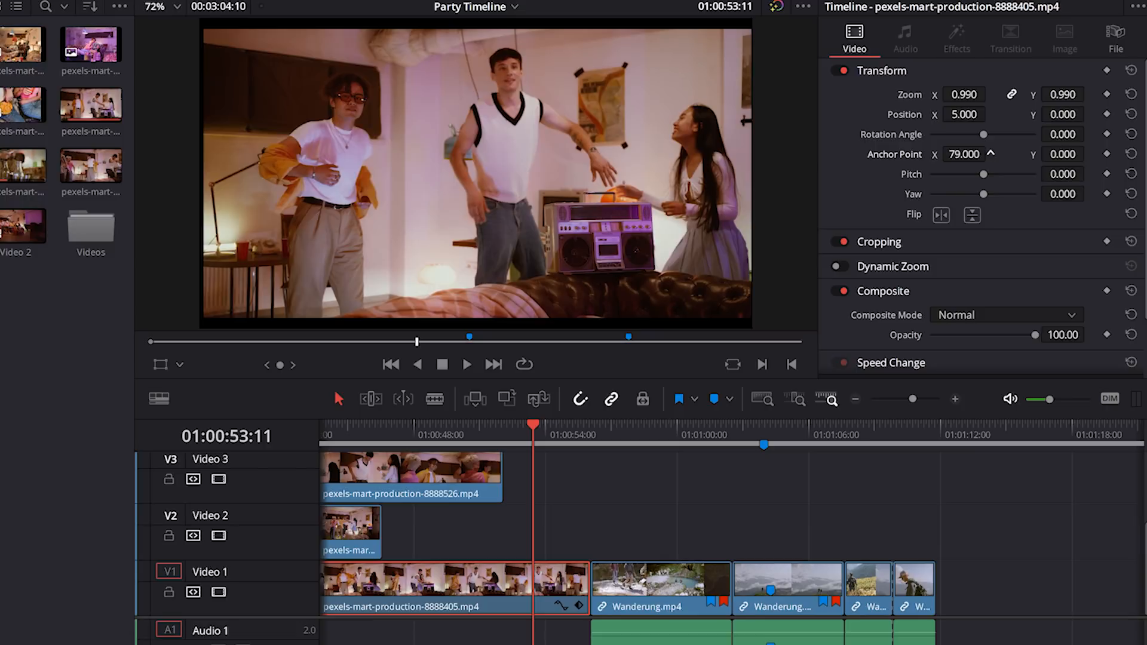
pyautogui.click(1130, 153)
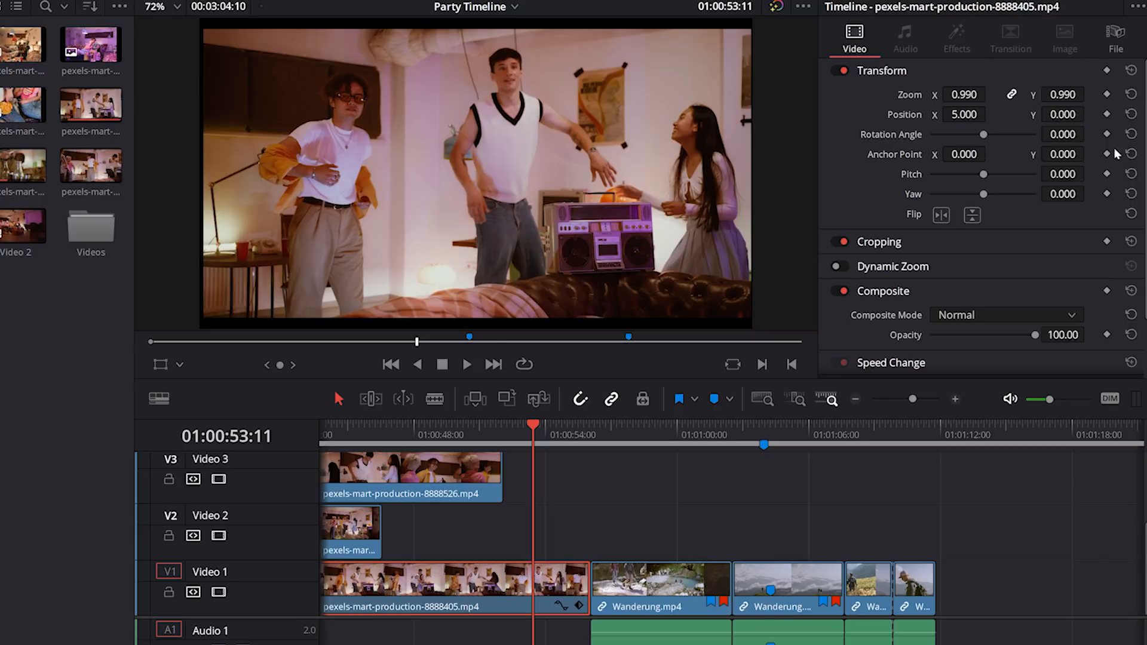
# Animate the clip's zoom with a keyframe at 01:00:53:11 and a zoom of 1.230 at 01:00:55:10
pyautogui.click(1105, 96)
pyautogui.click(537, 426)
pyautogui.moveTo(537, 425); pyautogui.dragTo(577, 424)
pyautogui.moveTo(959, 94); pyautogui.dragTo(990, 94)
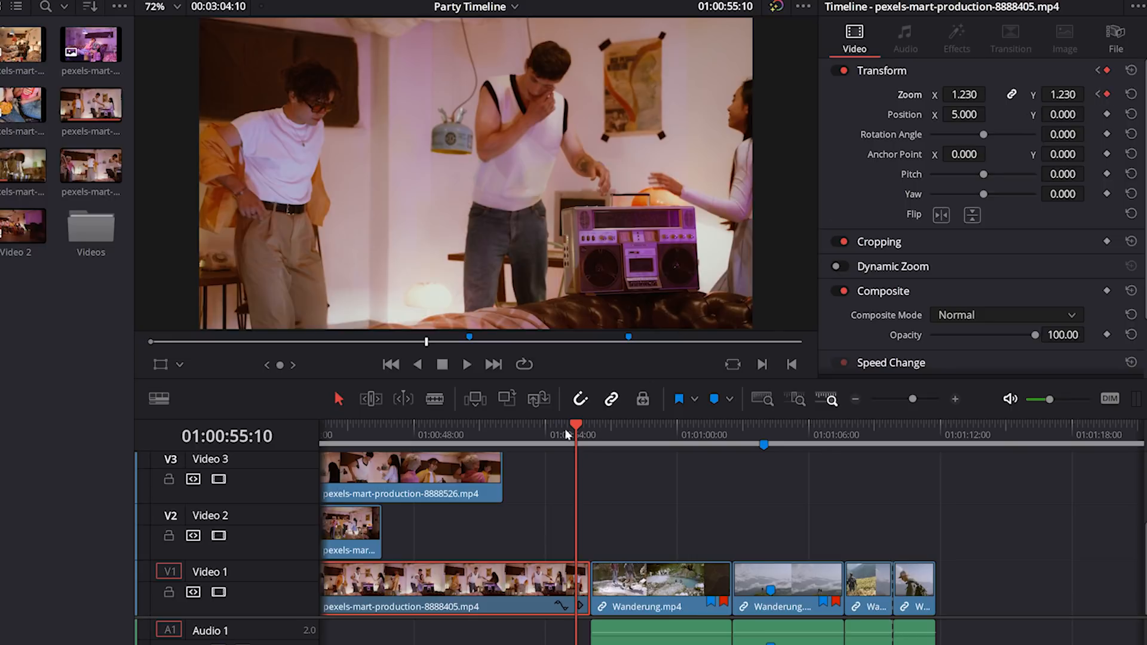
# Play back the zoom animation from its start and return to the first zoom keyframe
pyautogui.moveTo(574, 428); pyautogui.dragTo(539, 432)
pyautogui.press('space')
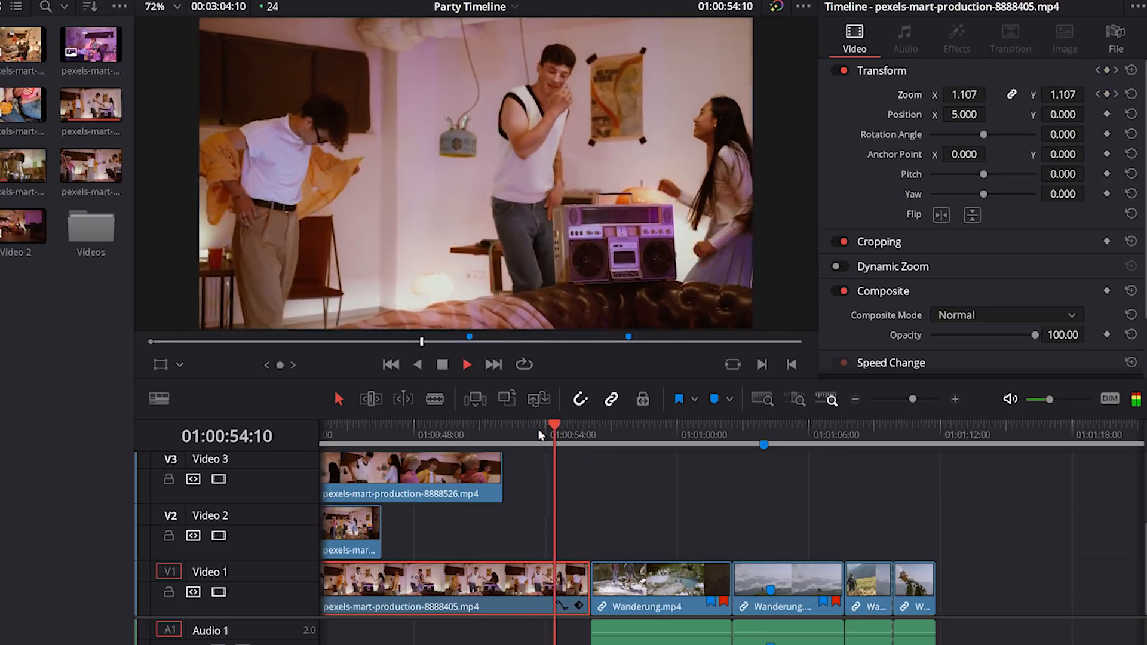
pyautogui.click(539, 438)
pyautogui.press('space')
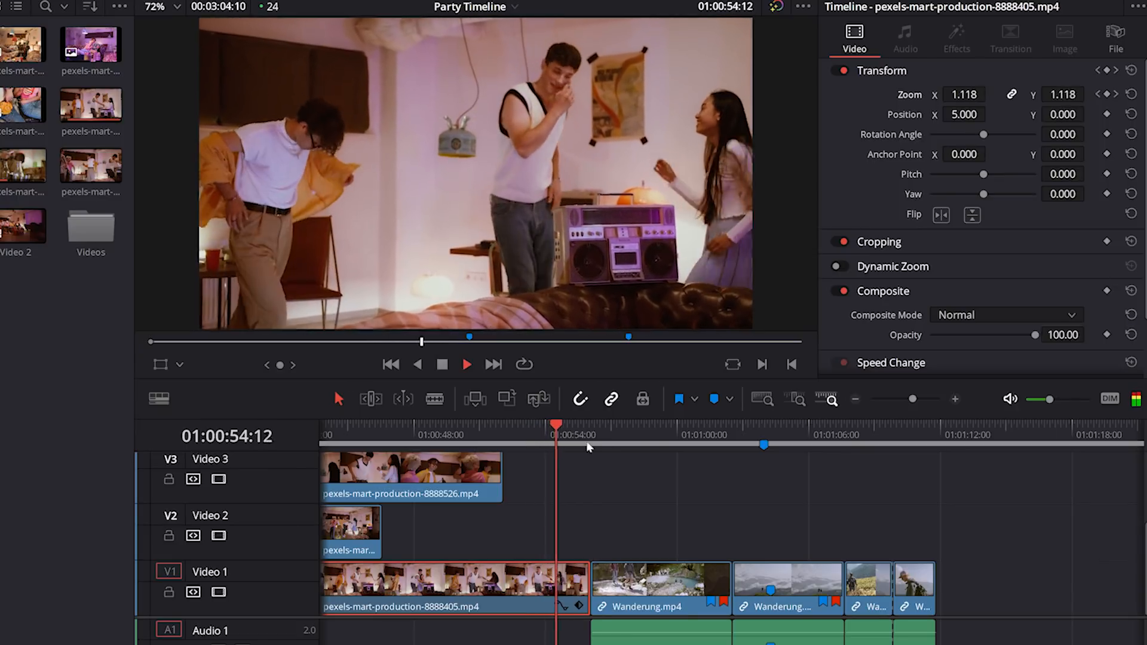
pyautogui.press('space')
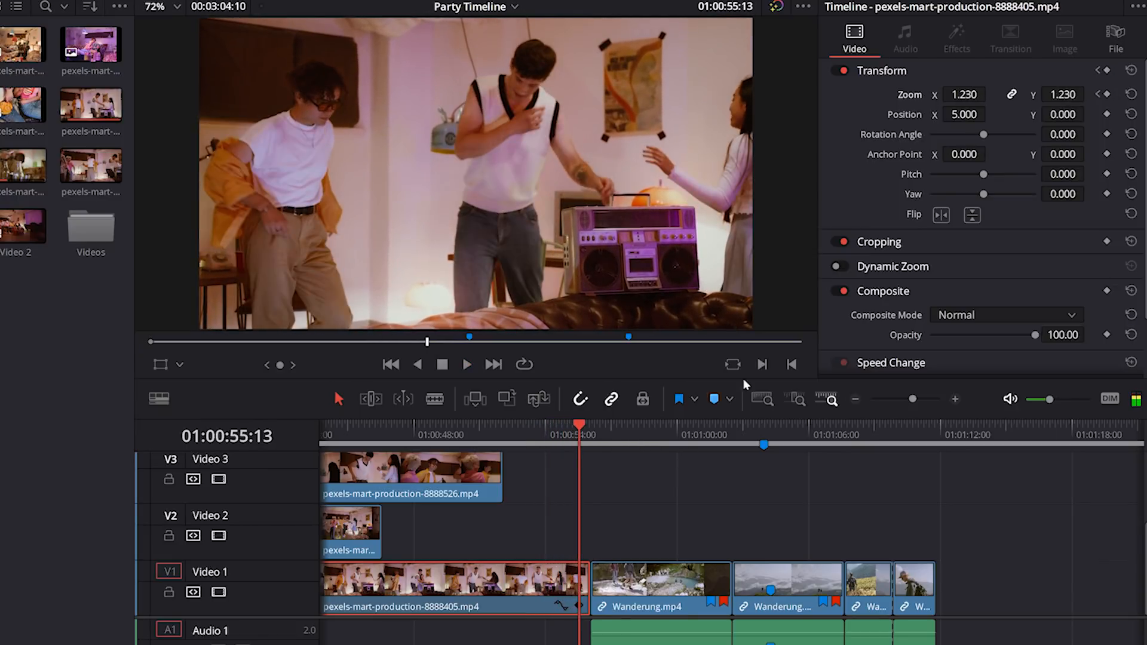
pyautogui.click(1097, 95)
pyautogui.click(1097, 95)
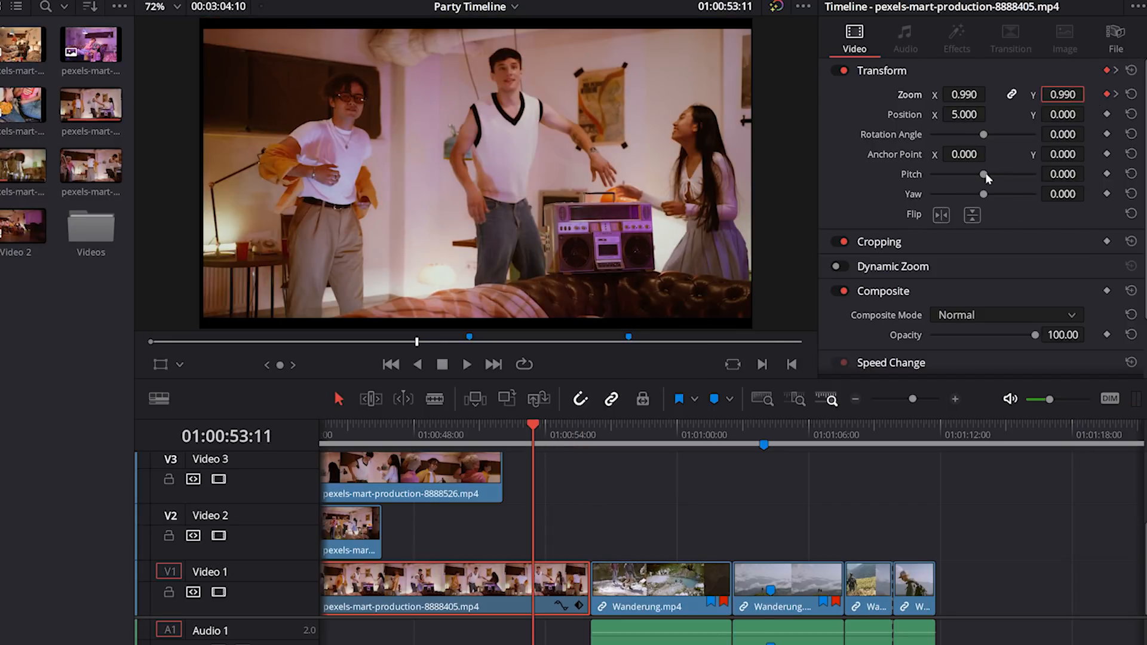
# Set the clip's position X to -54.000 at 01:00:54:19
pyautogui.moveTo(531, 429); pyautogui.dragTo(562, 427)
pyautogui.moveTo(985, 114); pyautogui.dragTo(950, 115)
# Try the horizontal and vertical flips on the clip, switching each one off again
pyautogui.click(941, 215)
pyautogui.click(941, 215)
pyautogui.click(972, 215)
pyautogui.click(971, 216)
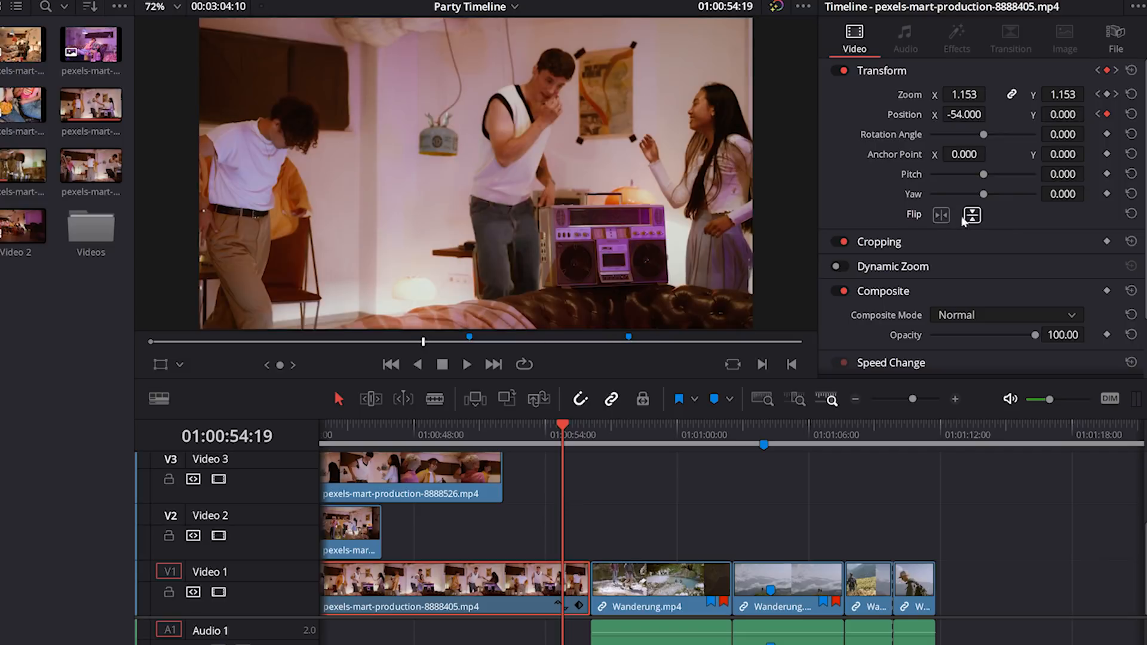
# Try a right crop of 542.300 on the clip, toggle cropping off and on, and reset the crop
pyautogui.click(896, 242)
pyautogui.scroll(-1, 896, 245)
pyautogui.moveTo(931, 218); pyautogui.dragTo(960, 238)
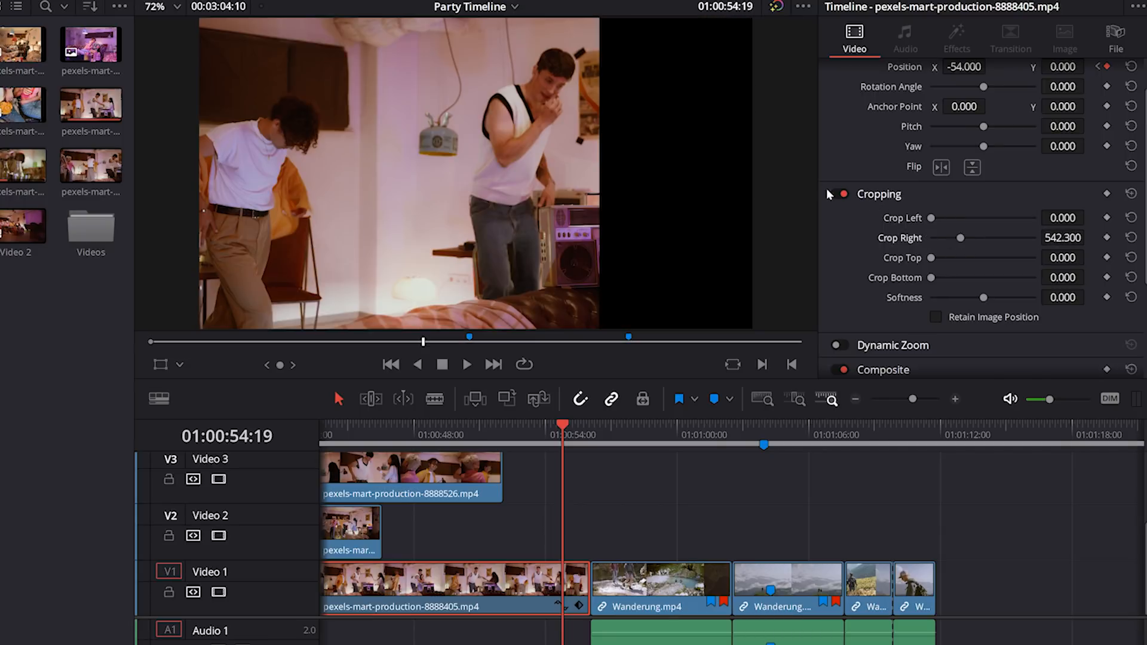
pyautogui.click(840, 195)
pyautogui.click(840, 194)
pyautogui.doubleClick(960, 238)
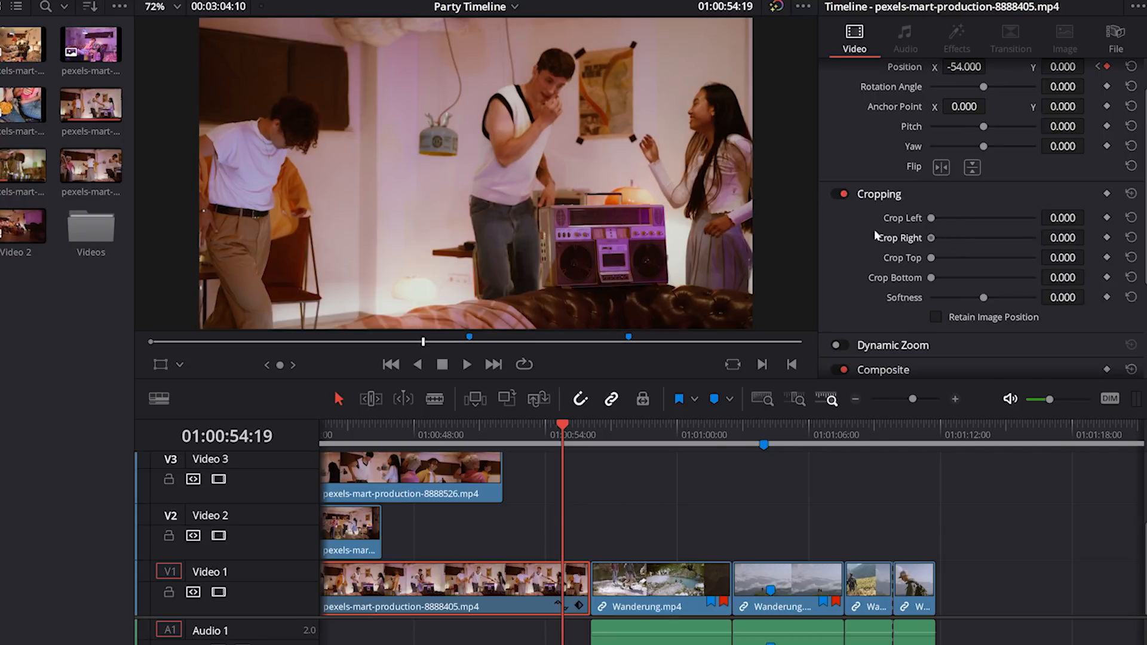
pyautogui.click(950, 194)
# Choose the Linear dynamic zoom ease for pexels-mart-production-8885327.jpg and play the clip from 01:00:06:12
pyautogui.click(905, 242)
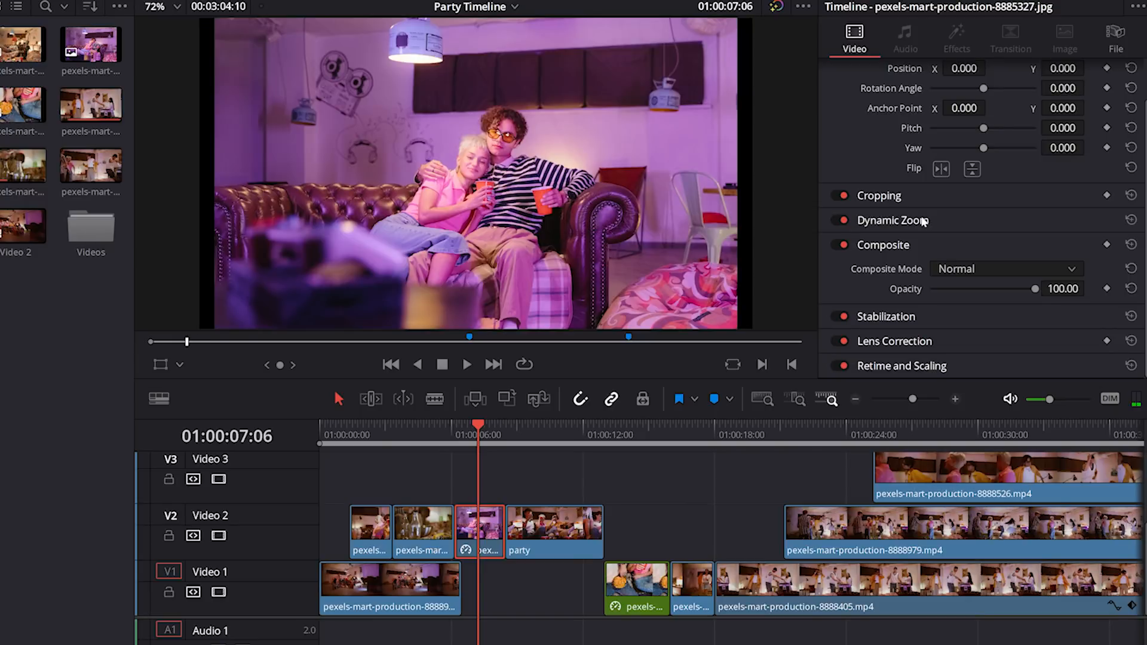
pyautogui.click(980, 220)
pyautogui.click(984, 243)
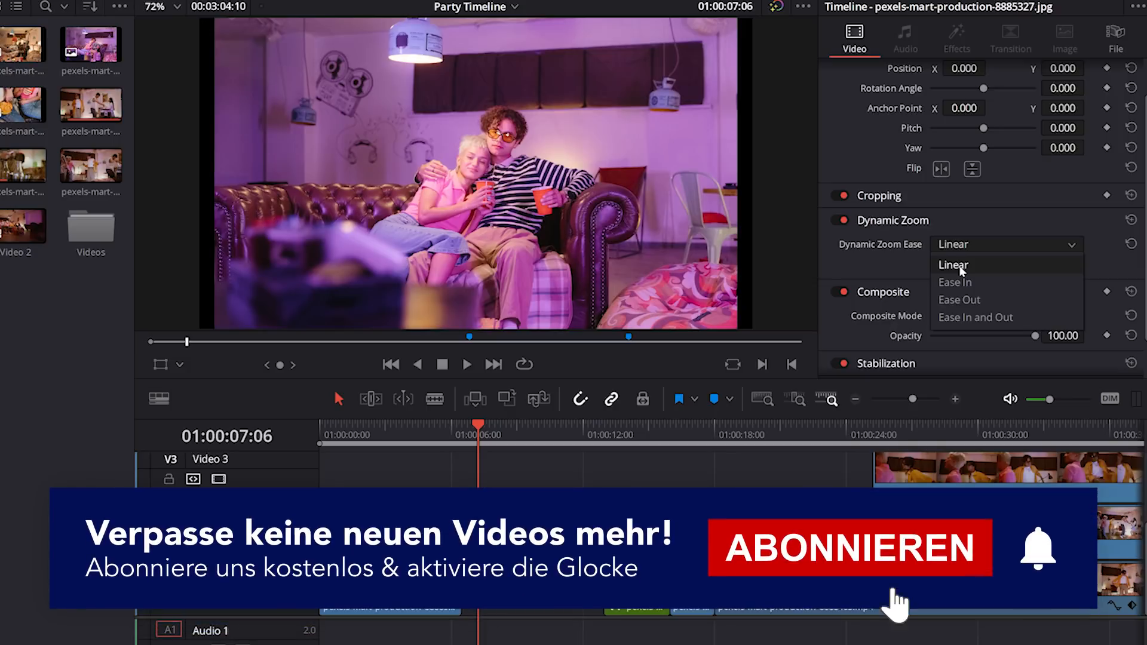
pyautogui.click(973, 265)
pyautogui.click(973, 265)
pyautogui.click(463, 435)
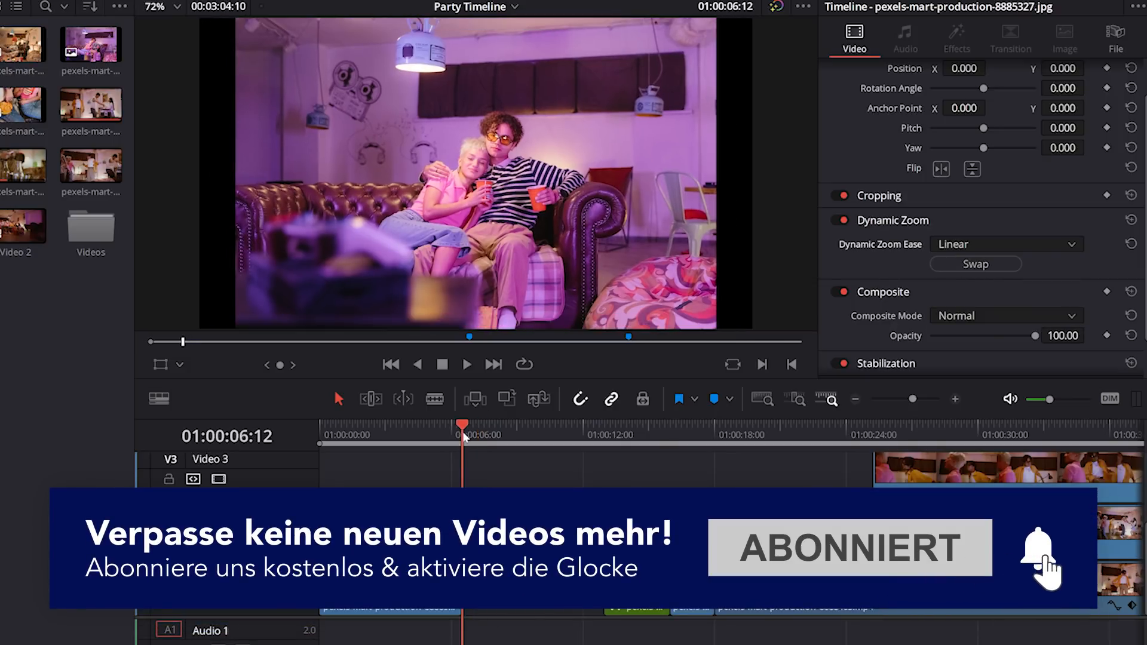
pyautogui.press('space')
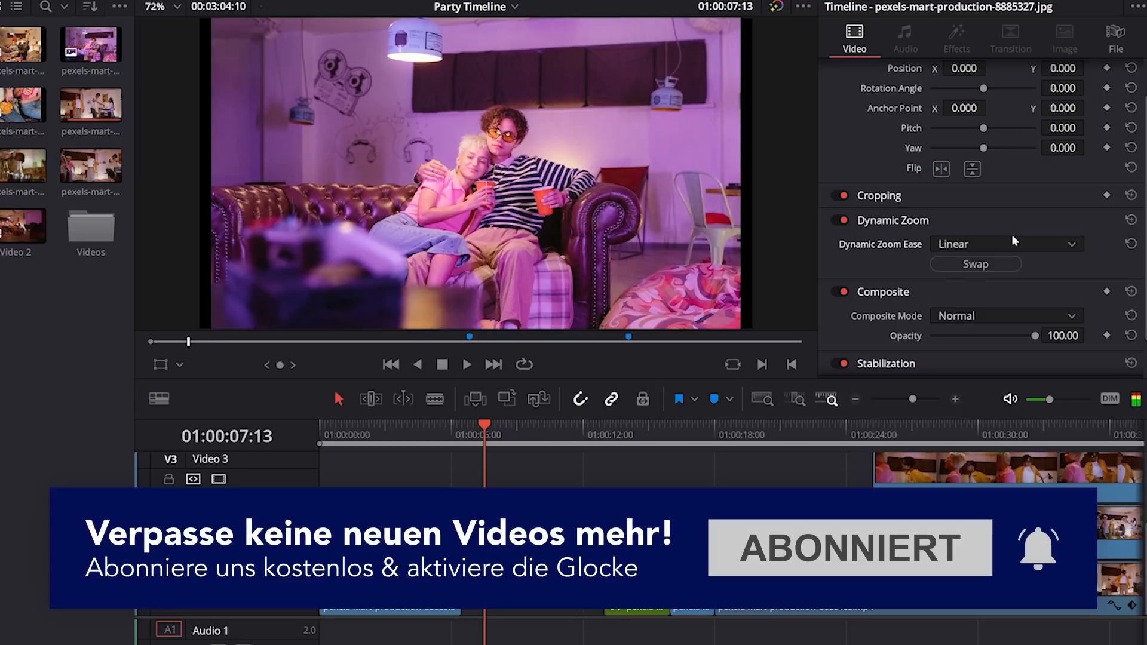
# Set the dynamic zoom ease of pexels-mart-production-8885327.jpg to Ease In and Out and play the clip from its start
pyautogui.click(1012, 240)
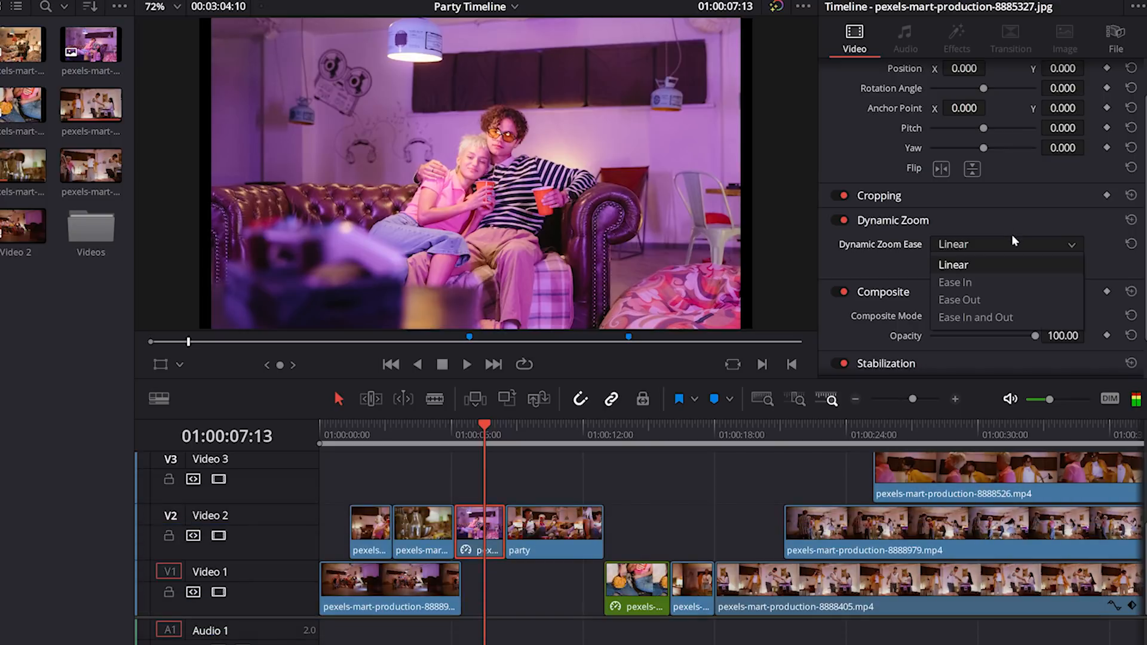
pyautogui.click(979, 318)
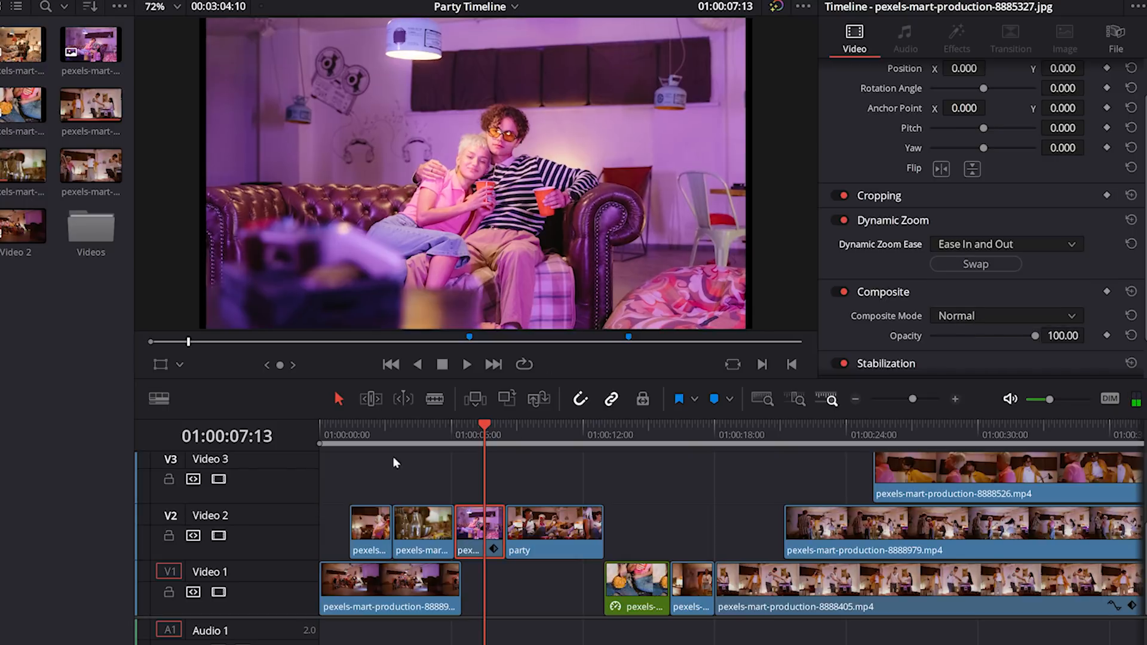
pyautogui.click(459, 425)
pyautogui.press('space')
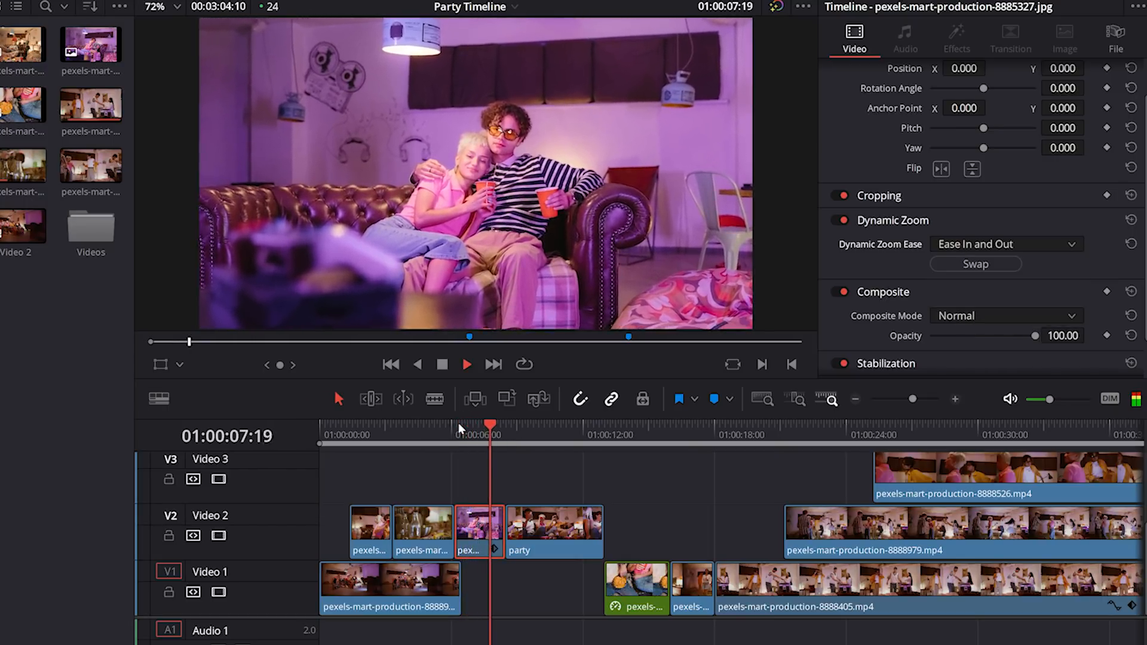
pyautogui.press('space')
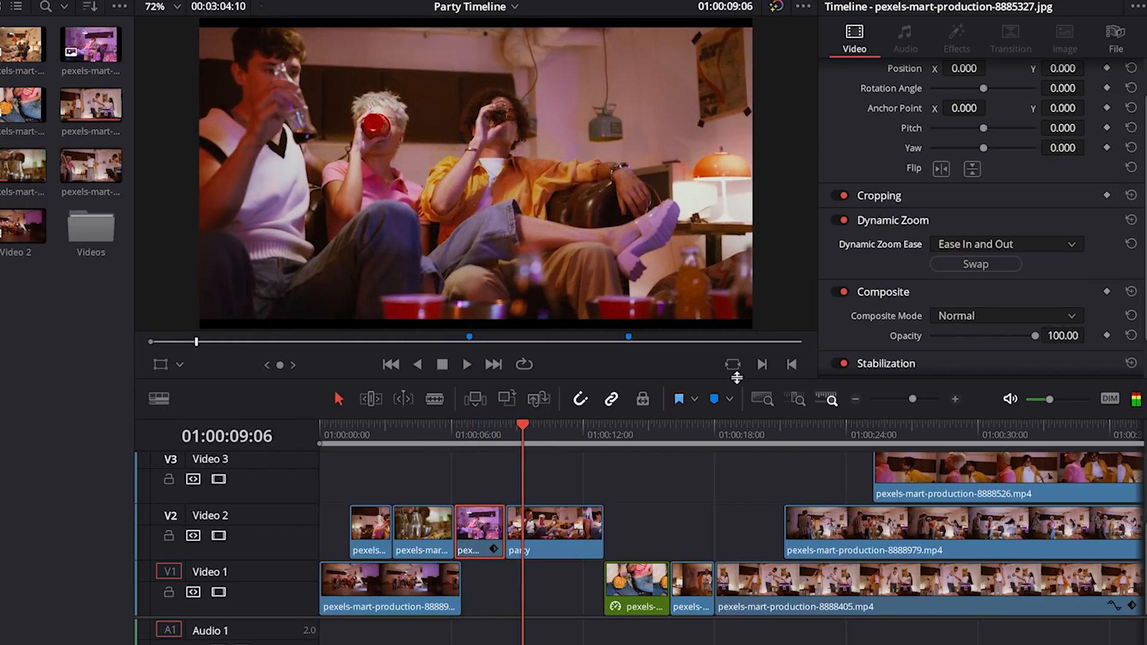
# Try changing the image clip's opacity, restore it to 100.00 and look at the available composite modes
pyautogui.scroll(-1, 906, 309)
pyautogui.click(477, 432)
pyautogui.moveTo(1019, 312)
pyautogui.mouseDown()
pyautogui.moveTo(993, 312)
pyautogui.moveTo(1036, 312)
pyautogui.mouseUp()
pyautogui.click(1028, 292)
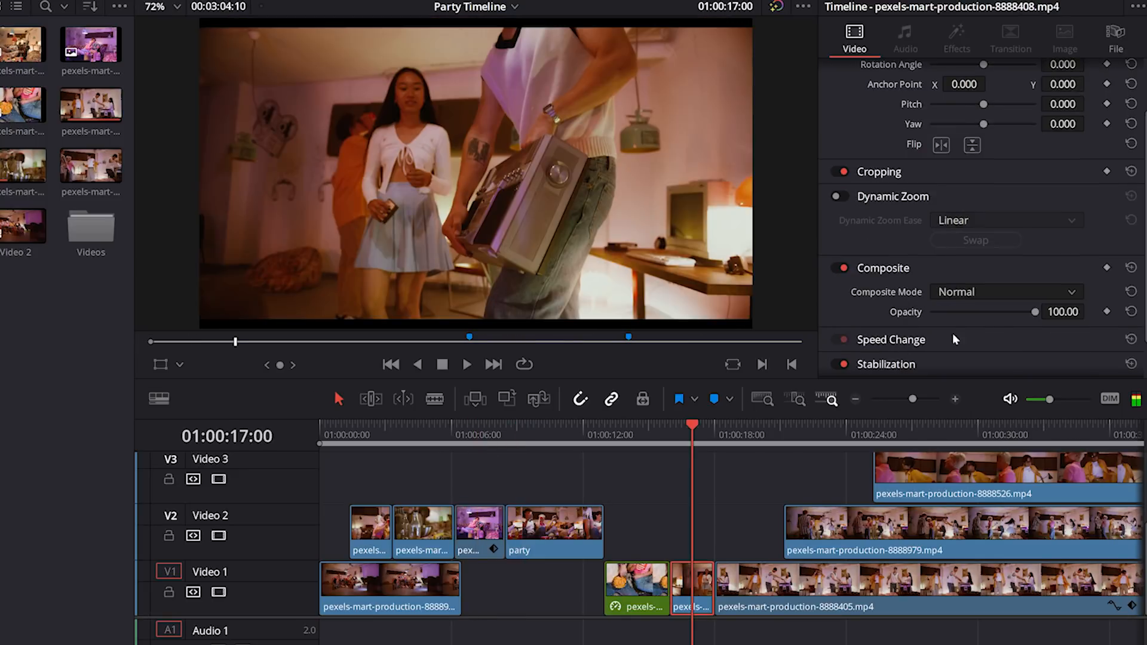
# Stabilize pexels-mart-production-8888408.mp4 in Perspective mode with Zoom enabled and check the clip from 01:00:16:00 to 01:00:16:21
pyautogui.scroll(-2, 946, 316)
pyautogui.click(915, 318)
pyautogui.scroll(-3, 1063, 310)
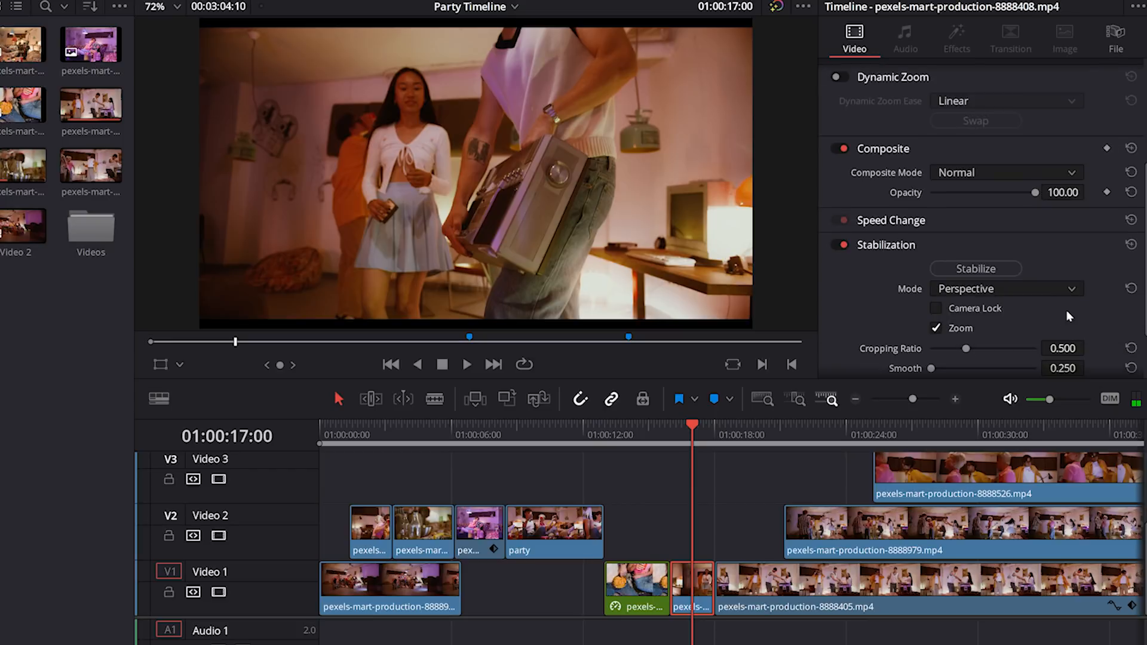
pyautogui.scroll(-3, 967, 293)
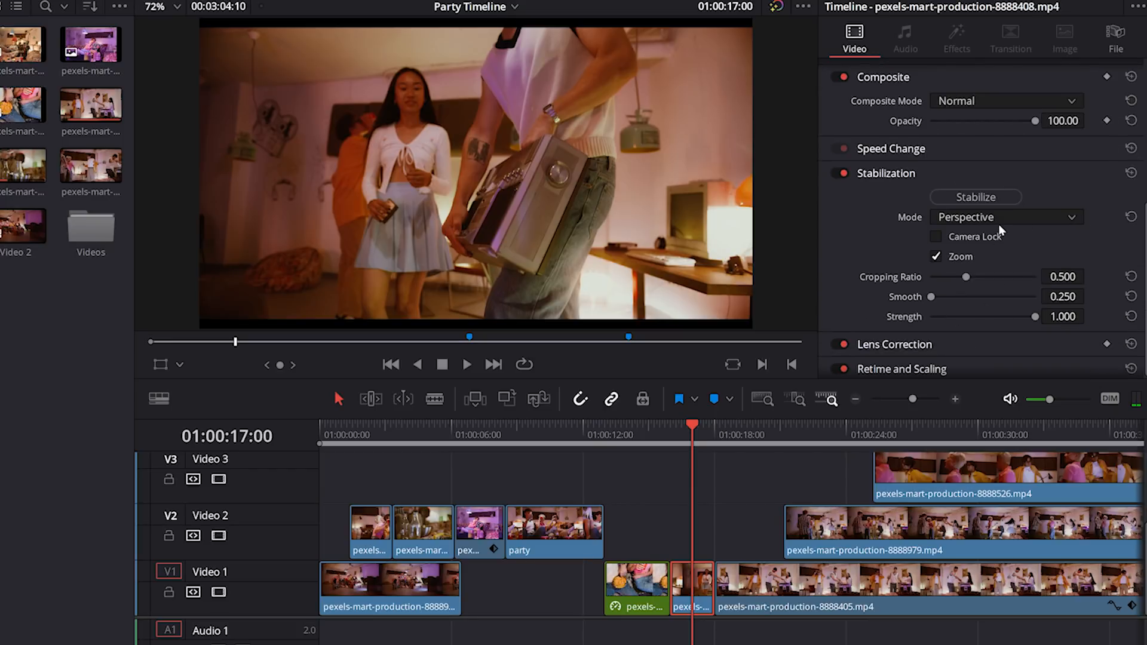
pyautogui.click(995, 197)
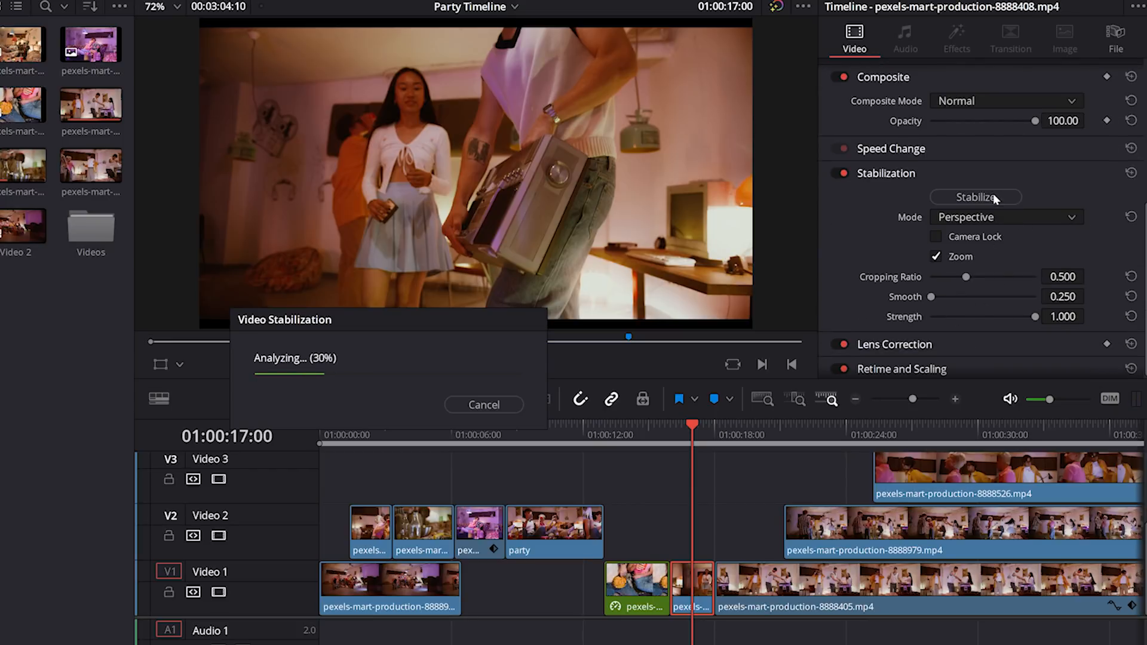
pyautogui.click(678, 425)
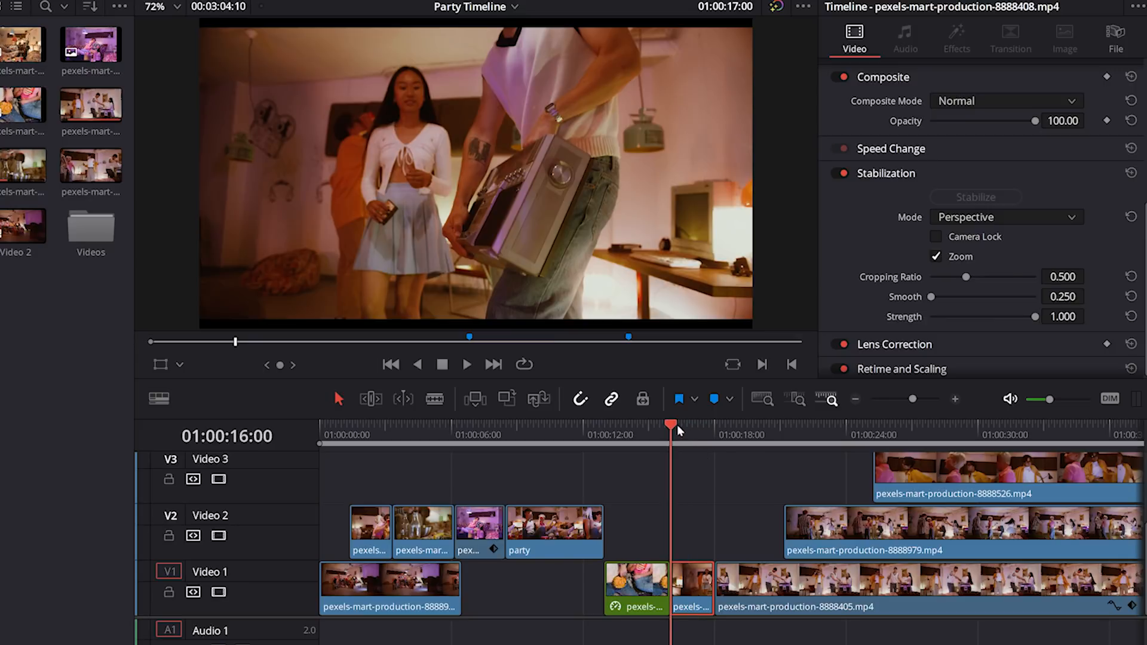
pyautogui.click(690, 424)
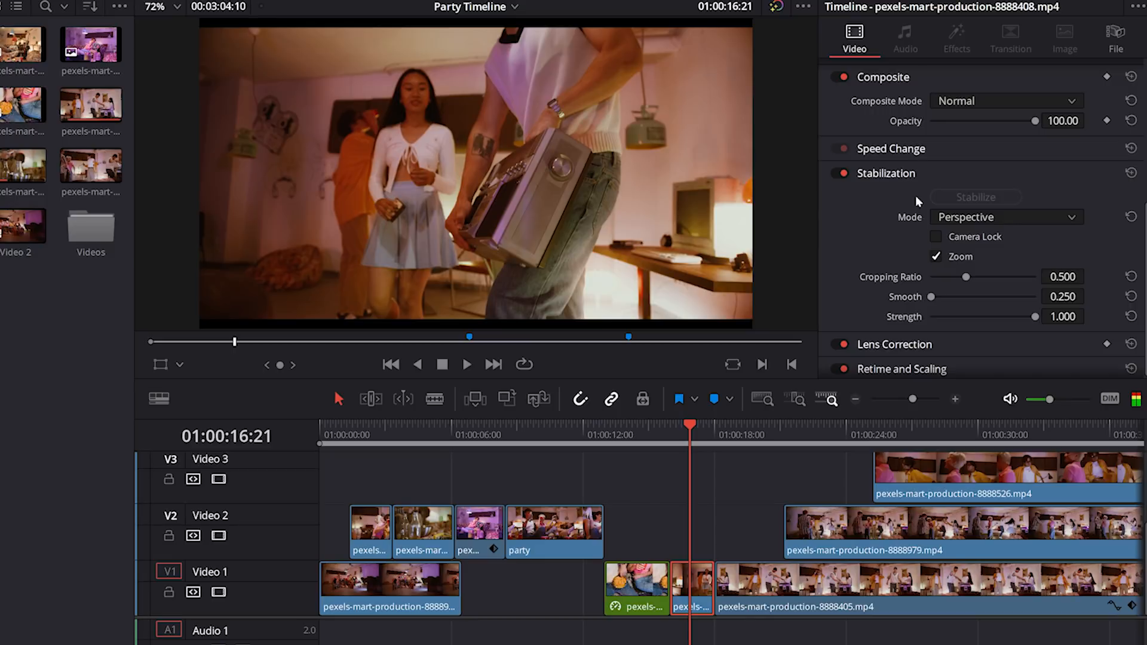
# Close the stabilization settings and look at the clip's lens correction options
pyautogui.click(916, 173)
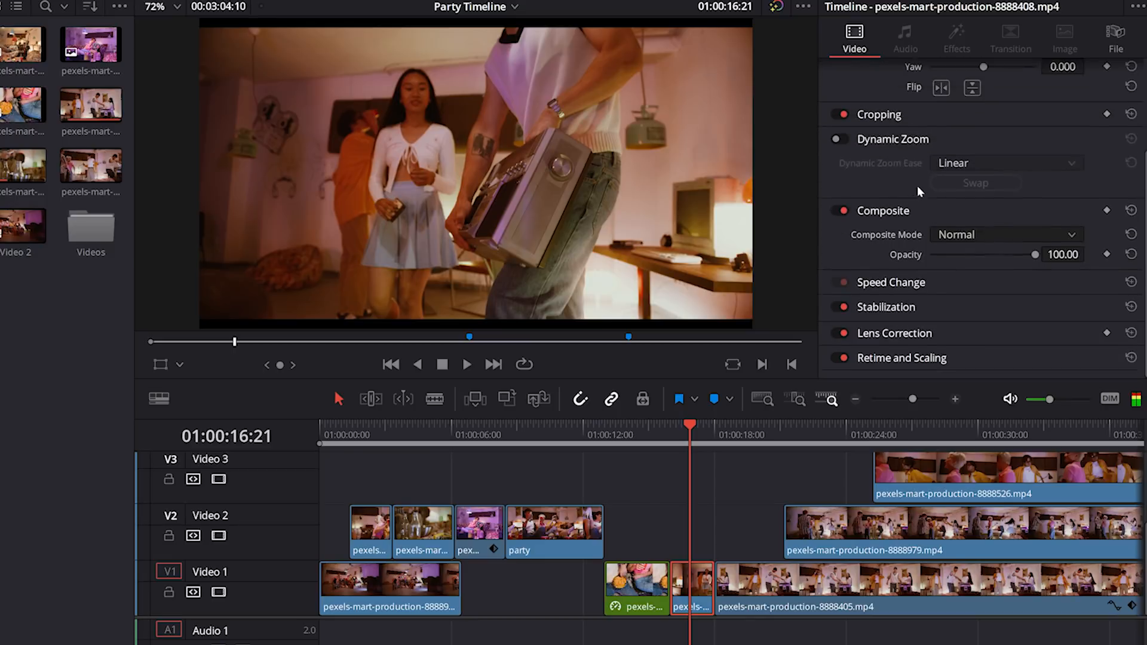
pyautogui.scroll(-2, 1009, 313)
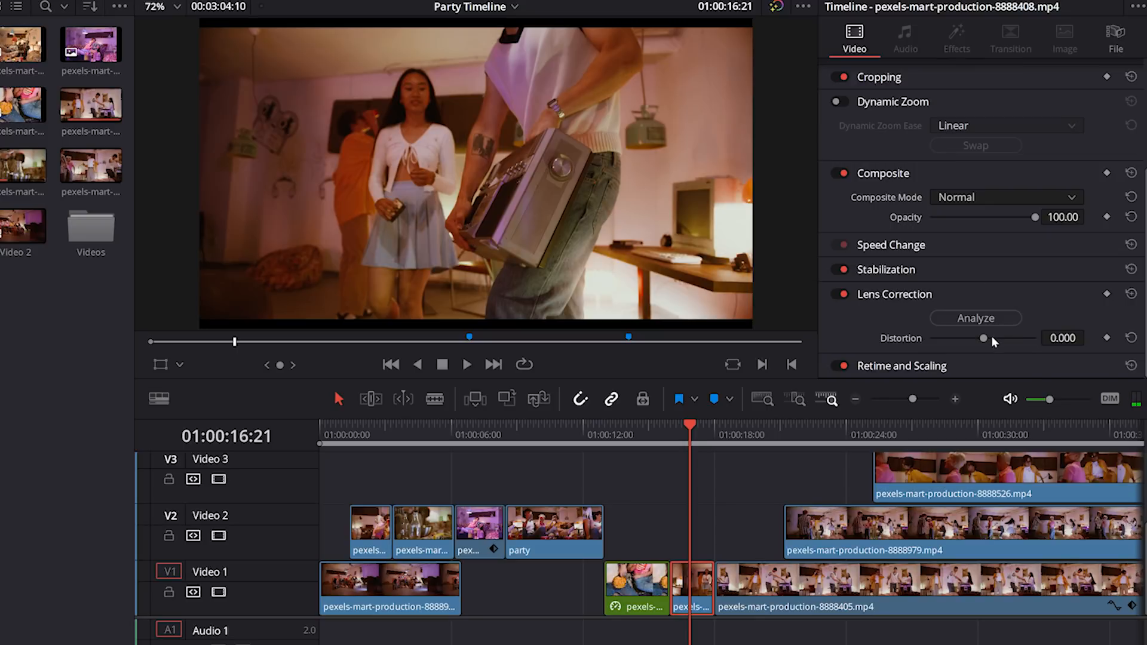
pyautogui.click(994, 295)
# Lower the volume of Dancing With Myself SOMM.mp3 to -1.76 and look over its equalizer settings
pyautogui.click(711, 639)
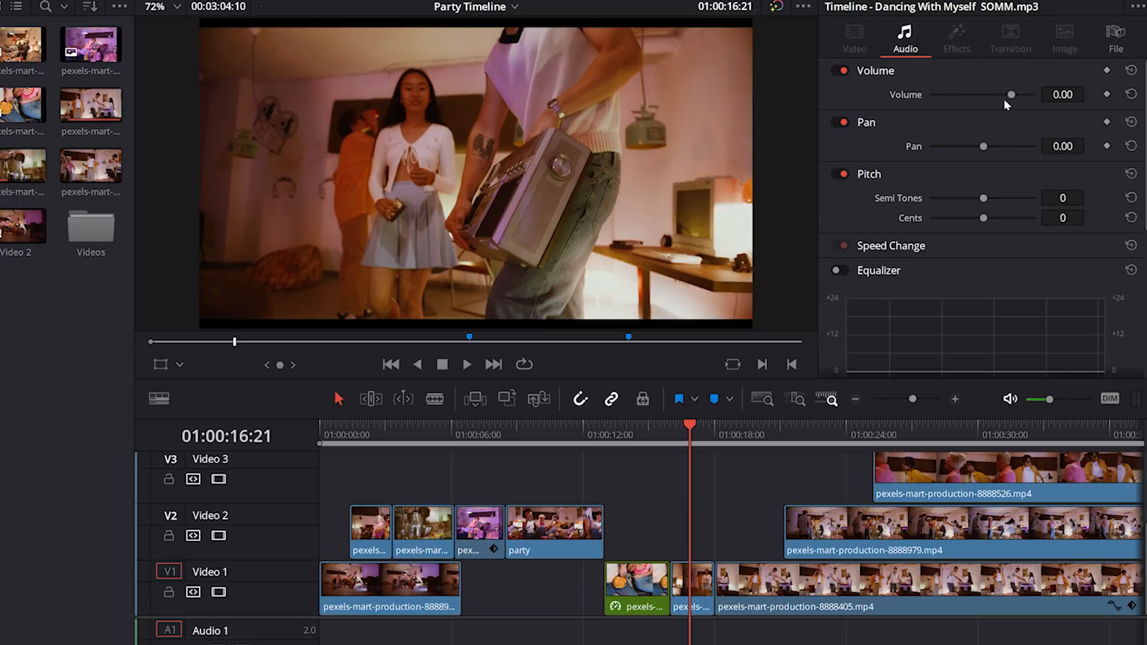
pyautogui.moveTo(1011, 95); pyautogui.dragTo(1009, 96)
pyautogui.scroll(-5, 977, 225)
pyautogui.scroll(2, 1001, 210)
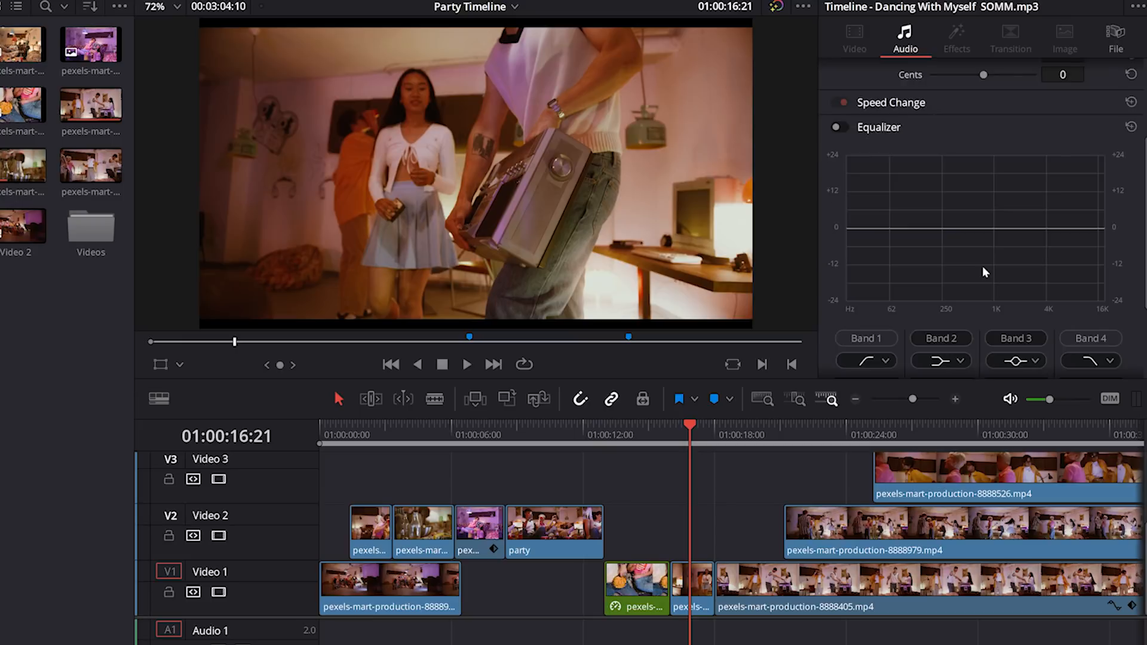
# Add a volume keyframe to the music clip at 01:00:16:21 and set its volume to -8.70 at 01:00:22:01
pyautogui.scroll(4, 984, 271)
pyautogui.click(1106, 96)
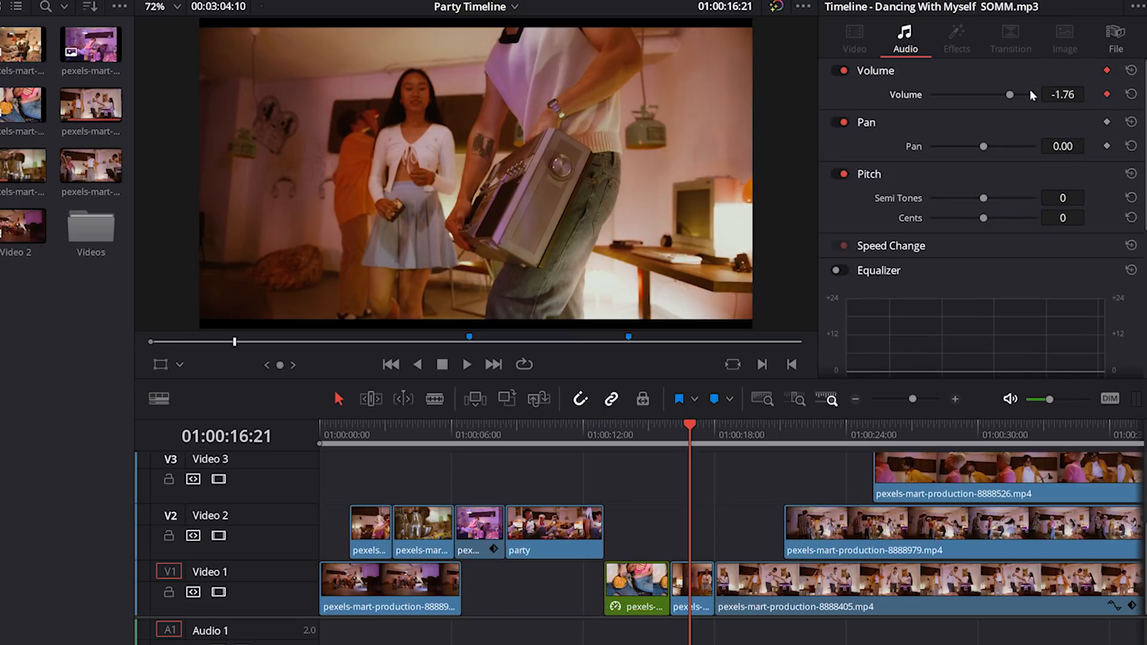
pyautogui.click(802, 430)
pyautogui.moveTo(1010, 95); pyautogui.dragTo(1004, 95)
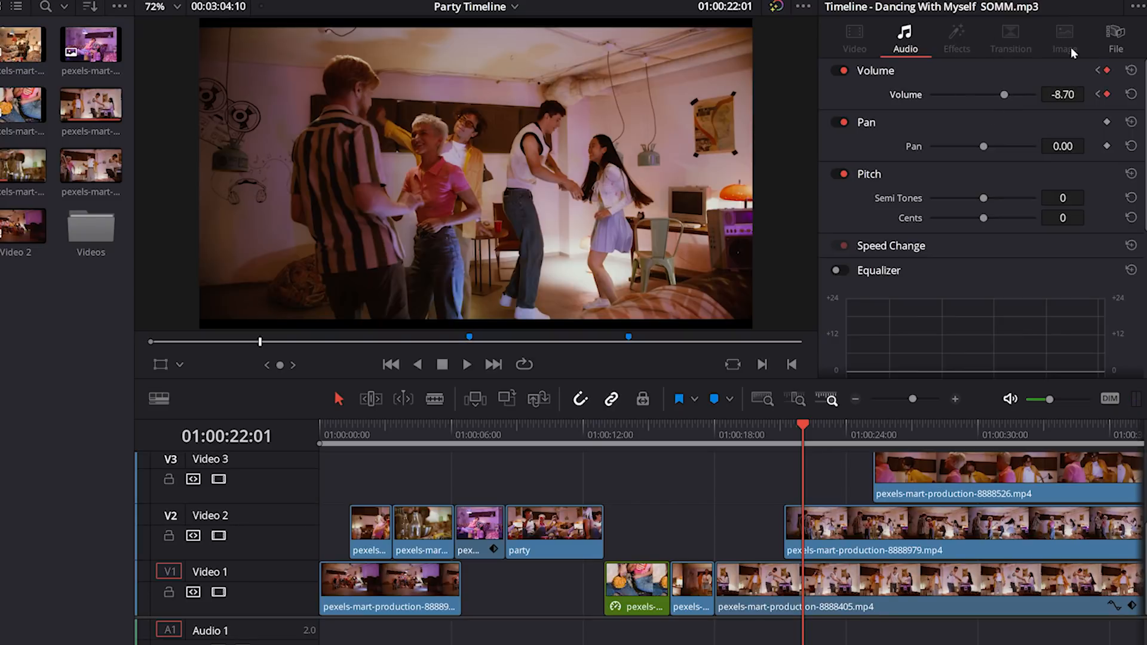
# Move the playhead to 01:00:54:19 near the end of the party footage and open the effects library
pyautogui.click(717, 564)
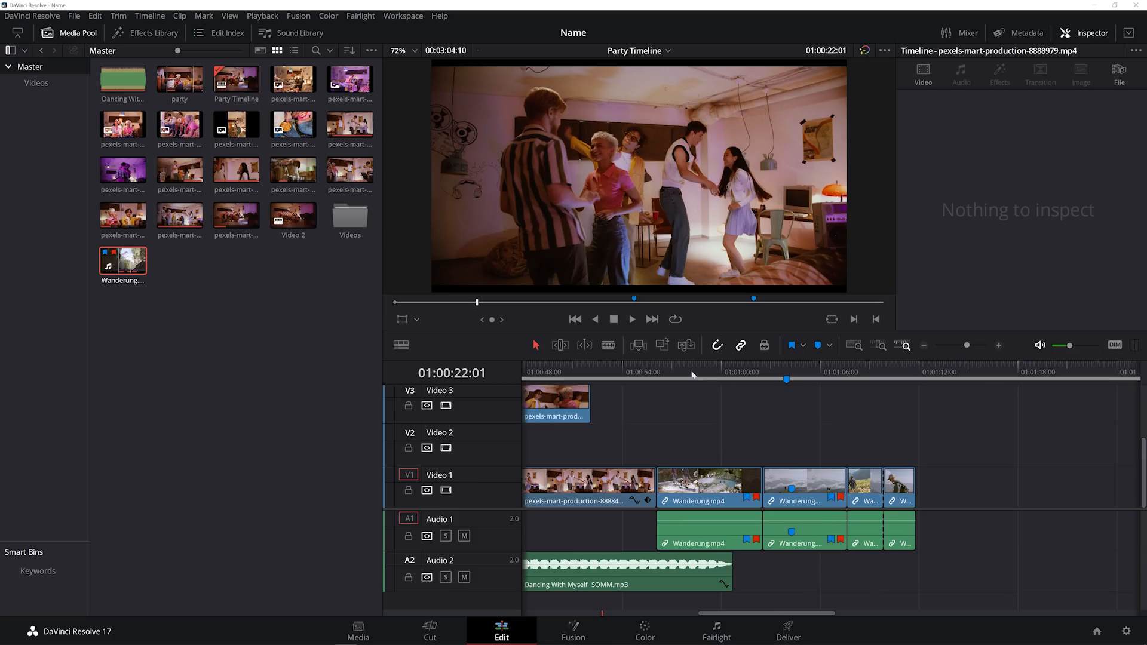
pyautogui.click(635, 371)
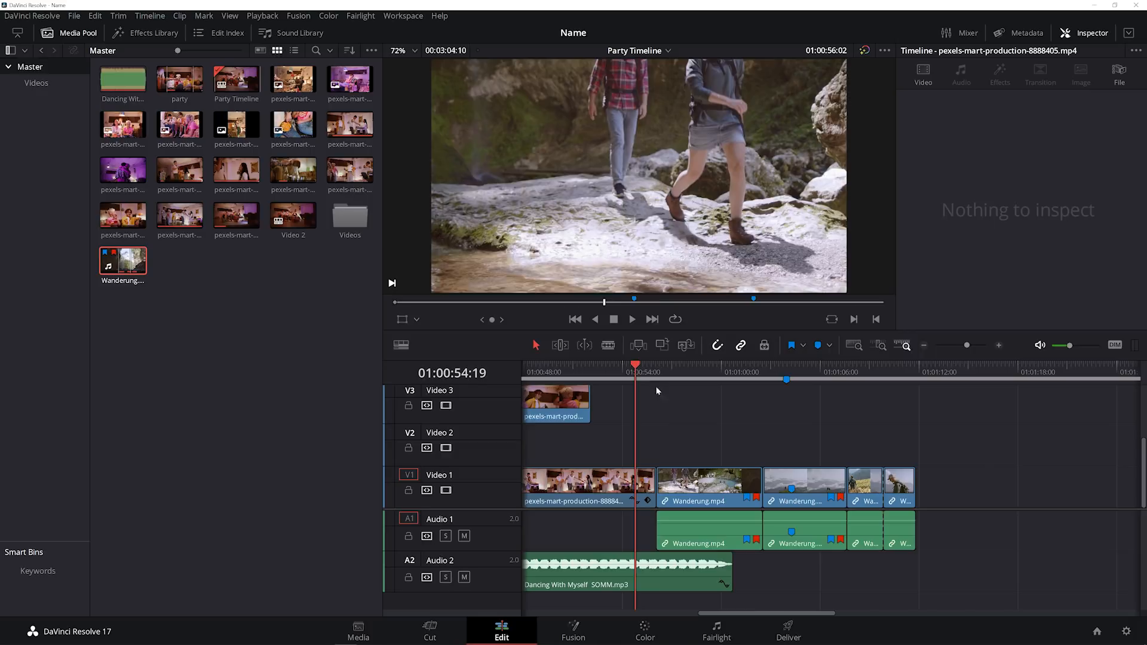
pyautogui.hscroll(-3, 683, 416)
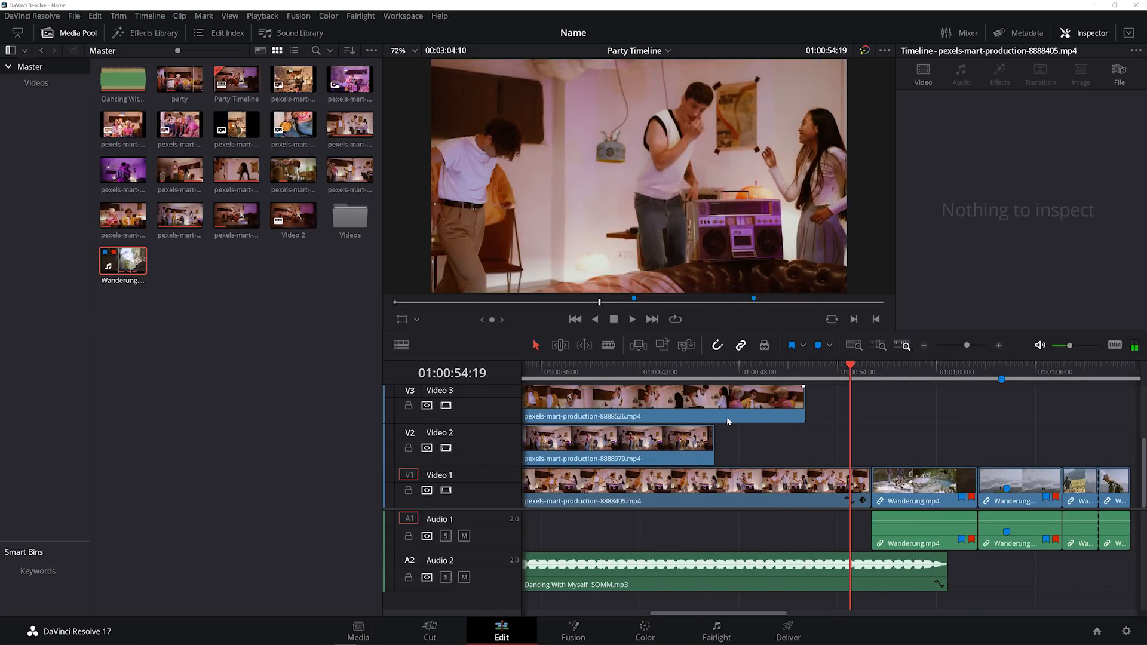
pyautogui.click(139, 34)
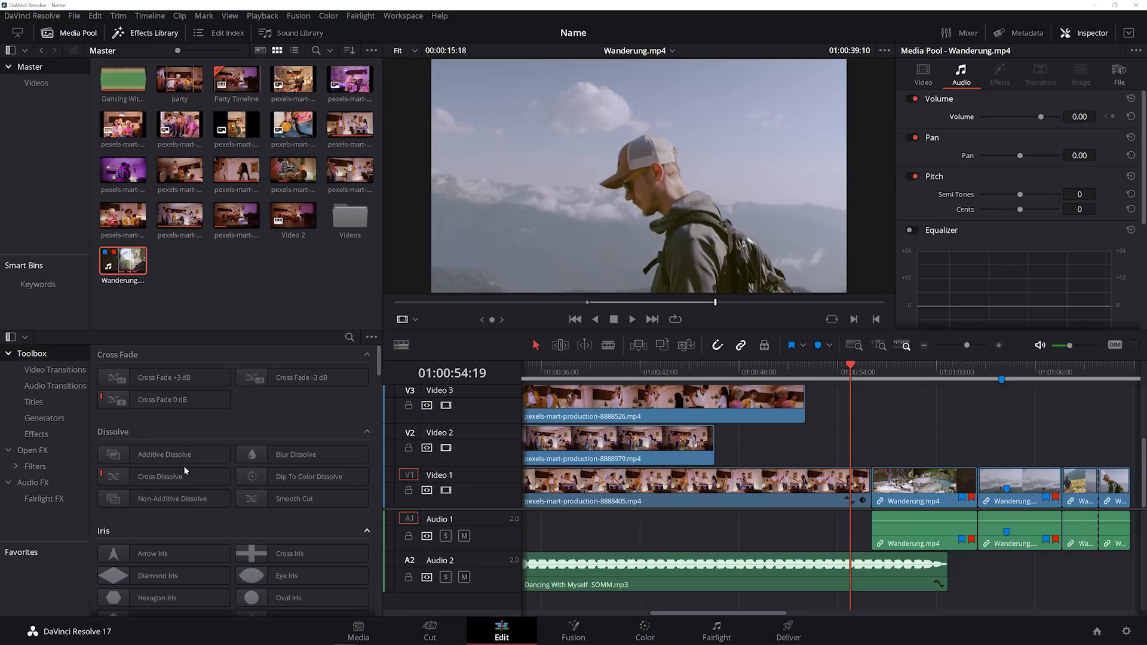
pyautogui.click(169, 479)
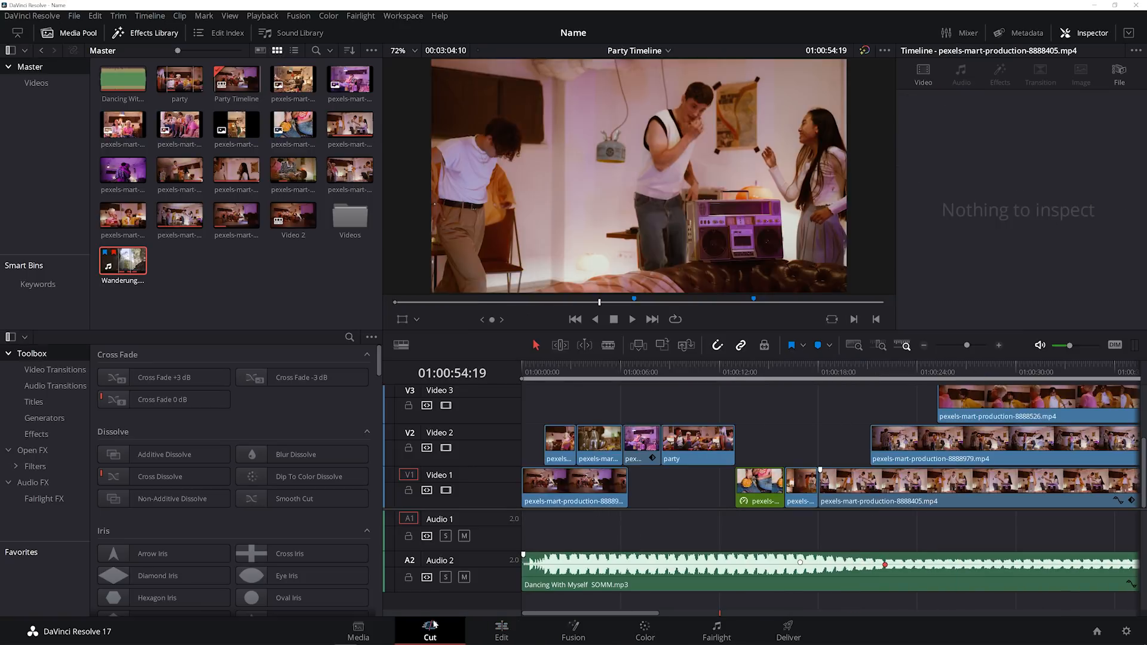
# Look through the Cut page's transitions, titles and effects, and return to the Edit page
pyautogui.click(430, 632)
pyautogui.click(177, 30)
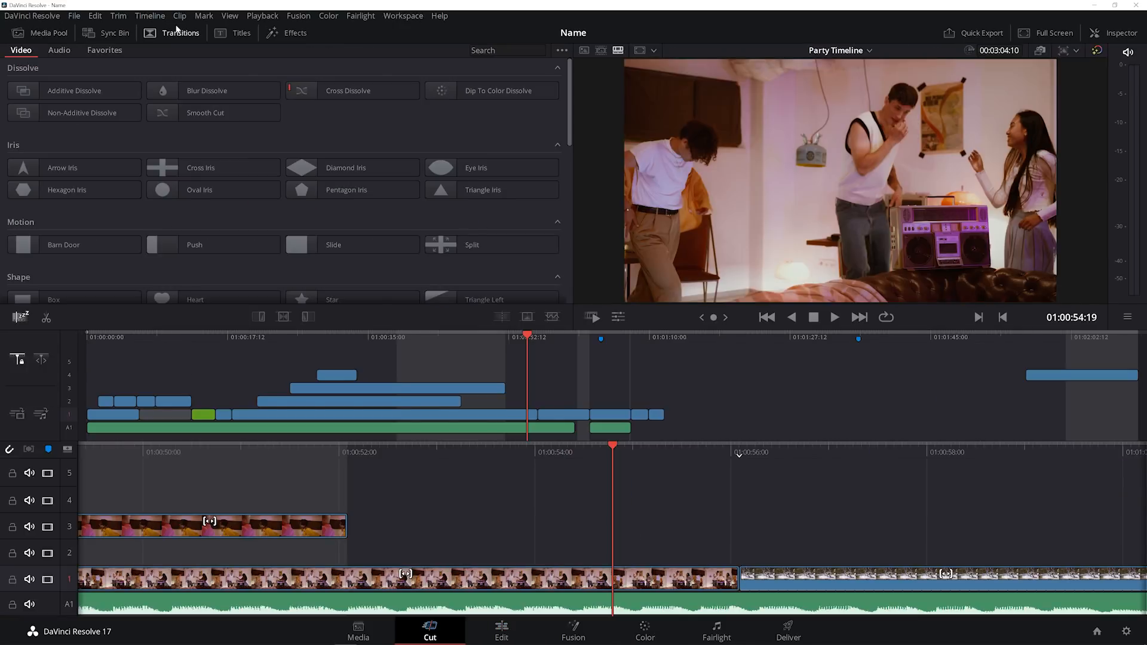
pyautogui.click(233, 32)
pyautogui.click(289, 33)
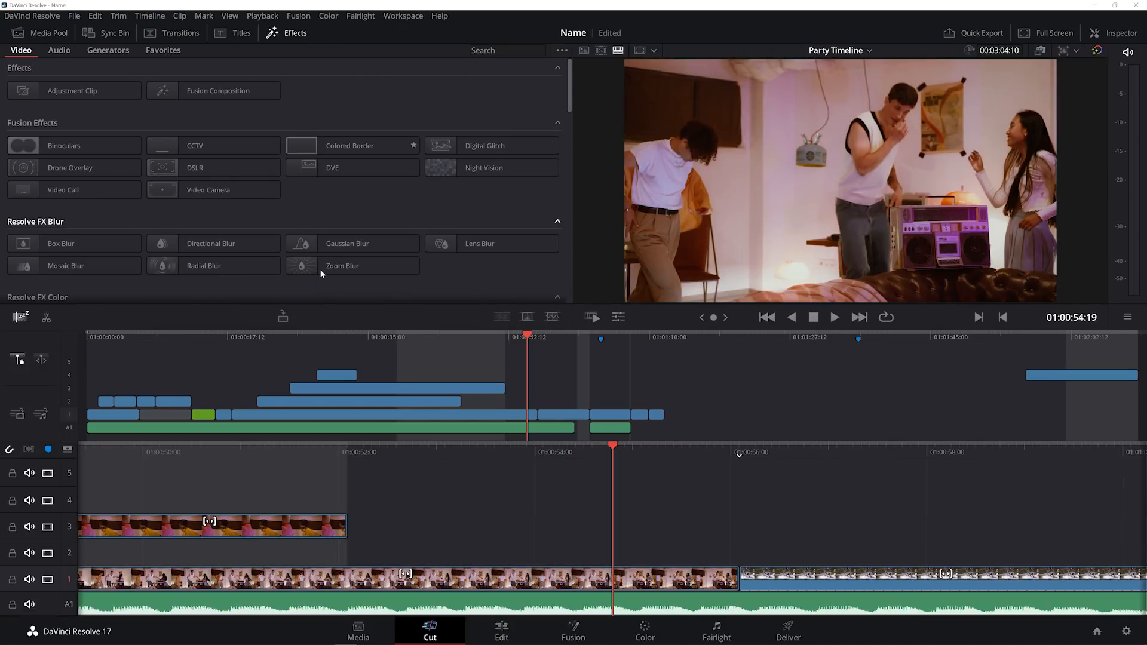
pyautogui.click(500, 628)
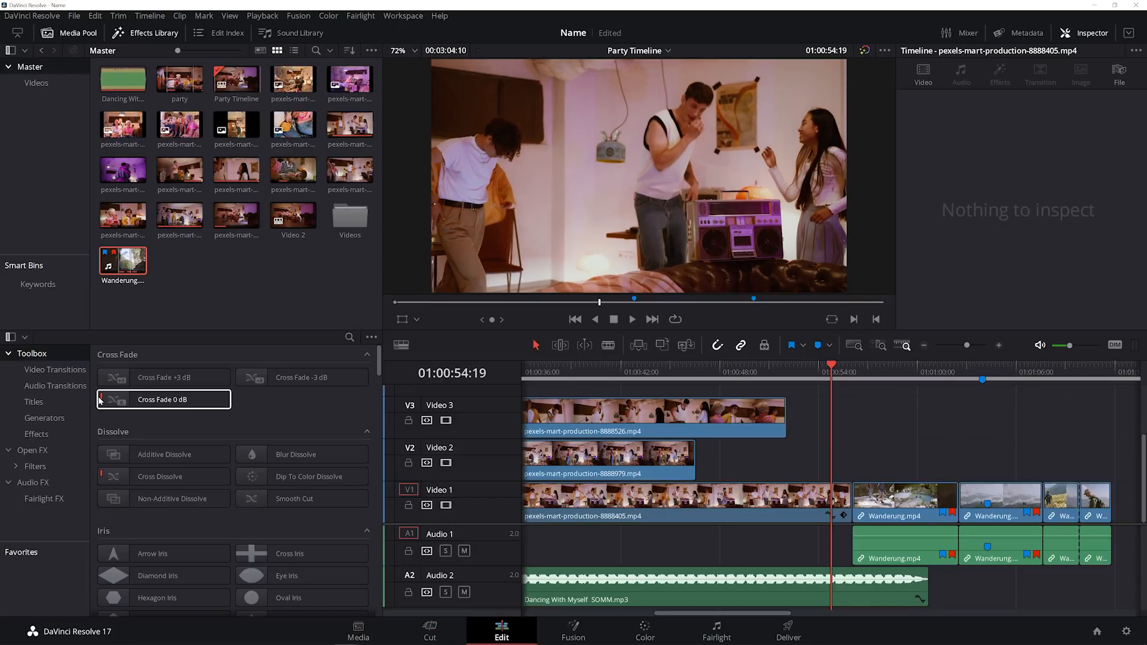
# Add an Additive Dissolve video transition to the end of pexels-mart-production-8888405.mp4 on Video 1
pyautogui.click(55, 368)
pyautogui.click(56, 386)
pyautogui.click(62, 370)
pyautogui.moveTo(165, 378); pyautogui.dragTo(843, 499)
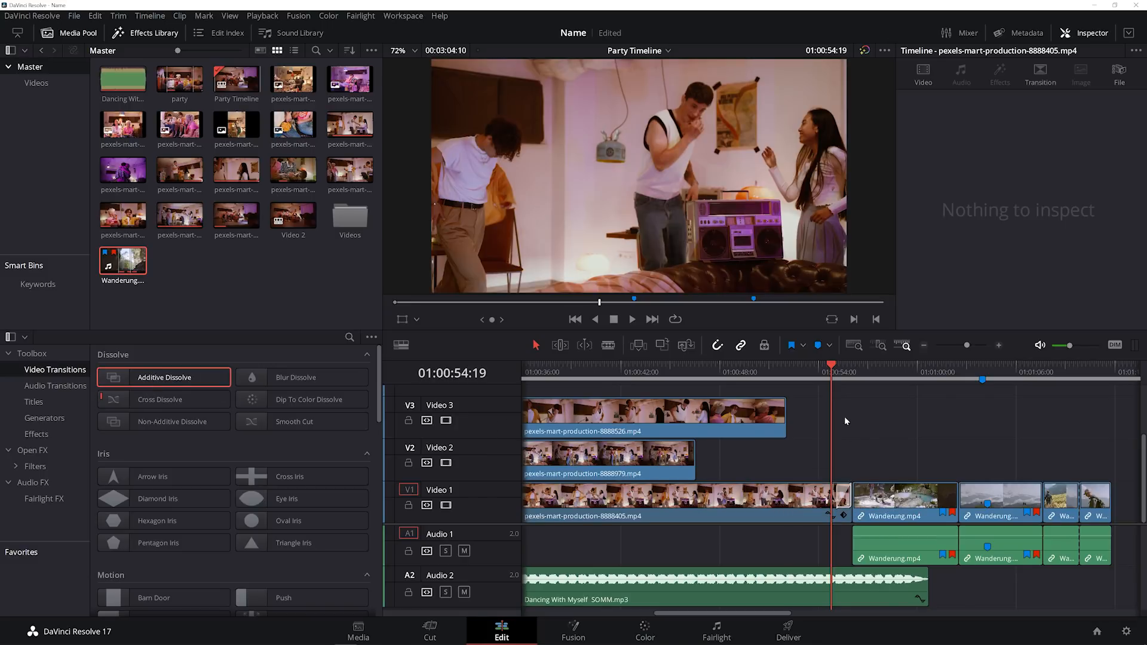
# Play back the Additive Dissolve transition starting from 01:00:55:02
pyautogui.moveTo(832, 366); pyautogui.dragTo(836, 370)
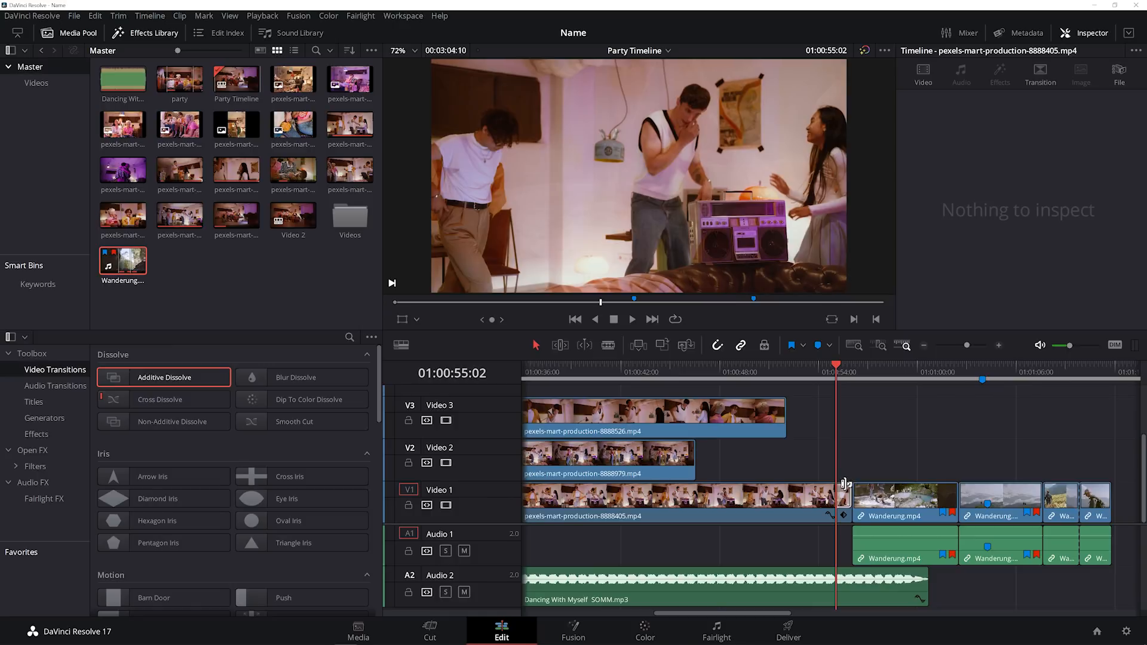
pyautogui.press('space')
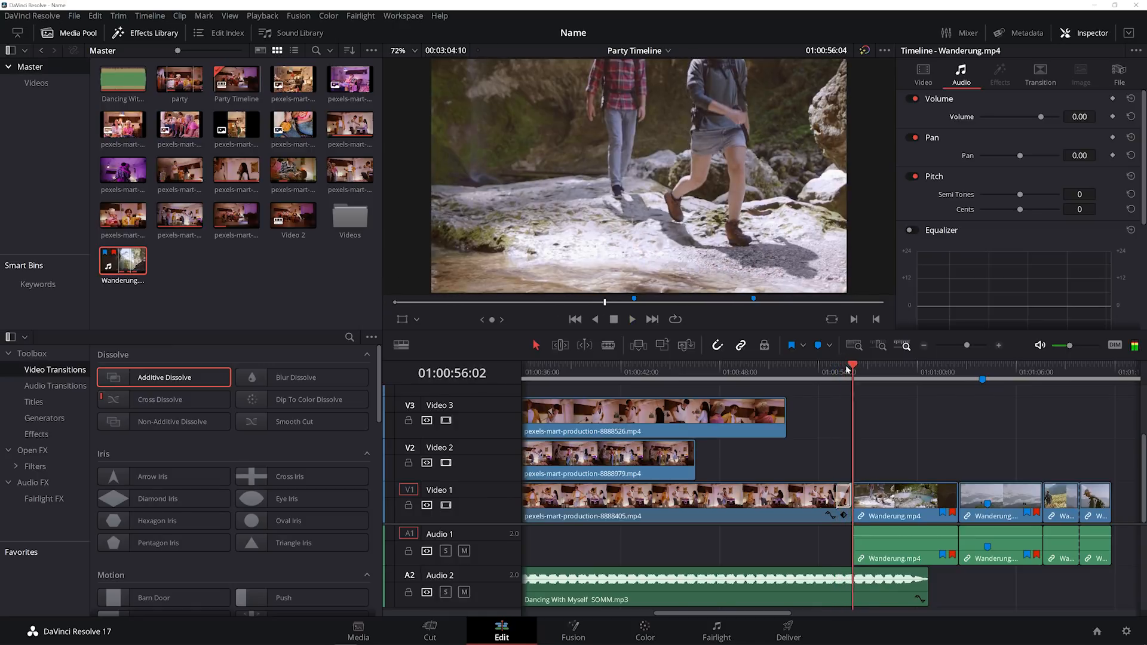
pyautogui.press('space')
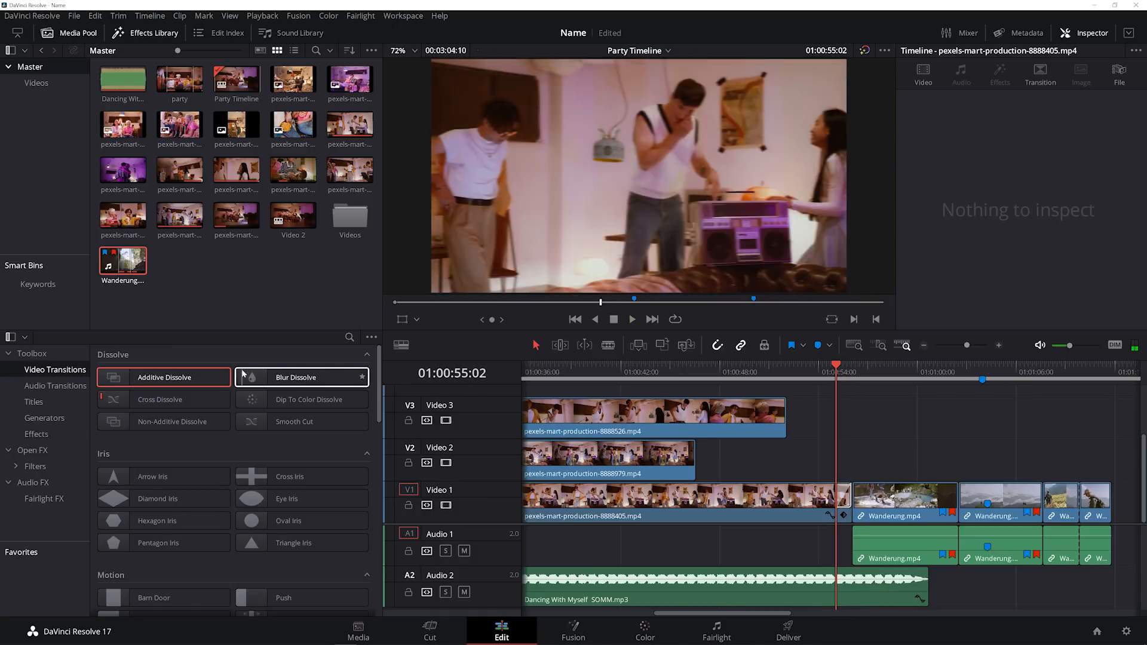
# Add the Blur Dissolve transition to the favorites
pyautogui.click(362, 377)
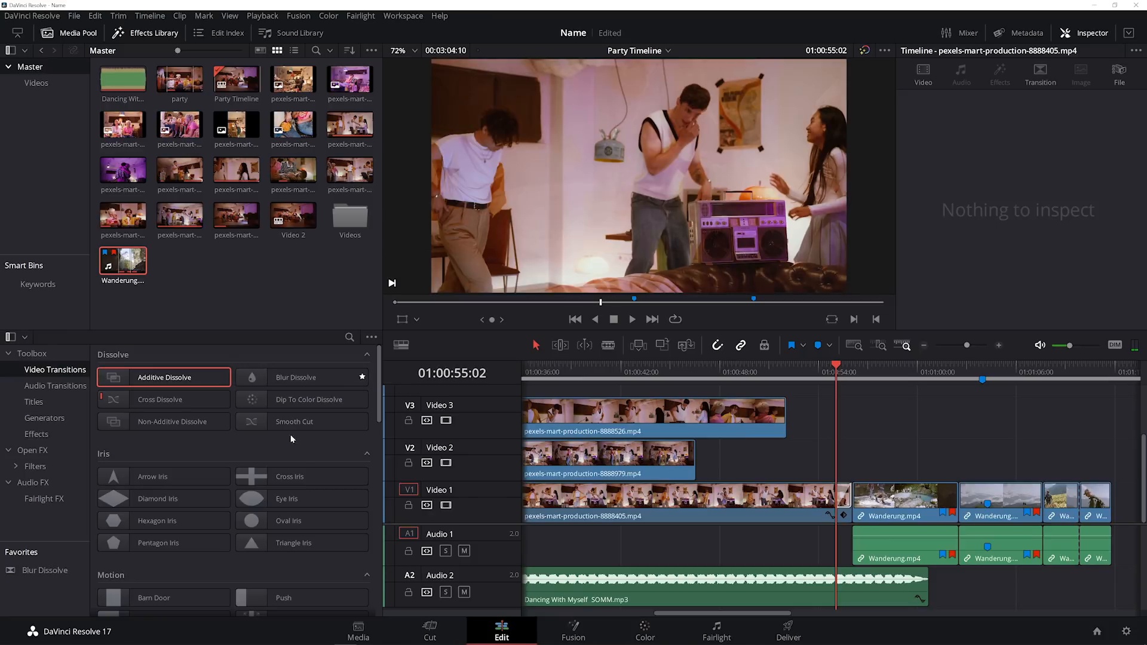
pyautogui.scroll(-7, 275, 442)
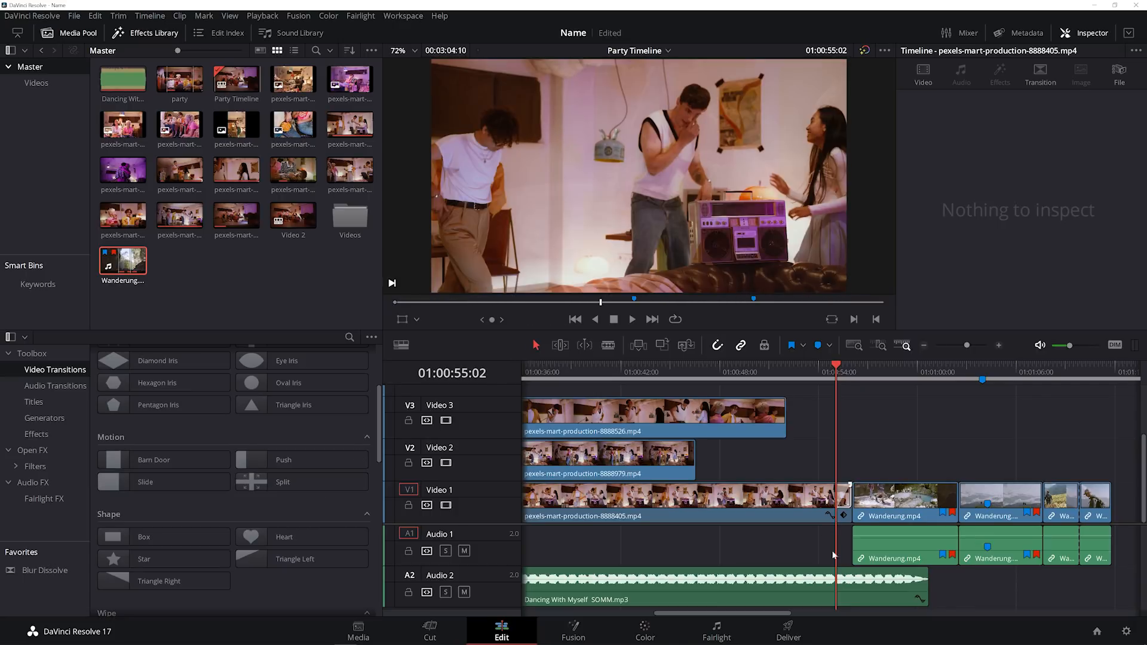
# Add a Cross Dissolve at the cut where pexels-mart-production-8888405.mp4 begins on Video 1
pyautogui.moveTo(747, 614); pyautogui.dragTo(651, 613)
pyautogui.moveTo(733, 367); pyautogui.dragTo(640, 367)
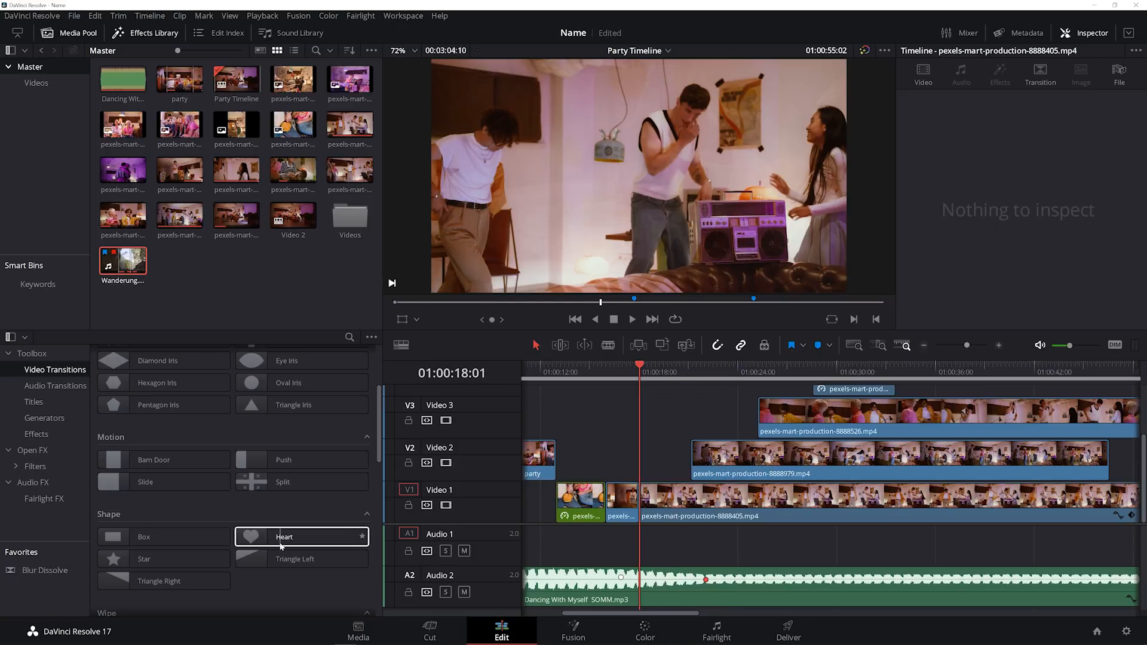
pyautogui.scroll(3, 167, 418)
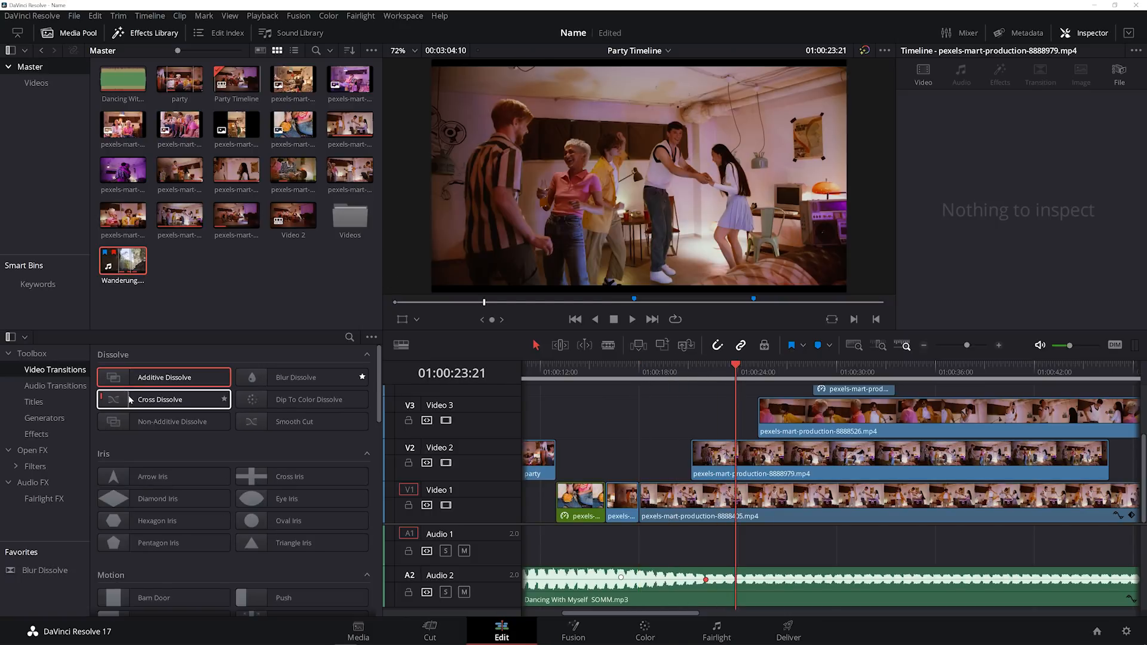
pyautogui.moveTo(158, 400); pyautogui.dragTo(638, 497)
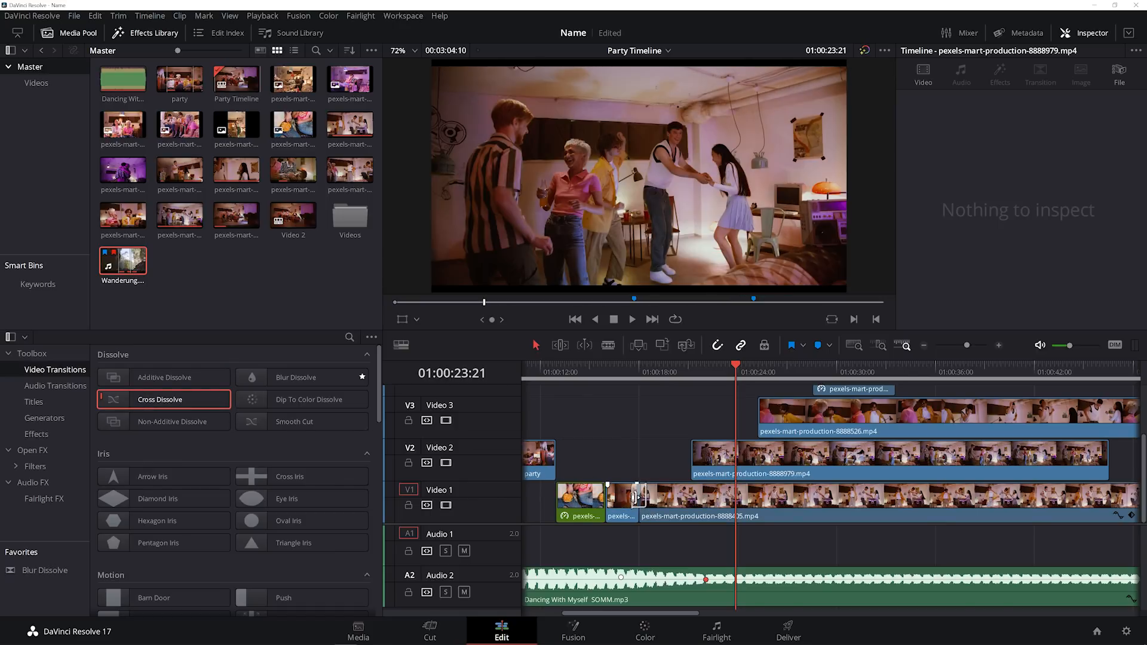
# Shorten the new Cross Dissolve at 01:00:18:01 on the timeline to 22 frames
pyautogui.click(636, 497)
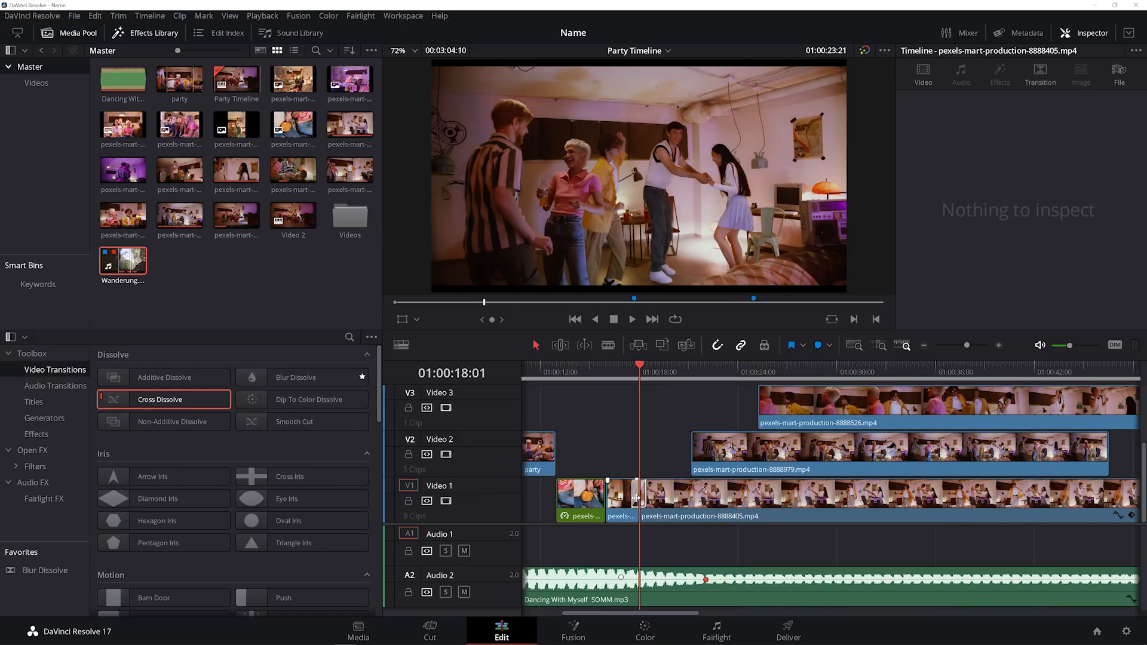
pyautogui.click(881, 345)
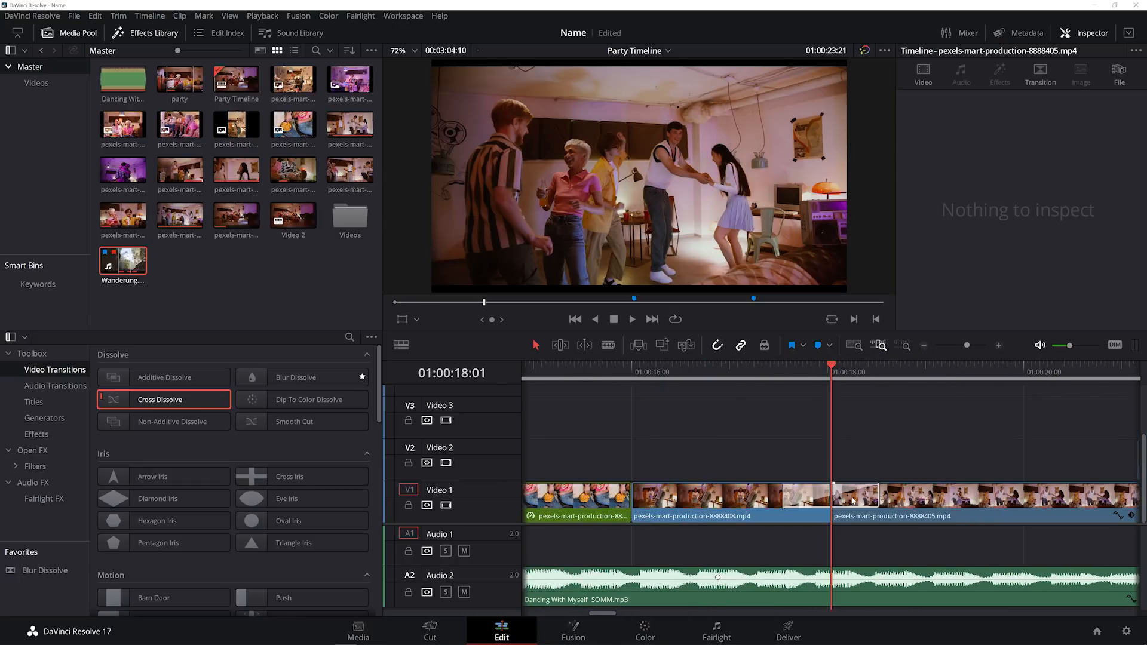
pyautogui.moveTo(878, 498); pyautogui.dragTo(876, 497)
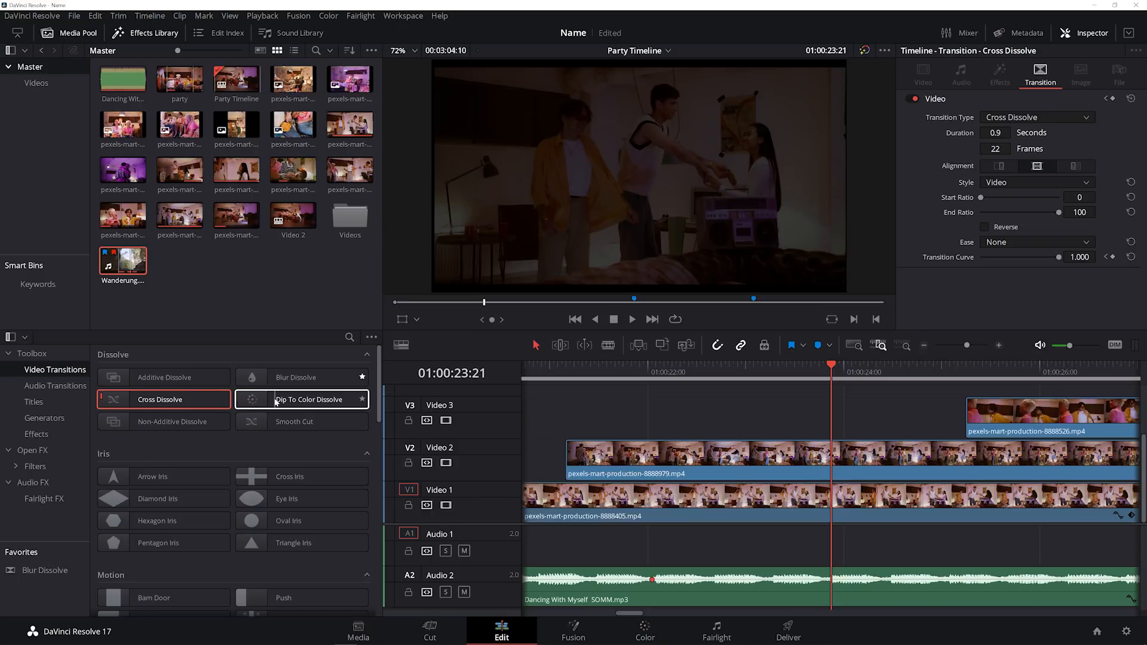
# Add a Dip To Color Dissolve to the start of pexels-mart-production-8888979.mp4 on Video 2
pyautogui.moveTo(276, 402); pyautogui.dragTo(587, 452)
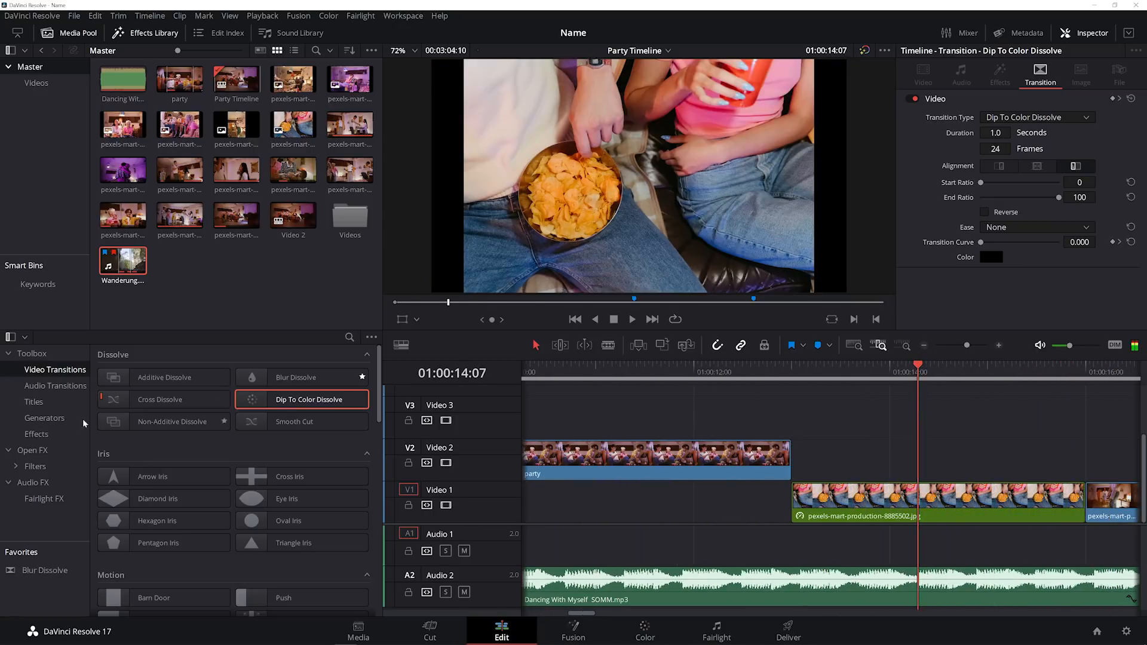
# Look through the library's generators, effects, audio transitions and Fairlight FX
pyautogui.click(76, 418)
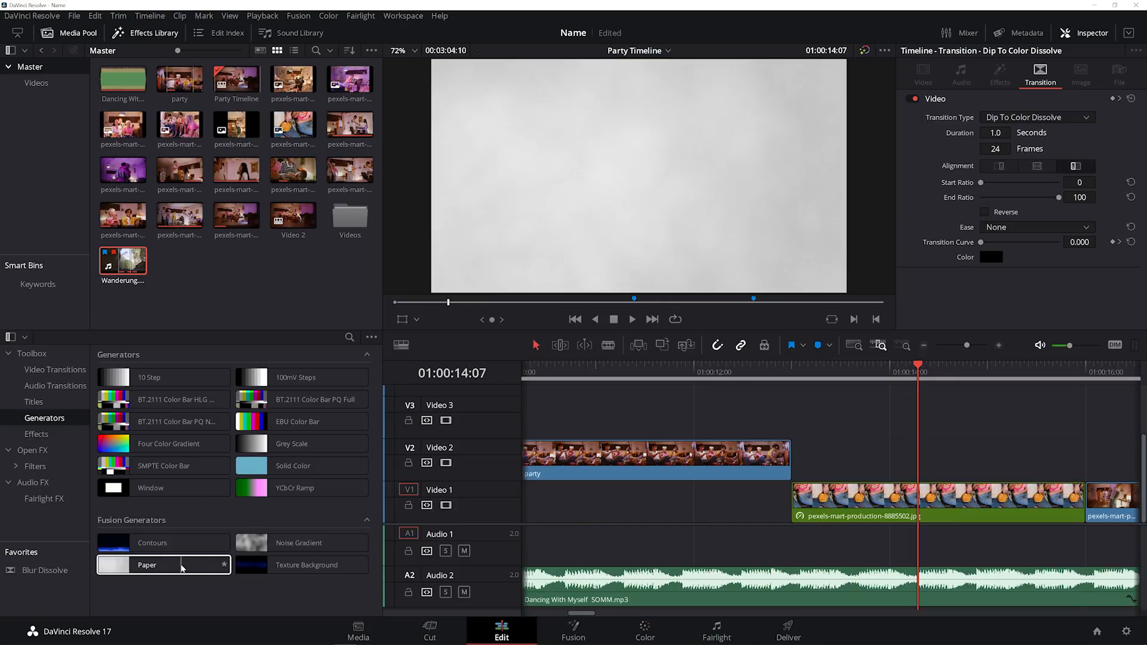
pyautogui.click(36, 434)
pyautogui.click(39, 387)
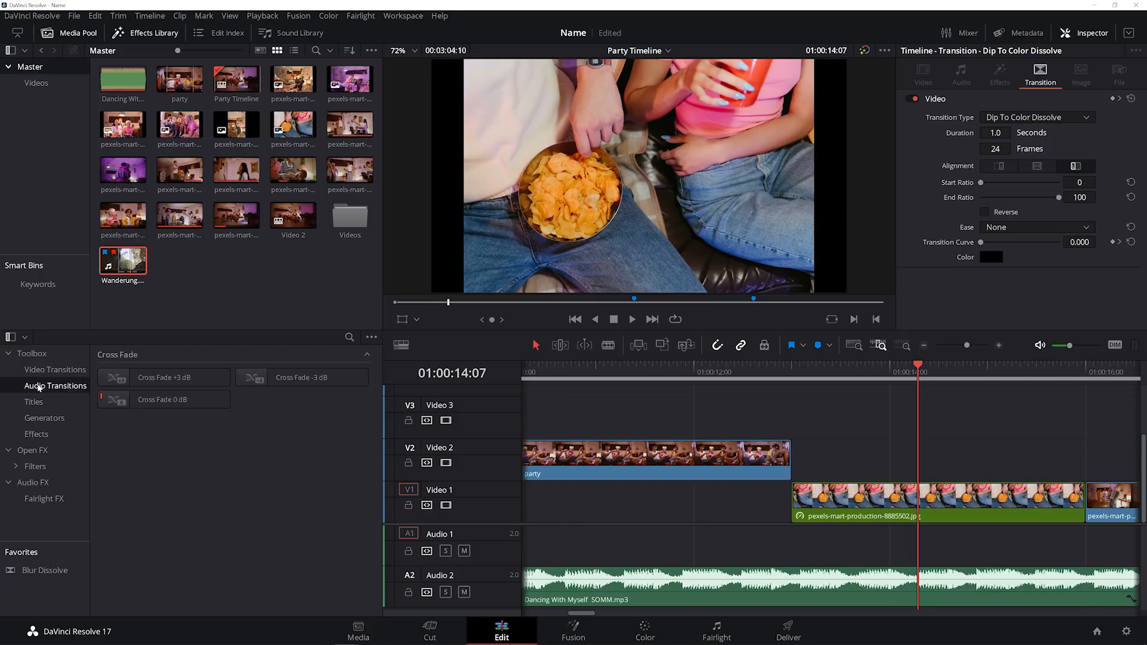
pyautogui.click(41, 498)
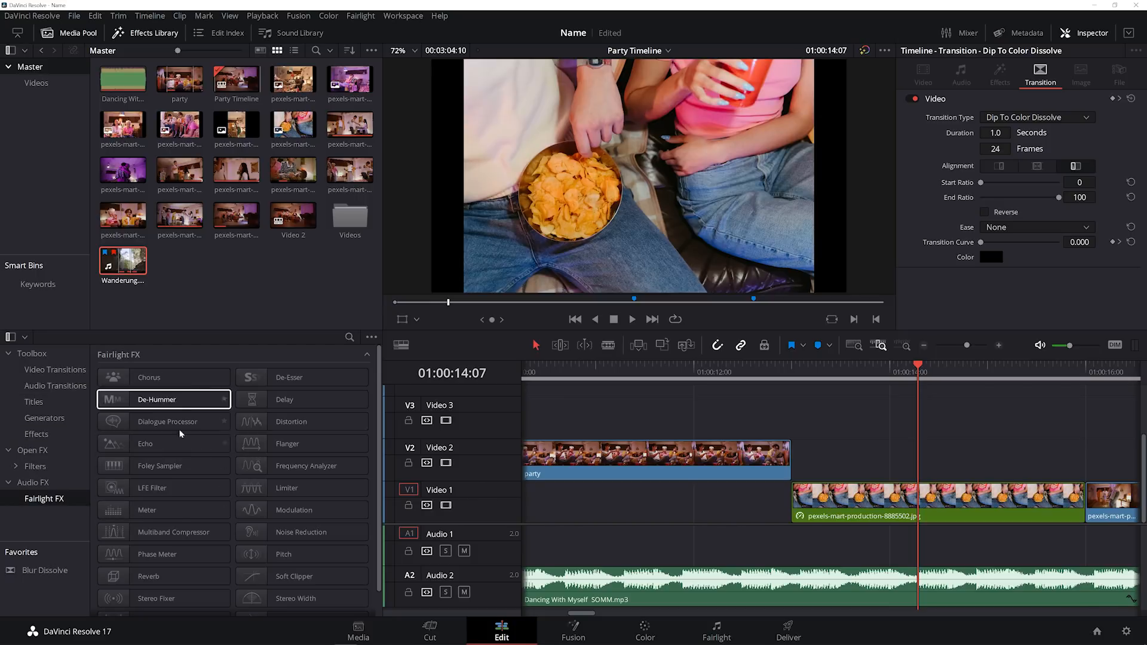
# Place a Text title on Video 2 above pexels-mart-production-8885502.jpg and extend its start to the end of the party clip
pyautogui.click(37, 402)
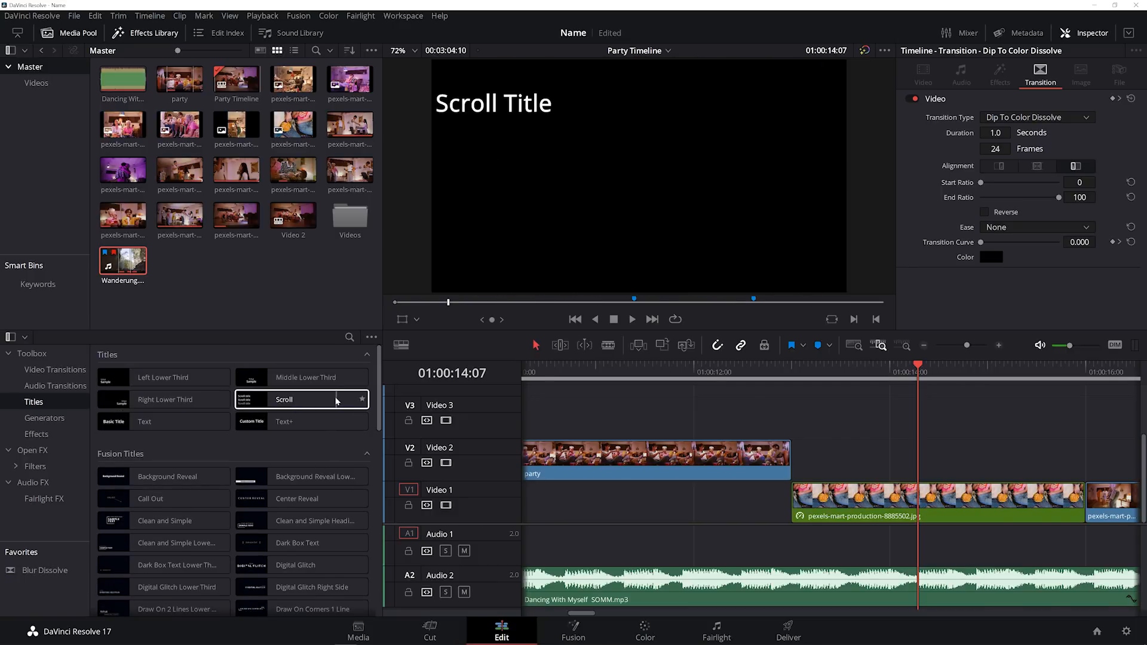
pyautogui.scroll(-3, 336, 401)
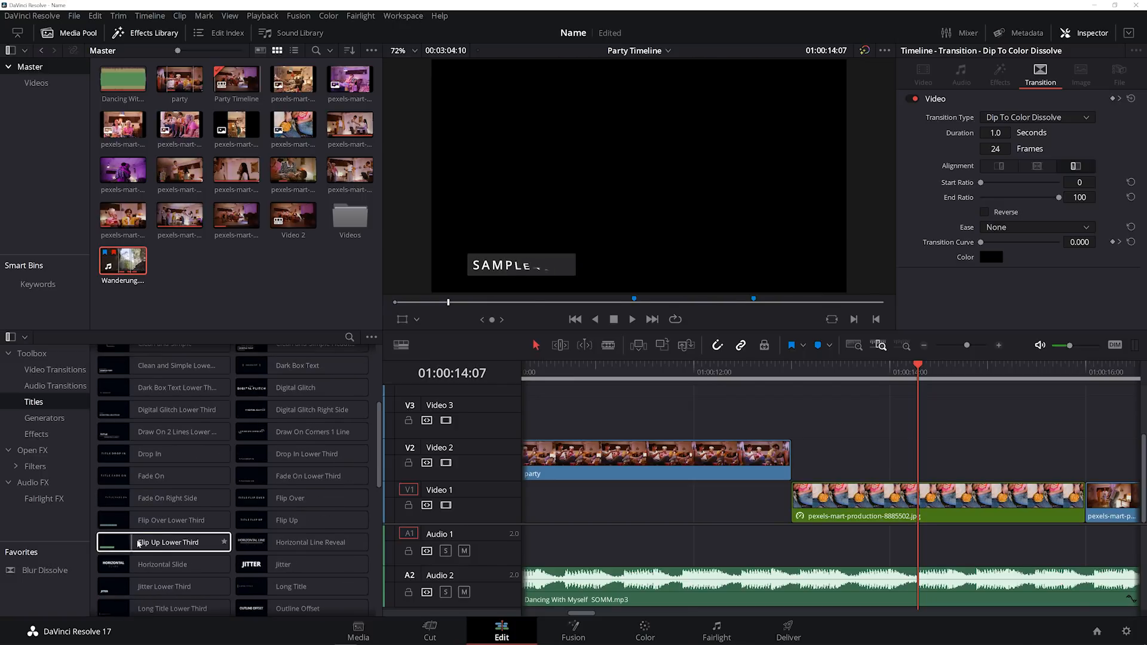
pyautogui.scroll(3, 165, 524)
pyautogui.moveTo(158, 421); pyautogui.dragTo(942, 461)
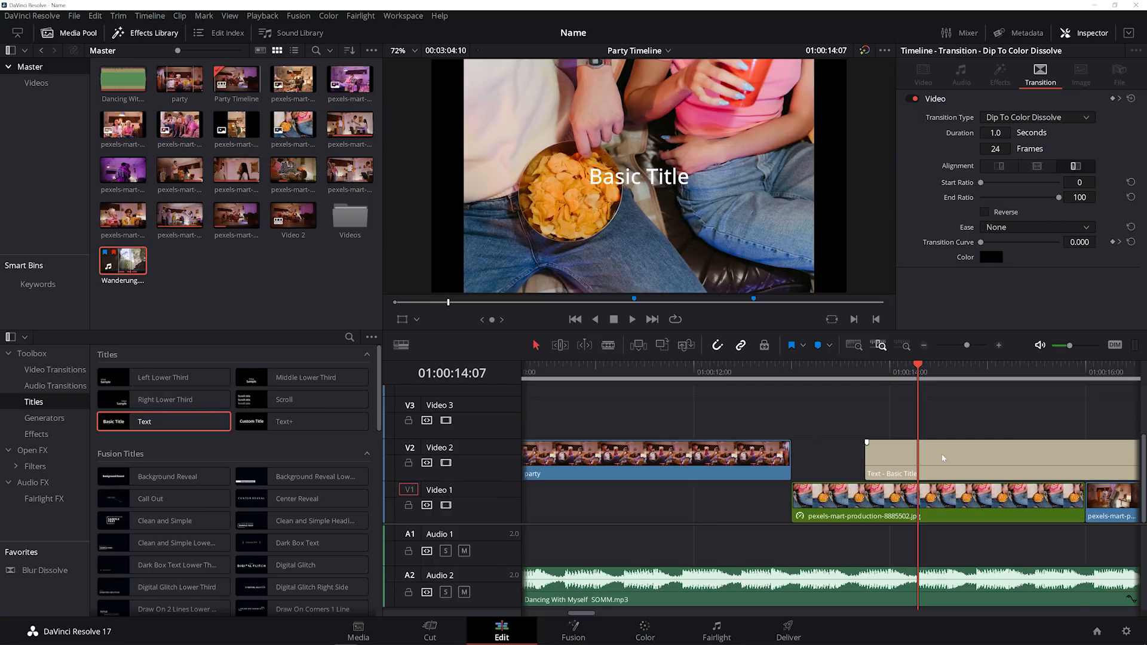
pyautogui.click(943, 457)
pyautogui.moveTo(869, 455); pyautogui.dragTo(793, 455)
# Add a Cross Dissolve between the party clip and the Text title on Video 2
pyautogui.click(993, 458)
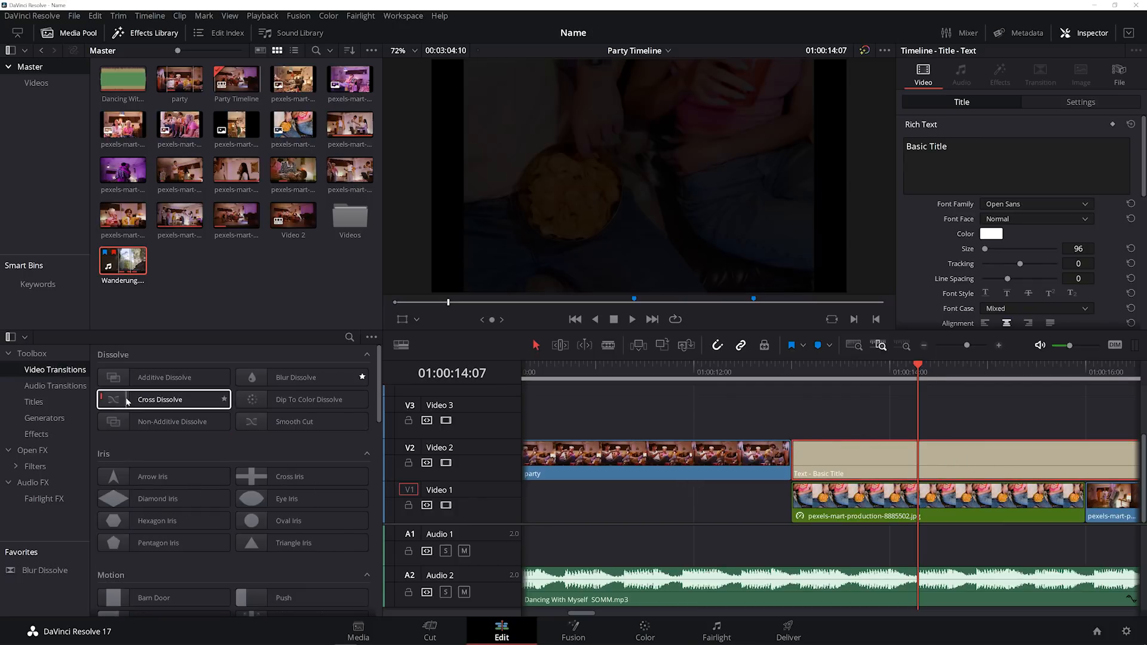
pyautogui.moveTo(161, 399); pyautogui.dragTo(821, 455)
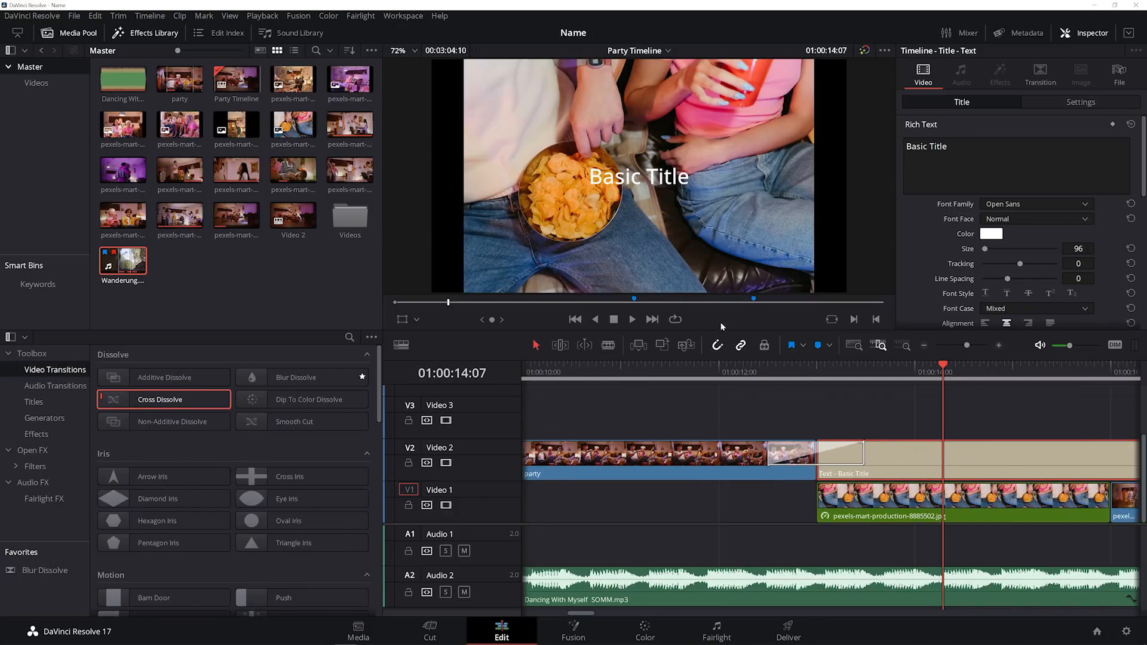
# Change the title's wording to TEXT
pyautogui.click(649, 178)
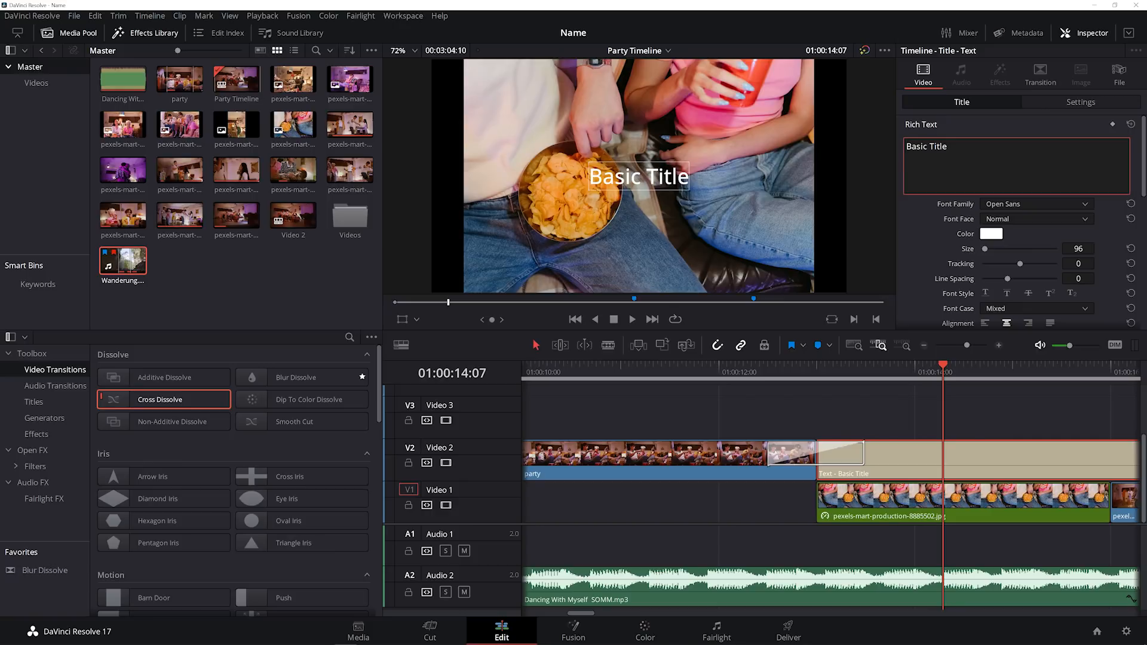
pyautogui.hotkey('ctrl', 'a')
pyautogui.write('TEXT')
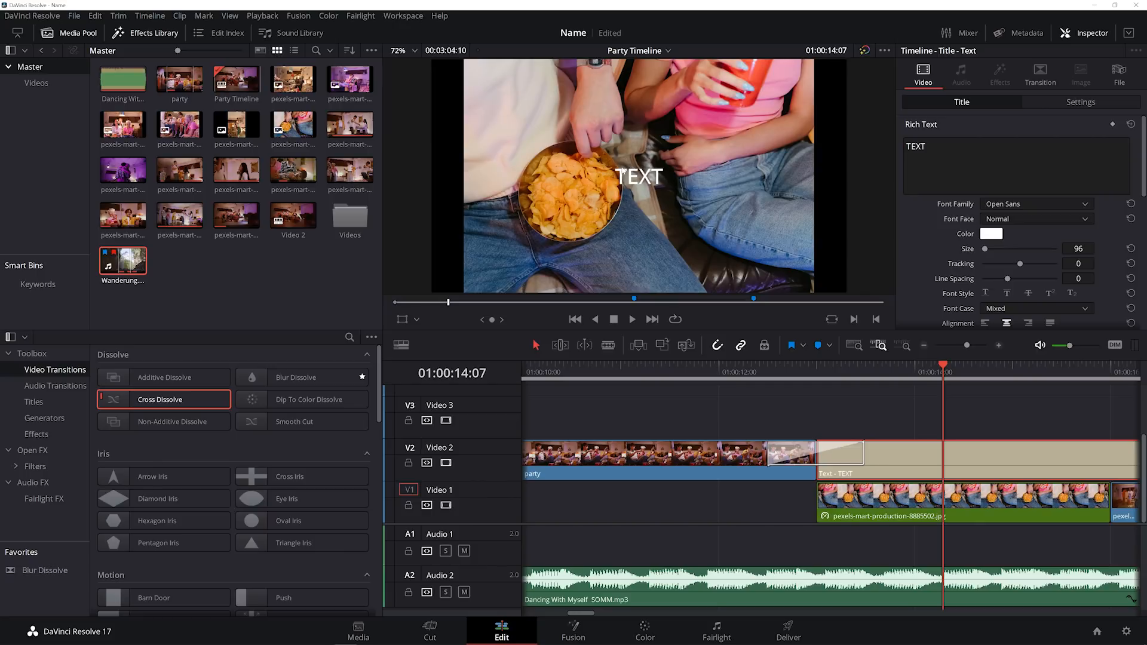
# Resize the title directly in the viewer to a zoom of about 1.077 and undo the last adjustment
pyautogui.moveTo(664, 164); pyautogui.dragTo(634, 154)
pyautogui.hotkey('ctrl', 'z')
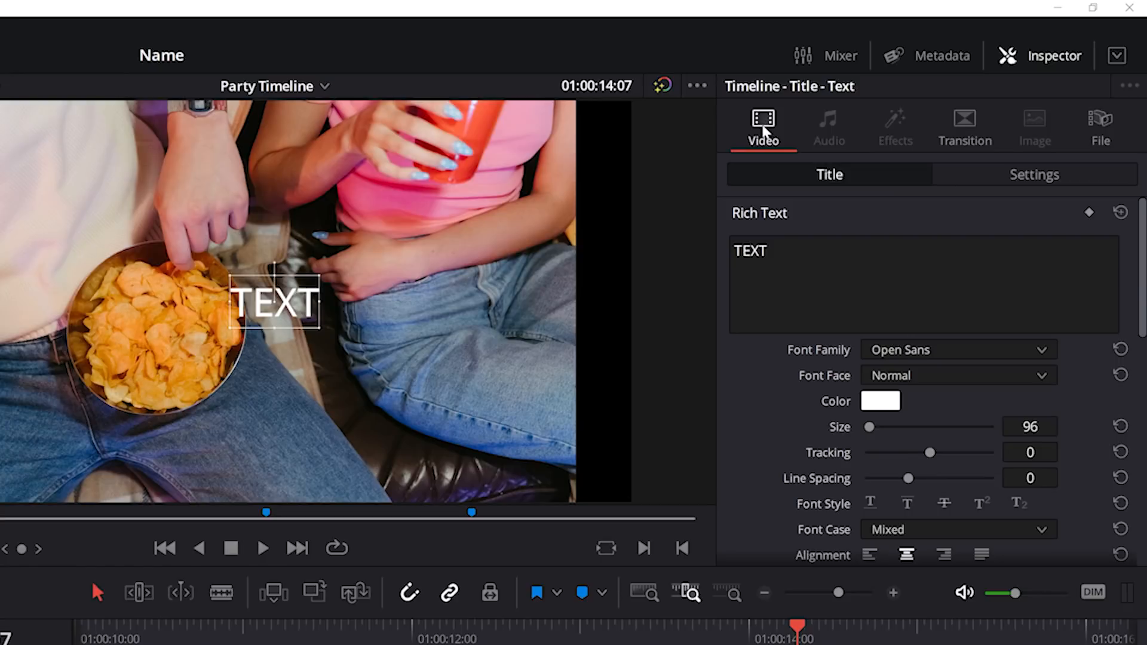
# Examine the title's text, font, alignment, position and drop shadow settings
pyautogui.click(919, 287)
pyautogui.doubleClick(920, 287)
pyautogui.click(920, 286)
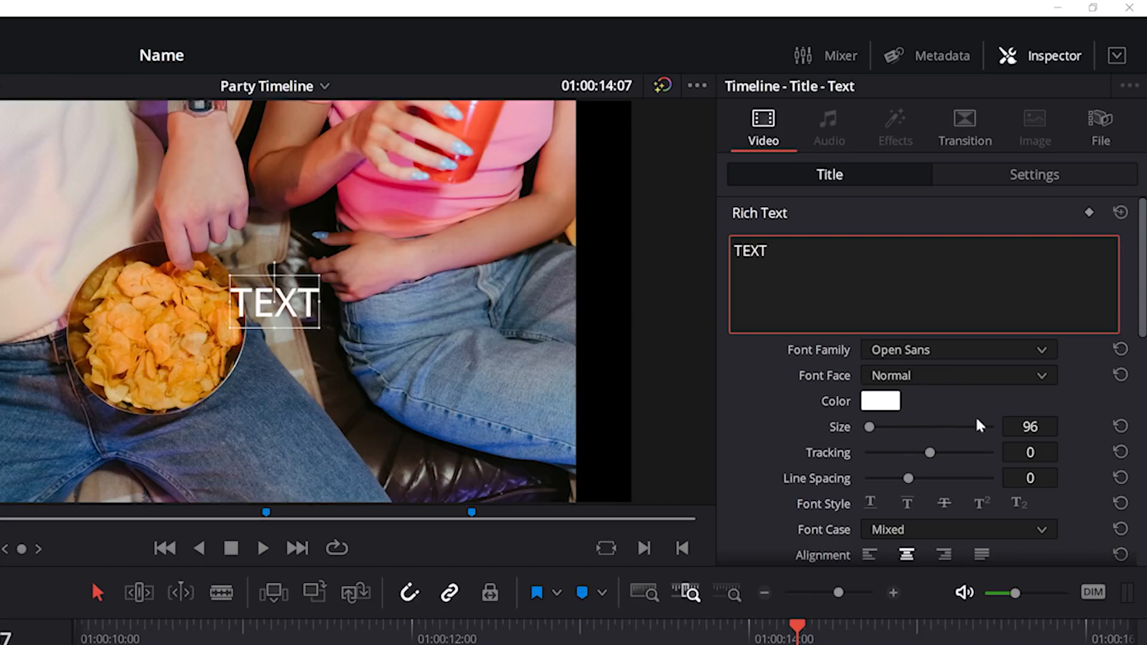
pyautogui.scroll(-5, 1111, 410)
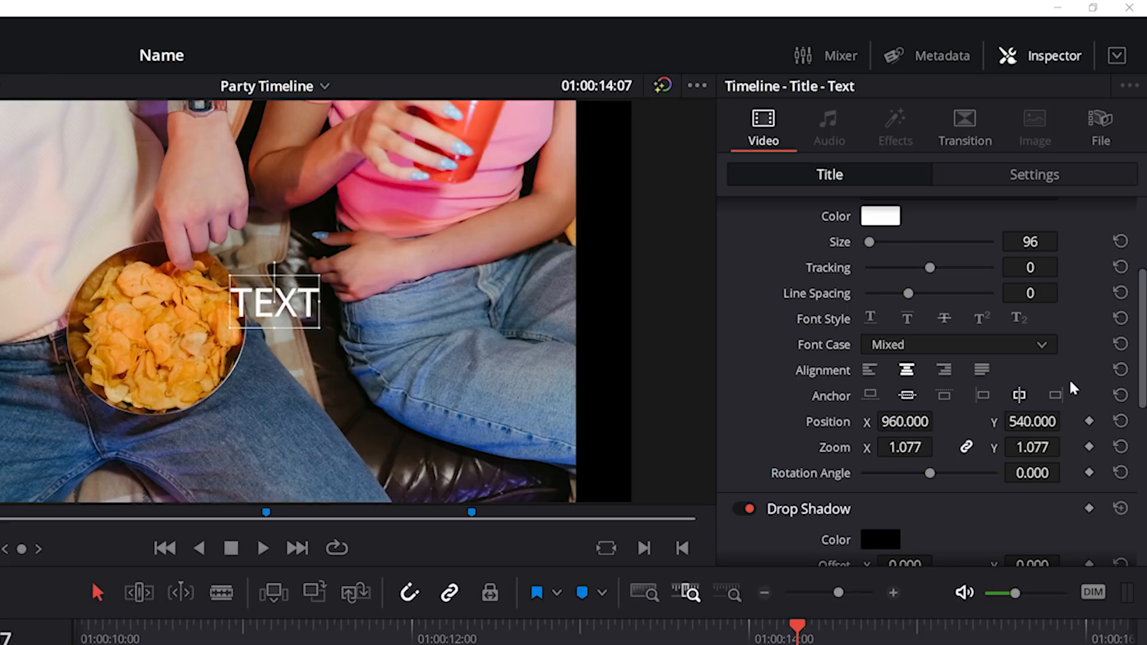
pyautogui.scroll(-3, 1074, 388)
pyautogui.scroll(2, 1073, 389)
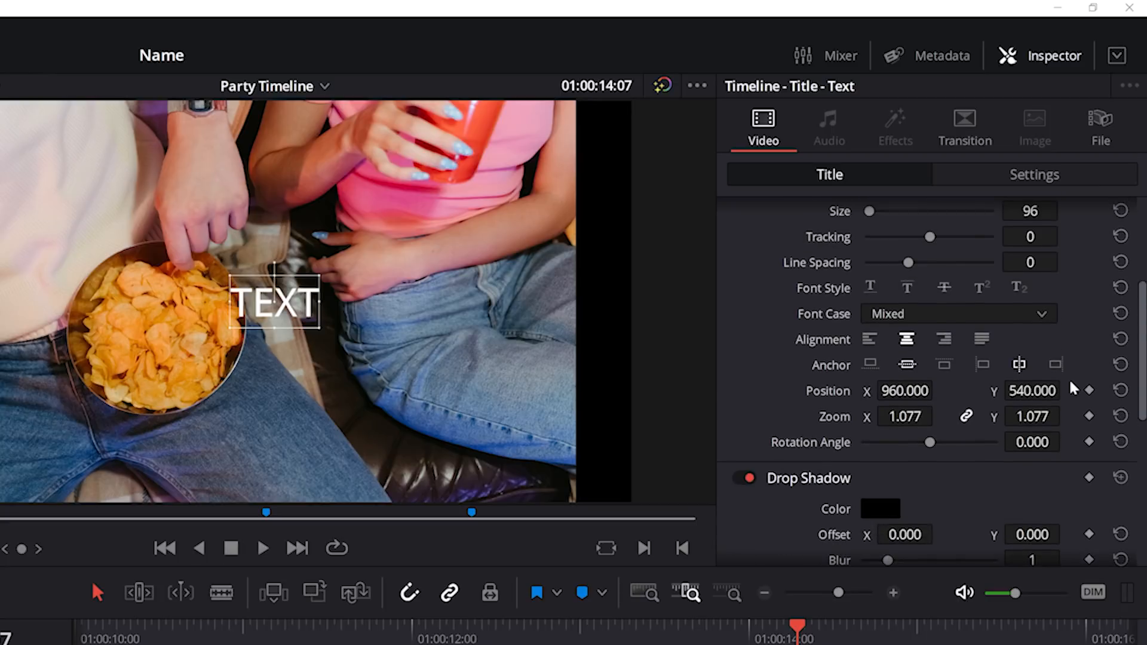
# Examine the title's zoom, rotation, drop shadow, stroke and background settings
pyautogui.scroll(-2, 1015, 376)
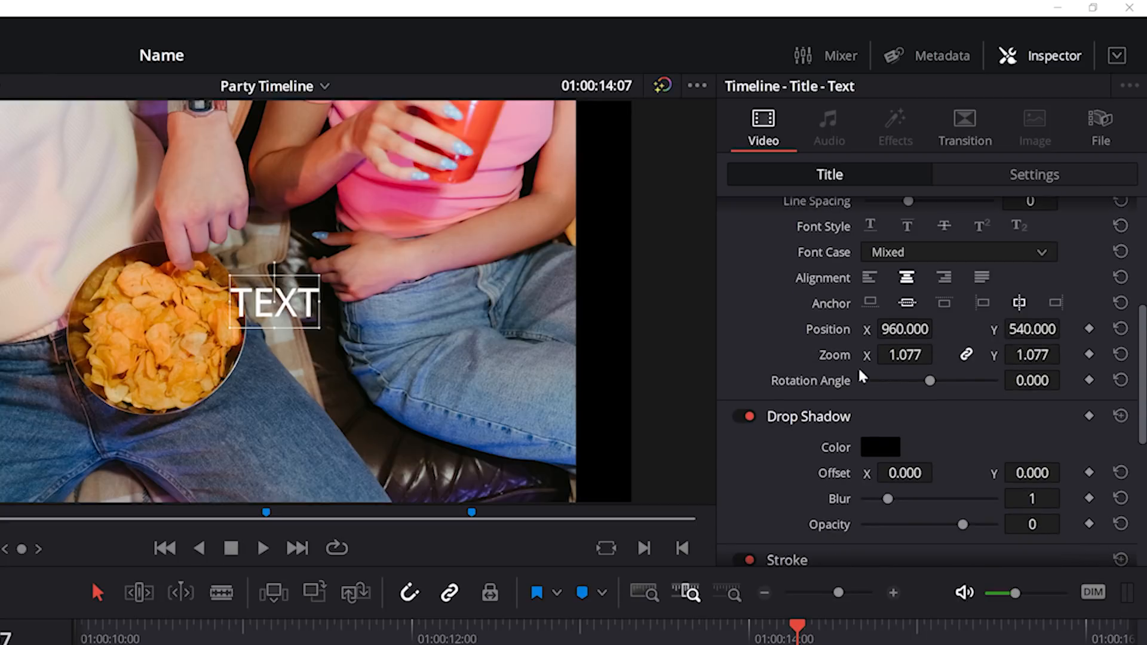
pyautogui.scroll(-2, 1006, 397)
pyautogui.scroll(3, 1014, 389)
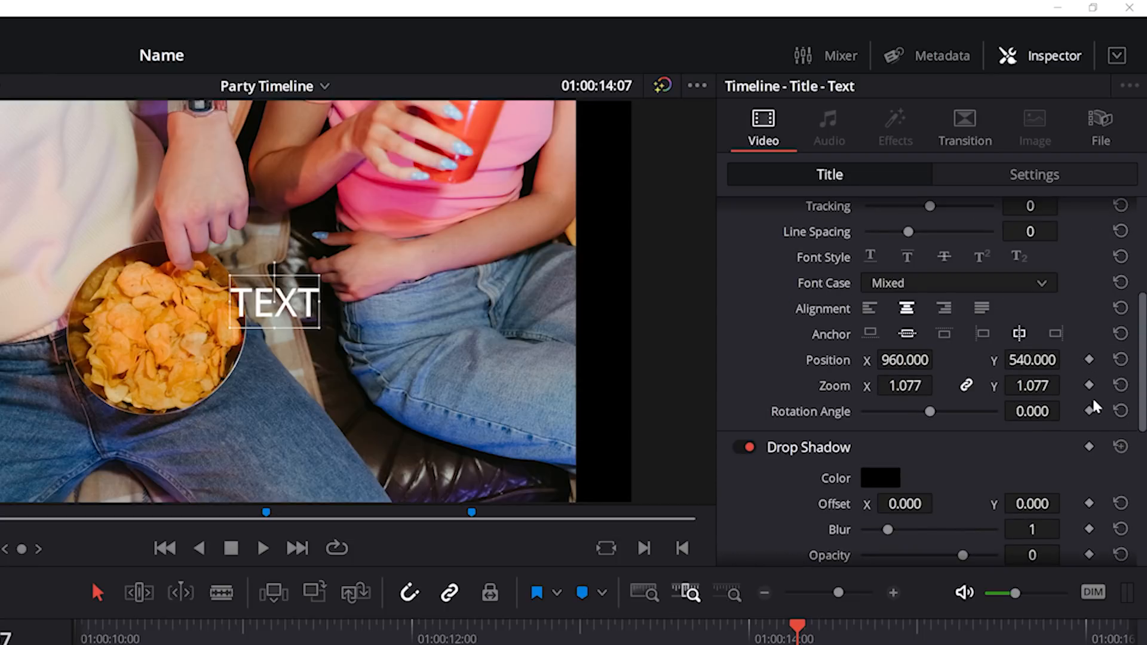
pyautogui.scroll(-2, 1094, 408)
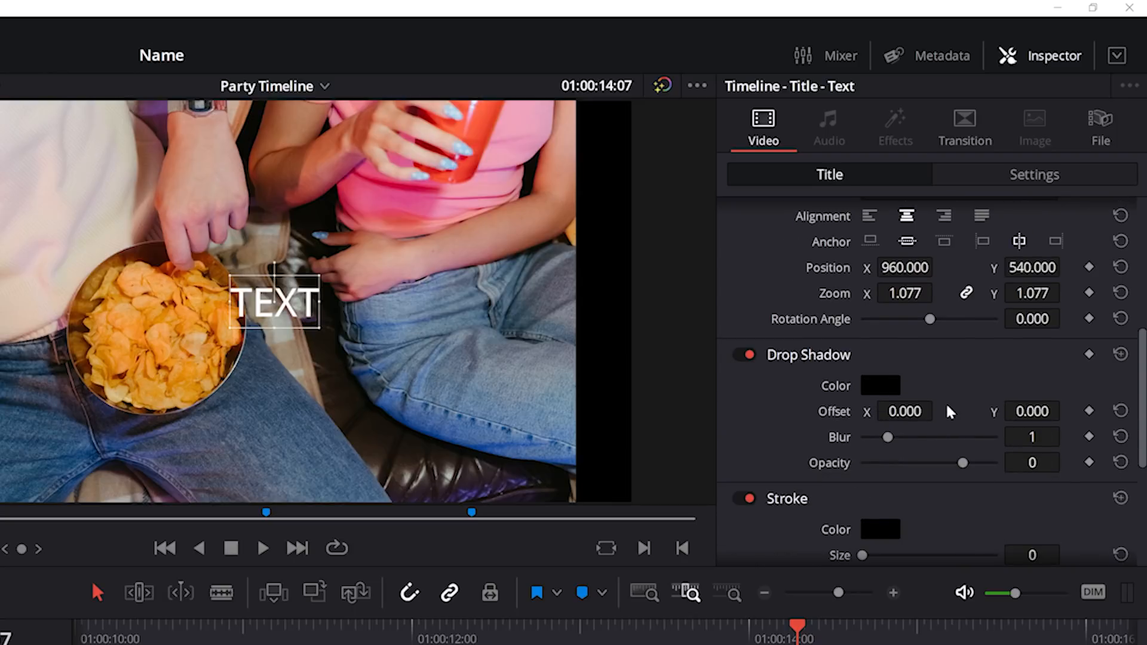
pyautogui.scroll(-2, 945, 426)
pyautogui.scroll(-3, 943, 439)
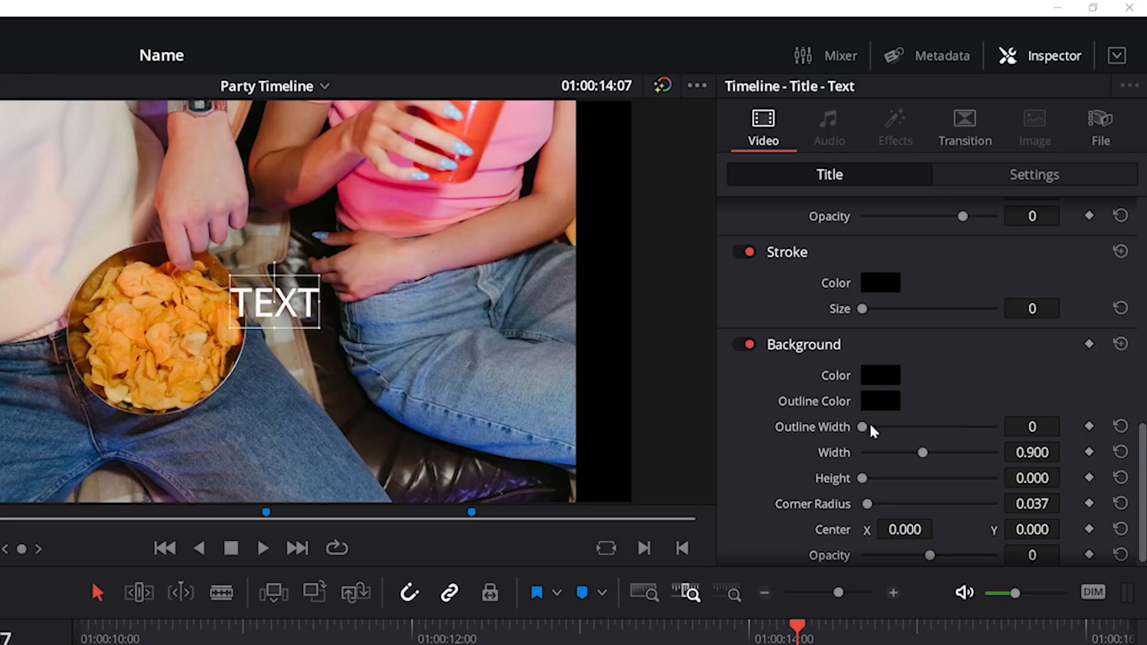
pyautogui.scroll(-1, 969, 378)
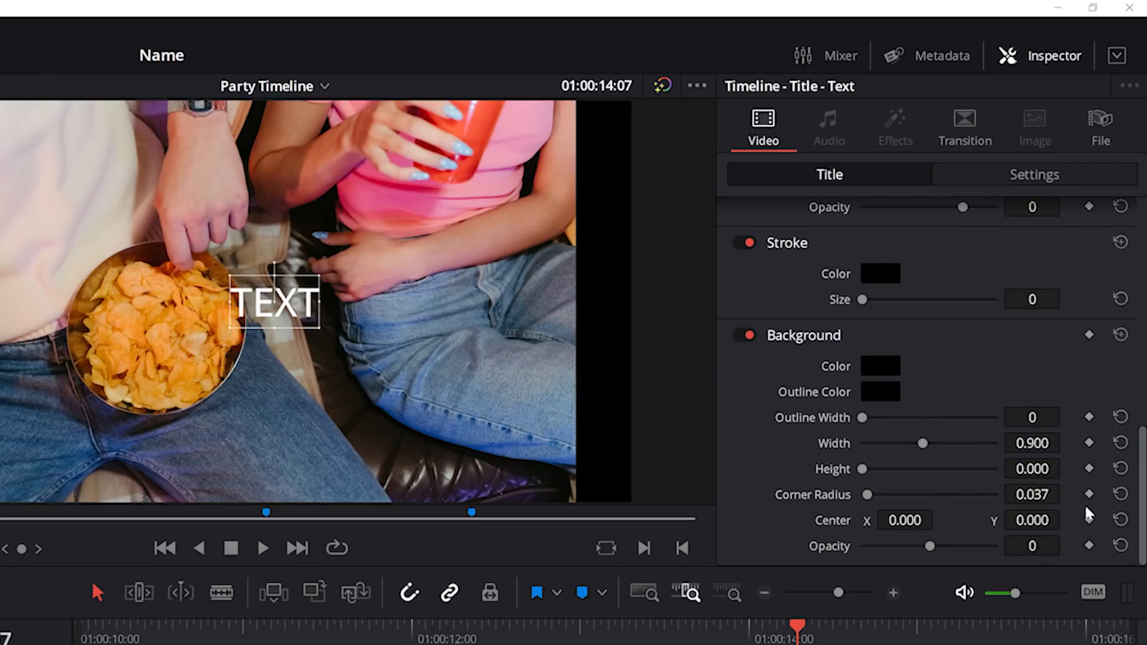
# Go through the title's general transform and cropping settings and enable Dynamic Zoom for it
pyautogui.click(1027, 181)
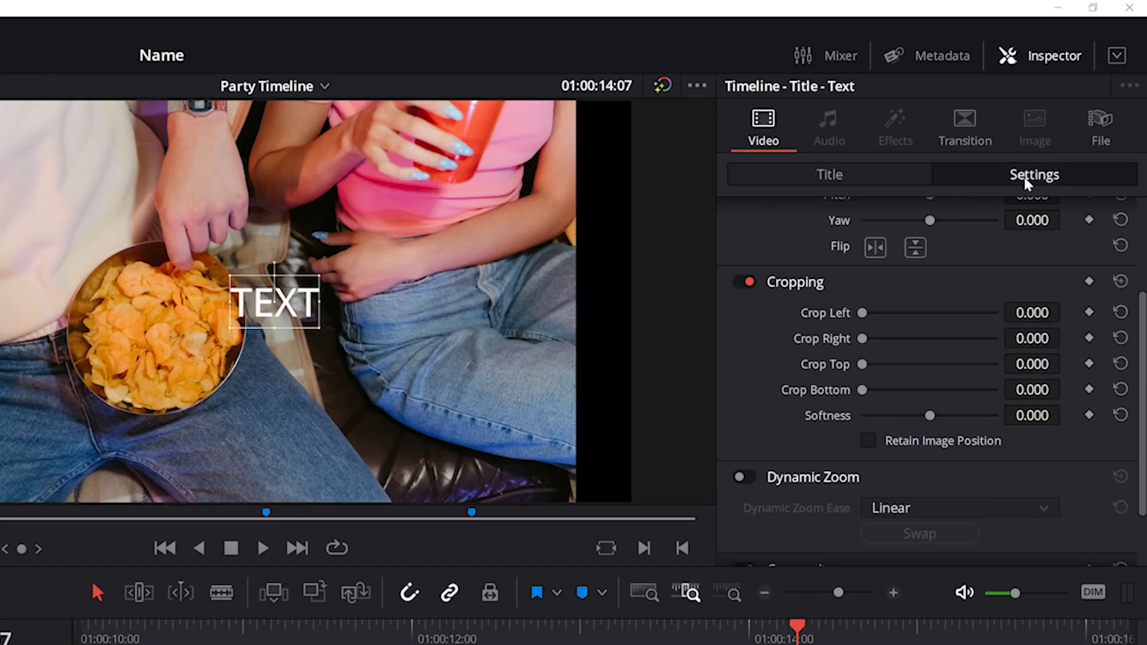
pyautogui.scroll(5, 1020, 287)
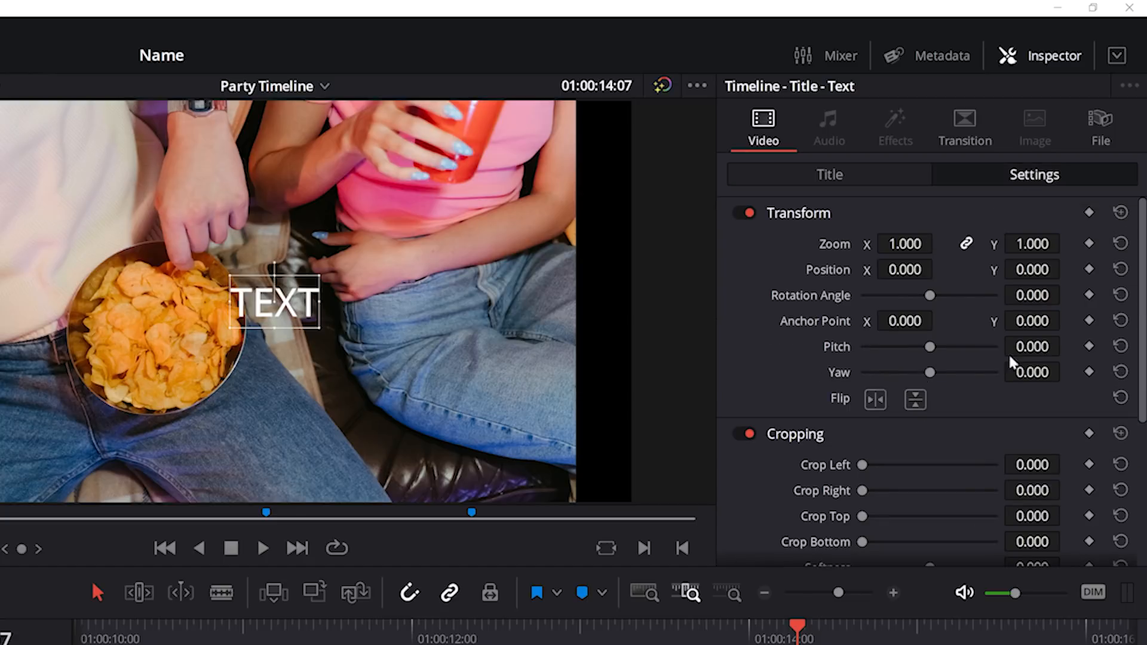
pyautogui.scroll(-5, 1050, 342)
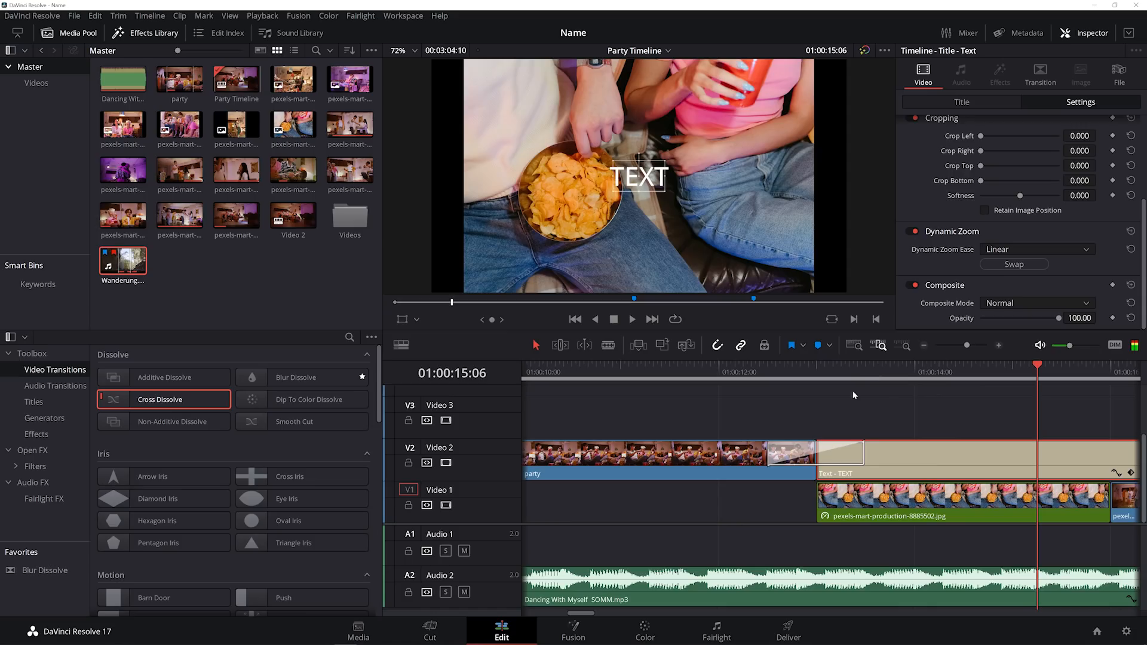
# Look at the Fusion page and return to the Edit page's timeline
pyautogui.click(573, 630)
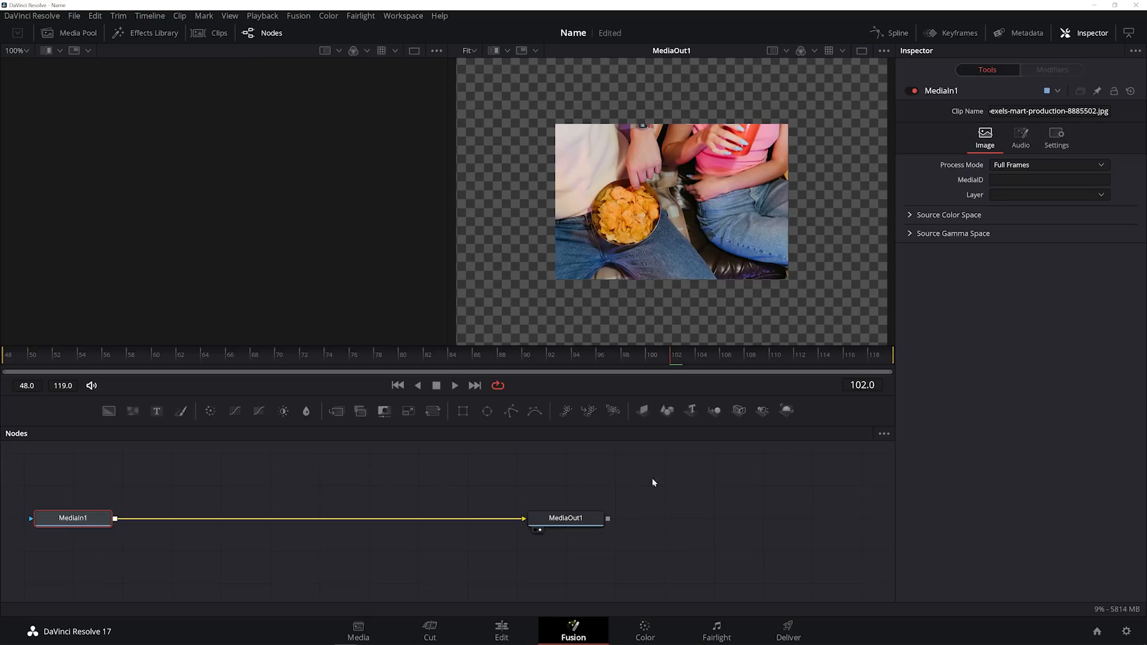
pyautogui.click(501, 630)
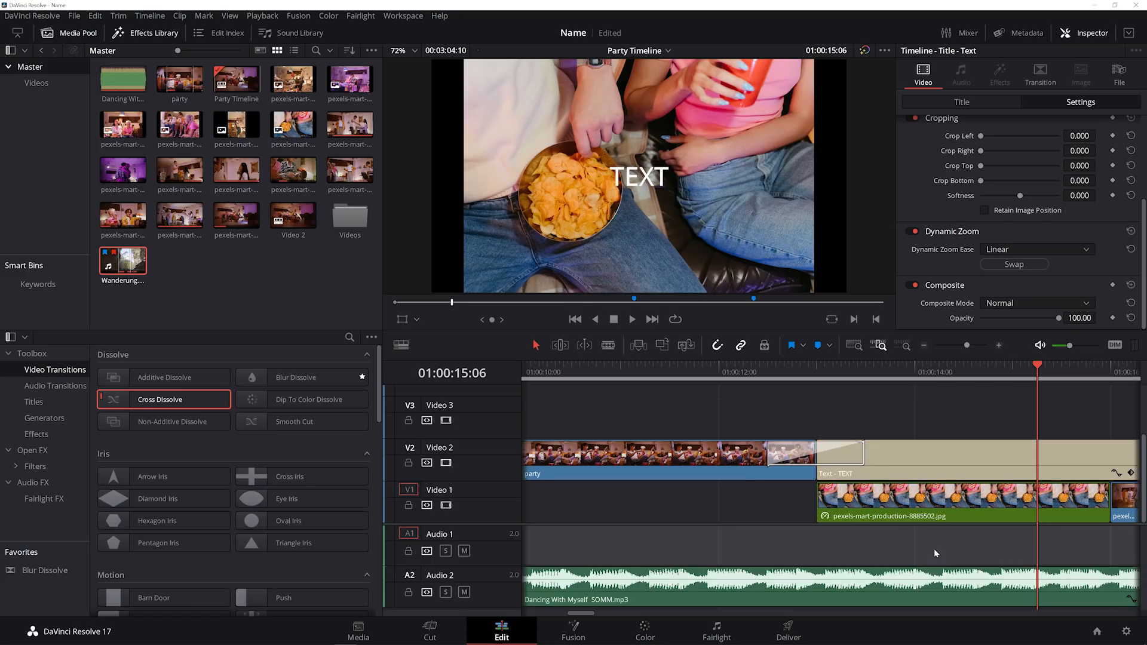
pyautogui.hscroll(5, 902, 542)
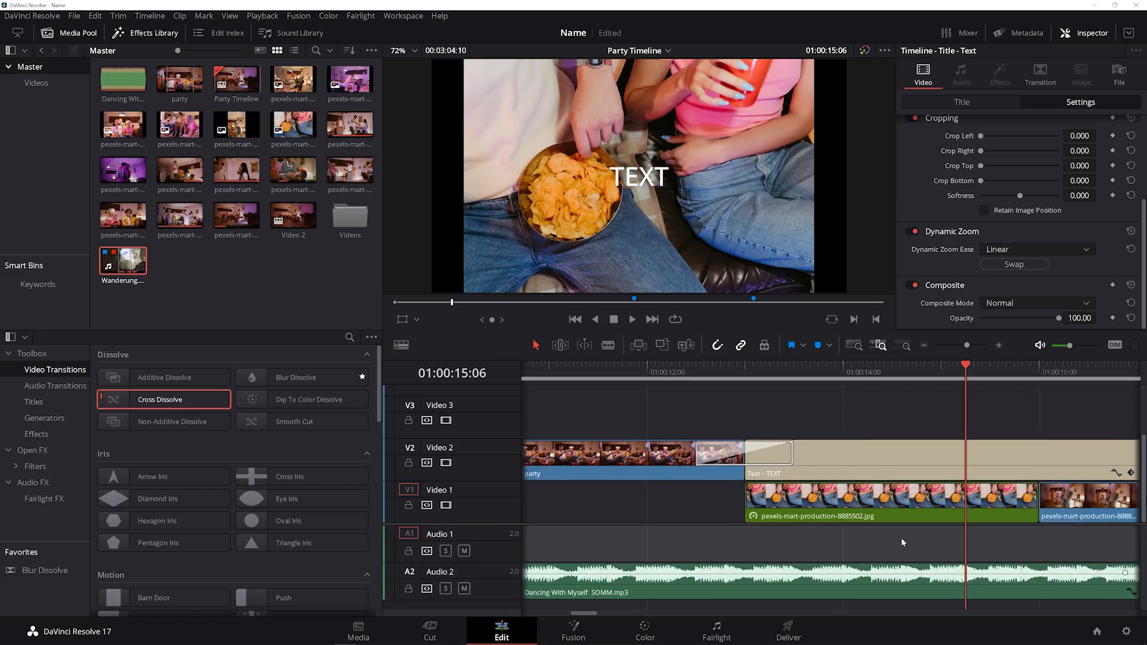
# Shorten the Text title on Video 2 to 3 seconds and trim the end of the 8888526 clip on Video 3
pyautogui.click(854, 346)
pyautogui.moveTo(590, 366); pyautogui.dragTo(755, 366)
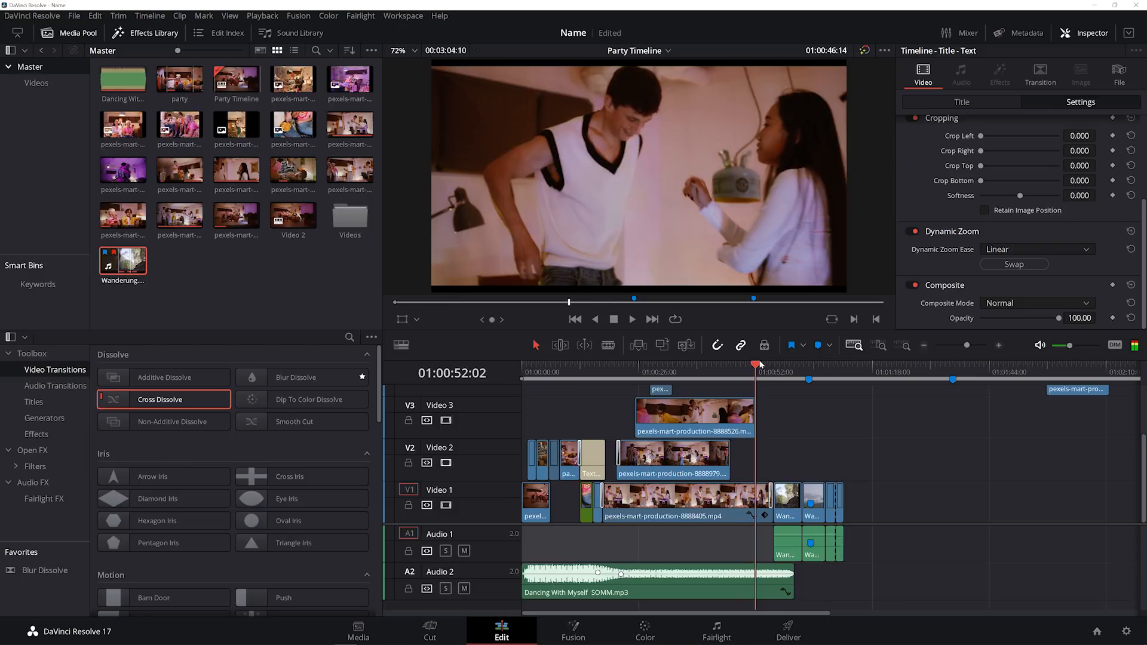
pyautogui.moveTo(599, 457); pyautogui.dragTo(593, 457)
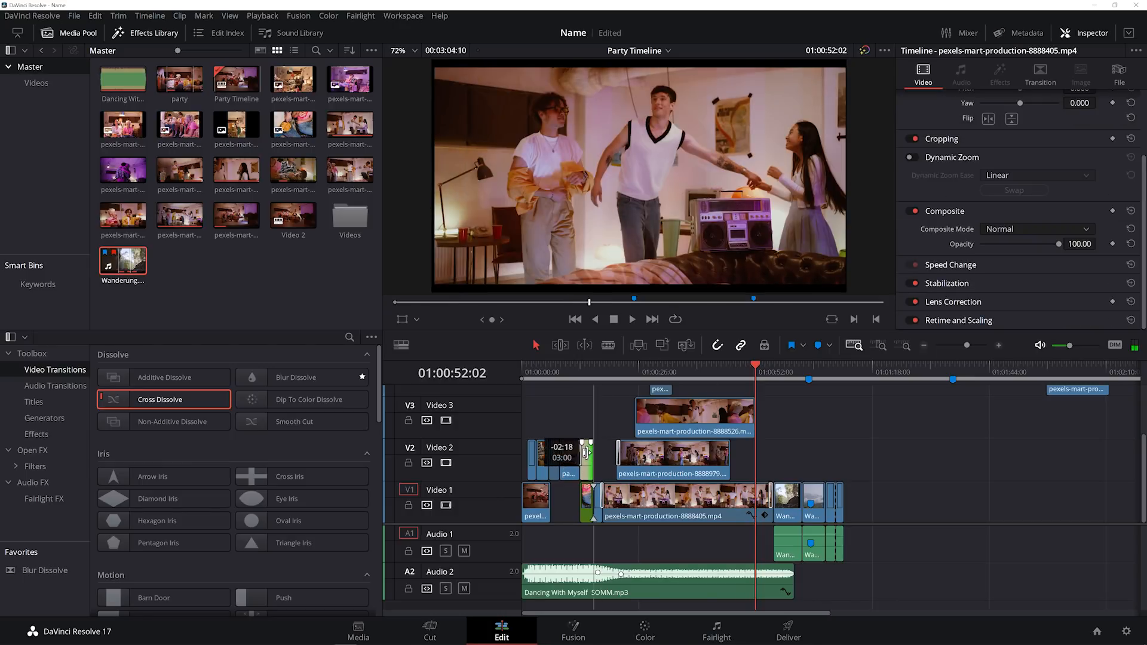
pyautogui.click(711, 365)
pyautogui.moveTo(753, 412); pyautogui.dragTo(696, 411)
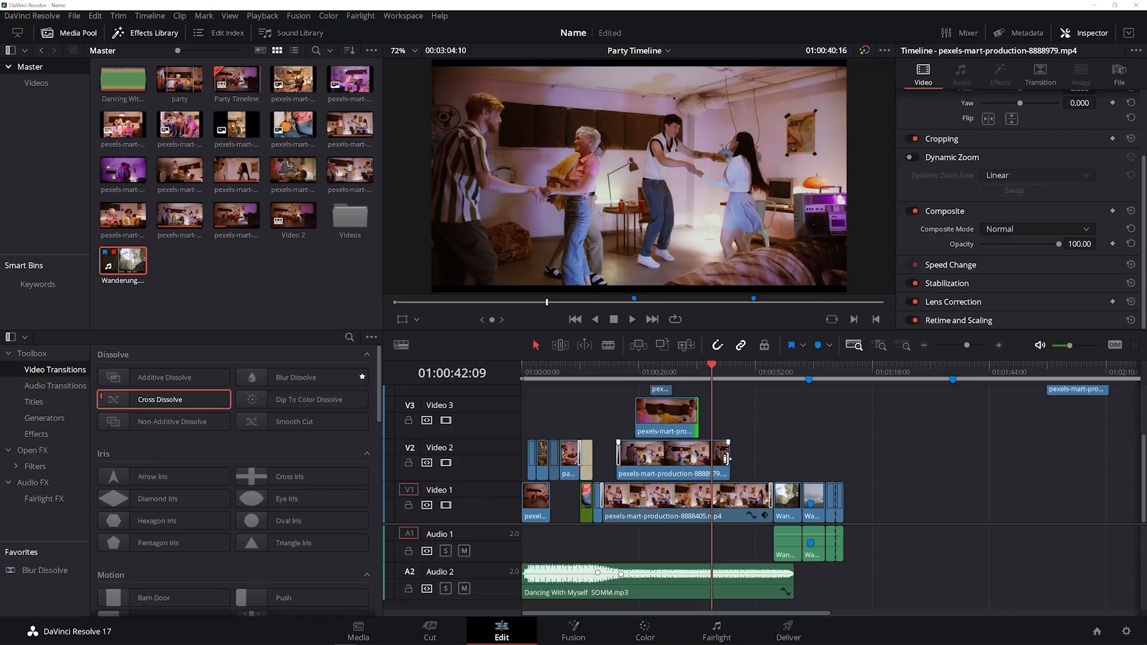
# Delete the Wanderung clips and the short clips behind them, and trim the end of the 8888405 clip on Video 1
pyautogui.click(790, 505)
pyautogui.press('Delete')
pyautogui.moveTo(803, 454); pyautogui.dragTo(858, 524)
pyautogui.press('Delete')
pyautogui.moveTo(771, 497)
pyautogui.mouseDown()
pyautogui.moveTo(711, 497)
pyautogui.moveTo(749, 497)
pyautogui.mouseUp()
# Go back through the Video 2 clips to the pexels-mart-production-8888607.mp4 clip and set its zoom to 1.110
pyautogui.click(732, 374)
pyautogui.moveTo(733, 375); pyautogui.dragTo(578, 375)
pyautogui.click(576, 461)
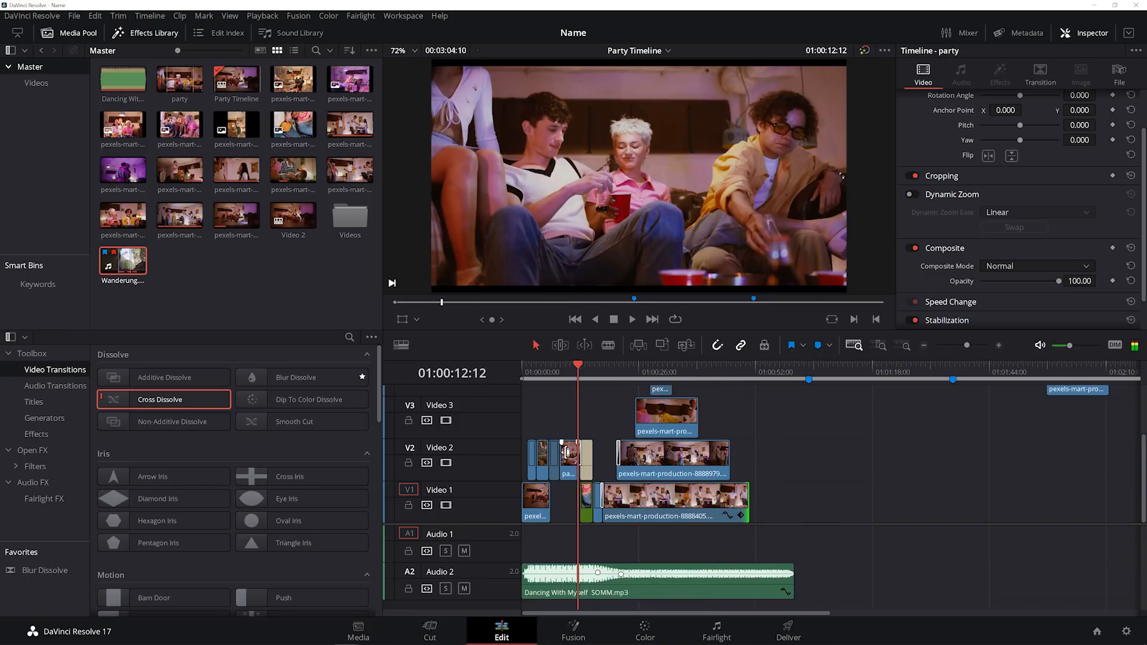
pyautogui.scroll(3, 1030, 138)
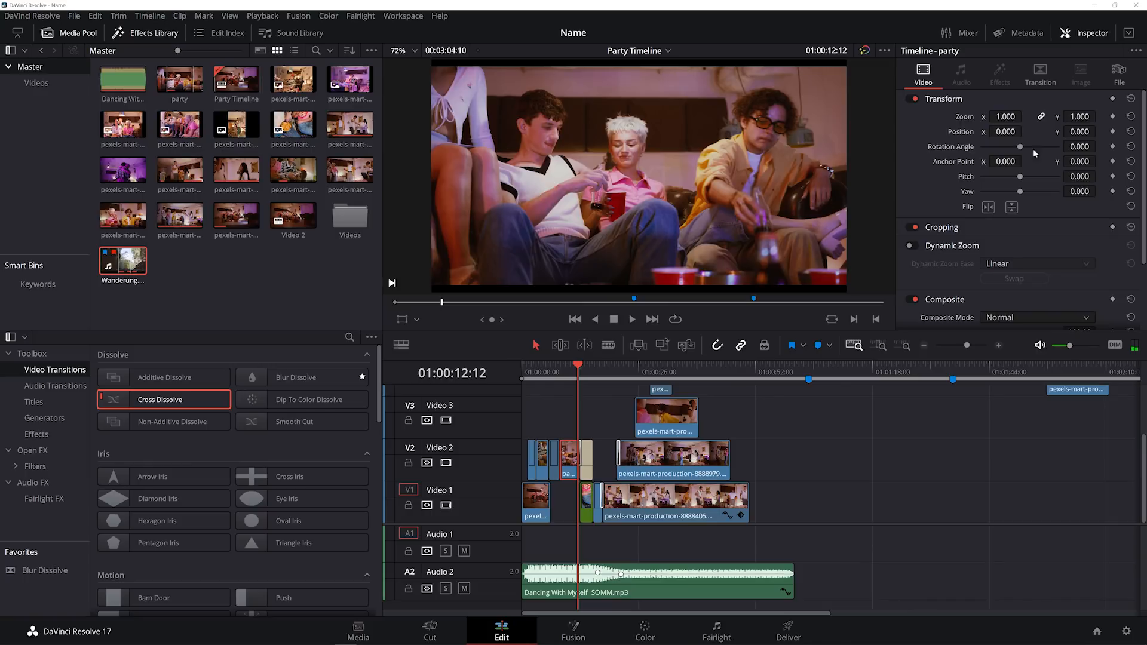
pyautogui.click(551, 365)
pyautogui.click(554, 452)
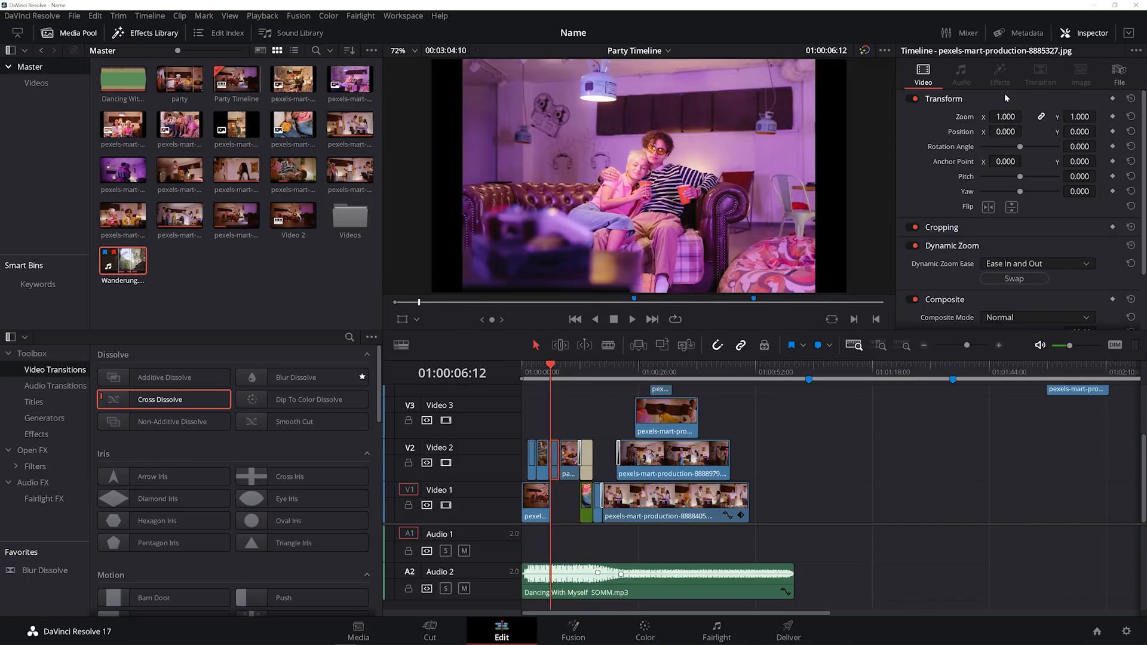
pyautogui.moveTo(546, 369); pyautogui.dragTo(536, 370)
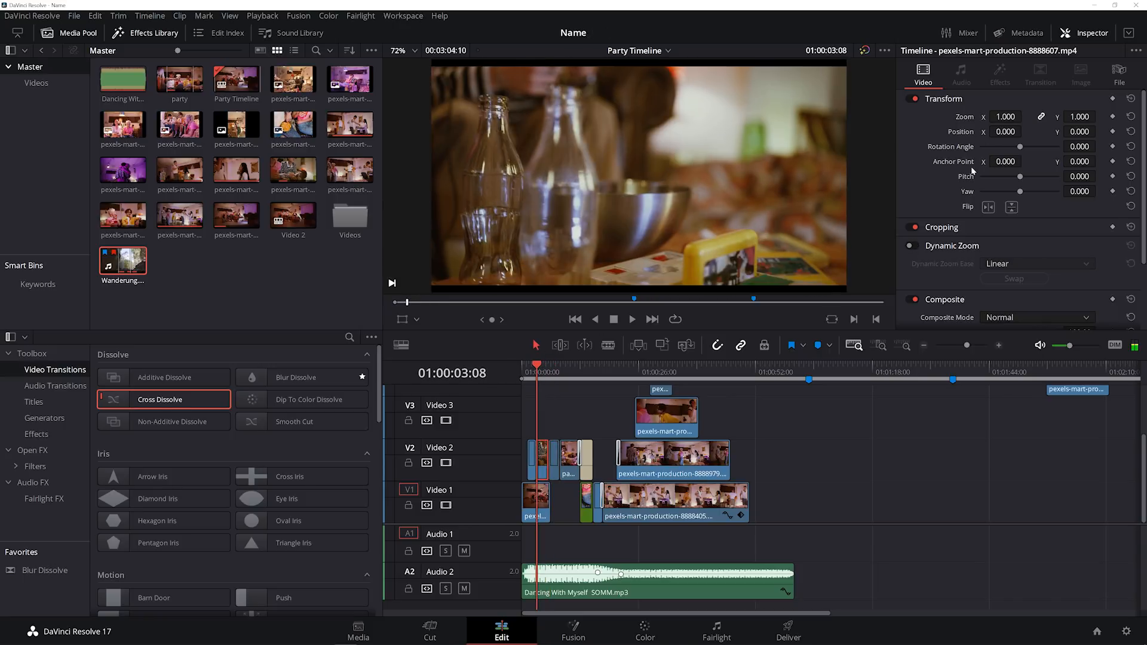
pyautogui.moveTo(1006, 117); pyautogui.dragTo(1012, 117)
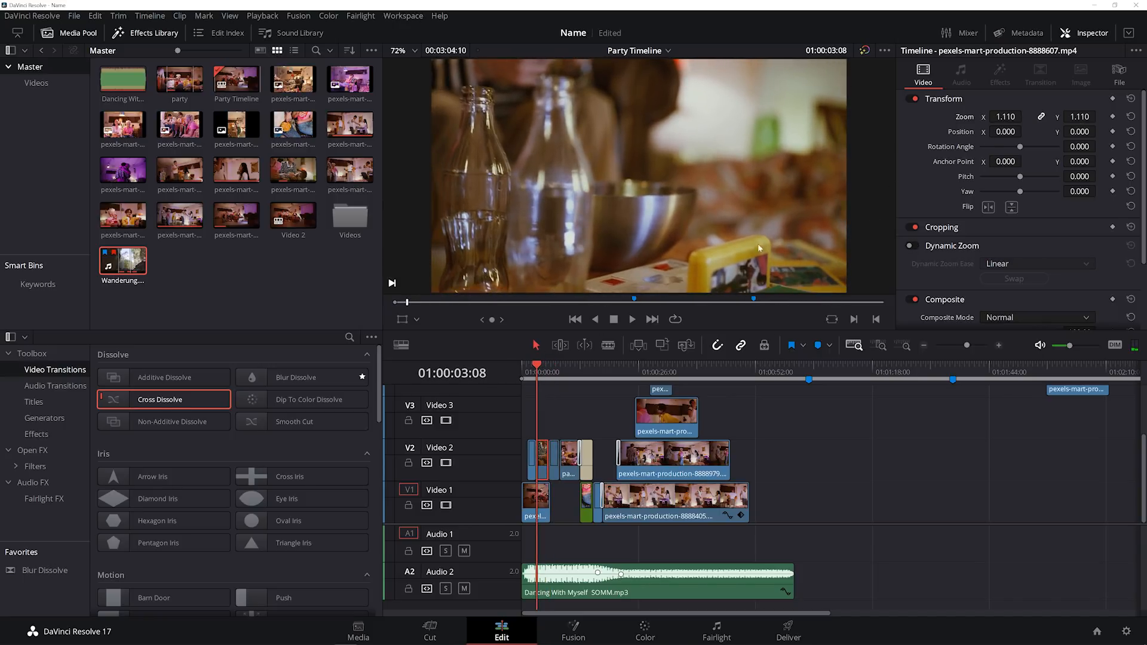
pyautogui.press('q')
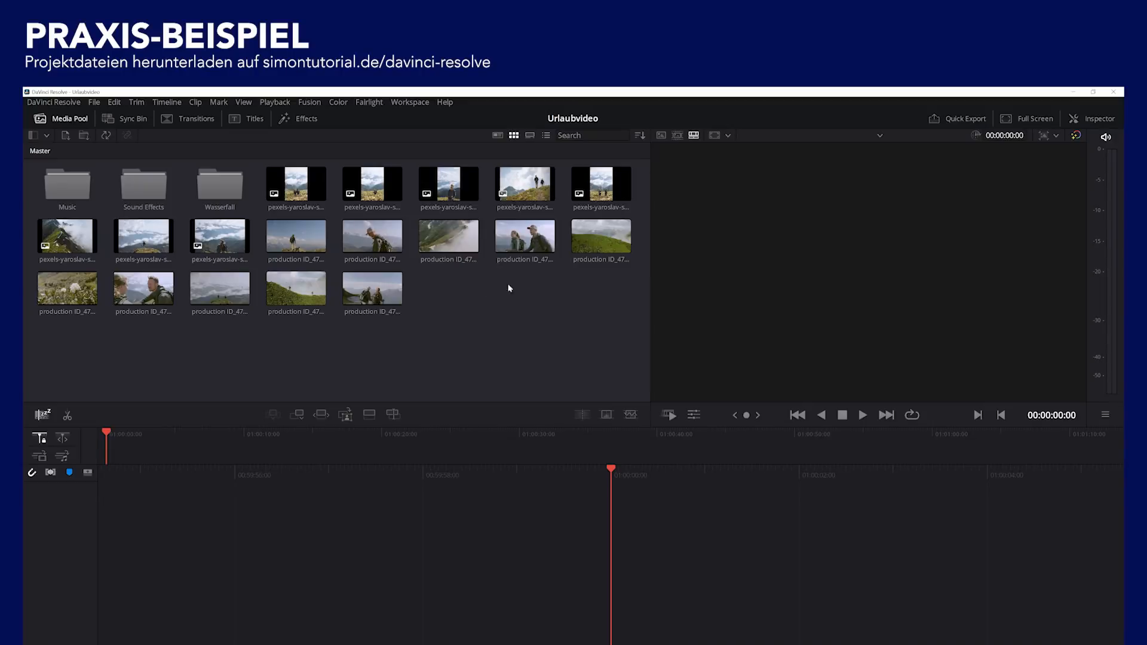
# Place the green hillside clip in the empty timeline of the Urlaubvideo project
pyautogui.moveTo(601, 235); pyautogui.dragTo(265, 502)
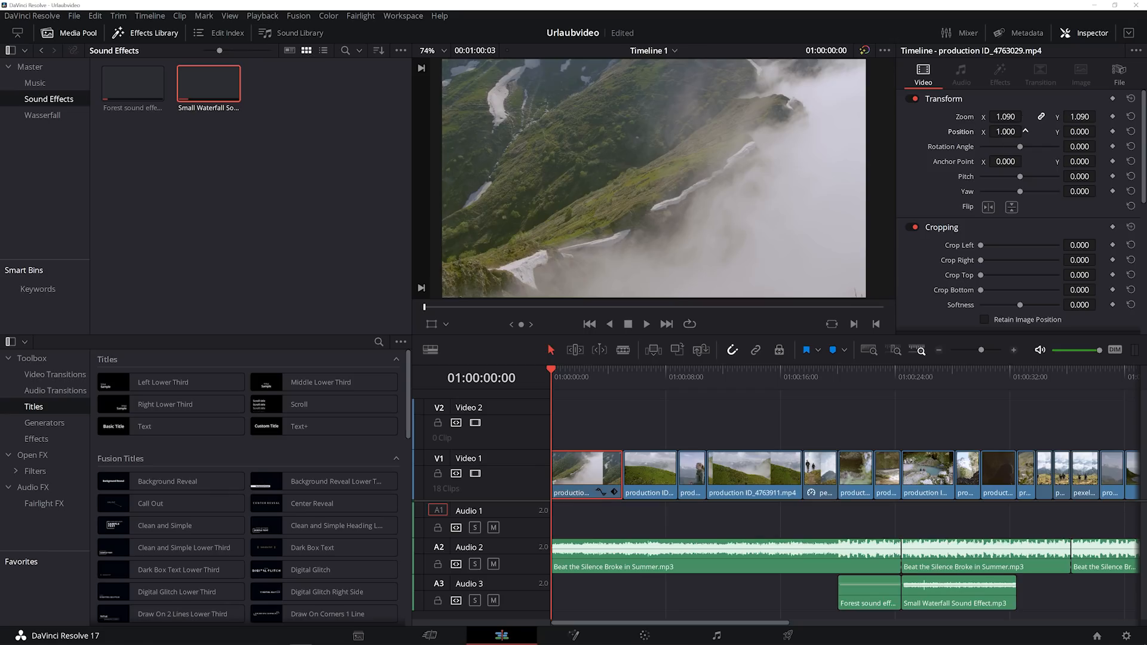
# Shift the opening clip to a horizontal position of 29 and adjust the zoom of the production ID_4763081 clip
pyautogui.moveTo(1005, 132); pyautogui.dragTo(1025, 131)
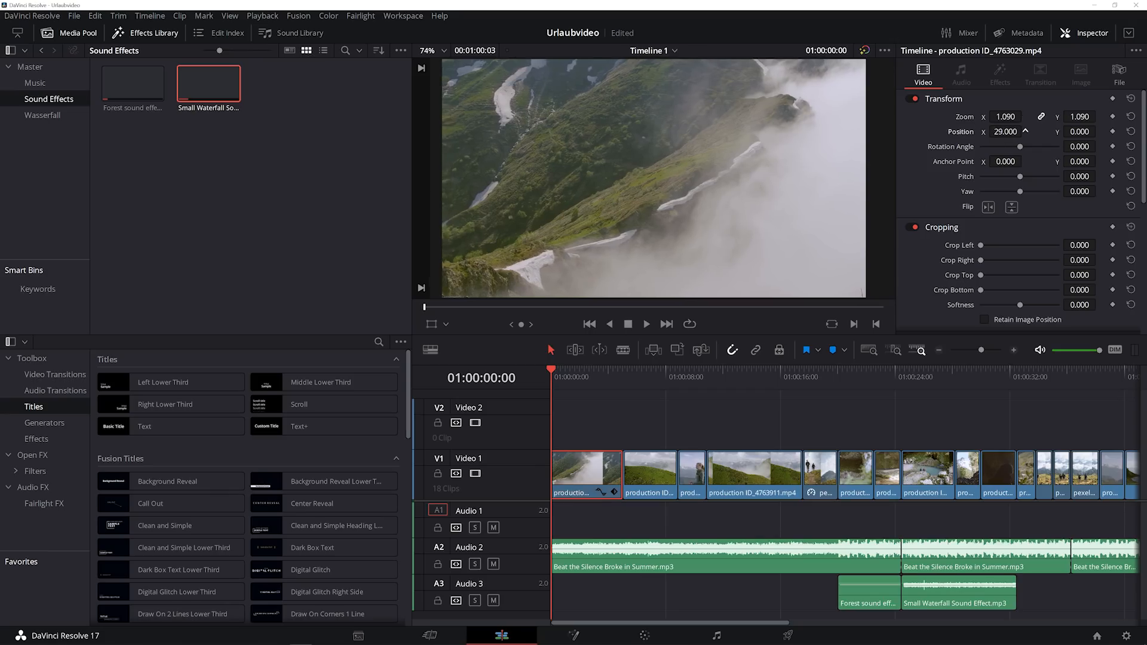
pyautogui.click(688, 371)
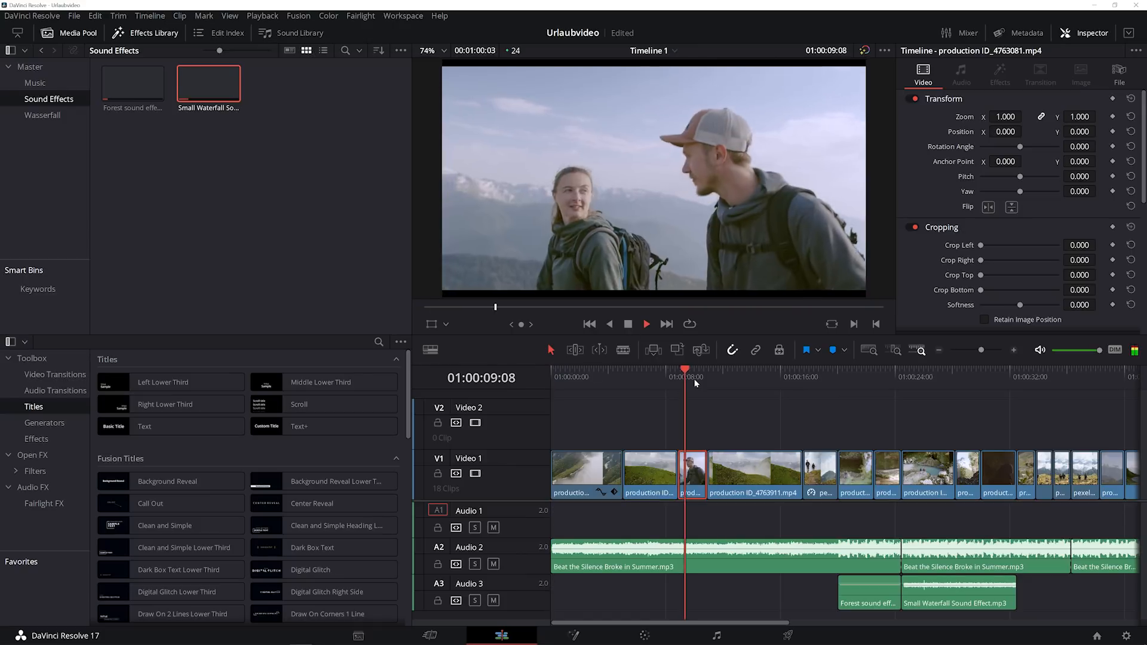
pyautogui.moveTo(1004, 117); pyautogui.dragTo(1006, 116)
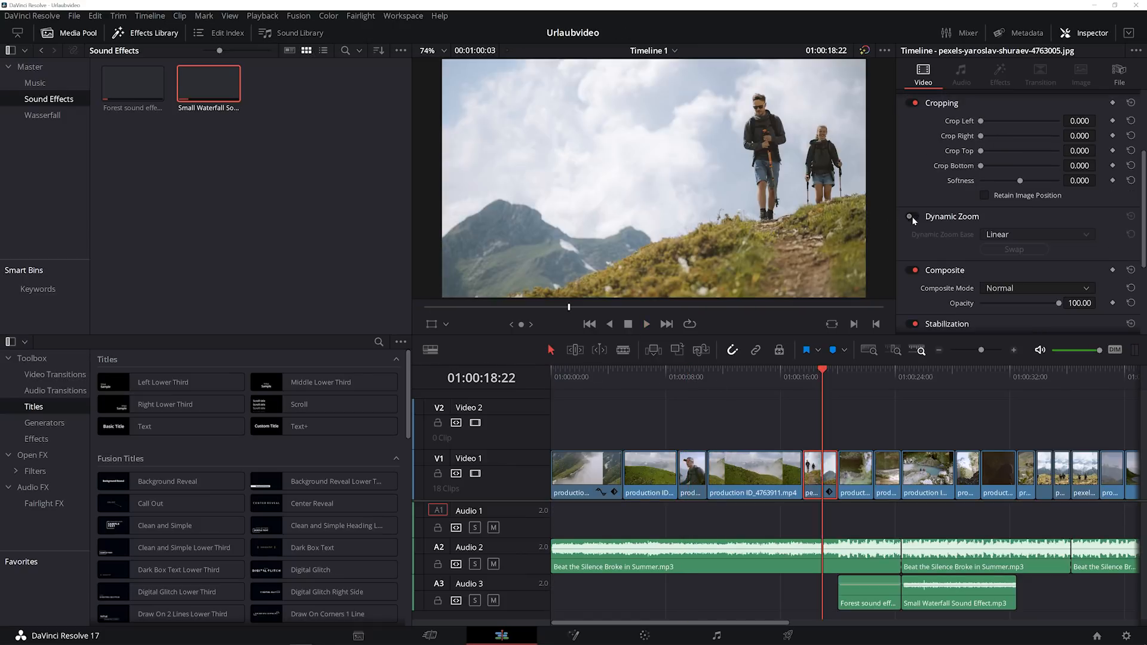
# Enable Dynamic Zoom with Ease In and Out for the 4763005 still image of the two hikers and play it back
pyautogui.click(914, 217)
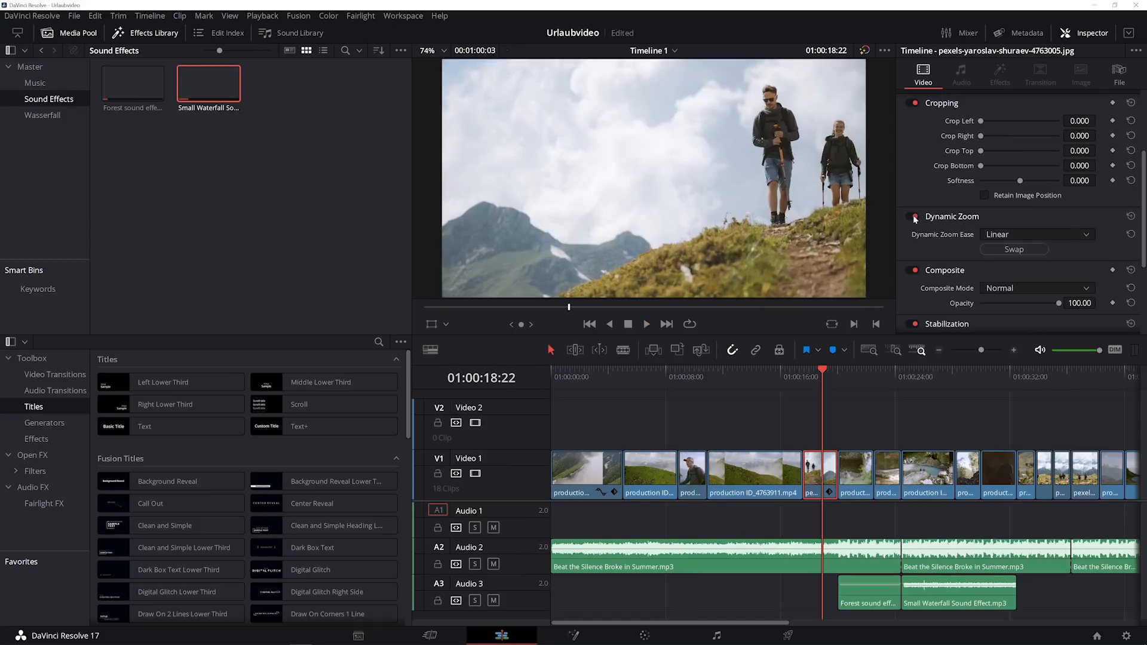
pyautogui.click(1006, 235)
pyautogui.click(1019, 289)
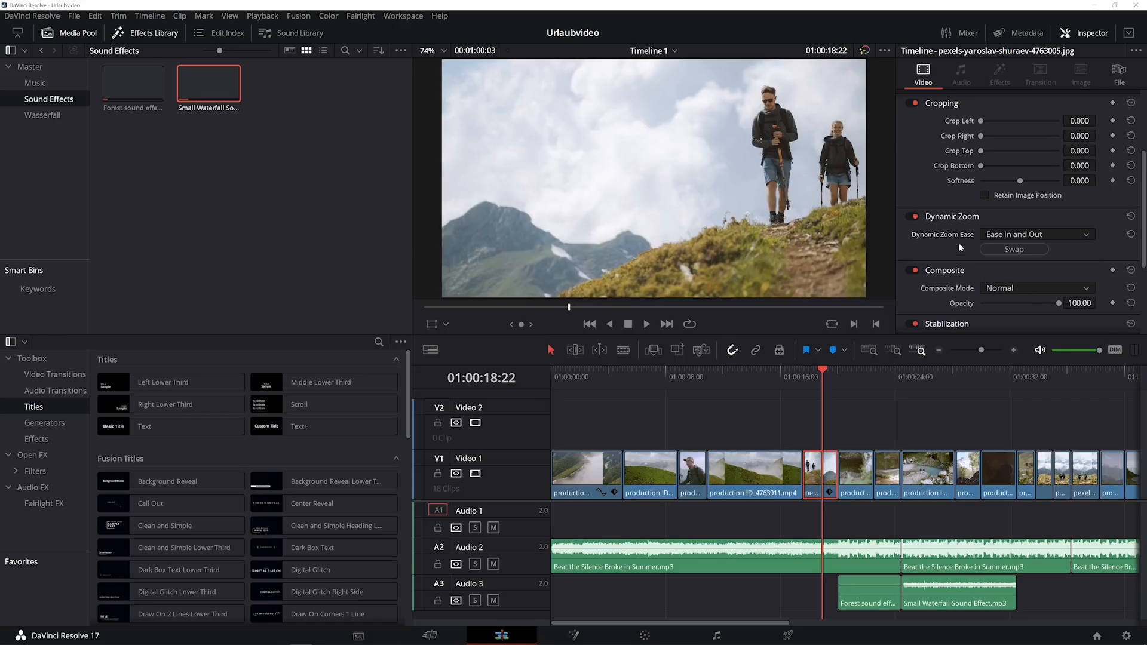
pyautogui.click(806, 371)
pyautogui.press('space')
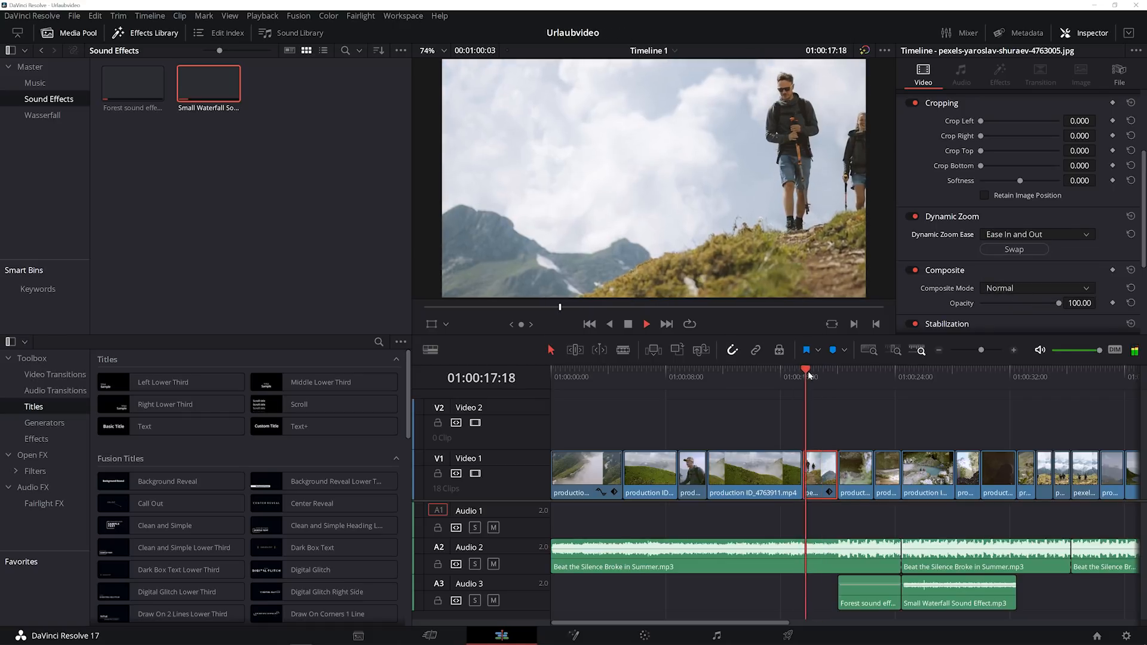
pyautogui.press('space')
# Set the hikers image's Dynamic Zoom Ease to Linear and play the clip to its end
pyautogui.click(1019, 235)
pyautogui.click(1009, 250)
pyautogui.press('space')
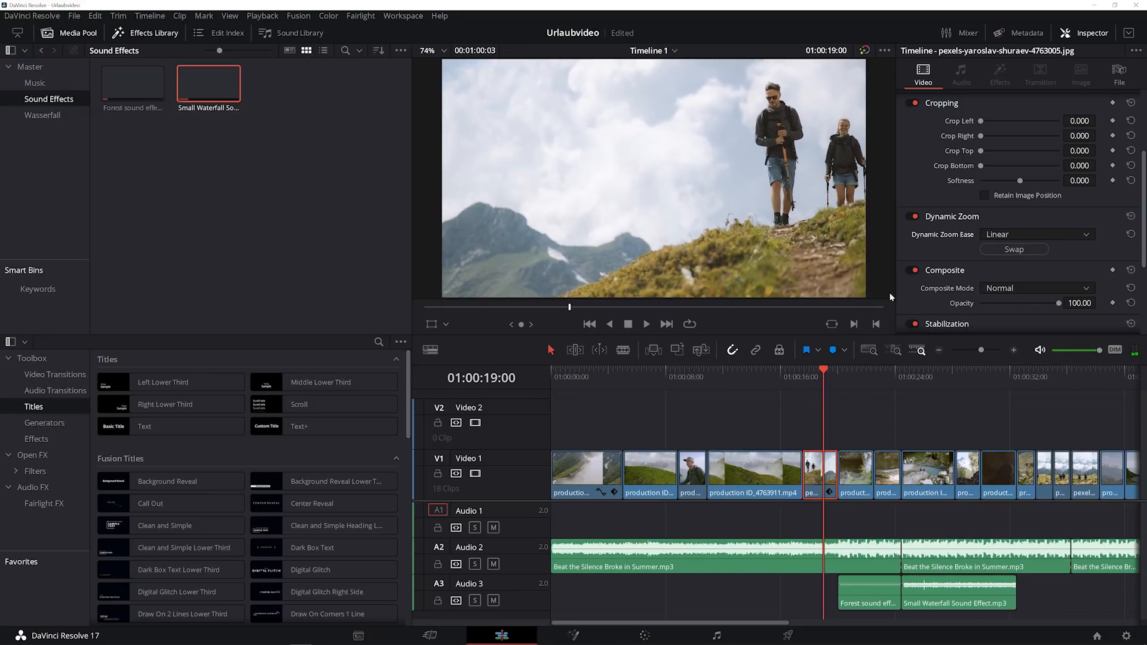
pyautogui.press('space')
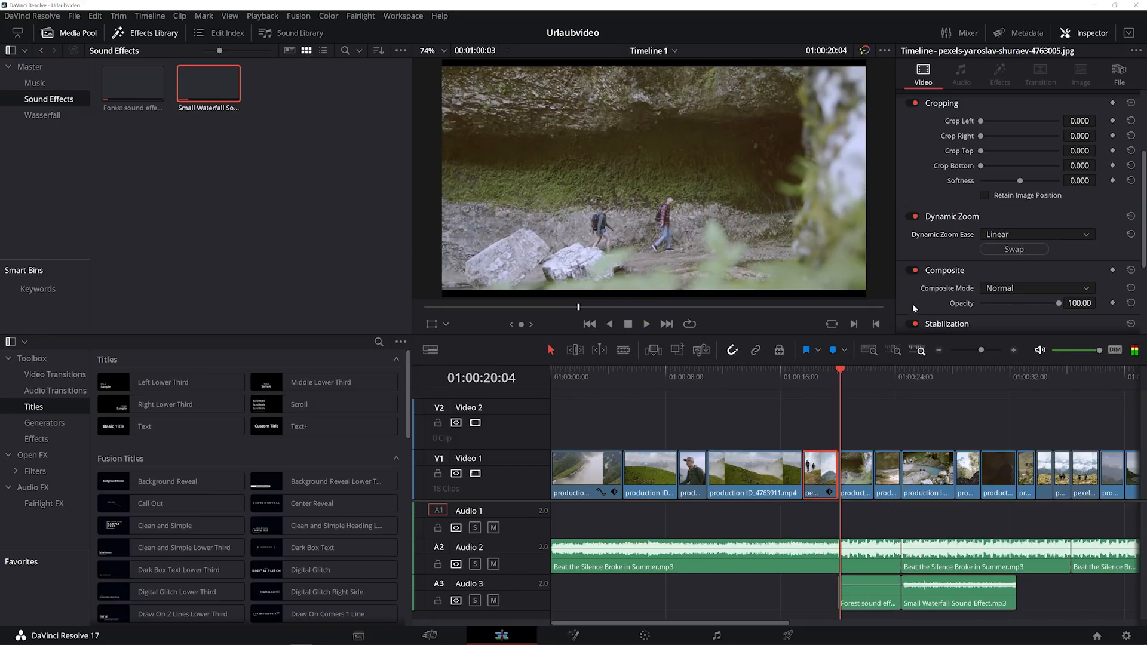
# Adjust the zoom of the Video 1 clip near the 24-second mark and check its playback
pyautogui.moveTo(841, 373); pyautogui.dragTo(901, 373)
pyautogui.moveTo(1001, 117); pyautogui.dragTo(1005, 116)
pyautogui.press('space')
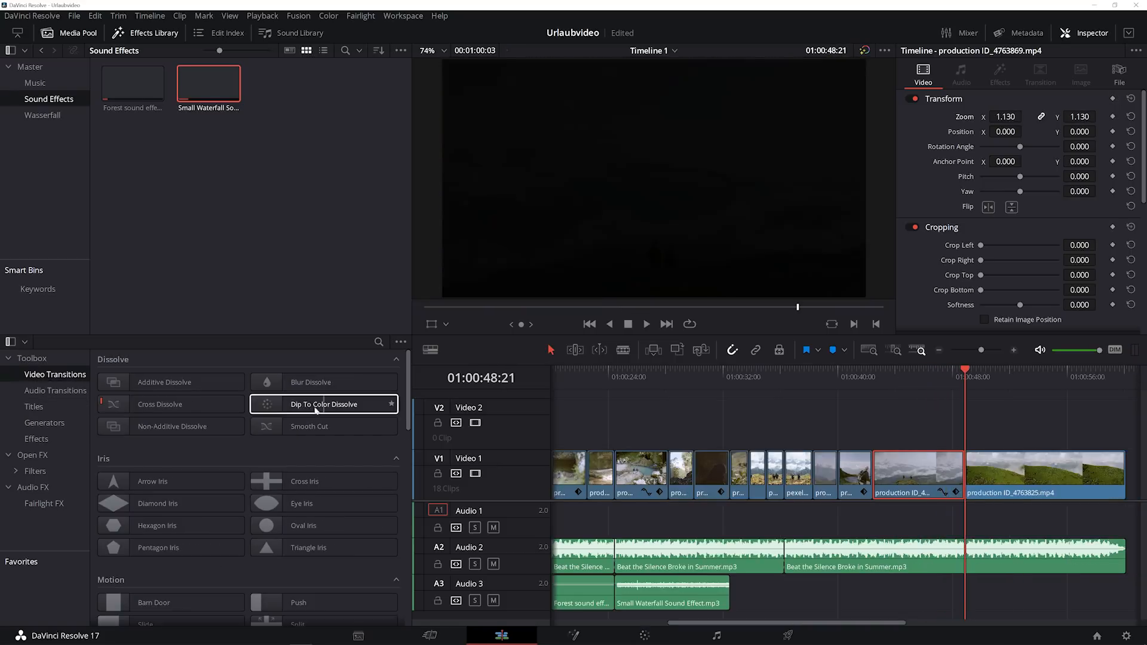
# Add a Dip To Color Dissolve at the start of the production ID_4763825 clip and play the transition
pyautogui.moveTo(391, 416); pyautogui.dragTo(966, 476)
pyautogui.scroll(2, 963, 469)
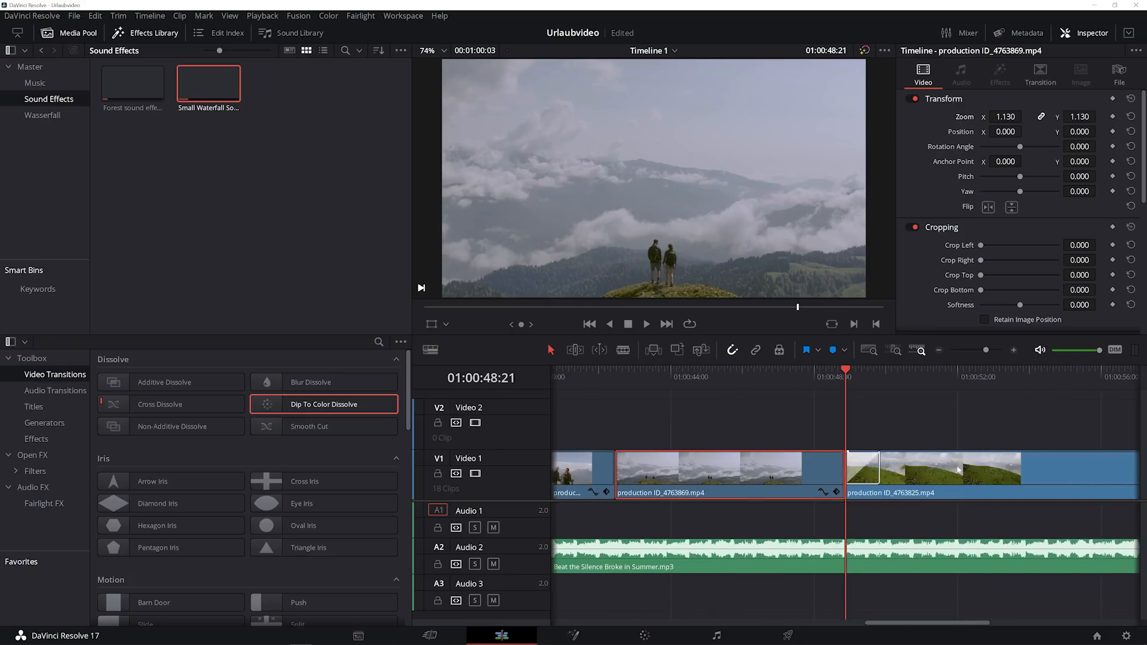
pyautogui.moveTo(842, 380); pyautogui.dragTo(796, 386)
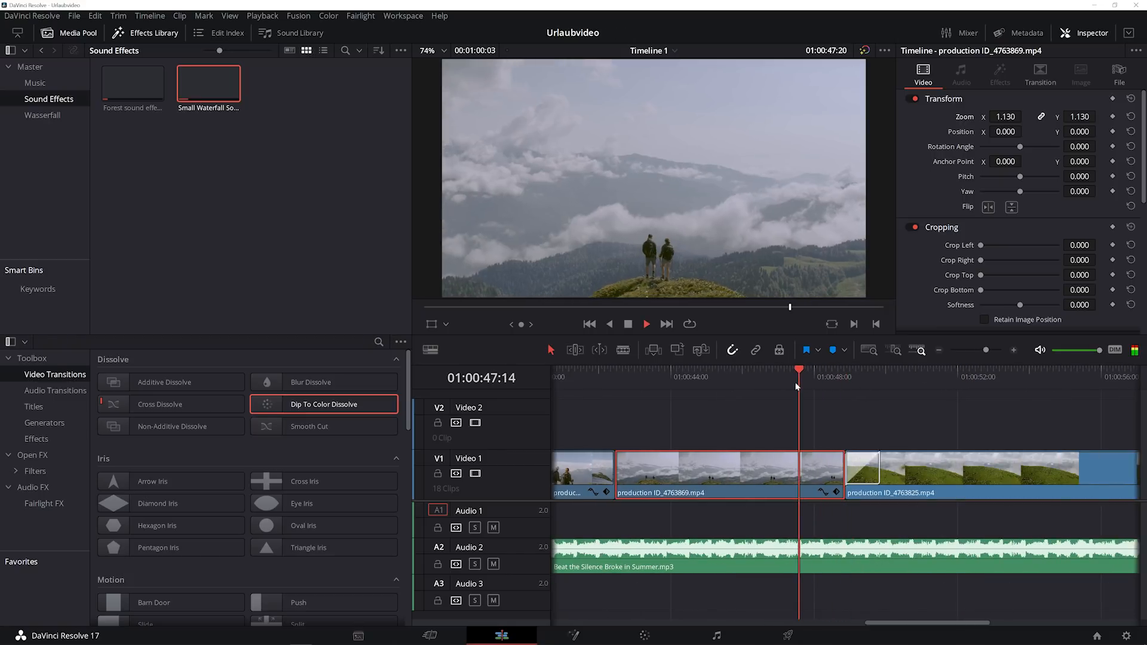
pyautogui.press('space')
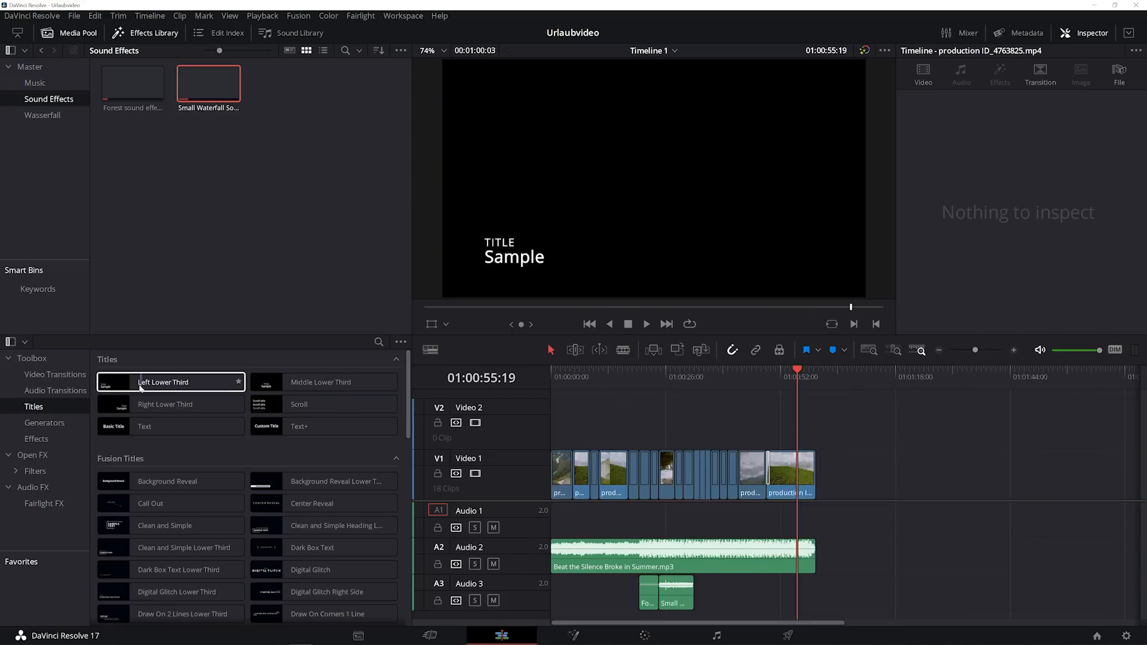
# Place a Left Lower Third title over the closing clip on Video 2 and make the "Broke in Summer" line bold
pyautogui.moveTo(173, 382); pyautogui.dragTo(772, 436)
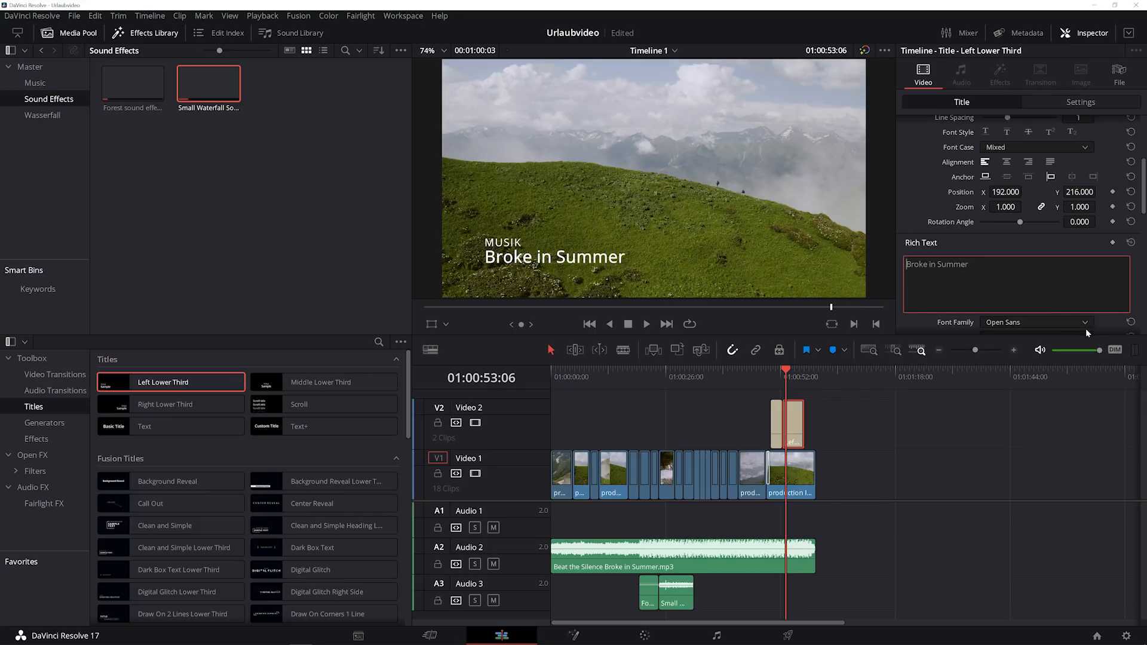
pyautogui.click(1036, 336)
pyautogui.click(1015, 372)
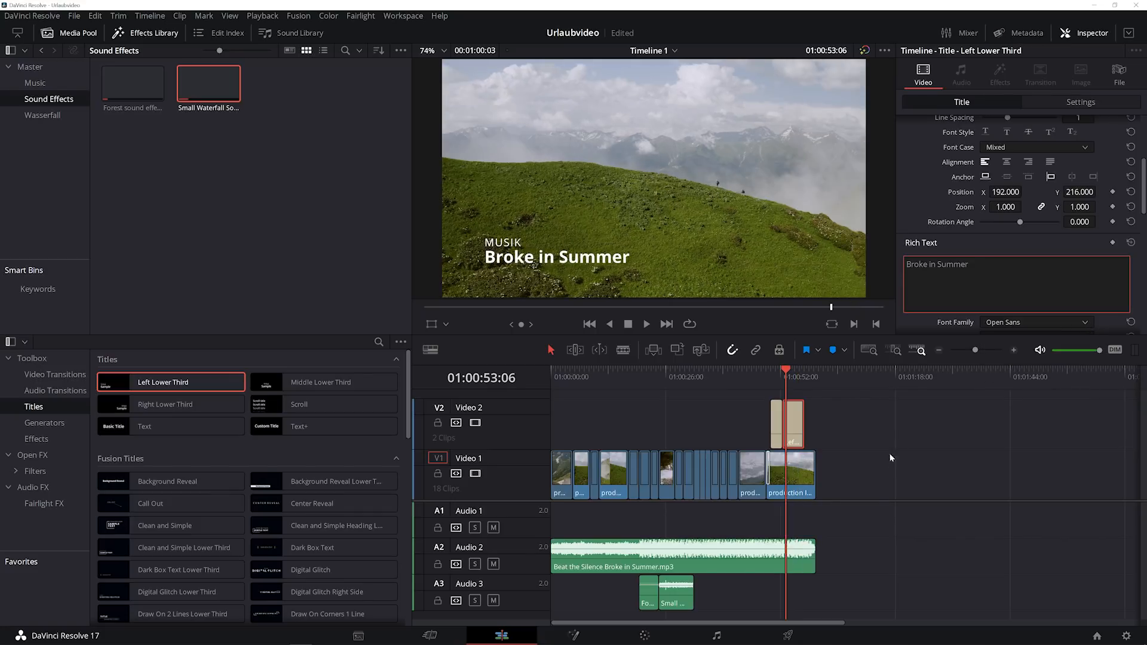
# Add a Cross Dissolve at the end of the closing clip on Video 1 and play the credits section back
pyautogui.moveTo(795, 372); pyautogui.dragTo(772, 370)
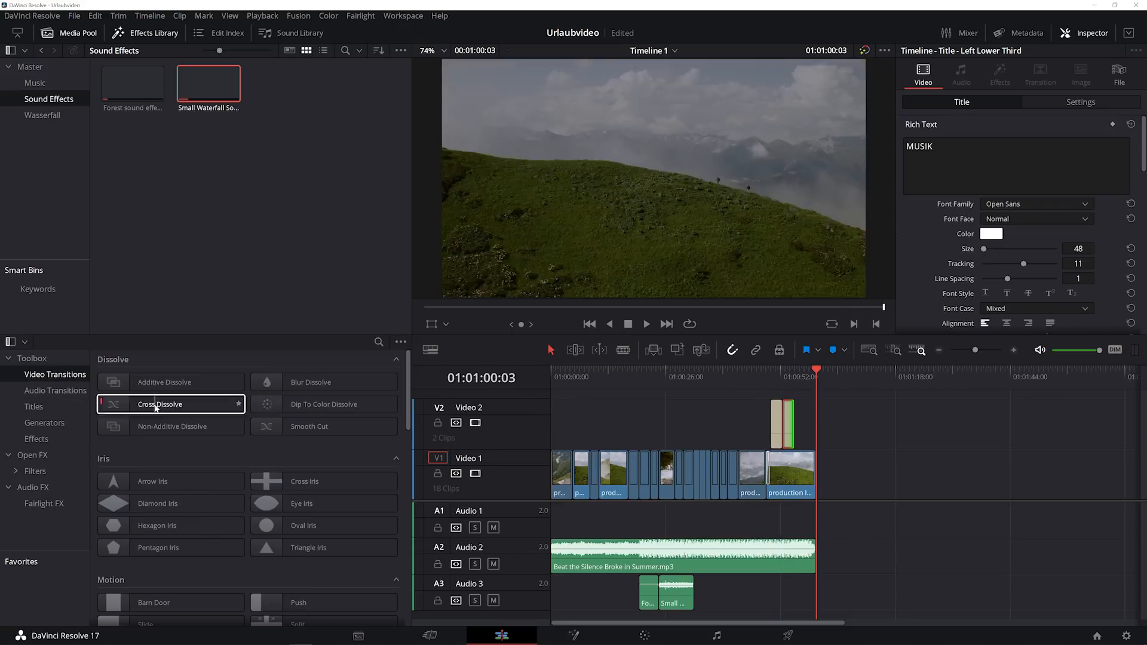
pyautogui.moveTo(173, 404); pyautogui.dragTo(809, 485)
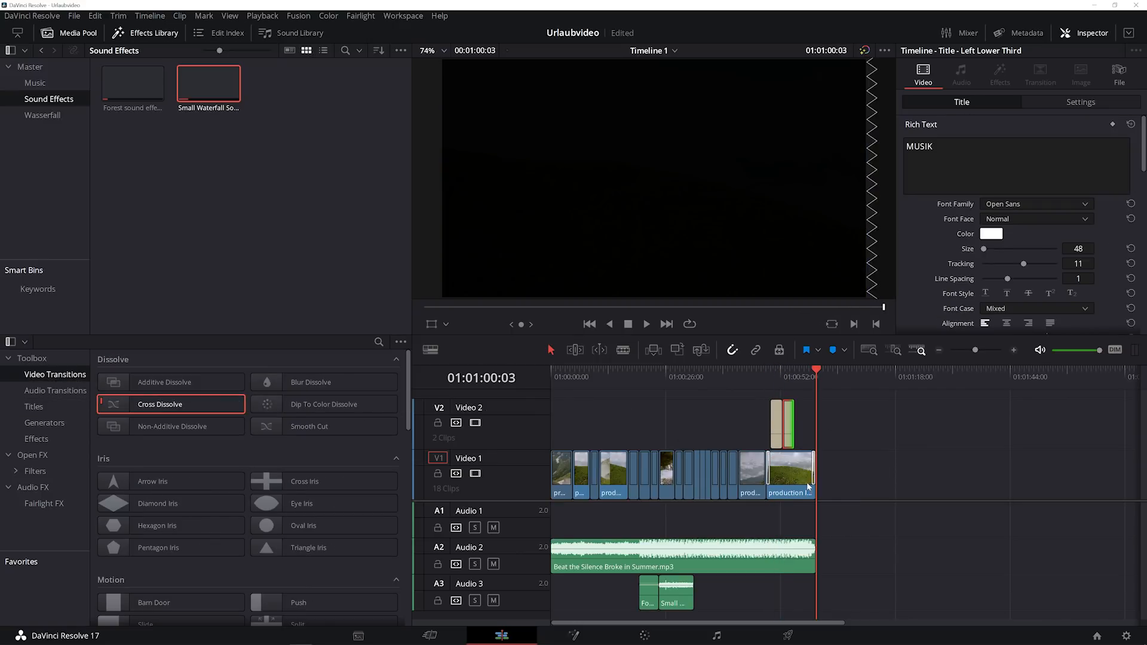
pyautogui.click(810, 371)
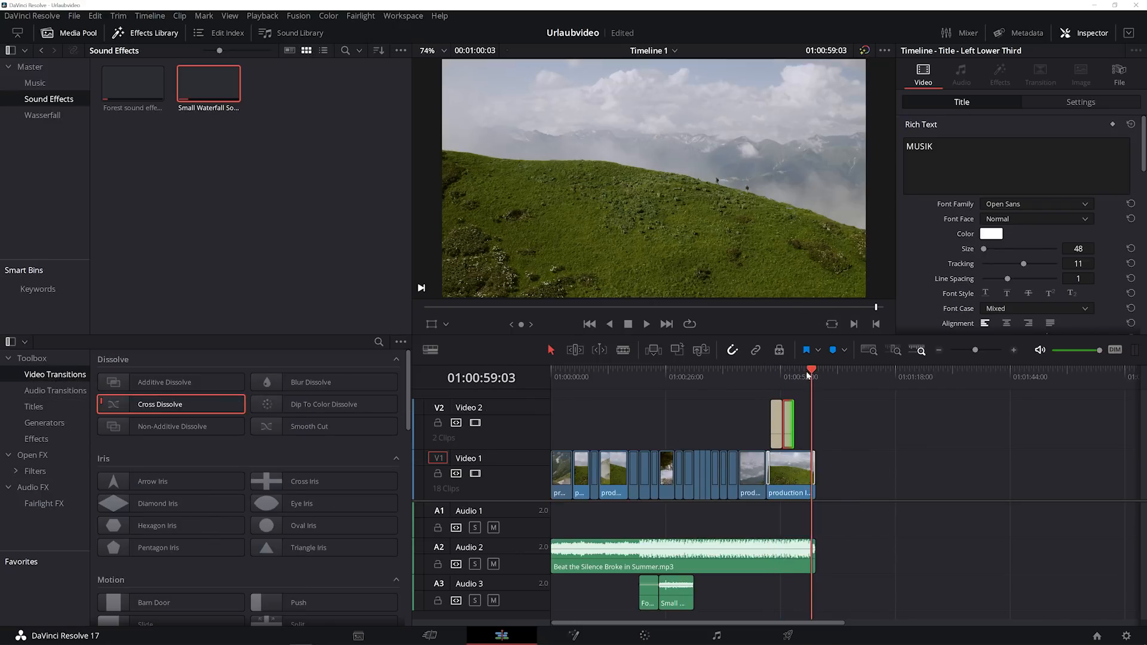
pyautogui.click(766, 379)
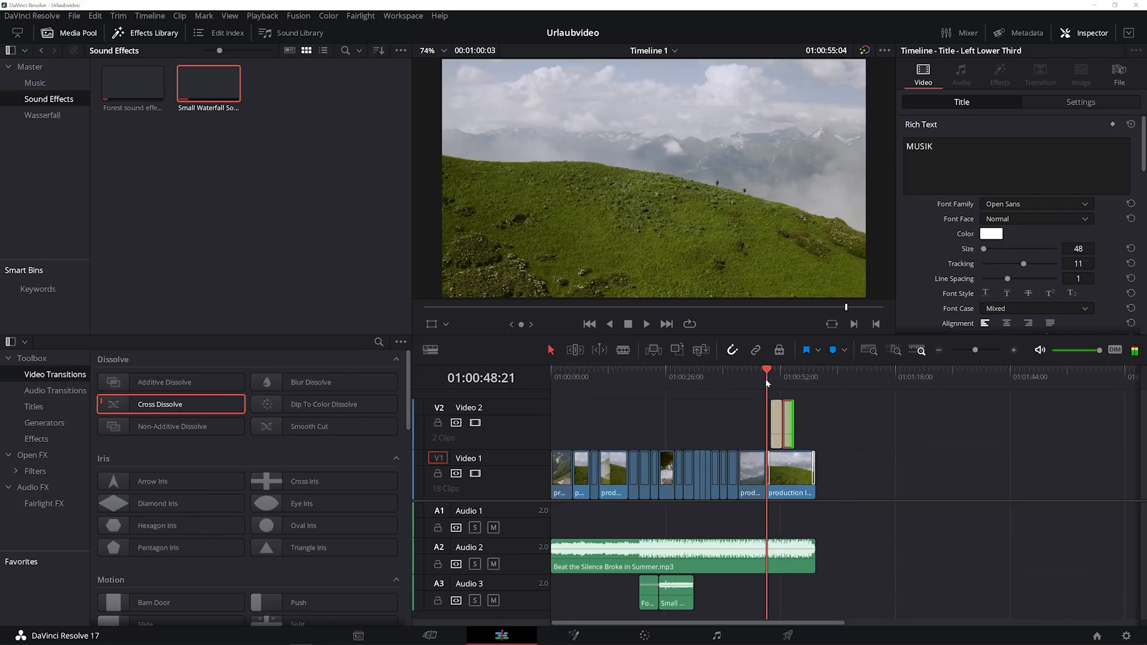
pyautogui.press('space')
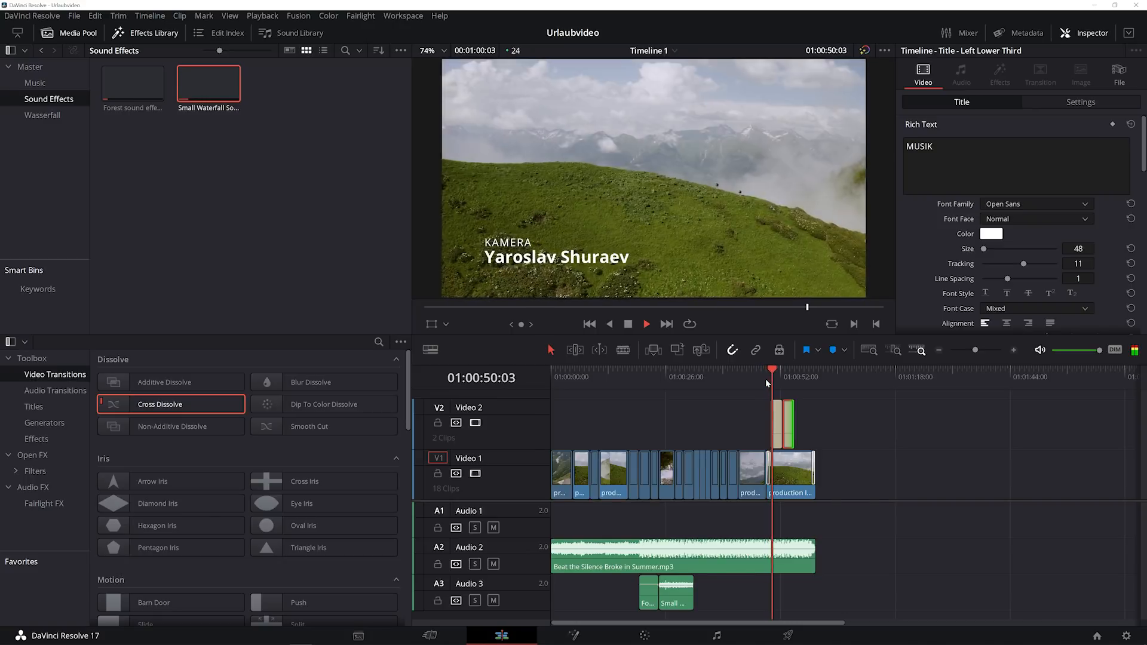
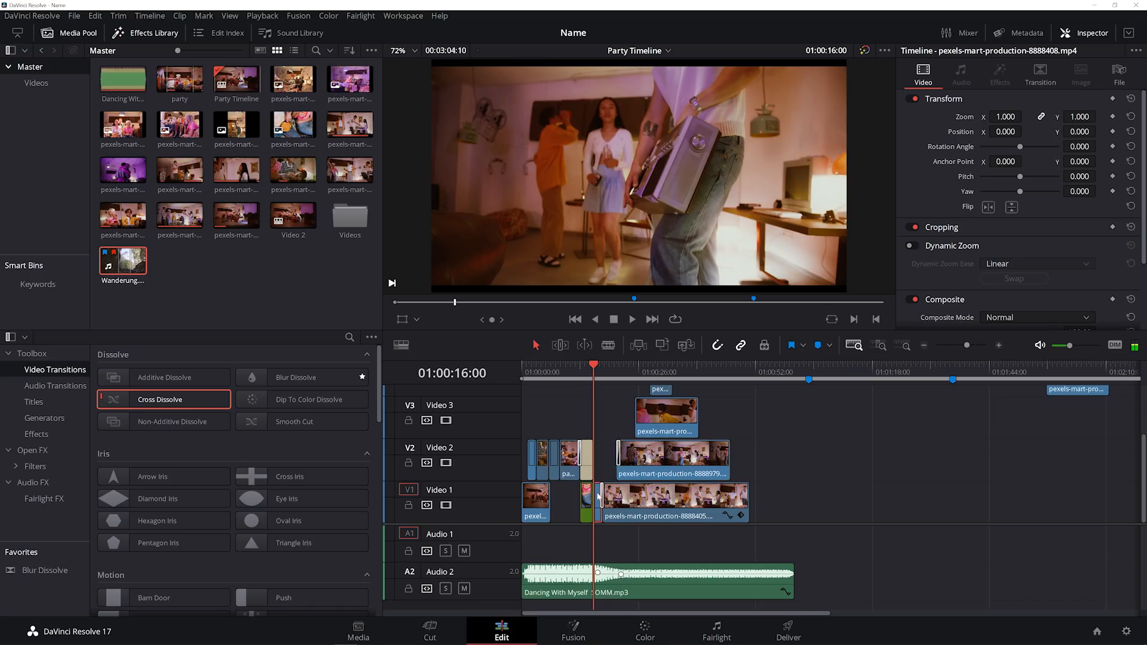
# Open the pexels-mart-production-8888408.mp4 clip on the Fusion page and enlarge the node area
pyautogui.click(570, 631)
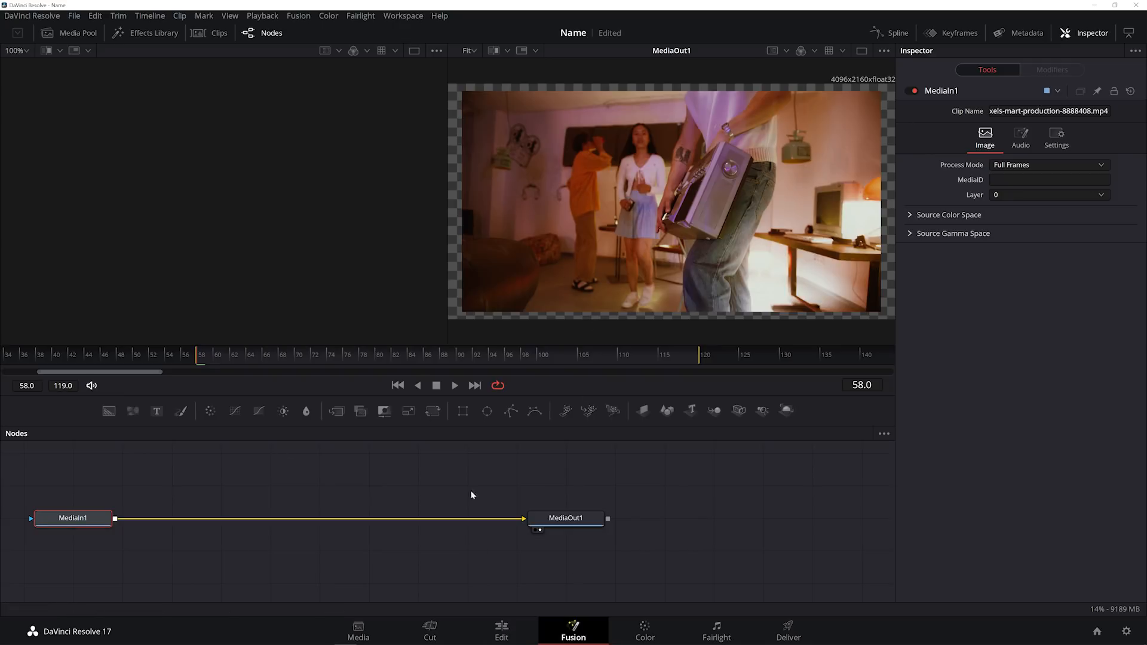
pyautogui.click(508, 628)
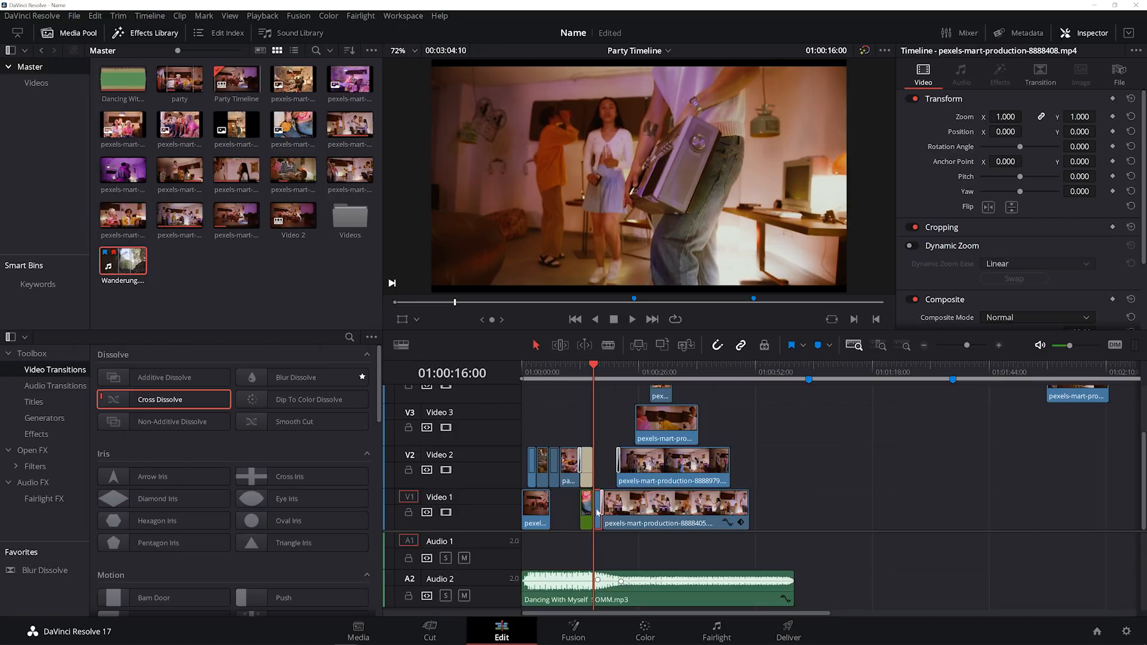
pyautogui.click(880, 346)
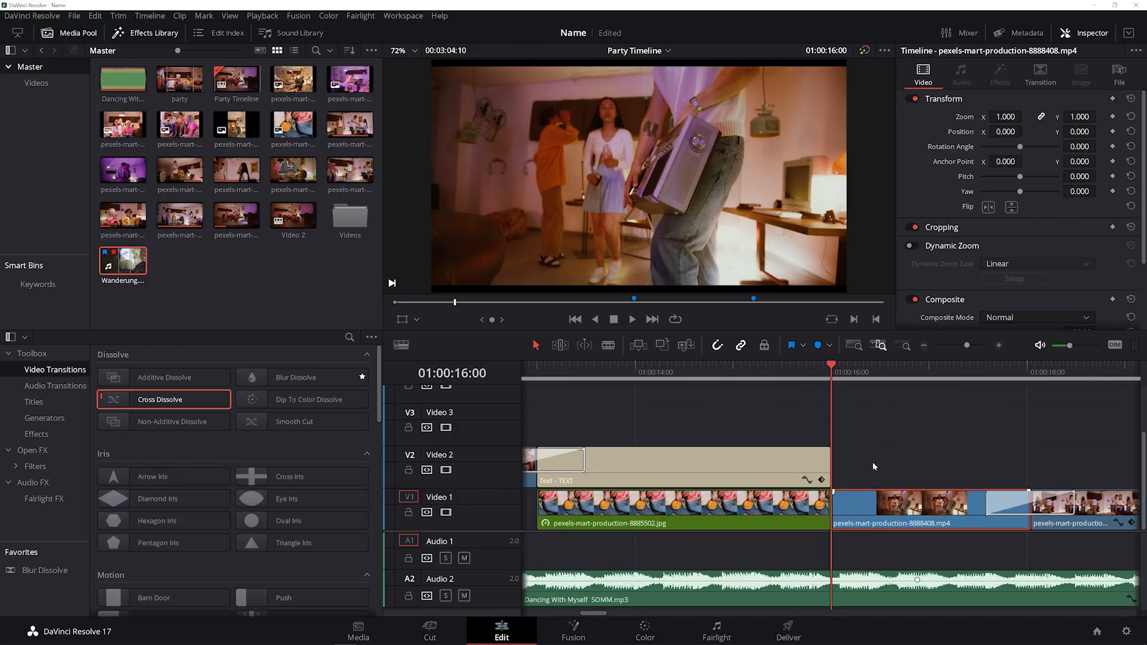
pyautogui.click(574, 632)
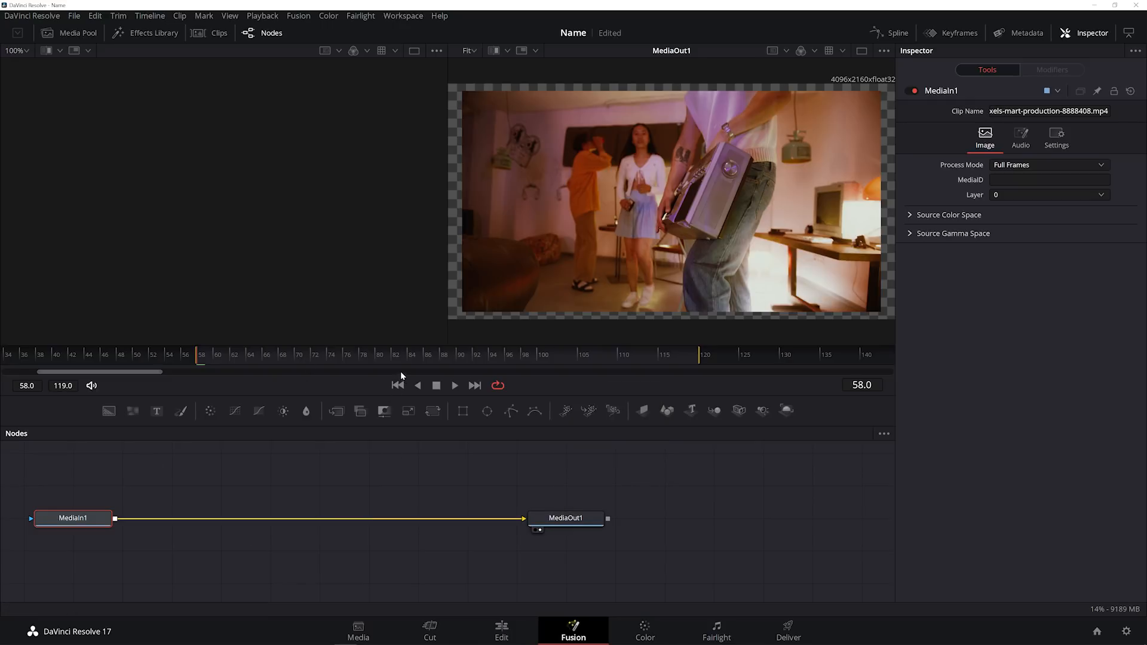
pyautogui.moveTo(372, 385); pyautogui.dragTo(368, 305)
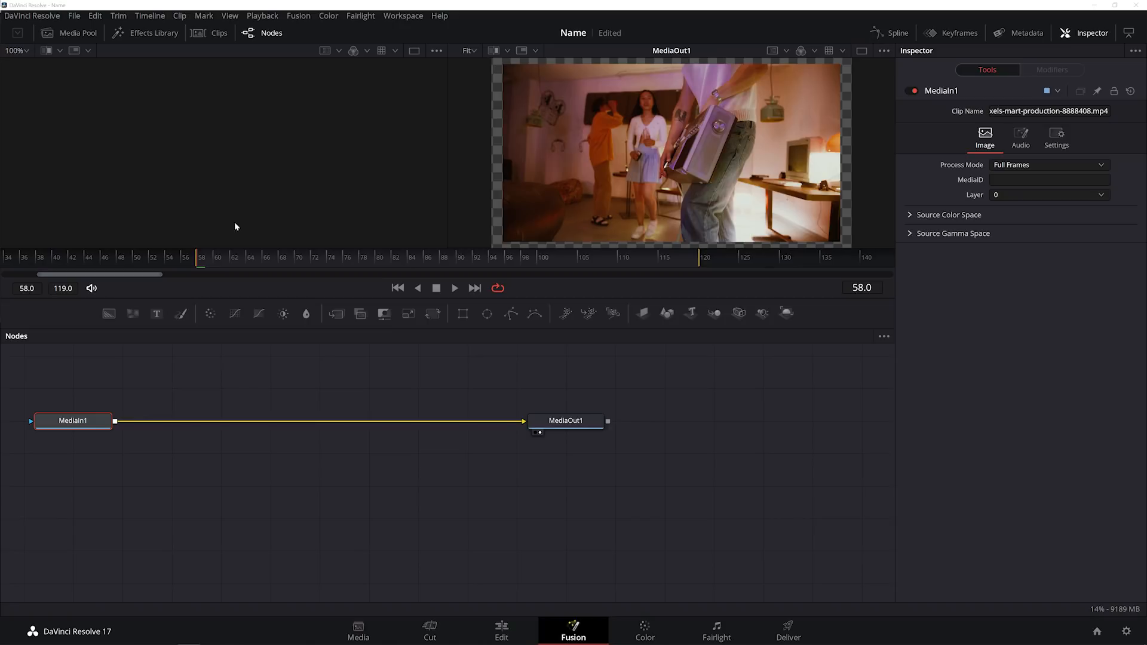
# Rearrange the MediaIn1 and MediaOut1 nodes so they sit roughly level with space between them
pyautogui.moveTo(84, 421); pyautogui.dragTo(242, 425)
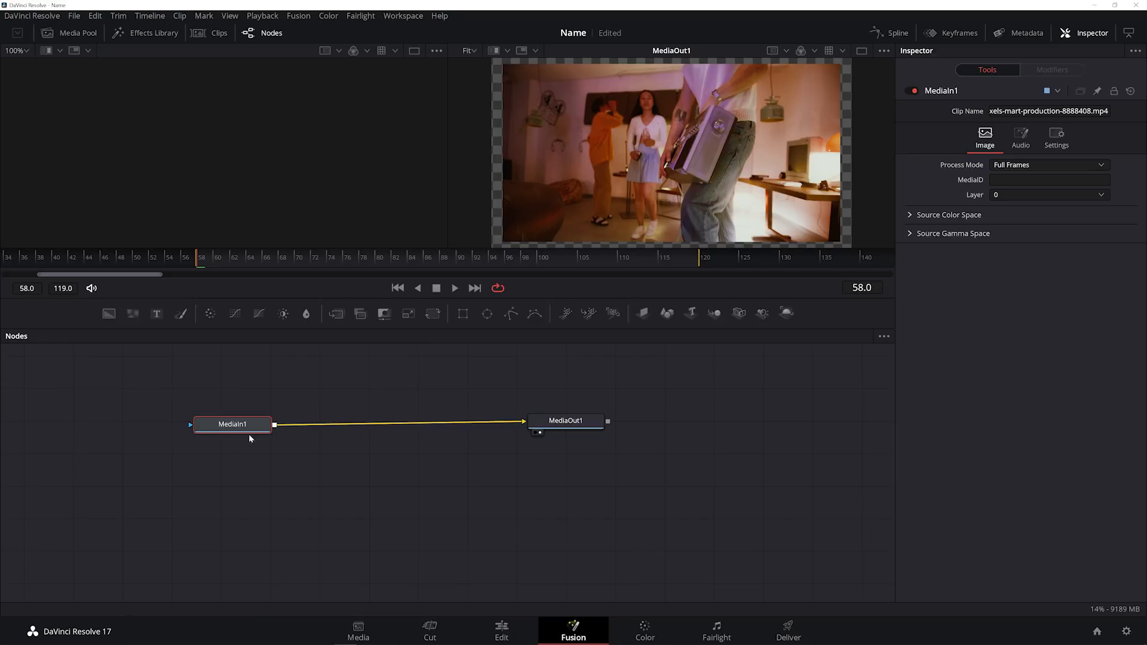
pyautogui.moveTo(236, 425); pyautogui.dragTo(258, 434)
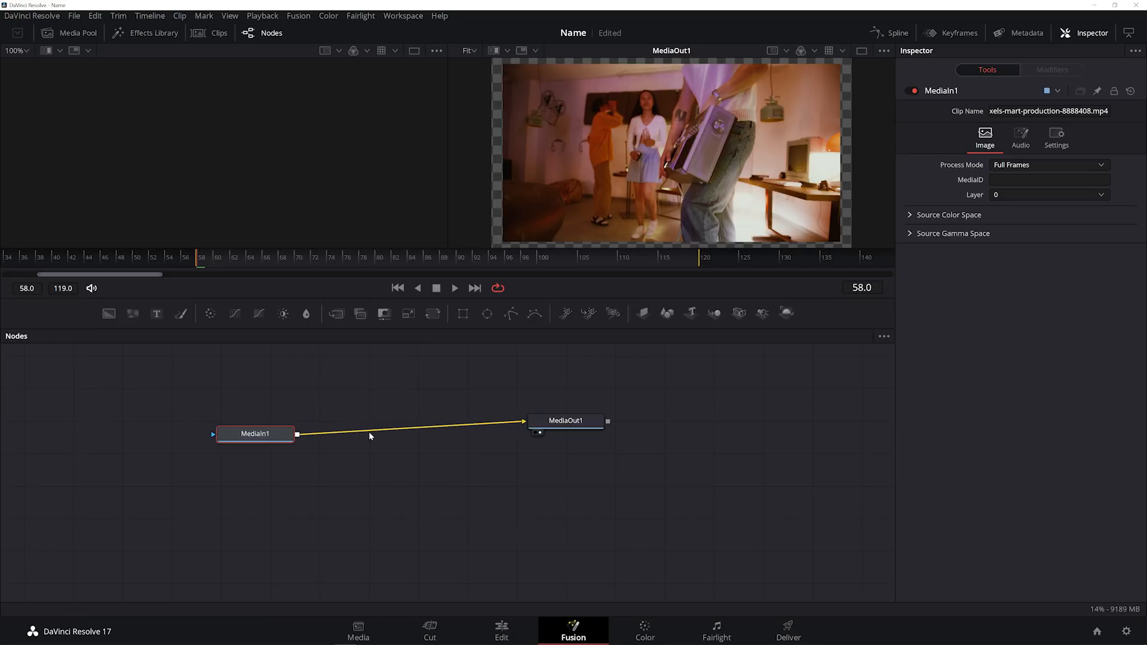
pyautogui.moveTo(565, 421); pyautogui.dragTo(577, 437)
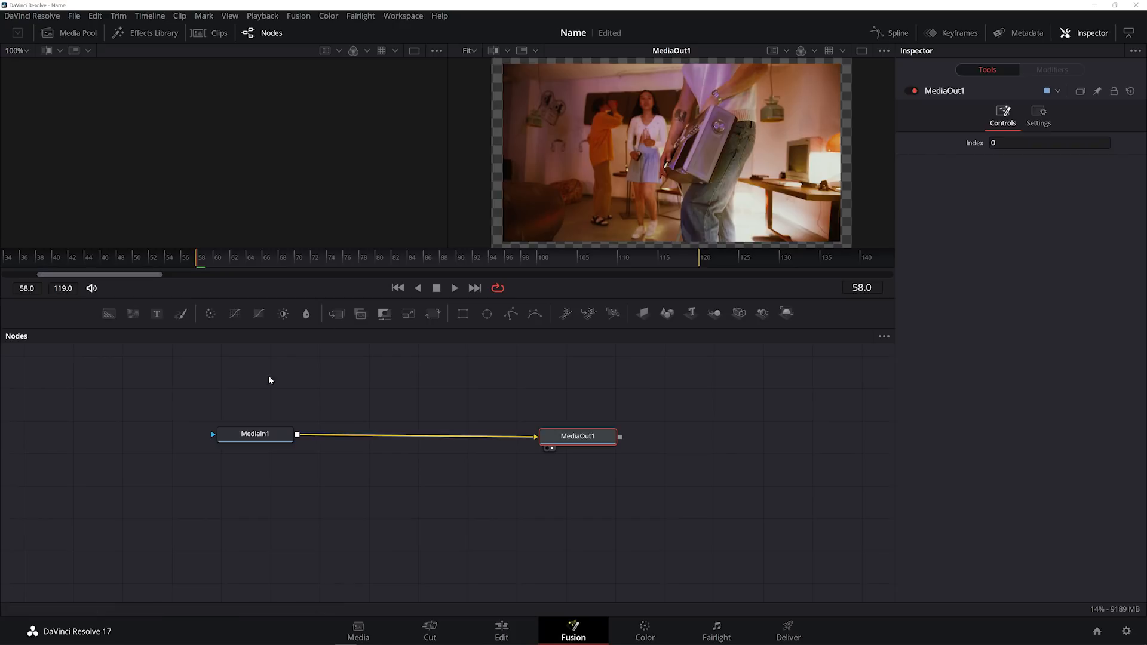
pyautogui.click(261, 435)
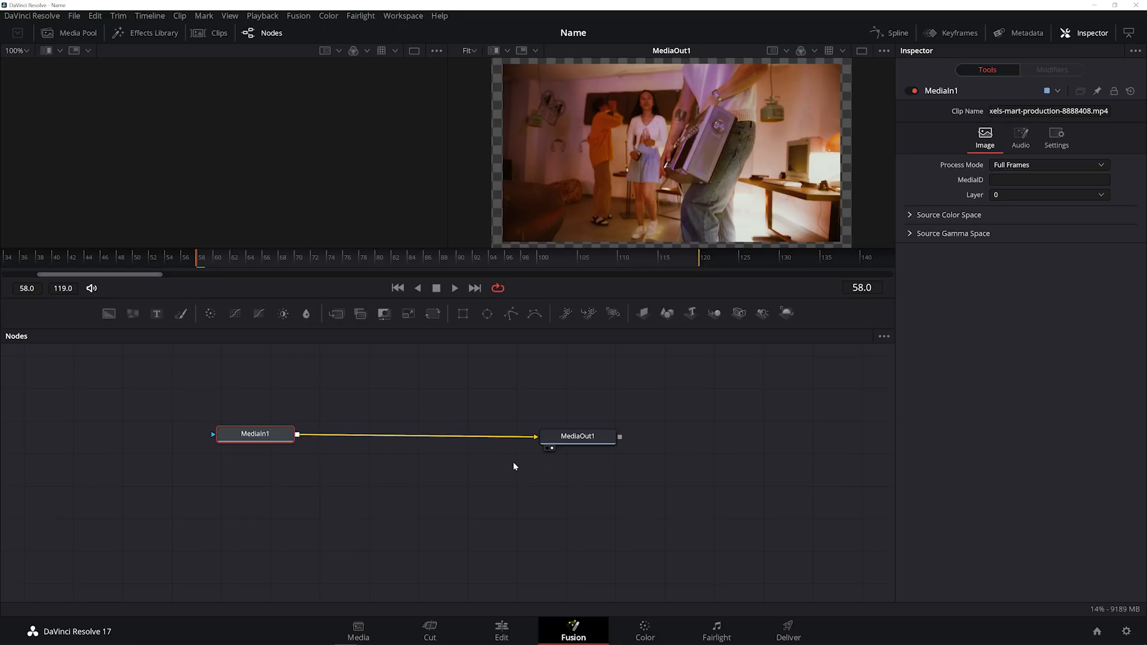
pyautogui.moveTo(550, 440); pyautogui.dragTo(576, 436)
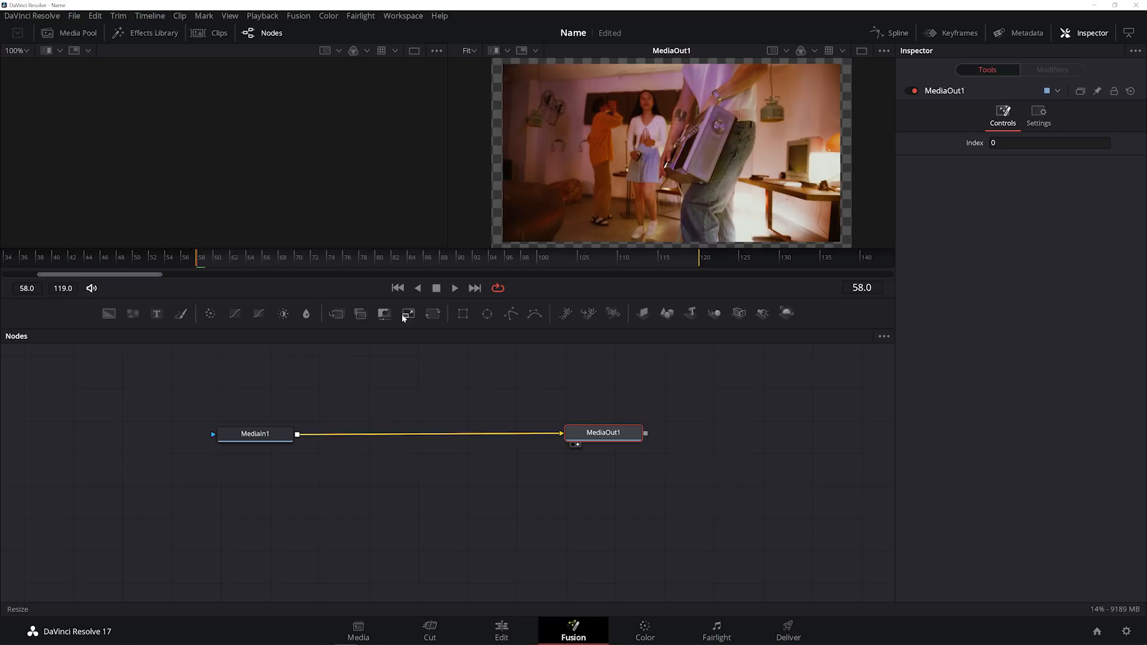
# Try wiring a Blur node between MediaIn1 and MediaOut1, and delete the node
pyautogui.click(159, 37)
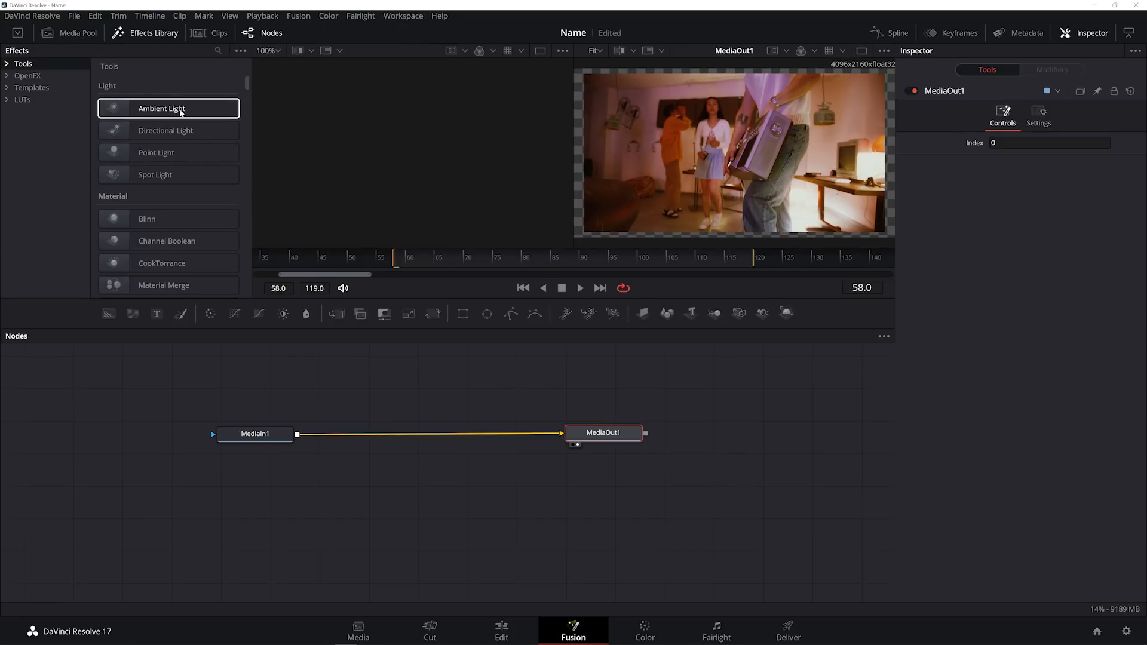
pyautogui.click(146, 33)
pyautogui.click(306, 313)
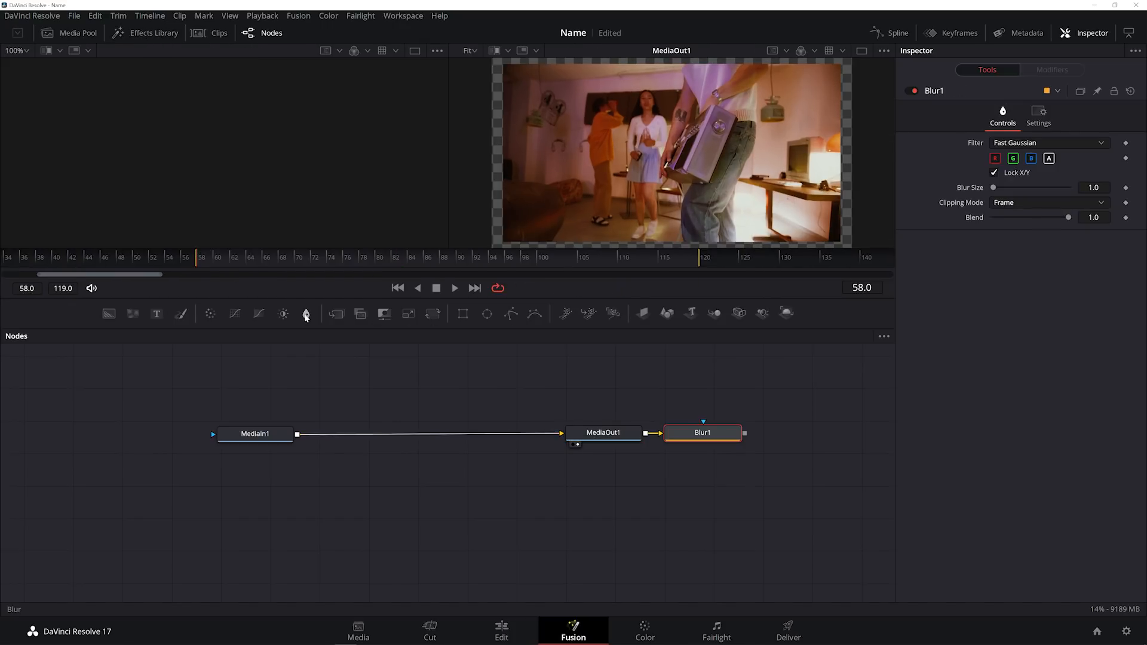
pyautogui.moveTo(678, 439); pyautogui.dragTo(397, 411)
pyautogui.click(515, 442)
pyautogui.moveTo(295, 438); pyautogui.dragTo(377, 408)
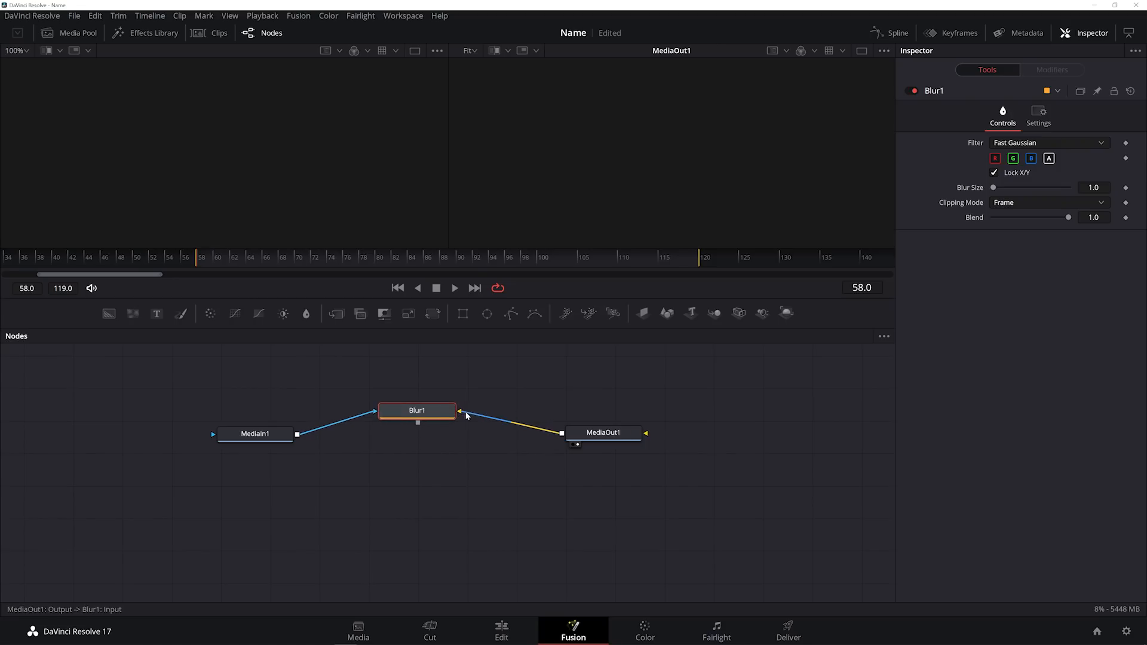
pyautogui.moveTo(467, 415); pyautogui.dragTo(575, 438)
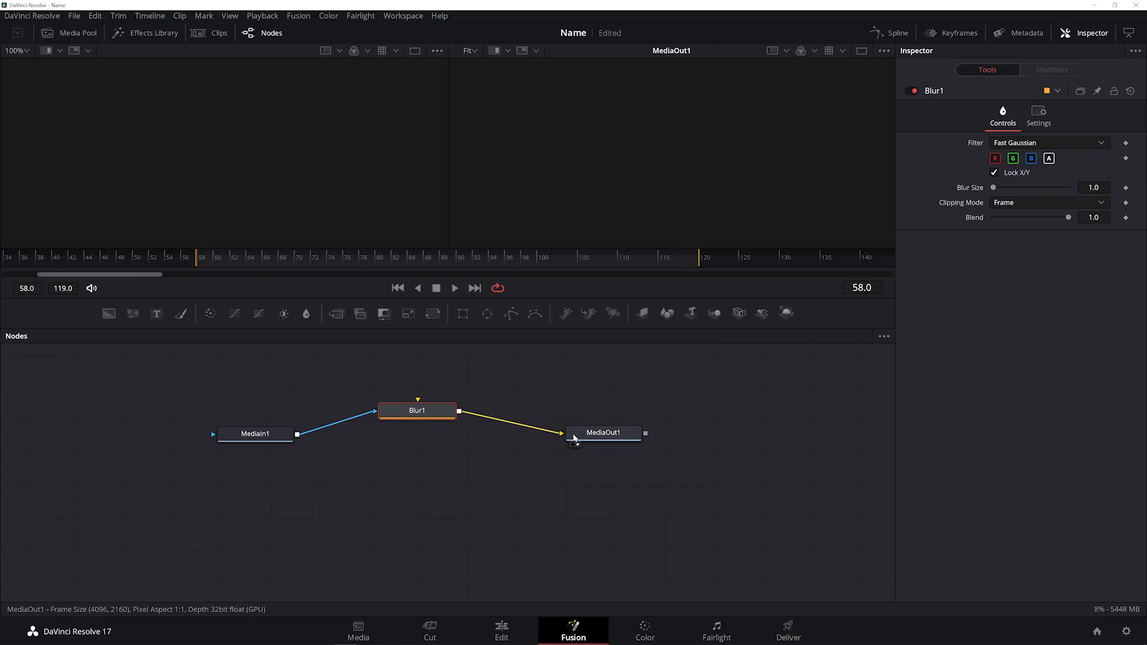
pyautogui.moveTo(416, 411); pyautogui.dragTo(409, 428)
pyautogui.press('Delete')
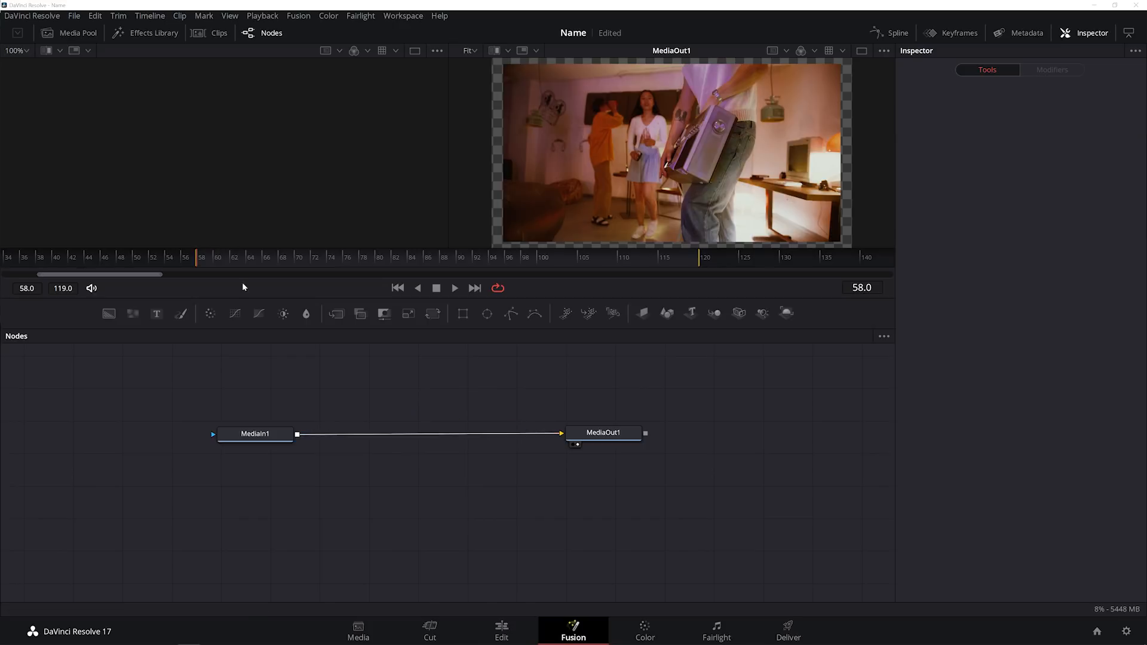
# Add an unconnected Blur node above the flow and break the direct link between MediaIn1 and MediaOut1
pyautogui.moveTo(306, 314); pyautogui.dragTo(433, 414)
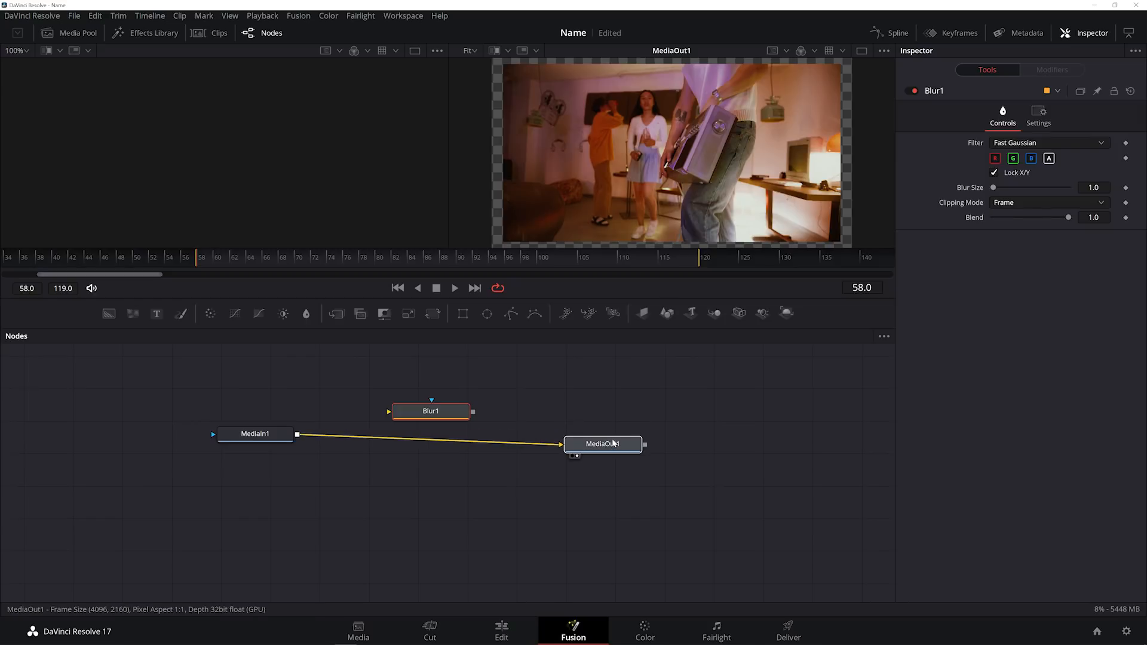
pyautogui.moveTo(613, 432); pyautogui.dragTo(614, 437)
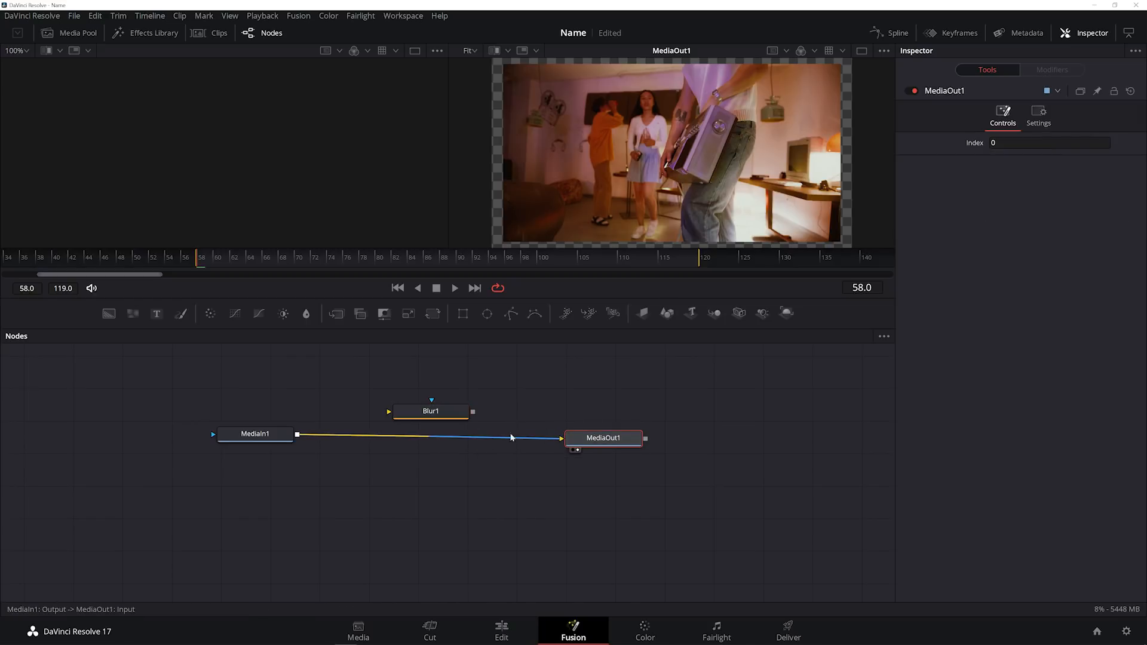
pyautogui.moveTo(512, 442); pyautogui.dragTo(512, 440)
# Wire the Blur node between MediaIn1 and MediaOut1, set its Blur Size to 6.3 and align it with them
pyautogui.click(430, 411)
pyautogui.moveTo(297, 434); pyautogui.dragTo(394, 416)
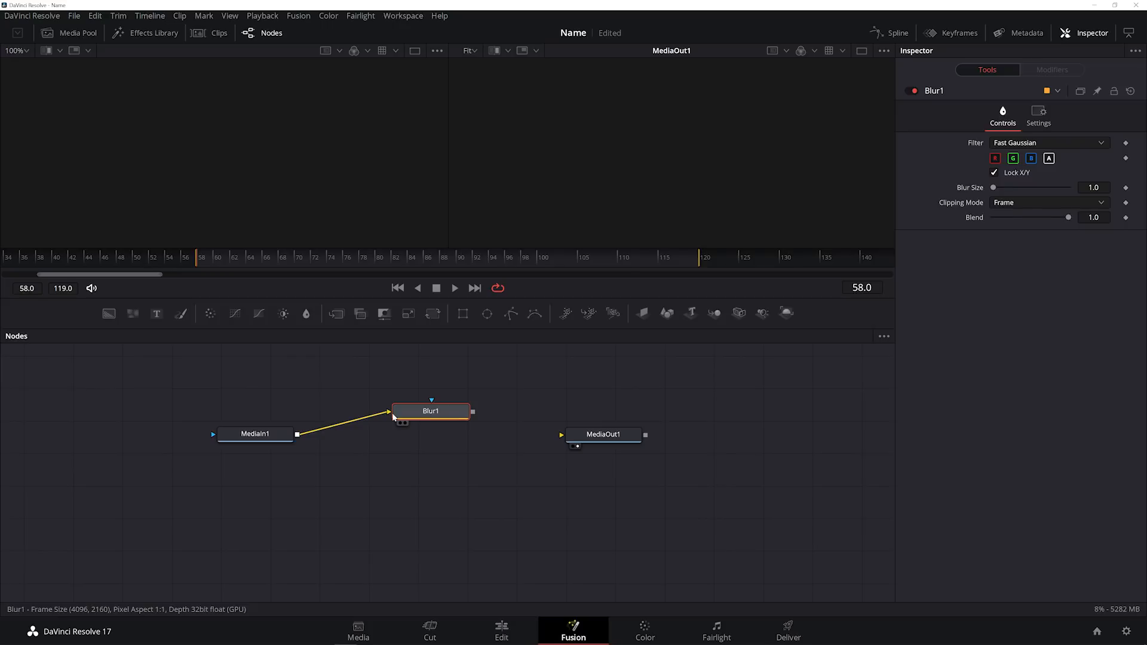
pyautogui.moveTo(473, 411); pyautogui.dragTo(562, 435)
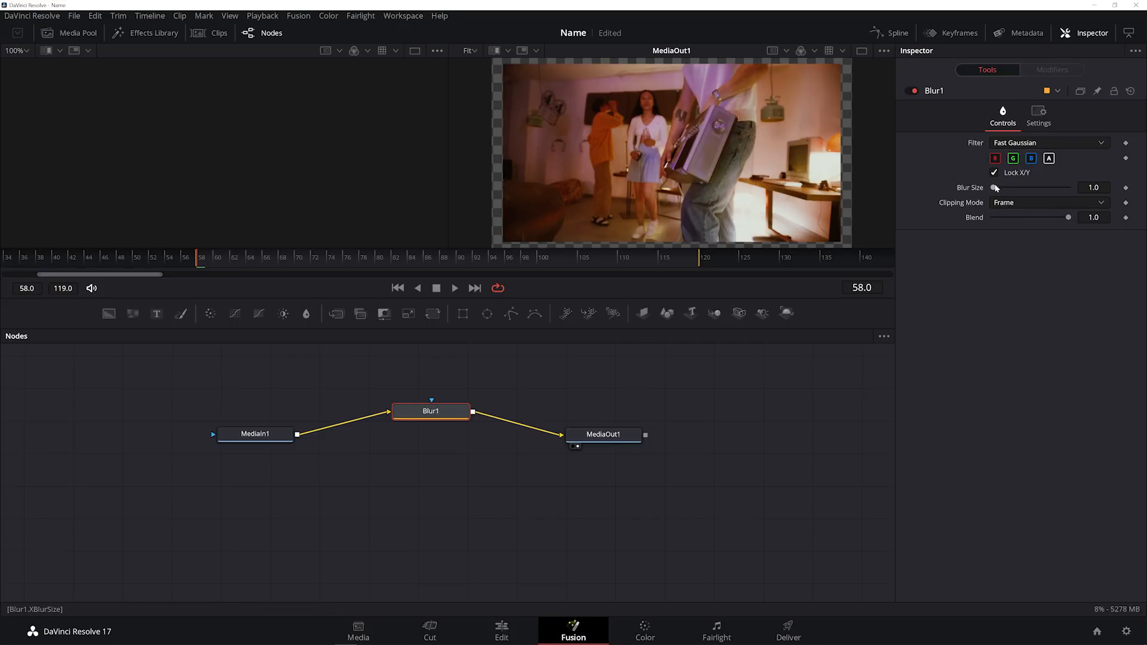
pyautogui.moveTo(995, 189); pyautogui.dragTo(1000, 190)
pyautogui.moveTo(440, 416); pyautogui.dragTo(442, 438)
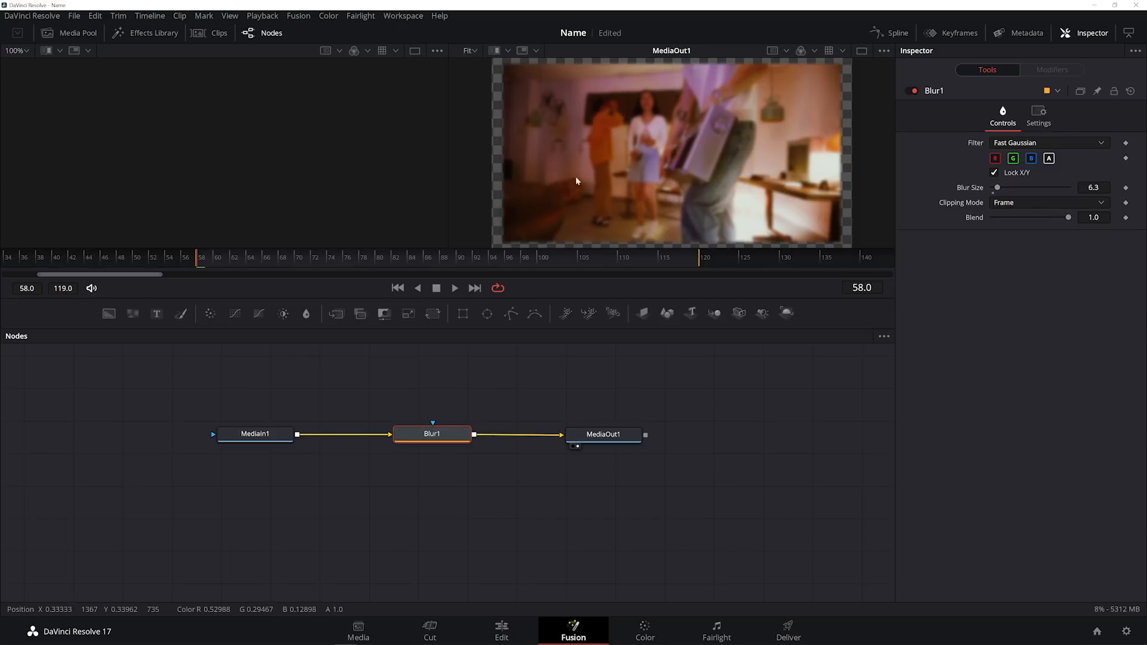
# Preview the Blur node's output in the viewers and put MediaOut1 back in the second viewer
pyautogui.click(401, 446)
pyautogui.click(405, 446)
pyautogui.click(405, 447)
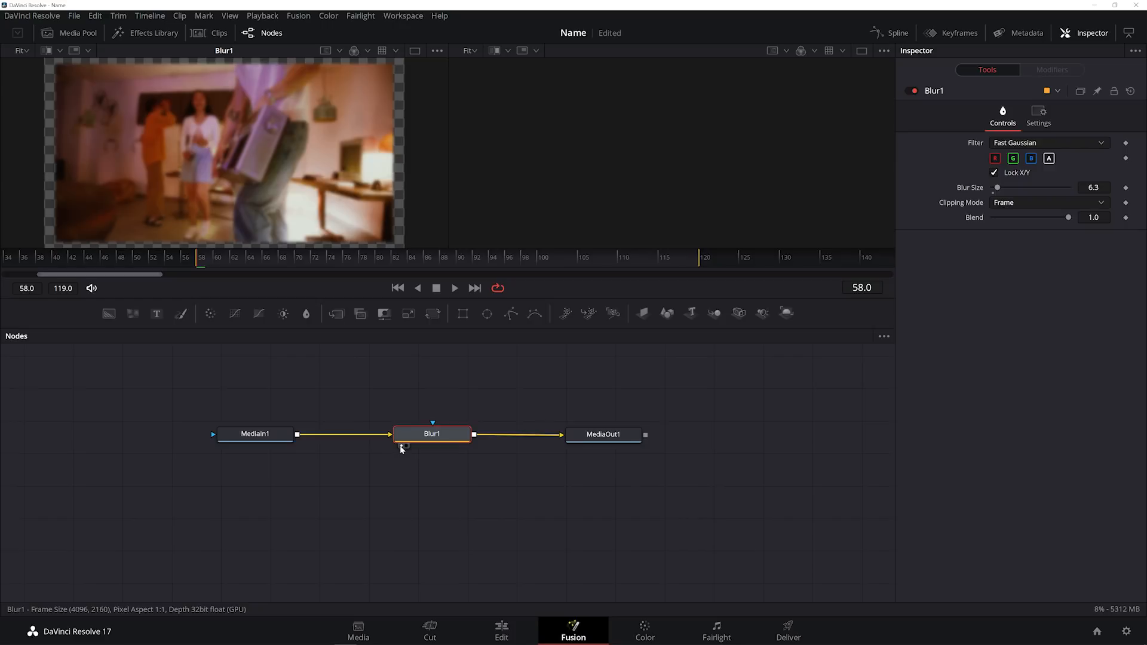
pyautogui.click(401, 446)
pyautogui.click(577, 442)
pyautogui.click(577, 447)
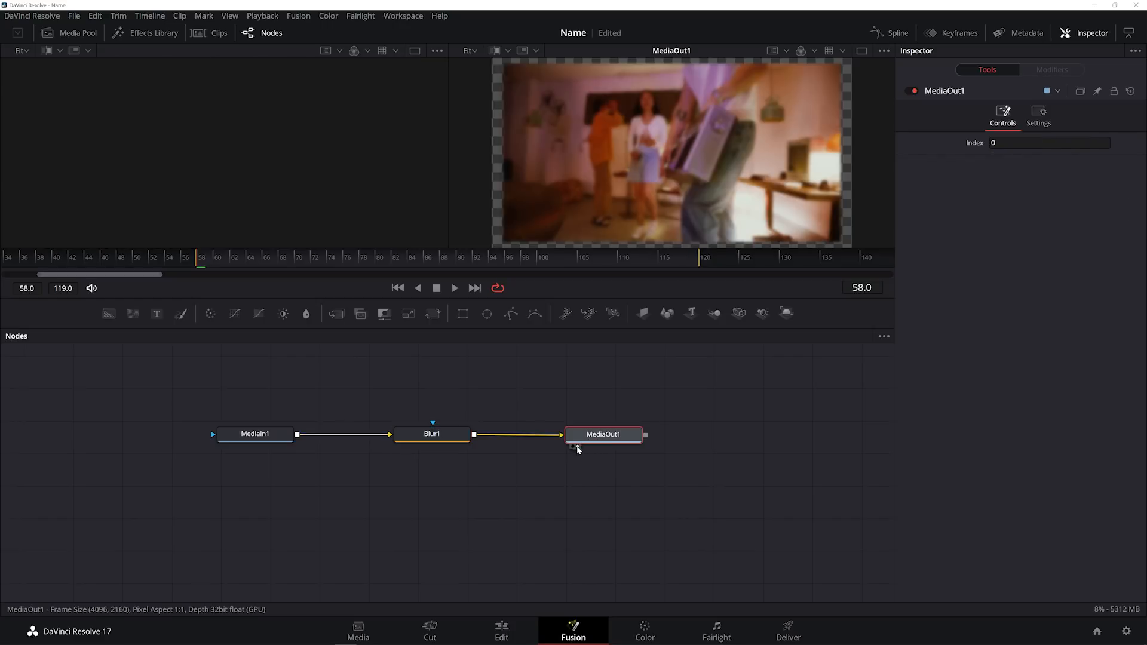
pyautogui.click(442, 438)
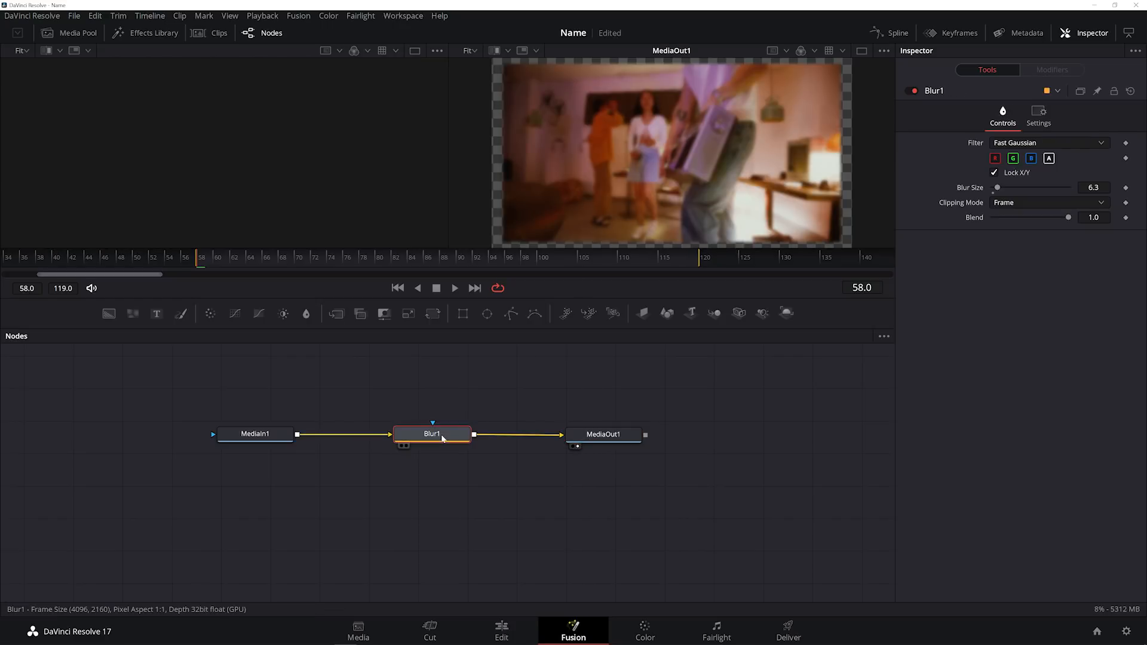
pyautogui.click(405, 447)
pyautogui.click(406, 447)
pyautogui.click(578, 443)
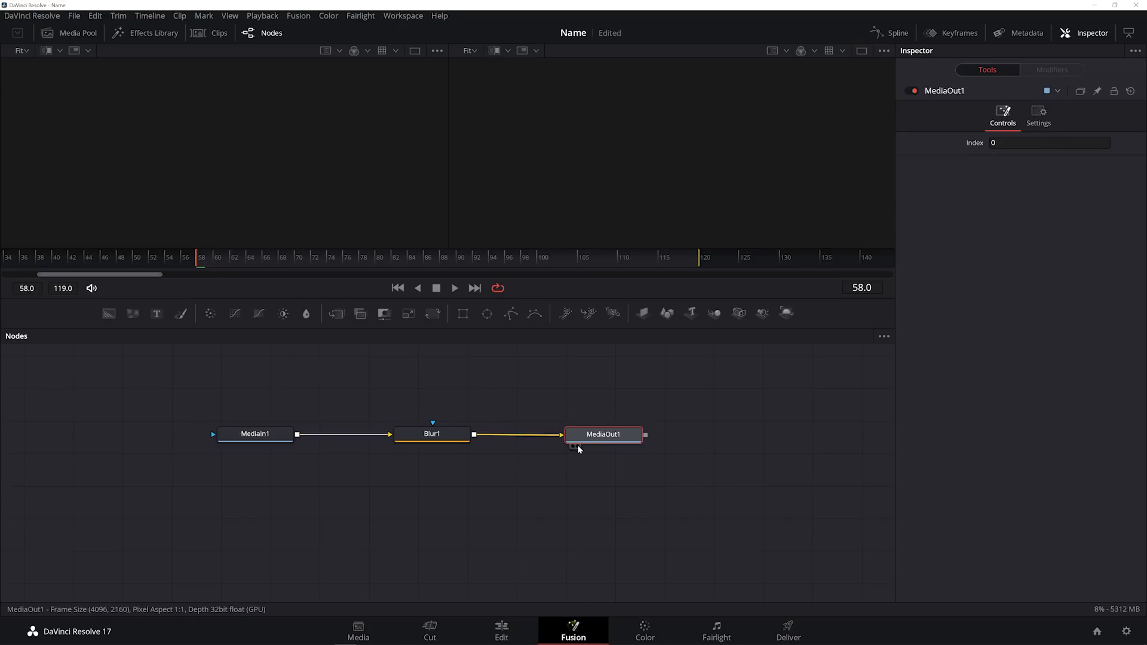
pyautogui.click(577, 446)
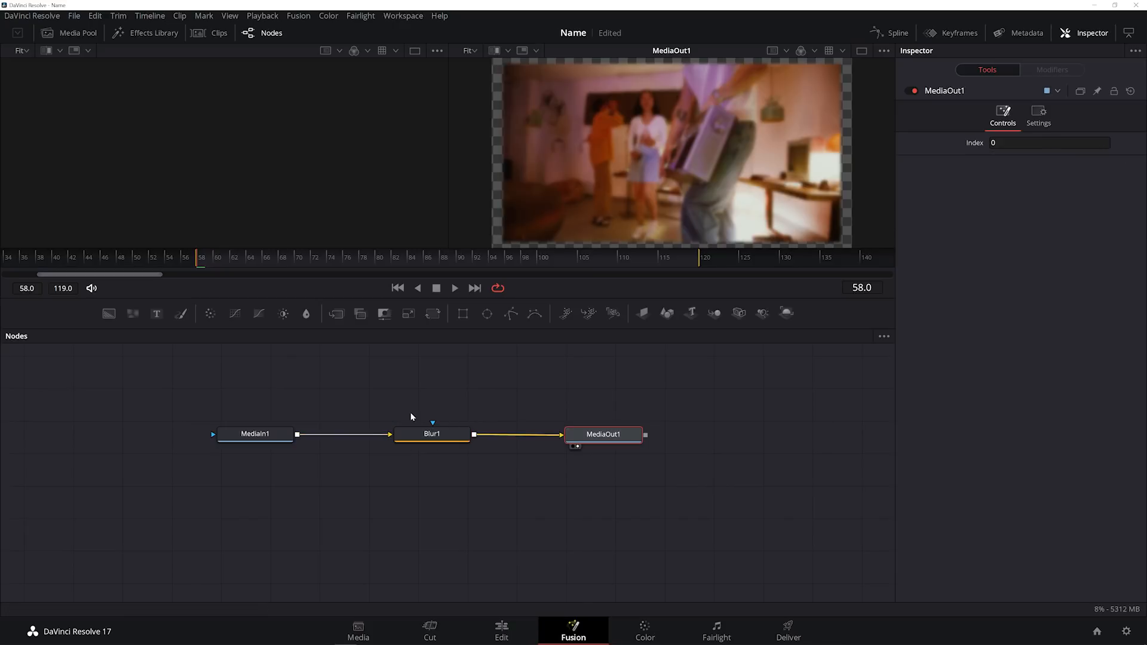
# Mask the Blur node with a closed five-point Polygon drawn around the people in the middle of the picture
pyautogui.click(436, 435)
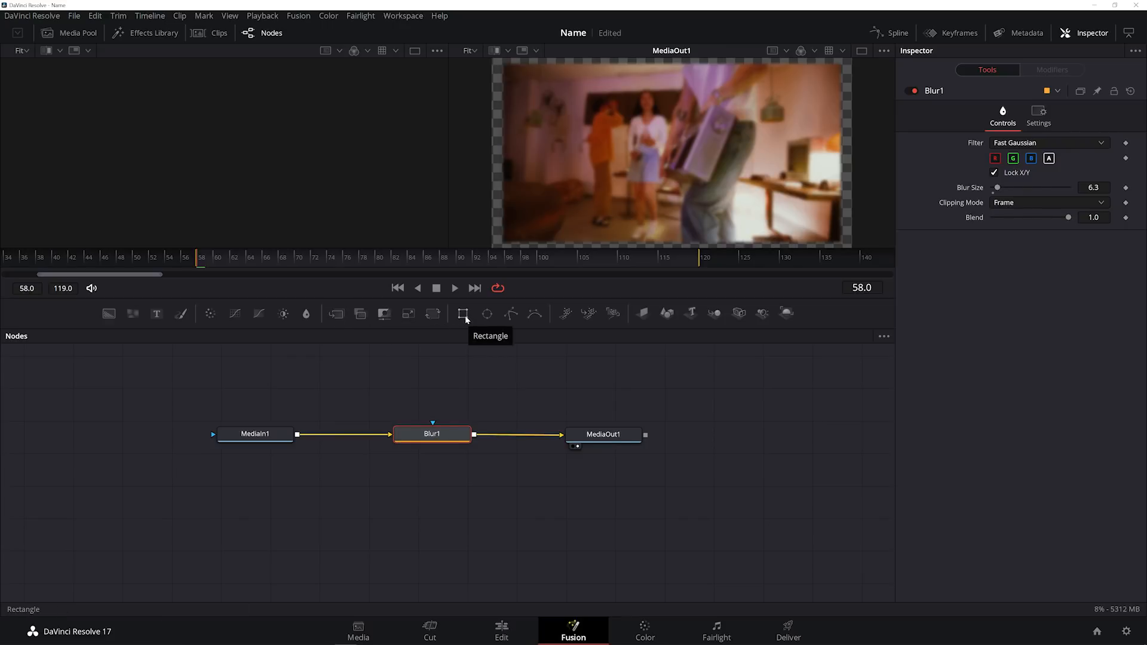
pyautogui.moveTo(440, 438)
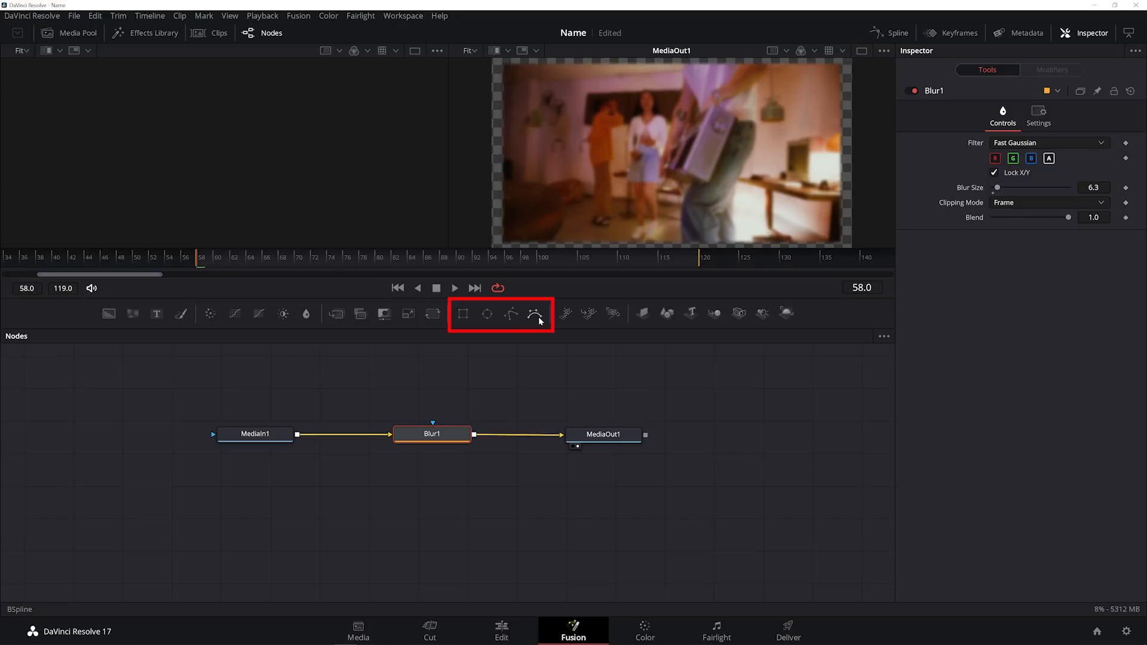
pyautogui.click(508, 316)
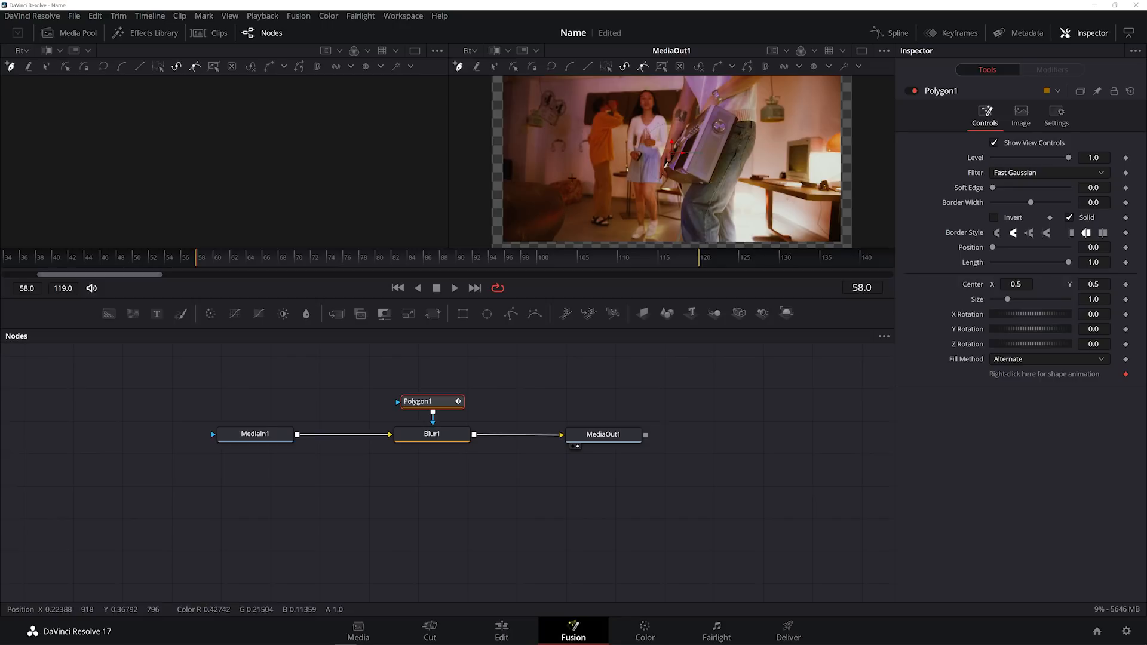
pyautogui.moveTo(569, 179); pyautogui.dragTo(605, 179)
pyautogui.click(600, 117)
pyautogui.click(723, 102)
pyautogui.click(765, 175)
pyautogui.click(688, 214)
pyautogui.click(569, 179)
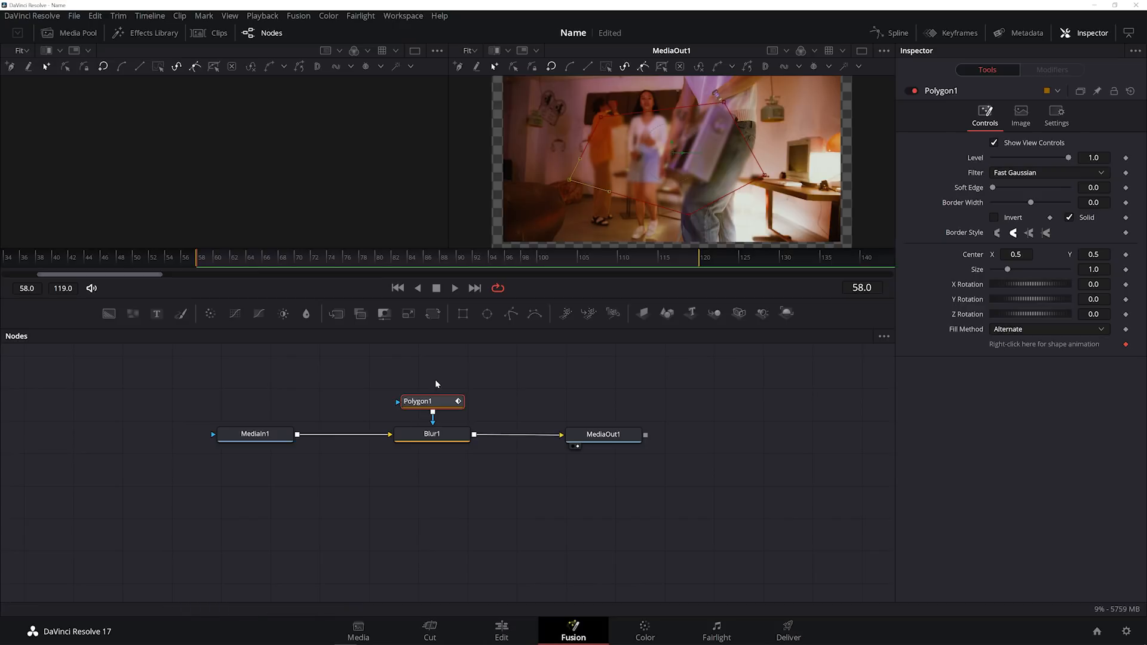
# Move the Polygon1 node higher above Blur1, add a Text node beside it and select the new node
pyautogui.moveTo(441, 404); pyautogui.dragTo(443, 382)
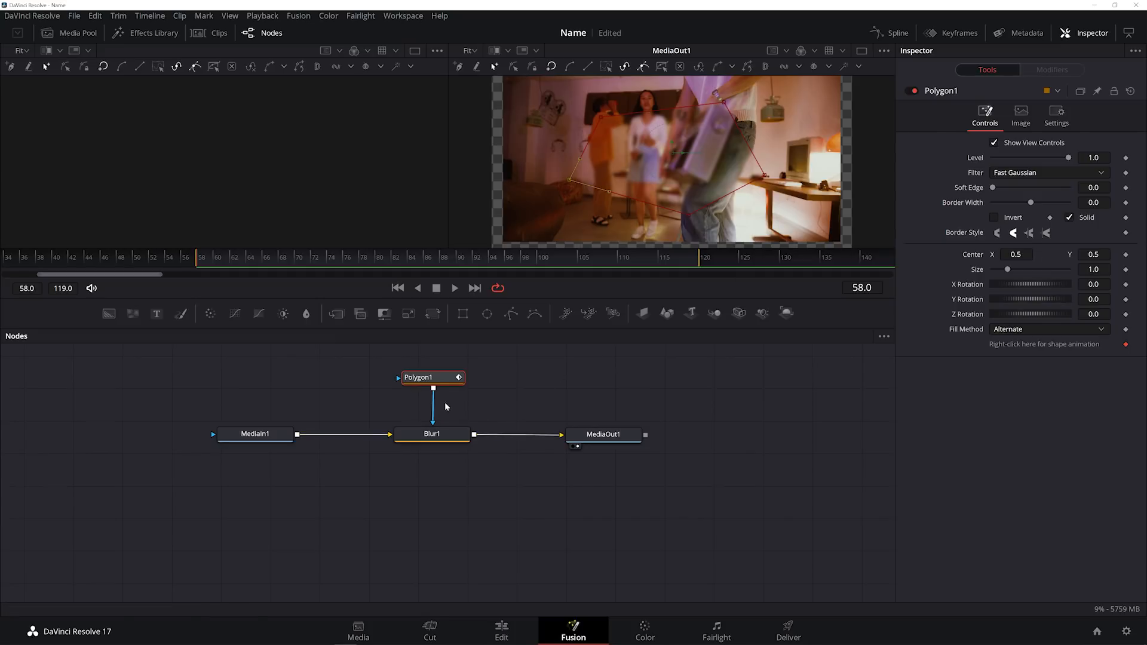
pyautogui.hotkey('ctrl', 'v')
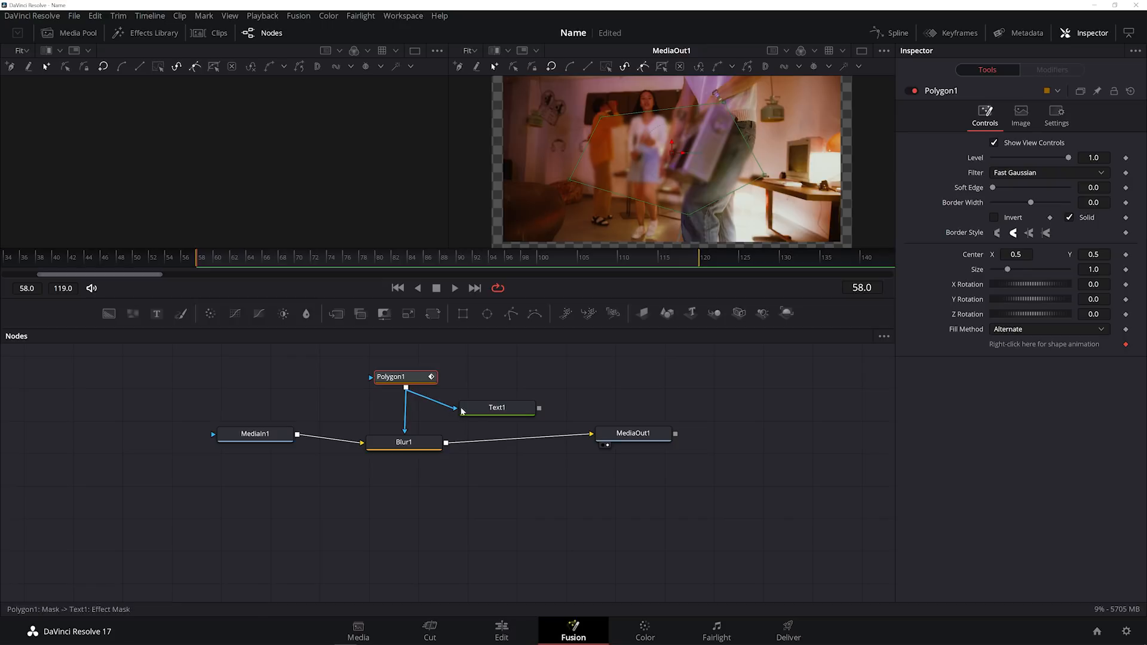
pyautogui.click(496, 412)
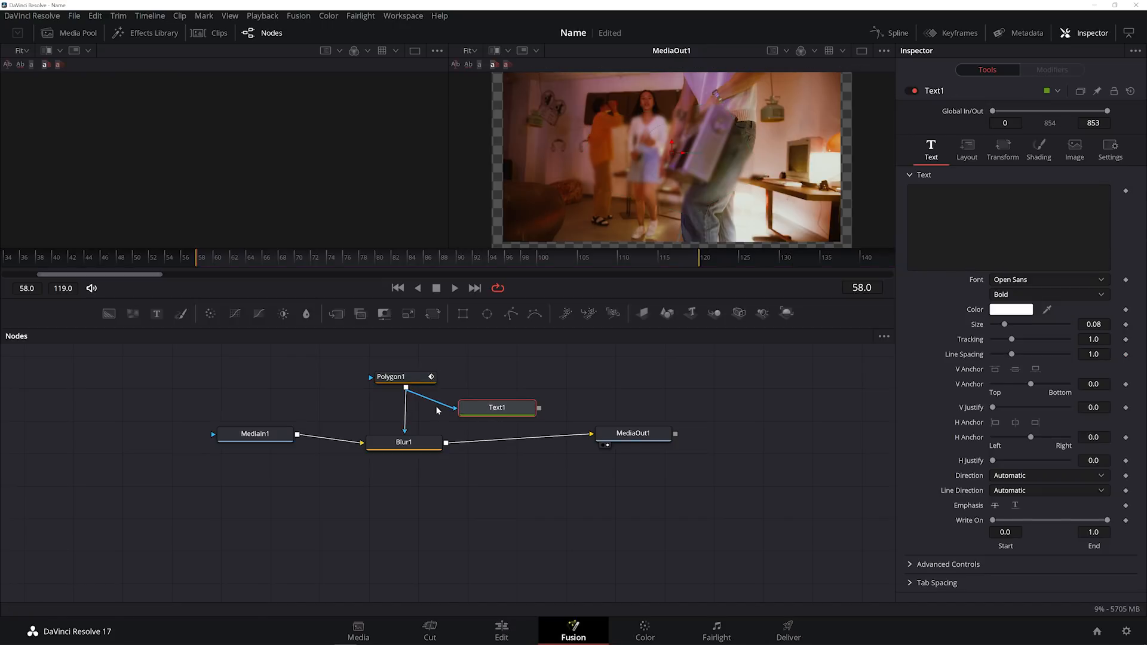
# Detach Text1 from Polygon1 and wire it in line between Blur1 and MediaOut1
pyautogui.moveTo(455, 408)
pyautogui.mouseDown()
pyautogui.moveTo(439, 412)
pyautogui.moveTo(477, 407)
pyautogui.moveTo(451, 442)
pyautogui.moveTo(432, 405)
pyautogui.mouseUp()
pyautogui.moveTo(516, 405); pyautogui.dragTo(591, 433)
pyautogui.moveTo(497, 404)
pyautogui.mouseDown()
pyautogui.moveTo(508, 438)
pyautogui.moveTo(511, 412)
pyautogui.mouseUp()
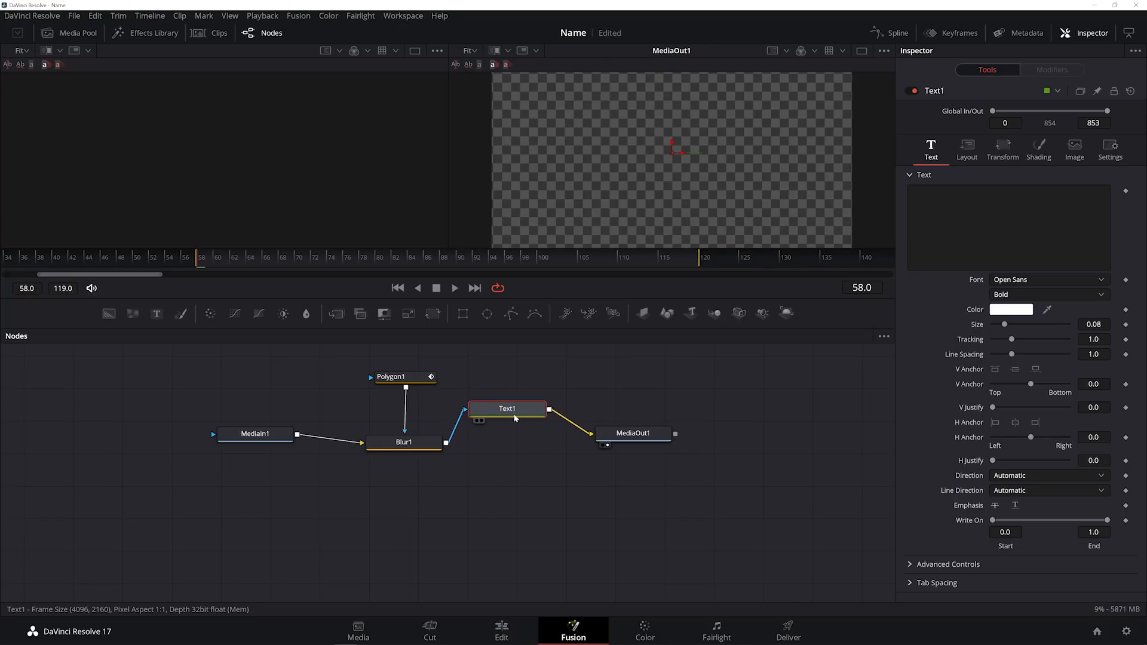
pyautogui.moveTo(500, 402); pyautogui.dragTo(505, 431)
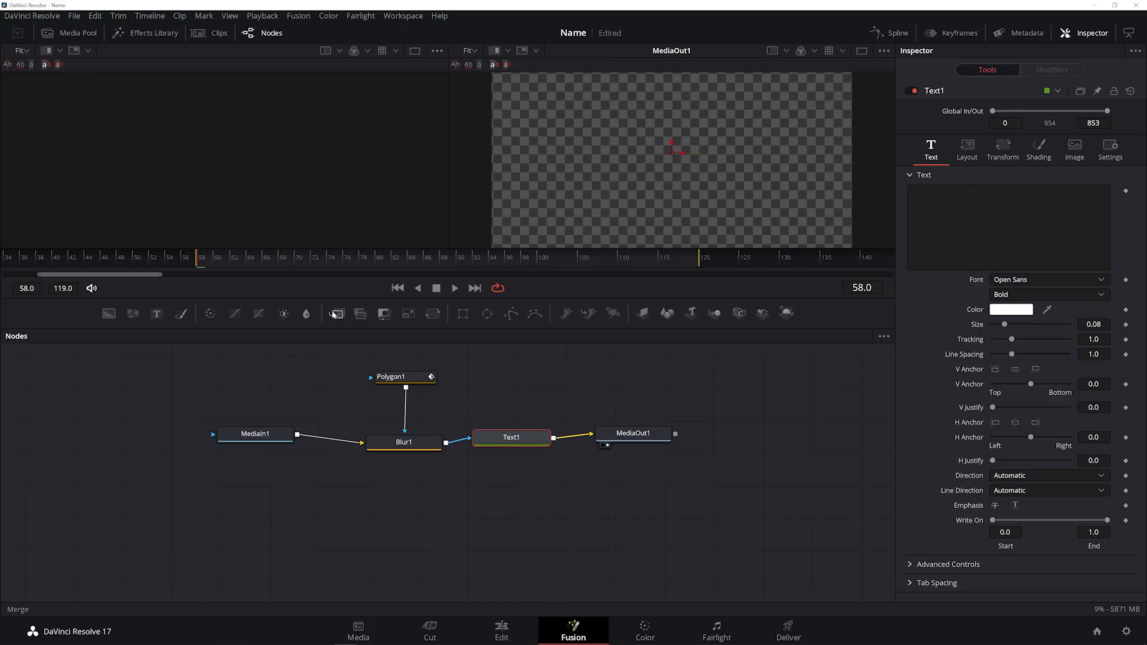
# Insert a Merge node before MediaOut1, feeding it Blur1 as background and Text1 from directly above as foreground
pyautogui.click(336, 314)
pyautogui.moveTo(516, 437); pyautogui.dragTo(604, 385)
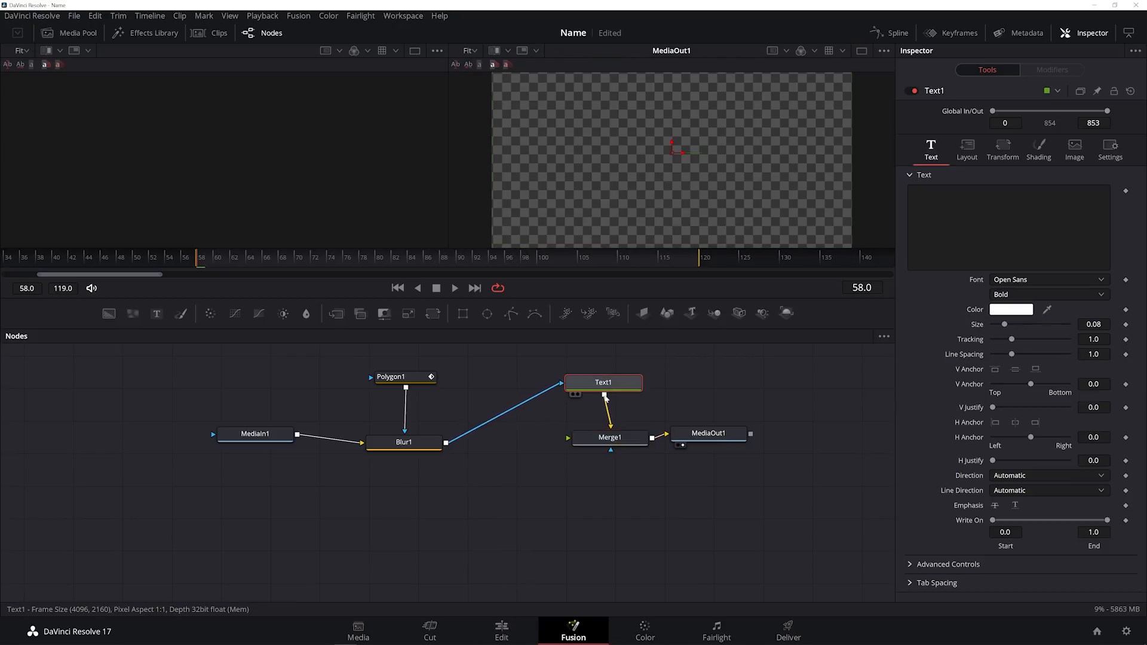
pyautogui.moveTo(611, 439); pyautogui.dragTo(539, 441)
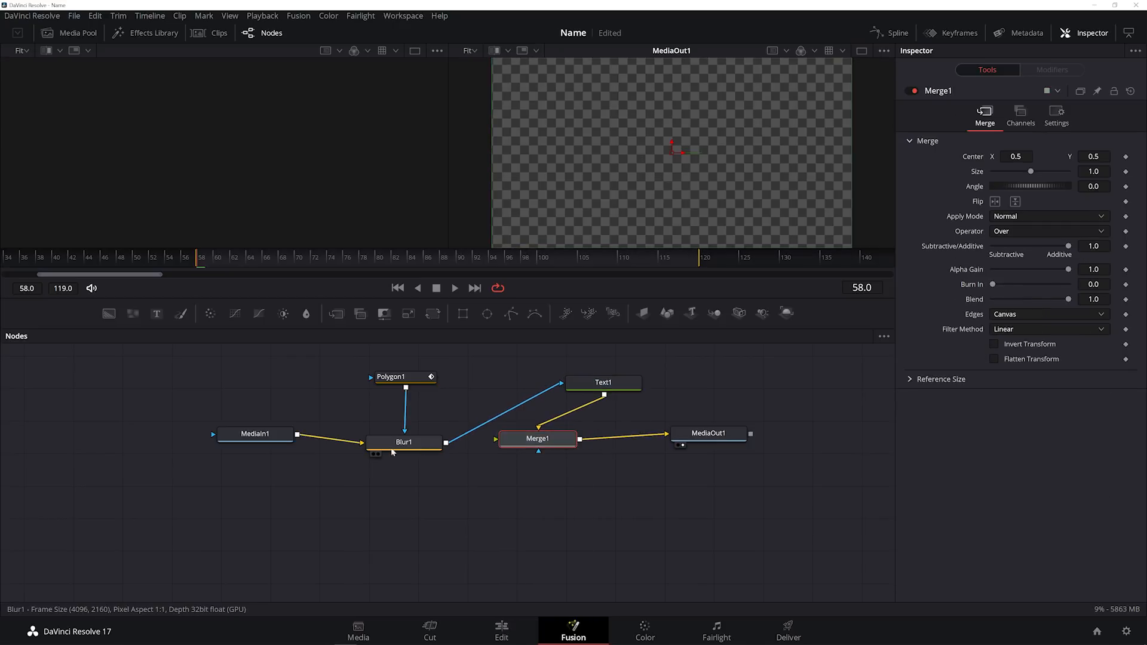
pyautogui.moveTo(448, 443); pyautogui.dragTo(501, 443)
pyautogui.moveTo(603, 380); pyautogui.dragTo(537, 383)
pyautogui.moveTo(538, 429); pyautogui.dragTo(540, 389)
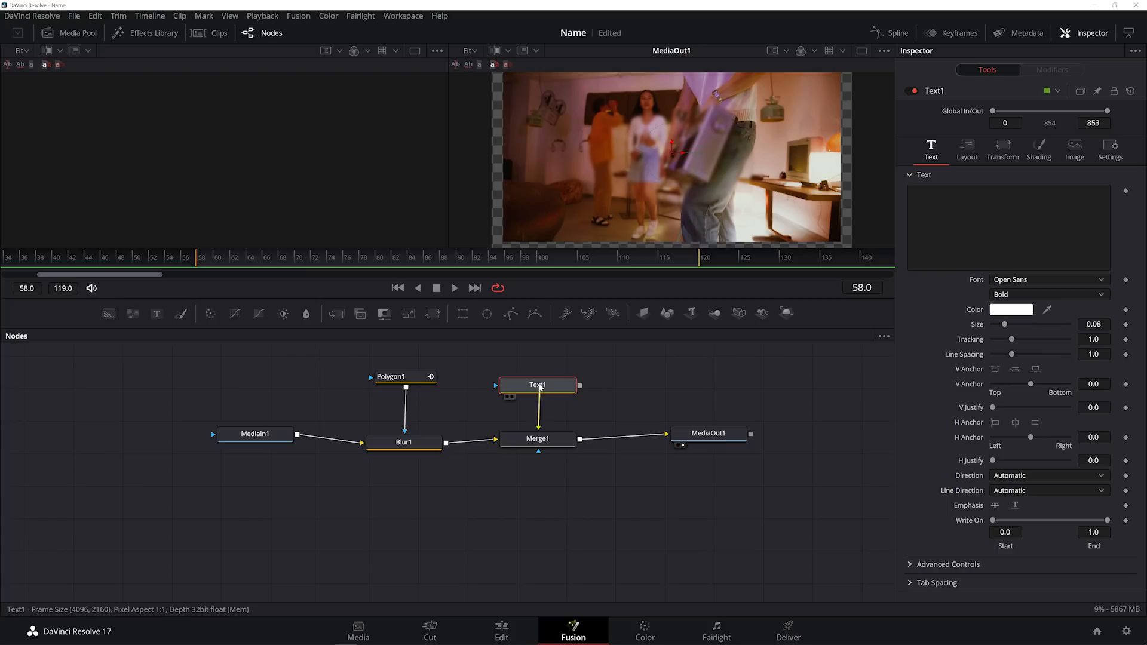
# Set Text1's wording to "TEXT" and place MediaOut1 closer to Merge1, level with it
pyautogui.click(968, 215)
pyautogui.write('TEXT')
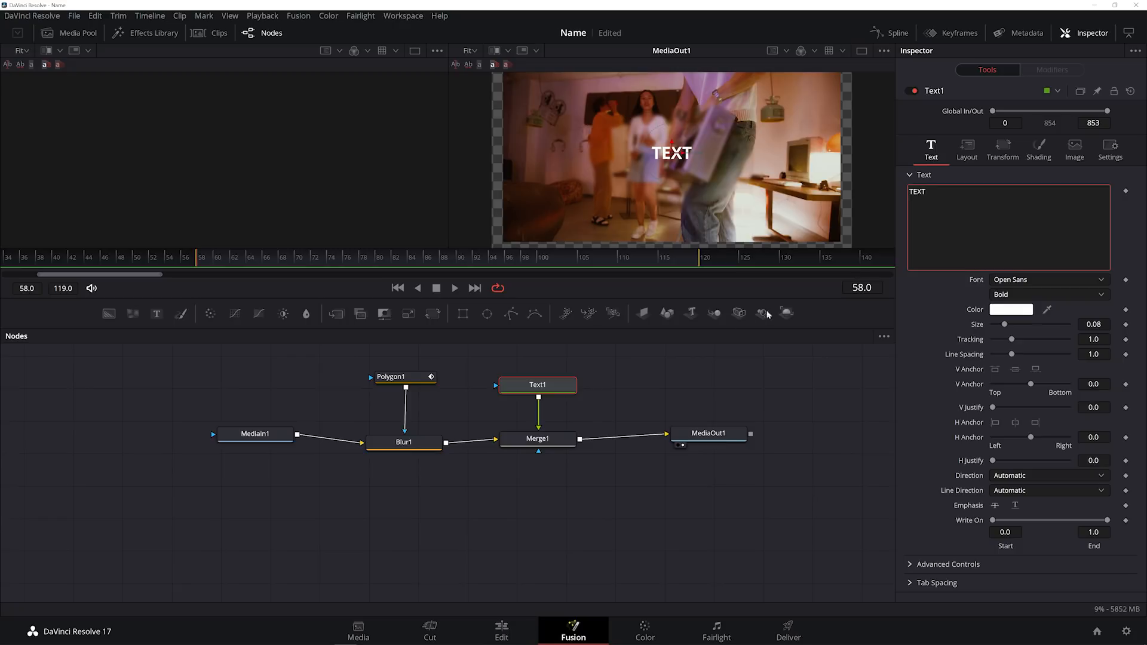
pyautogui.moveTo(708, 436); pyautogui.dragTo(640, 447)
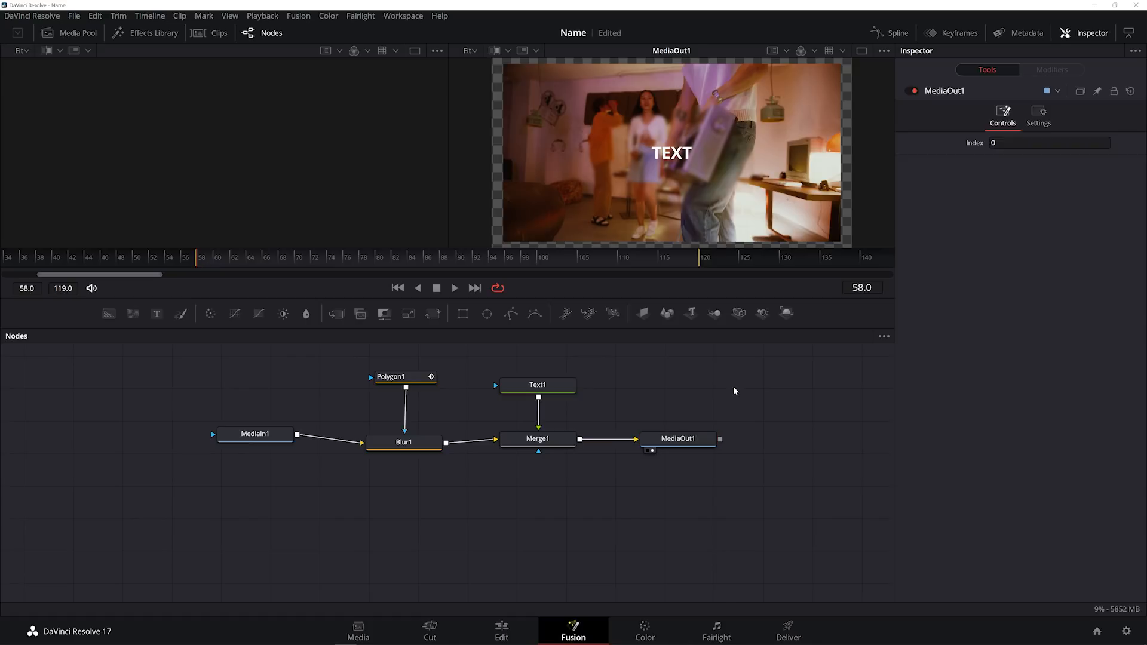
# Keyframe Text1's Size at frame 58, raise it to 0.122 at frame 80, and play back the growth
pyautogui.click(550, 385)
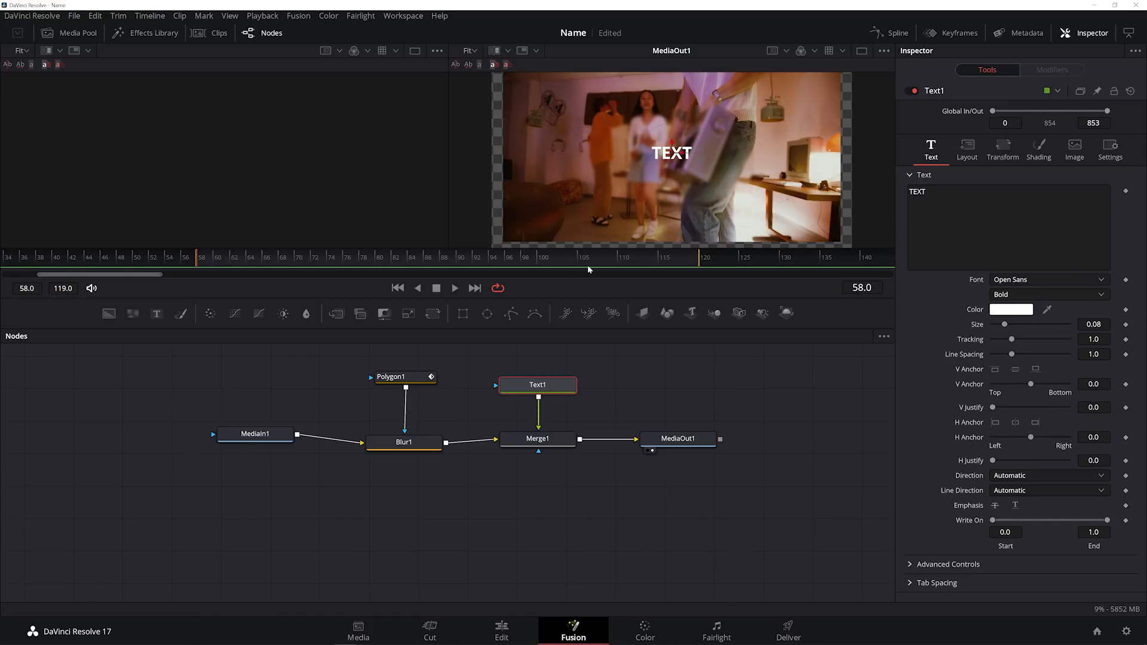
pyautogui.moveTo(162, 273)
pyautogui.mouseDown()
pyautogui.moveTo(525, 273)
pyautogui.moveTo(158, 273)
pyautogui.mouseUp()
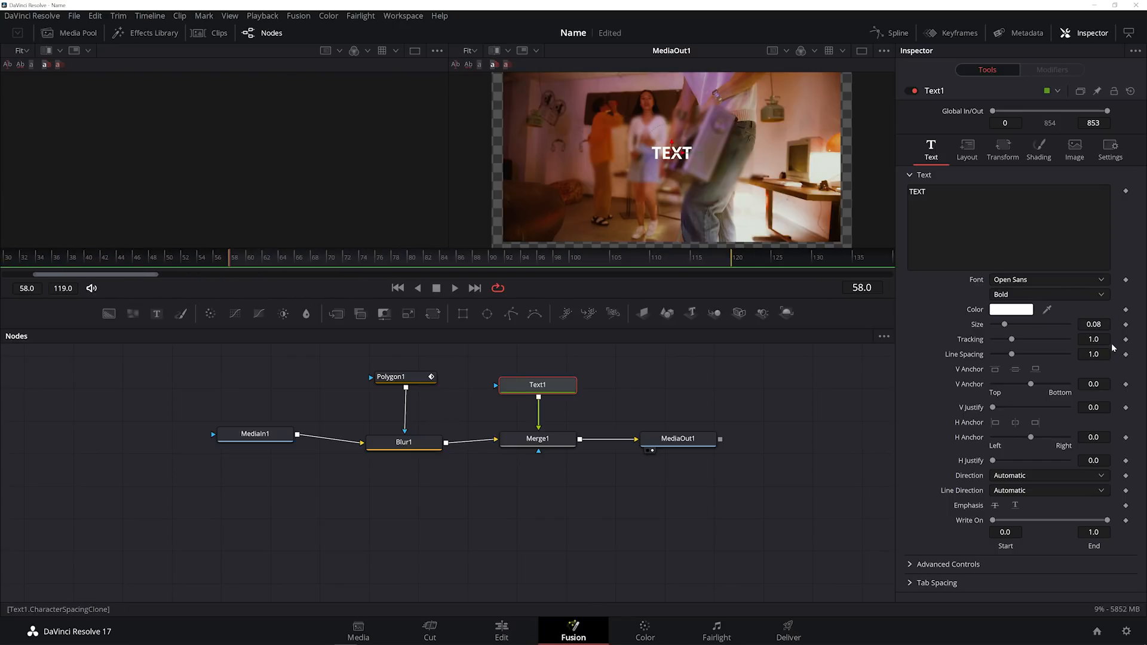
pyautogui.click(1126, 324)
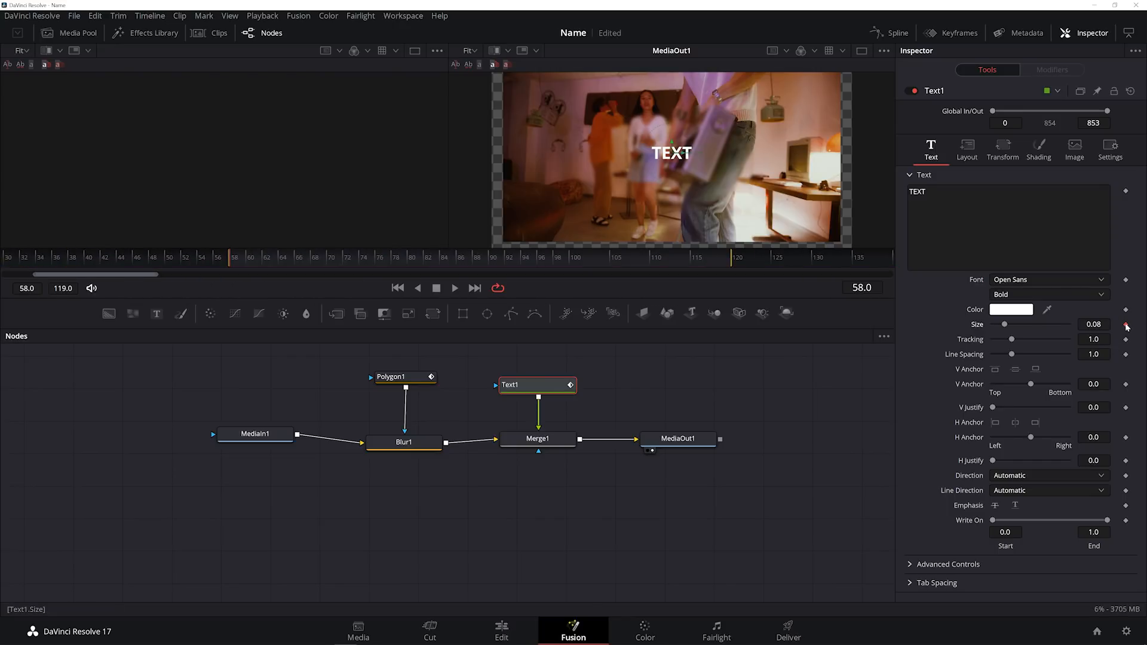
pyautogui.click(413, 261)
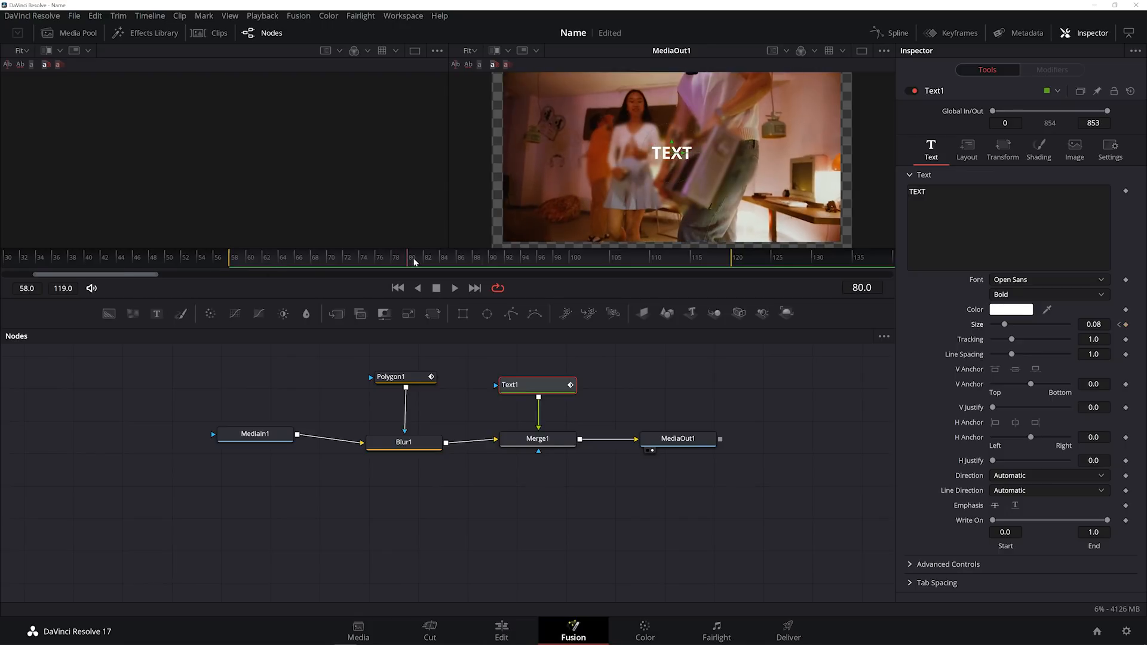
pyautogui.moveTo(1004, 325); pyautogui.dragTo(1010, 324)
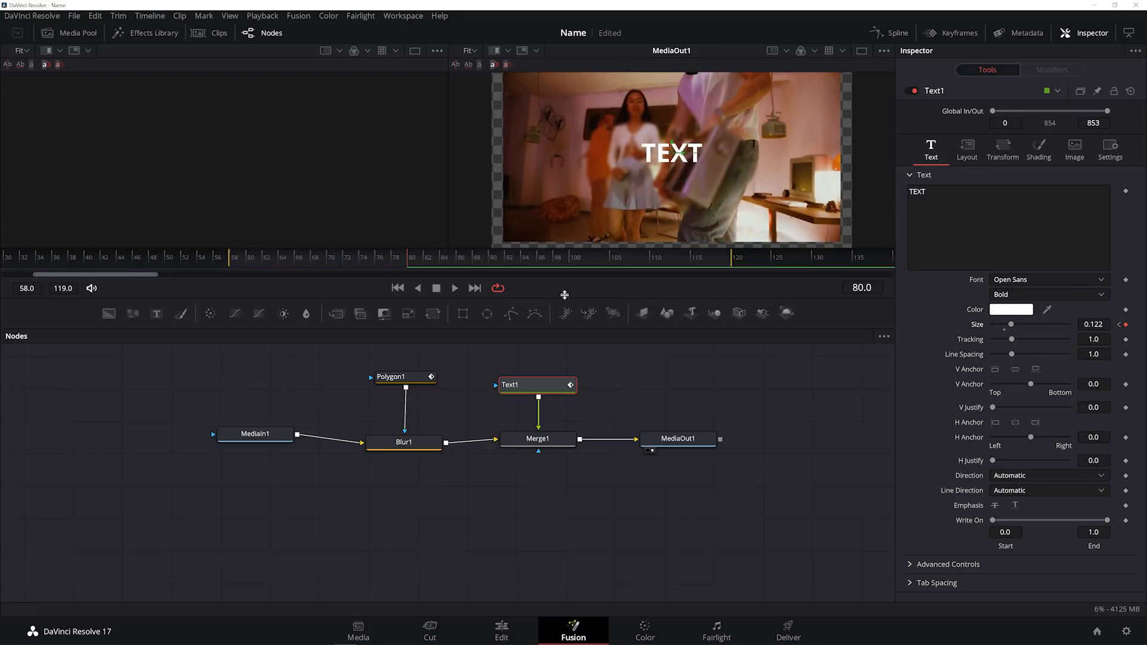
pyautogui.moveTo(263, 258); pyautogui.dragTo(237, 258)
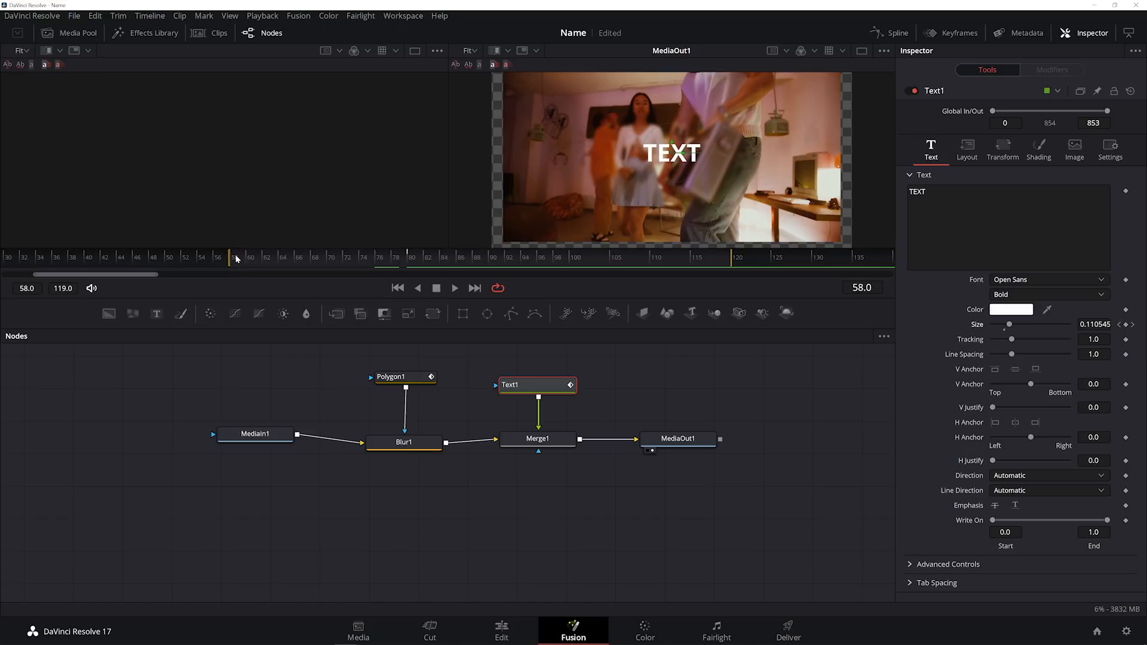
pyautogui.press('space')
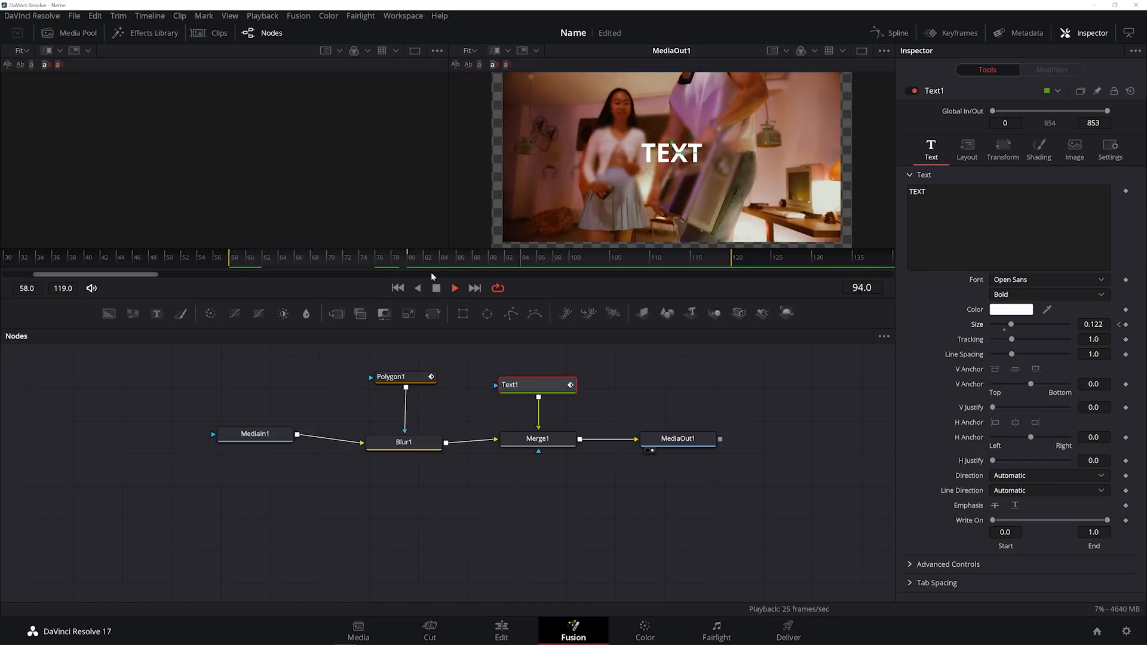
# Examine the Polygon1 mask outline against the people in the picture at frames 93 and 99
pyautogui.moveTo(409, 259); pyautogui.dragTo(509, 258)
pyautogui.click(397, 380)
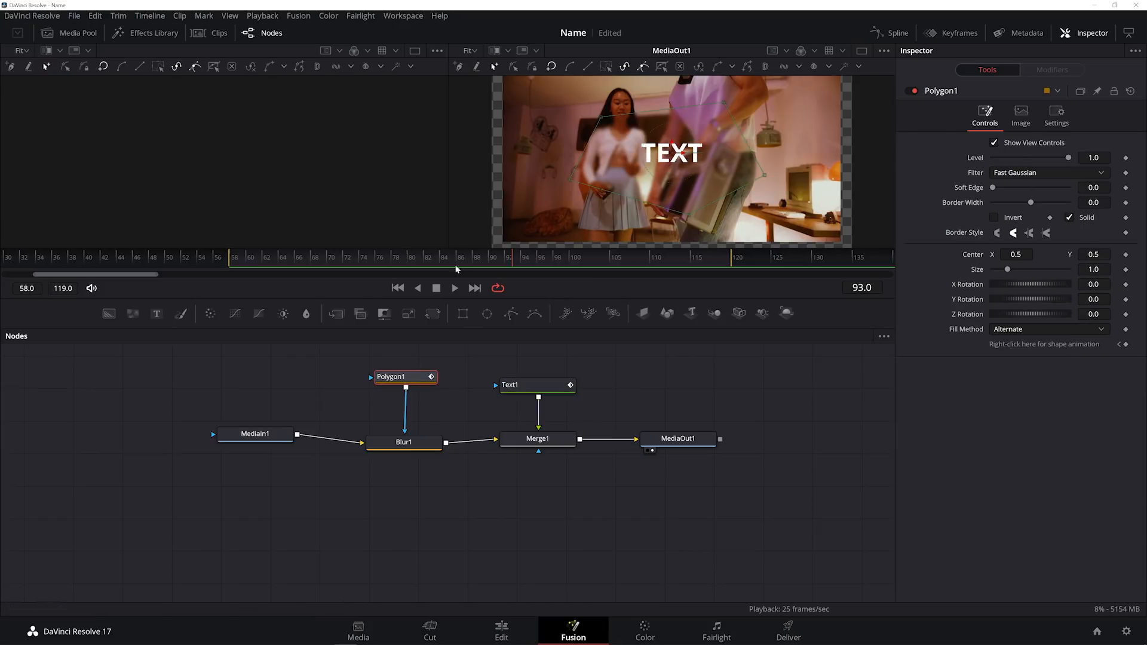
pyautogui.click(560, 259)
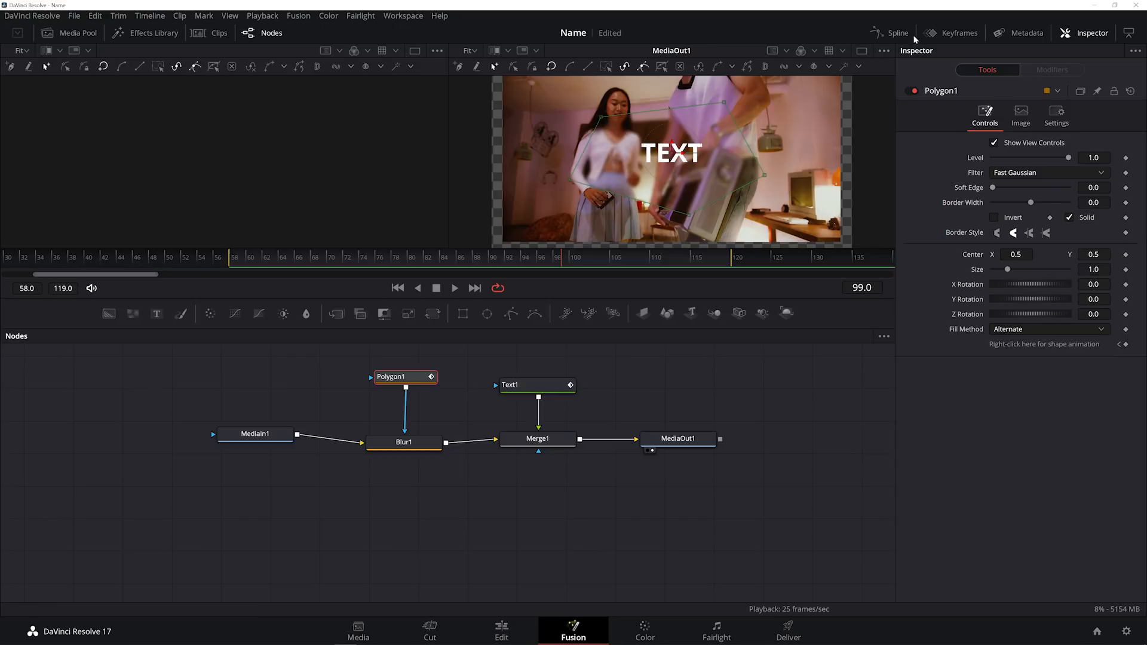
# Open the Spline editor, display the Polygon1 Polyline and Text1 Size curves, and fit them to the graph
pyautogui.click(896, 34)
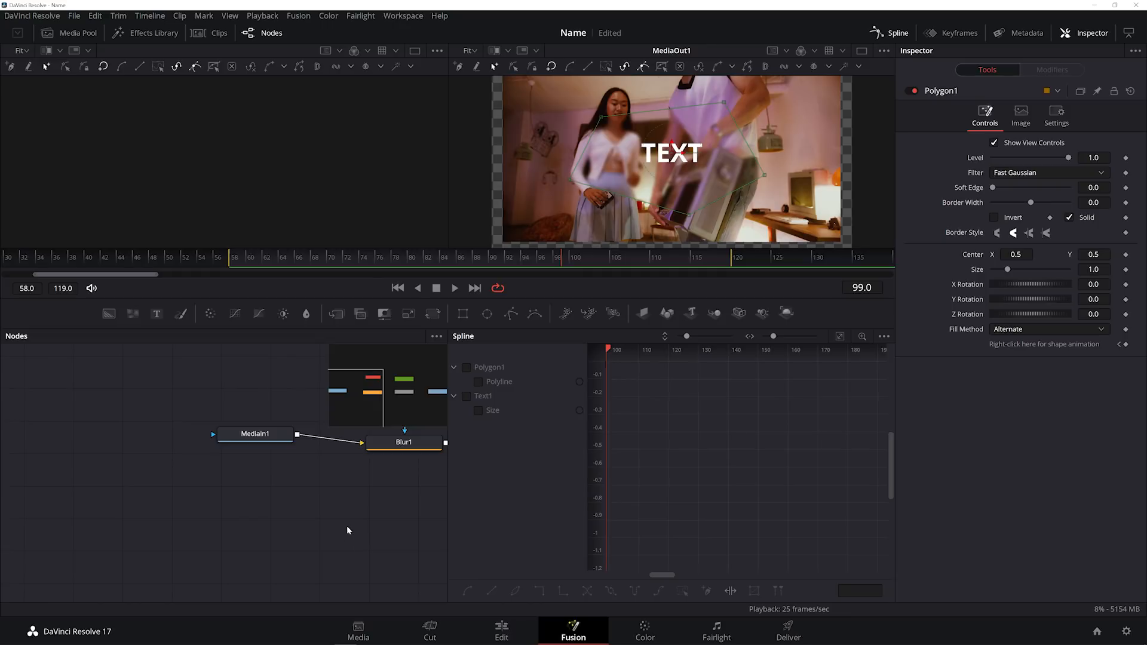
pyautogui.scroll(-3, 345, 511)
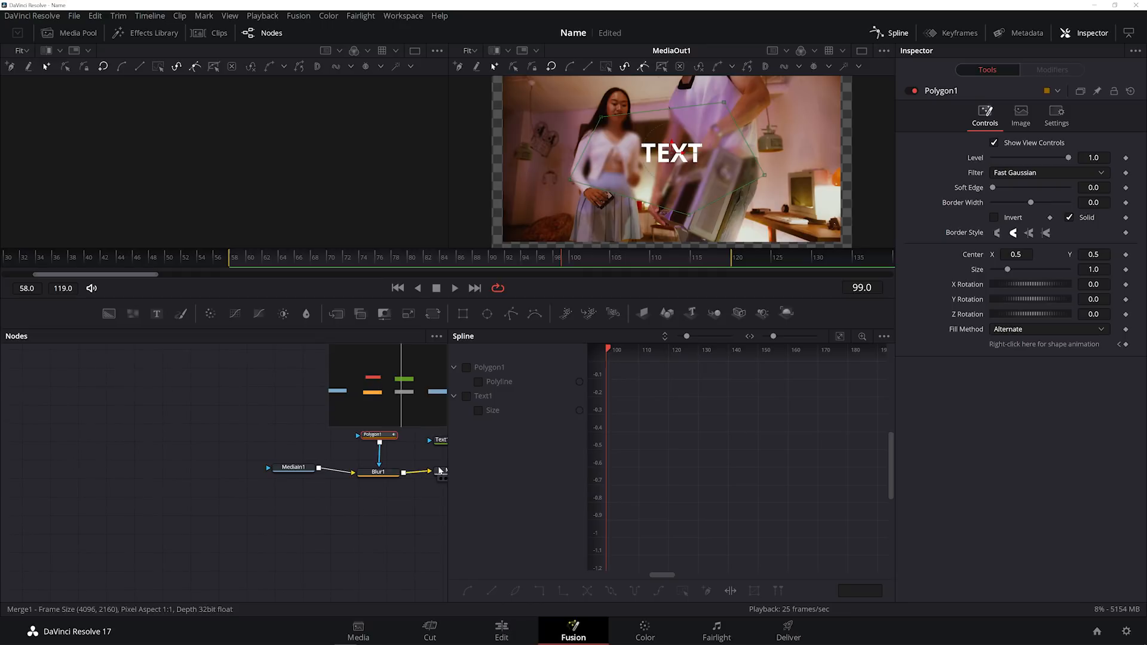
pyautogui.click(440, 439)
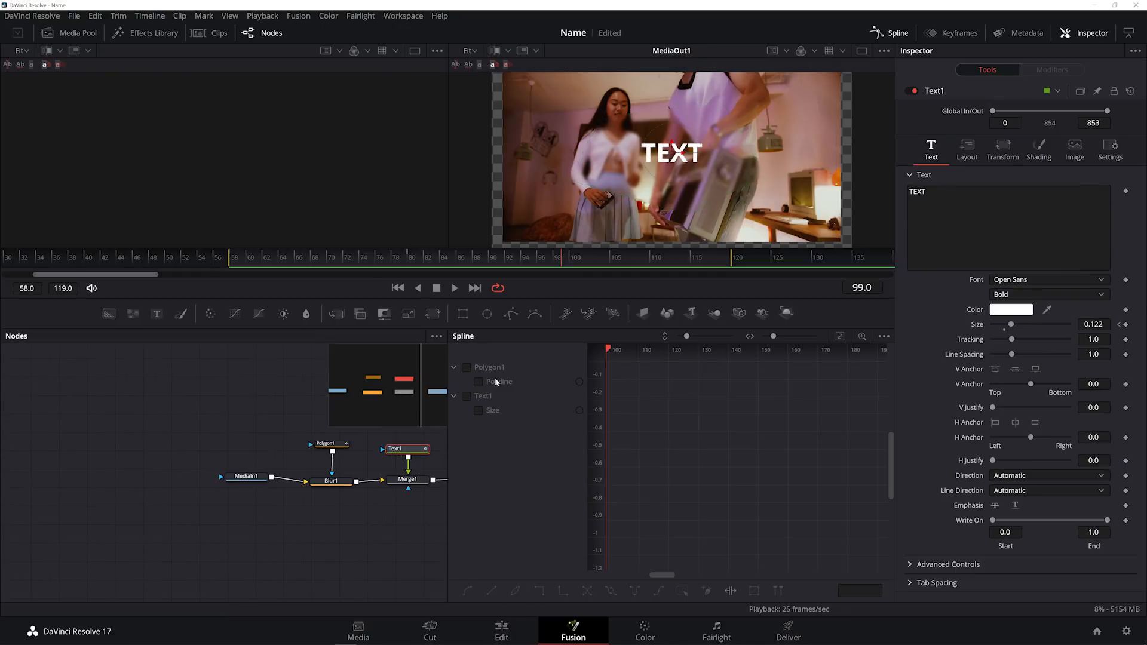
pyautogui.click(479, 382)
pyautogui.click(479, 411)
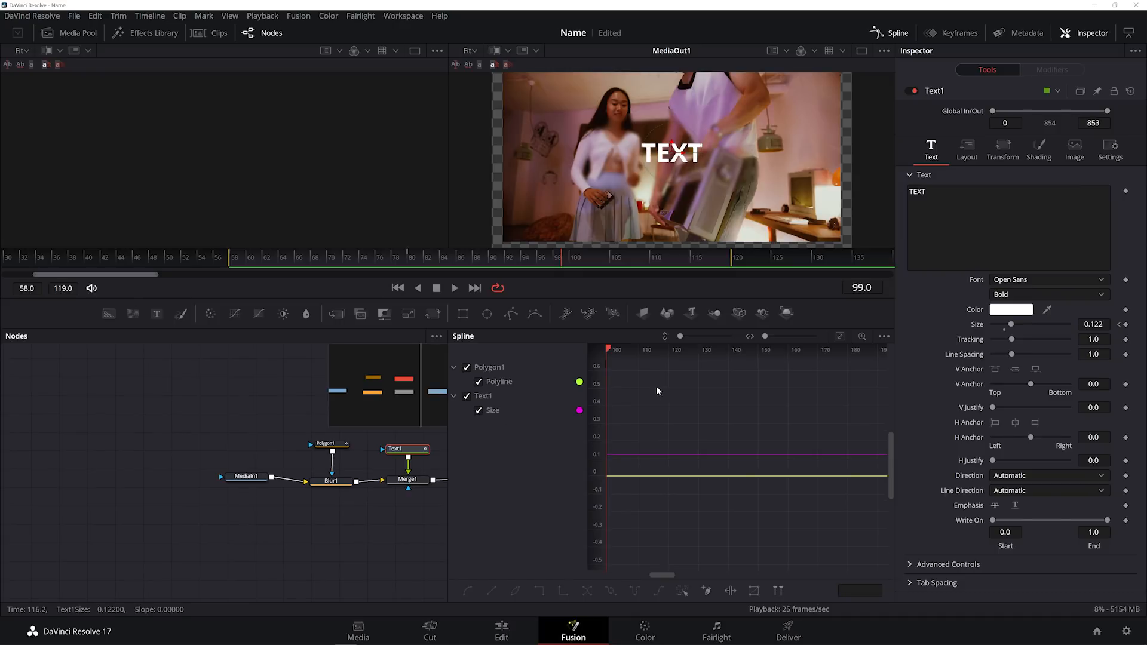
pyautogui.hotkey('ctrl', 'f')
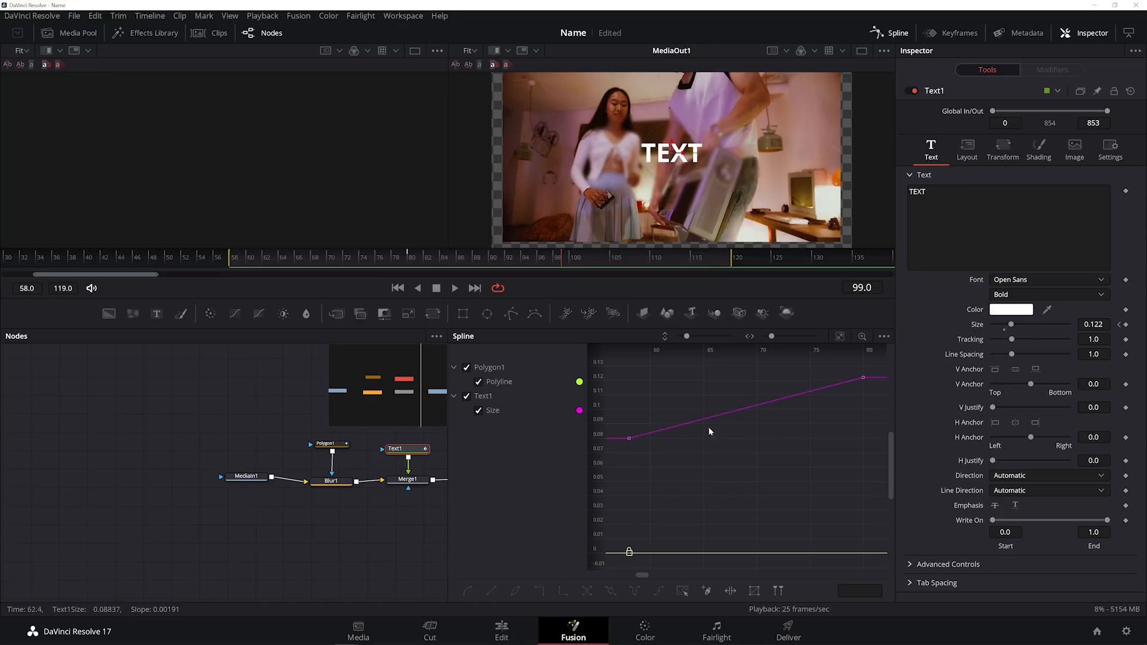
# Bend the Text1 Size curve into an ease using both keyframes' handles, and play the animation back
pyautogui.click(628, 441)
pyautogui.moveTo(705, 418)
pyautogui.mouseDown()
pyautogui.moveTo(722, 476)
pyautogui.moveTo(687, 375)
pyautogui.moveTo(749, 404)
pyautogui.moveTo(780, 469)
pyautogui.moveTo(752, 503)
pyautogui.moveTo(734, 458)
pyautogui.moveTo(709, 440)
pyautogui.mouseUp()
pyautogui.click(862, 378)
pyautogui.moveTo(780, 399); pyautogui.dragTo(647, 389)
pyautogui.click(243, 259)
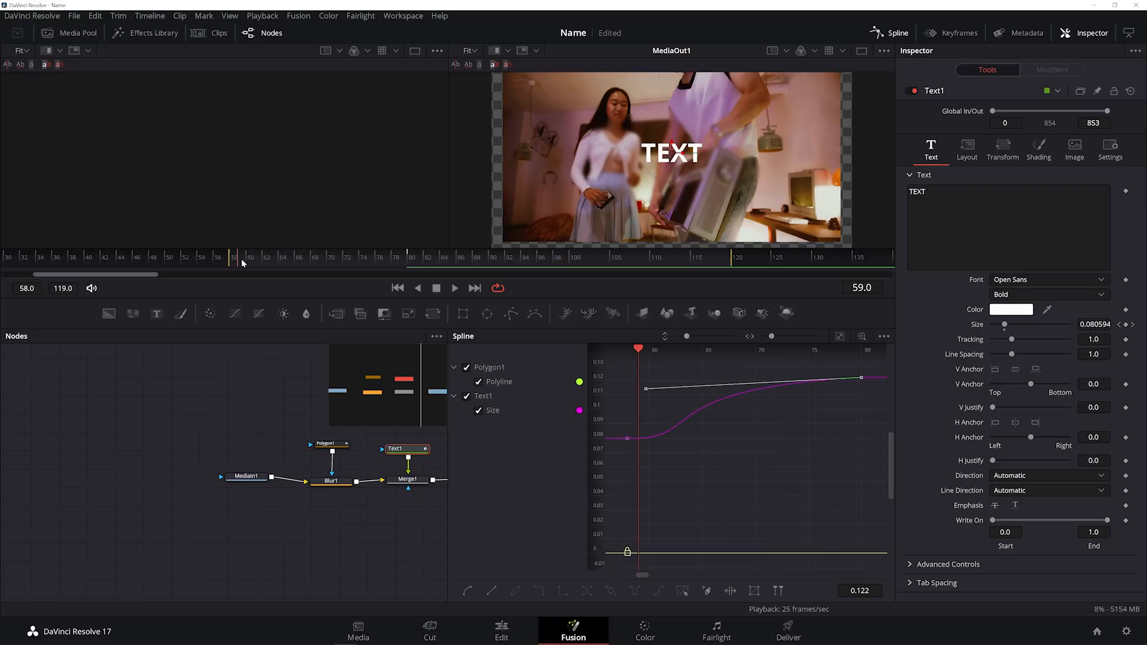
pyautogui.press('space')
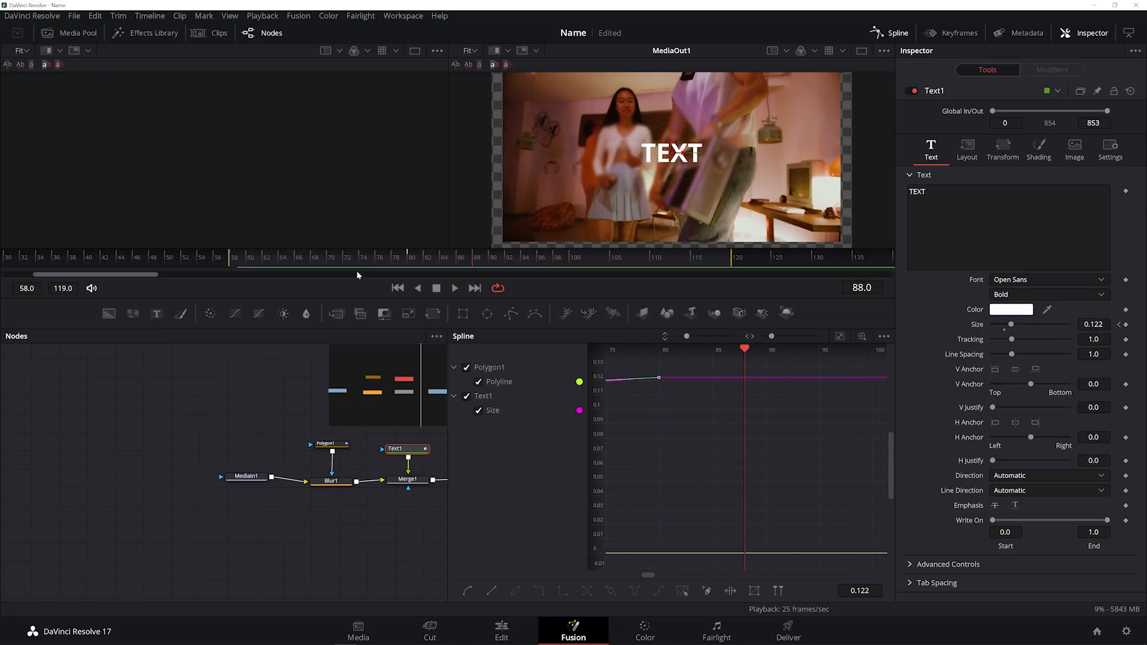
# Refit the curves in the graph and lengthen the first Size keyframe's handle with a slight upward slope
pyautogui.moveTo(678, 350); pyautogui.dragTo(659, 351)
pyautogui.scroll(-2, 755, 428)
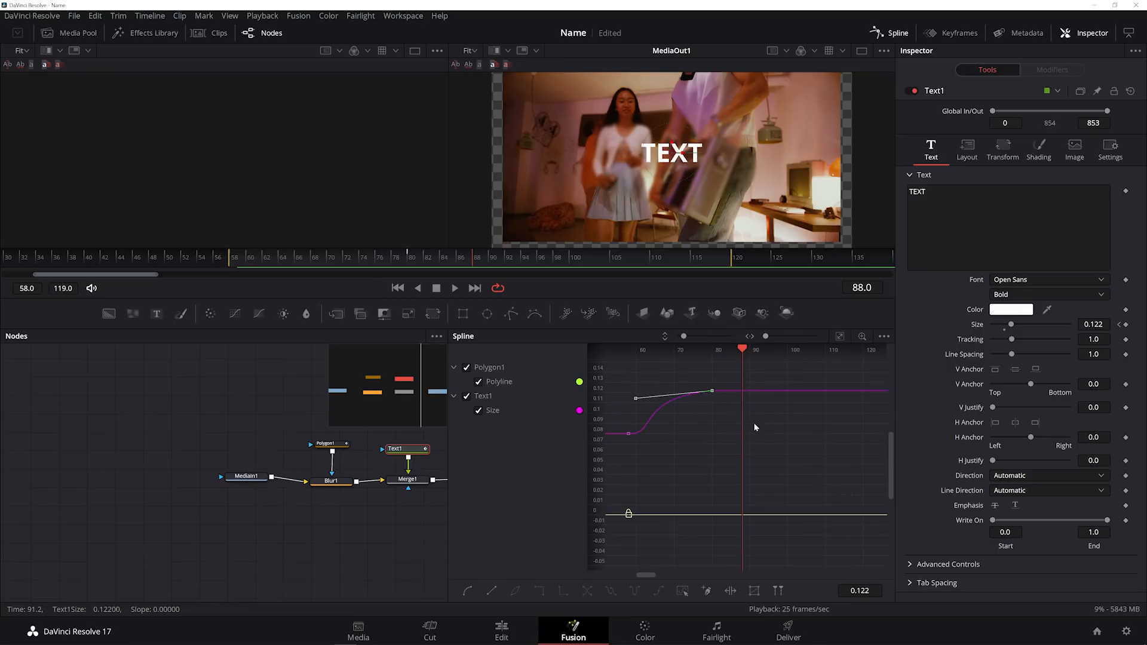
pyautogui.click(840, 337)
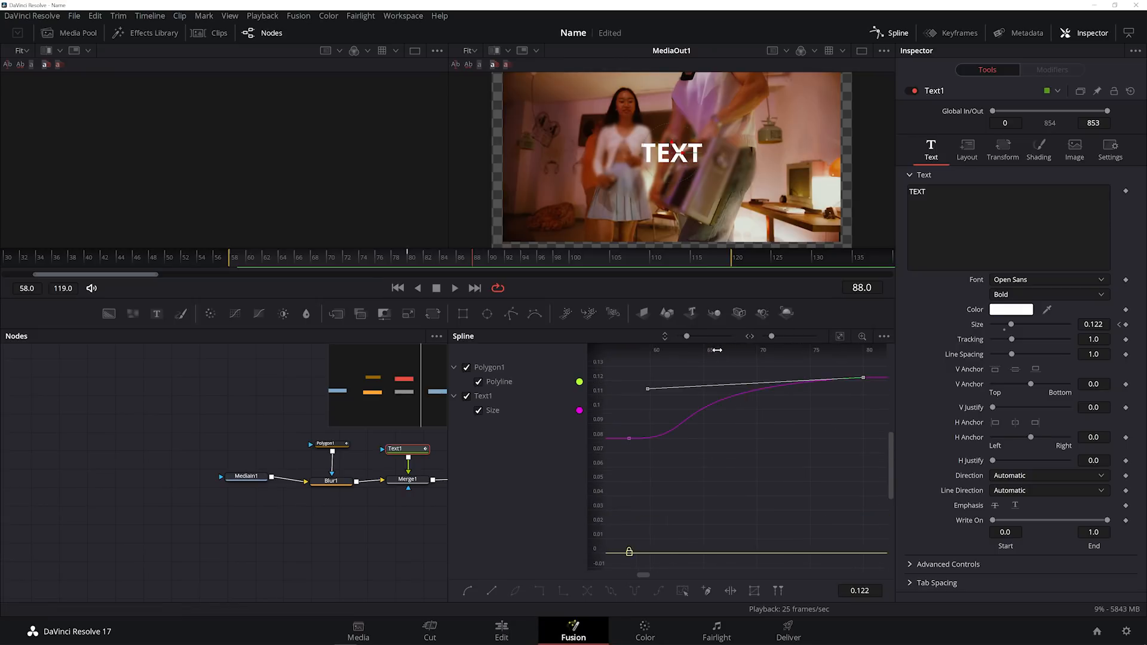
pyautogui.click(628, 440)
pyautogui.moveTo(709, 441); pyautogui.dragTo(730, 431)
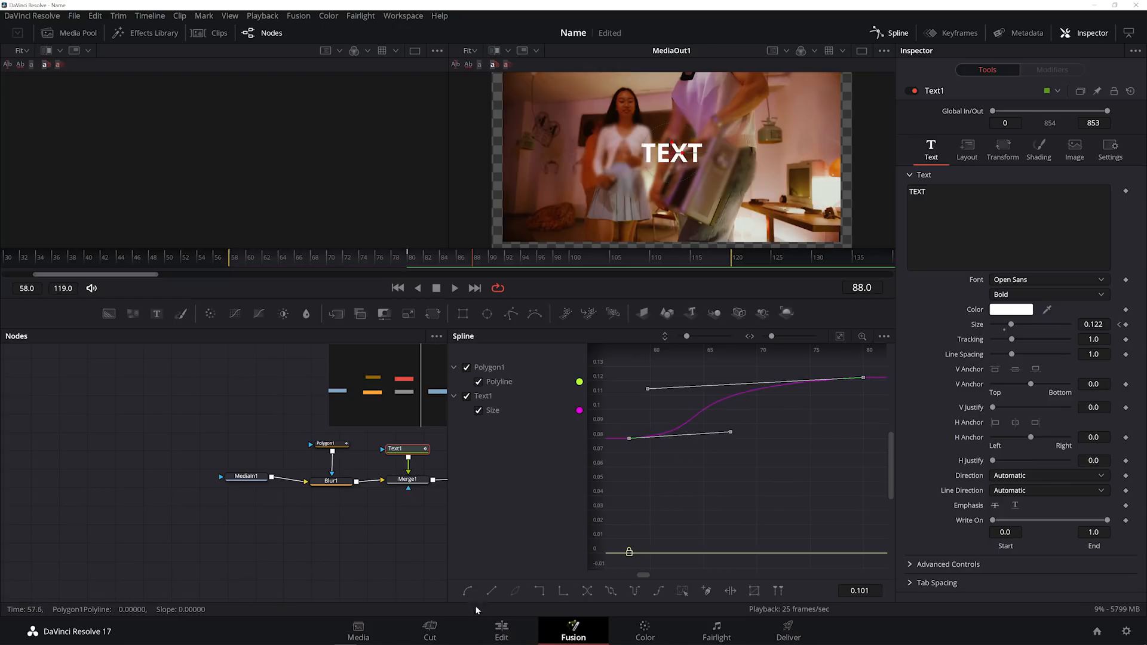
# Apply Set Relative to the Text1 Size curve and smooth its keyframes
pyautogui.click(659, 591)
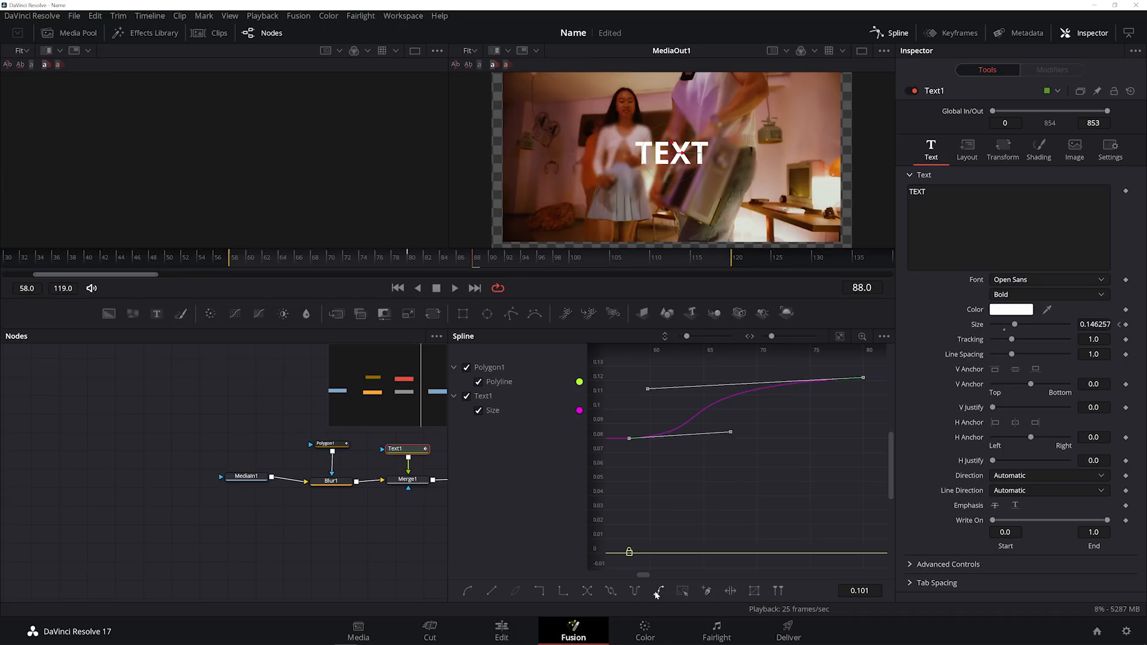
pyautogui.click(469, 591)
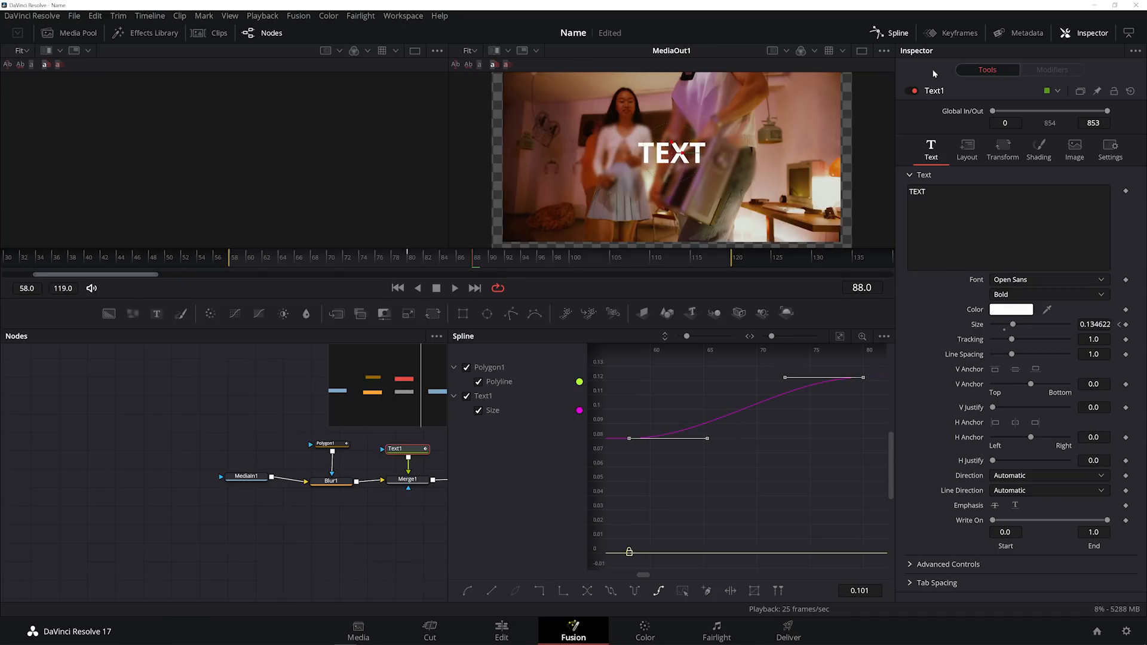
# Replace the Spline editor with the Keyframes editor, select the Text1 track and zoom in on its timeline
pyautogui.click(960, 33)
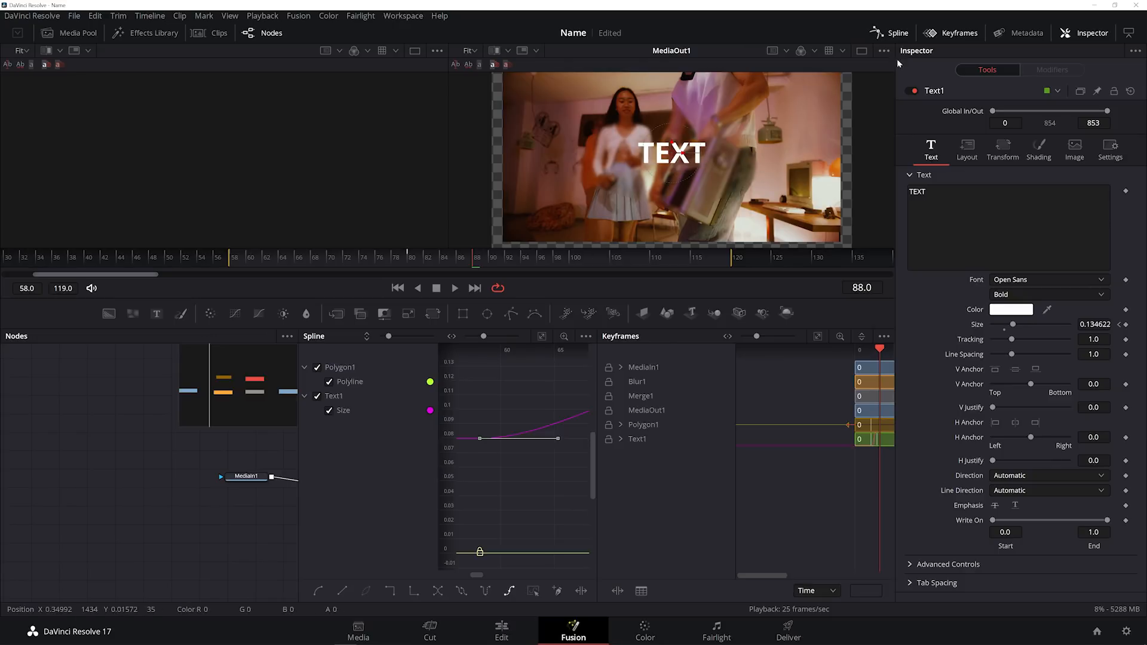
pyautogui.click(887, 36)
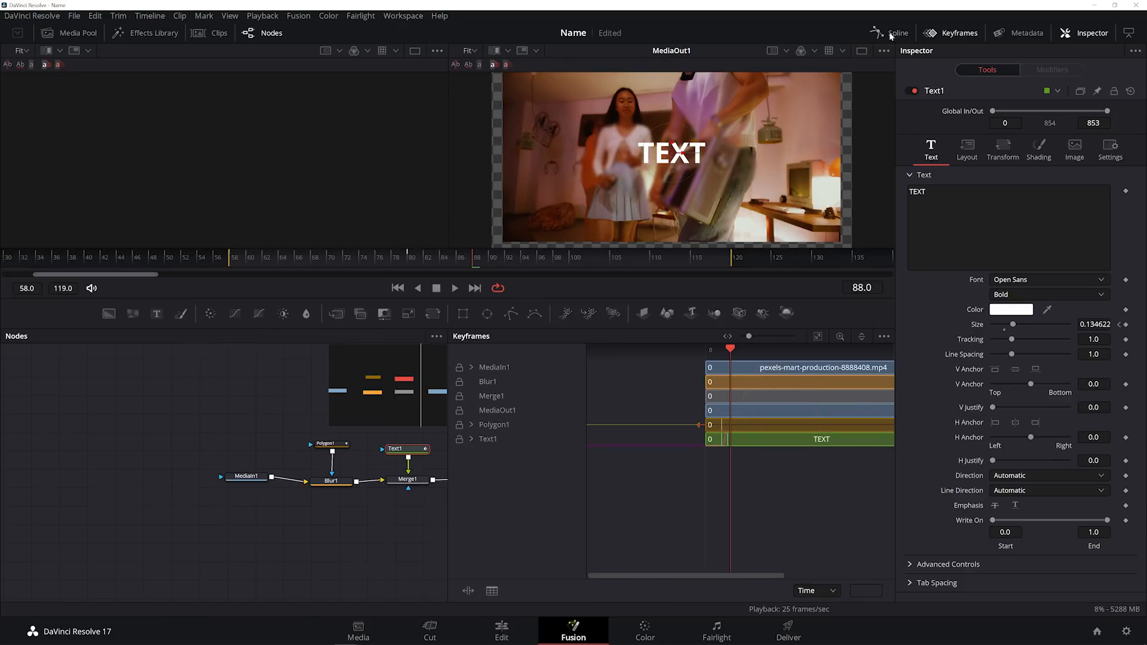
pyautogui.click(749, 439)
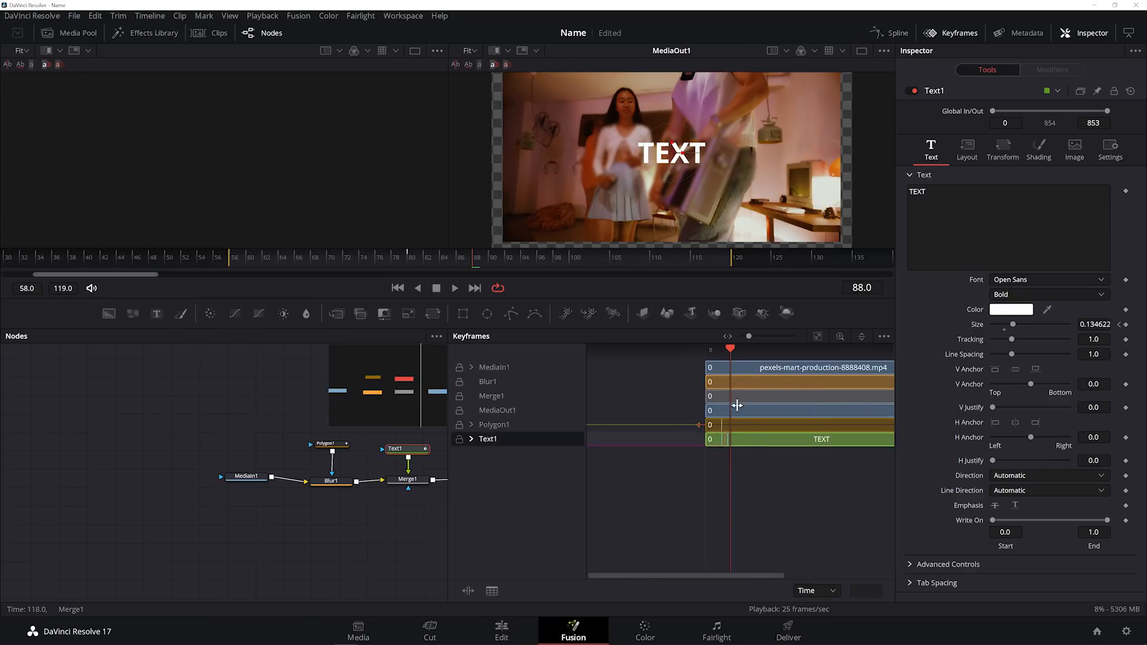
pyautogui.moveTo(749, 336); pyautogui.dragTo(775, 336)
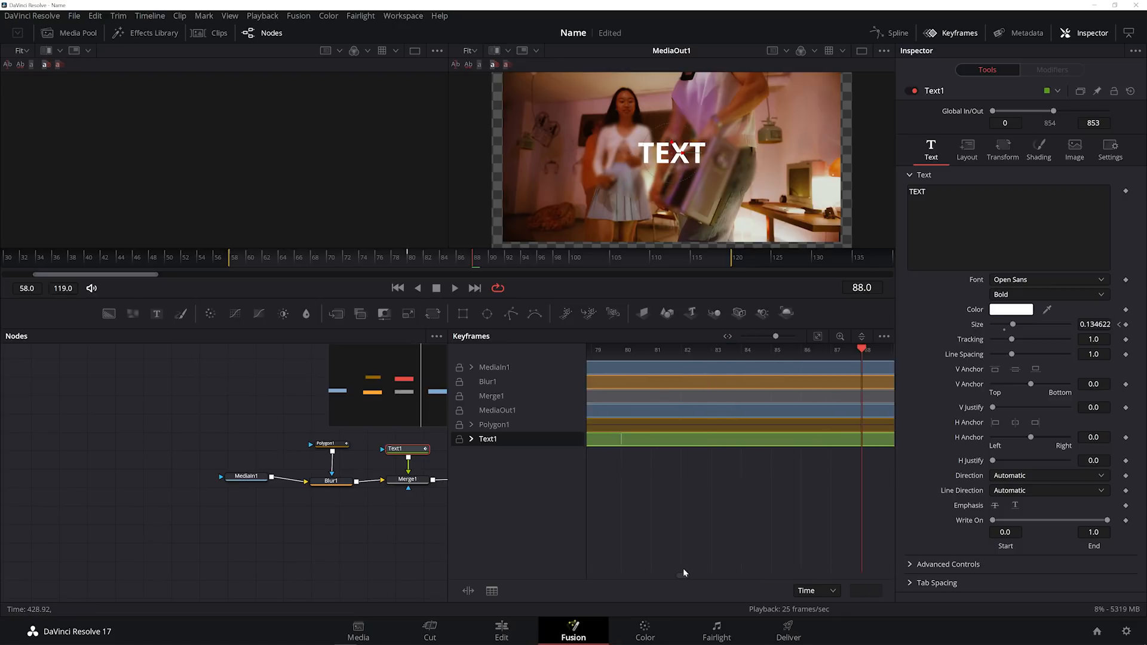
# Move the Text1 size keyframe earlier on the Text1 track in the Keyframes editor
pyautogui.click(836, 440)
pyautogui.moveTo(847, 440); pyautogui.dragTo(734, 457)
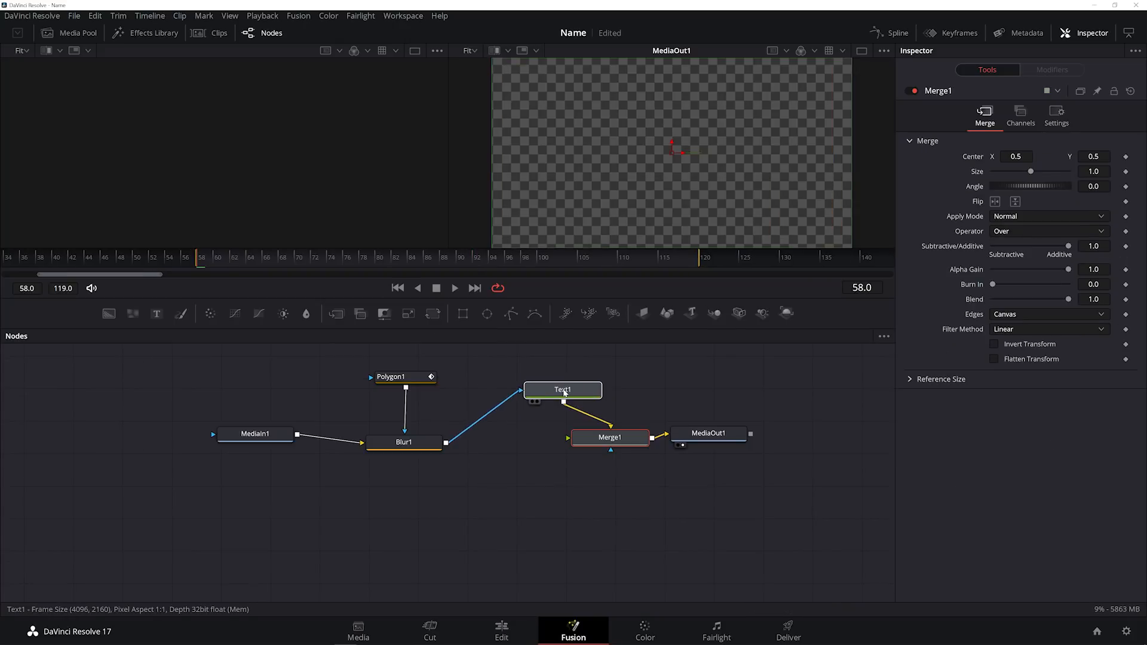
# Rearrange Text1 and Merge1, connect Blur1 to Merge1's background input, and rewire Text1 from above into Merge1
pyautogui.moveTo(551, 387); pyautogui.dragTo(607, 386)
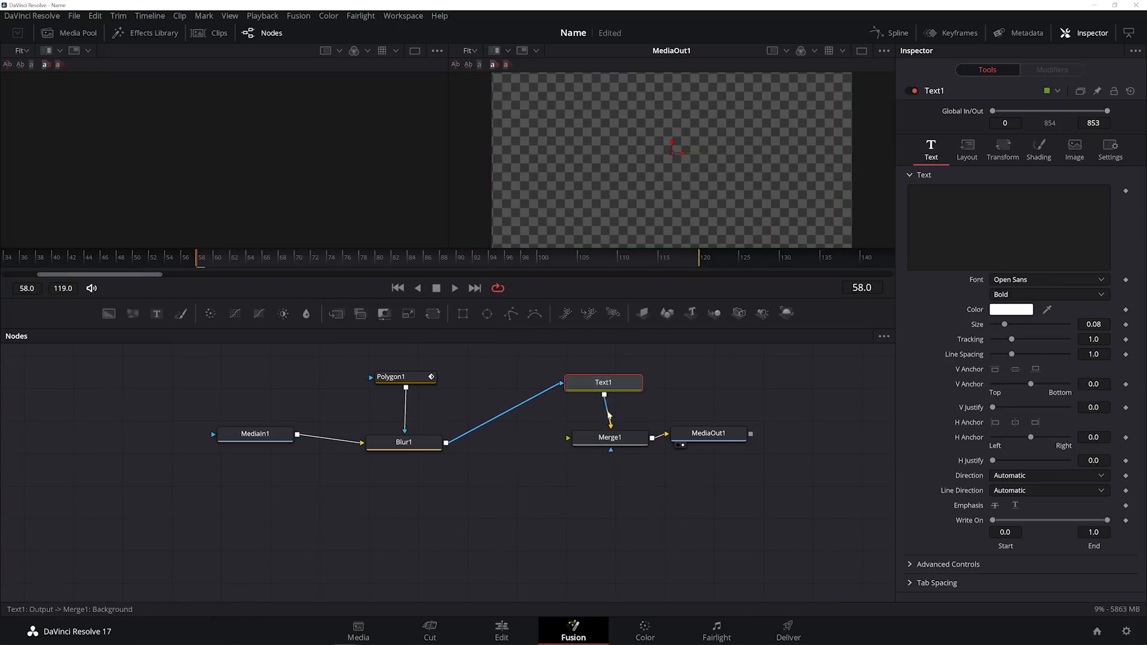
pyautogui.moveTo(608, 442); pyautogui.dragTo(536, 444)
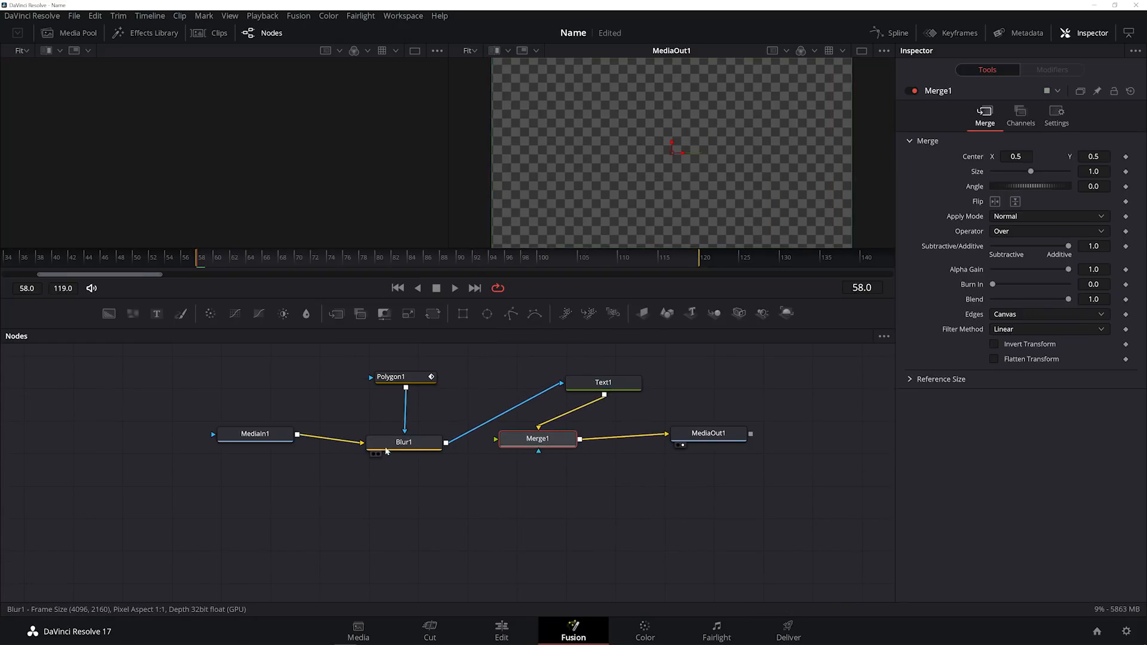
pyautogui.moveTo(445, 443); pyautogui.dragTo(537, 437)
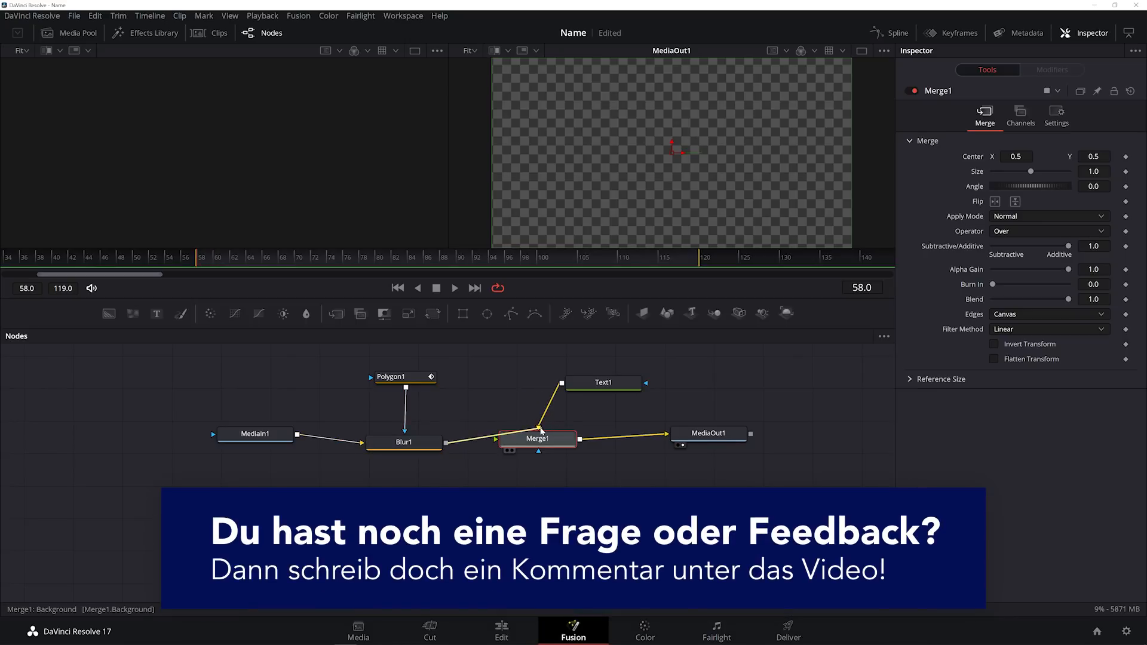
pyautogui.moveTo(602, 379); pyautogui.dragTo(538, 384)
pyautogui.moveTo(539, 428); pyautogui.dragTo(547, 388)
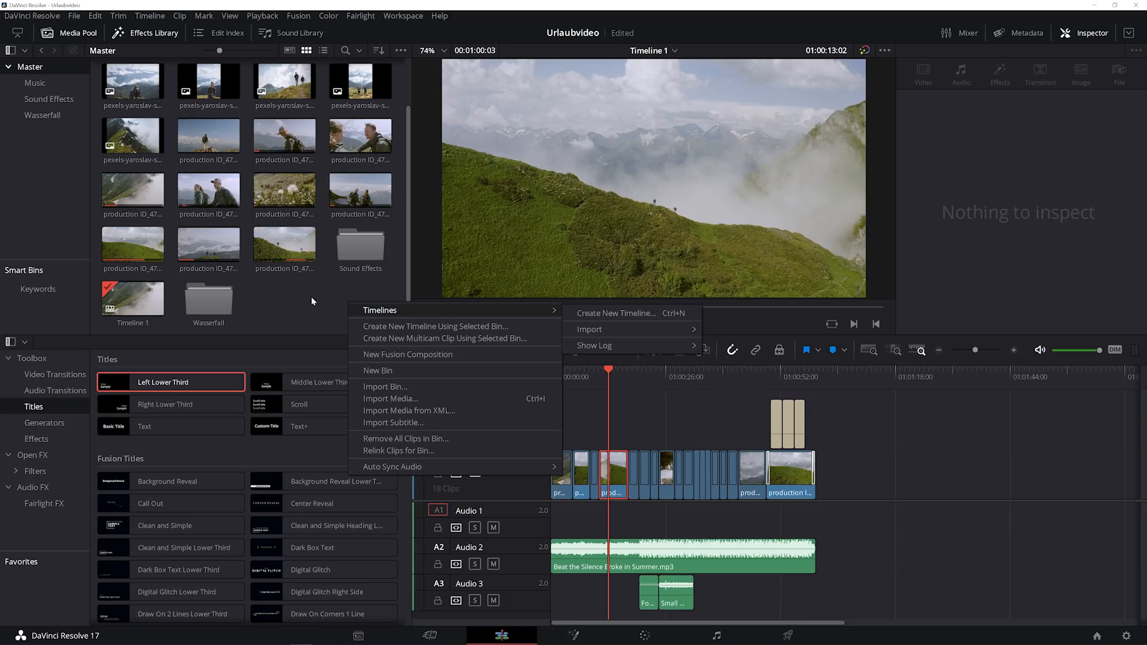
# In the Urlaubvideo project, select the grassy hillside clip under the playhead on Video 1 and open it in Fusion
pyautogui.click(313, 302)
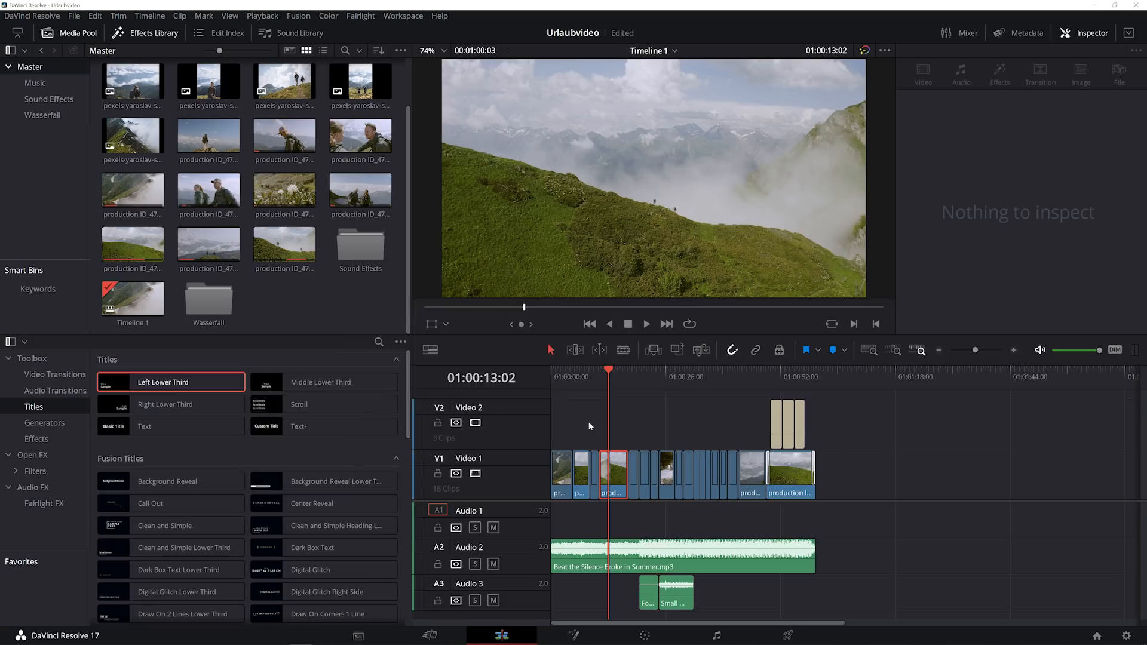
pyautogui.rightClick(599, 418)
pyautogui.click(613, 469)
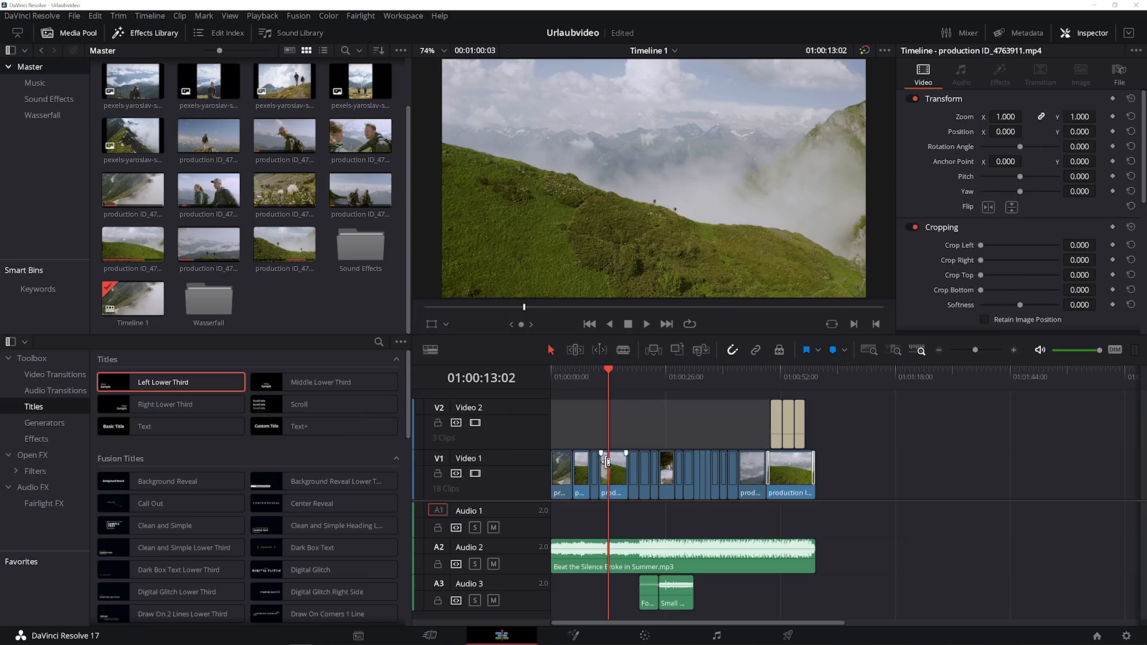
pyautogui.click(579, 636)
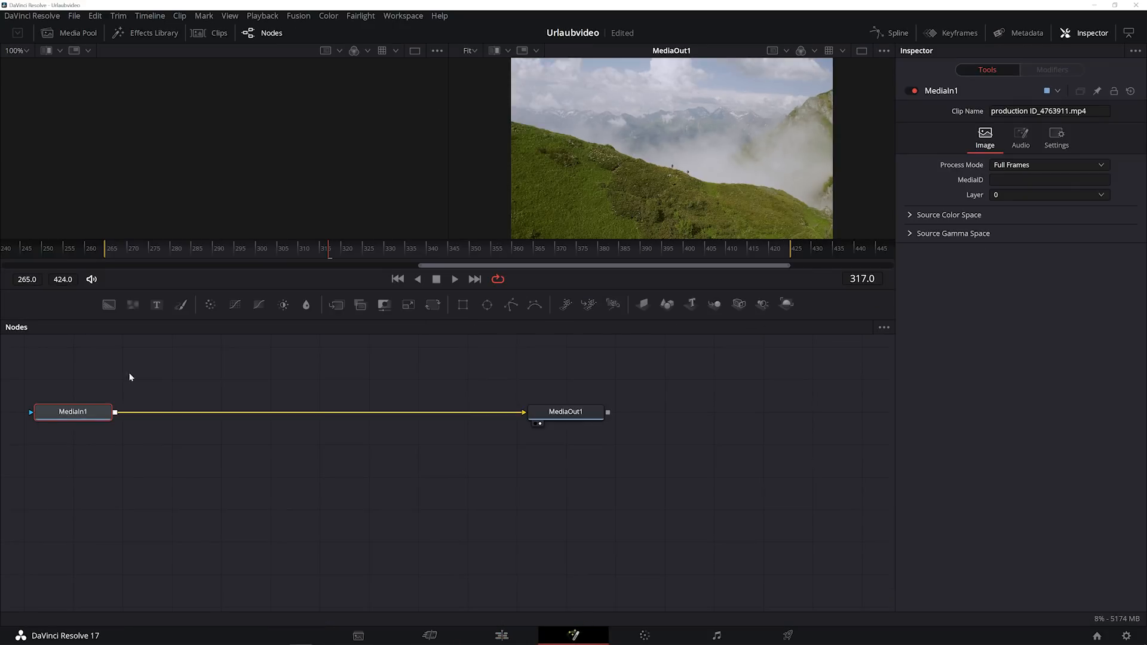
# Add a Text node above the main flow and merge it between MediaIn1 and MediaOut1
pyautogui.click(157, 305)
pyautogui.moveTo(78, 448); pyautogui.dragTo(287, 381)
pyautogui.moveTo(171, 444); pyautogui.dragTo(274, 422)
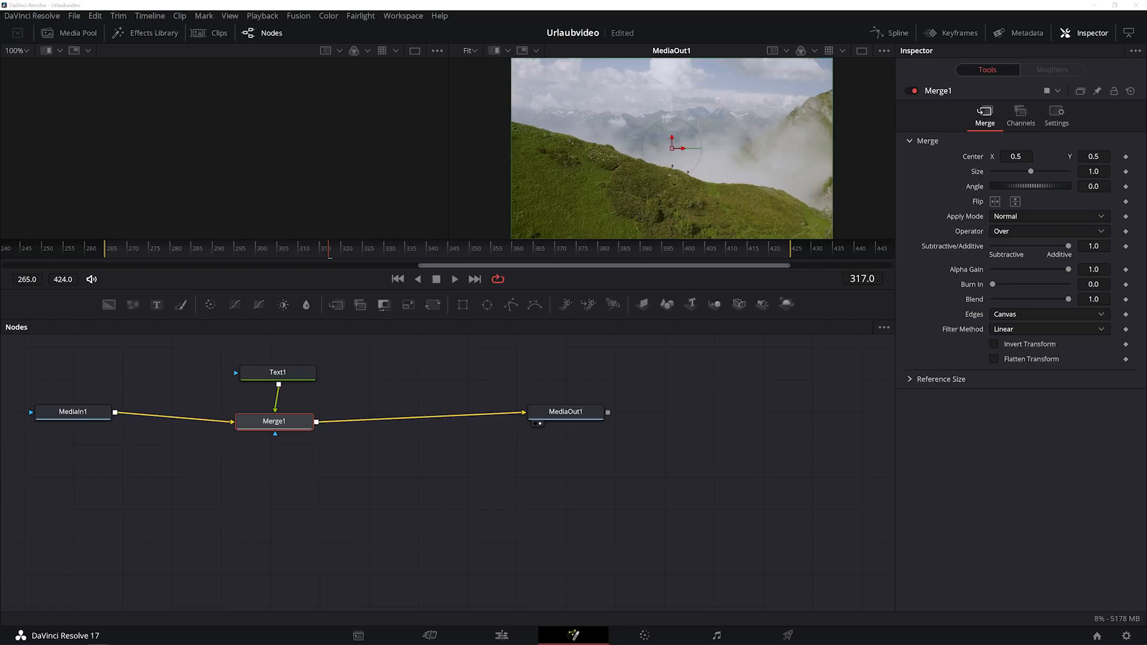
# Enter "UNSERE REISE AUF DEN" as the text of Text1
pyautogui.click(277, 372)
pyautogui.click(1008, 227)
pyautogui.write('UNSERE ')
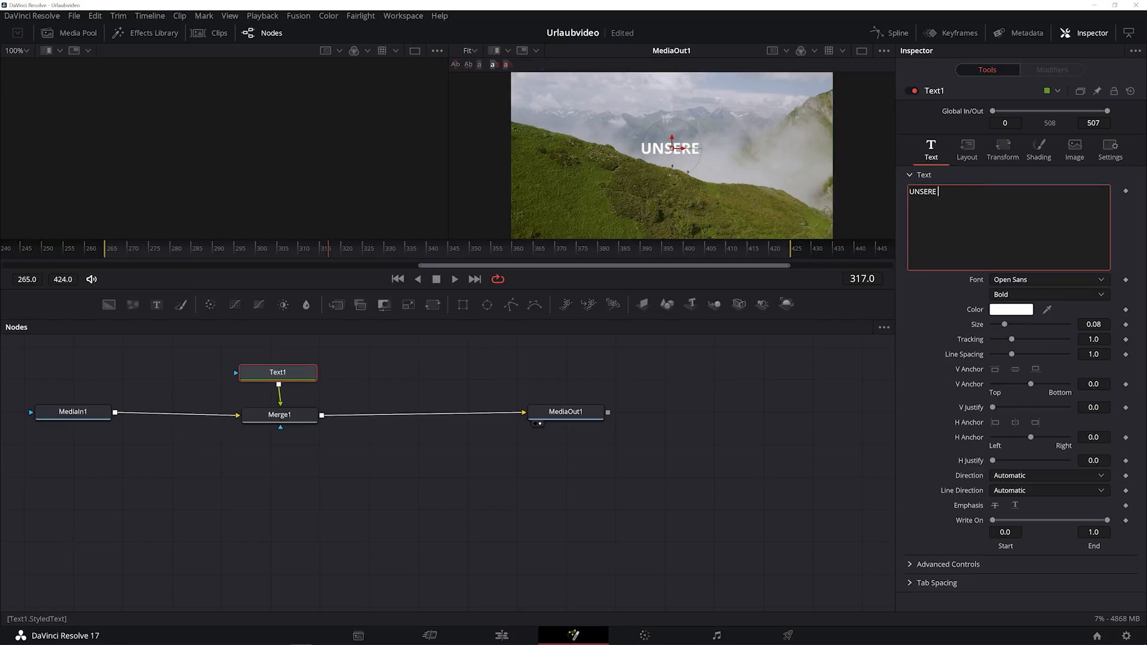
pyautogui.write('REISE AUF DEN')
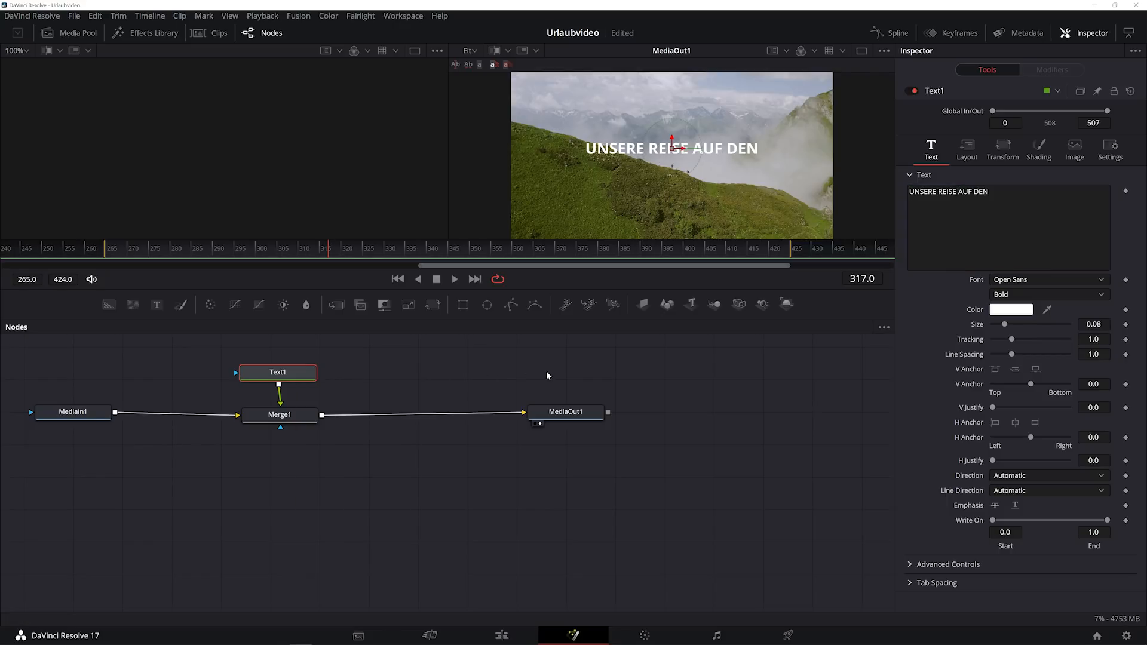
# Add a second Text node merged with Text1, enter "MONT BLEU" and enlarge its text size
pyautogui.click(157, 305)
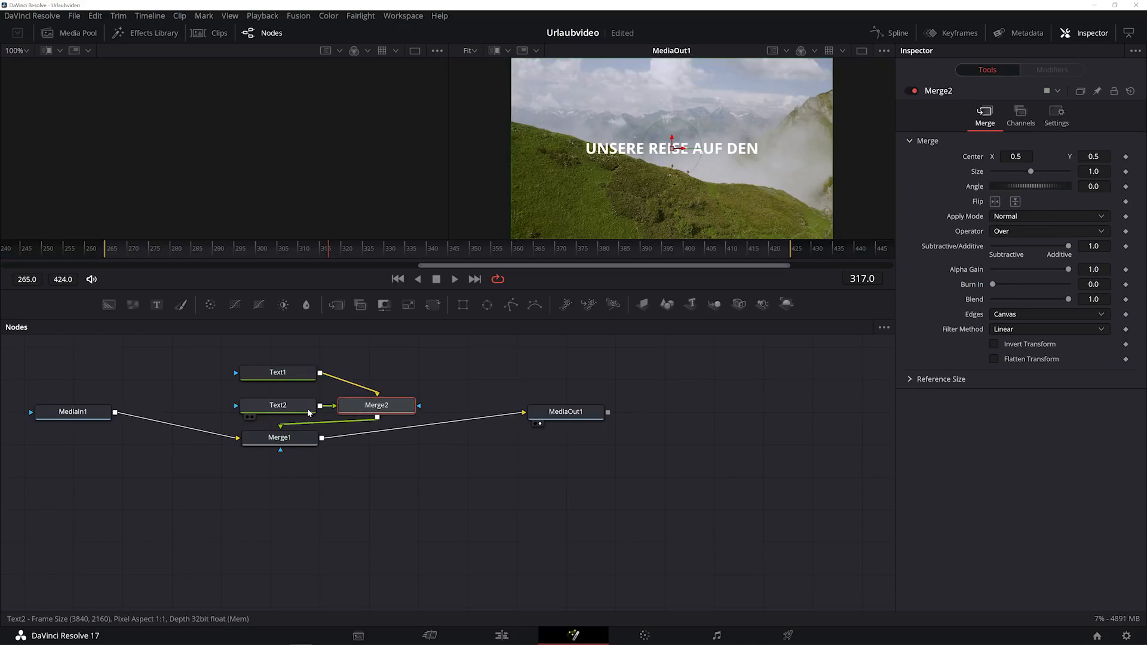
pyautogui.moveTo(286, 408)
pyautogui.mouseDown()
pyautogui.moveTo(250, 400)
pyautogui.moveTo(267, 405)
pyautogui.mouseUp()
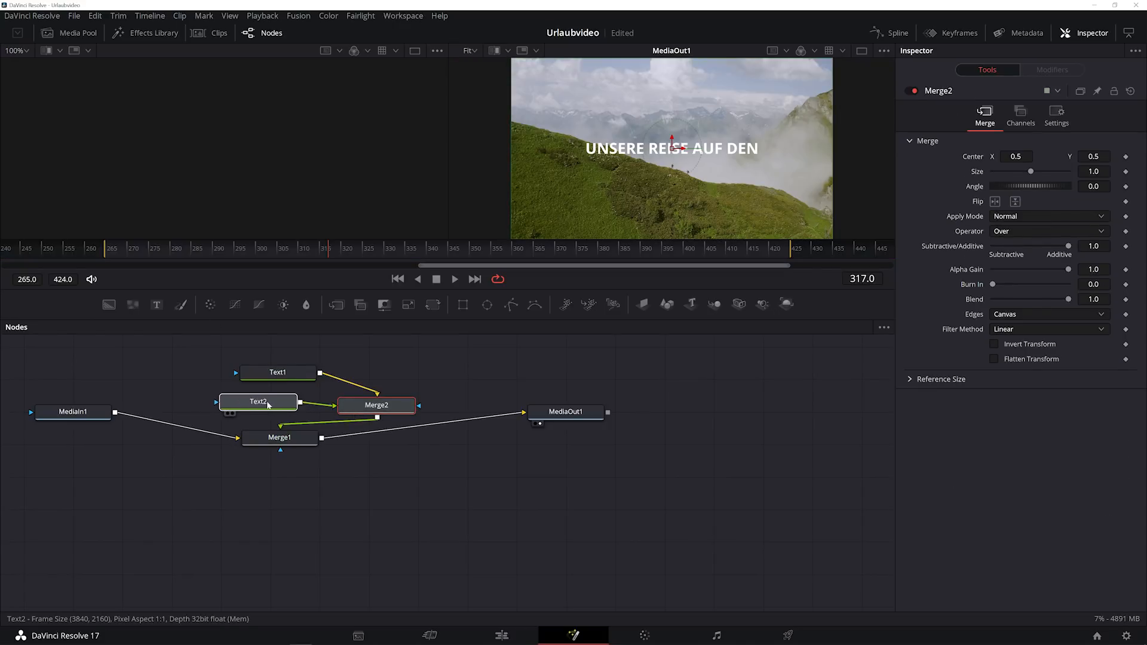
pyautogui.click(911, 192)
pyautogui.write('MONT BLEU')
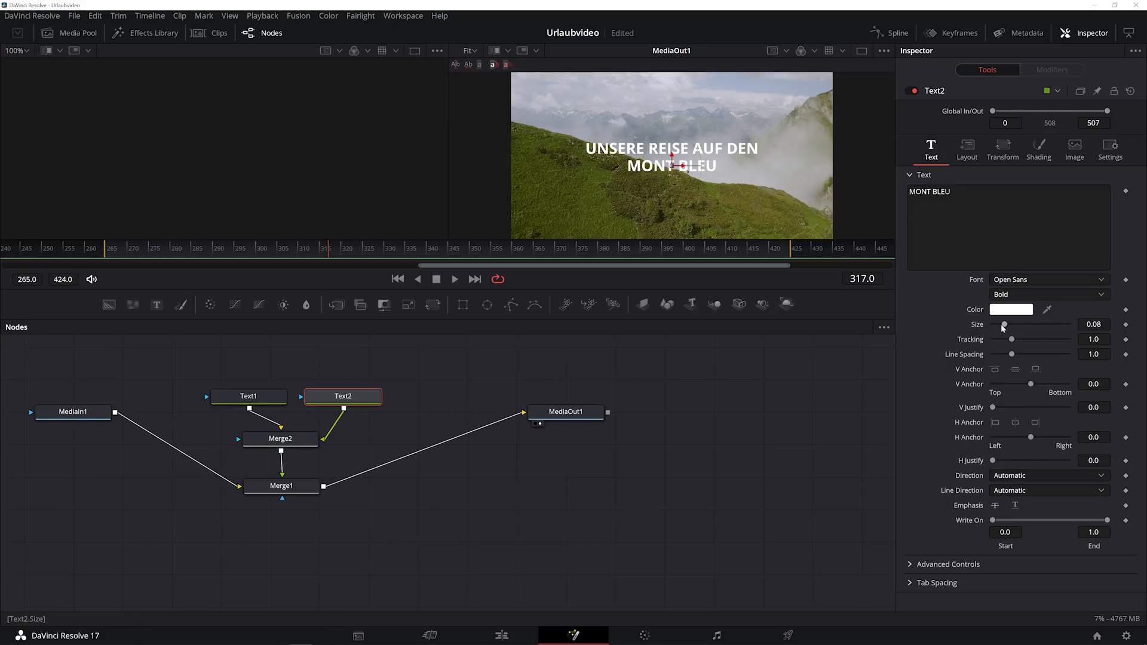
pyautogui.moveTo(1004, 325); pyautogui.dragTo(1016, 327)
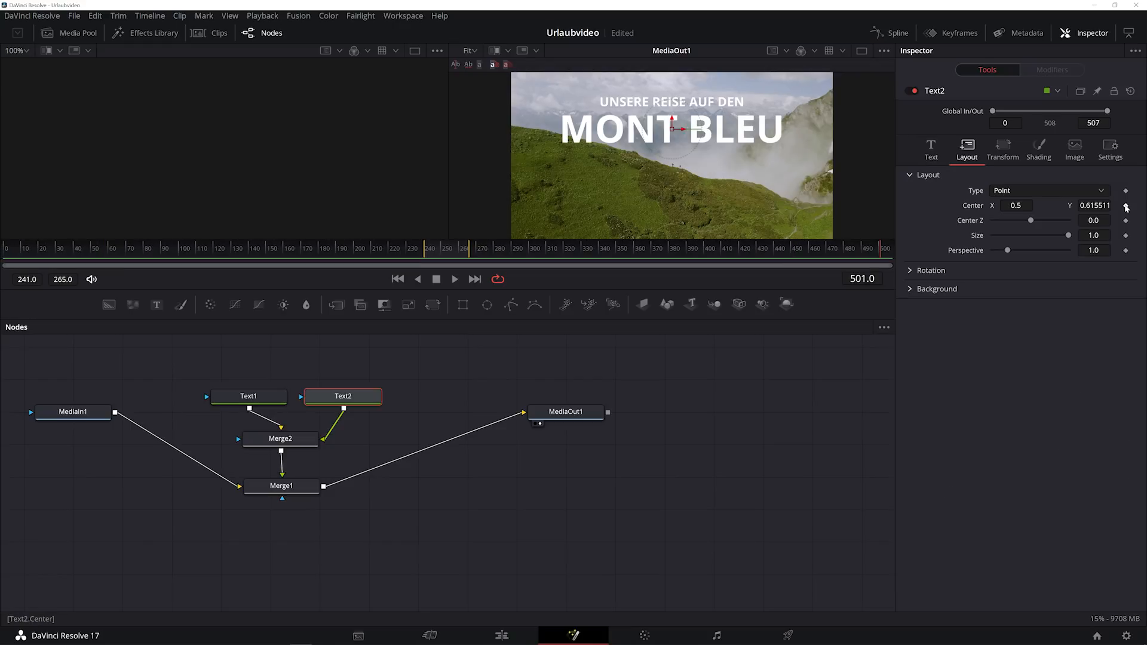
# Keyframe the layout Center of both Text2 and Text1 at frame 507, and move the playhead back toward the clip's start
pyautogui.moveTo(879, 249); pyautogui.dragTo(896, 251)
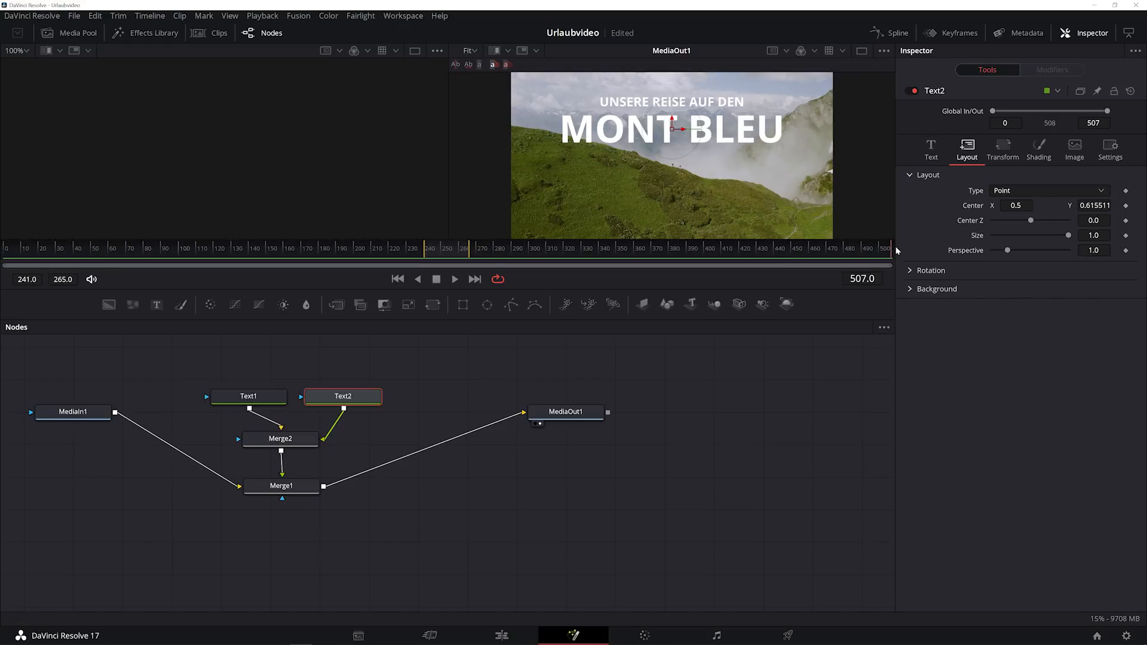
pyautogui.click(1126, 206)
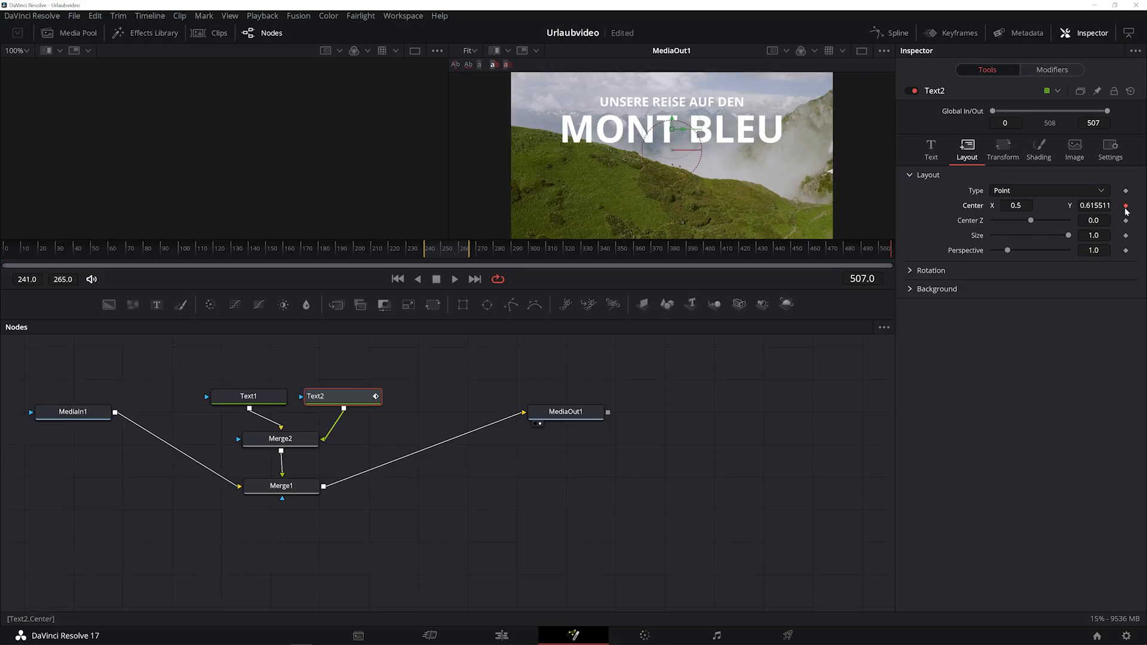
pyautogui.click(248, 397)
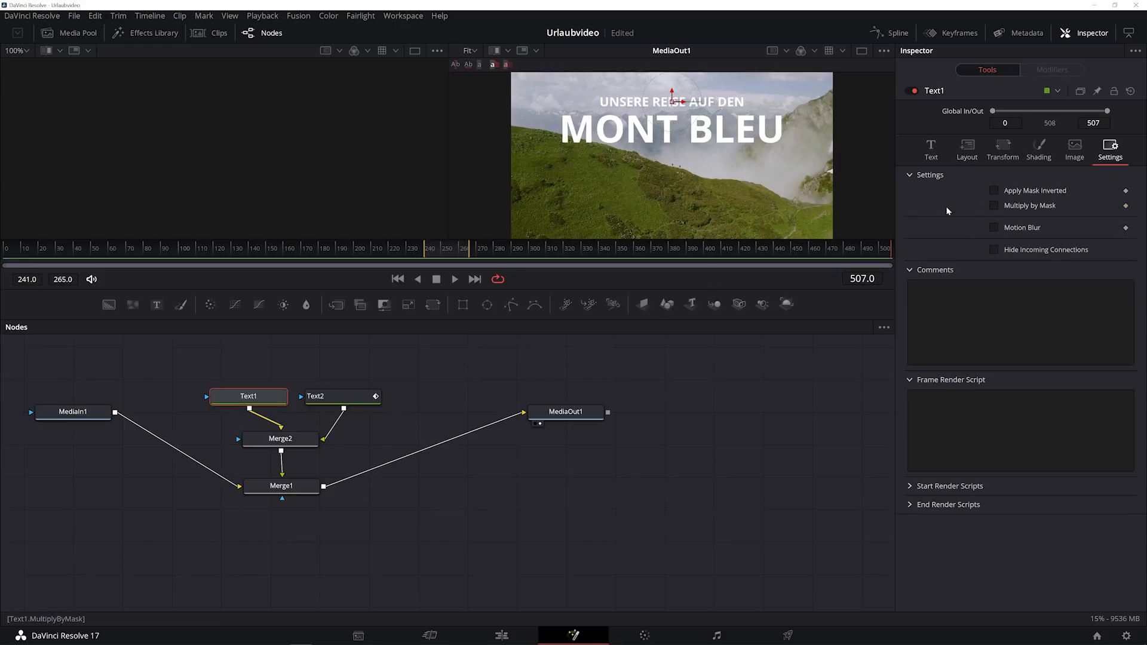
pyautogui.click(966, 149)
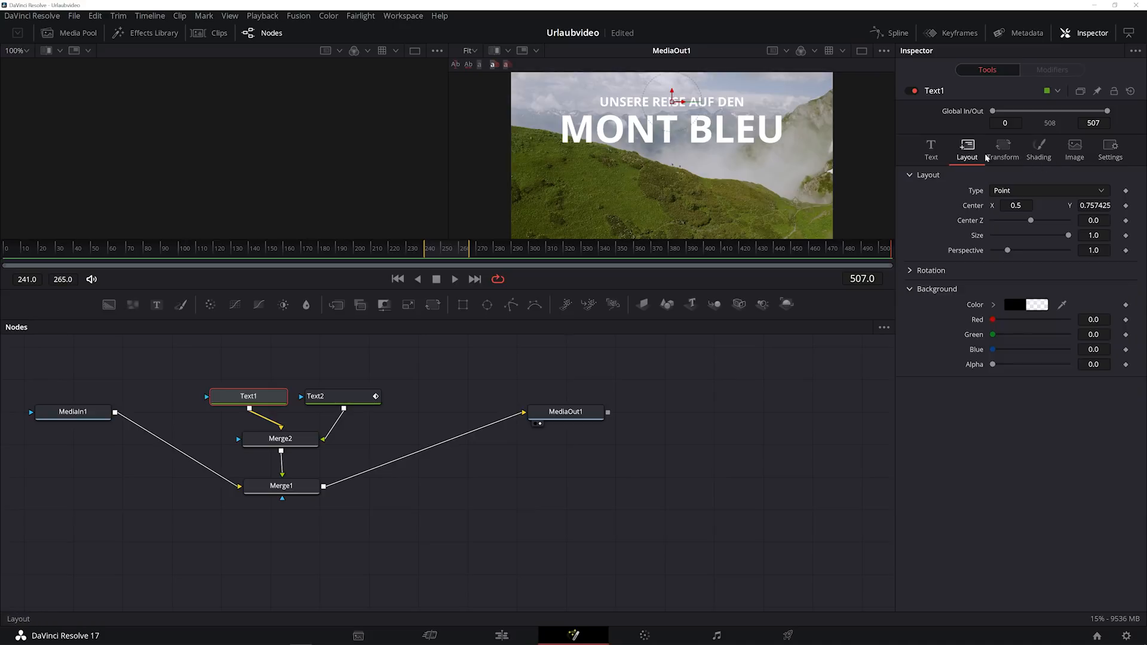
pyautogui.click(1125, 205)
pyautogui.moveTo(794, 257); pyautogui.dragTo(88, 258)
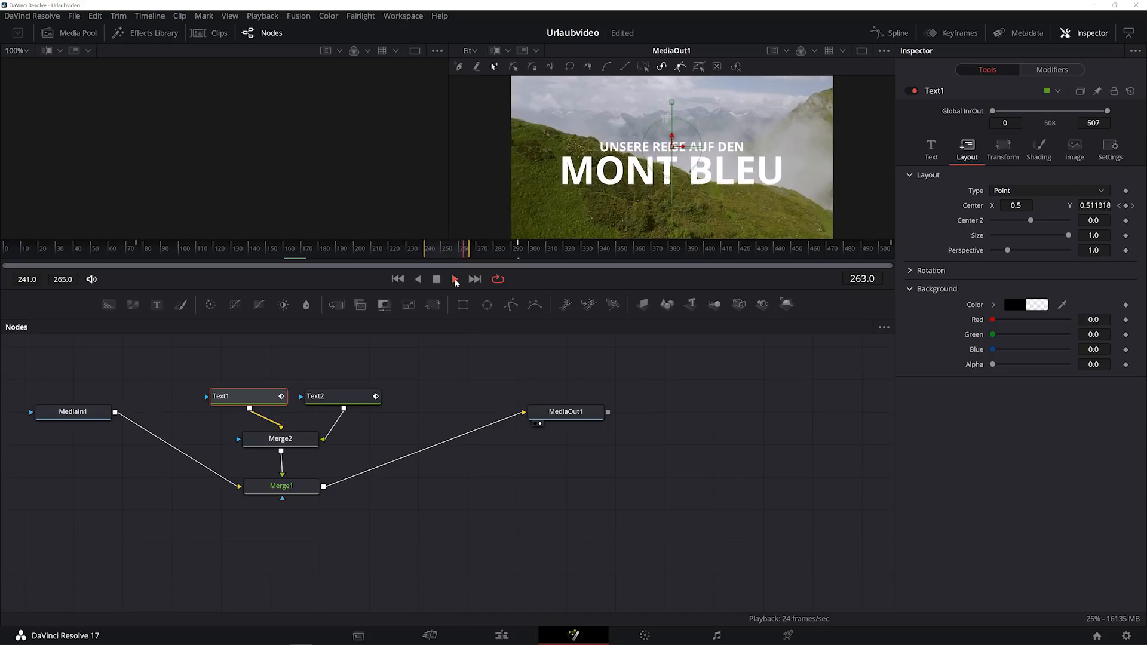
# Play back the text movement and extend the render range to the whole clip, frames 0 to 507
pyautogui.click(455, 279)
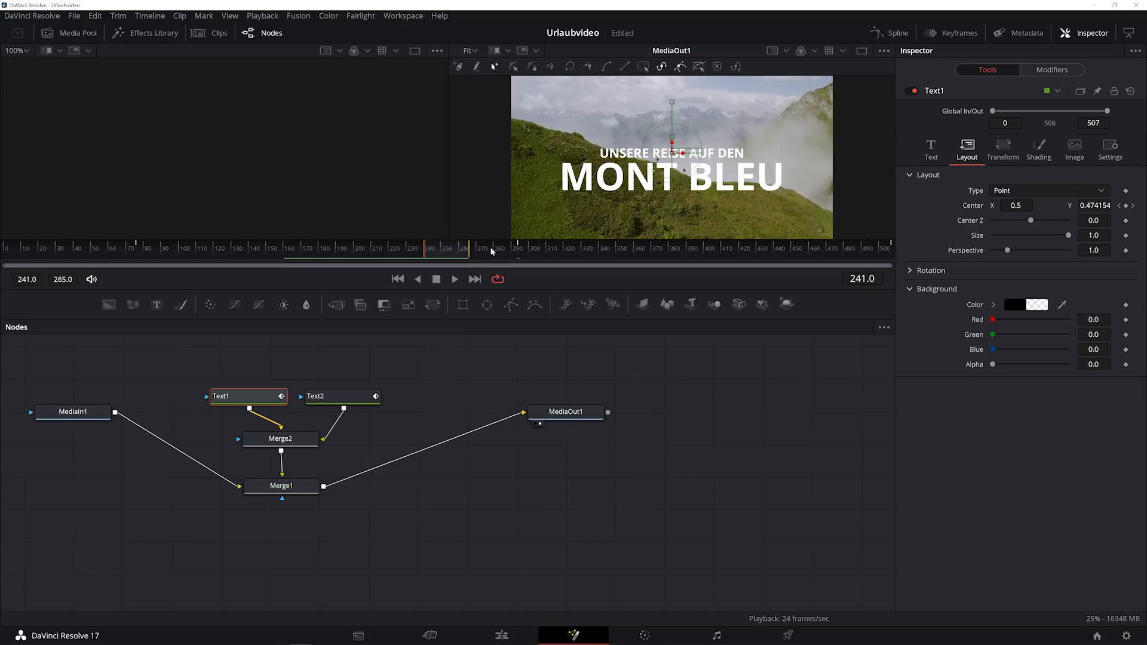
pyautogui.click(455, 279)
pyautogui.click(454, 279)
pyautogui.moveTo(469, 254); pyautogui.dragTo(890, 255)
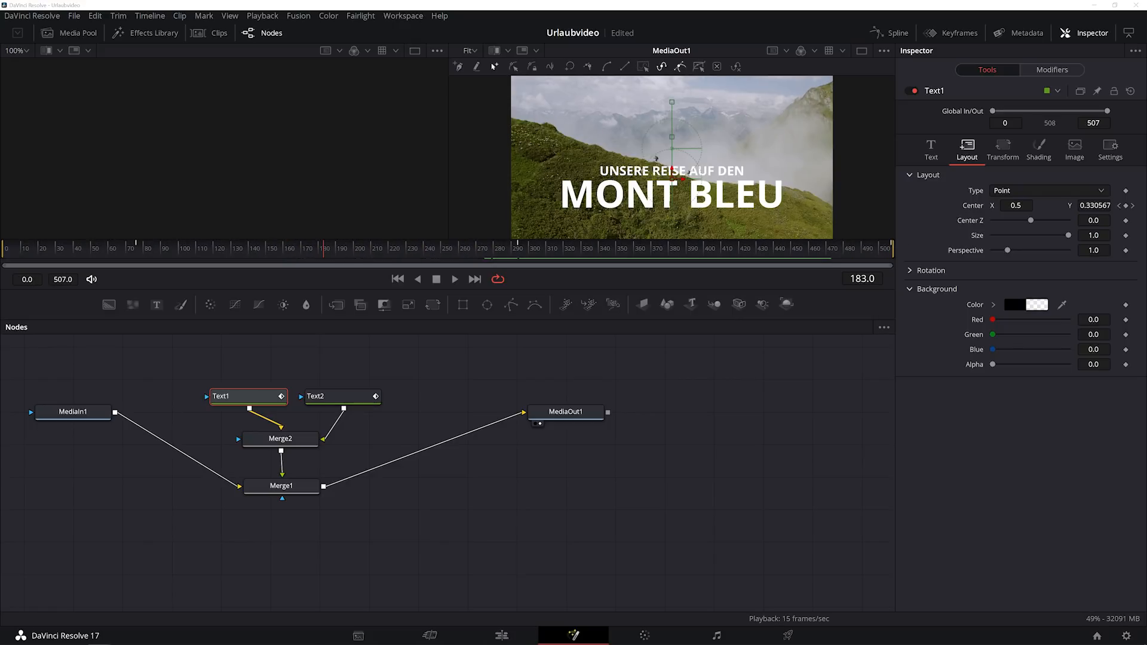
# With the Keyframes editor open, set Text2's shading opacity to 0 at frame 75, keyframe it and move the playhead forward
pyautogui.click(944, 34)
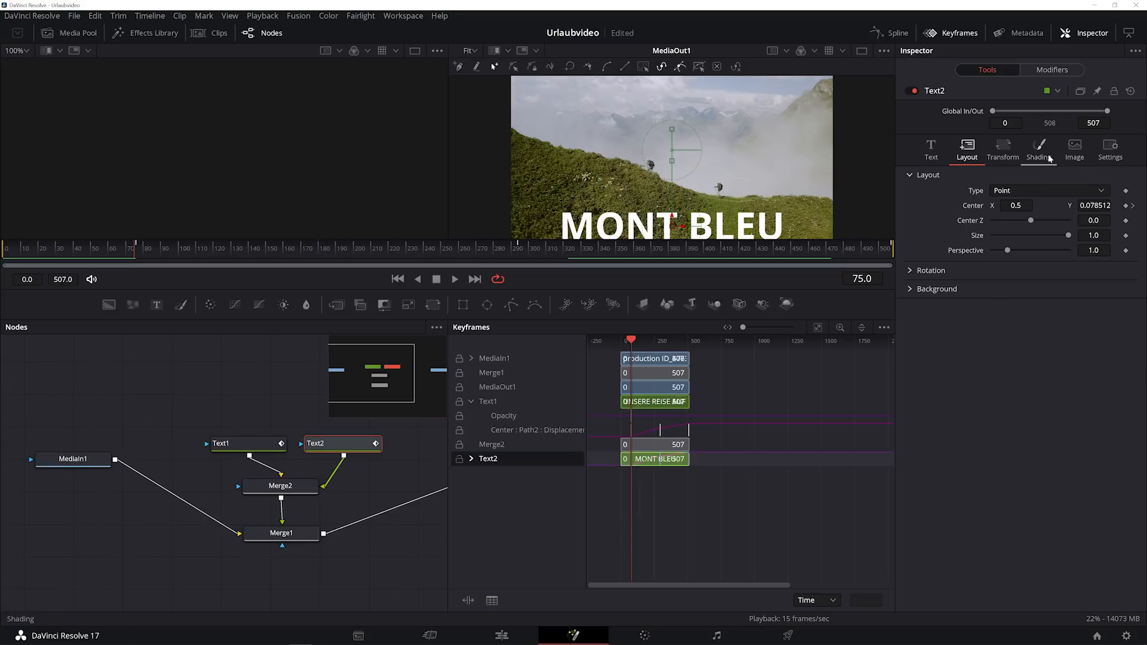
pyautogui.click(1050, 156)
pyautogui.moveTo(1068, 272); pyautogui.dragTo(992, 271)
pyautogui.click(1126, 272)
pyautogui.moveTo(632, 340); pyautogui.dragTo(657, 340)
# Mask Text1 at frame 290 with a Polygon drawn along the hill's ridge, and connect the same mask to Text2
pyautogui.click(510, 305)
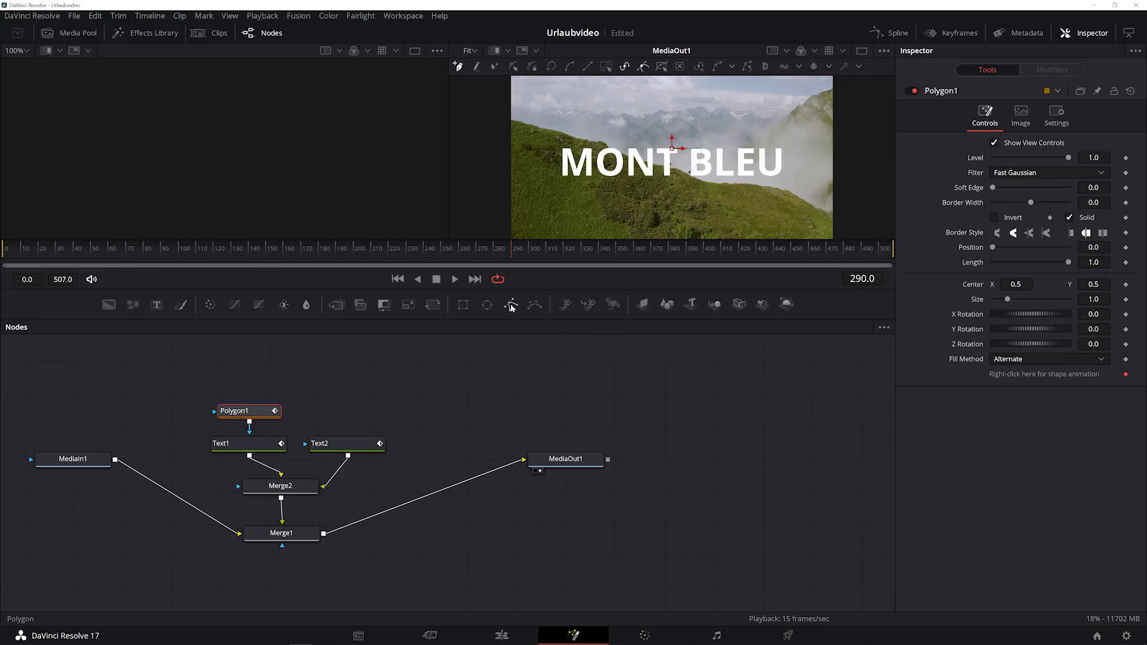
pyautogui.click(511, 119)
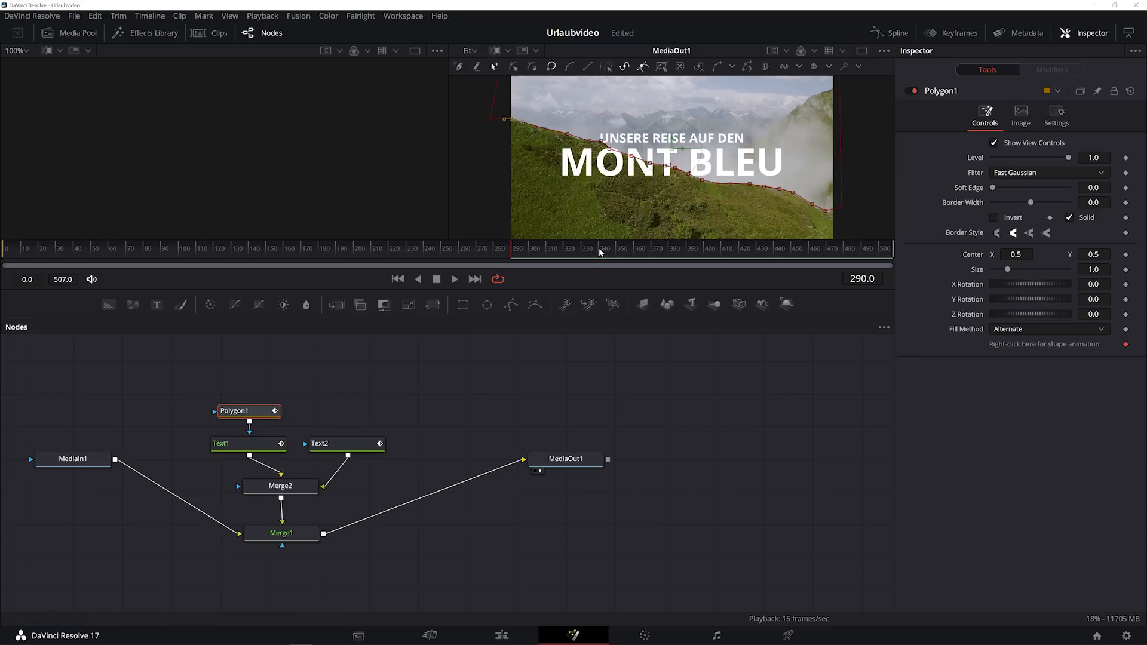
pyautogui.moveTo(242, 410); pyautogui.dragTo(288, 401)
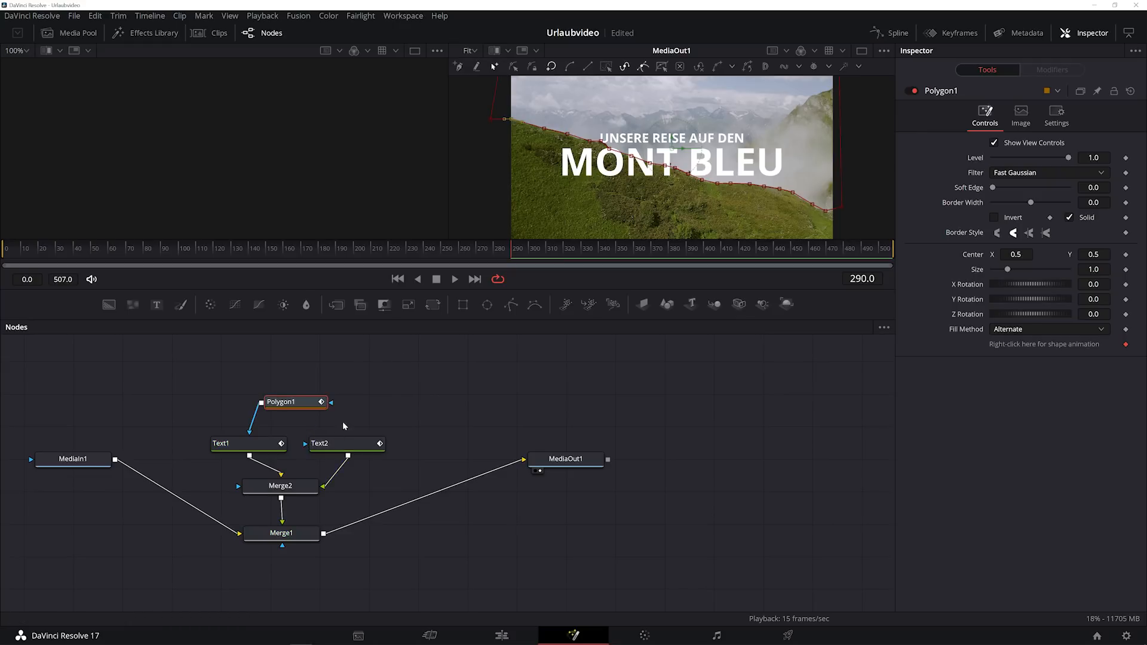
pyautogui.moveTo(261, 403); pyautogui.dragTo(313, 450)
# Set the polygon mask's Soft Edge to 0.0157 and play the composition back
pyautogui.moveTo(992, 187)
pyautogui.mouseDown()
pyautogui.moveTo(1015, 190)
pyautogui.moveTo(998, 190)
pyautogui.mouseUp()
pyautogui.press('space')
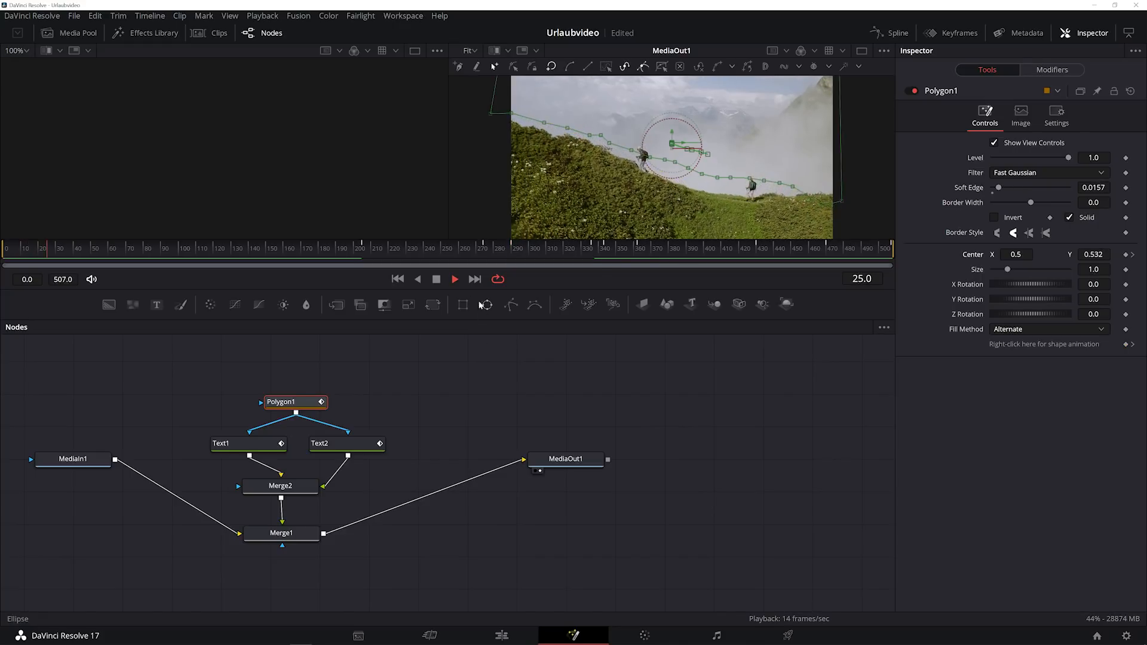
pyautogui.click(437, 279)
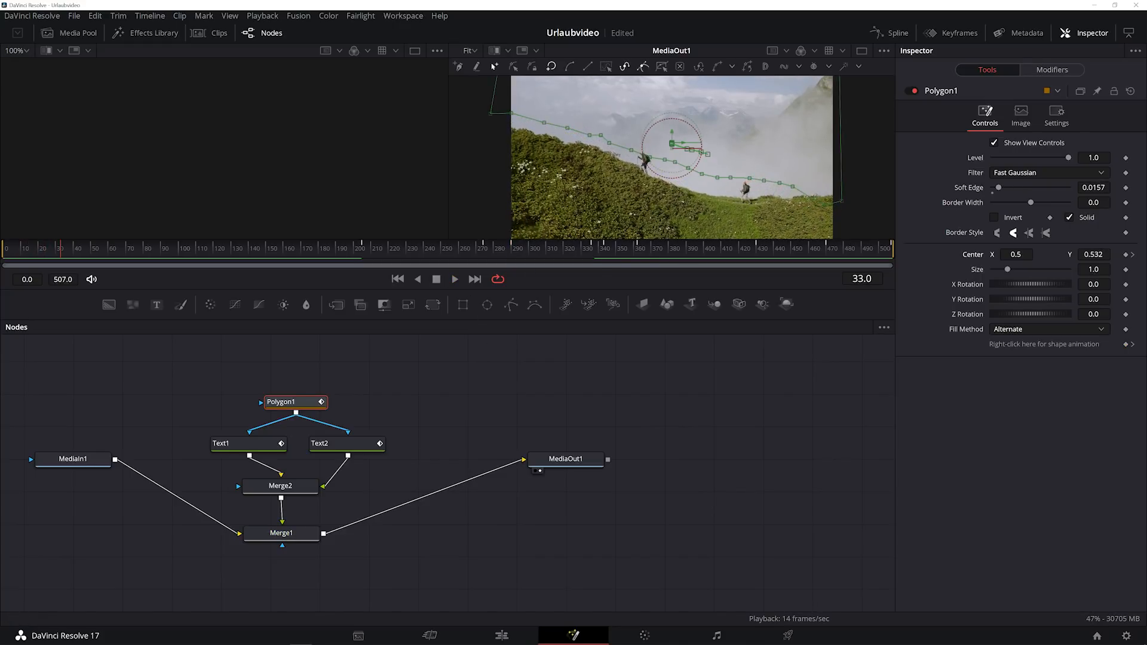
# Return to the Edit page and play the finished title over the hillside clip
pyautogui.hotkey('shift', '4')
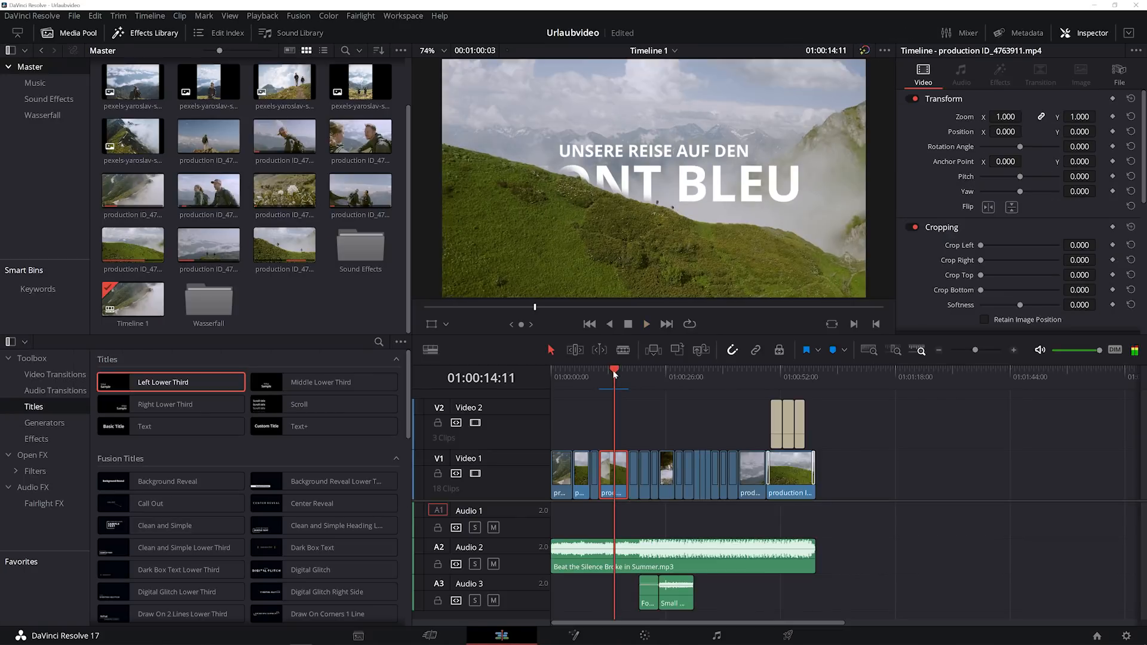
pyautogui.press('space')
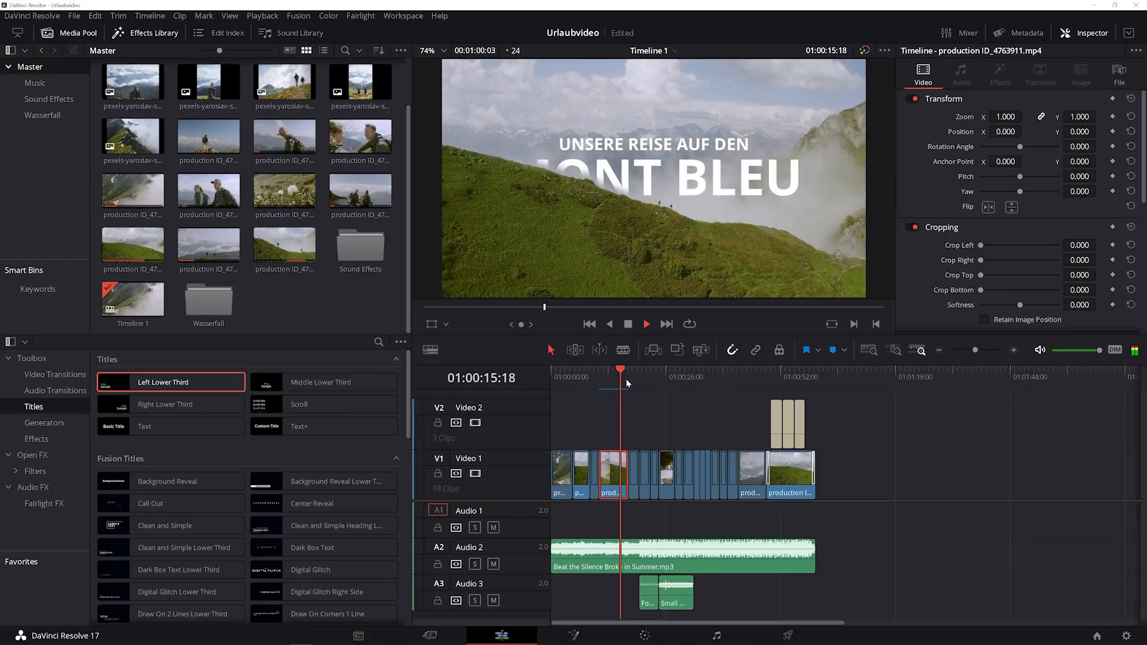
pyautogui.press('space')
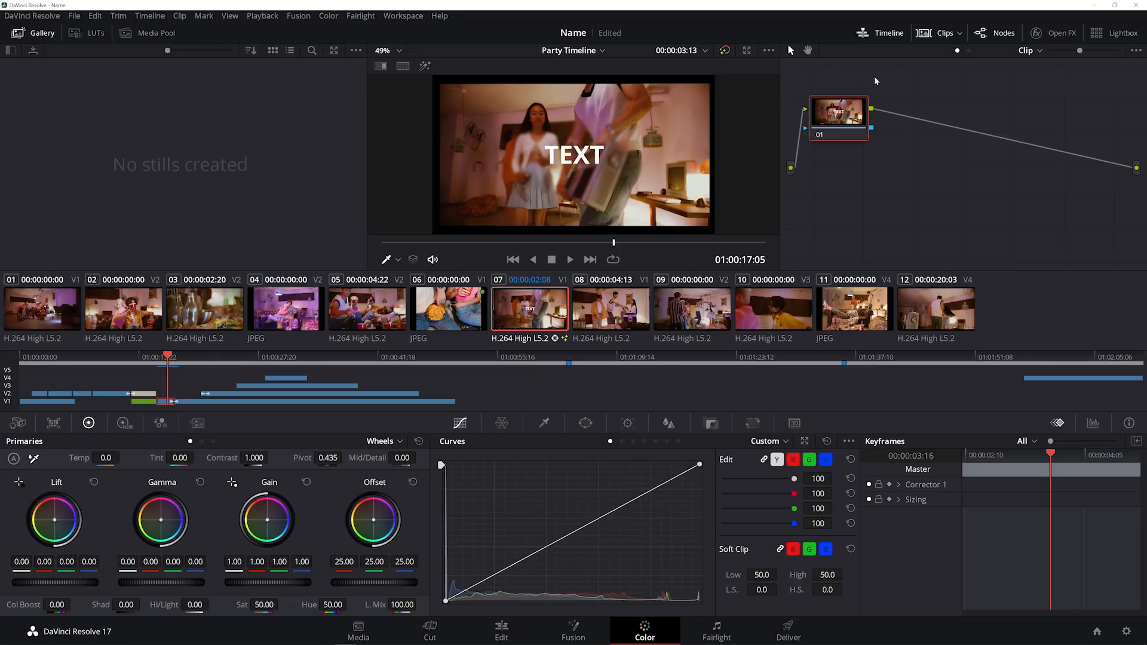
# Examine clips on the Color page's mini timeline, comparing the overlapping V3 and V4 clips, and return to clip 05
pyautogui.click(111, 394)
pyautogui.click(113, 357)
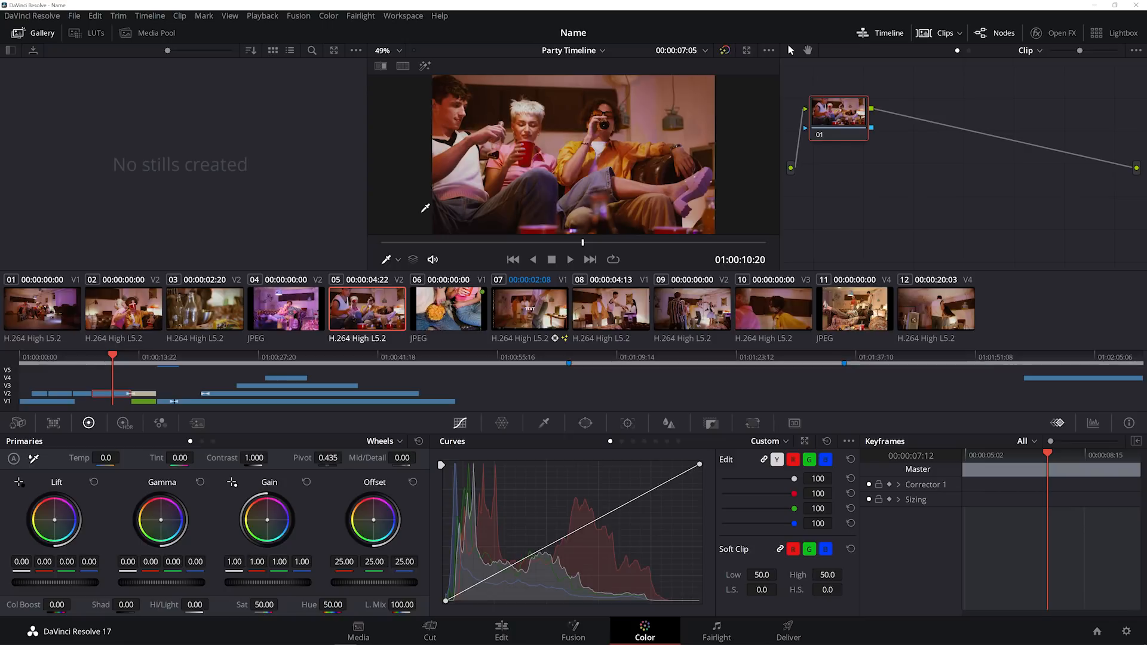
pyautogui.click(284, 379)
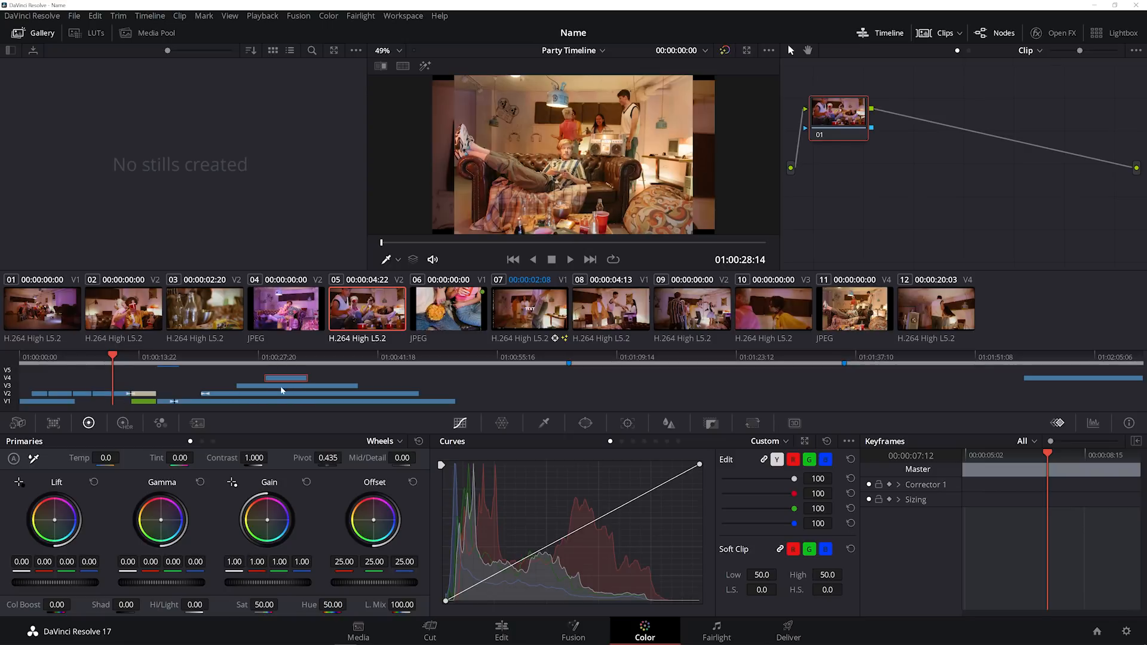
pyautogui.click(281, 386)
pyautogui.click(284, 358)
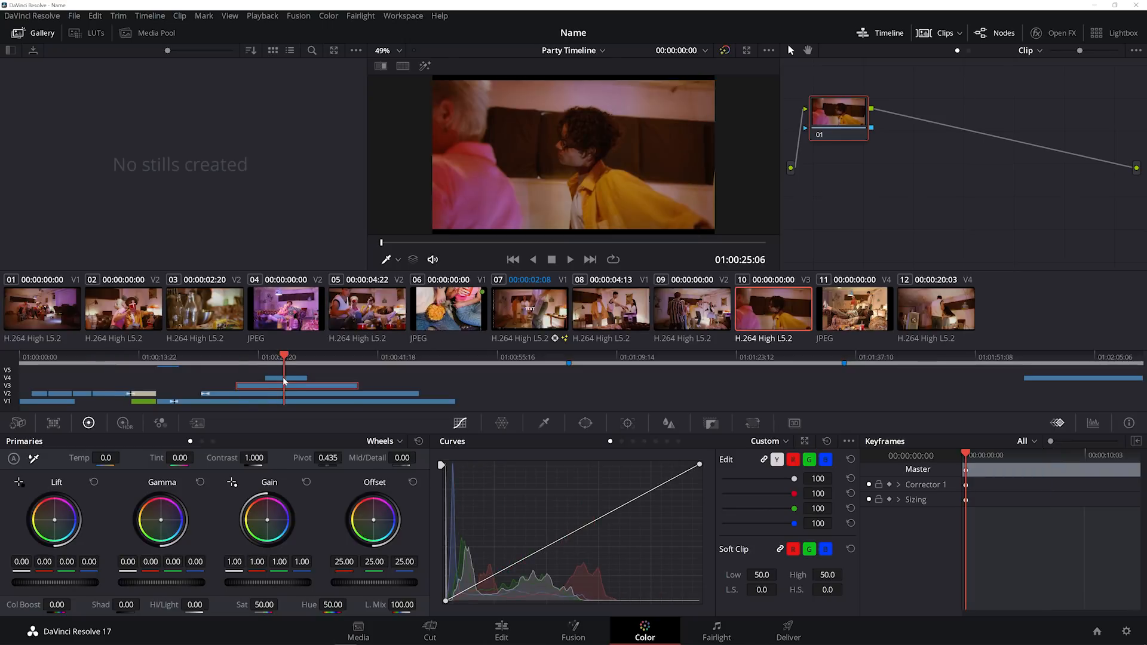
pyautogui.click(104, 357)
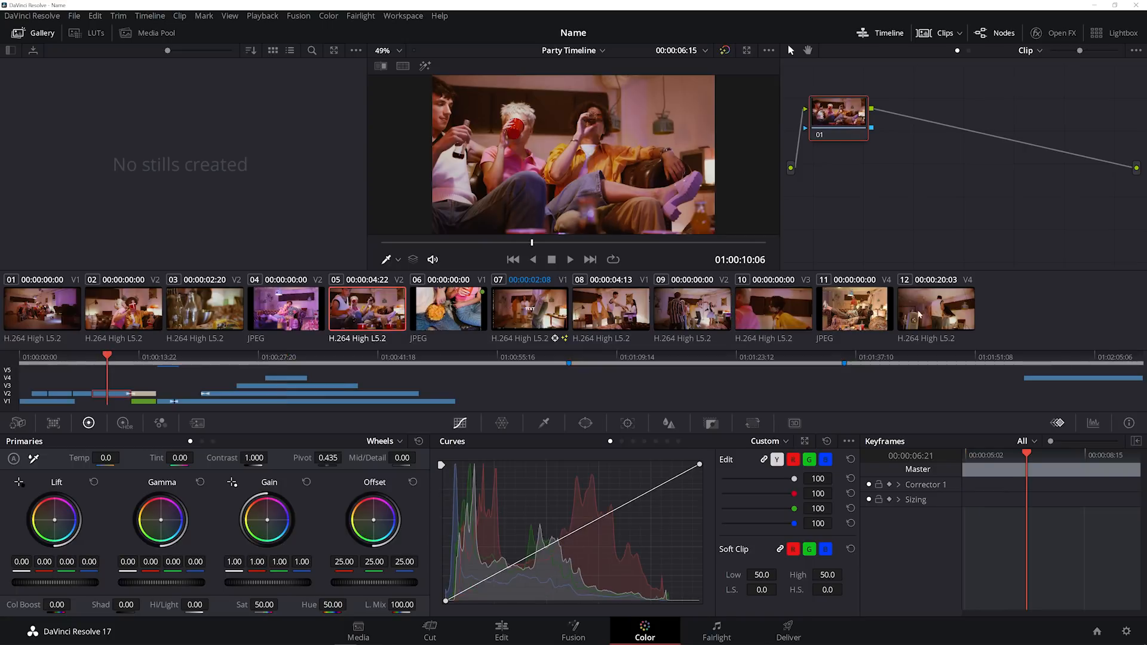
# Look through the first clips, park on clip 05 at 01:00:10:21, and compare its node graph on the Fusion page with the Color page
pyautogui.click(59, 308)
pyautogui.click(121, 311)
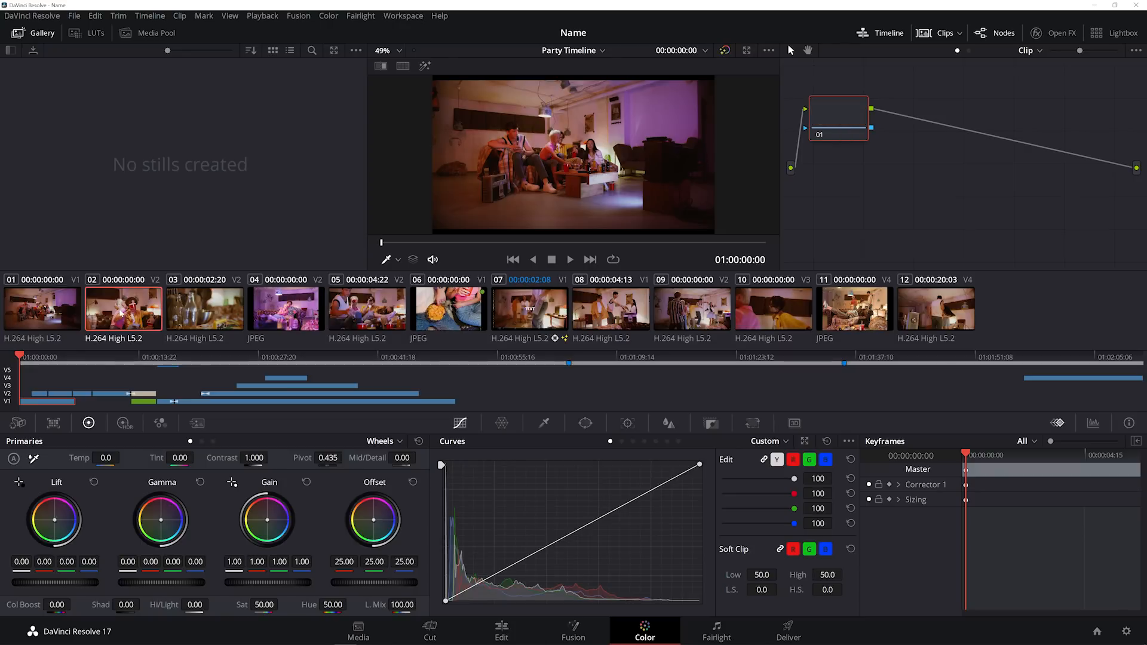
pyautogui.click(113, 357)
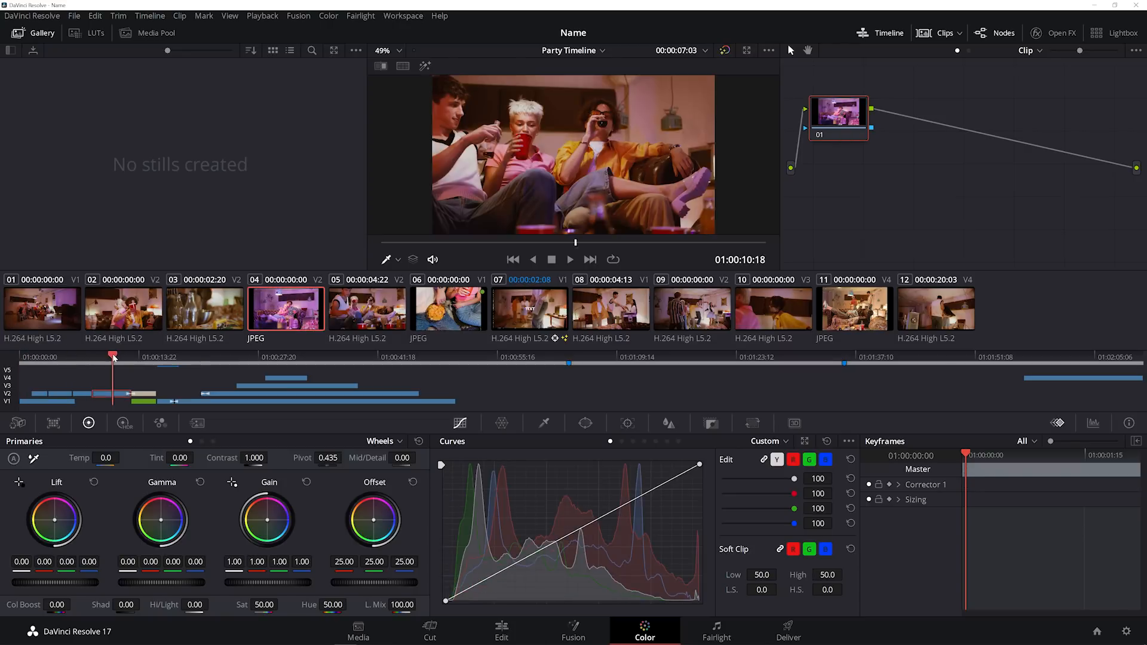
pyautogui.moveTo(113, 358); pyautogui.dragTo(115, 399)
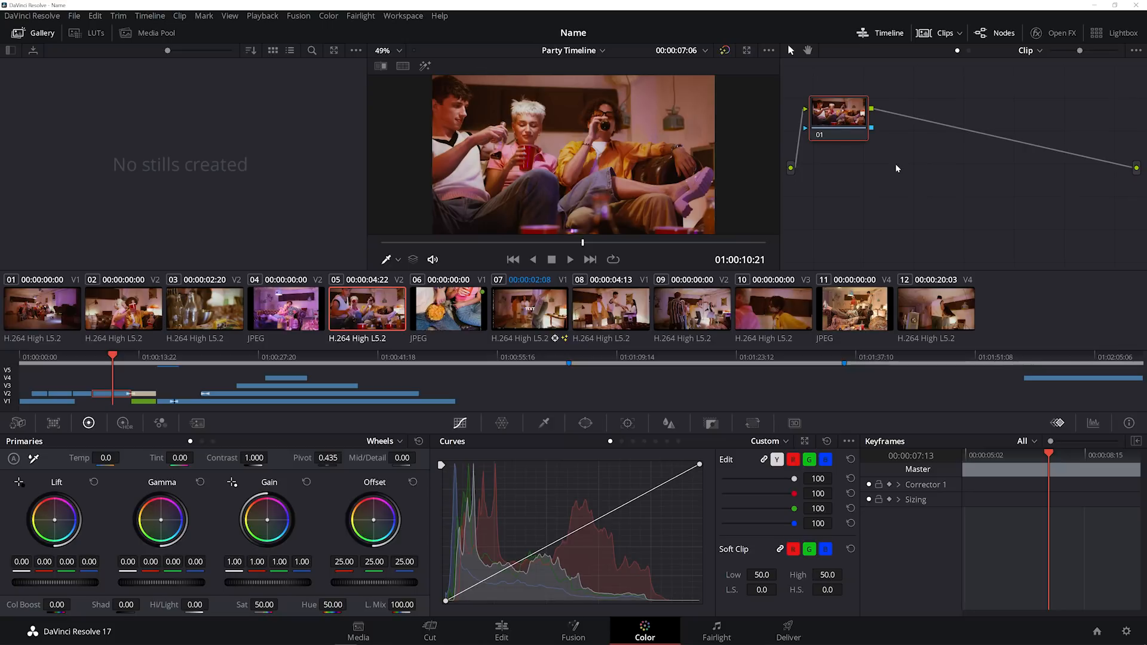
pyautogui.click(573, 631)
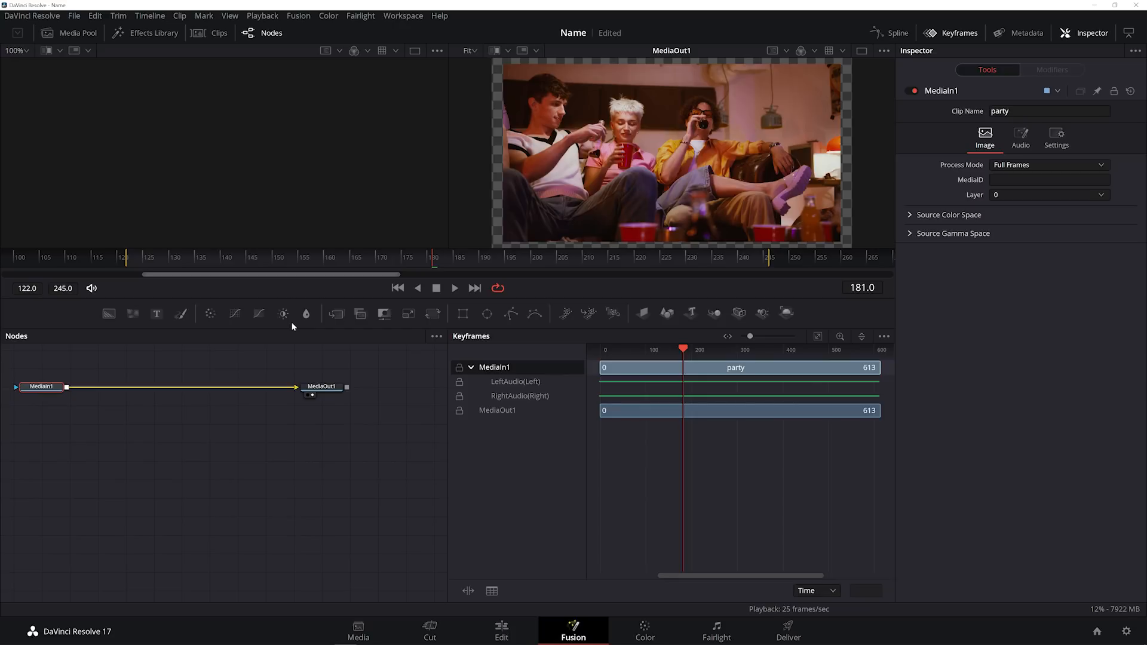
pyautogui.click(645, 630)
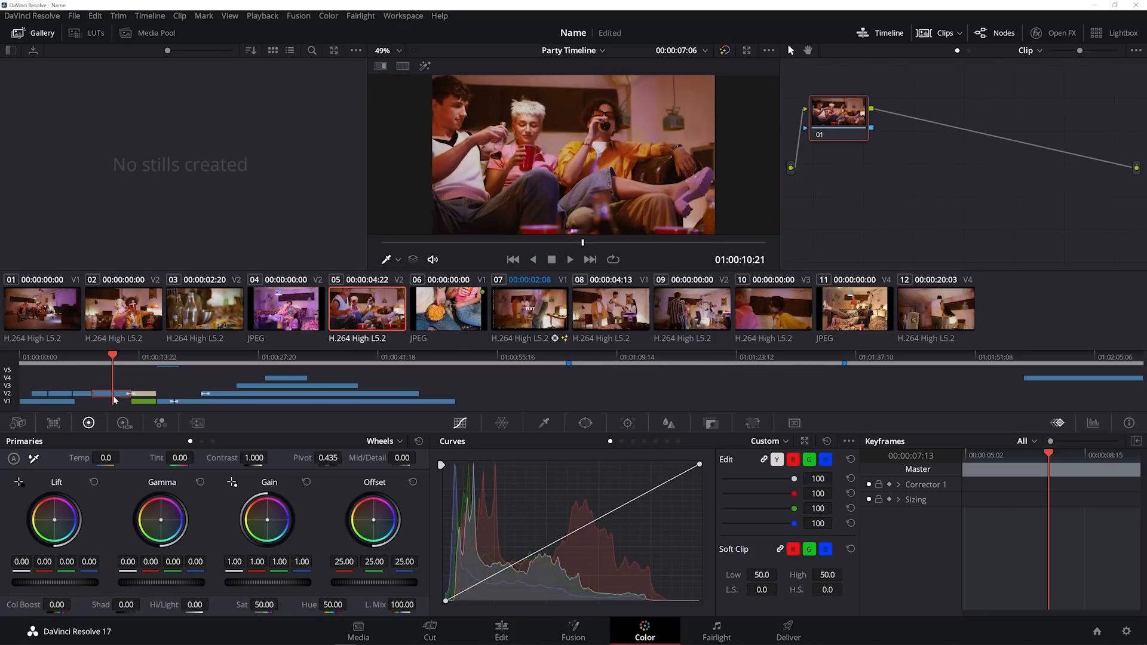
# Tint clip 05 by shifting the Offset wheel to 21.35, 25.33 and 29.69, and set Saturation to 52.00
pyautogui.moveTo(55, 523); pyautogui.dragTo(53, 524)
pyautogui.moveTo(373, 523); pyautogui.dragTo(374, 521)
pyautogui.moveTo(374, 583); pyautogui.dragTo(379, 583)
pyautogui.moveTo(261, 605); pyautogui.dragTo(282, 604)
# Reset the Gain, Gamma and Lift wheels, and try changes to Contrast and Gain before restoring their defaults
pyautogui.click(306, 482)
pyautogui.click(200, 483)
pyautogui.click(94, 482)
pyautogui.moveTo(254, 457); pyautogui.dragTo(255, 458)
pyautogui.doubleClick(254, 458)
pyautogui.moveTo(270, 525); pyautogui.dragTo(276, 528)
pyautogui.click(306, 483)
# White-balance clip 05 by sampling the white shirt, giving Temp -102.7 and Tint -32.05
pyautogui.moveTo(93, 453)
pyautogui.mouseDown()
pyautogui.moveTo(52, 453)
pyautogui.moveTo(91, 453)
pyautogui.moveTo(79, 461)
pyautogui.mouseUp()
pyautogui.click(34, 458)
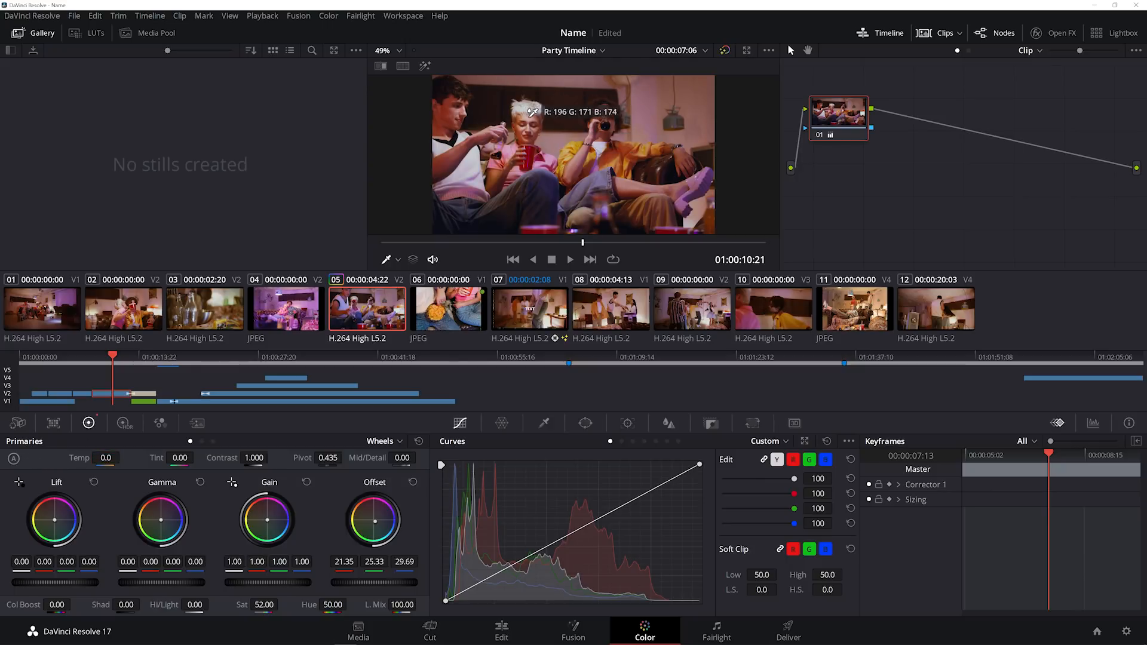
pyautogui.click(472, 161)
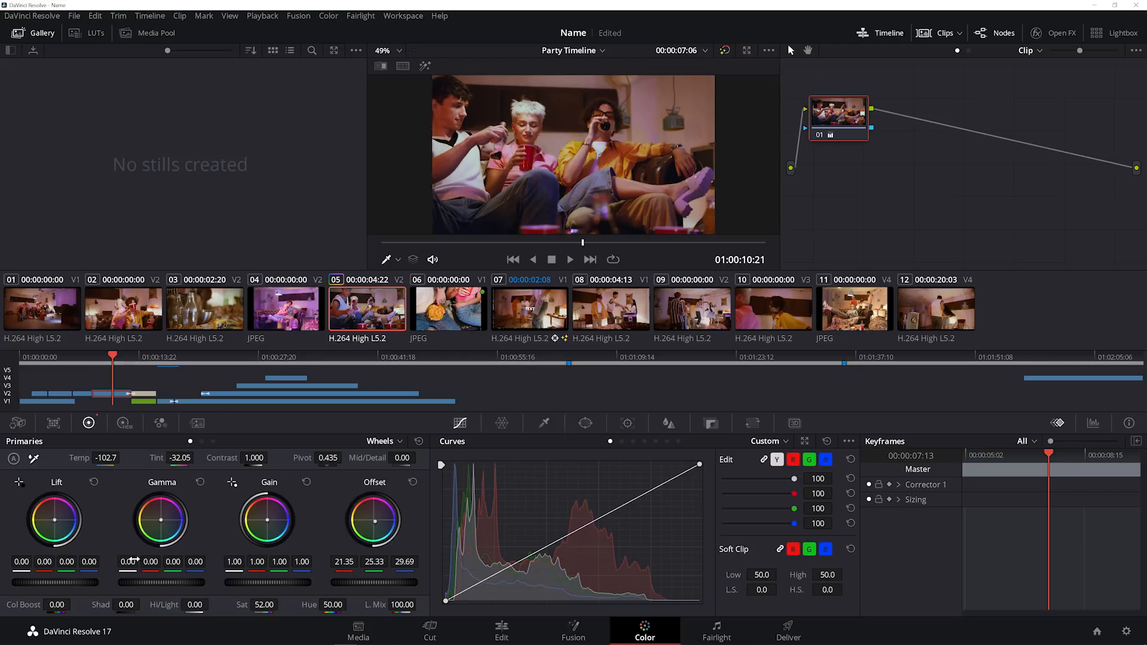
# Set Shadows to -0.50, Highlights to 5.00, Hue to 49.60 and Color Boost to 3.50, and shift Offset to 23.38, 23.10 and 38.76
pyautogui.moveTo(126, 605); pyautogui.dragTo(117, 605)
pyautogui.moveTo(194, 605); pyautogui.dragTo(211, 605)
pyautogui.moveTo(333, 604); pyautogui.dragTo(350, 604)
pyautogui.moveTo(56, 604); pyautogui.dragTo(77, 605)
pyautogui.moveTo(374, 523); pyautogui.dragTo(379, 524)
# Show the Parade scopes, try a much stronger saturation on clip 05, and set Saturation to 50.00
pyautogui.click(1093, 423)
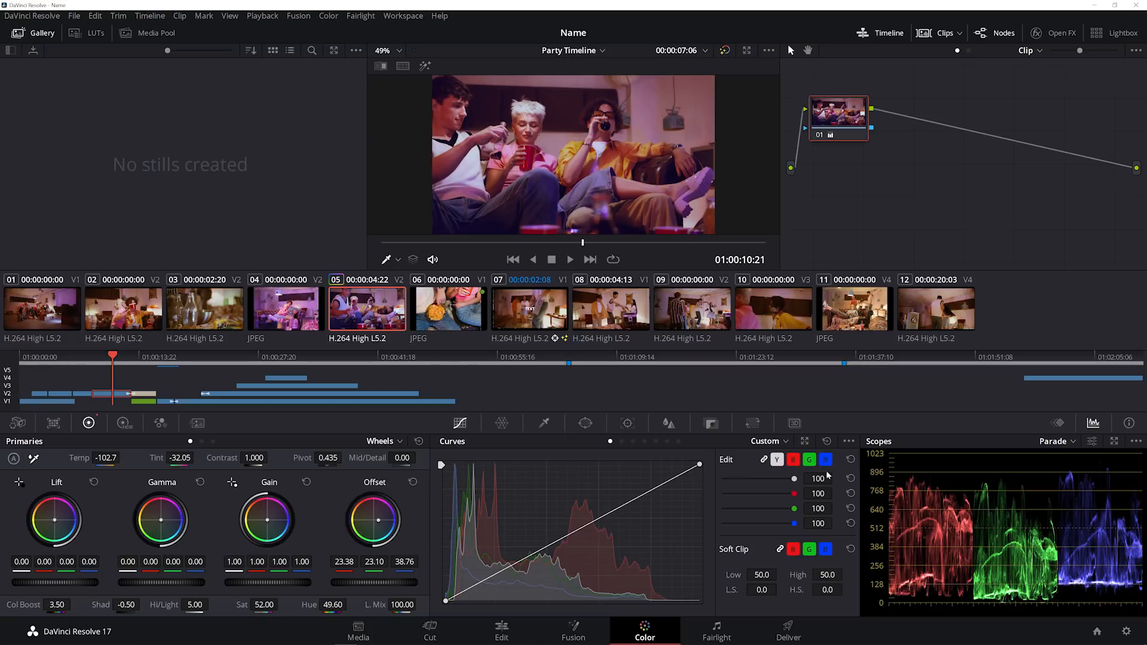
pyautogui.moveTo(264, 605); pyautogui.dragTo(281, 603)
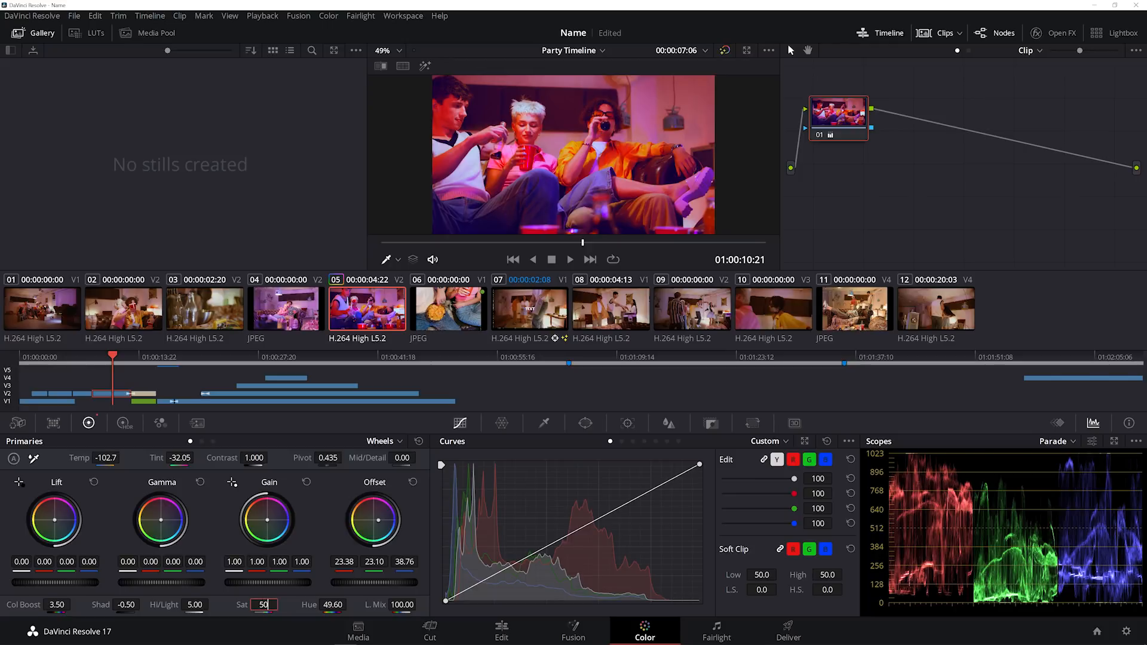
pyautogui.doubleClick(254, 603)
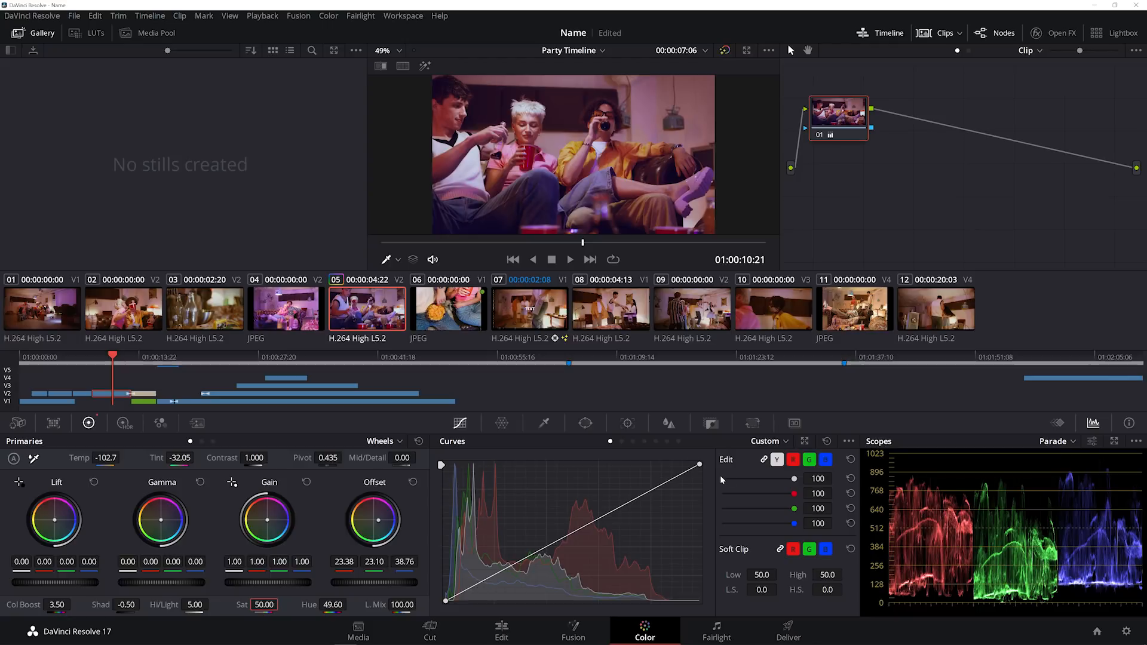
# Isolate the custom curve's Y, red and green channels in turn, ending with only the blue channel active
pyautogui.click(776, 460)
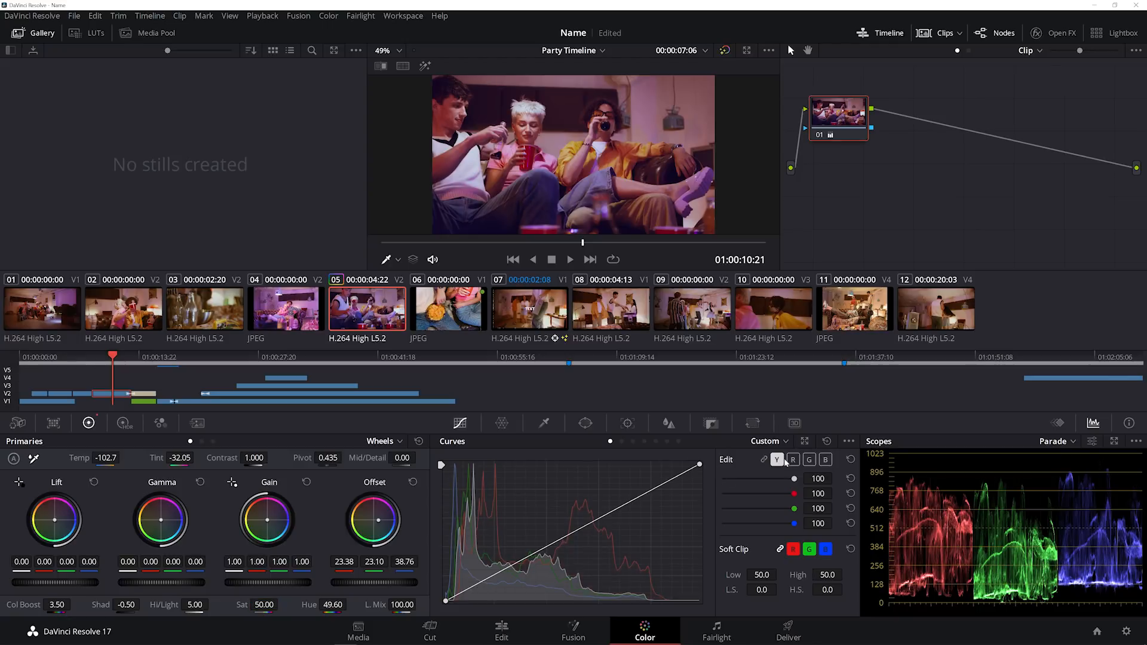
pyautogui.click(793, 459)
pyautogui.click(809, 459)
pyautogui.click(825, 460)
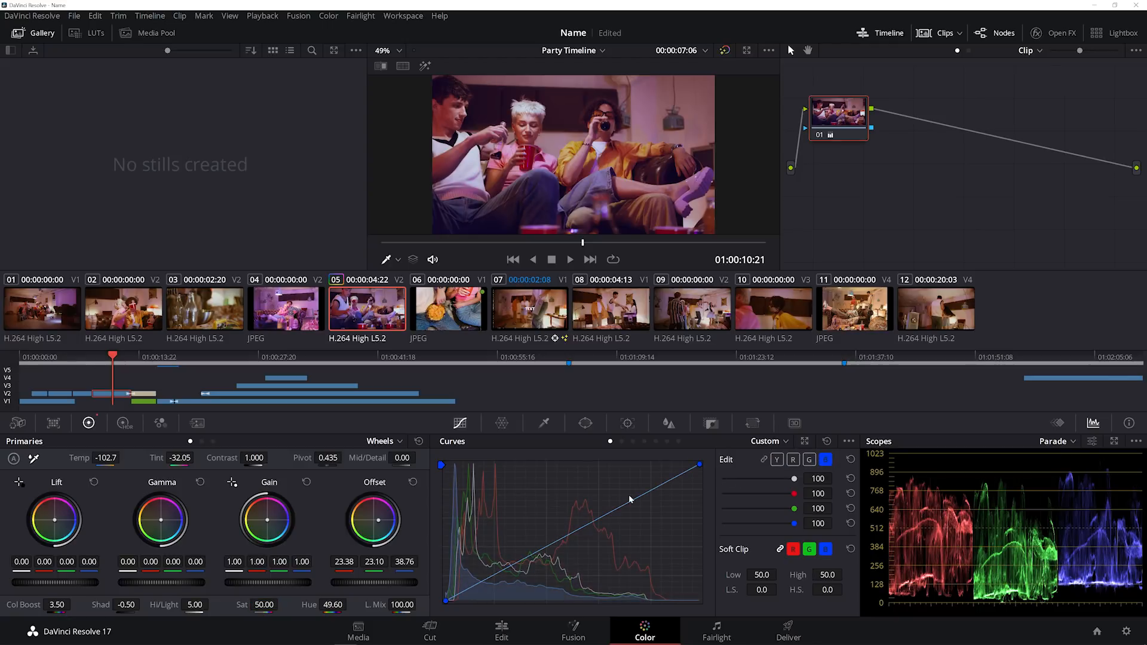
# Try bending the blue curve with an upper point and a lowered shadow point, and undo both changes
pyautogui.moveTo(600, 523)
pyautogui.mouseDown()
pyautogui.moveTo(615, 532)
pyautogui.moveTo(579, 502)
pyautogui.moveTo(609, 532)
pyautogui.moveTo(604, 516)
pyautogui.mouseUp()
pyautogui.moveTo(536, 553); pyautogui.dragTo(538, 576)
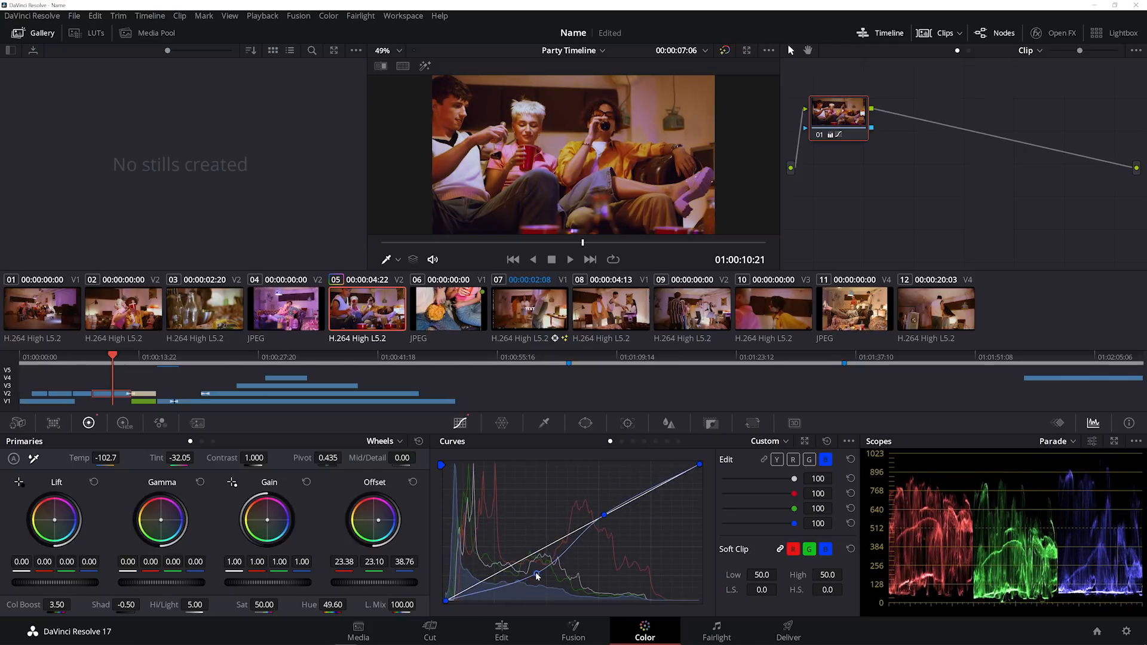
pyautogui.hotkey('ctrl', 'z')
pyautogui.hotkey('ctrl', 'z')
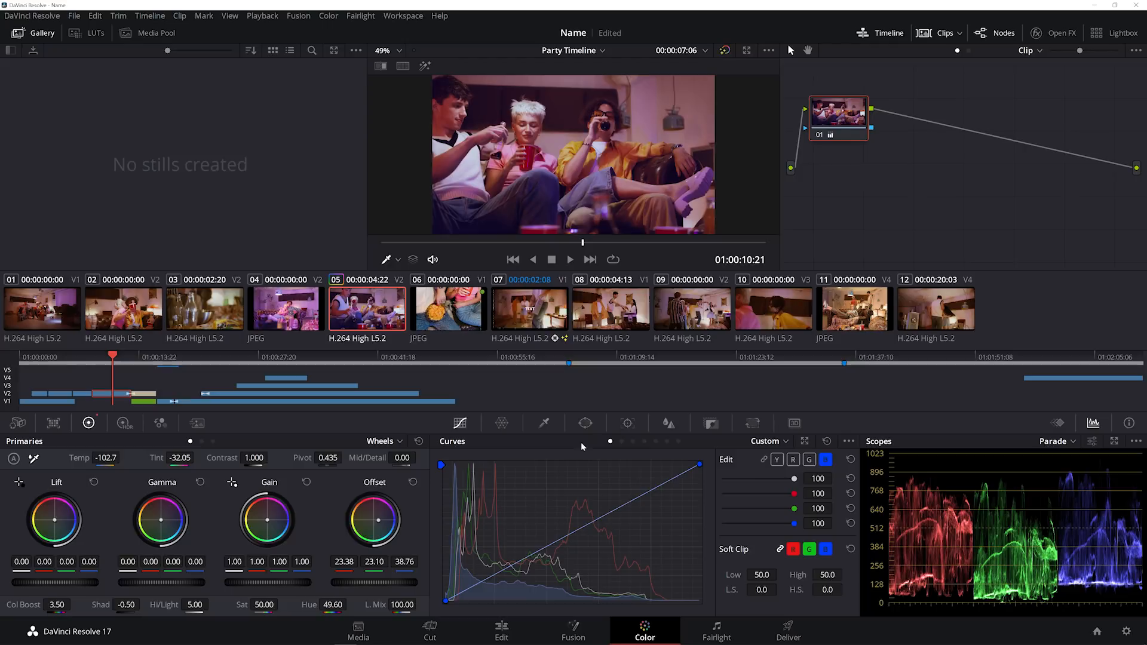
# Examine the Window shapes and the Tracker, play clip 05 through, and park it at 01:00:10:17
pyautogui.click(585, 424)
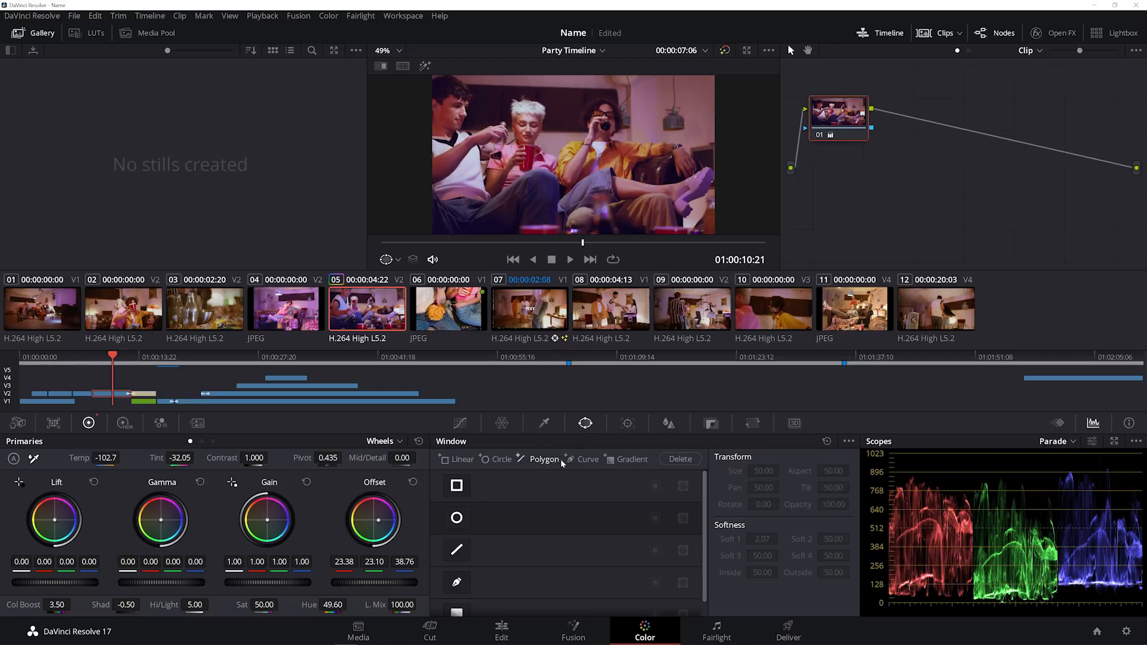
pyautogui.click(628, 424)
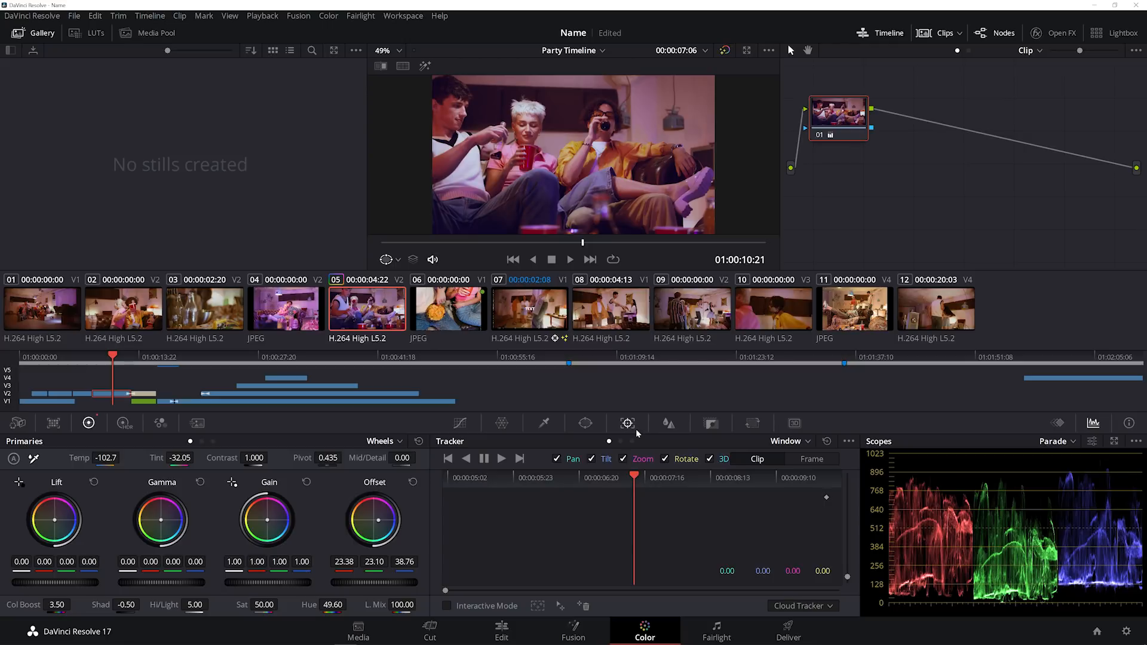
pyautogui.moveTo(632, 479); pyautogui.dragTo(653, 480)
pyautogui.press('space')
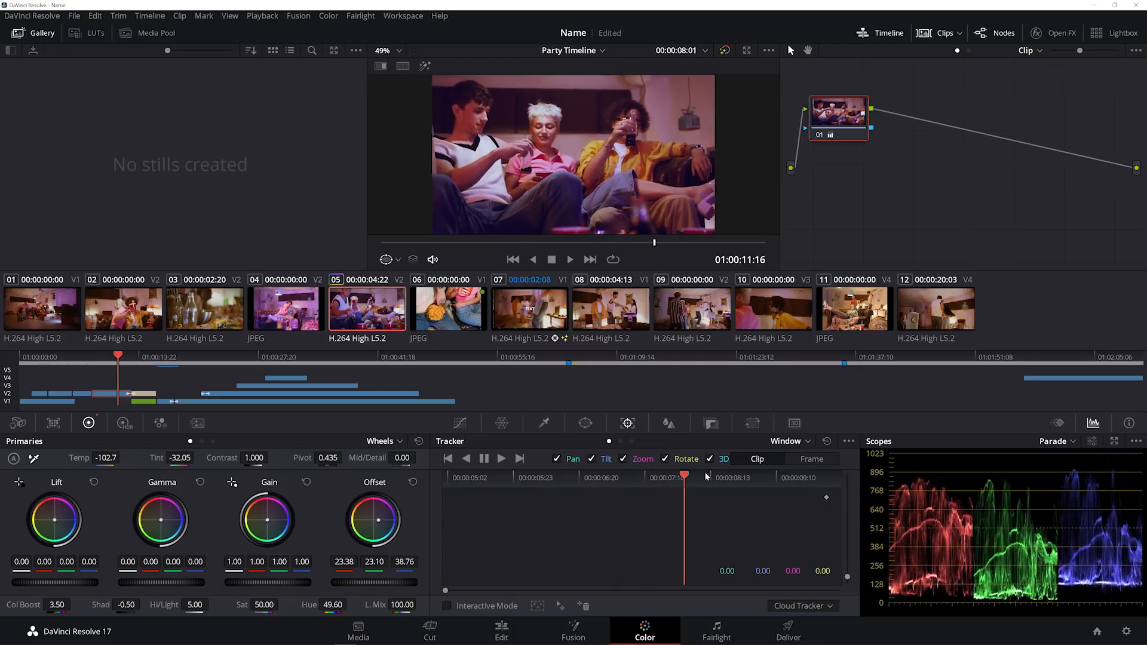
pyautogui.click(613, 479)
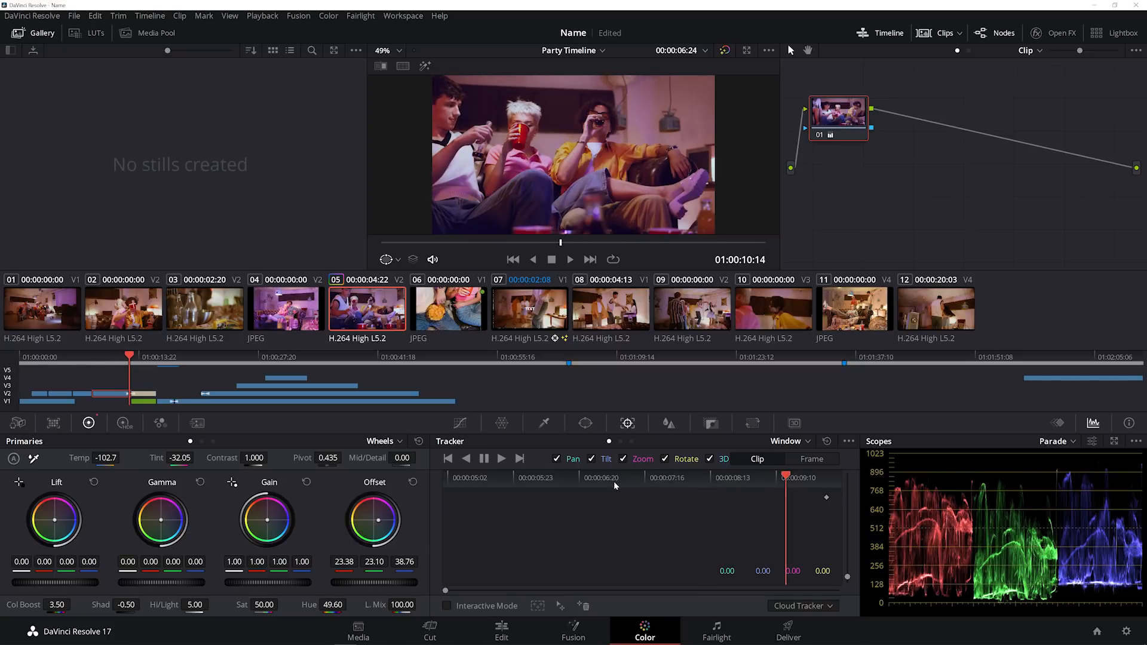
pyautogui.click(501, 458)
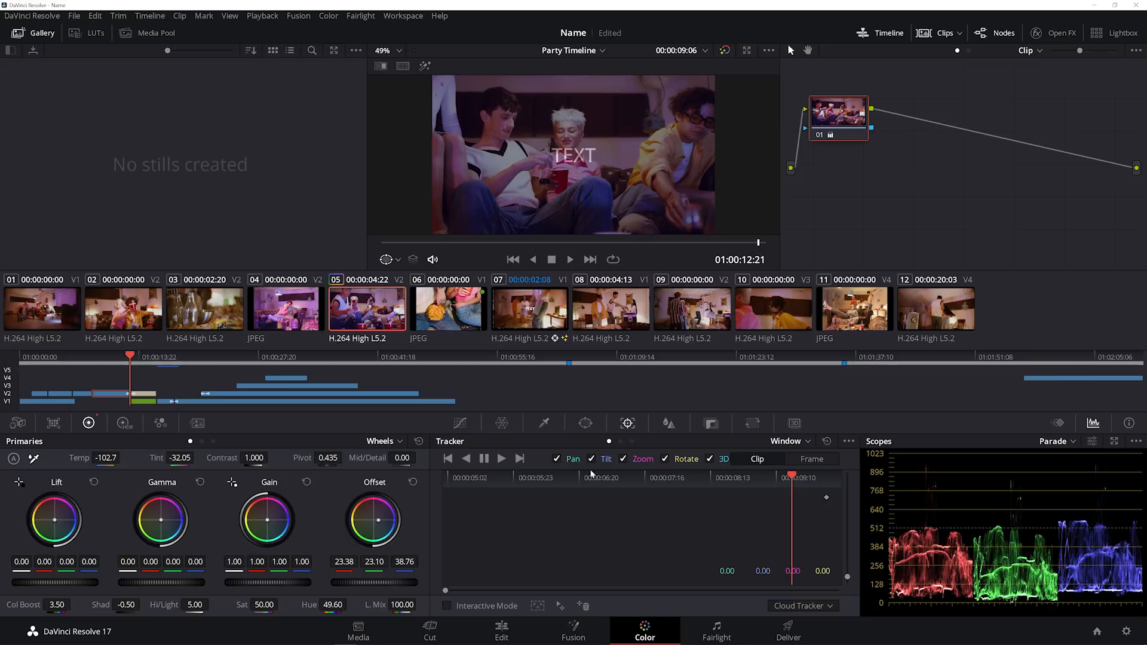
pyautogui.click(622, 478)
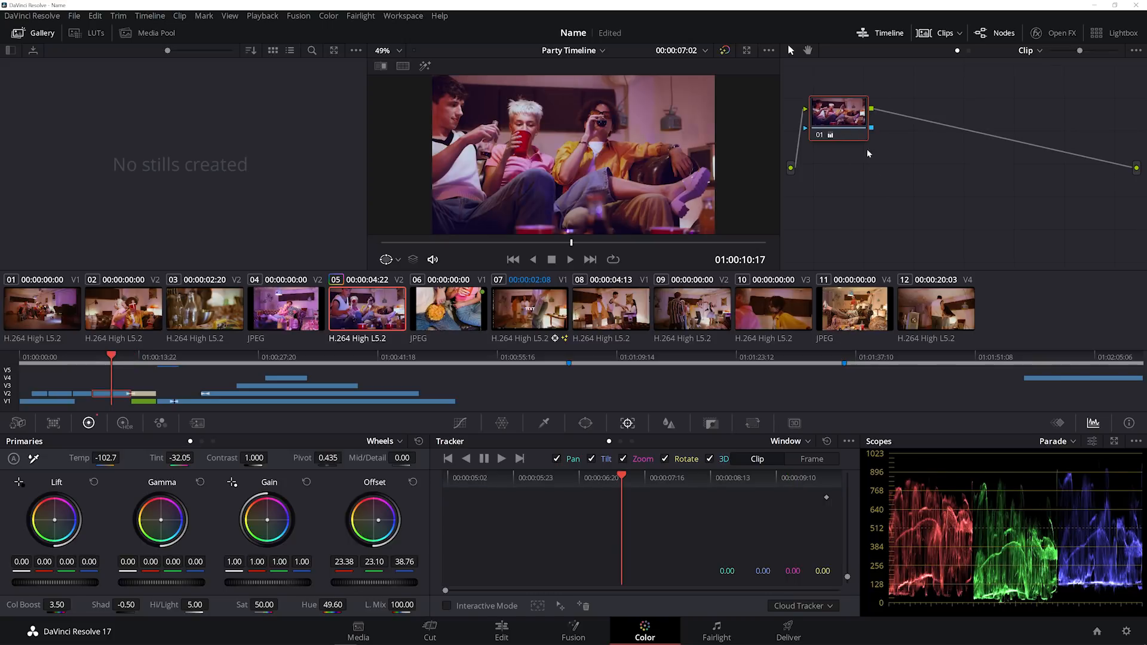
# Add a second node, remove node 01's direct connection to the output, and wire node 01 through node 02 to the output
pyautogui.moveTo(837, 115); pyautogui.dragTo(863, 121)
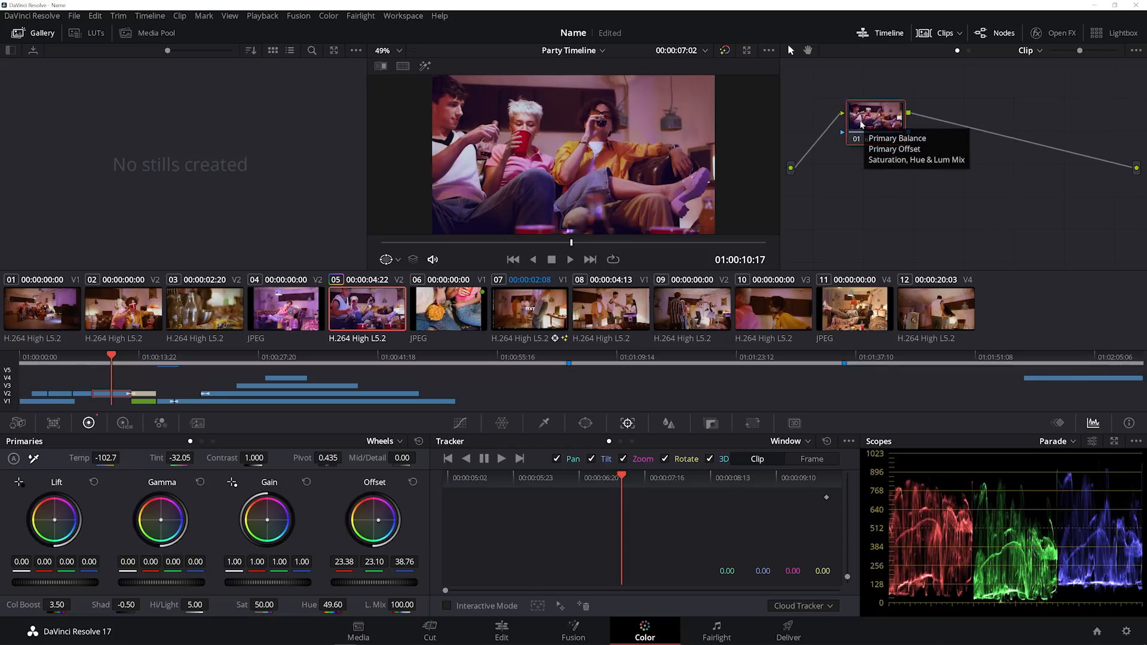
pyautogui.moveTo(865, 114); pyautogui.dragTo(845, 110)
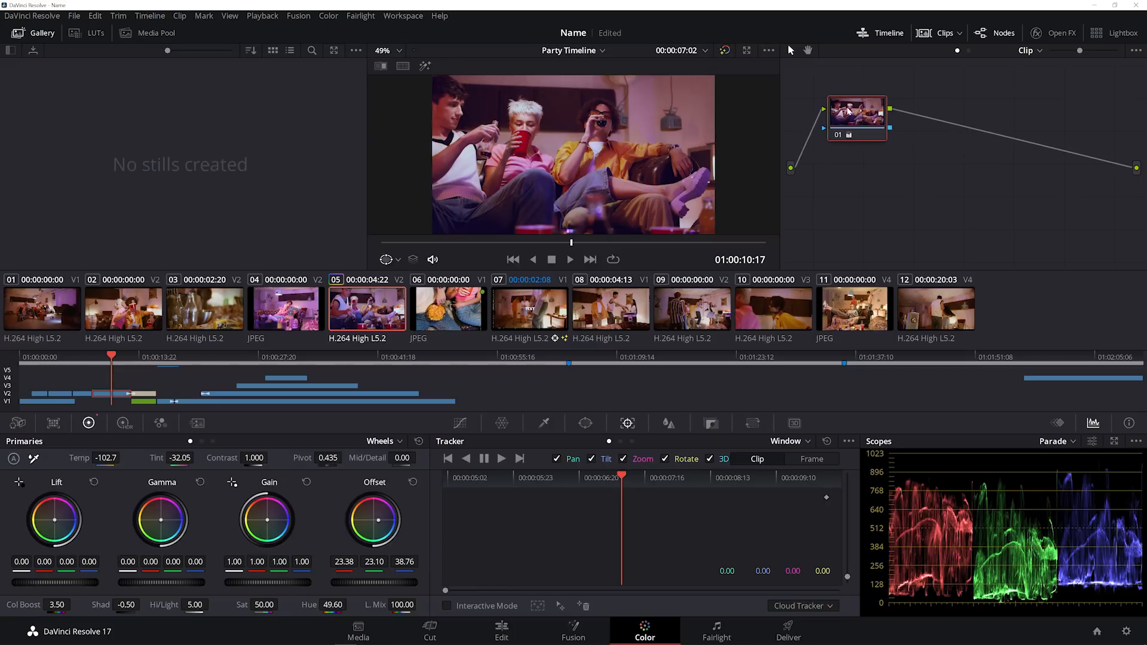
pyautogui.rightClick(924, 160)
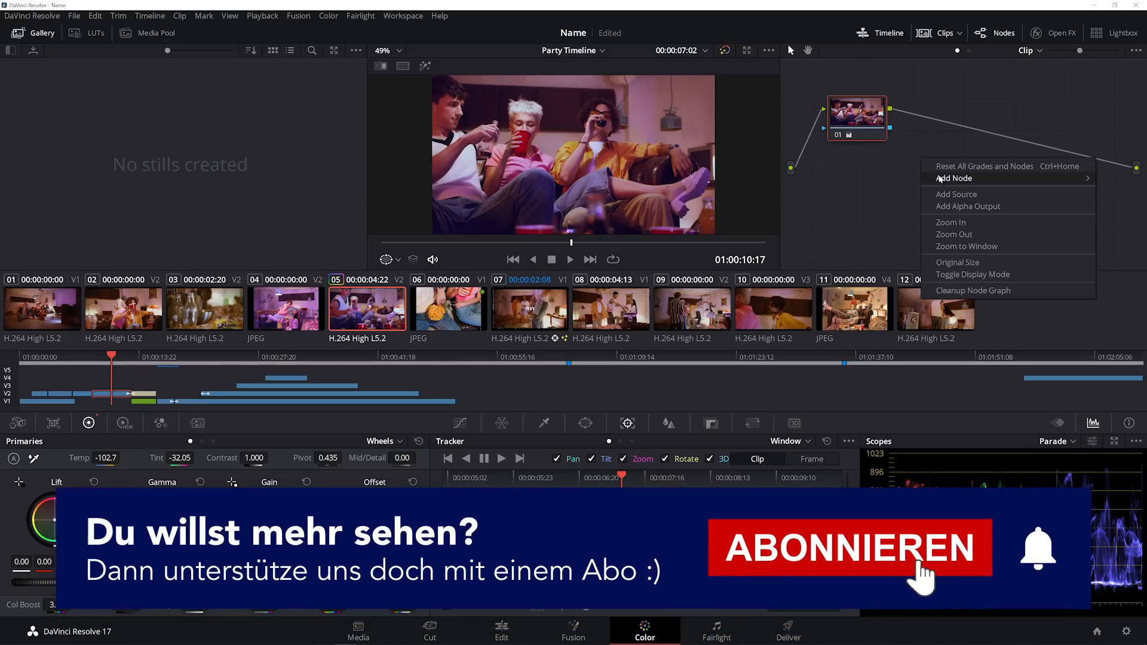
pyautogui.moveTo(946, 179)
pyautogui.click(861, 181)
pyautogui.moveTo(914, 170); pyautogui.dragTo(955, 167)
pyautogui.click(1052, 146)
pyautogui.press('Delete')
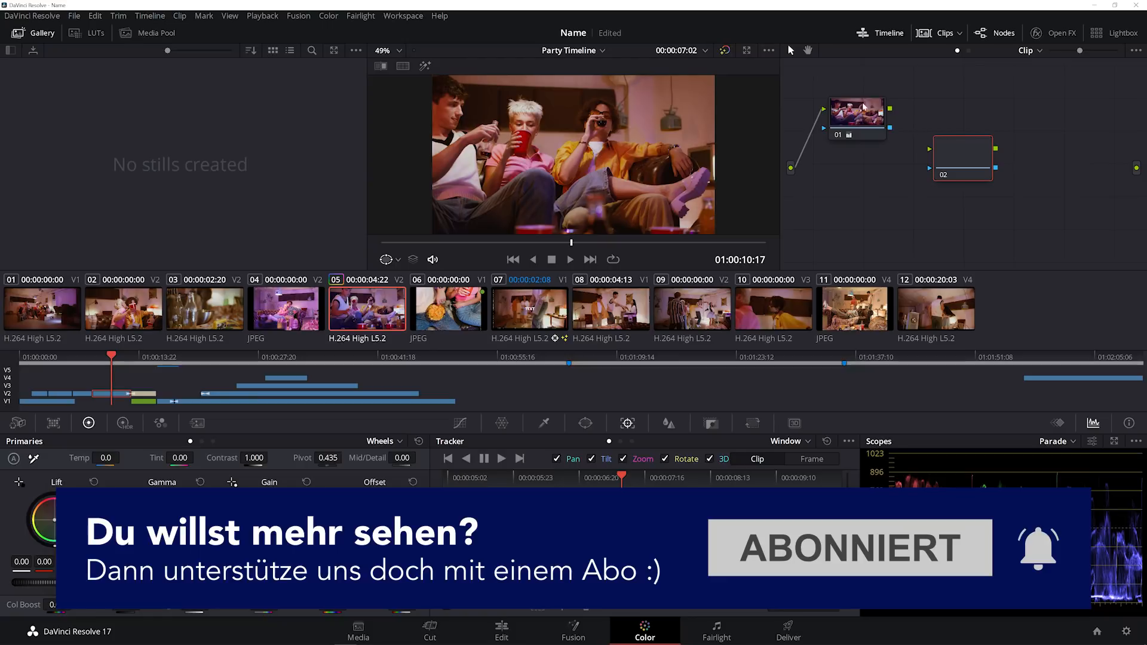
pyautogui.moveTo(890, 109); pyautogui.dragTo(959, 155)
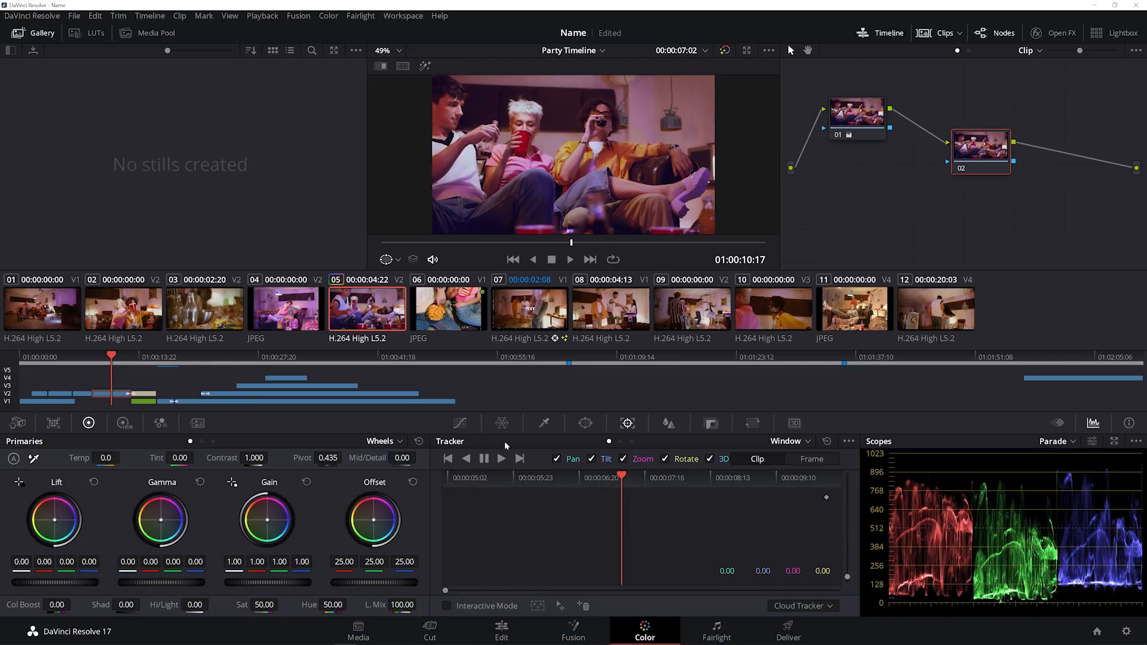
# Set node 02's Offset to 28.91, 24.08 and 20.23, and move the node slightly in the graph
pyautogui.moveTo(365, 525); pyautogui.dragTo(357, 513)
pyautogui.rightClick(982, 149)
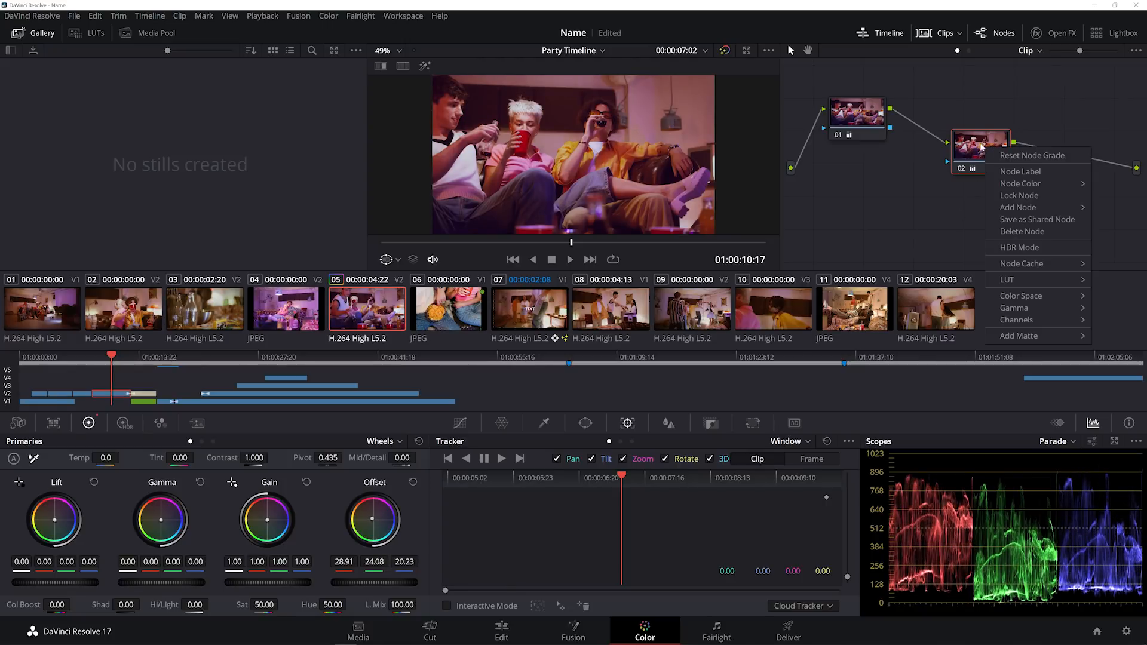
pyautogui.click(981, 148)
pyautogui.moveTo(982, 149); pyautogui.dragTo(987, 155)
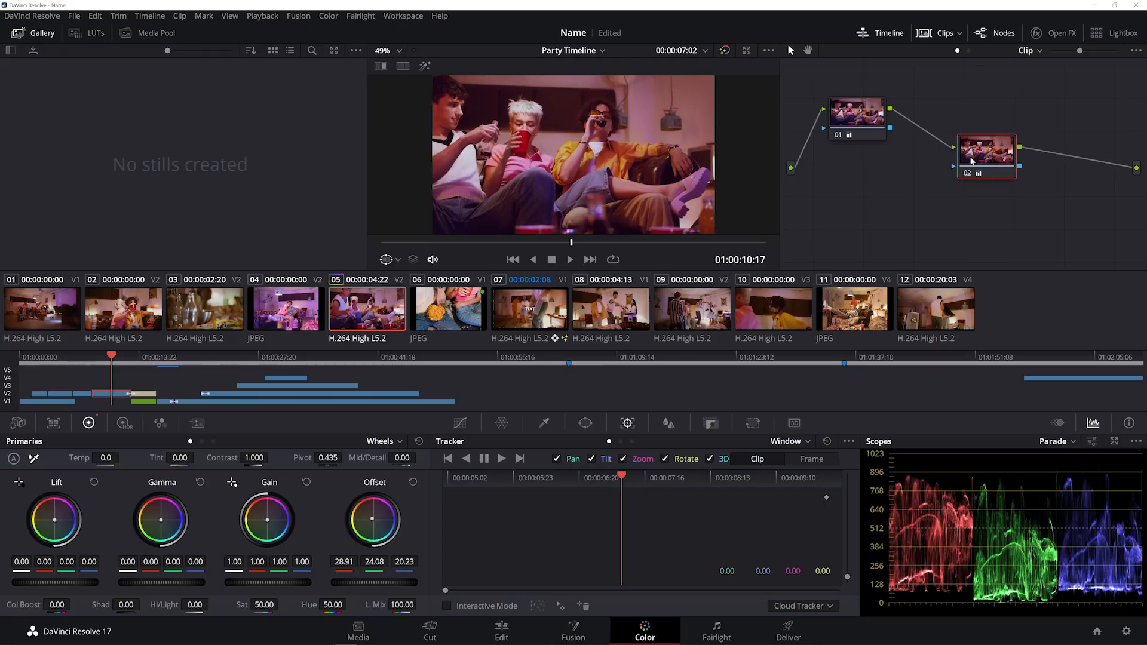
# Examine the Open FX library's blur, color, generate and key effects, and close the library
pyautogui.click(1056, 36)
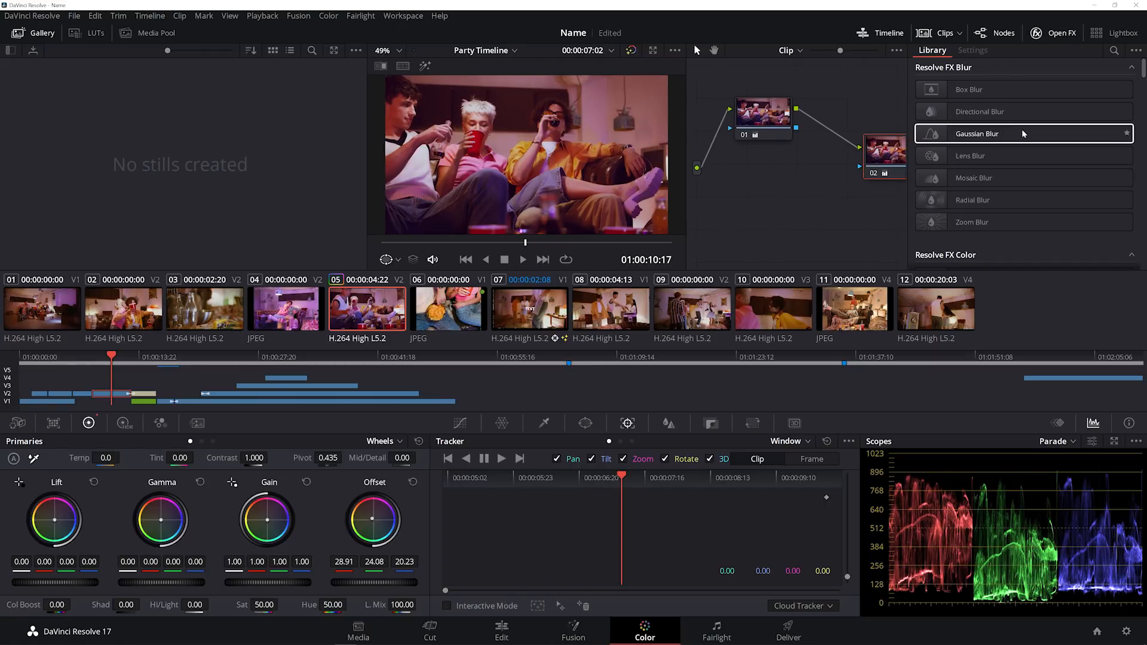
pyautogui.scroll(-5, 1008, 141)
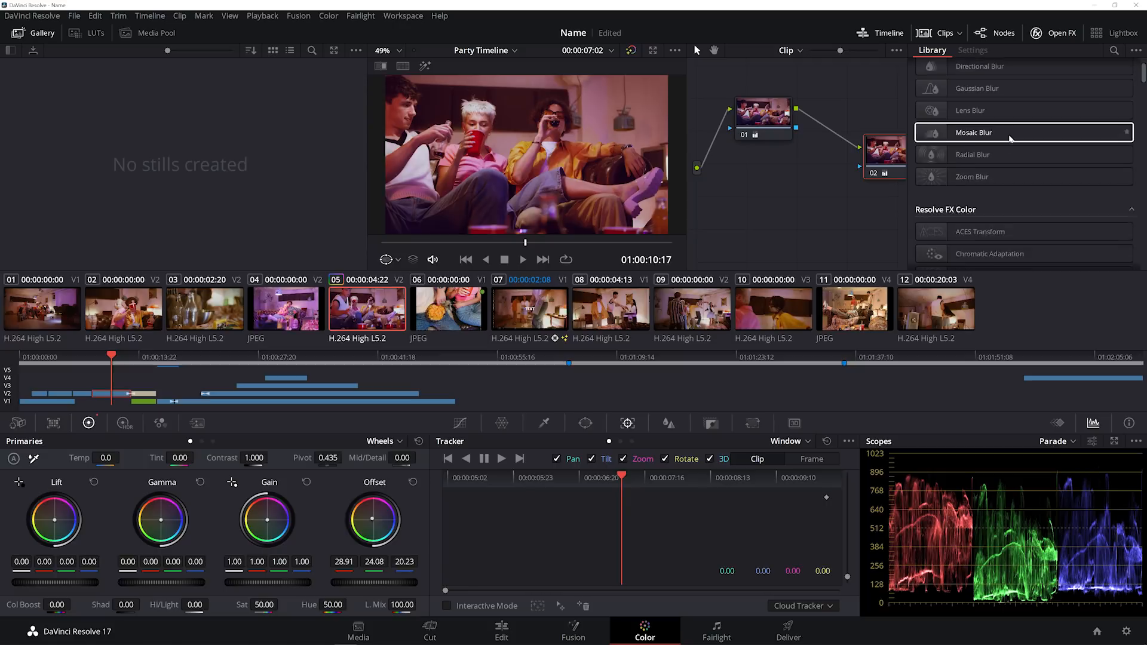
pyautogui.scroll(-8, 1032, 173)
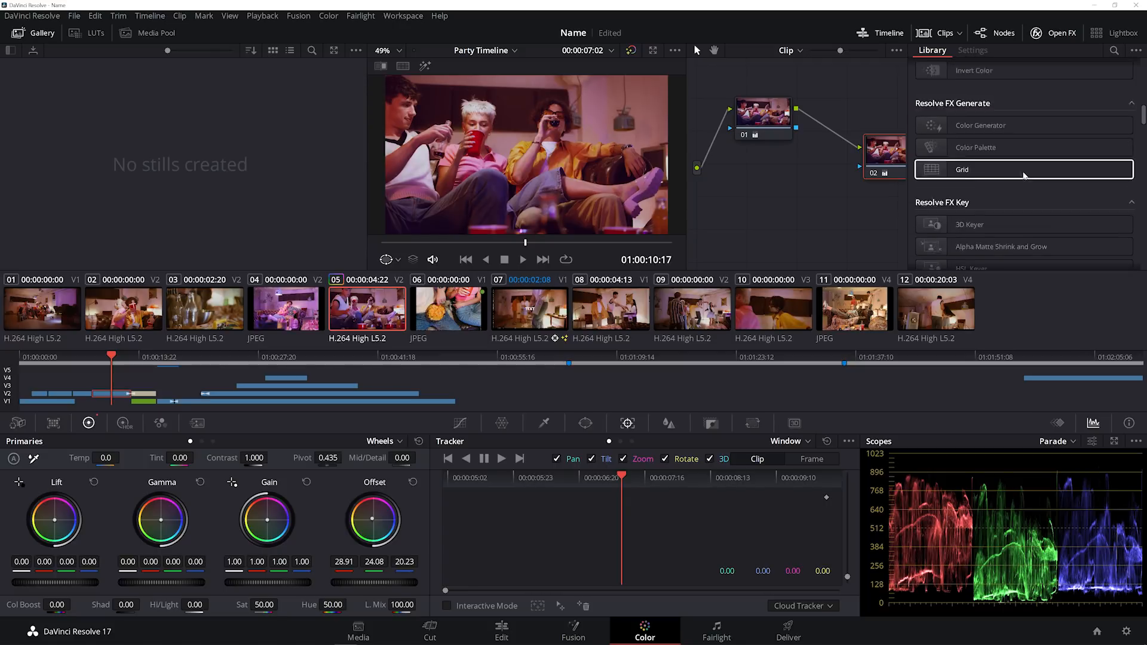
pyautogui.click(1054, 33)
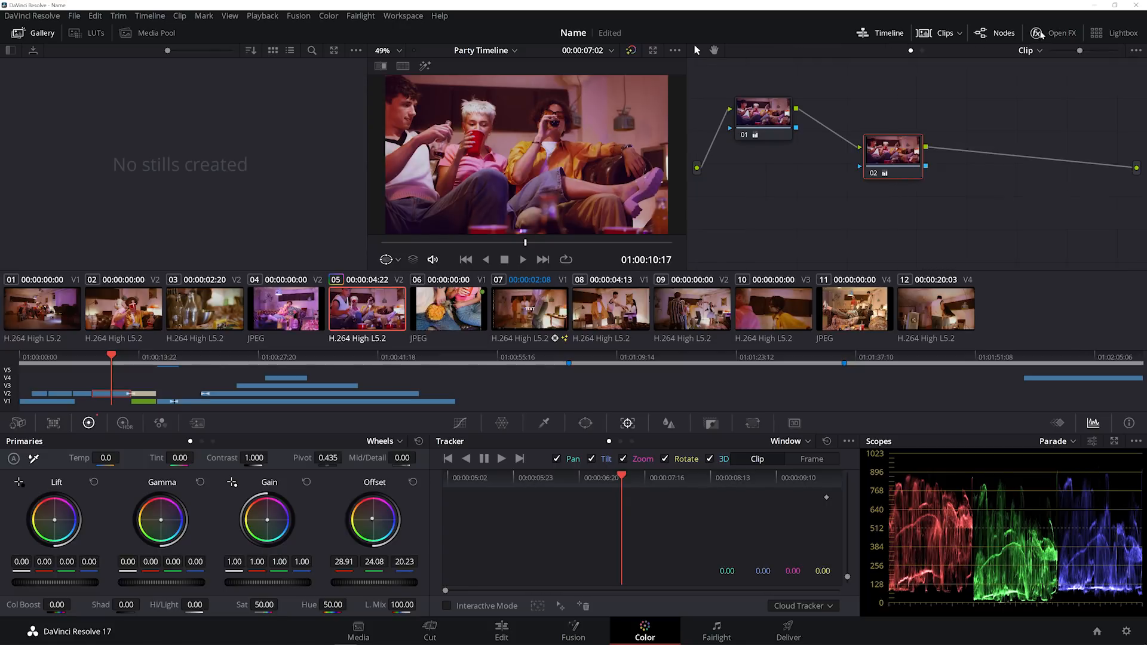
# Open the LUTs collection and look through its camera, film look and HDR folders and previews
pyautogui.click(84, 34)
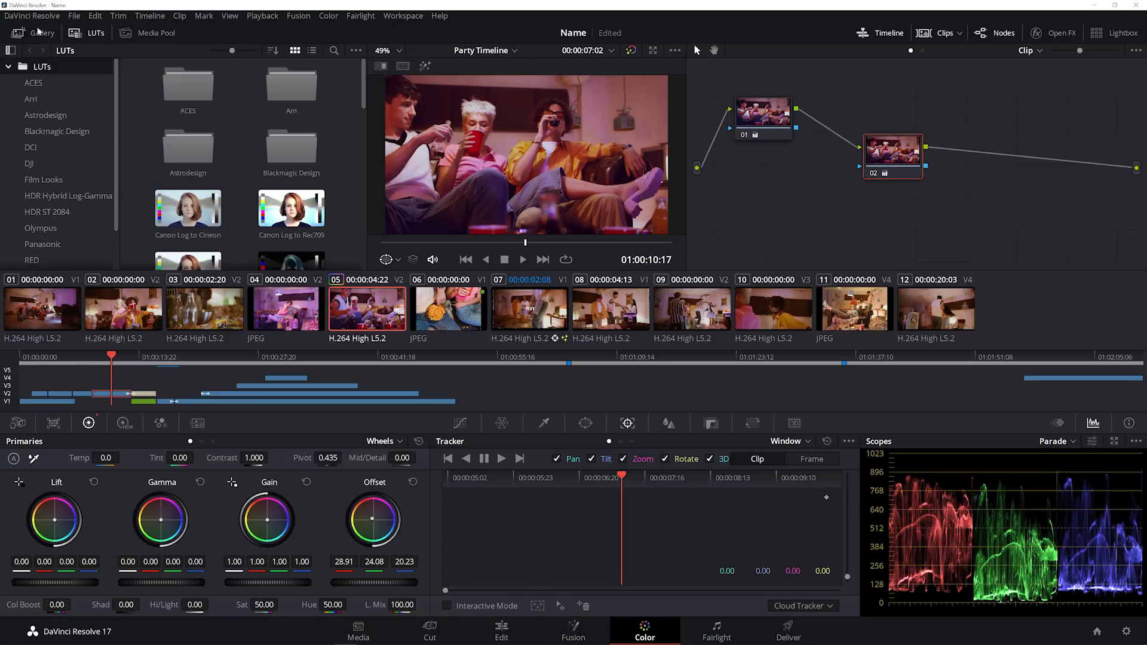
pyautogui.scroll(-1, 229, 161)
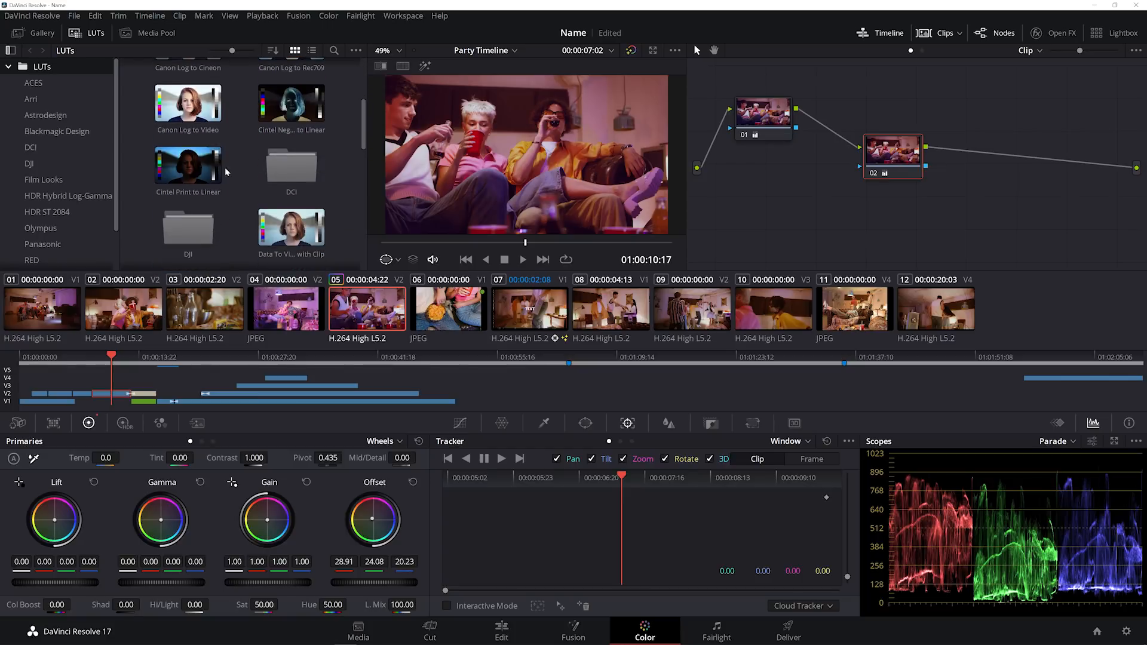
pyautogui.scroll(-2, 224, 210)
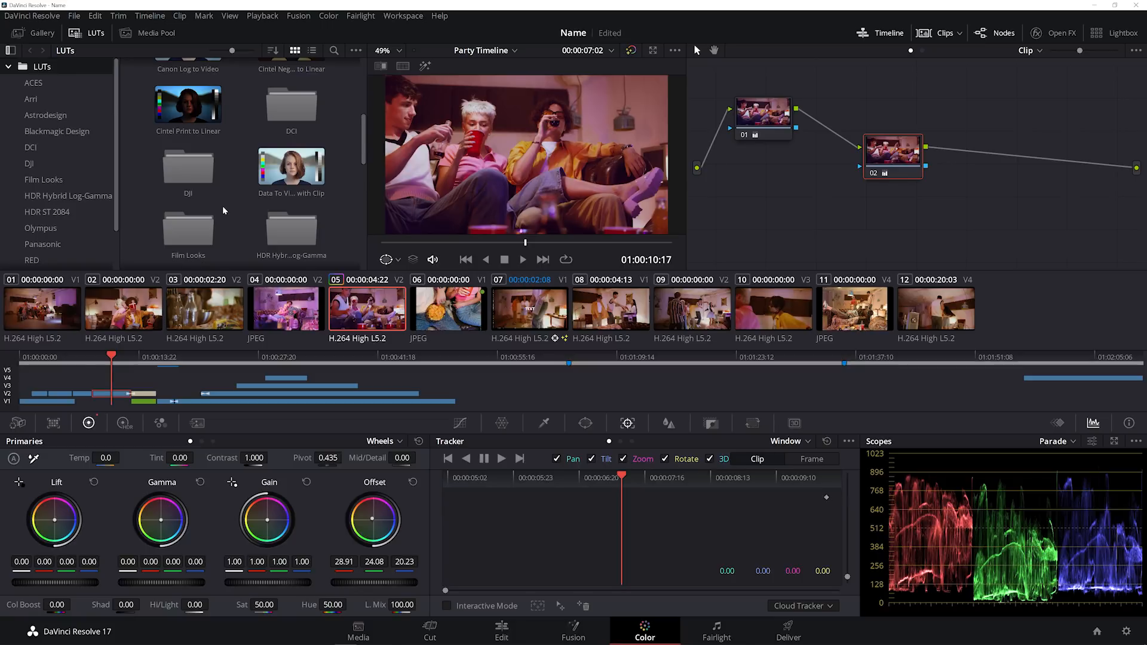
pyautogui.scroll(2, 224, 210)
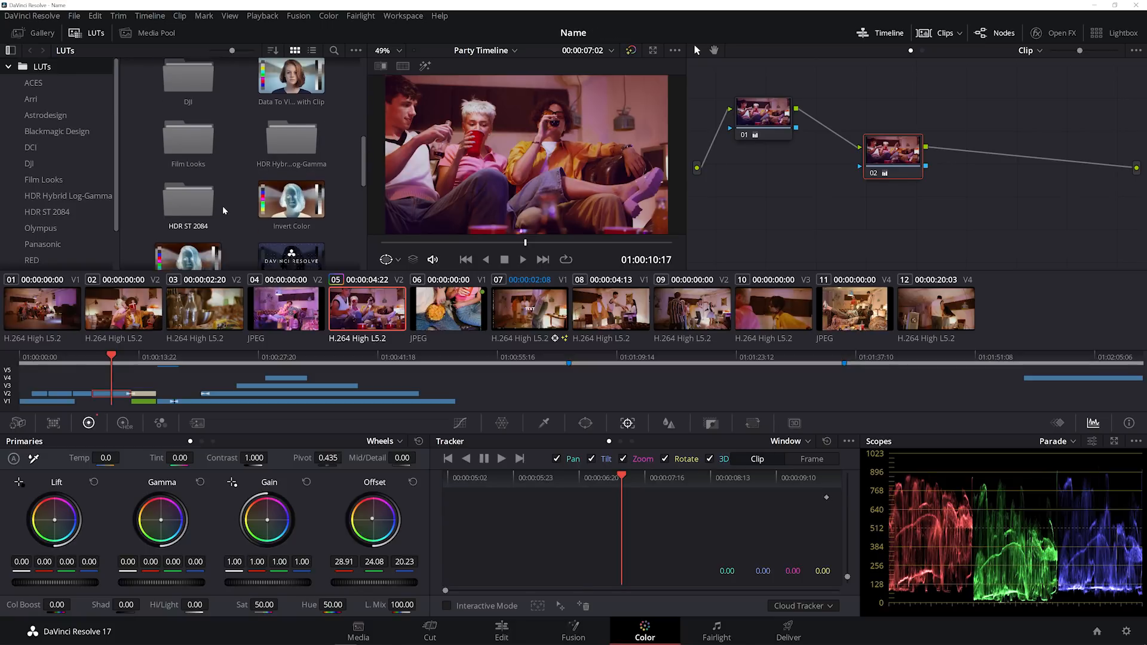
# Apply the Canon Log to Cineon LUT to node 02 and move the node slightly in the graph
pyautogui.scroll(1, 225, 210)
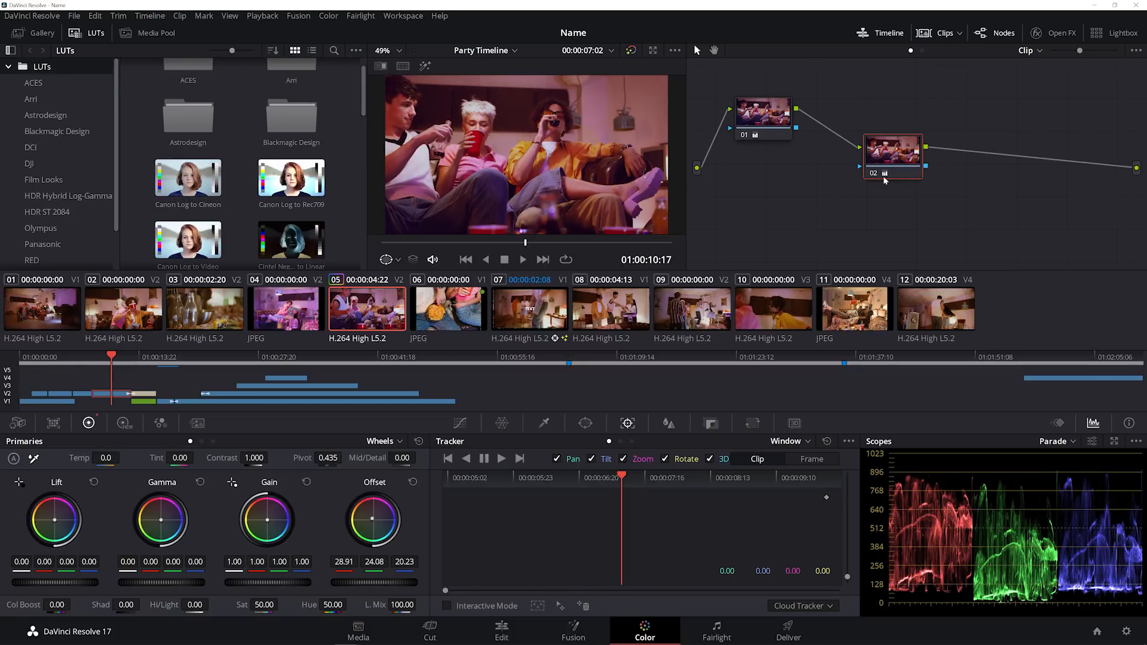
pyautogui.rightClick(936, 193)
pyautogui.click(903, 149)
pyautogui.moveTo(173, 180); pyautogui.dragTo(929, 143)
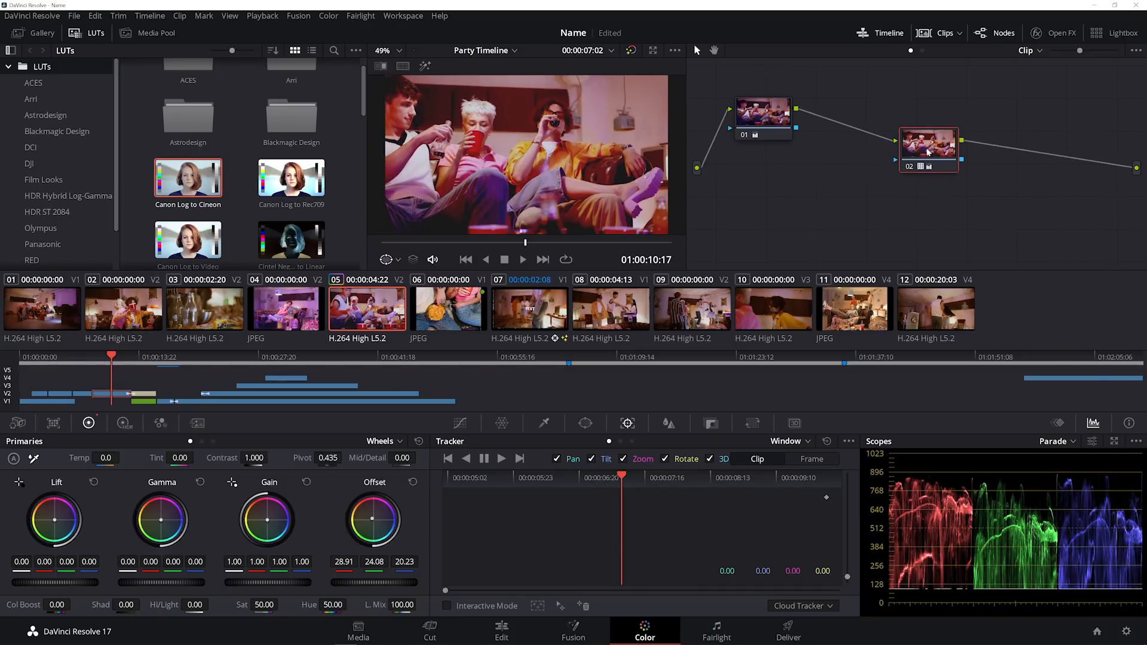
# Look through the DCI and DJI LUTs, and apply Blackmagic 4.6K Film to Rec709 from the Blackmagic Design folder to node 02
pyautogui.scroll(-2, 29, 168)
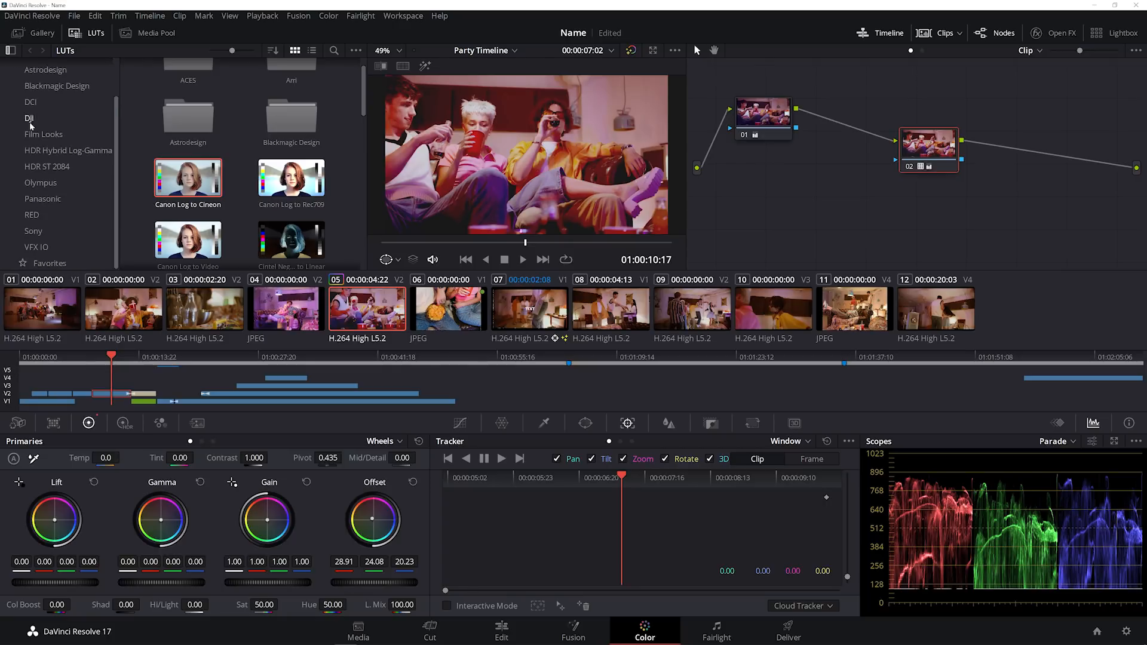
pyautogui.scroll(2, 40, 191)
pyautogui.click(35, 164)
pyautogui.click(36, 132)
pyautogui.click(38, 148)
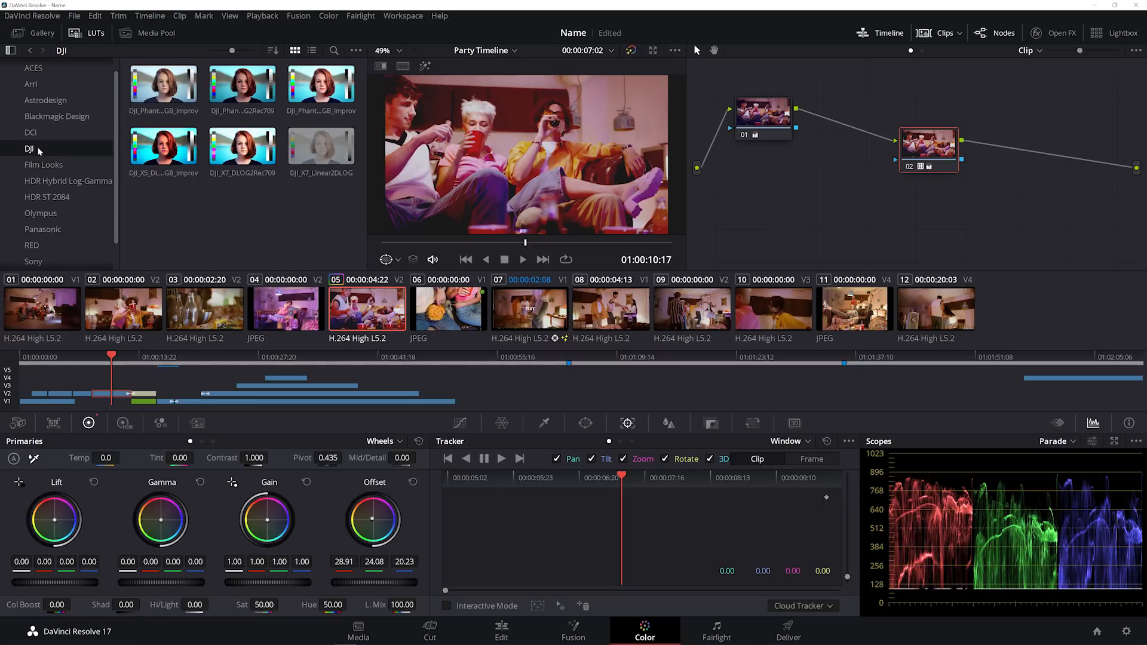
pyautogui.click(57, 116)
pyautogui.moveTo(196, 147); pyautogui.dragTo(928, 146)
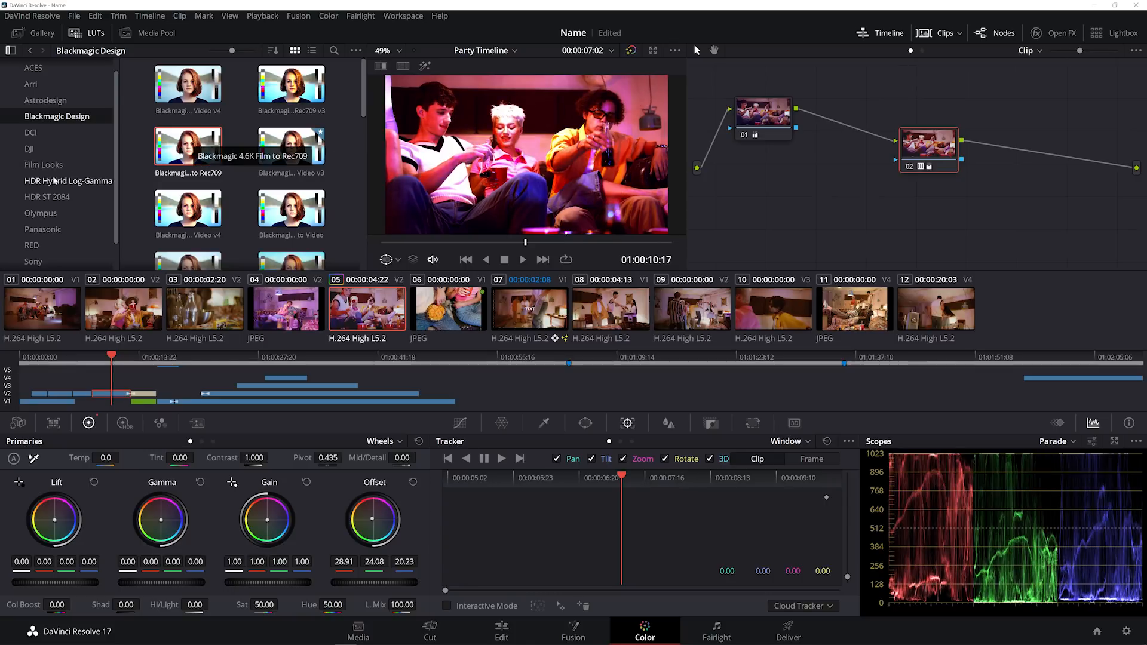
# Apply the Blackmagic Video v3 LUT from the Favorites collection to node 02
pyautogui.scroll(-2, 60, 227)
pyautogui.click(48, 262)
pyautogui.moveTo(170, 91); pyautogui.dragTo(929, 151)
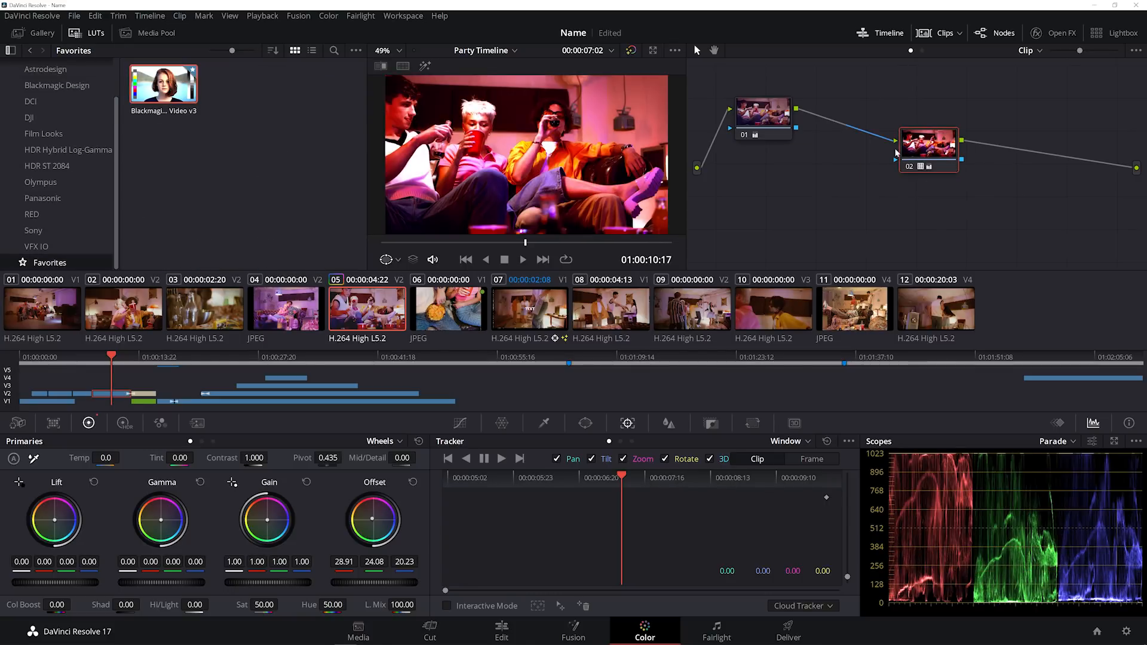
# Delete node 02 from the clip's node graph
pyautogui.rightClick(924, 146)
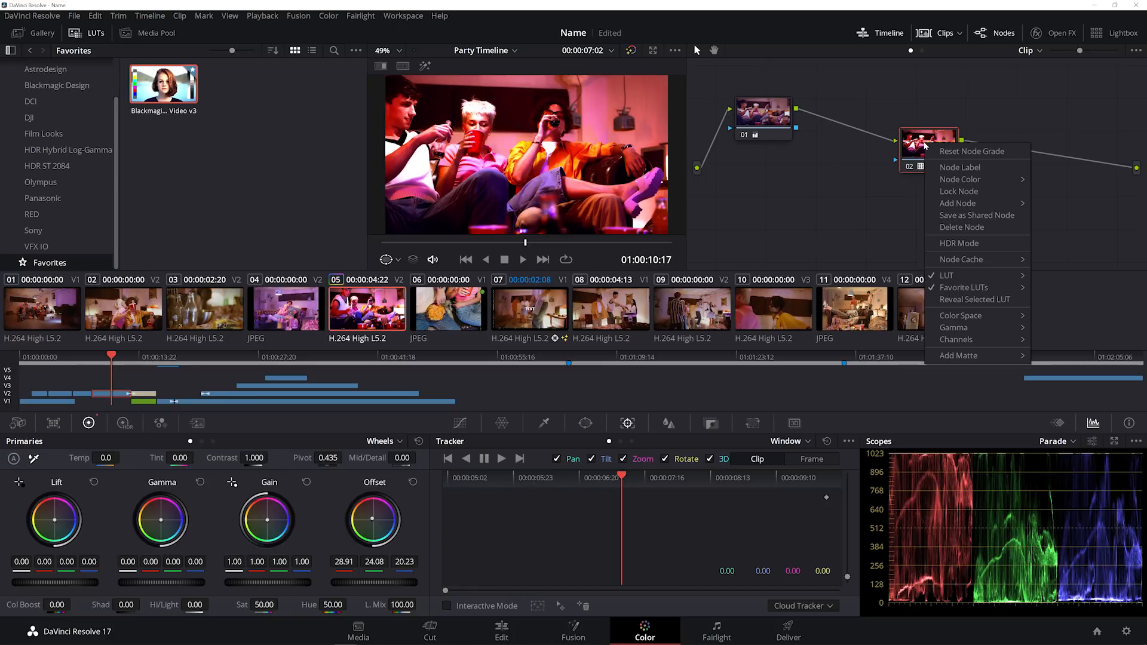
pyautogui.click(961, 227)
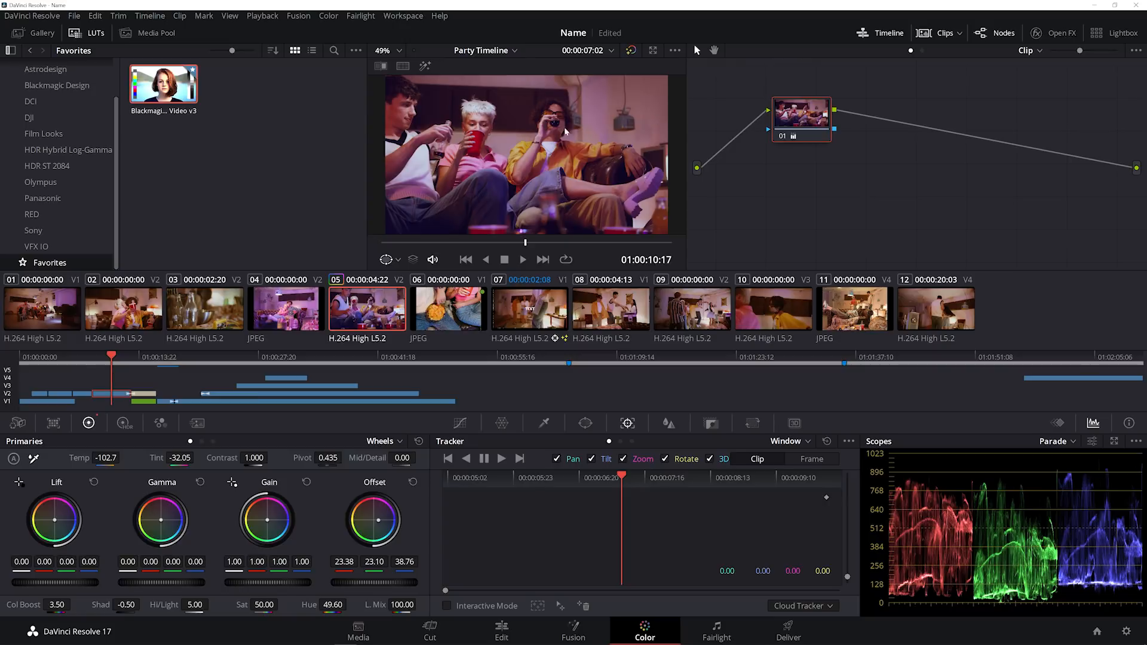
pyautogui.scroll(3, 55, 116)
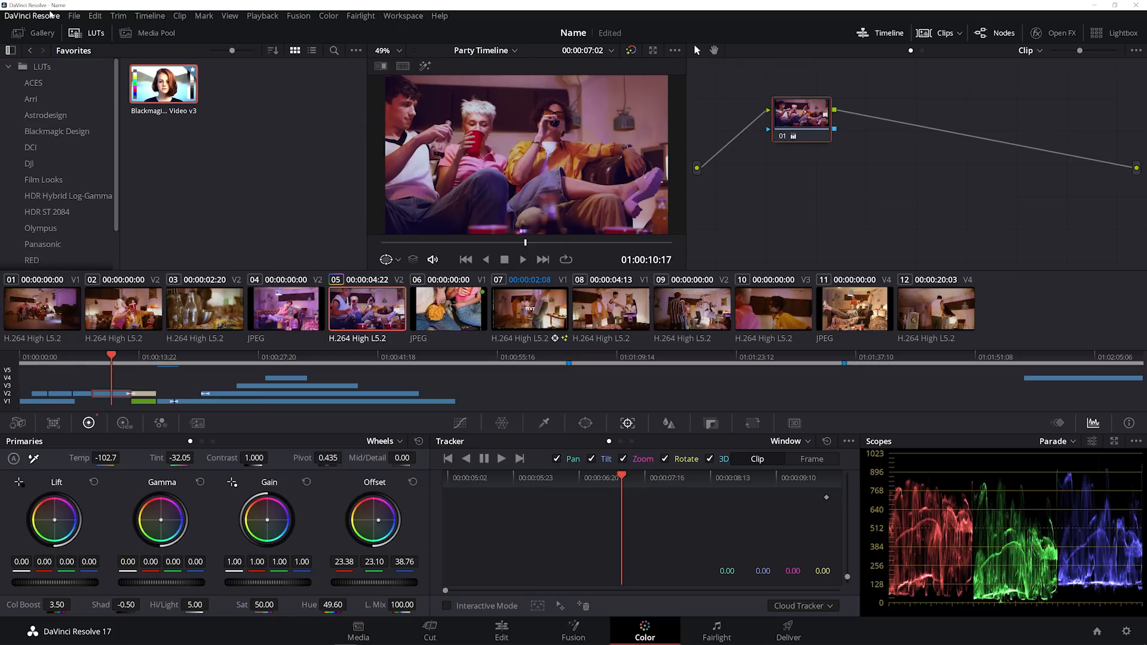
# Open the LUT folder from the project's Color Management settings, view its files, and close both without saving
pyautogui.click(81, 16)
pyautogui.click(100, 246)
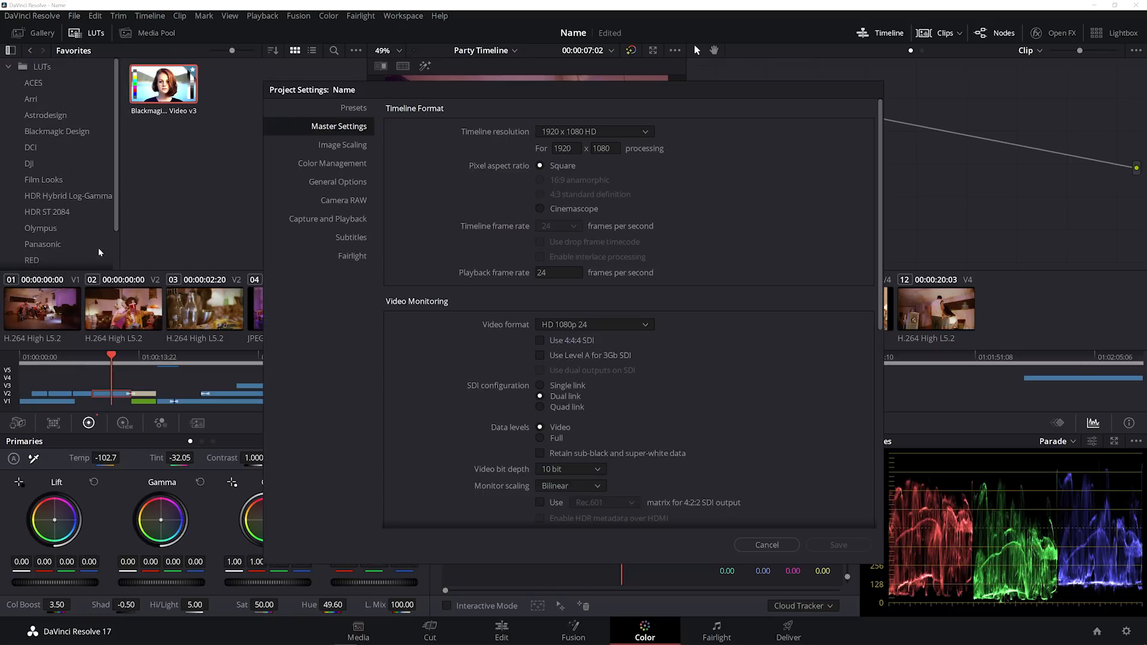
pyautogui.click(345, 164)
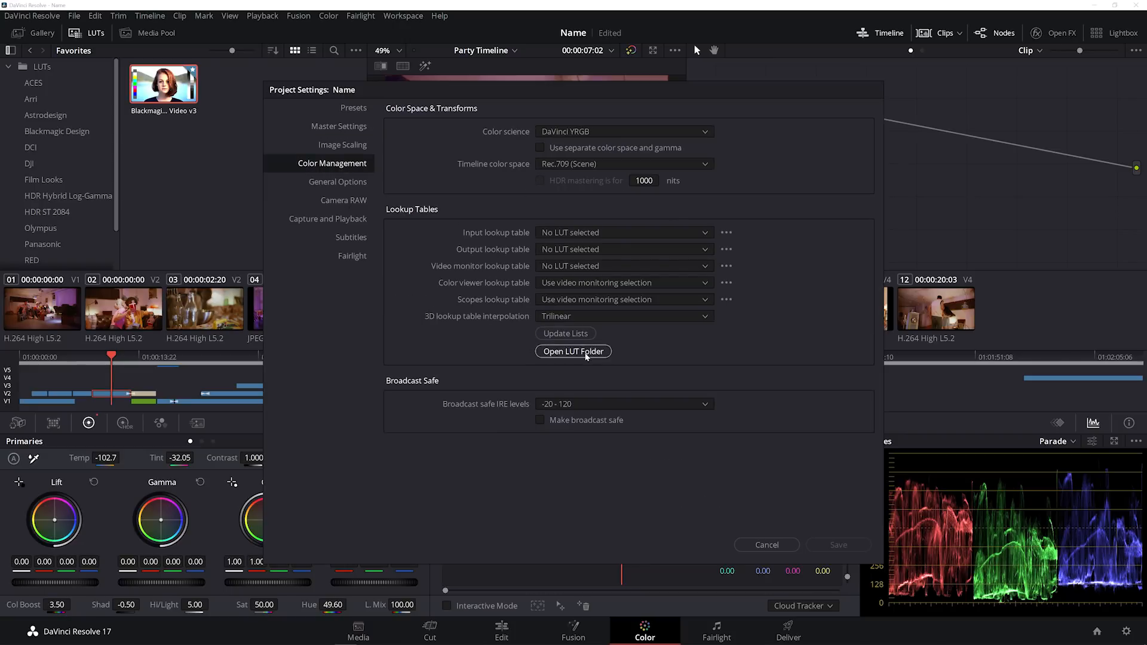
pyautogui.click(573, 351)
pyautogui.click(466, 440)
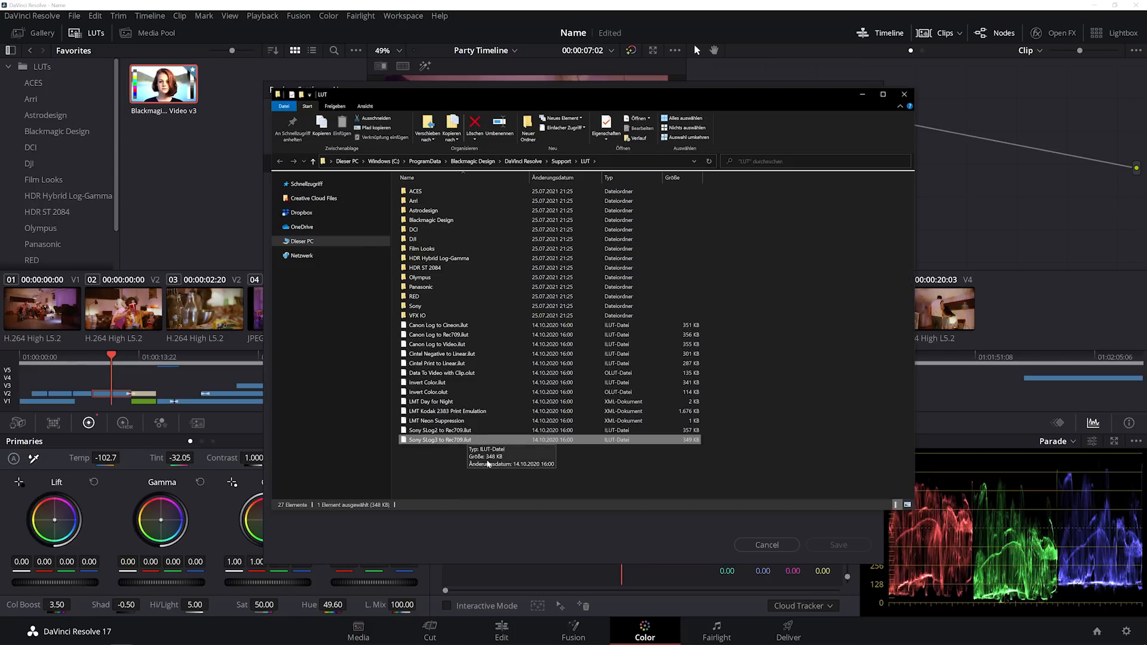
pyautogui.click(489, 467)
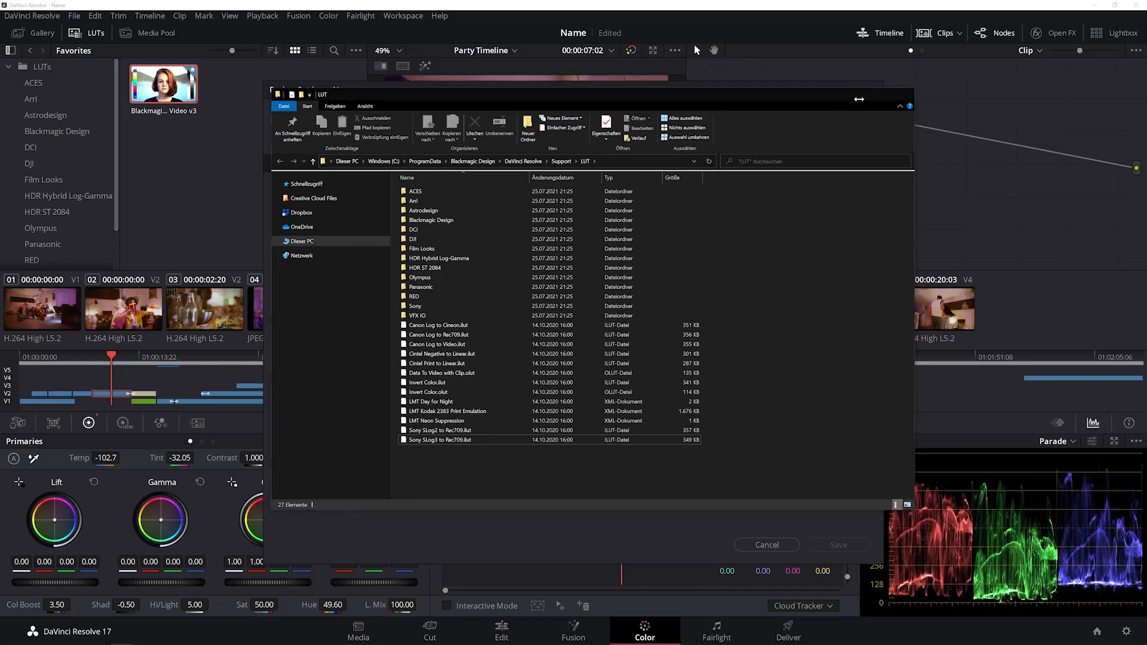
pyautogui.click(213, 167)
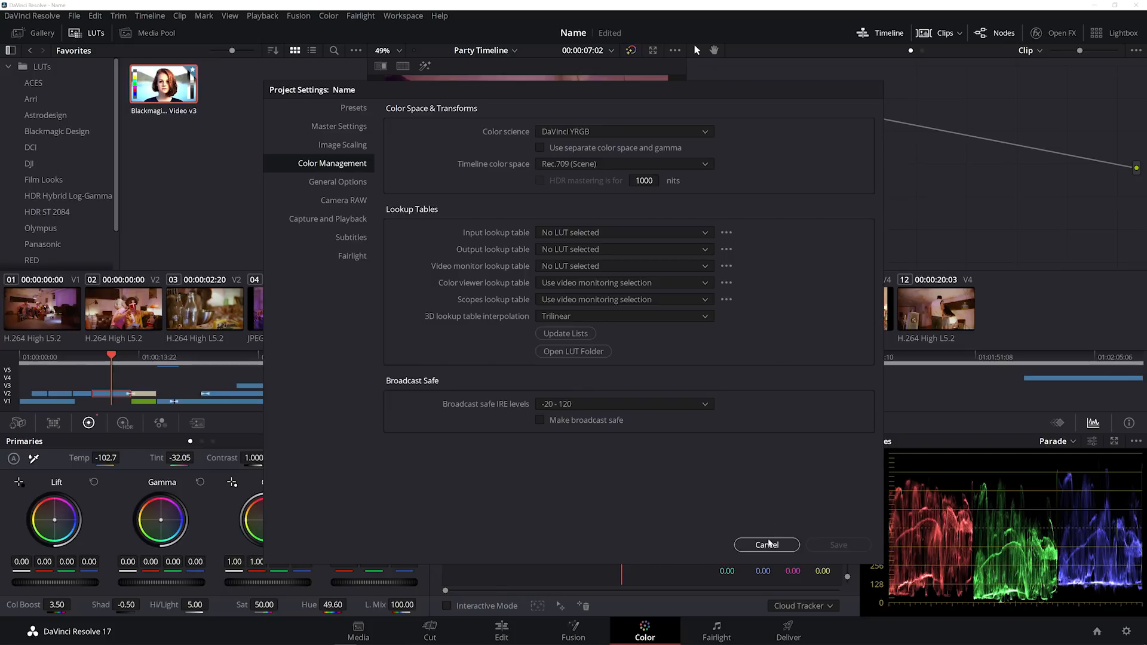
pyautogui.click(767, 545)
pyautogui.rightClick(228, 133)
pyautogui.click(267, 156)
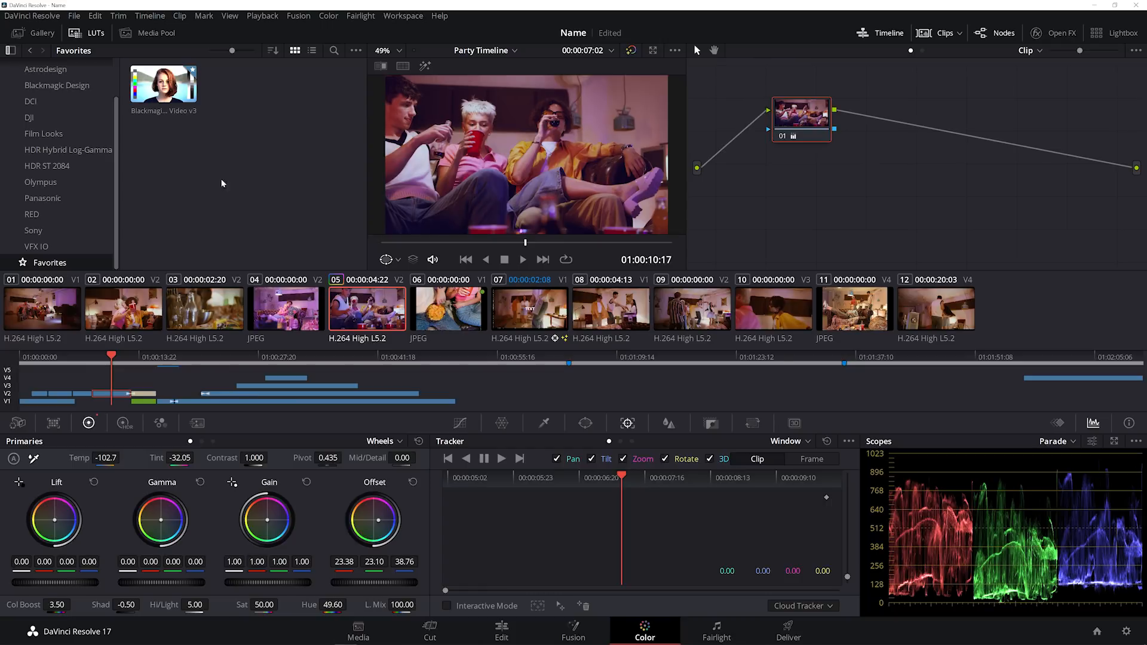
# Shift clip 03's Gamma to red -0.02 and blue 0.11, and apply the same grade to clip 04
pyautogui.click(458, 315)
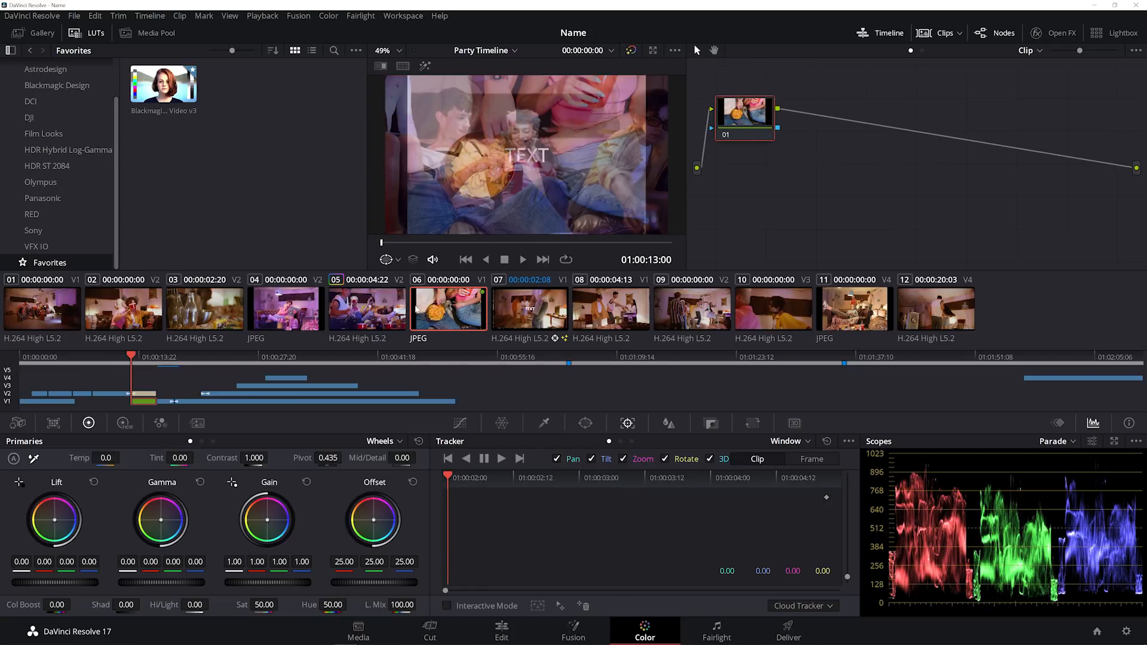
pyautogui.click(204, 309)
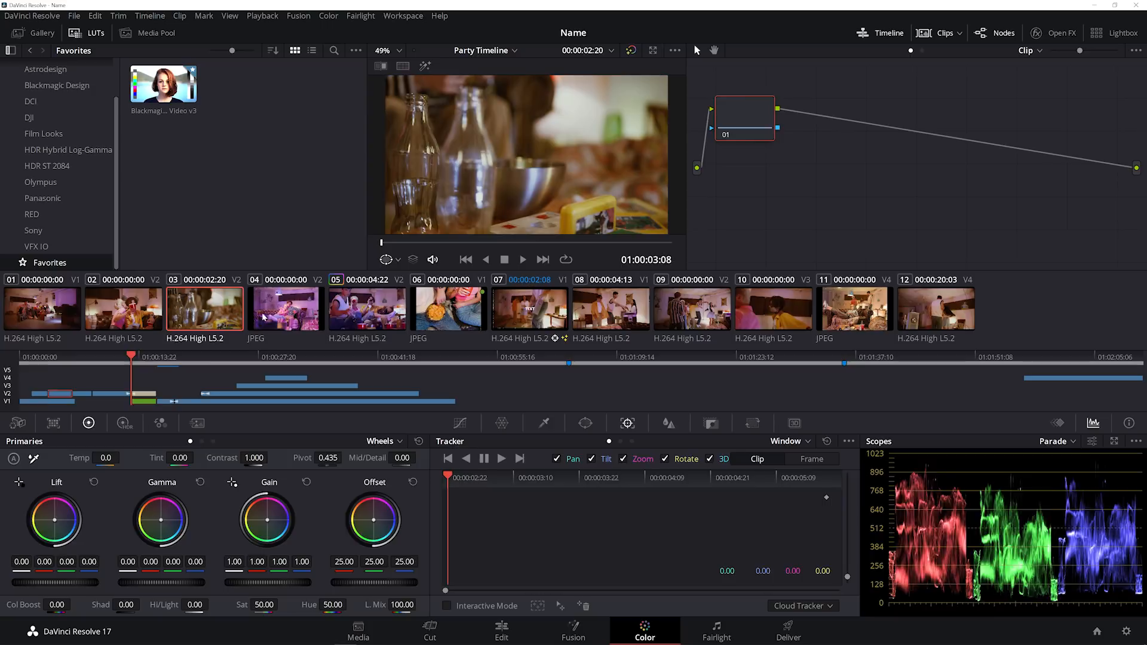
pyautogui.moveTo(167, 525); pyautogui.dragTo(173, 527)
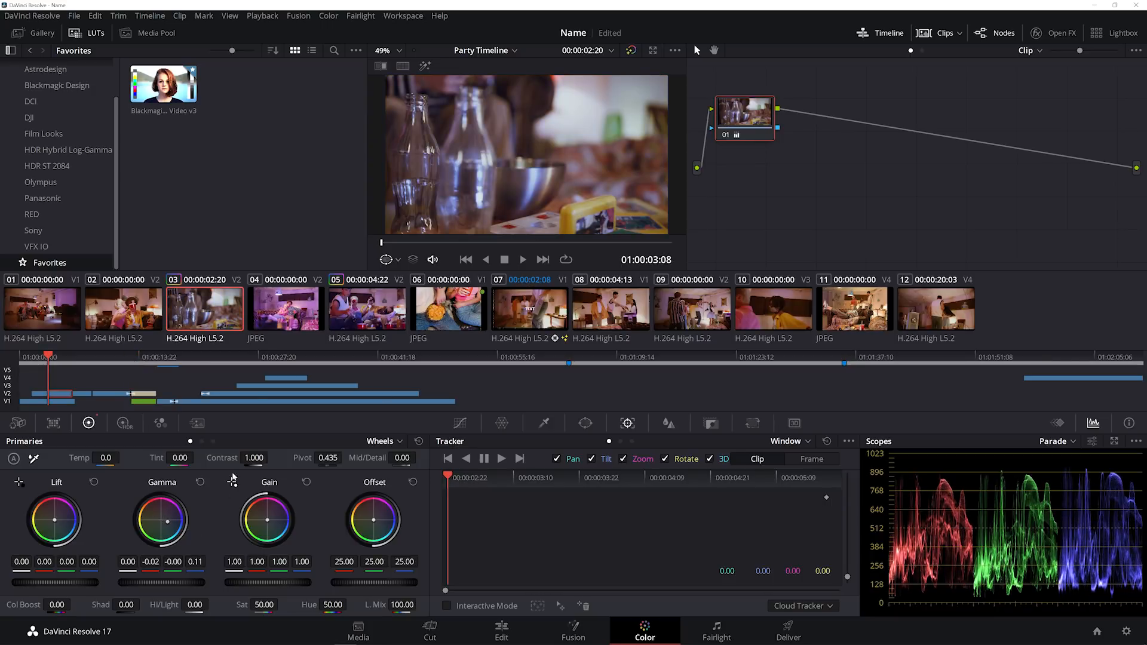
pyautogui.click(293, 301)
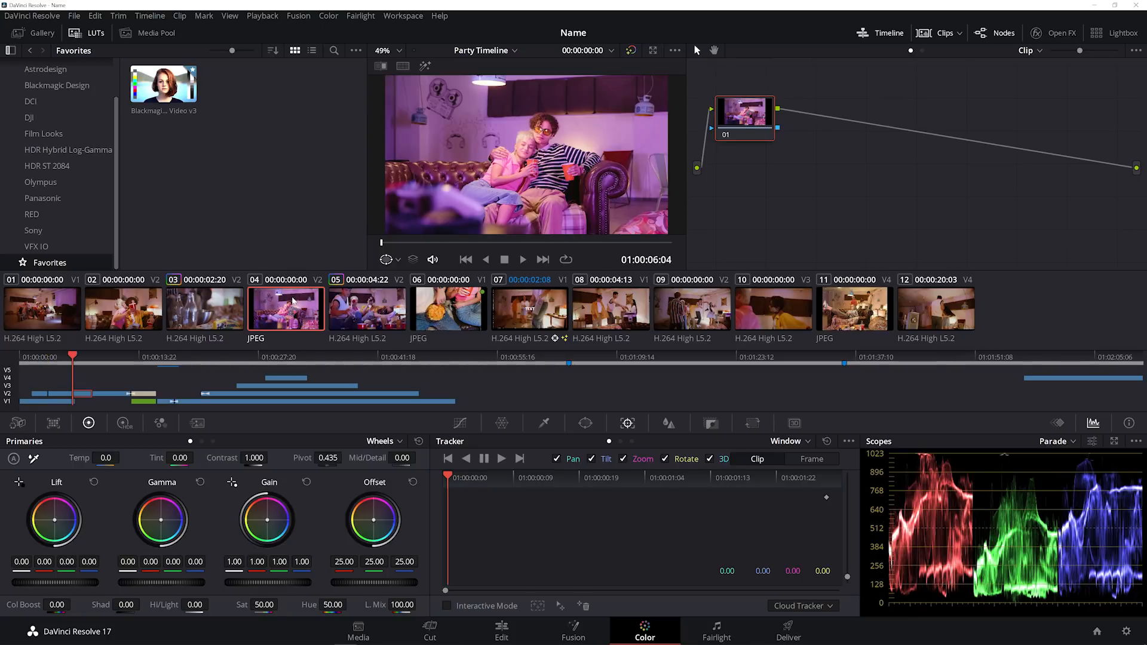
pyautogui.press('=')
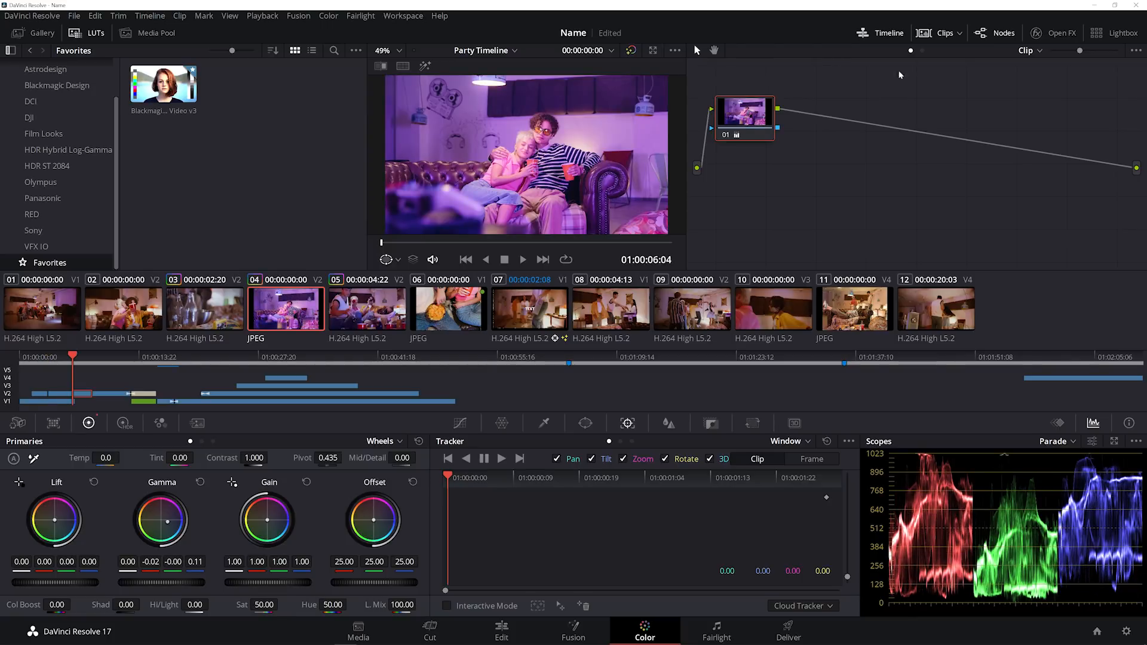
# View all clips in the Lightbox with enlarged thumbnails, and return to the color controls
pyautogui.click(1100, 33)
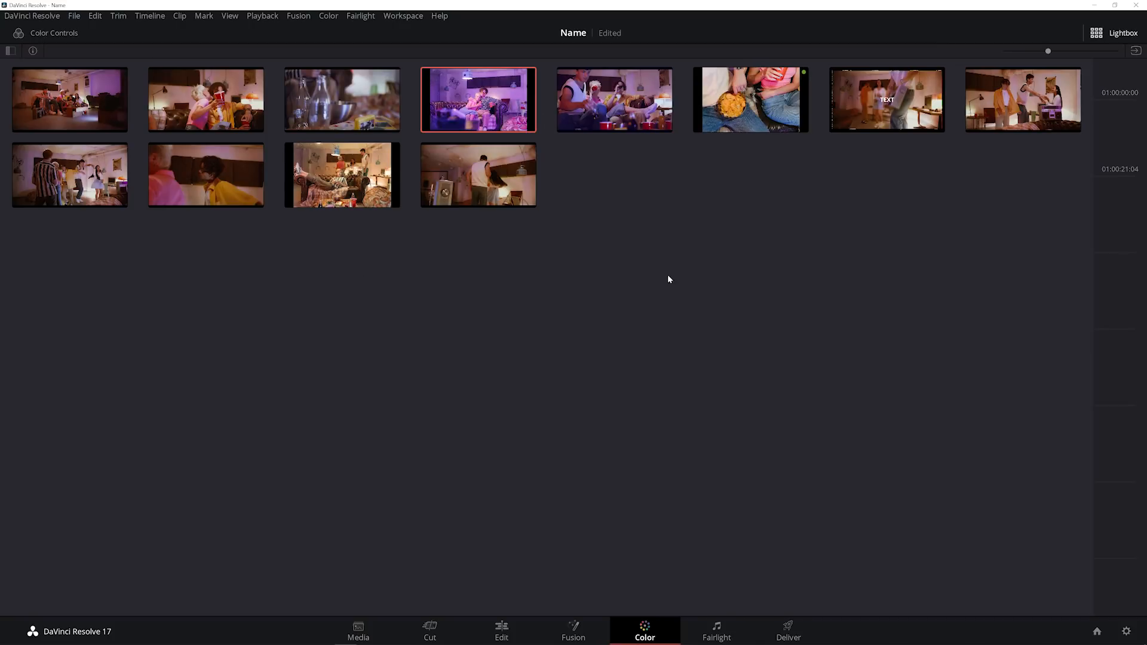
pyautogui.moveTo(1050, 52); pyautogui.dragTo(1096, 51)
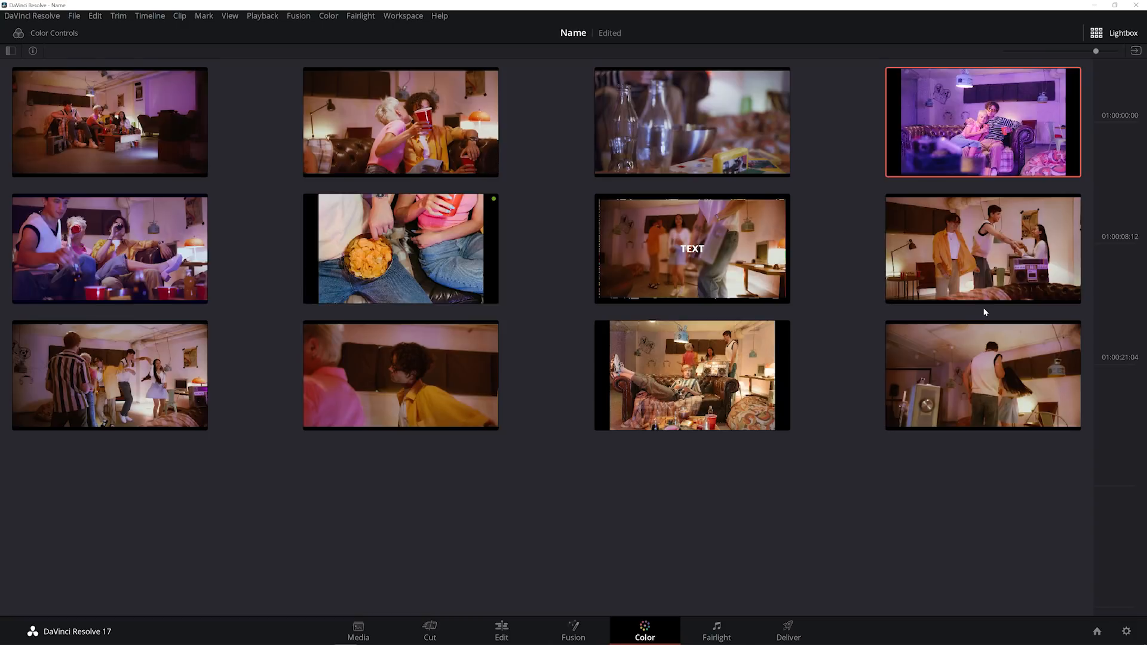
pyautogui.click(1106, 38)
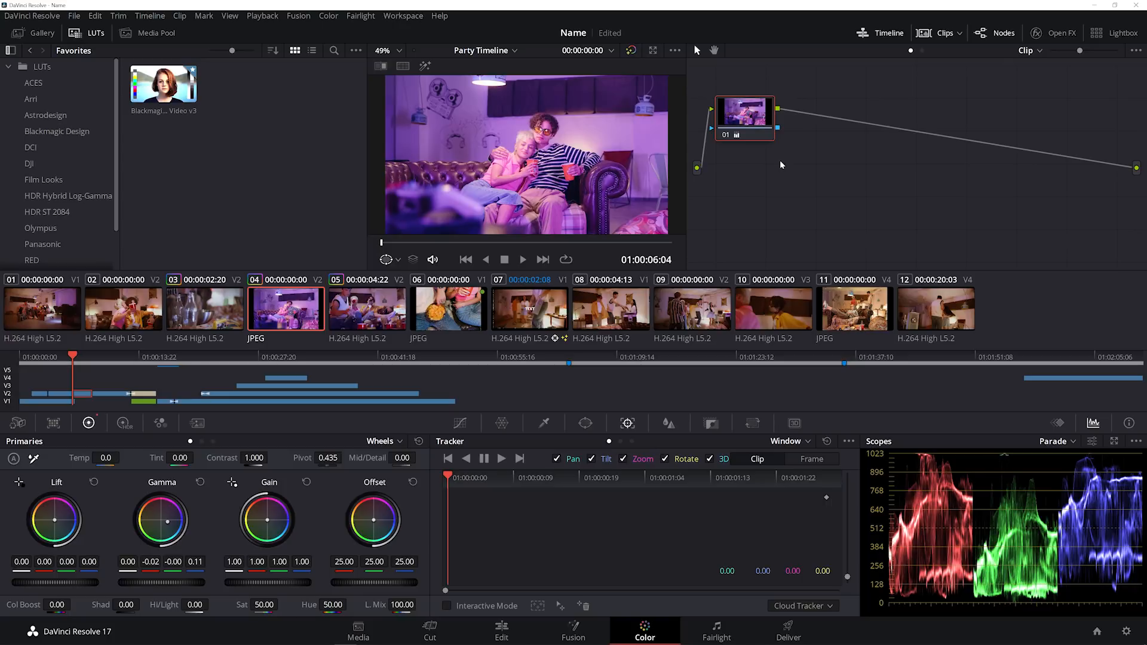
# Compare clip 04 with and without its color grade by repeatedly toggling the grade bypass
pyautogui.click(632, 52)
pyautogui.click(632, 51)
pyautogui.click(632, 51)
pyautogui.click(632, 51)
pyautogui.click(632, 51)
pyautogui.click(632, 51)
pyautogui.click(632, 51)
pyautogui.click(632, 51)
pyautogui.click(631, 52)
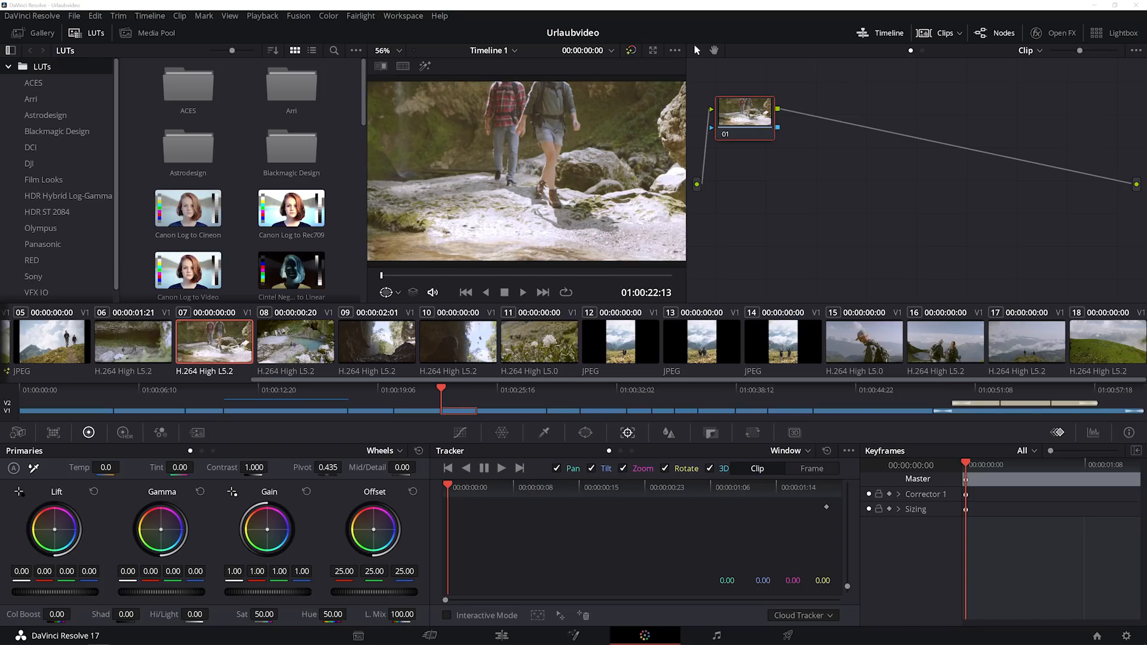
# White-balance clip 07 of the Urlaubvideo project by sampling a light area of the rocks, giving Temp 37.0 and Tint -8.48
pyautogui.click(538, 120)
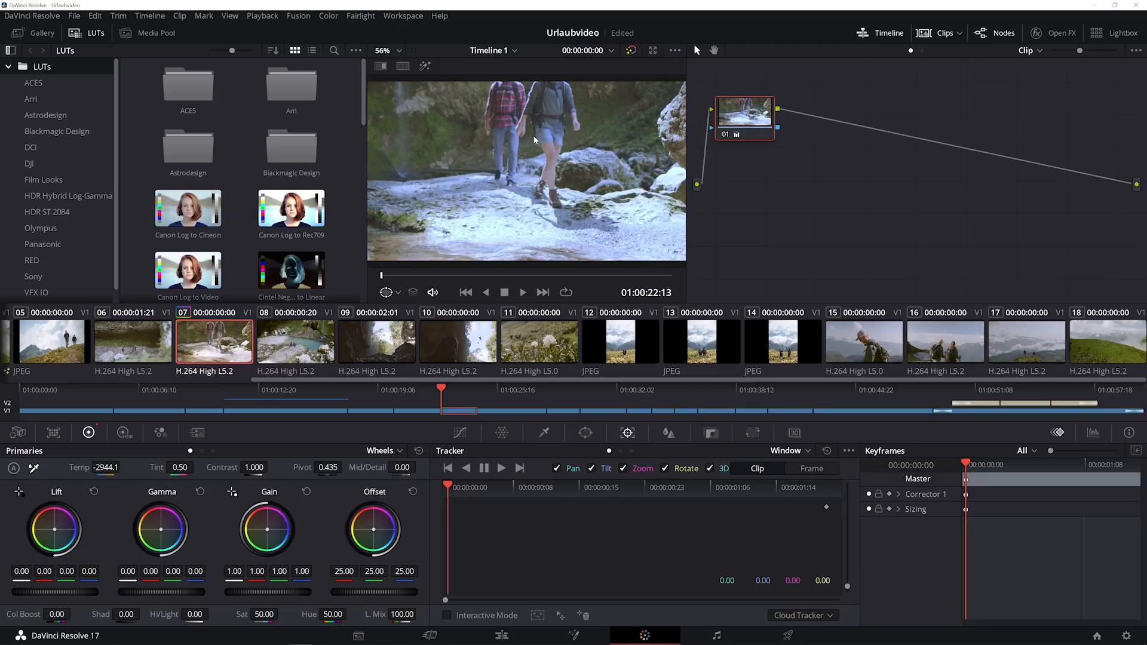
pyautogui.click(33, 467)
pyautogui.click(498, 236)
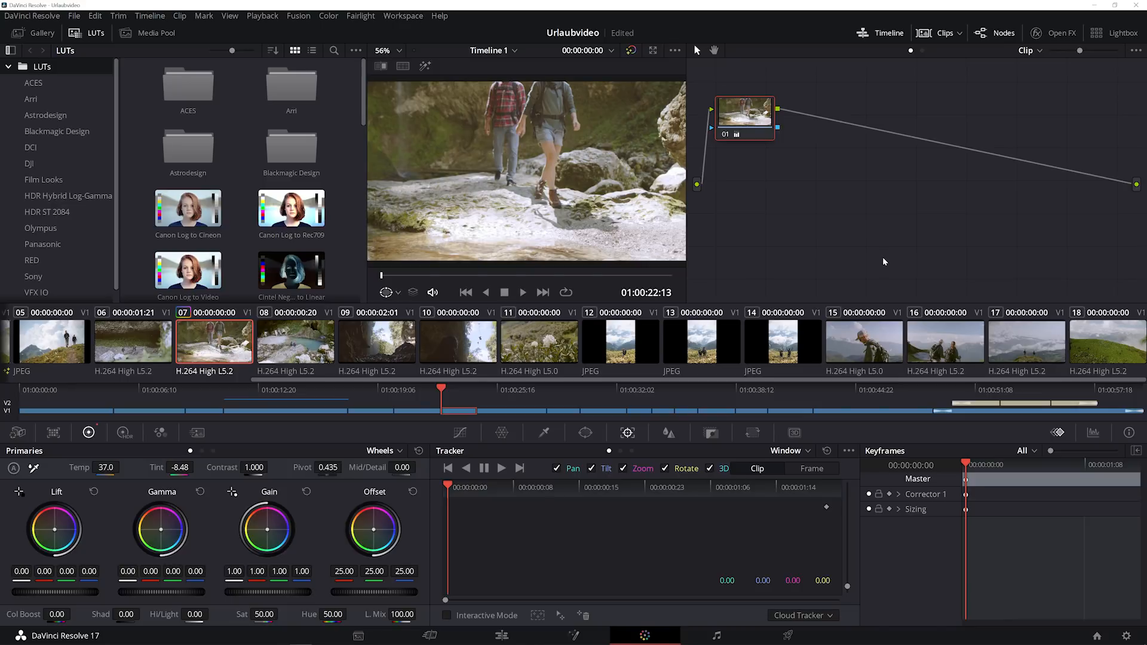
# Shift the Gamma color balance slightly, raise the master Gamma and lower the master Gain
pyautogui.moveTo(160, 529); pyautogui.dragTo(164, 530)
pyautogui.moveTo(161, 592); pyautogui.dragTo(179, 591)
pyautogui.moveTo(278, 594); pyautogui.dragTo(269, 594)
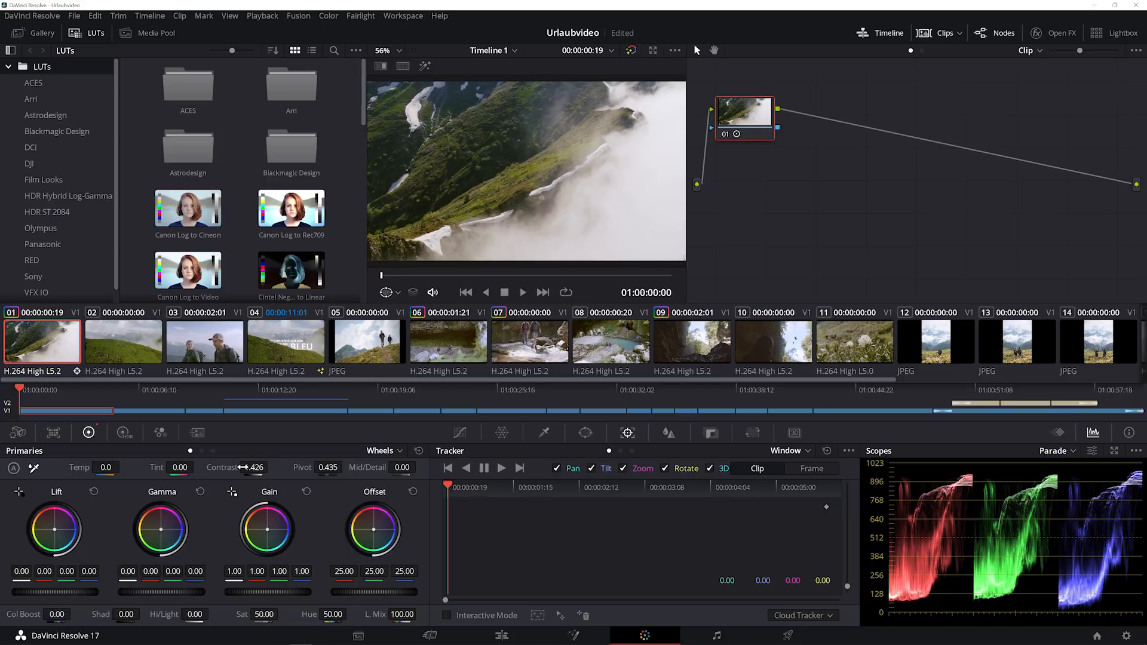
# Reset clip 01's Contrast to 1.000 and set its highlights to 20.50
pyautogui.doubleClick(251, 468)
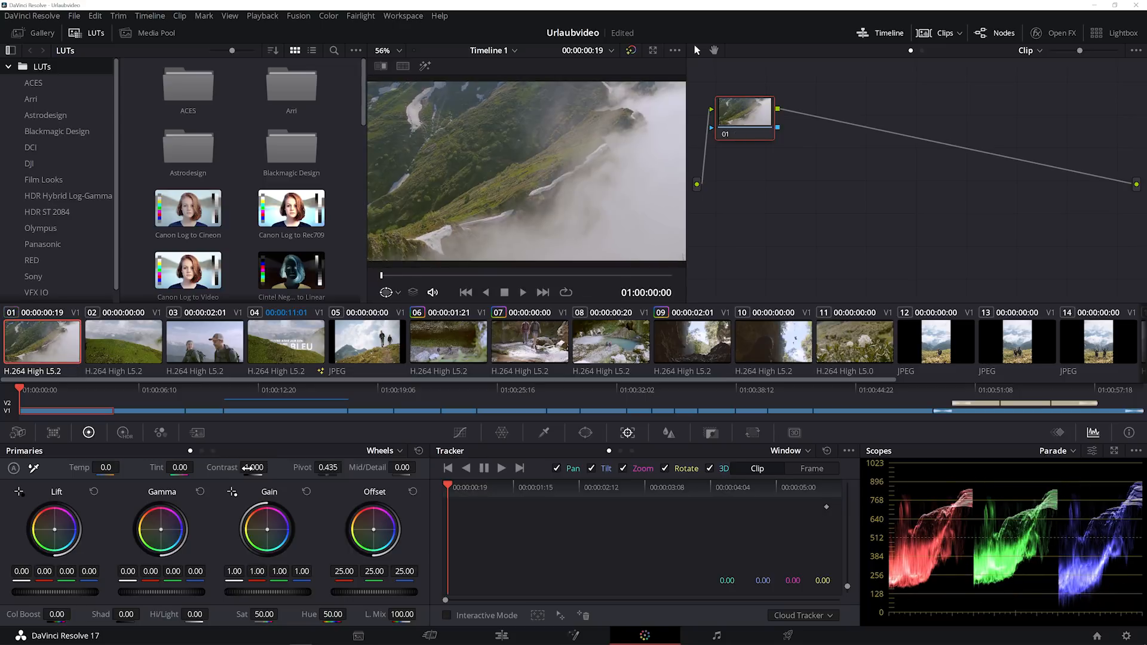
pyautogui.moveTo(231, 614); pyautogui.dragTo(212, 613)
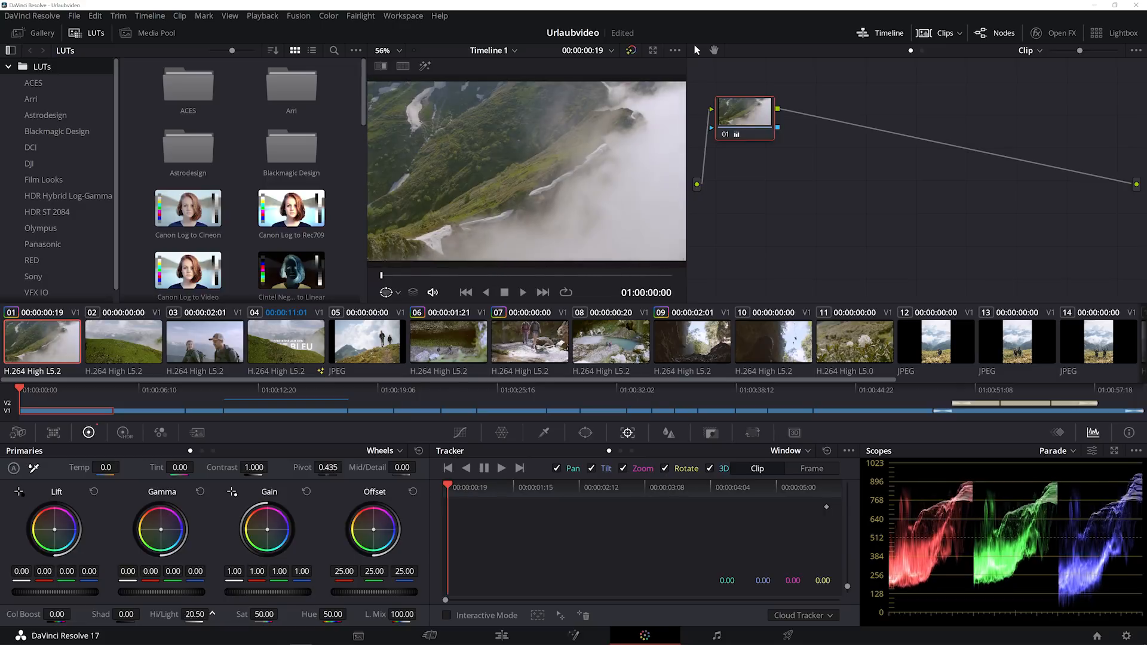
pyautogui.press('Down')
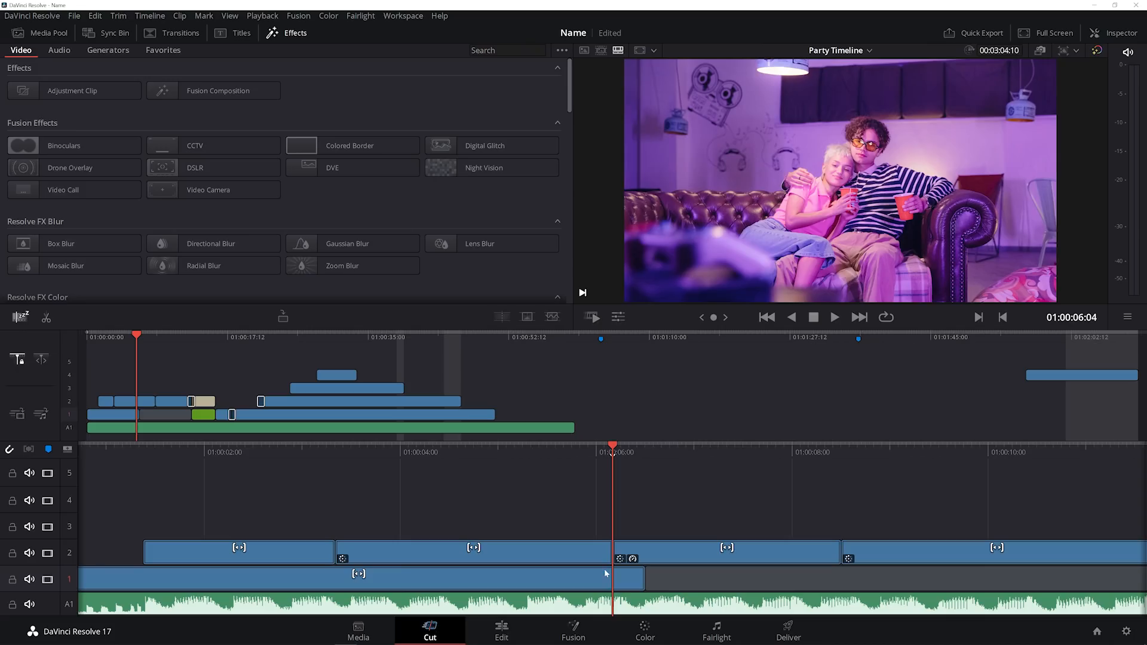
# On the Edit page, select the Dancing With Myself SOMM.mp3 clip on the Audio 2 track, and switch to the Fairlight page
pyautogui.hotkey('shift', '4')
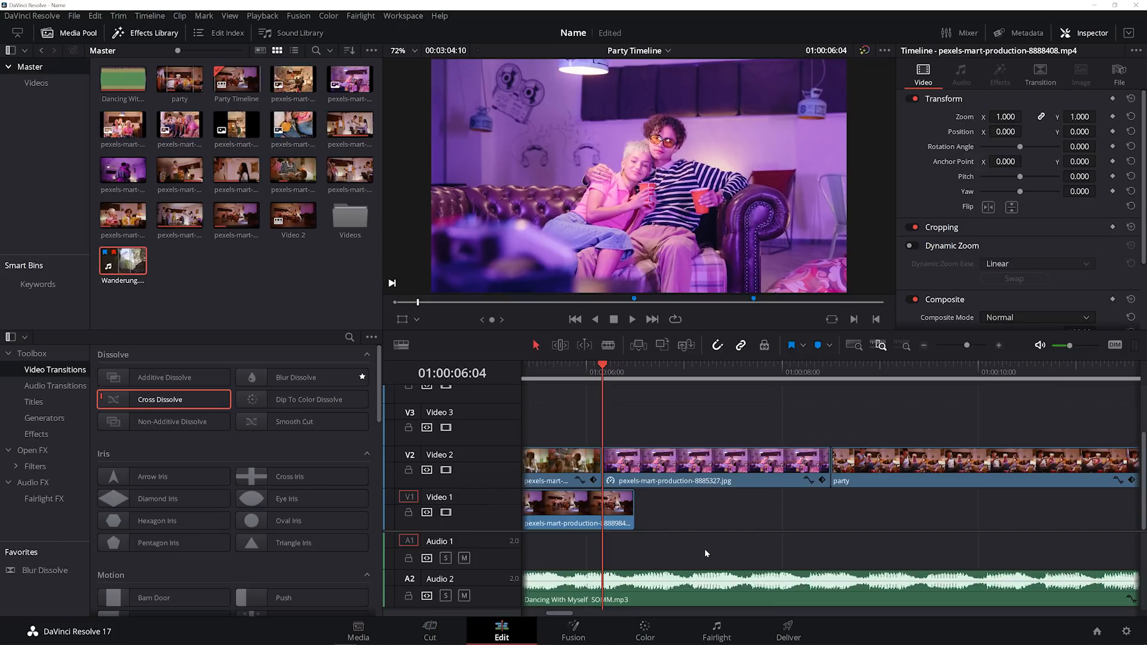
pyautogui.hscroll(8, 704, 548)
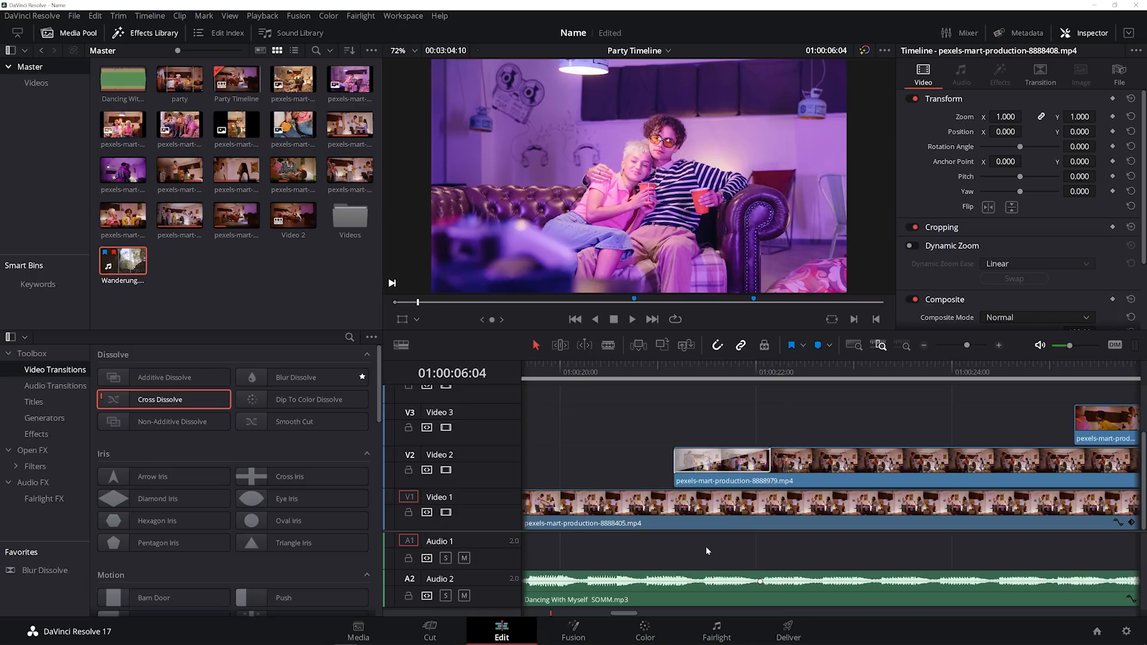
pyautogui.hscroll(15, 706, 548)
pyautogui.click(672, 581)
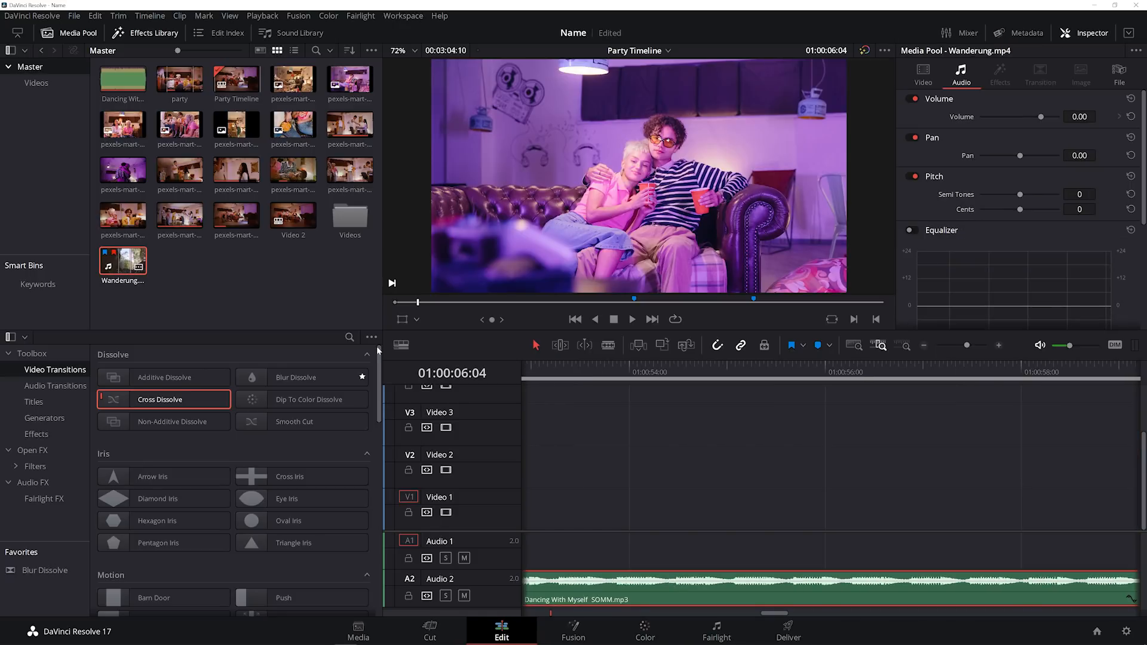
pyautogui.click(728, 630)
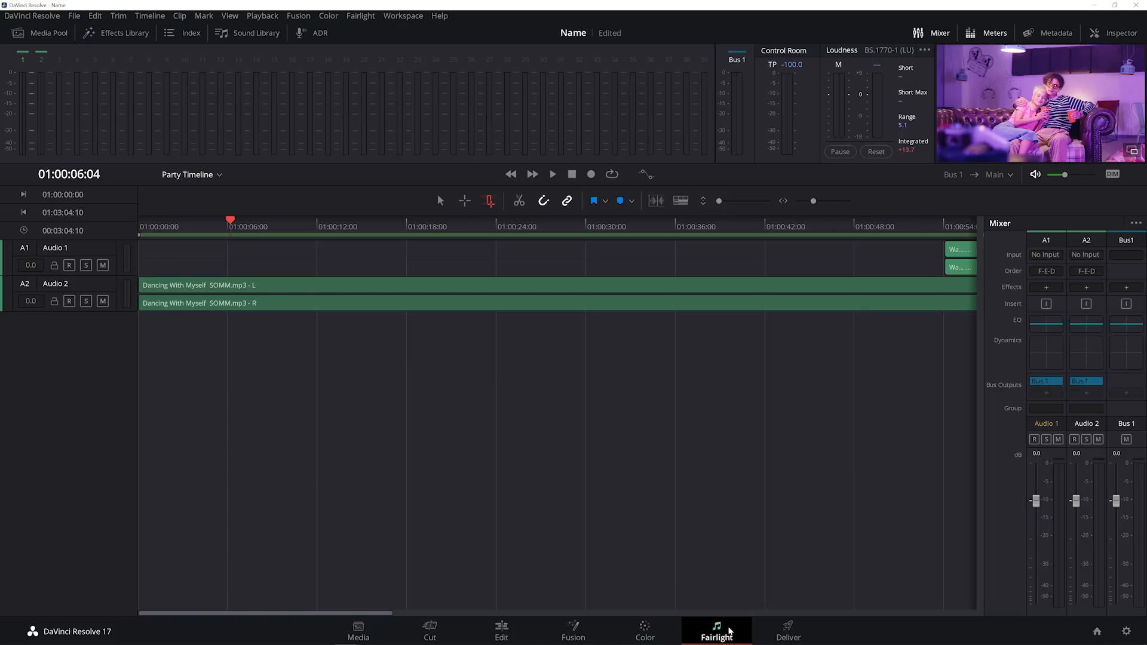
pyautogui.moveTo(384, 613); pyautogui.dragTo(352, 580)
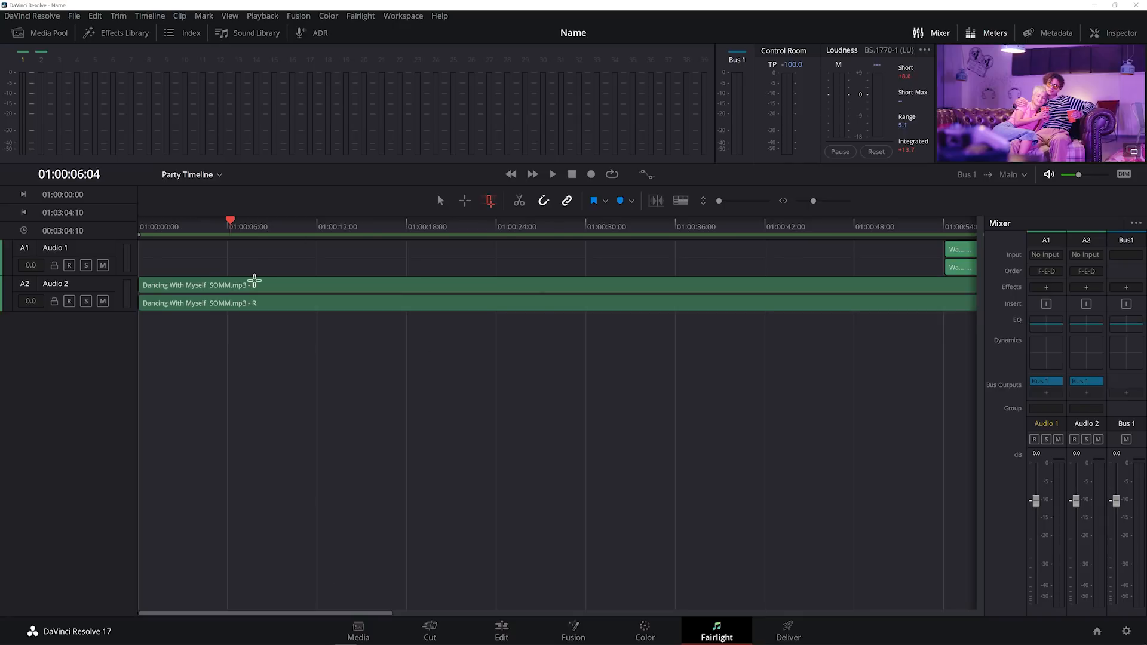
# Play the music on Audio 2 from 01:00:11:17 to examine its level meters, and view the Sound Library
pyautogui.click(312, 284)
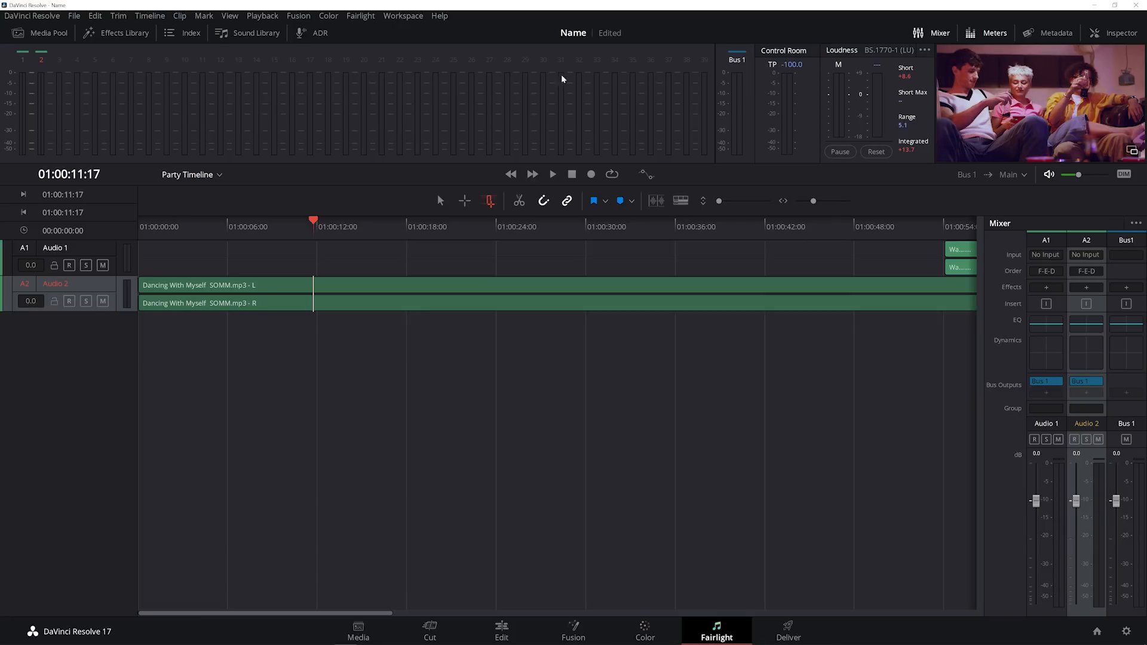
pyautogui.click(275, 229)
pyautogui.press('space')
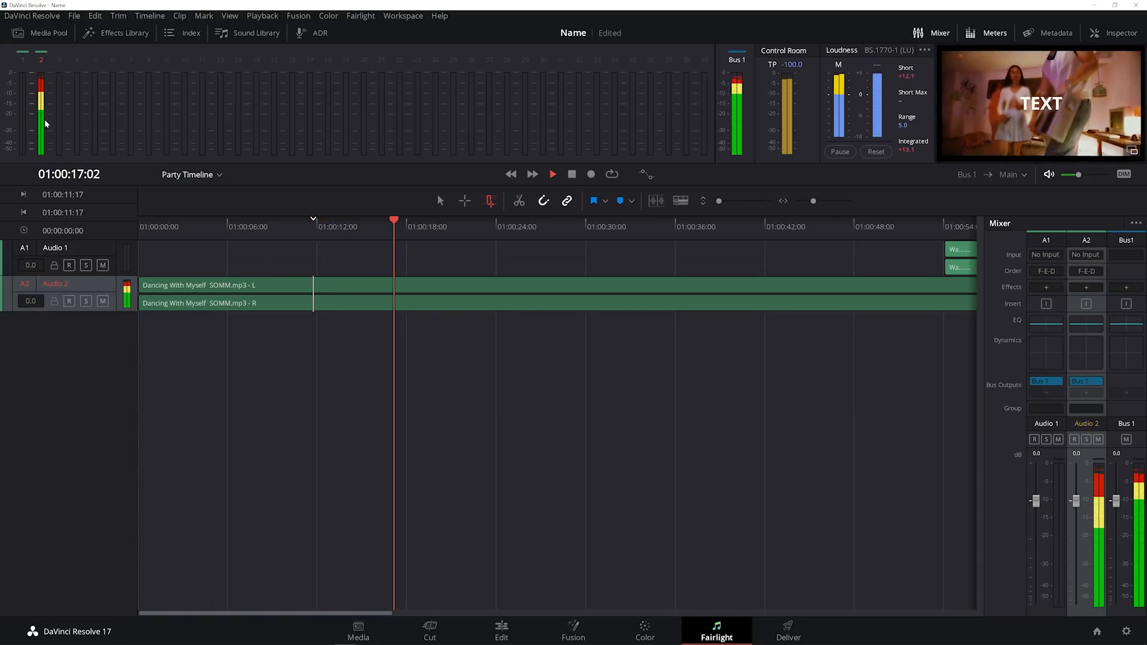
pyautogui.press('space')
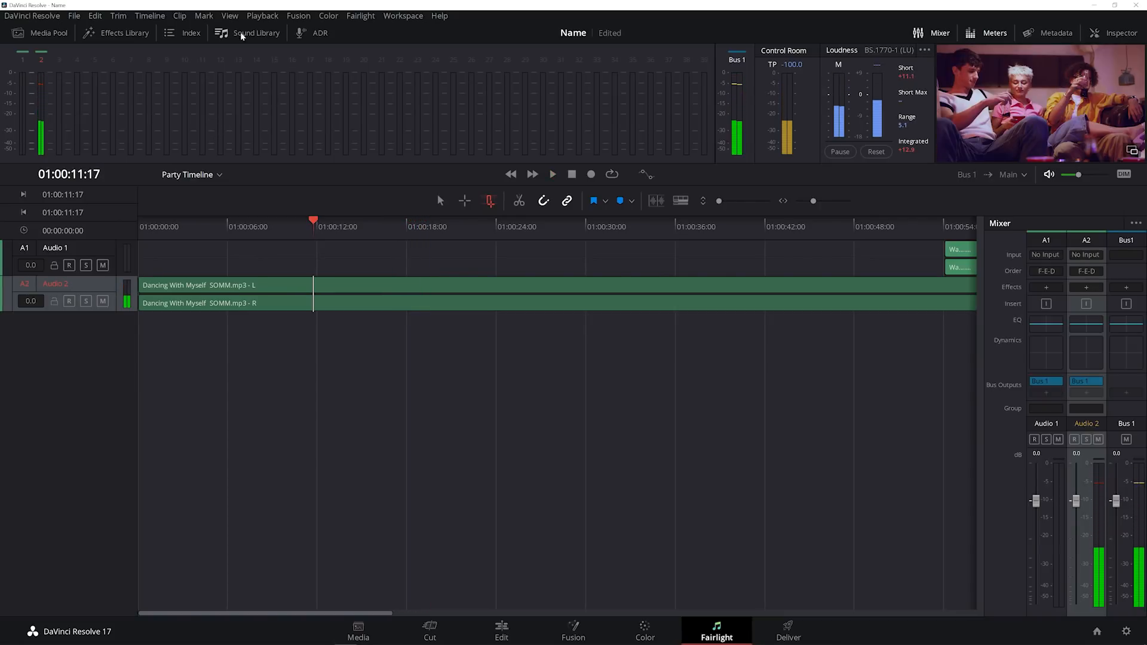
pyautogui.click(245, 35)
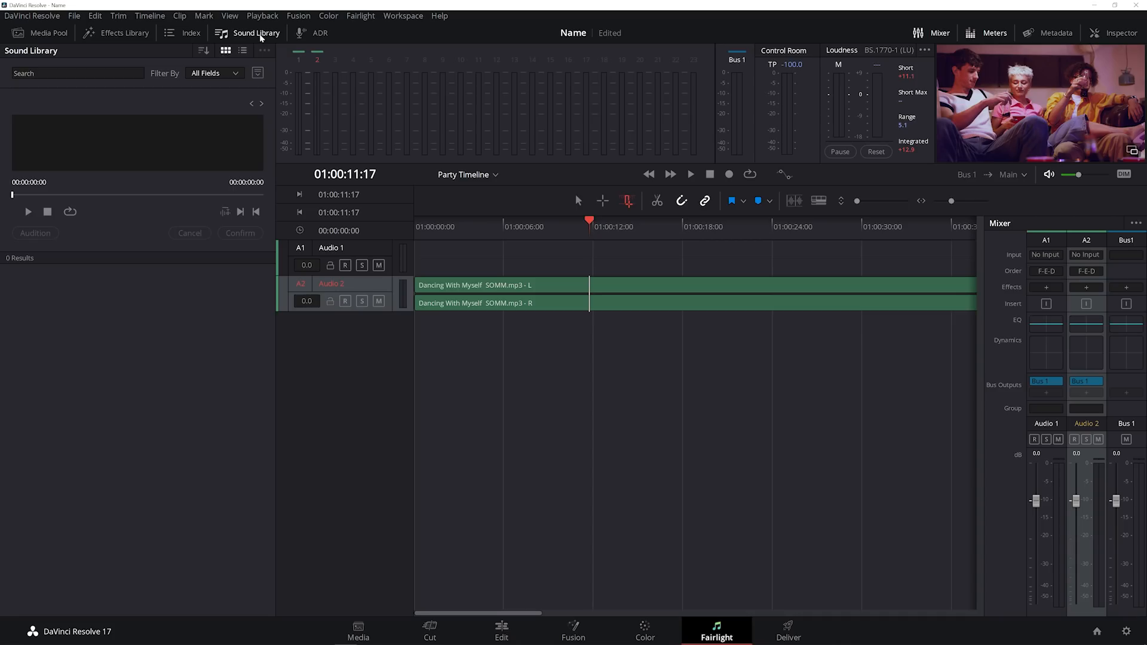
pyautogui.click(245, 33)
# Apply the Delay effect to the Audio 2 track and close its settings
pyautogui.click(116, 33)
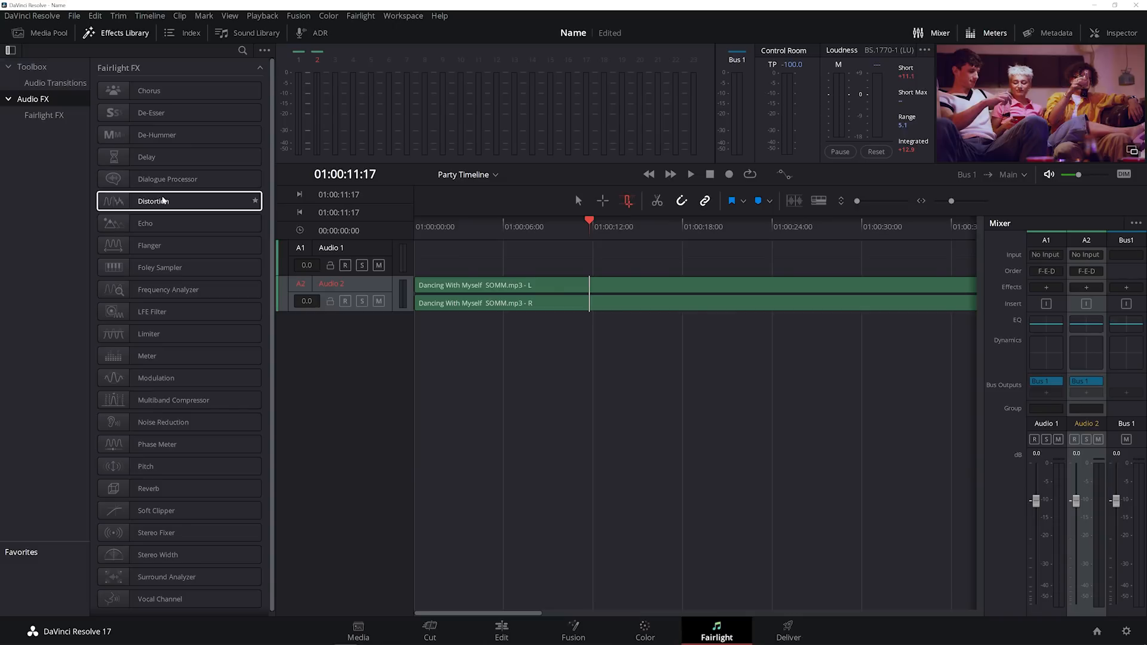
pyautogui.moveTo(159, 157); pyautogui.dragTo(334, 285)
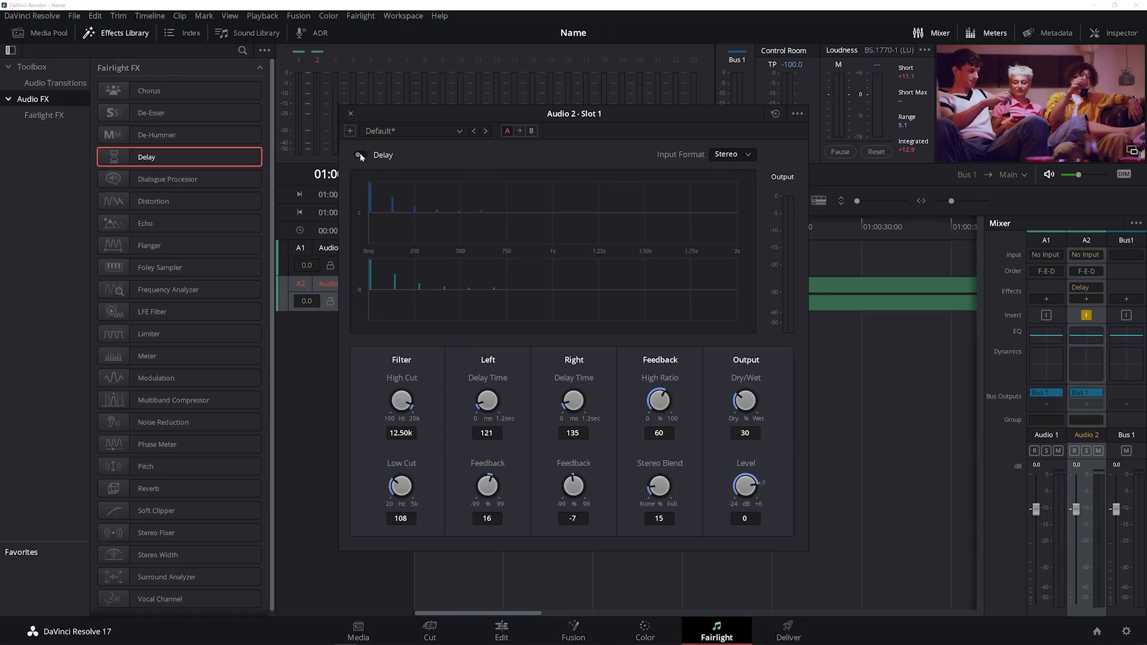
pyautogui.click(351, 113)
# Add a Cross Fade +3 dB transition at the end of the Dancing With Myself SOMM.mp3 clip on Audio 2
pyautogui.click(55, 83)
pyautogui.moveTo(504, 613); pyautogui.dragTo(626, 605)
pyautogui.moveTo(161, 90); pyautogui.dragTo(801, 287)
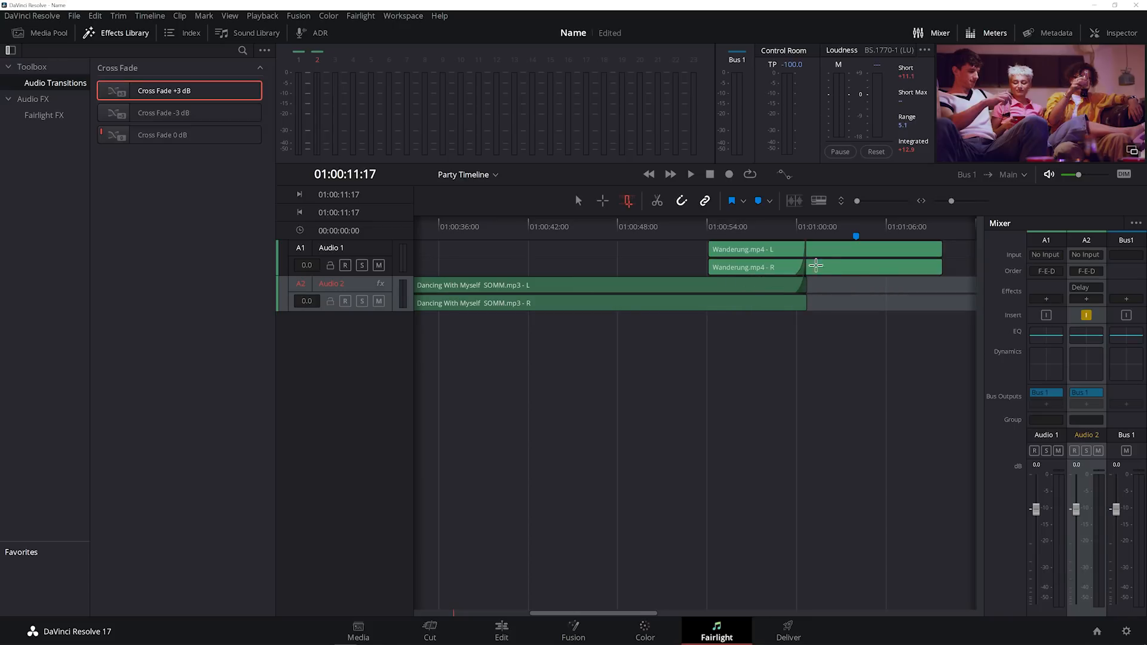
# Place the playhead at 01:01:02:05 on Audio 1 and view the ADR tools, Effects Library and Sound Library
pyautogui.click(829, 265)
pyautogui.click(313, 33)
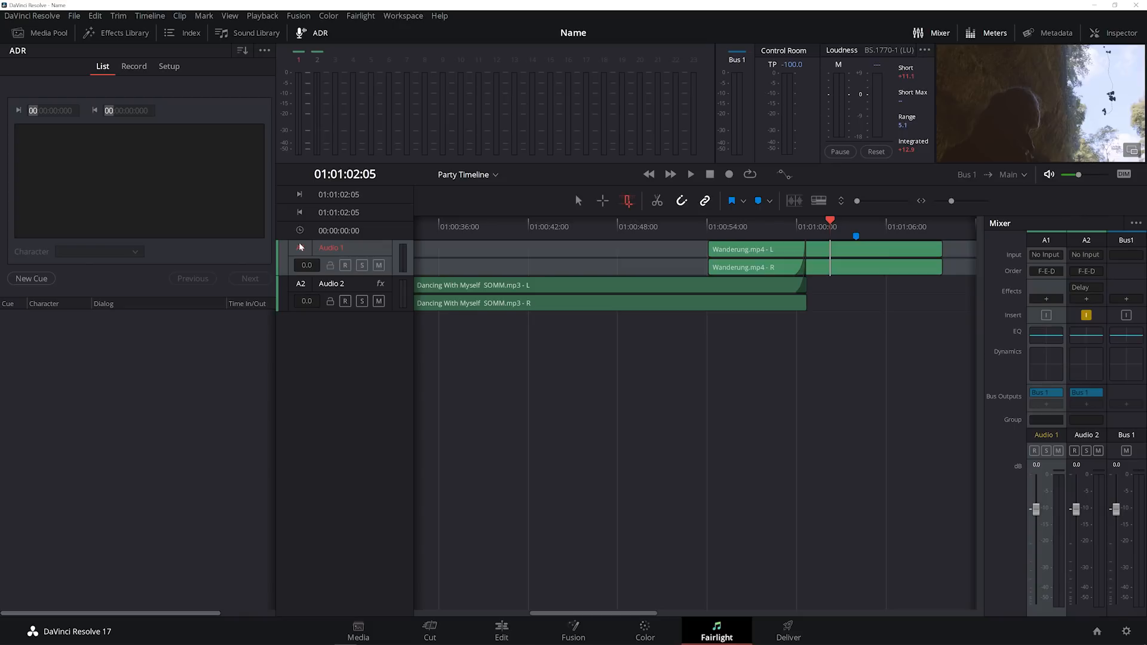
pyautogui.click(100, 34)
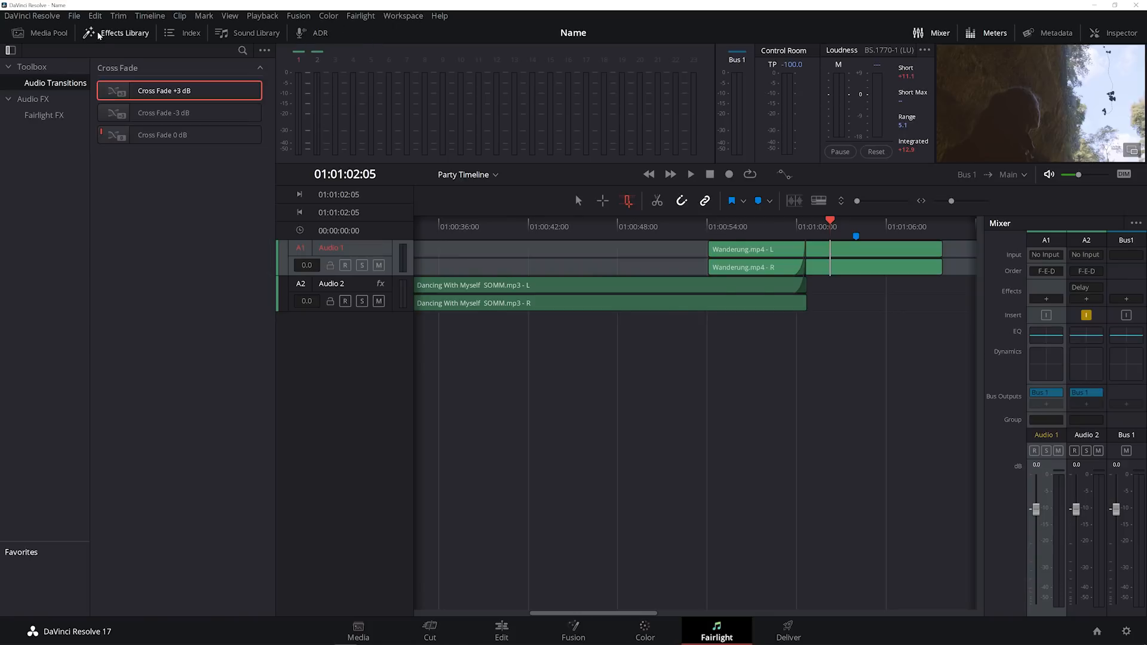
pyautogui.click(224, 34)
pyautogui.click(226, 34)
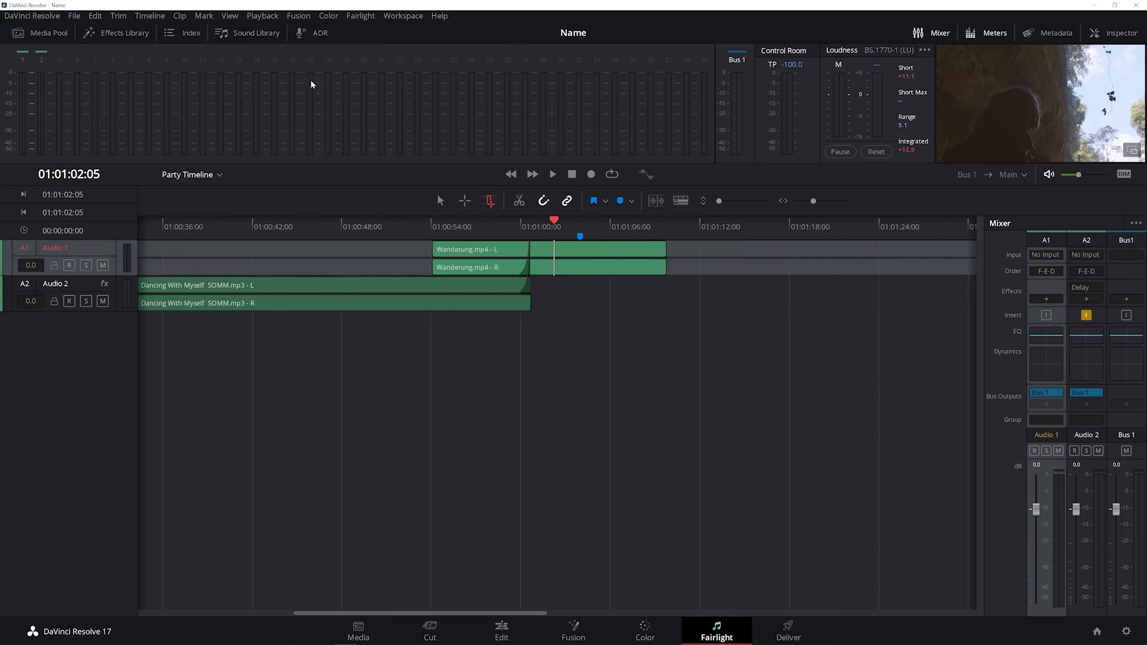
# Increase the track height to show the audio waveforms from the timeline's start, and view the timeline view options
pyautogui.moveTo(461, 612); pyautogui.dragTo(325, 612)
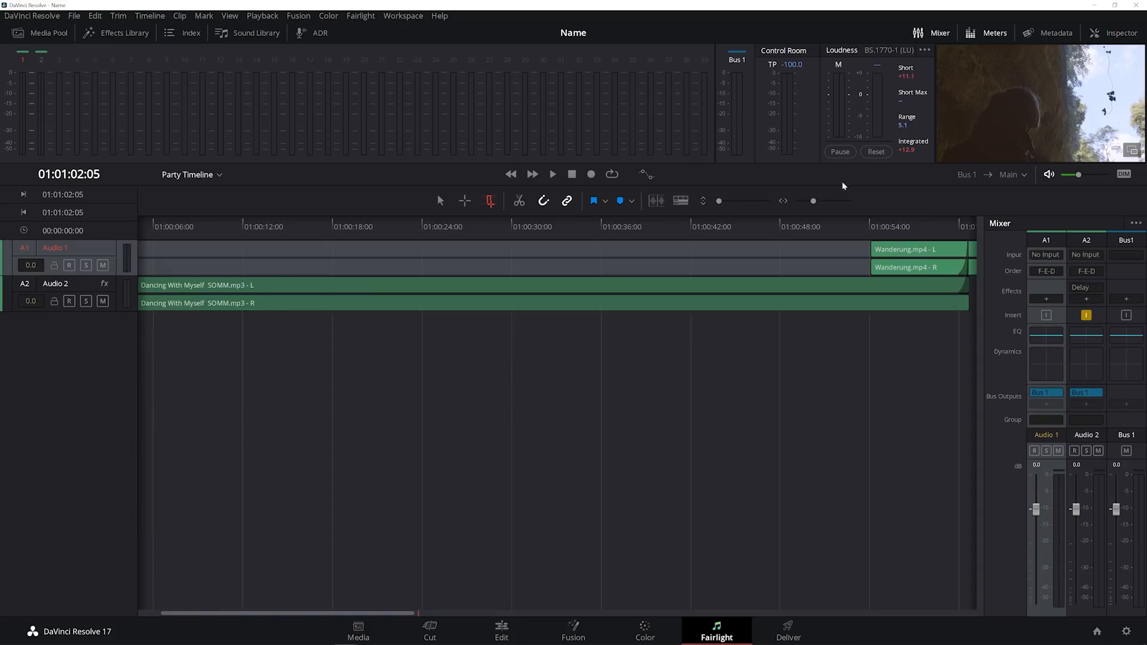
pyautogui.moveTo(719, 201); pyautogui.dragTo(727, 202)
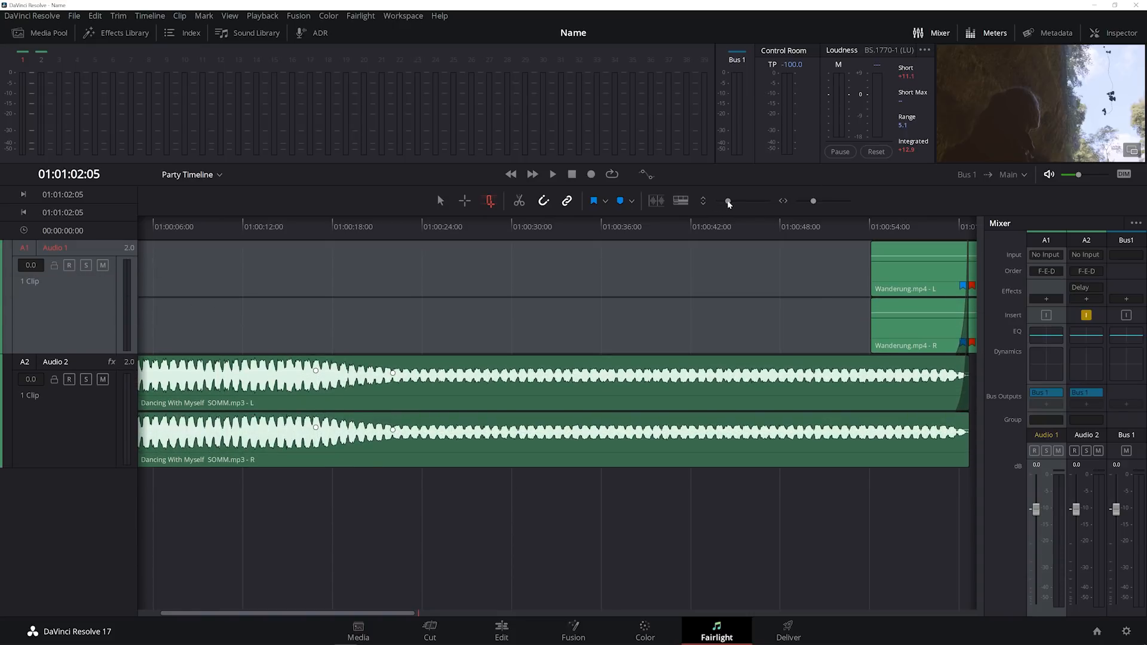
pyautogui.moveTo(408, 613); pyautogui.dragTo(333, 614)
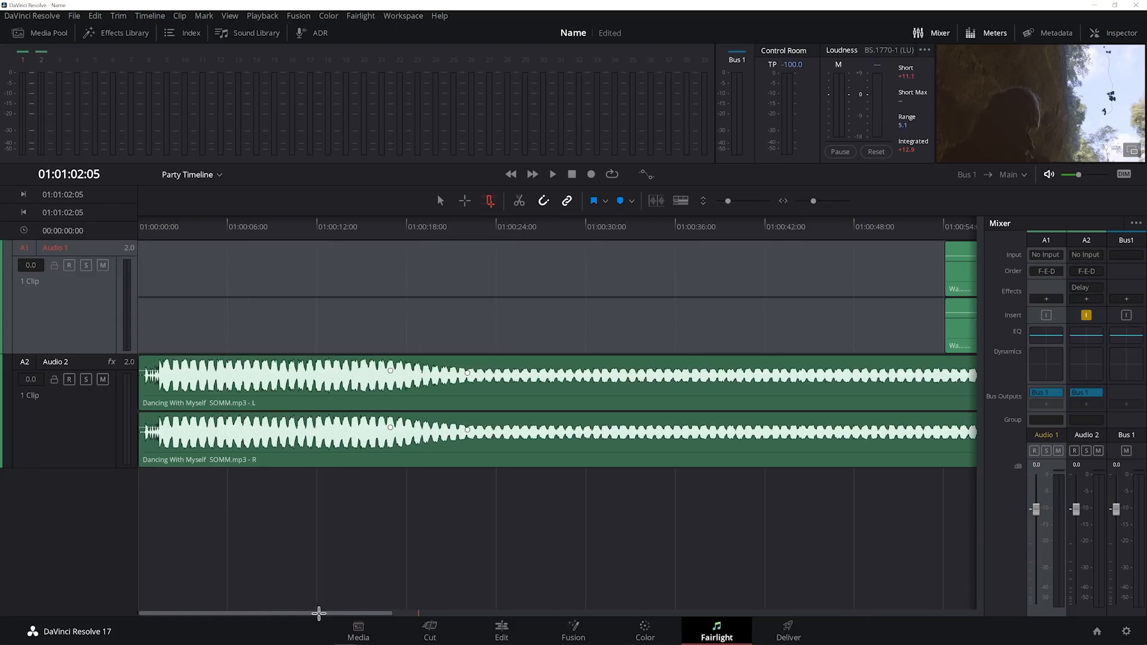
pyautogui.click(687, 202)
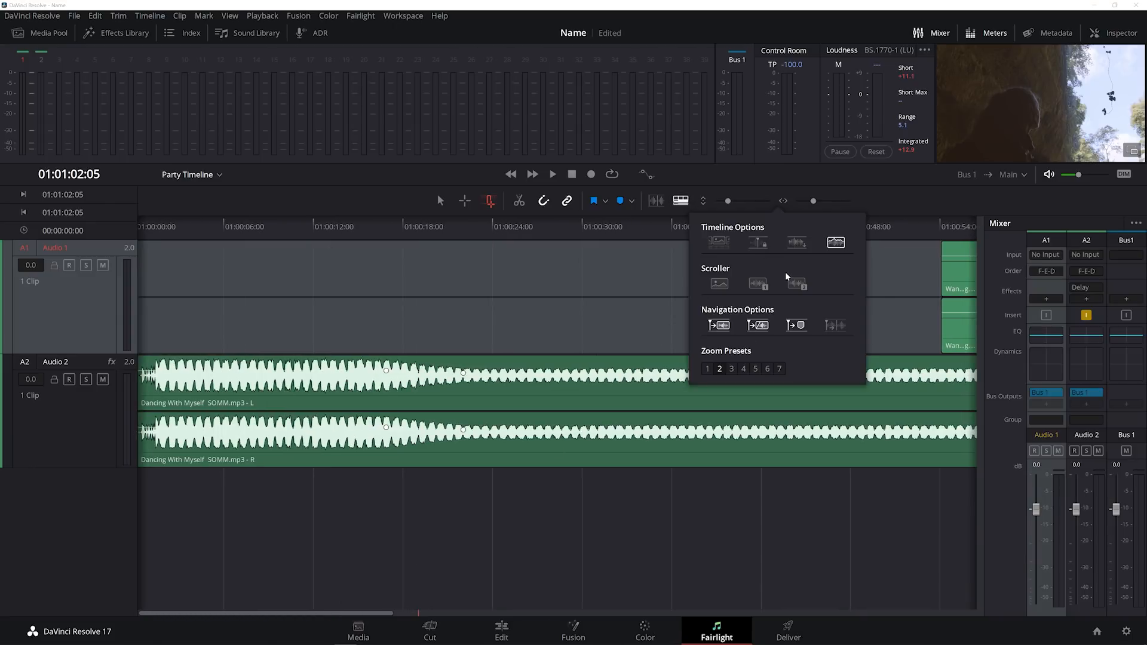
pyautogui.click(685, 201)
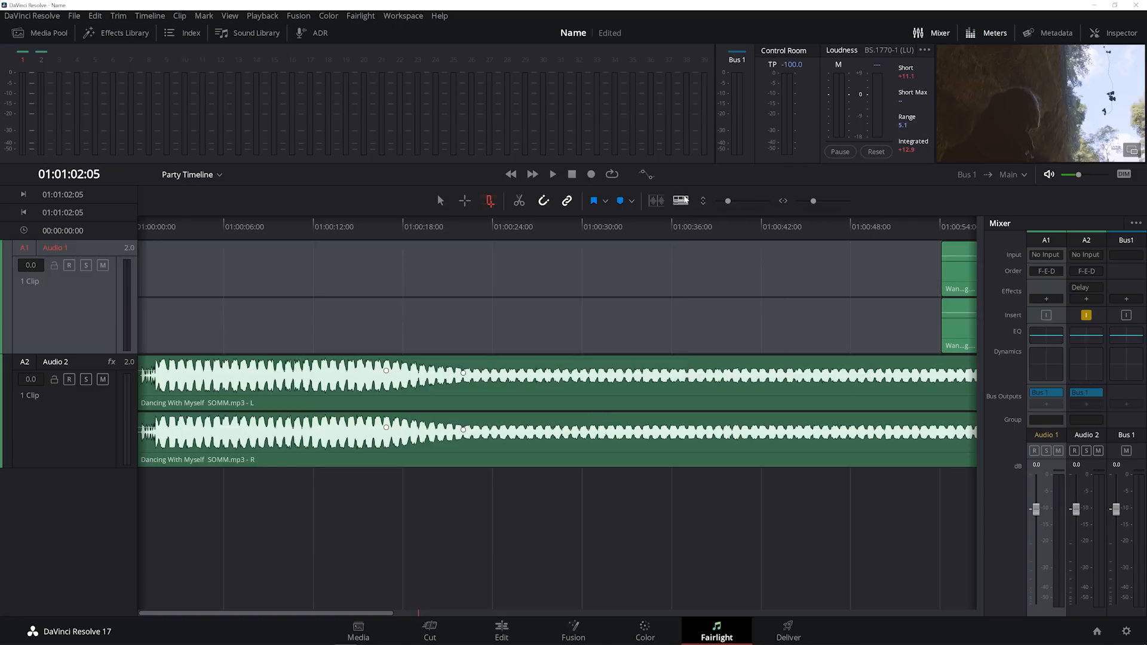
# Adjust the music clip's volume keyframes, adding ones at about 01:00:29 and 01:00:36 and raising the level at the last
pyautogui.click(522, 372)
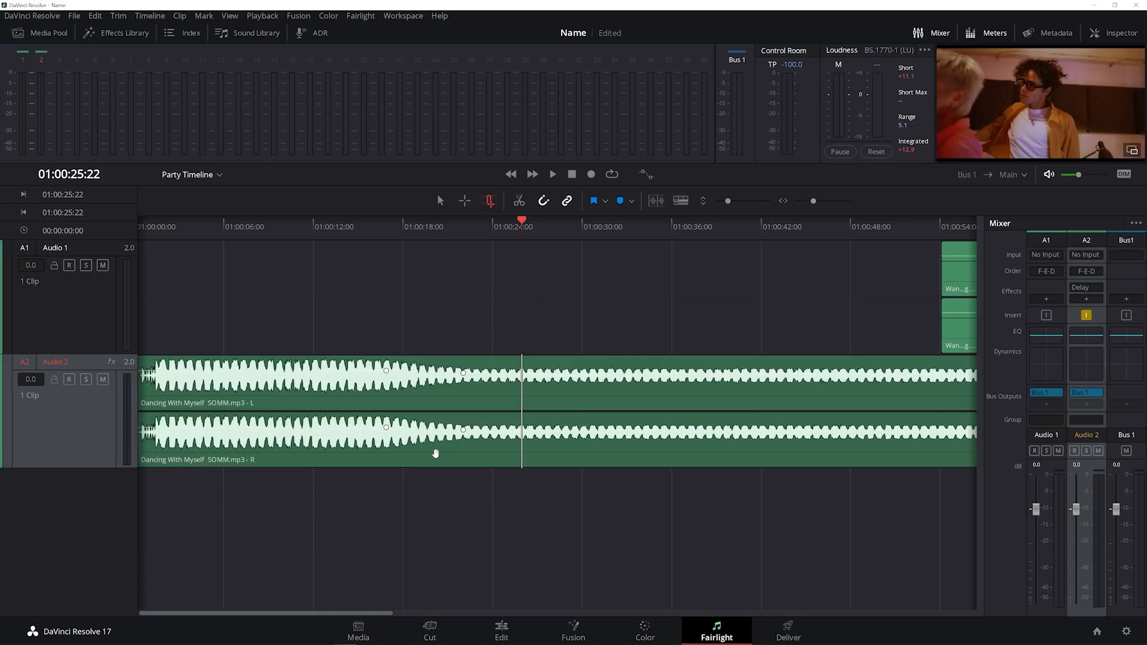
pyautogui.moveTo(463, 430); pyautogui.dragTo(466, 429)
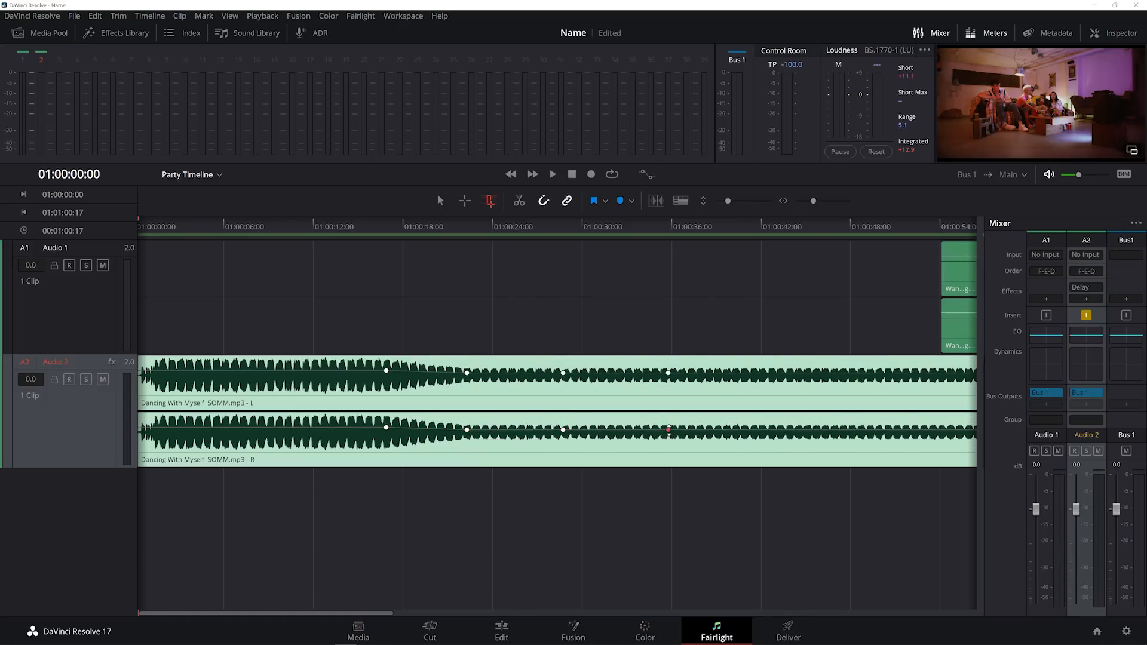
pyautogui.moveTo(668, 429); pyautogui.dragTo(671, 428)
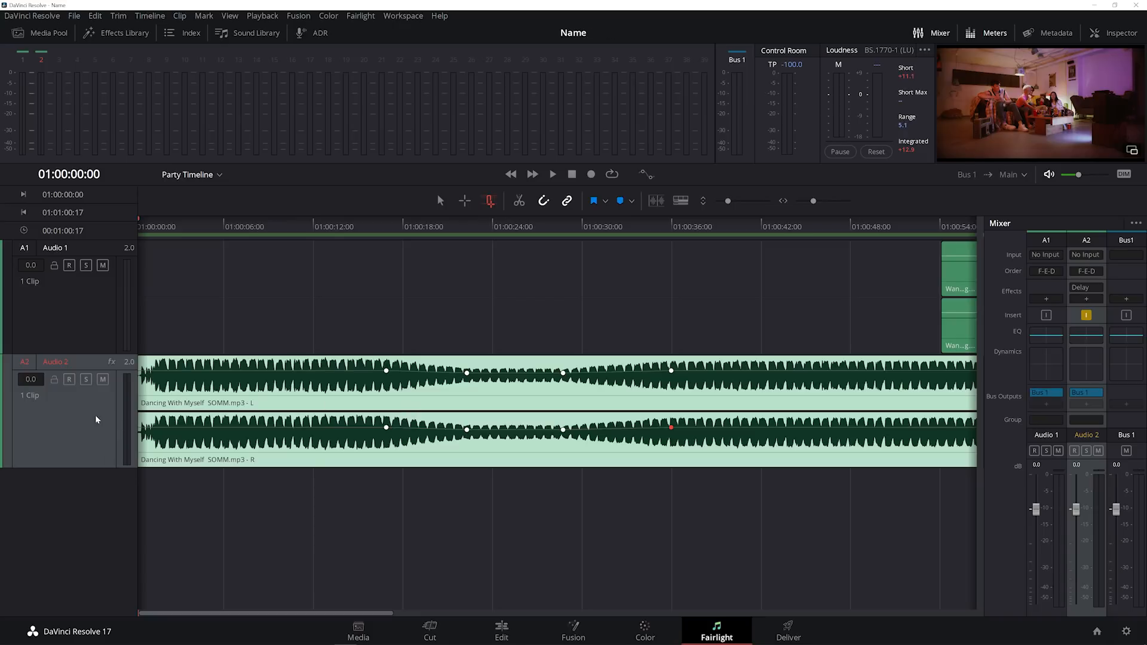
# Try the mute and solo switches of the Audio 2 track and the record arming of Audio 1
pyautogui.click(103, 380)
pyautogui.click(103, 380)
pyautogui.click(85, 380)
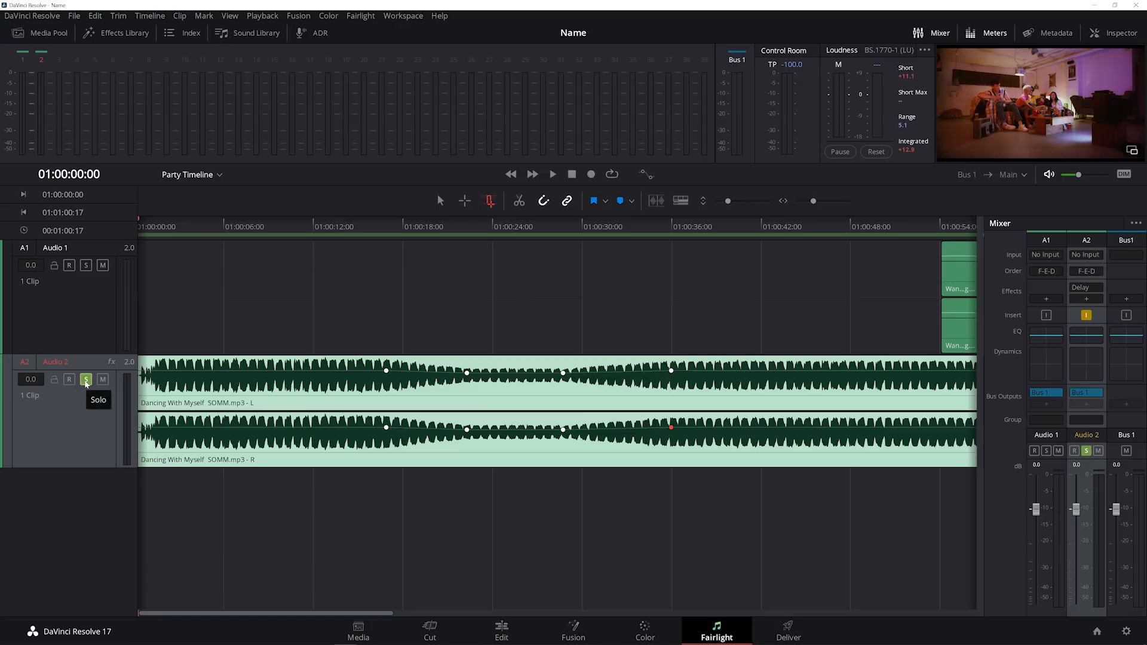
pyautogui.click(86, 381)
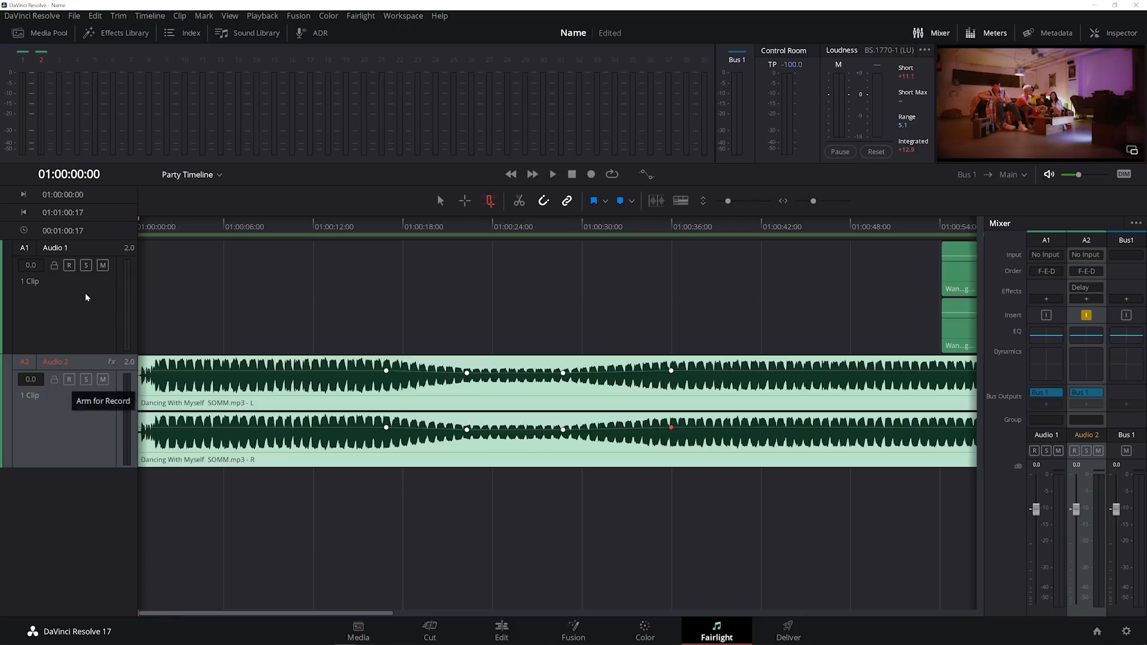
pyautogui.click(72, 264)
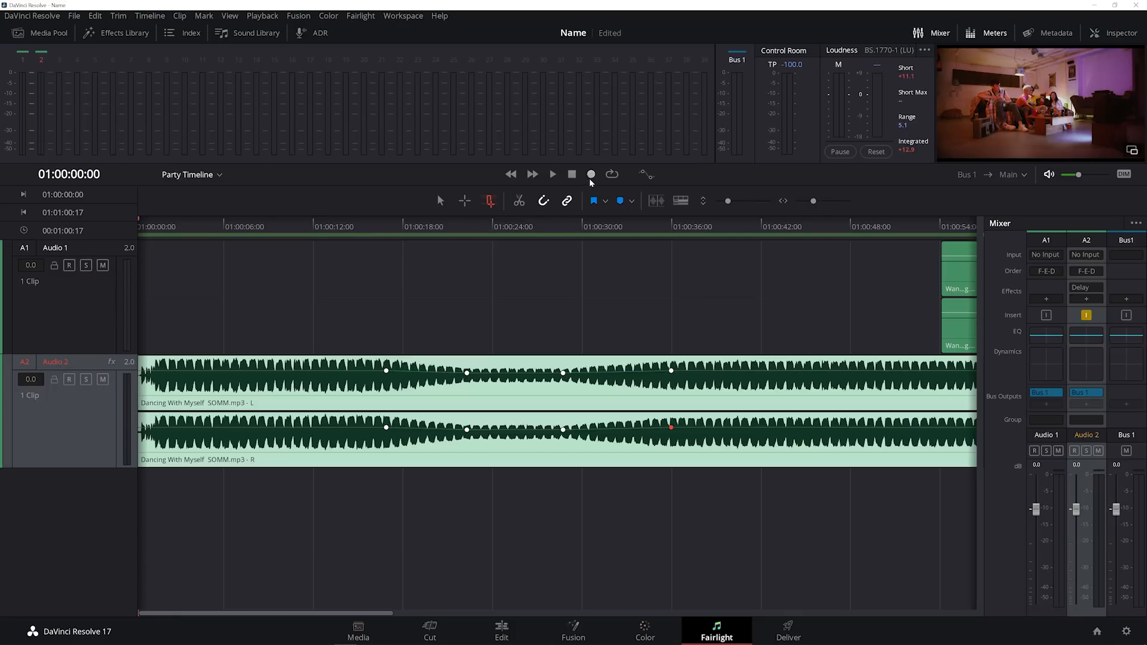
# Add one stereo audio track below Audio 1
pyautogui.click(84, 503)
pyautogui.rightClick(84, 504)
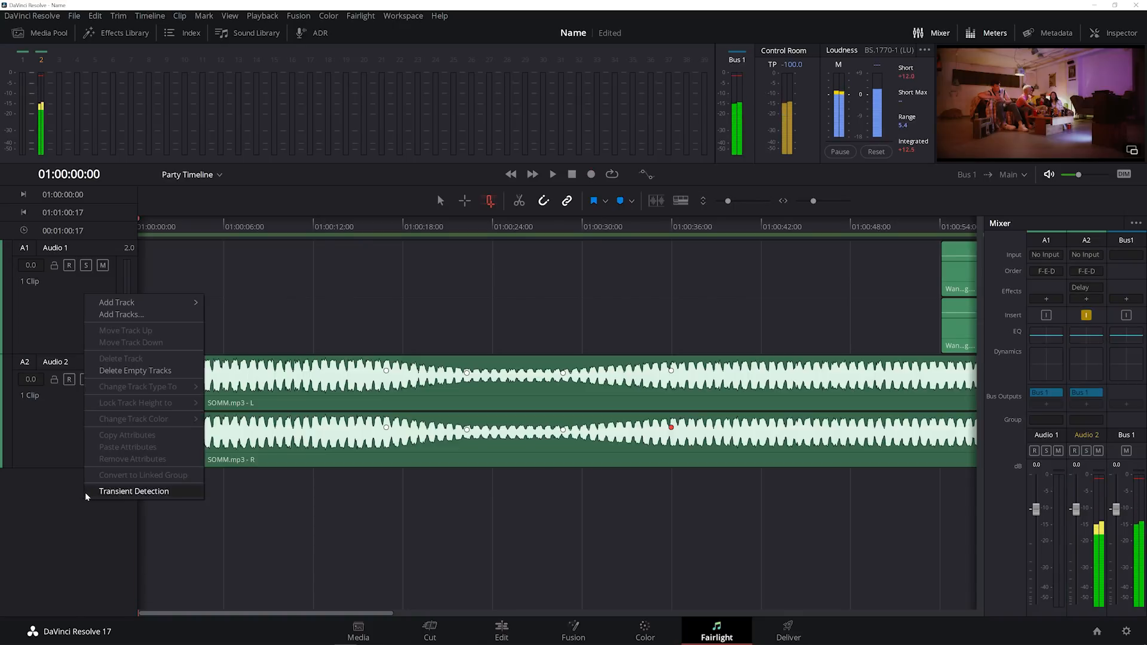
pyautogui.click(142, 317)
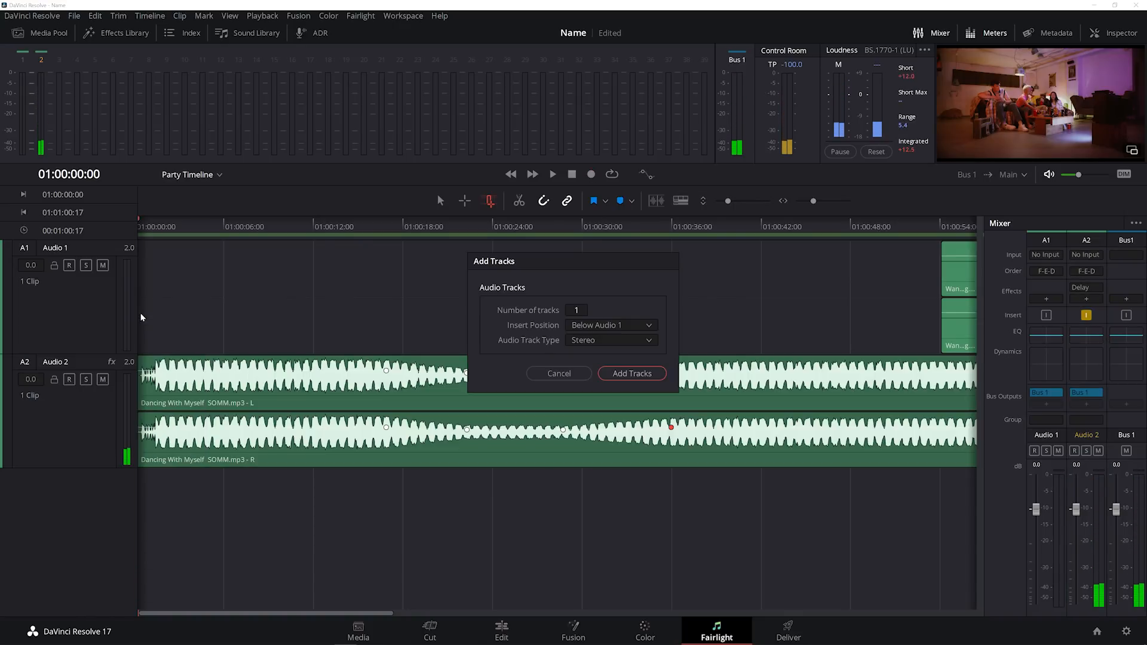
pyautogui.click(633, 374)
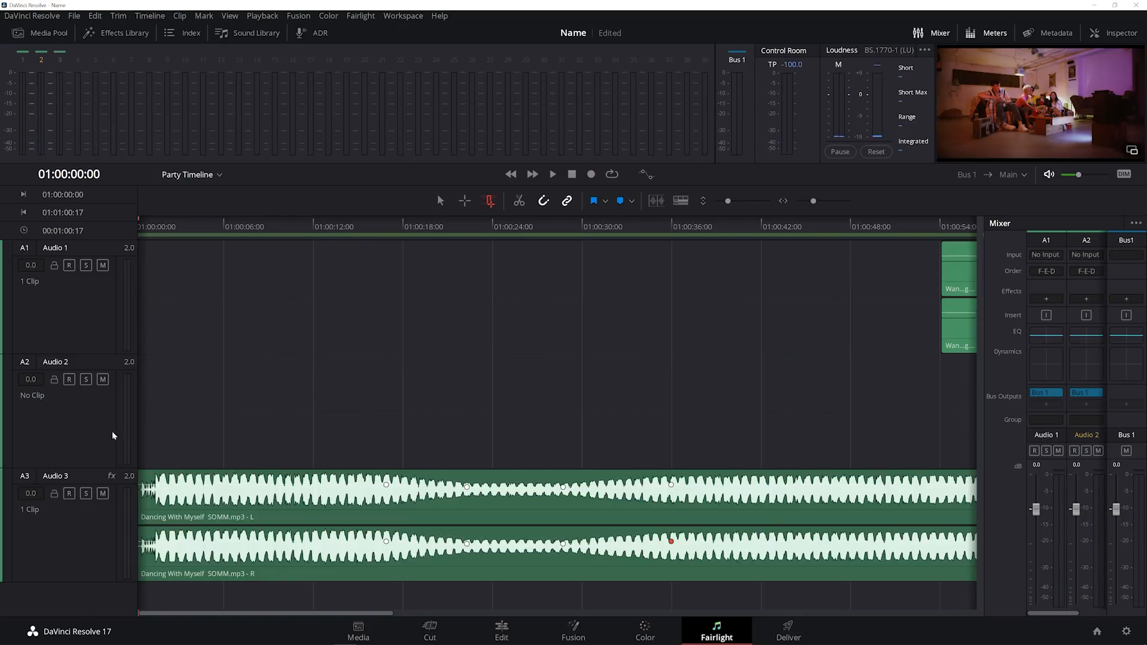
# Place the playhead at 01:00:10:23 on the empty Audio 2 track and patch microphone input 1 to its left and right channels
pyautogui.click(87, 423)
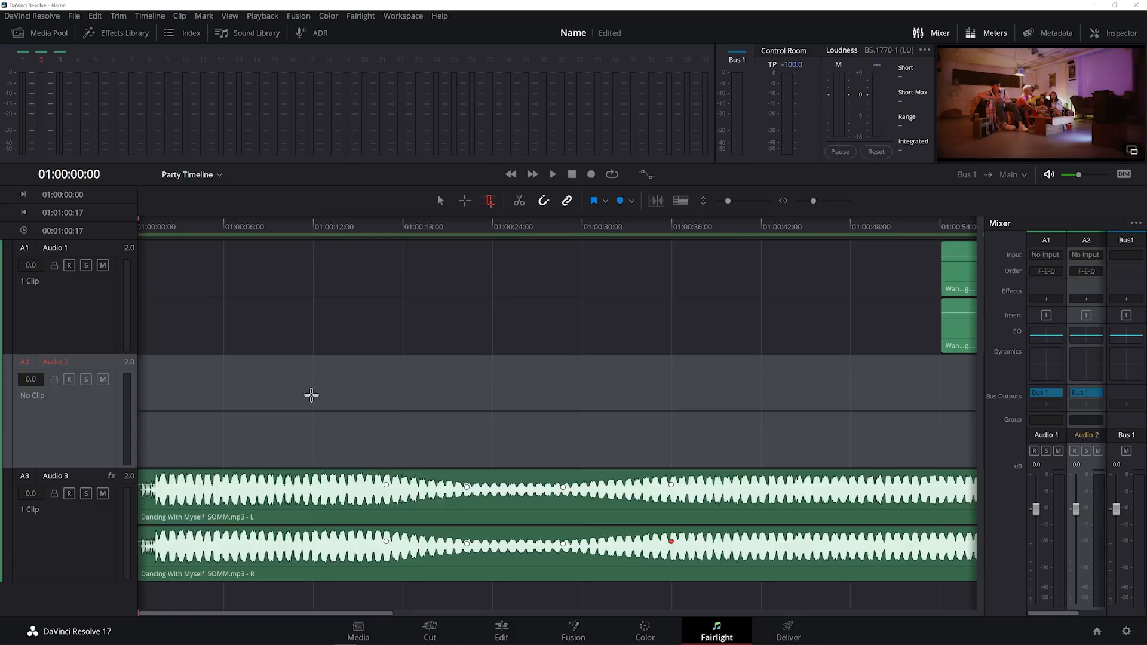
pyautogui.click(298, 381)
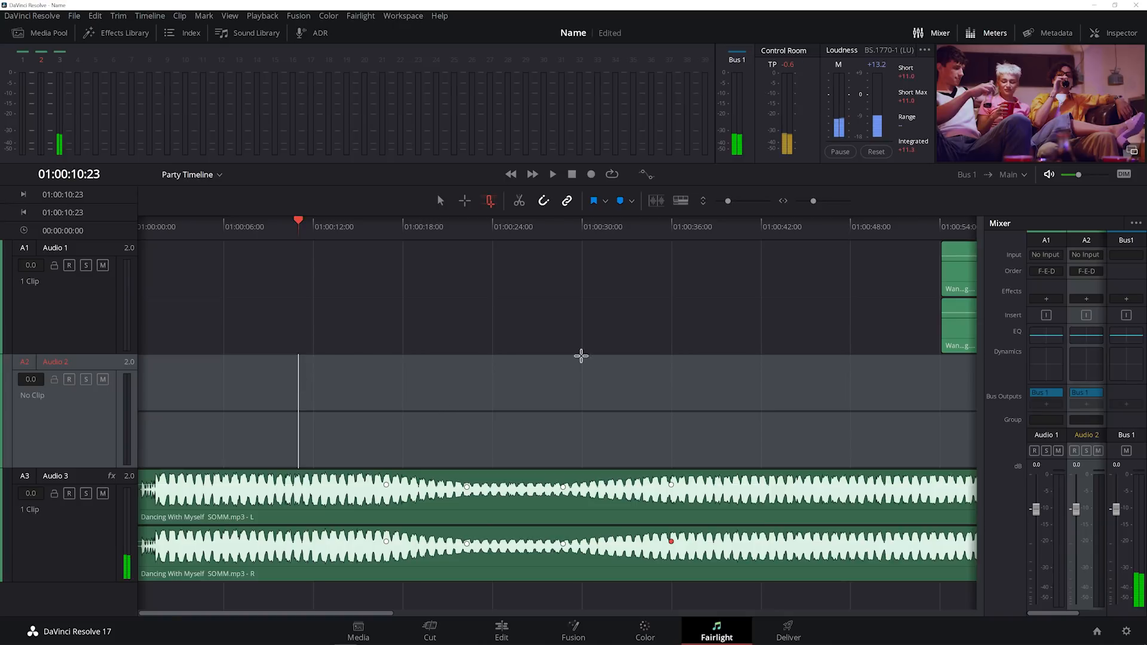
pyautogui.click(1092, 257)
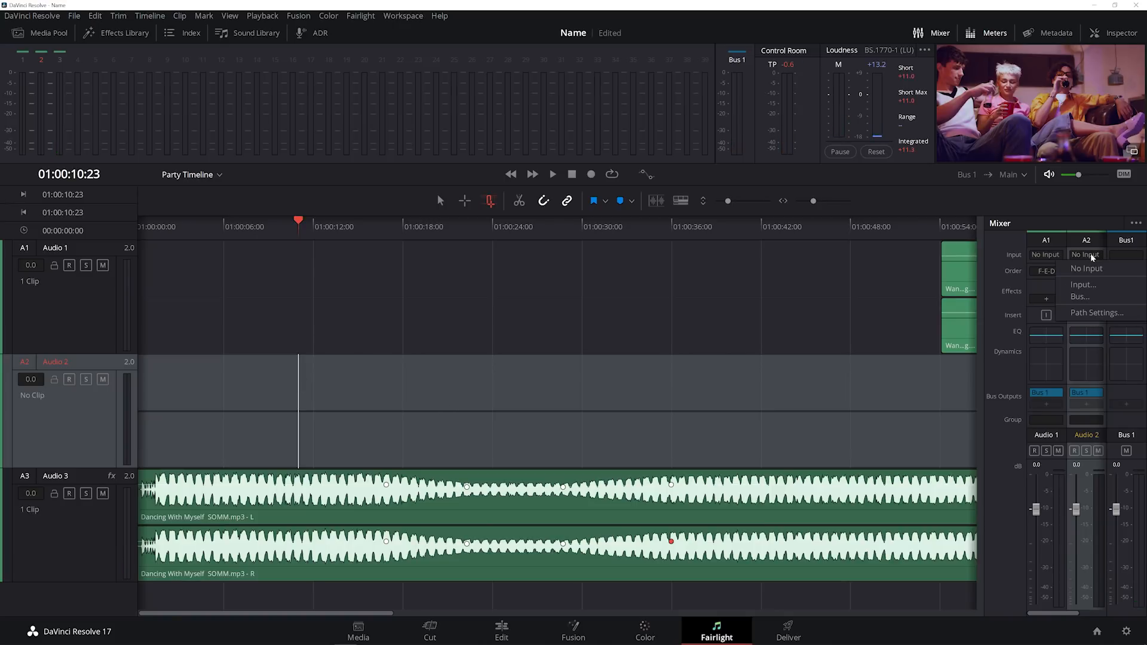
pyautogui.click(1084, 285)
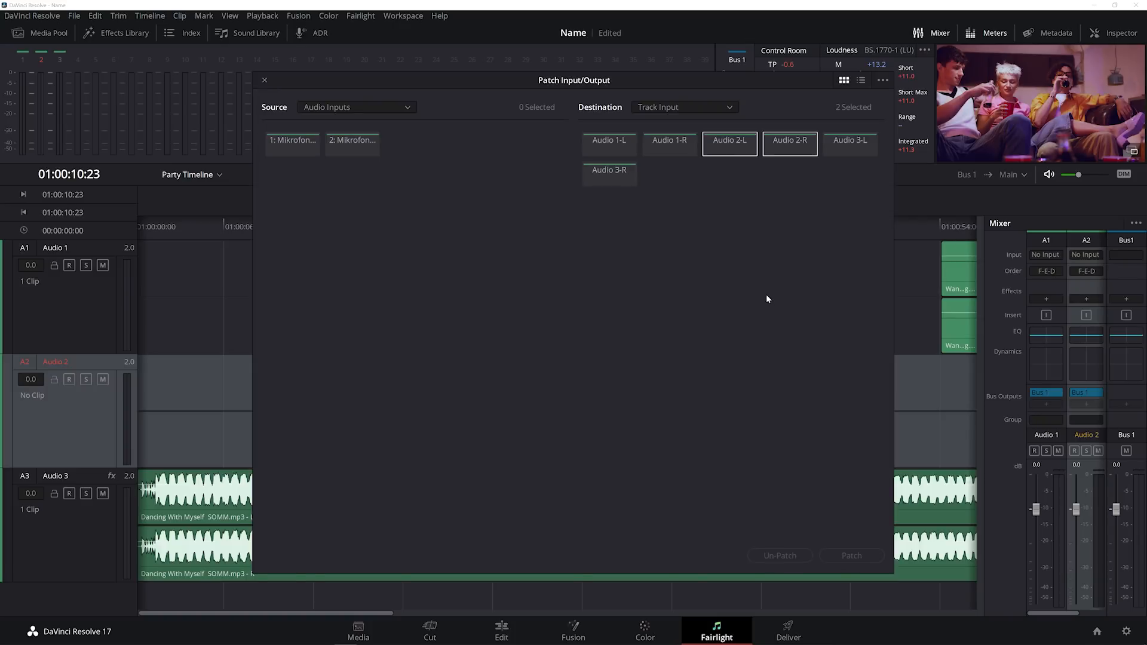
pyautogui.click(282, 143)
pyautogui.click(852, 556)
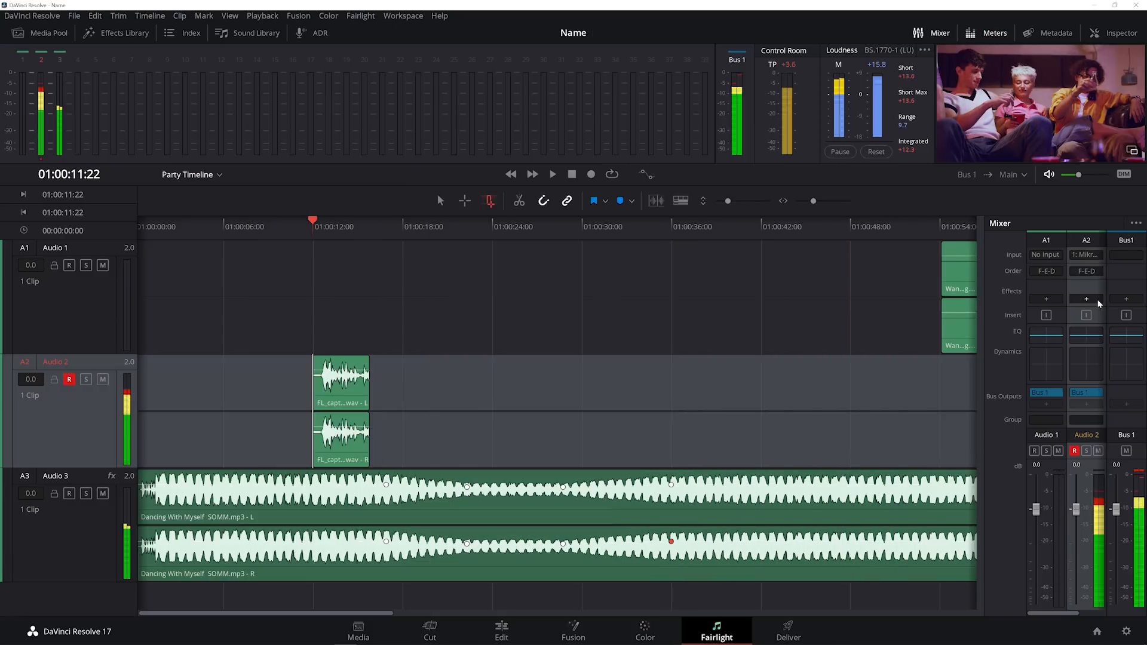
pyautogui.click(1098, 302)
pyautogui.click(1088, 298)
pyautogui.click(1088, 298)
pyautogui.click(1087, 298)
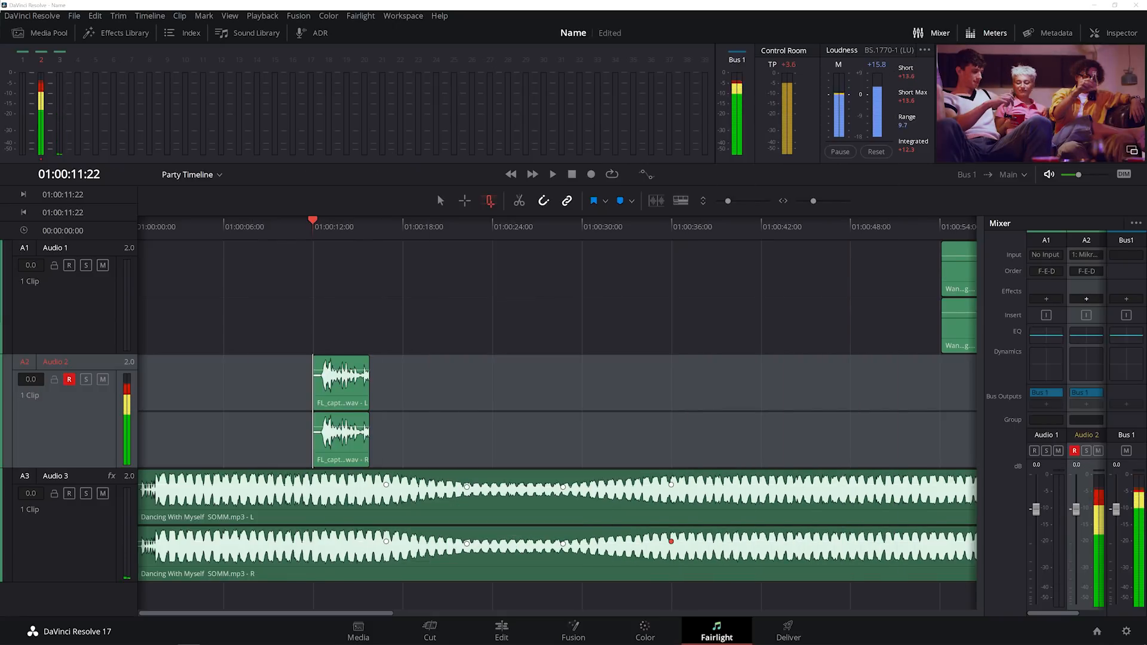
pyautogui.click(1086, 299)
# Apply the De-Esser effect to the recorded voice clip on Audio 2, and select that track
pyautogui.click(116, 32)
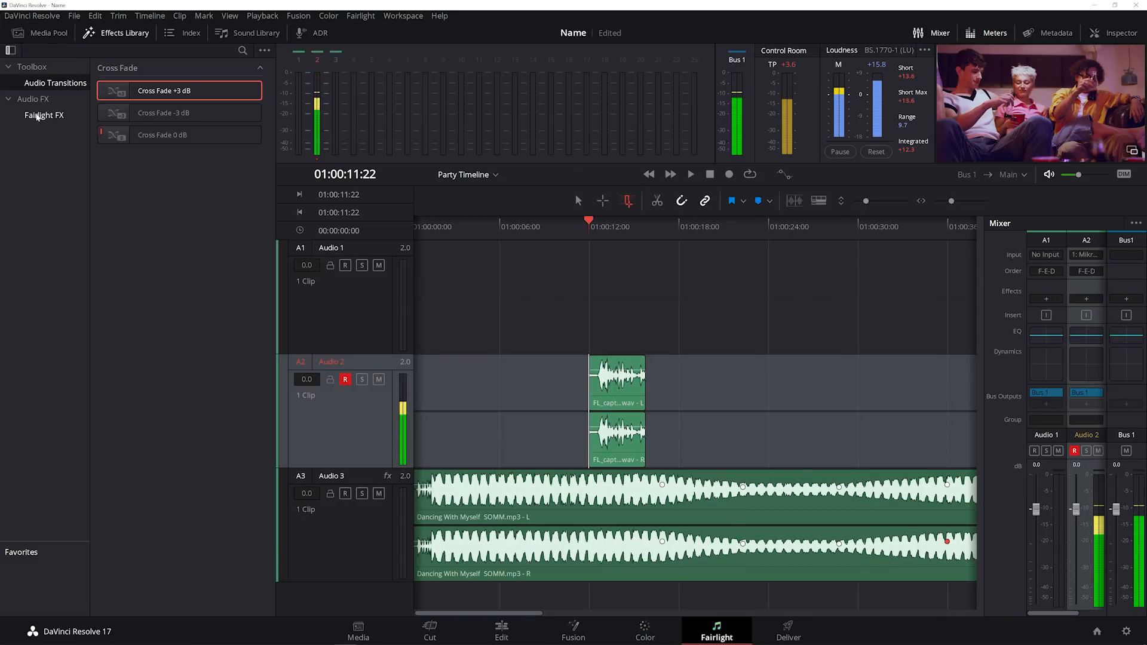
pyautogui.click(43, 115)
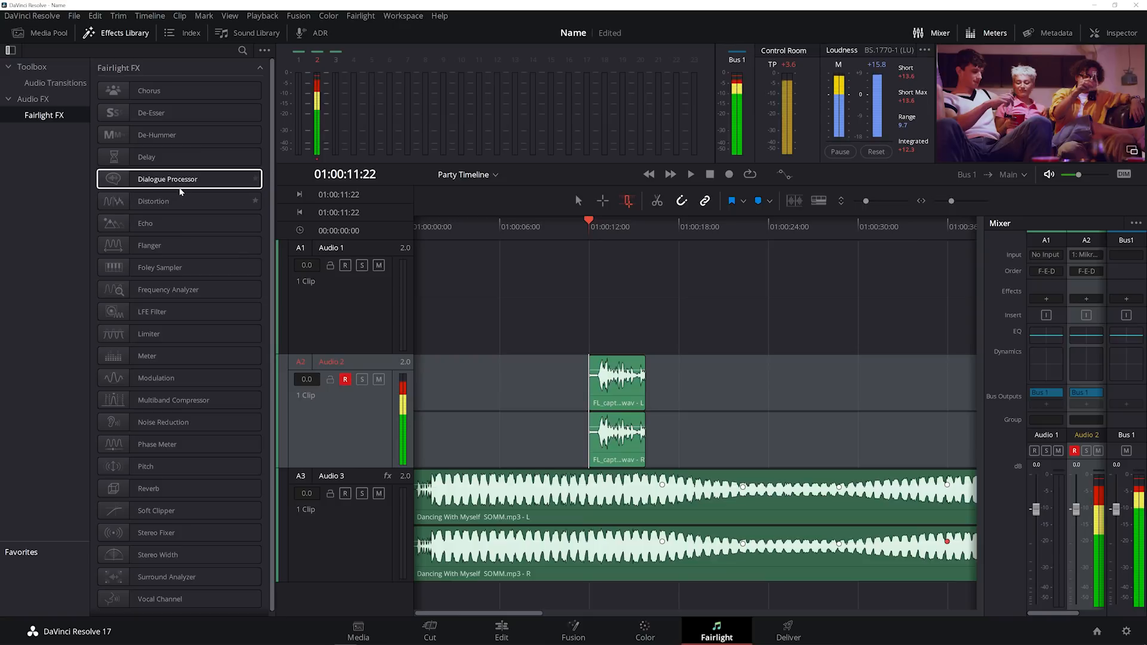
pyautogui.moveTo(179, 114); pyautogui.dragTo(616, 398)
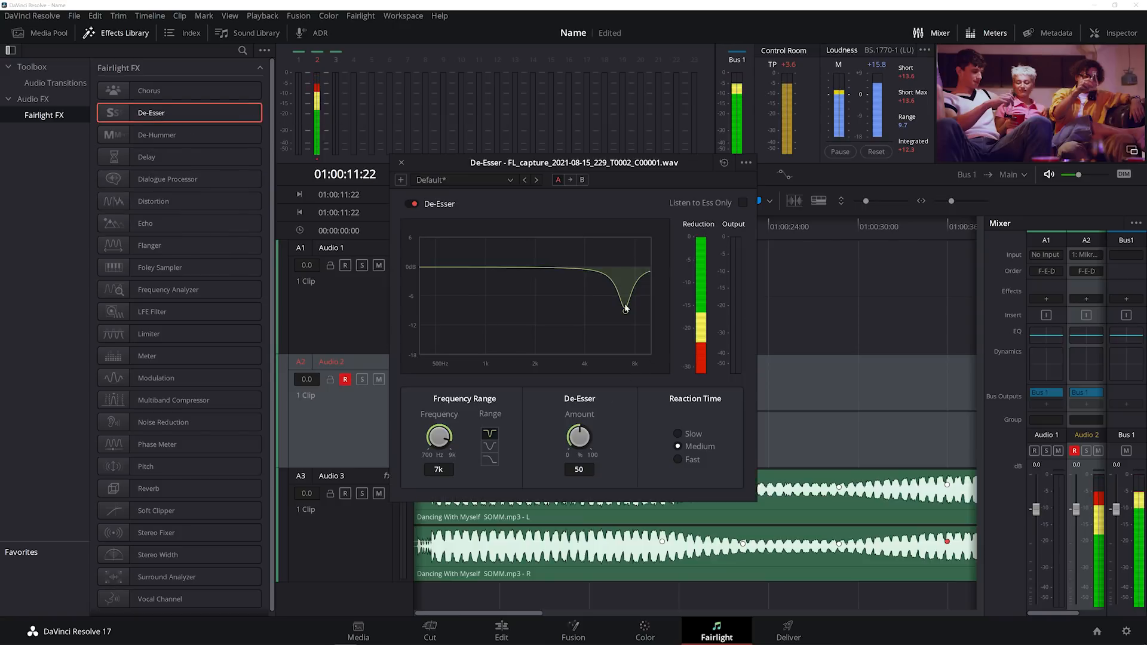
pyautogui.click(402, 162)
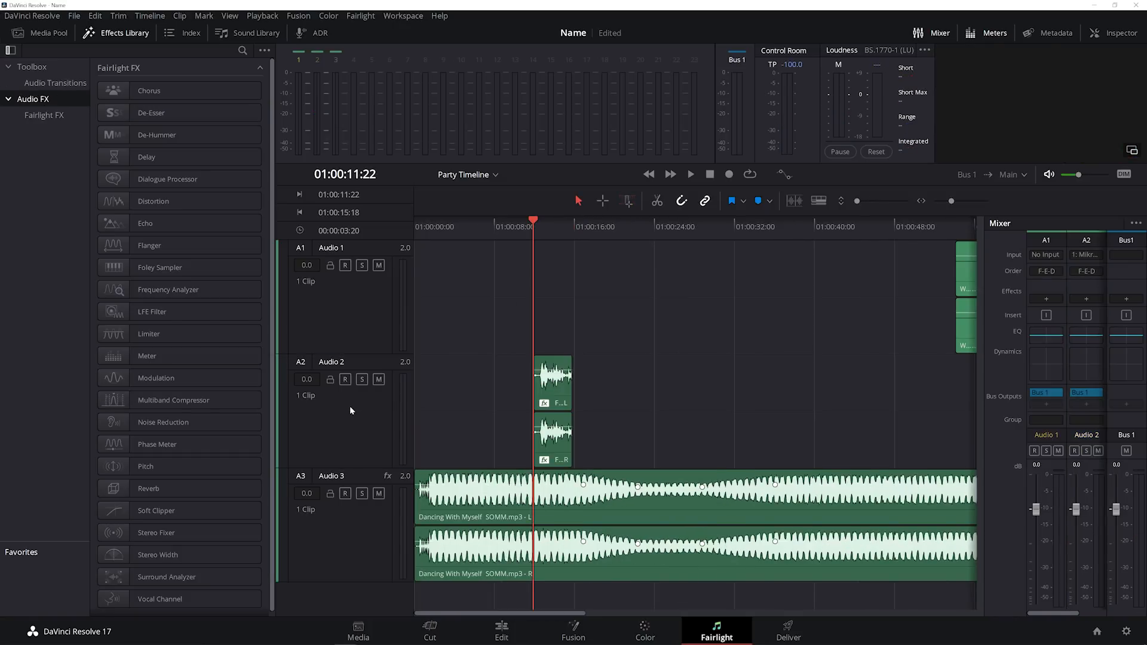
pyautogui.click(351, 410)
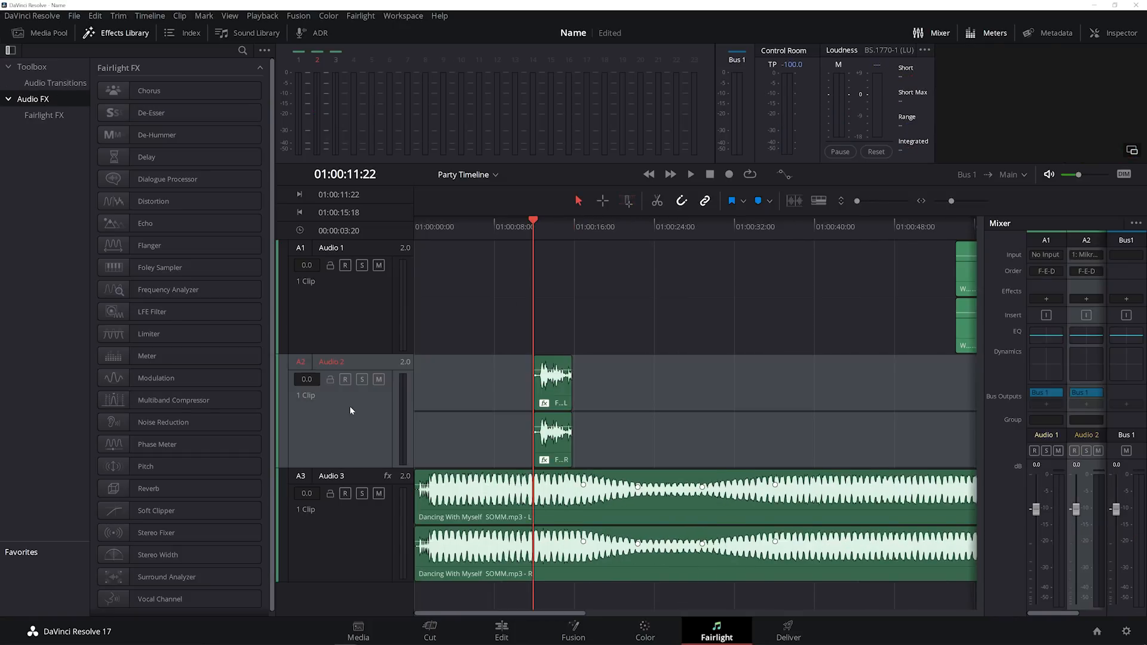
# Open the equalizer of Audio 2 and cut band 2 to about -12.9 dB and band 5 to about -14.8 dB
pyautogui.click(1089, 331)
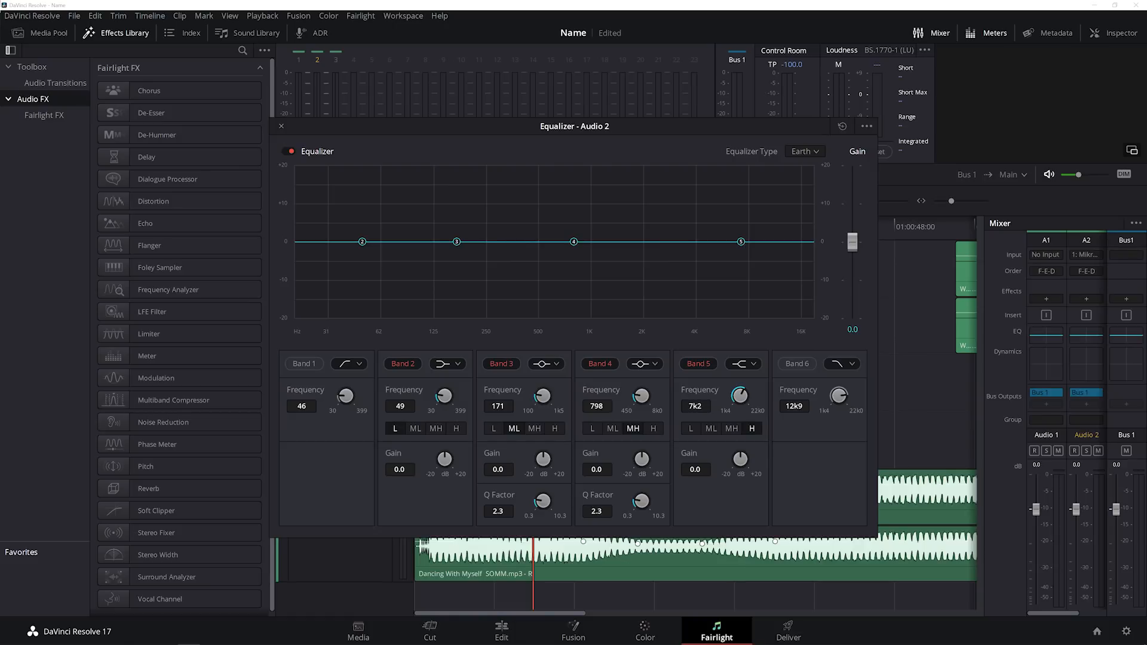
pyautogui.moveTo(746, 126); pyautogui.dragTo(758, 127)
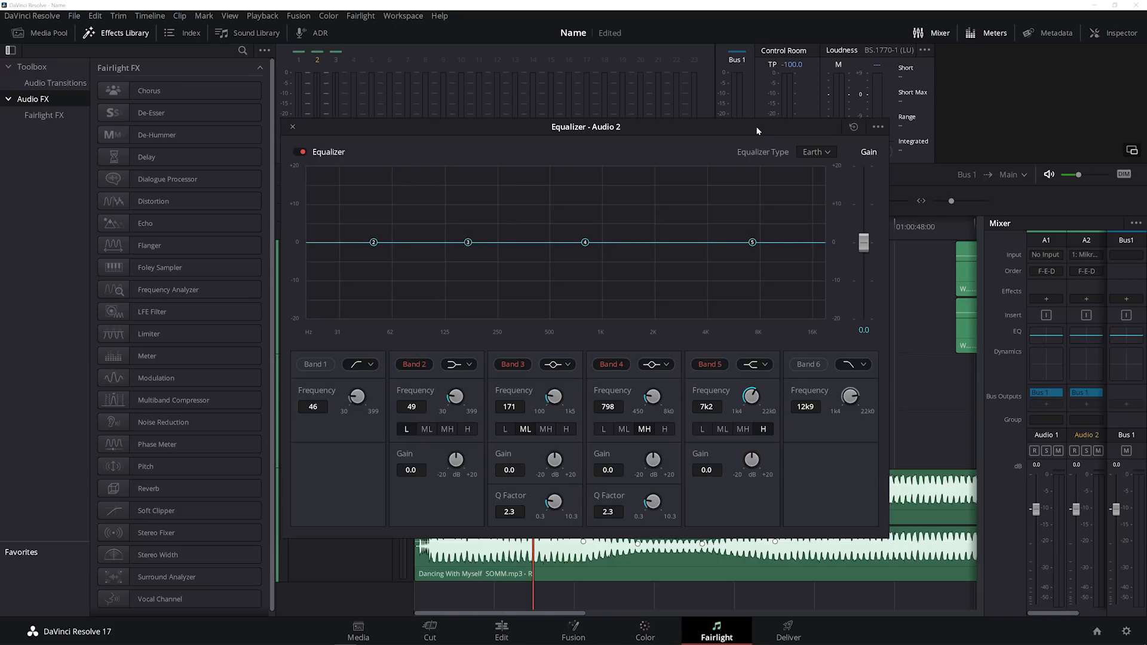
pyautogui.moveTo(389, 127); pyautogui.dragTo(442, 153)
pyautogui.moveTo(428, 270); pyautogui.dragTo(425, 319)
pyautogui.moveTo(807, 270); pyautogui.dragTo(803, 327)
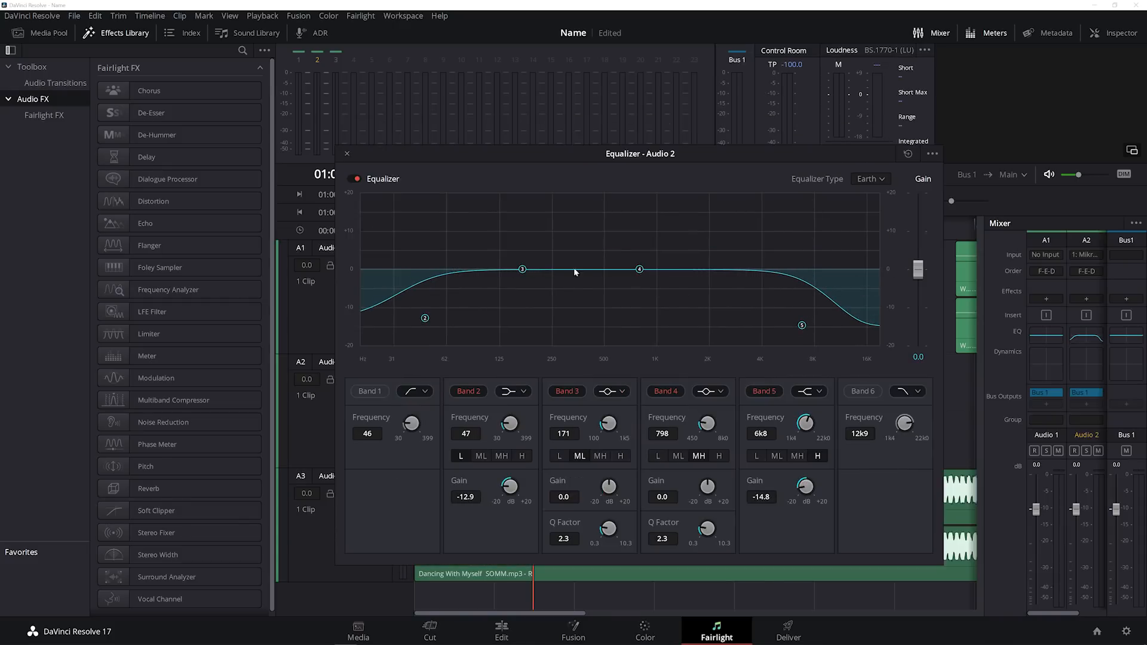
# Boost equalizer band 3 to about +4.9 dB at 132 Hz and band 4 to about +4.4 dB at 1.9 kHz
pyautogui.moveTo(522, 270); pyautogui.dragTo(513, 241)
pyautogui.moveTo(639, 270); pyautogui.dragTo(706, 236)
pyautogui.moveTo(513, 241); pyautogui.dragTo(507, 236)
pyautogui.moveTo(674, 158); pyautogui.dragTo(682, 131)
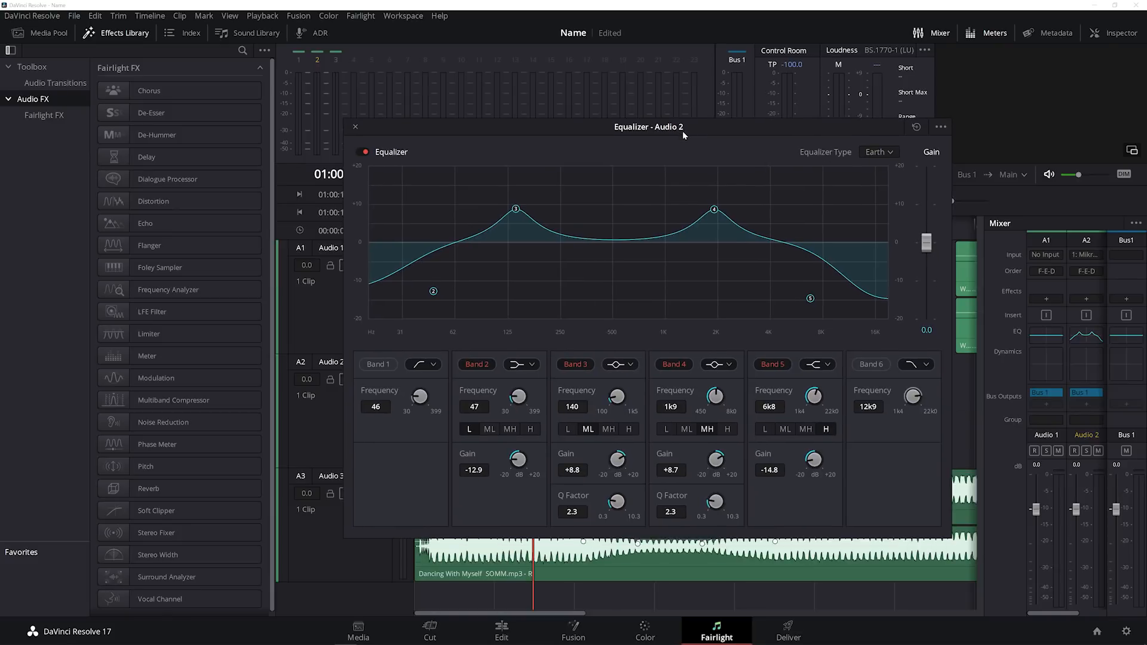
pyautogui.moveTo(714, 209); pyautogui.dragTo(716, 225)
pyautogui.moveTo(517, 210); pyautogui.dragTo(508, 233)
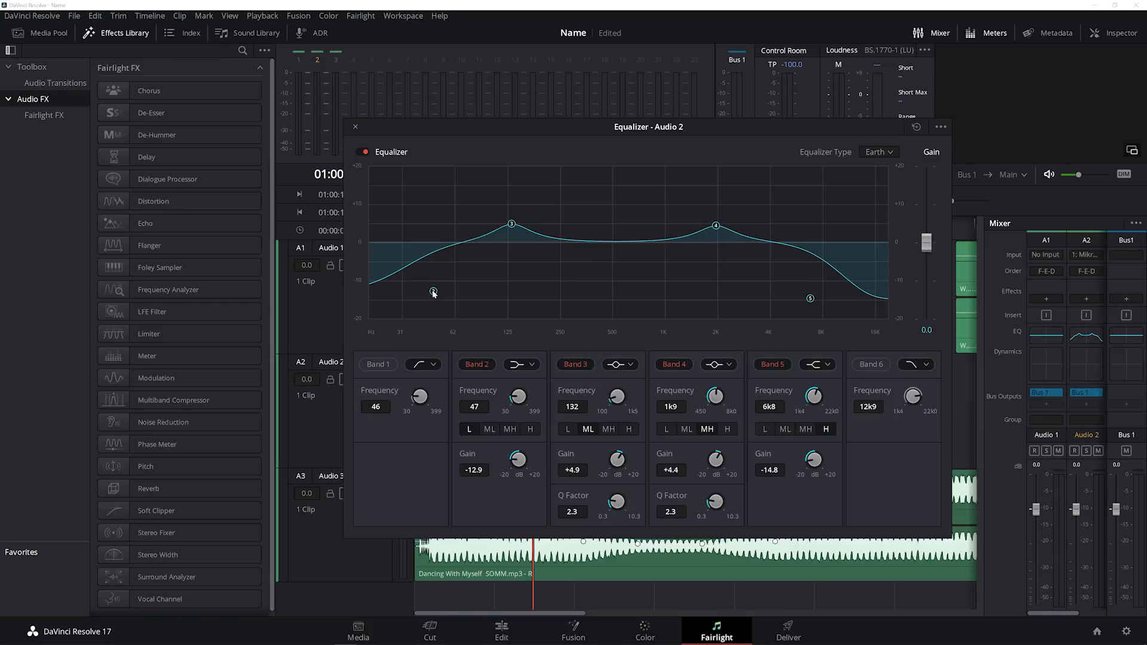
# Adjust band 2 to about -10.2 dB at 37 Hz and band 5 to -12.7 dB at 9.8 kHz, then close the equalizer and save
pyautogui.moveTo(434, 293); pyautogui.dragTo(414, 281)
pyautogui.moveTo(811, 298); pyautogui.dragTo(838, 293)
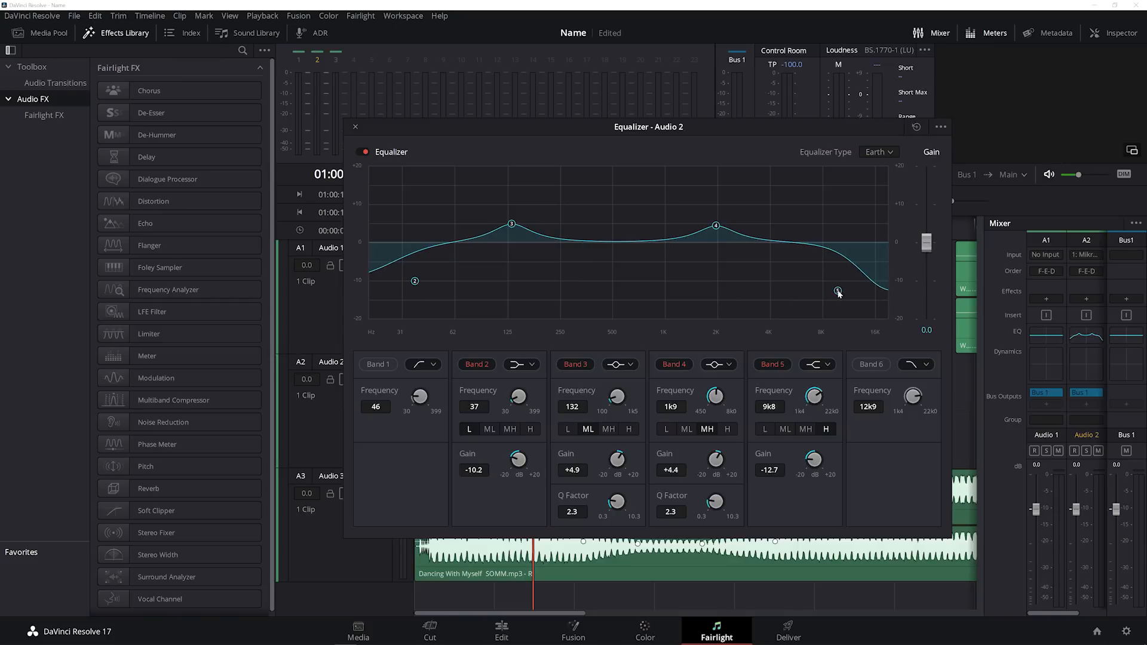
pyautogui.click(354, 127)
pyautogui.hotkey('ctrl', 's')
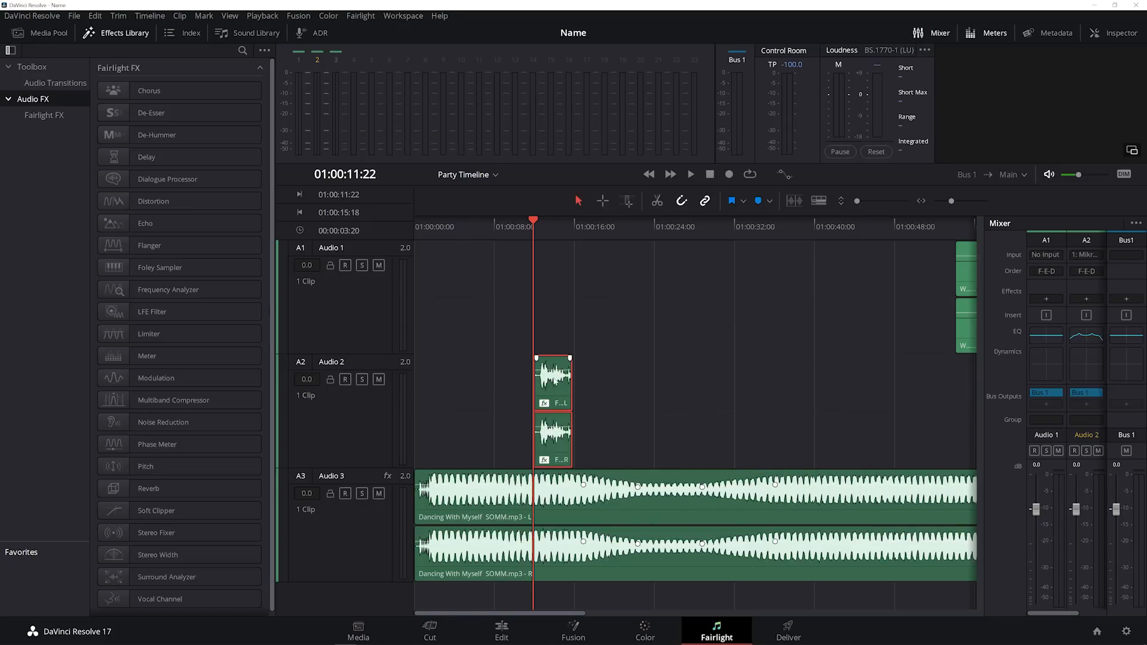
# Turn on the voice clip's own equalizer in the Inspector, and review its Speed Change and De-Esser settings
pyautogui.click(1095, 33)
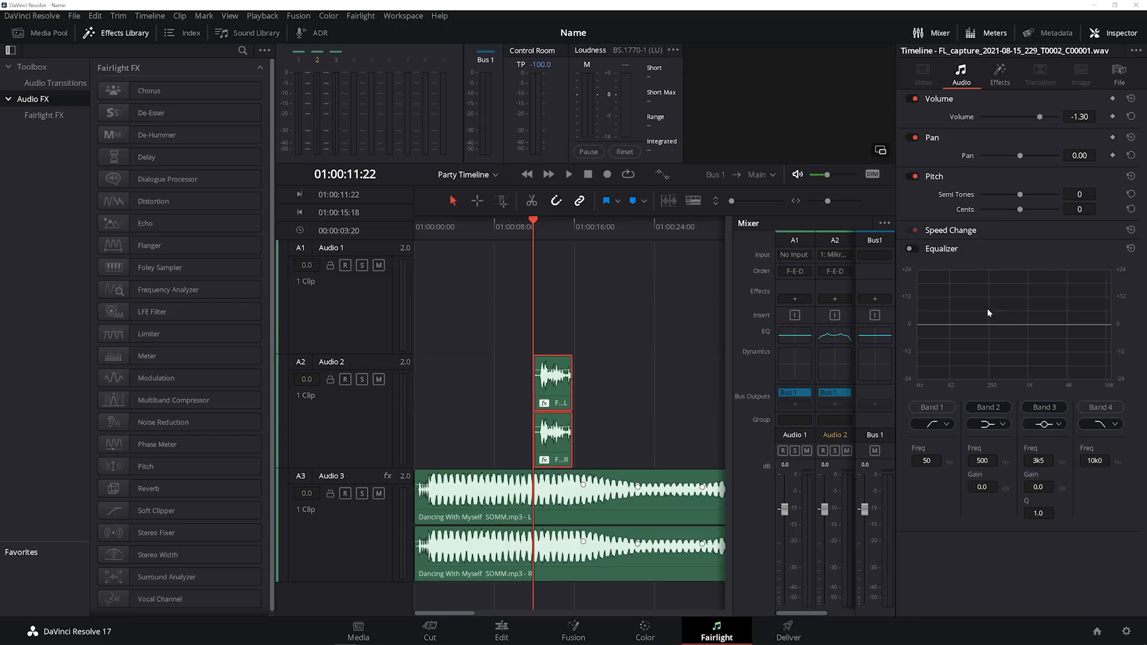
pyautogui.click(911, 251)
pyautogui.click(932, 249)
pyautogui.click(936, 233)
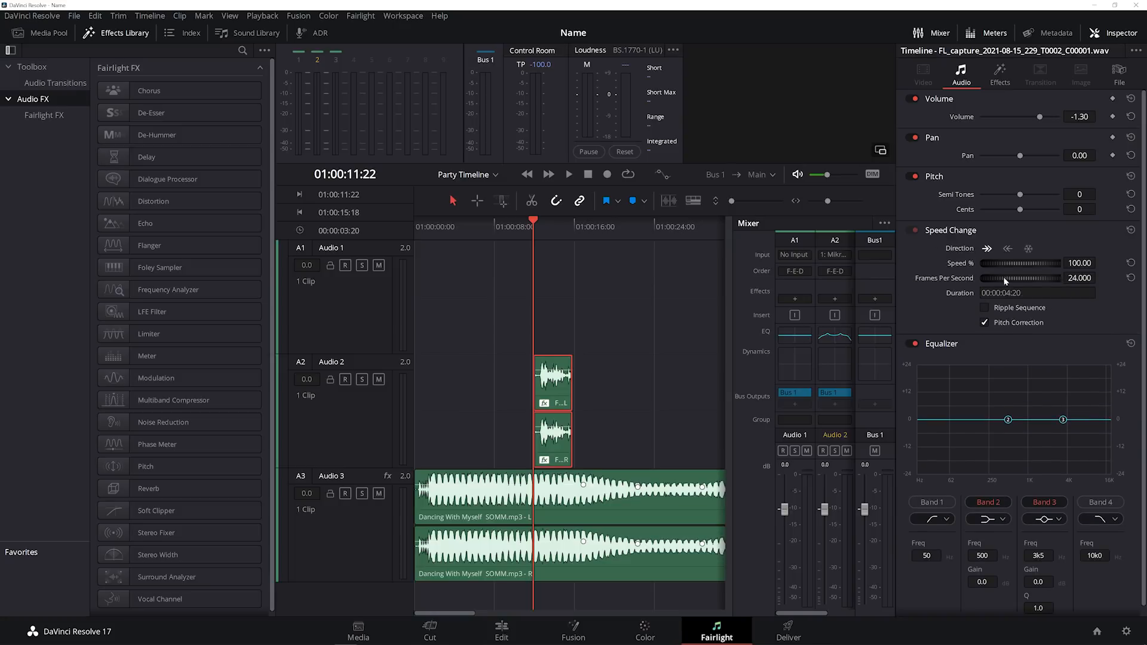
pyautogui.click(943, 235)
pyautogui.click(999, 74)
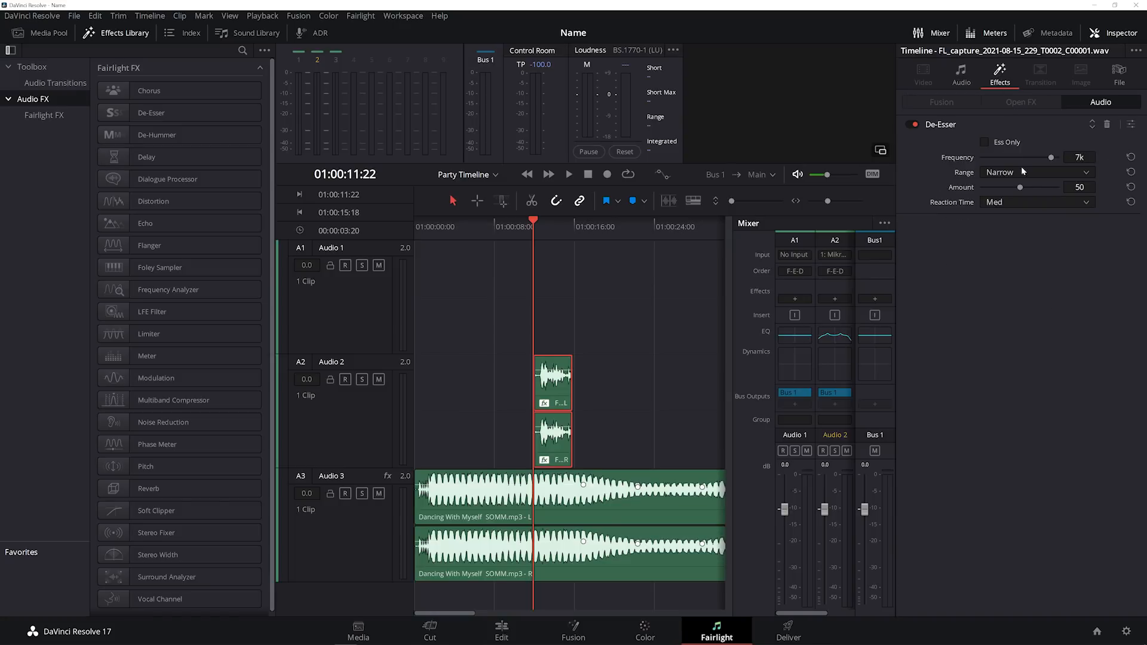
pyautogui.click(1112, 33)
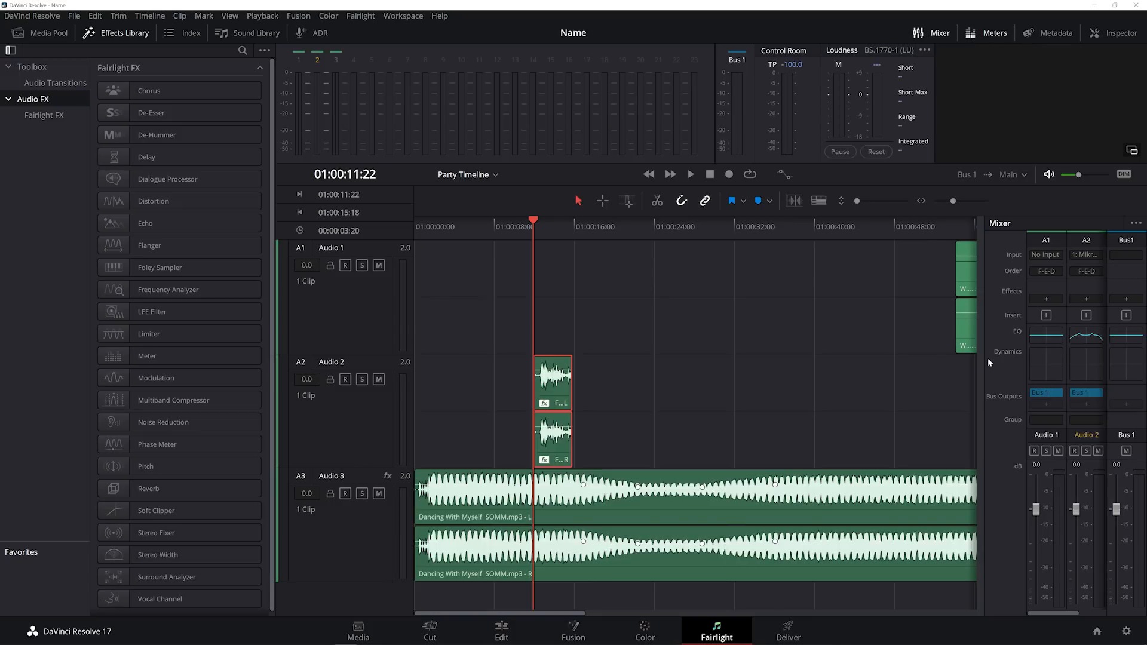
# Widen the mixer to show the Audio 3 strip, and lower that track to -2.4 dB while playing back
pyautogui.moveTo(983, 362); pyautogui.dragTo(903, 357)
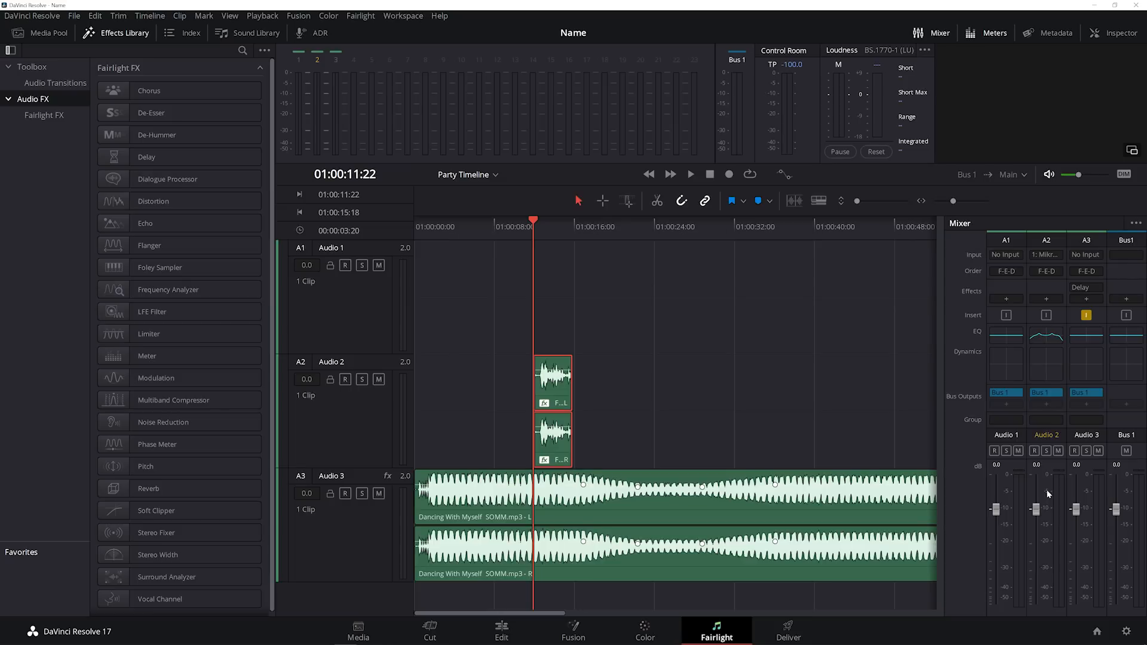
pyautogui.press('space')
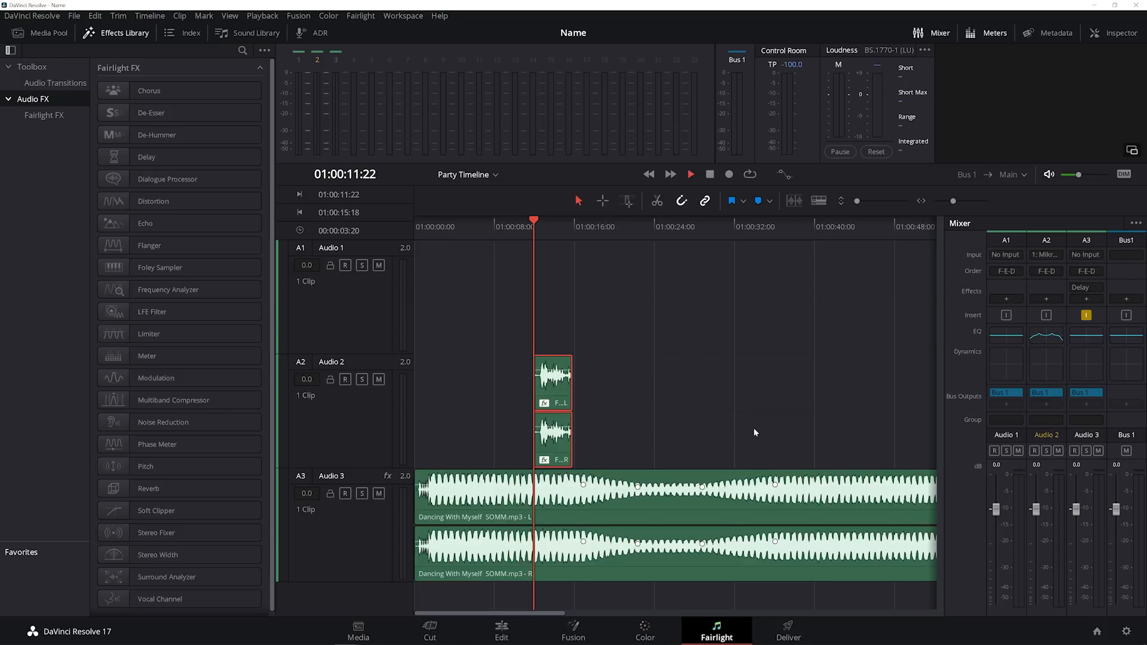
pyautogui.click(701, 496)
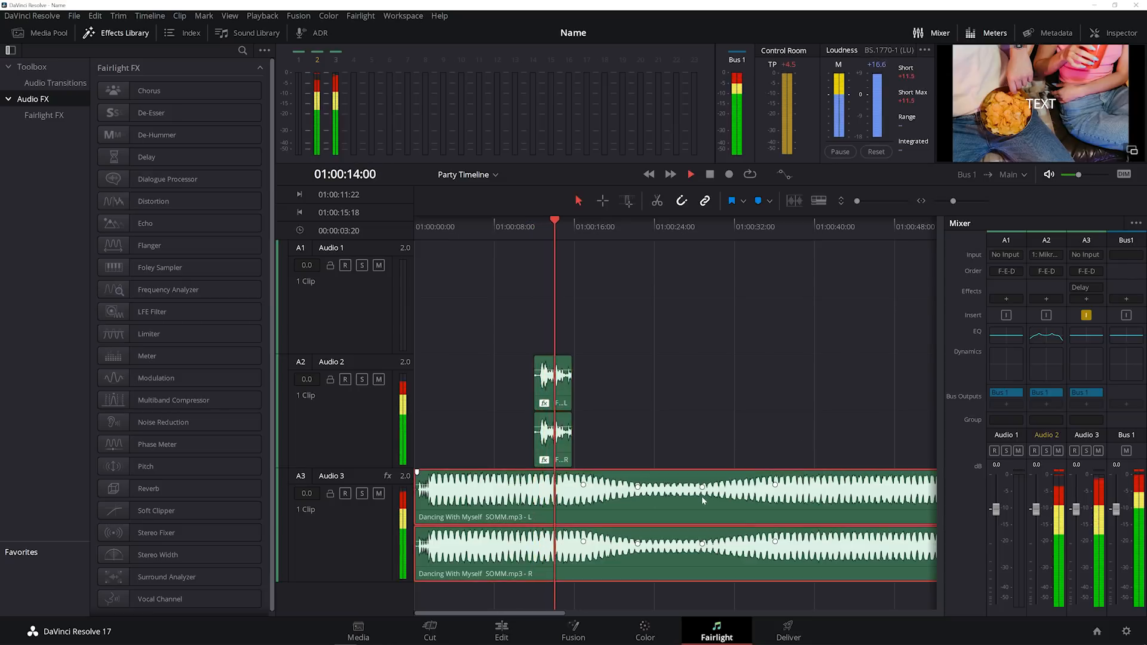
pyautogui.moveTo(1115, 508)
pyautogui.mouseDown()
pyautogui.moveTo(1115, 525)
pyautogui.moveTo(1082, 525)
pyautogui.moveTo(1116, 517)
pyautogui.mouseUp()
pyautogui.doubleClick(1116, 517)
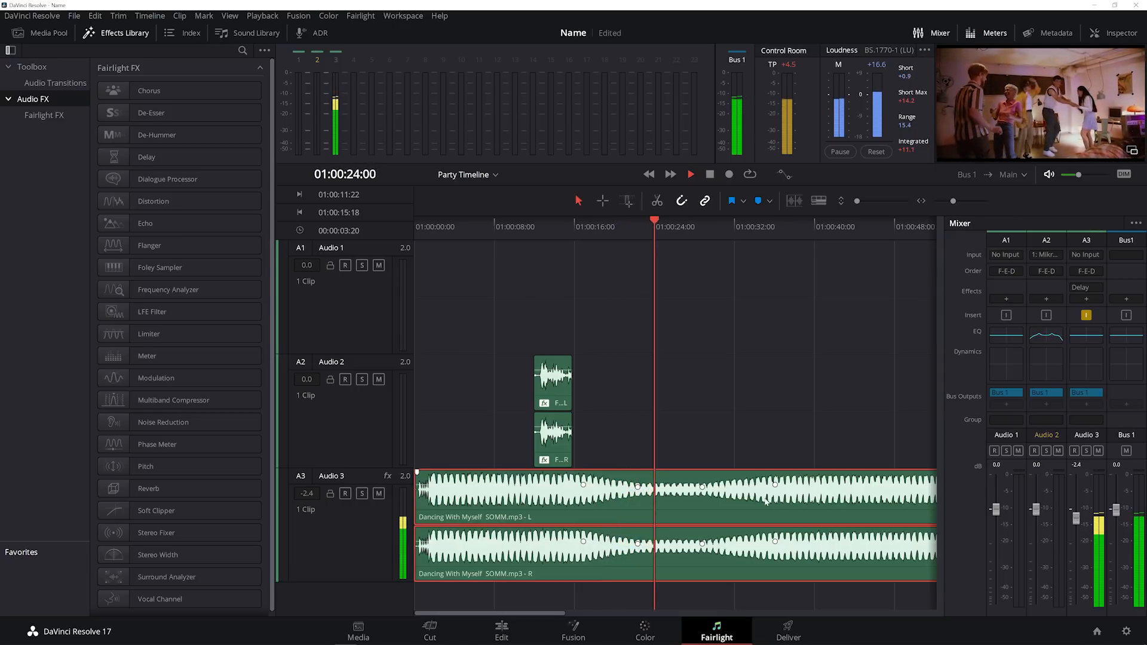
pyautogui.press('space')
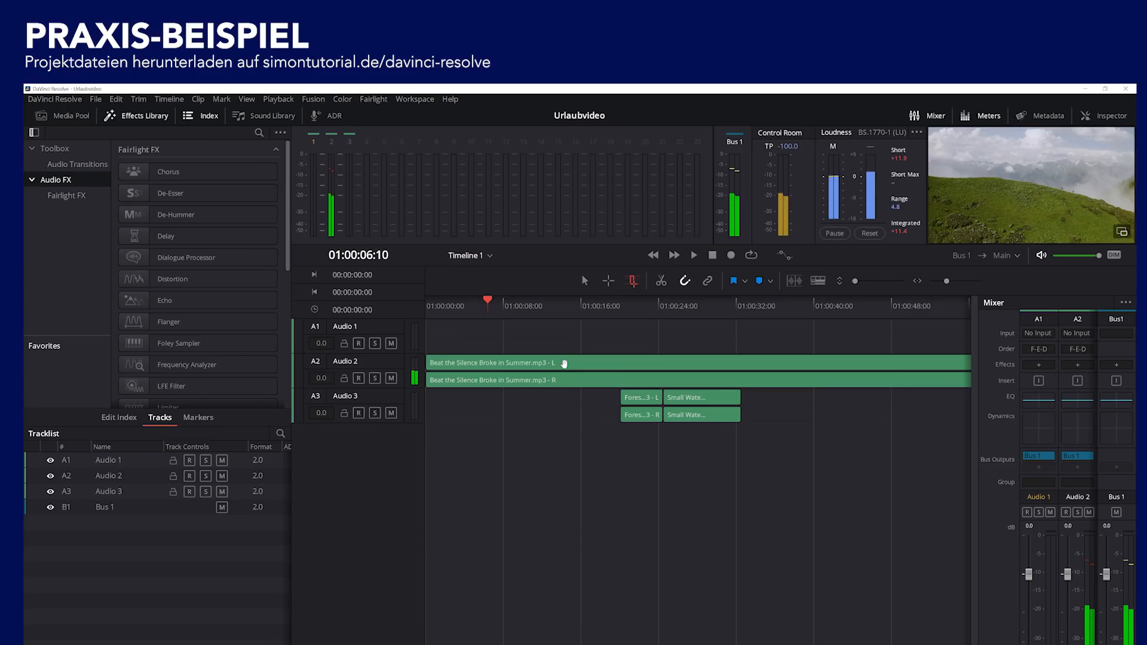
# Select the music clip on Audio 2 in the Urlaubvideo project and place the playhead at the timeline start
pyautogui.click(577, 364)
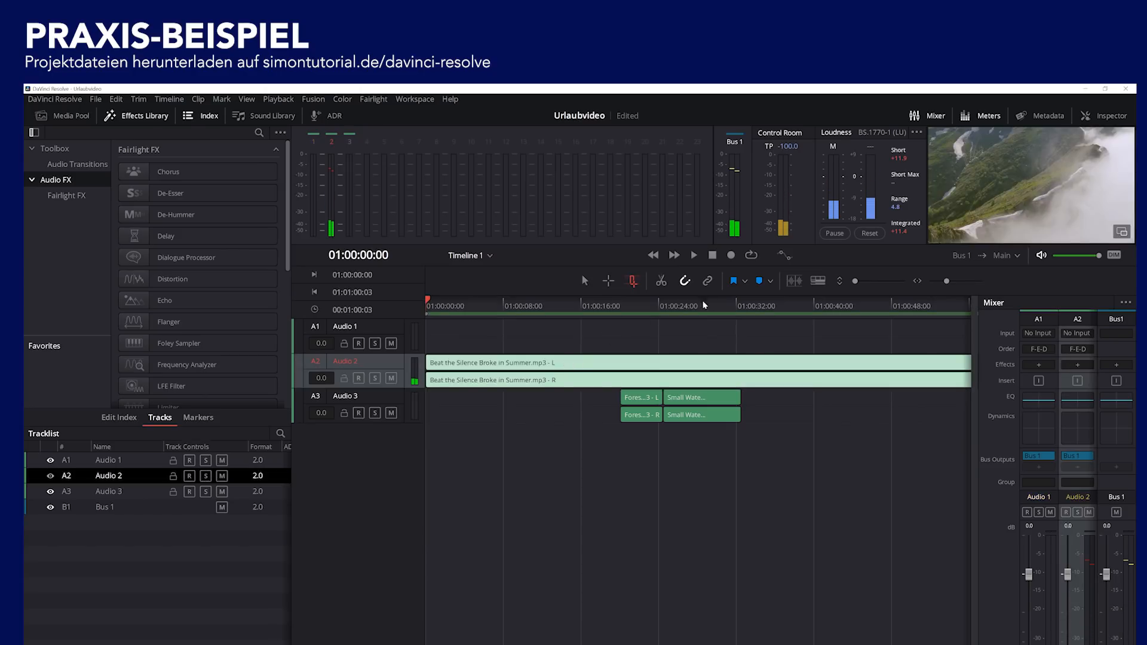
pyautogui.moveTo(427, 305)
pyautogui.mouseDown()
pyautogui.moveTo(441, 305)
pyautogui.moveTo(416, 305)
pyautogui.mouseUp()
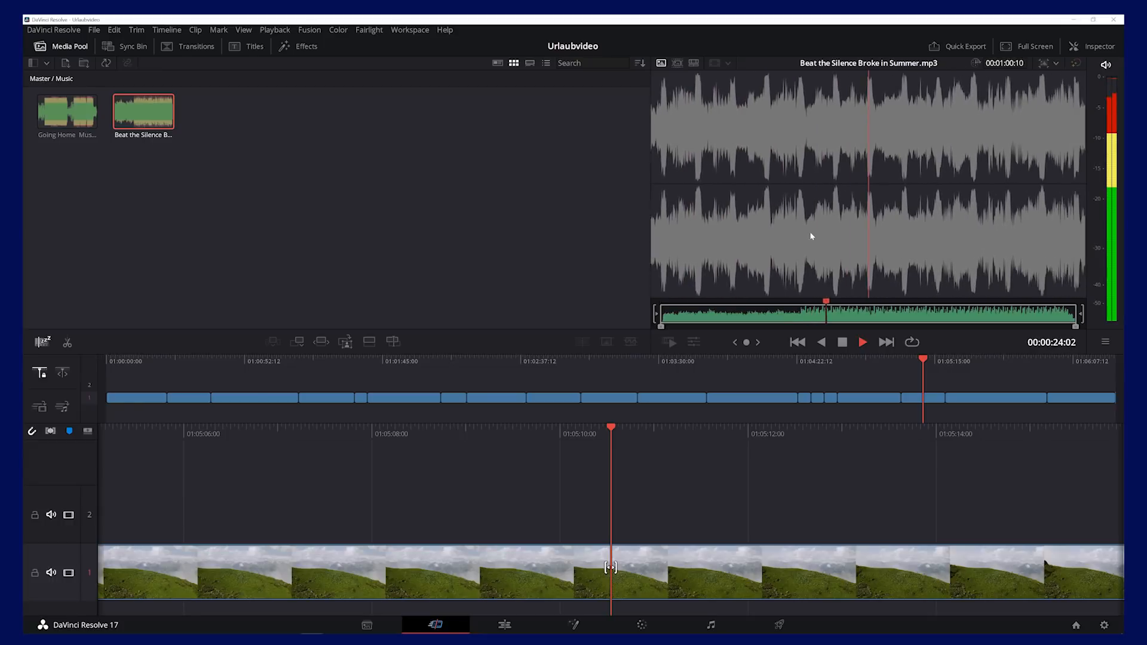
# Add Beat the Silence Broke in Summer.mp3 from the Music bin to the Cut page timeline and trim it to the video's end
pyautogui.moveTo(166, 118); pyautogui.dragTo(202, 606)
pyautogui.moveTo(821, 599); pyautogui.dragTo(209, 573)
pyautogui.moveTo(639, 429); pyautogui.dragTo(1116, 436)
pyautogui.moveTo(1027, 592); pyautogui.dragTo(375, 593)
pyautogui.press('Delete')
pyautogui.moveTo(577, 432); pyautogui.dragTo(1093, 432)
pyautogui.moveTo(284, 429); pyautogui.dragTo(530, 427)
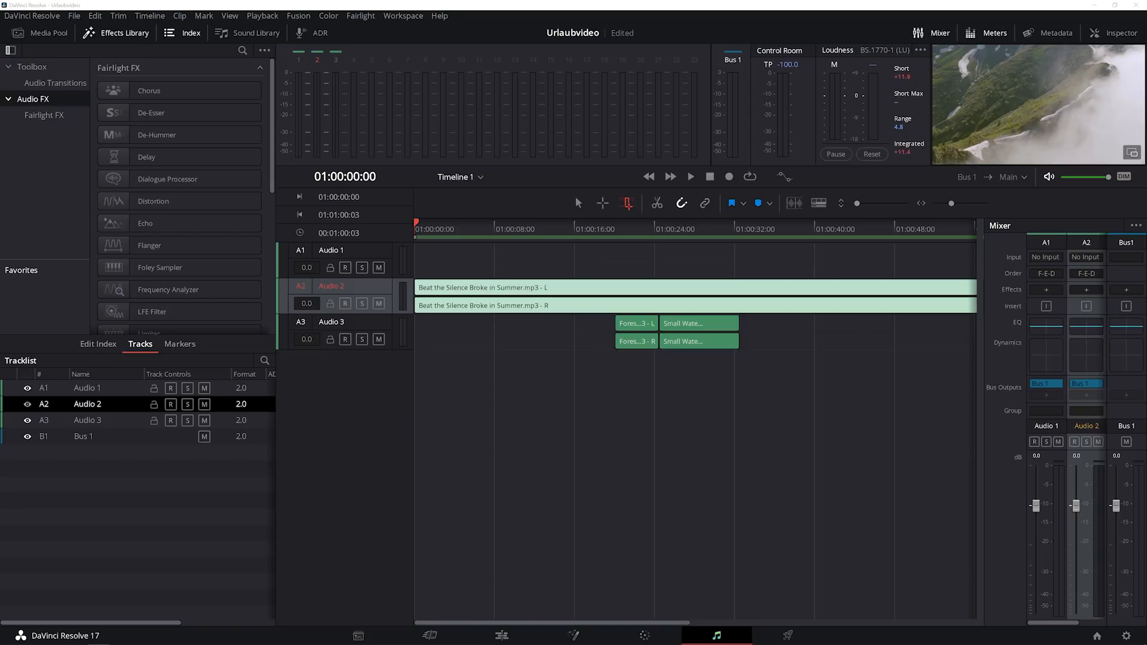
# Add a Cross Fade -3 dB to the start of the Audio 2 music clip, and lower the track to about -4.6 dB
pyautogui.moveTo(857, 203); pyautogui.dragTo(872, 203)
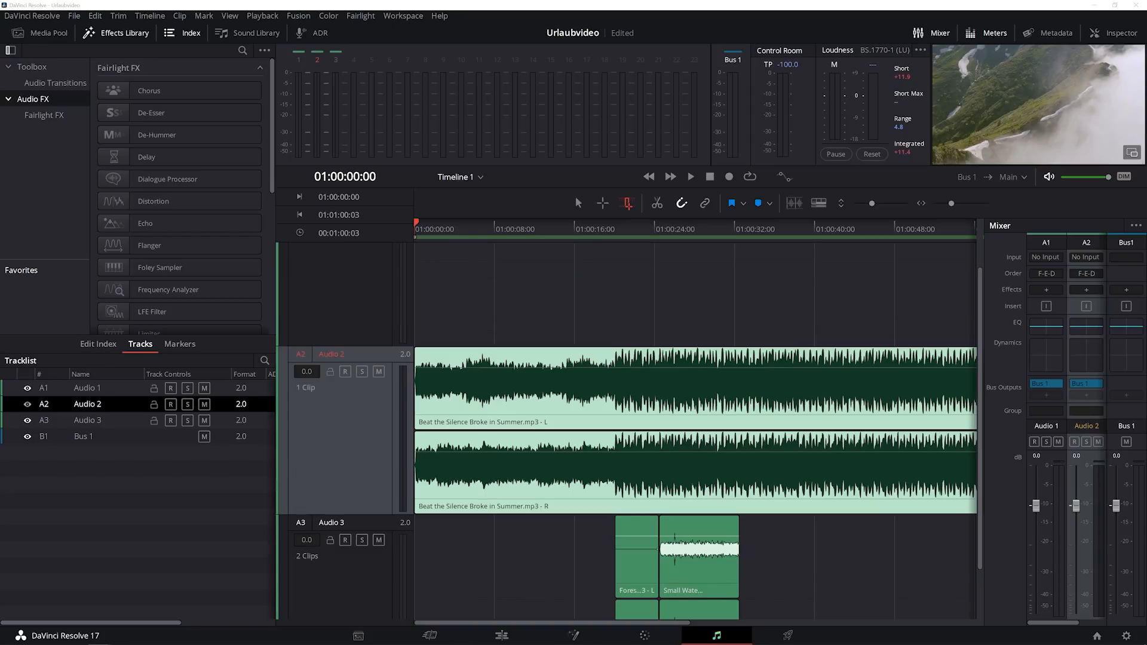
pyautogui.click(55, 83)
pyautogui.moveTo(169, 113); pyautogui.dragTo(428, 408)
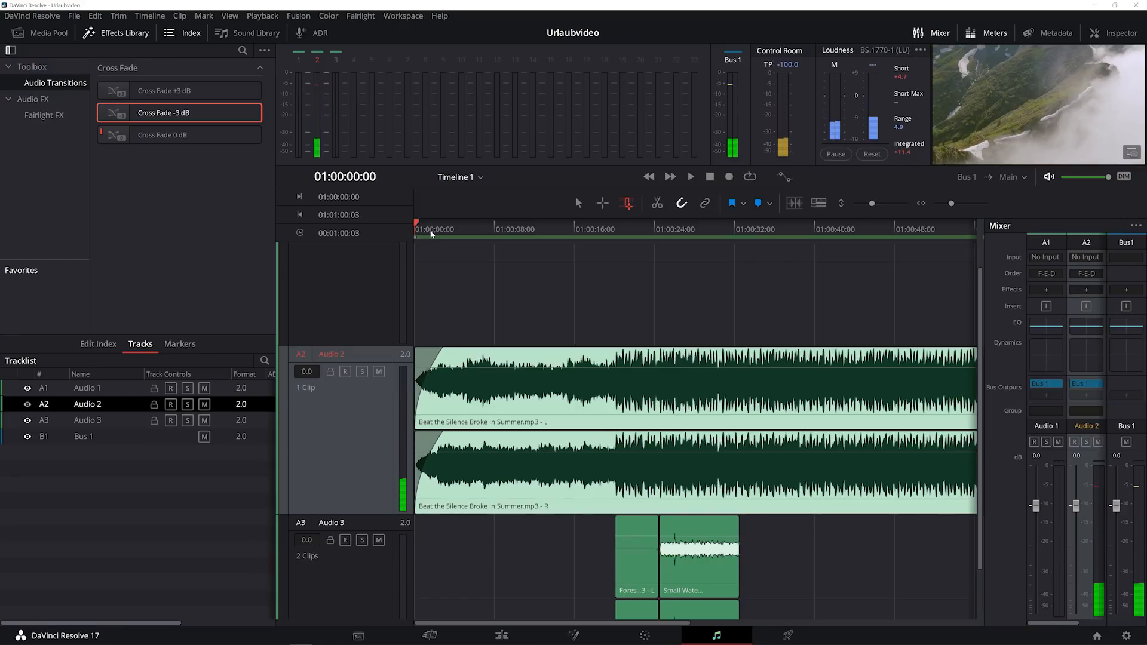
pyautogui.press('space')
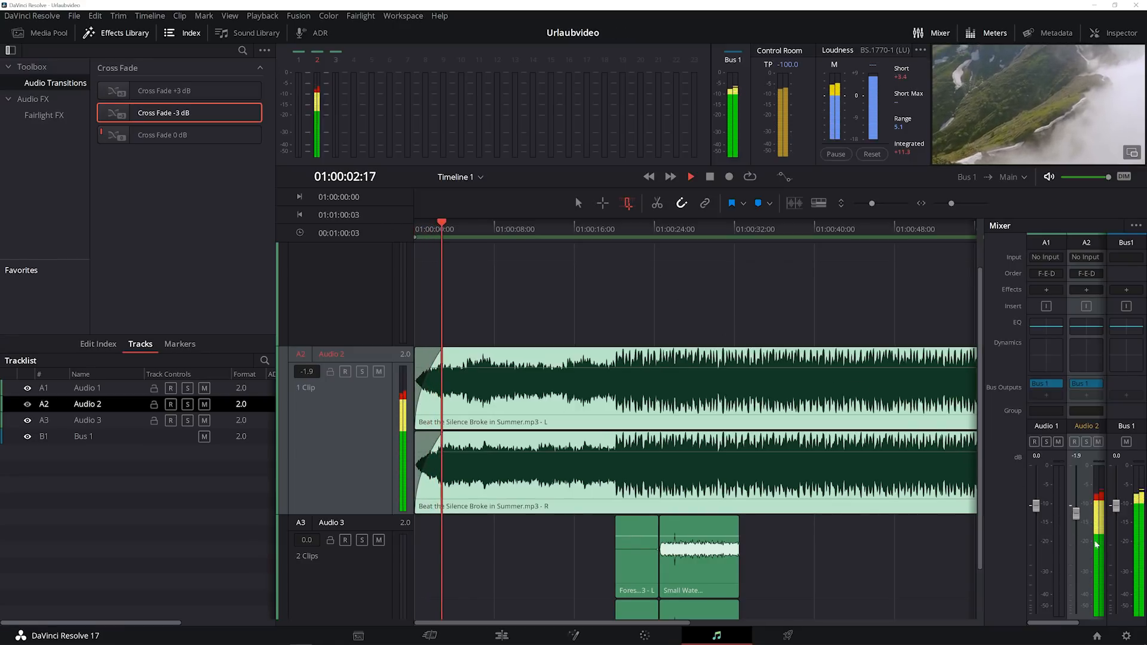
pyautogui.moveTo(1078, 515); pyautogui.dragTo(1079, 525)
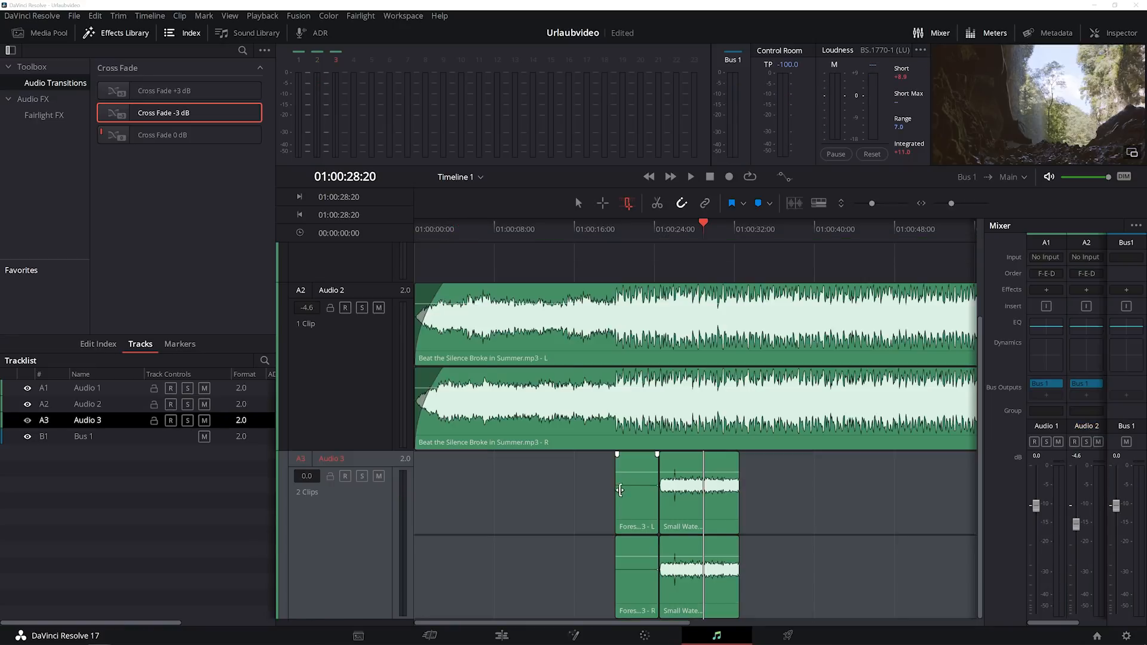
# On the Edit page, split the Small Waterfall Sound Effect clip on Audio 3 at 01:00:28:05 and at the following video cut
pyautogui.click(690, 496)
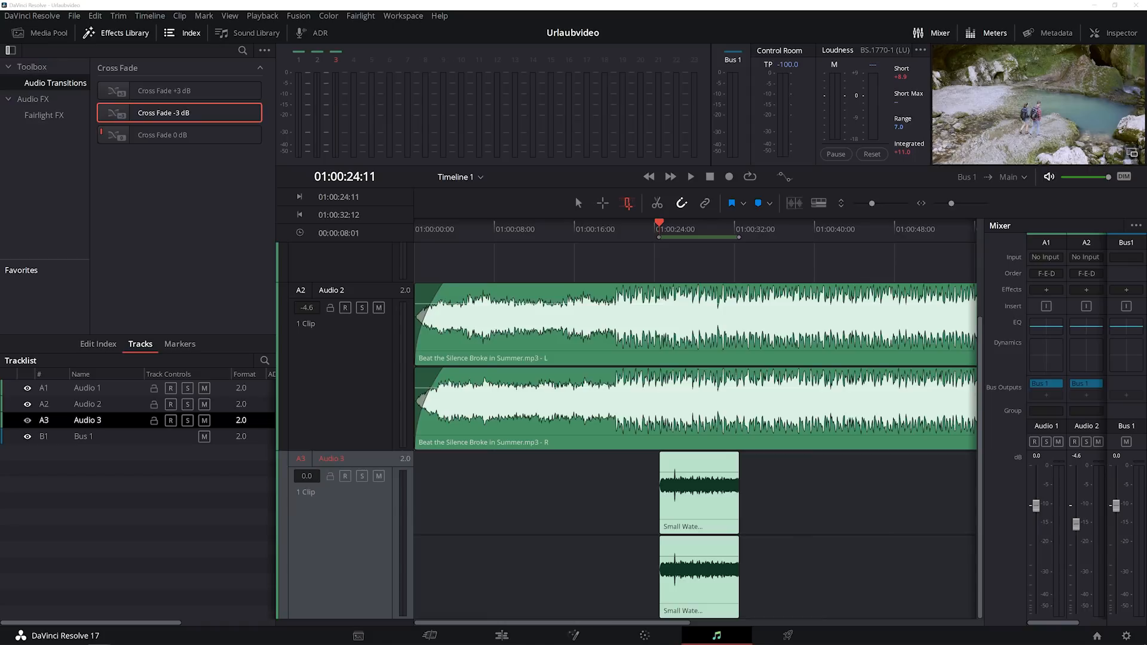
pyautogui.click(502, 636)
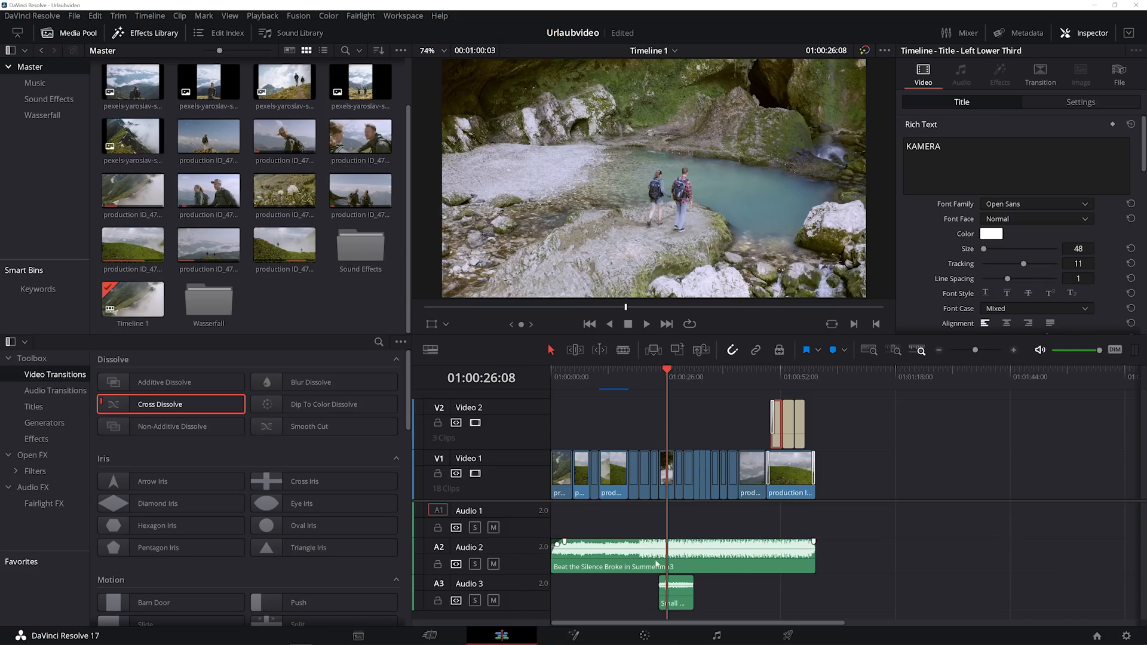
pyautogui.scroll(2, 651, 570)
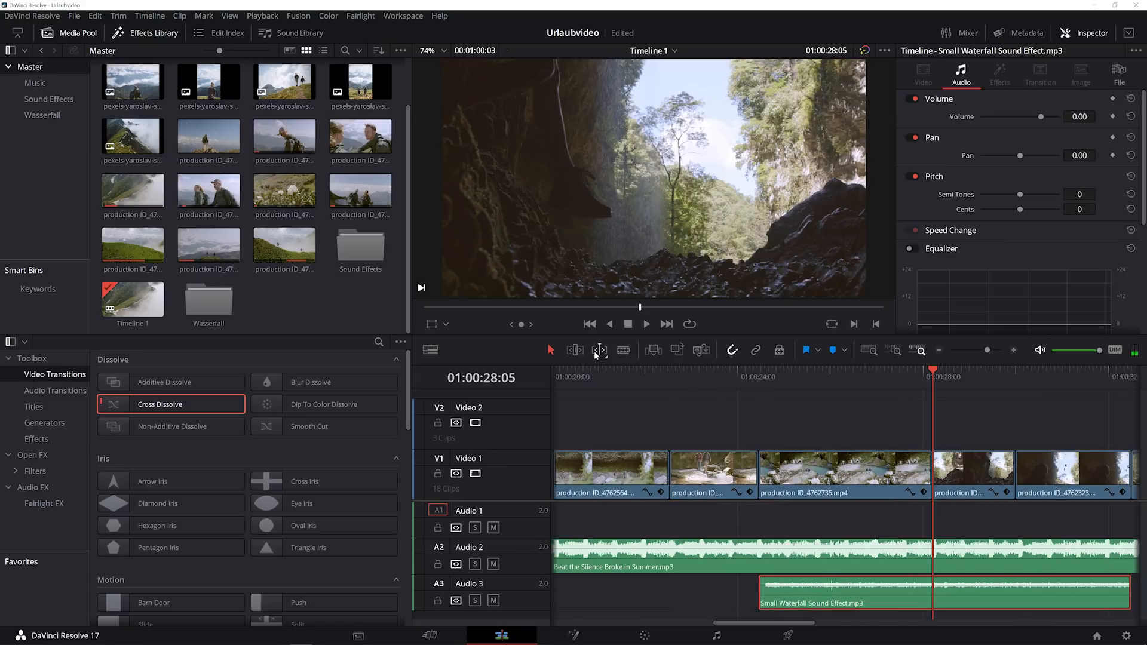
pyautogui.press('b')
pyautogui.click(932, 591)
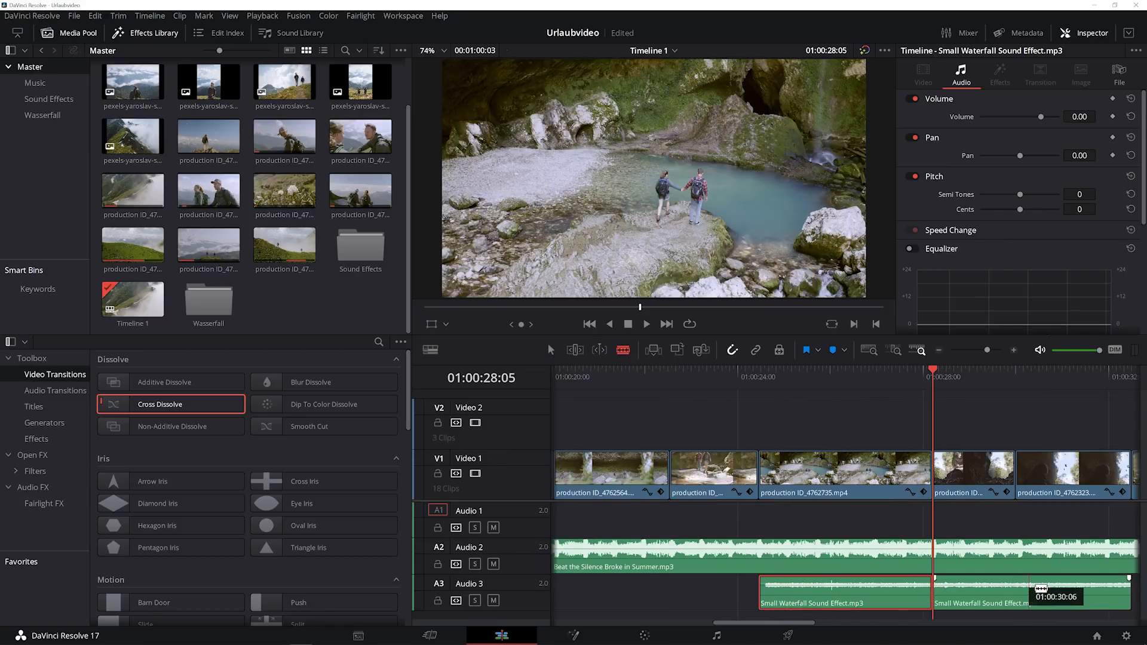
pyautogui.click(1015, 591)
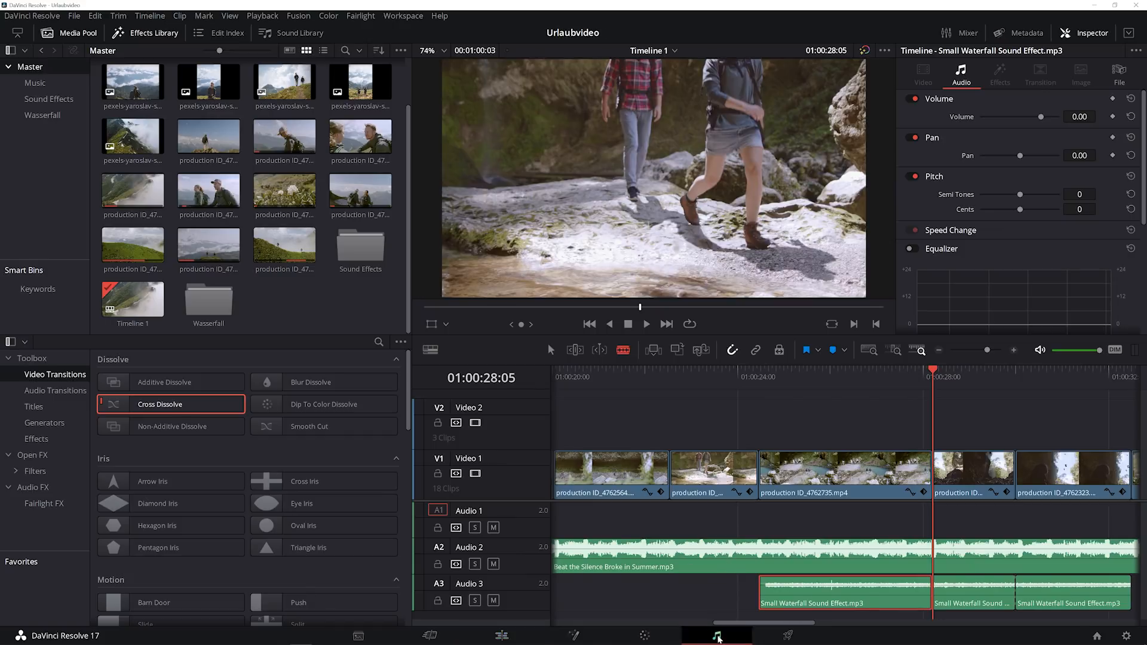
# Back on the Fairlight page, add a Cross Fade -3 dB to the end of the last waterfall clip and play the section back
pyautogui.click(717, 636)
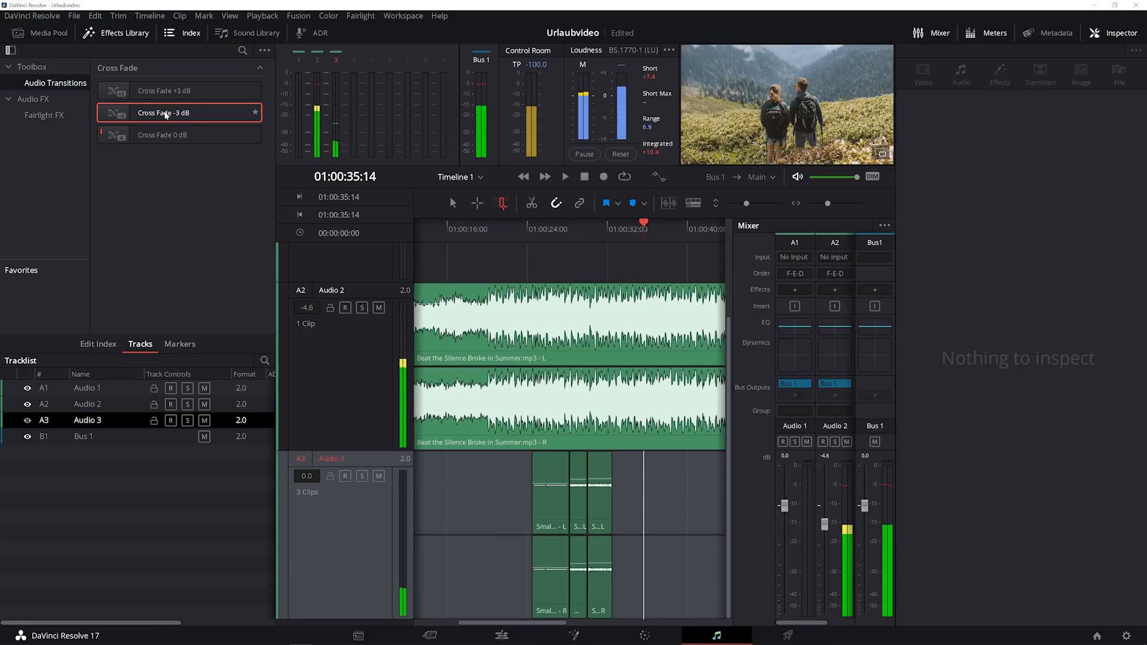
pyautogui.moveTo(168, 113); pyautogui.dragTo(607, 494)
pyautogui.moveTo(610, 229); pyautogui.dragTo(596, 231)
pyautogui.press('space')
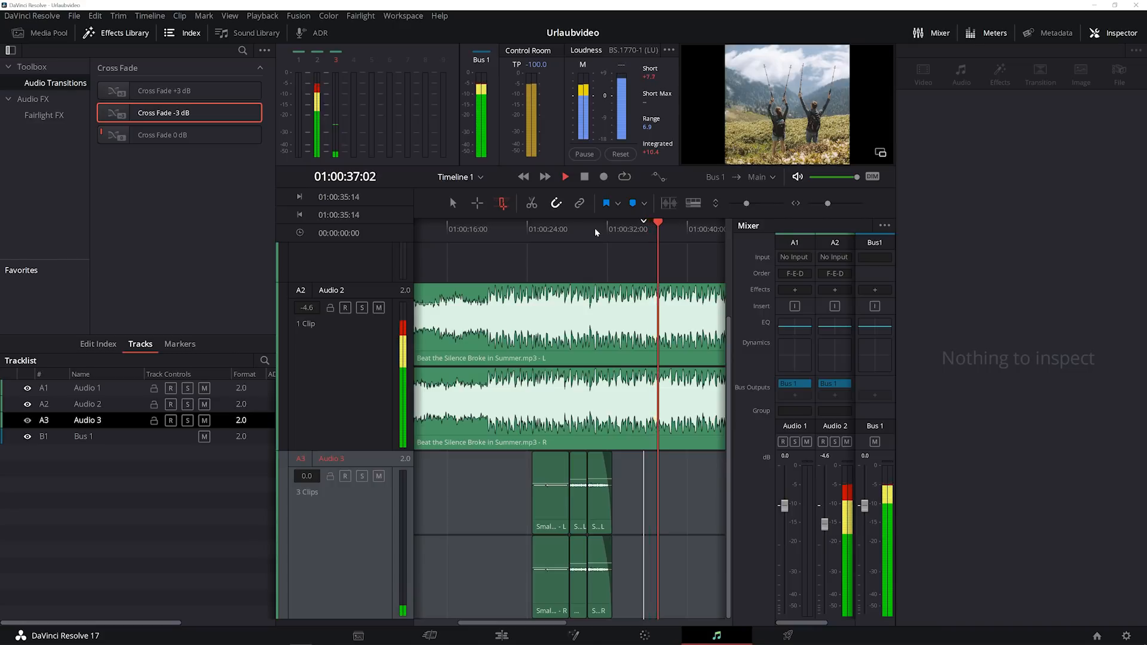
pyautogui.click(556, 231)
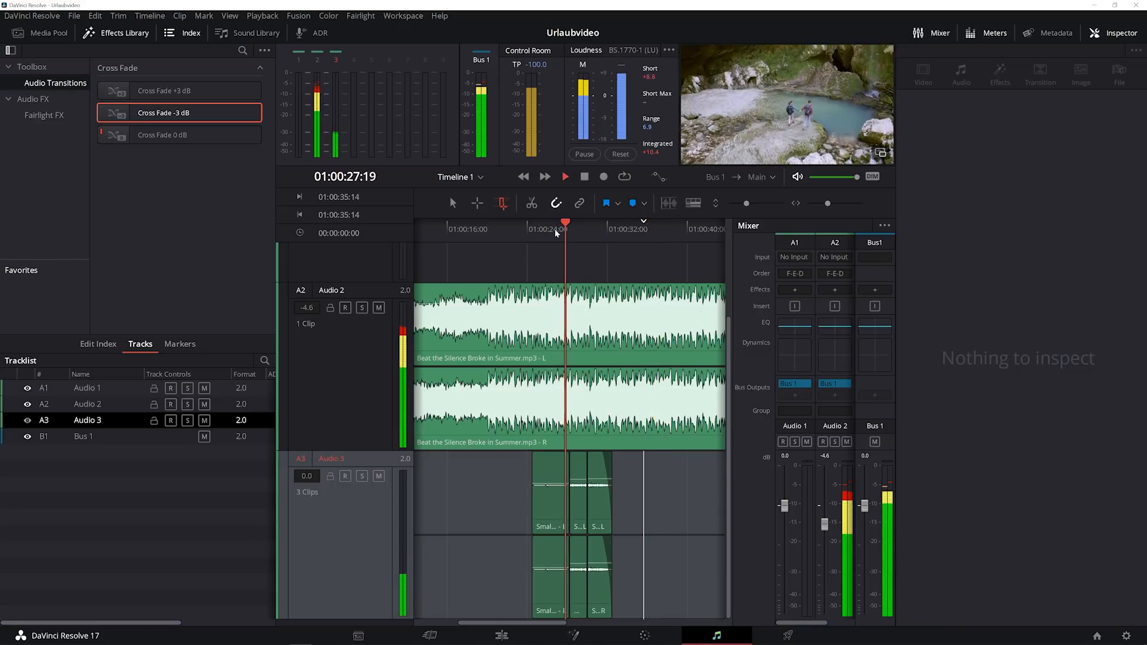
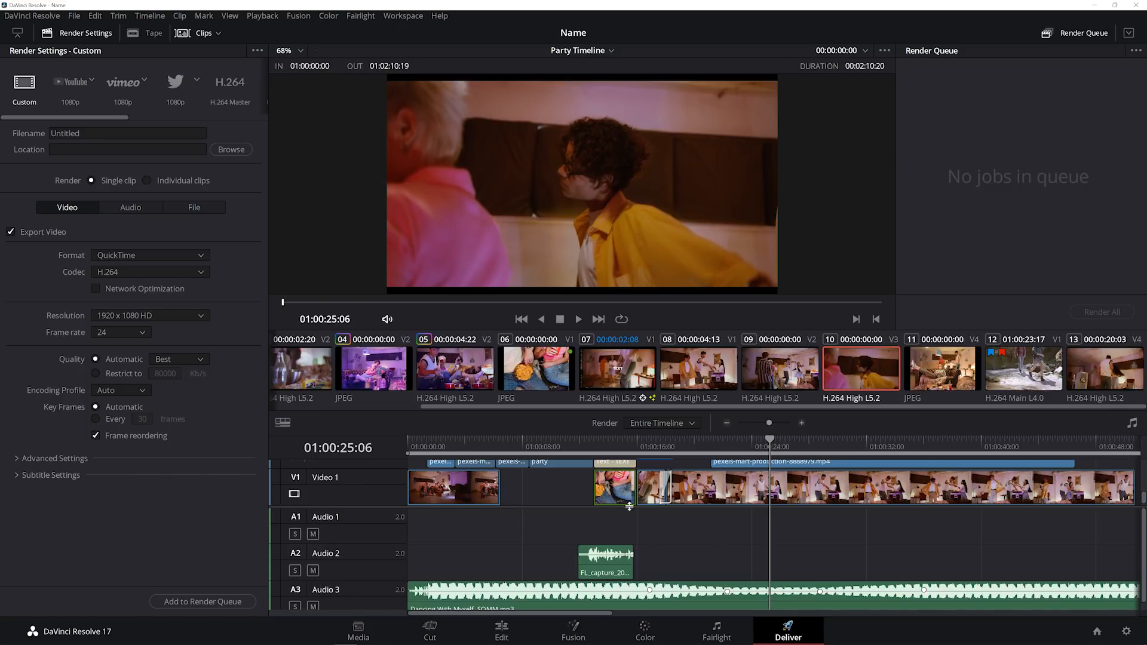
# Play the Party Timeline from its start on the Deliver page, and stop at 01:00:03:12
pyautogui.moveTo(748, 450); pyautogui.dragTo(407, 448)
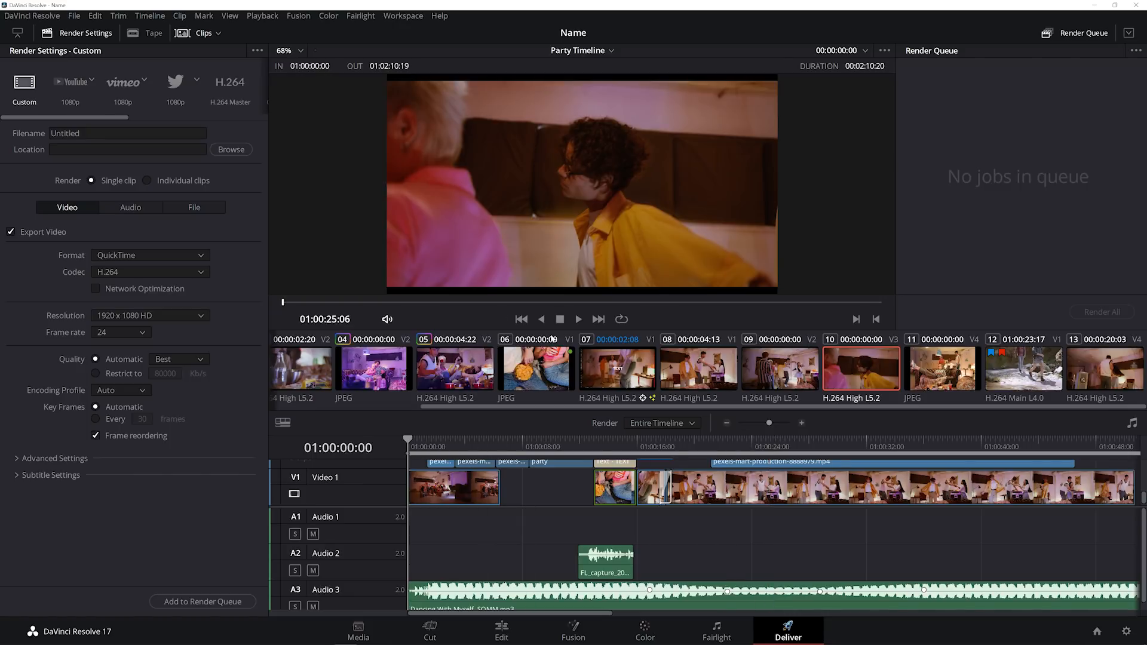
pyautogui.press('space')
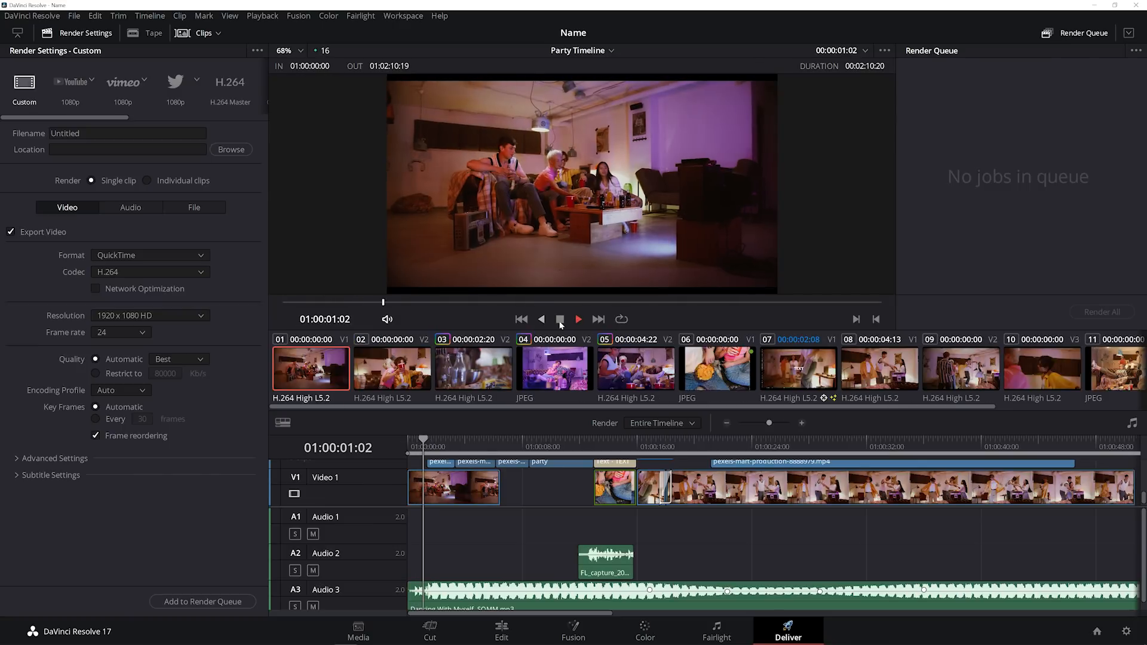
pyautogui.press('space')
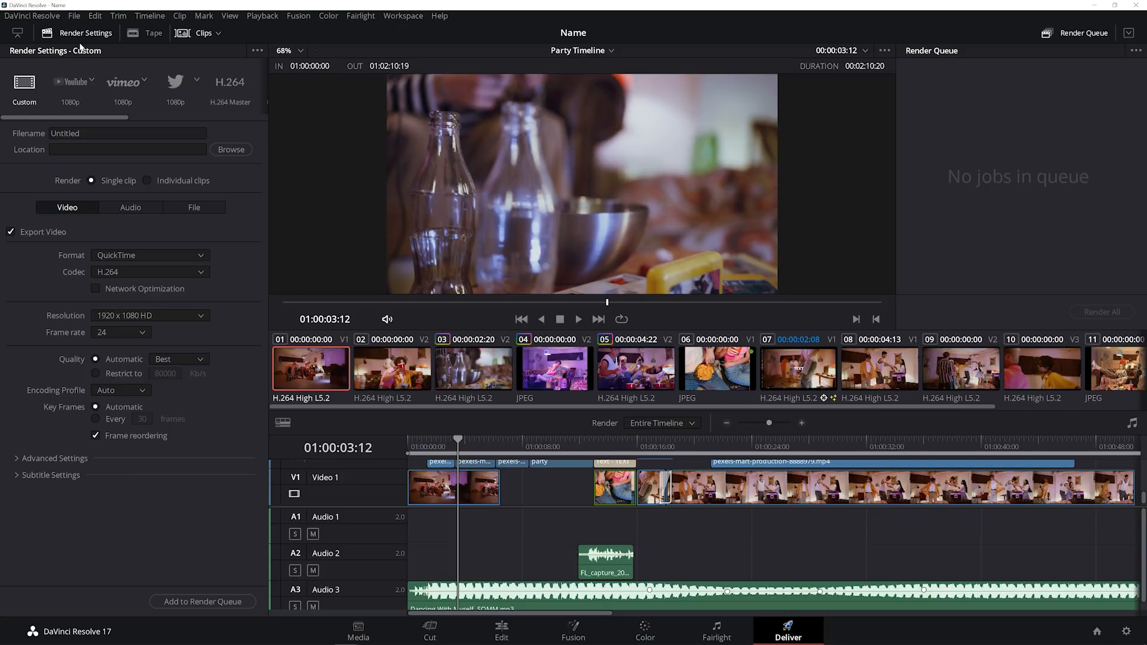
# Look through the available render presets up to Audio Only and return to the start of the list
pyautogui.moveTo(73, 115); pyautogui.dragTo(179, 119)
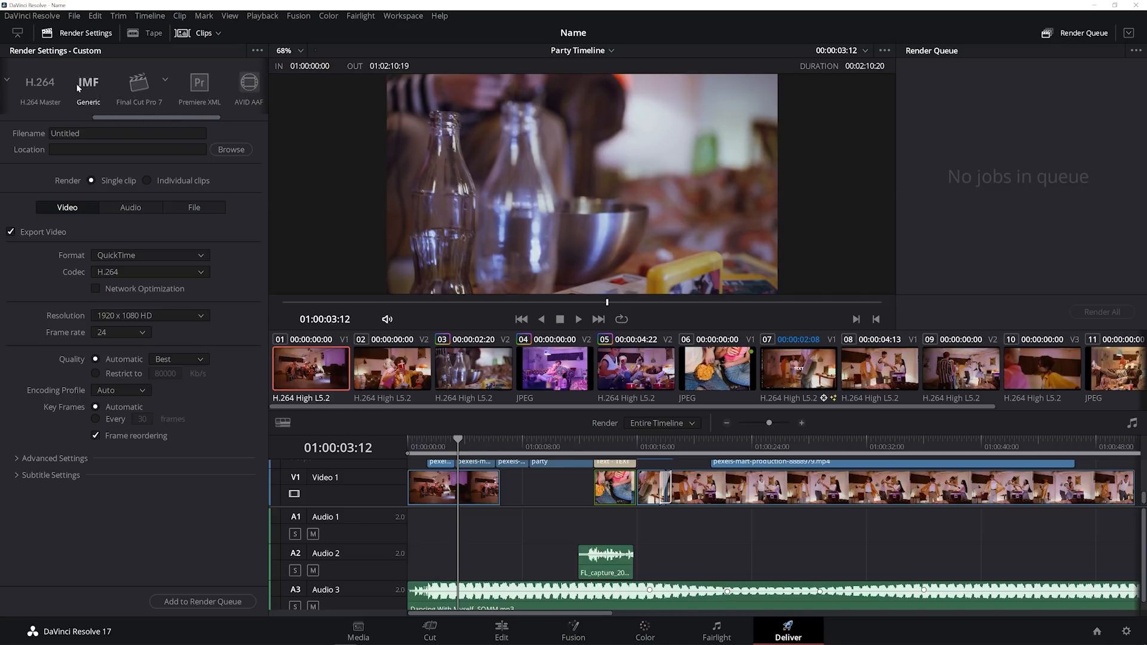
pyautogui.scroll(-2, 88, 102)
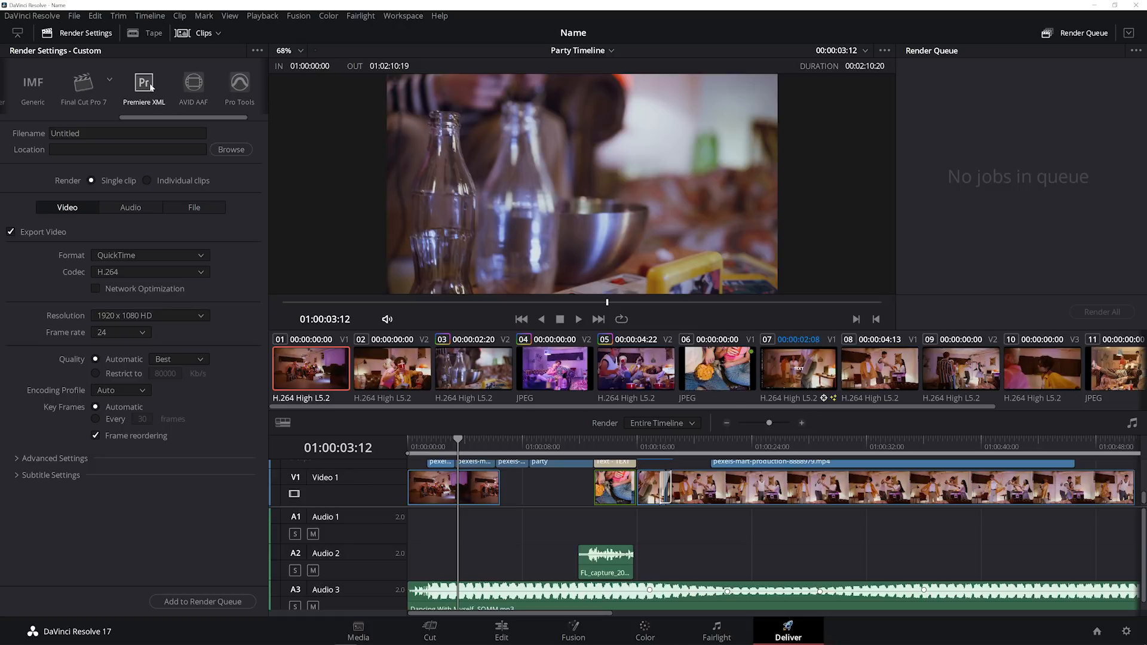
pyautogui.scroll(-1, 263, 118)
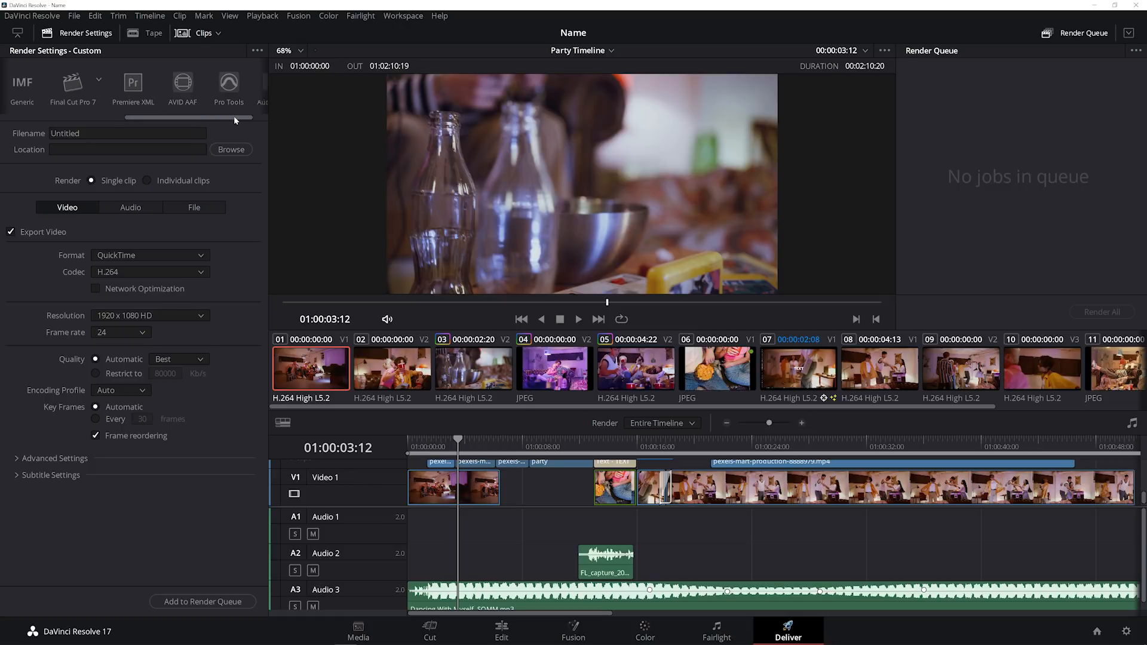
pyautogui.moveTo(263, 118)
pyautogui.mouseDown()
pyautogui.moveTo(143, 118)
pyautogui.moveTo(255, 114)
pyautogui.mouseUp()
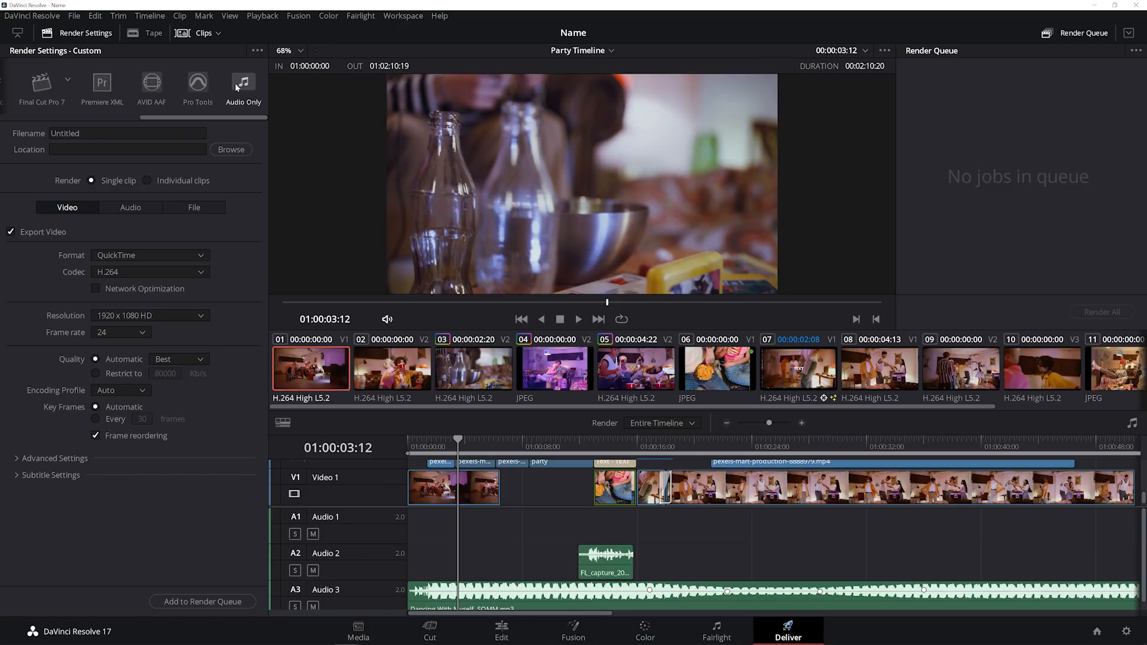
pyautogui.moveTo(227, 118); pyautogui.dragTo(30, 116)
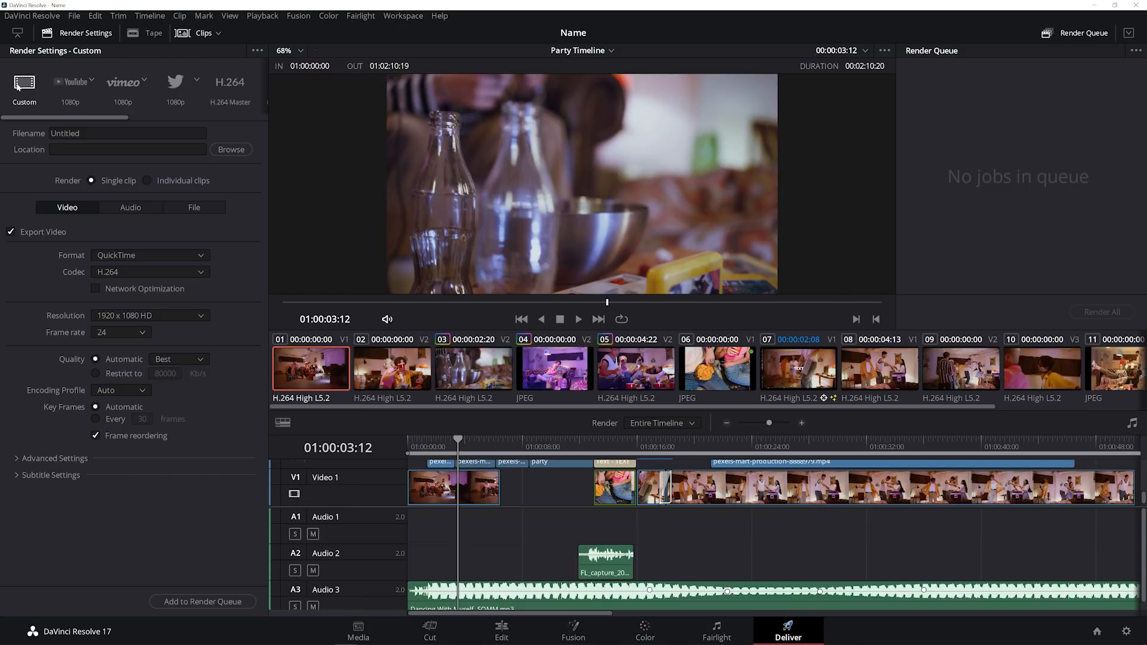
# Try the H.264 Master render preset and switch back to the Custom preset
pyautogui.moveTo(98, 117); pyautogui.dragTo(119, 117)
pyautogui.click(177, 88)
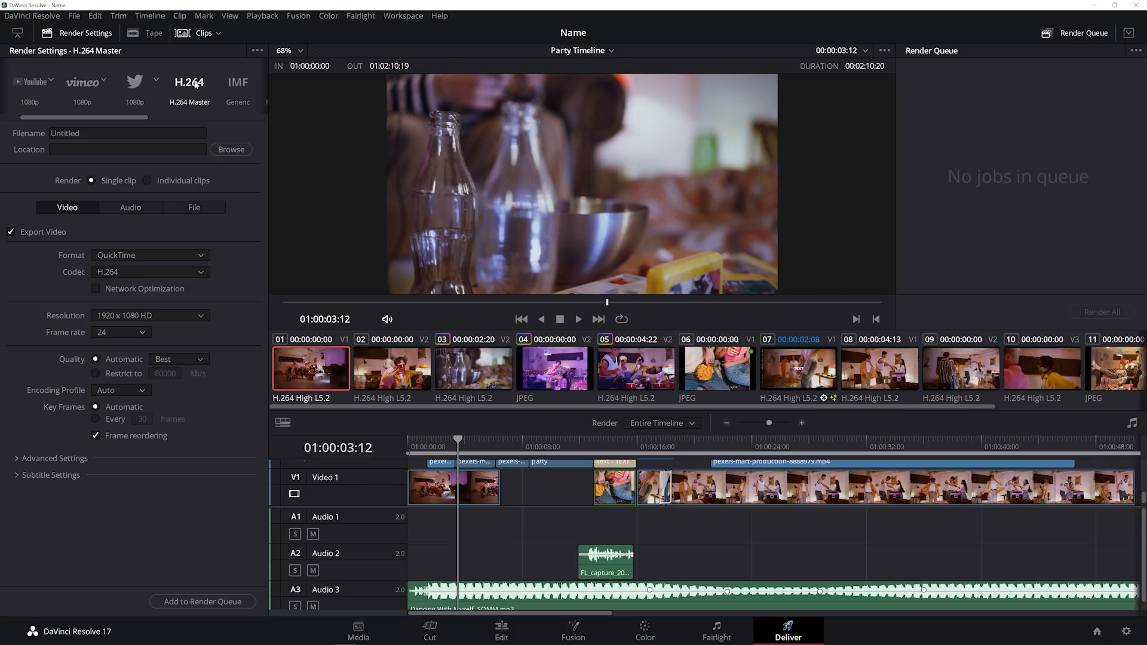
pyautogui.moveTo(140, 118); pyautogui.dragTo(119, 117)
pyautogui.click(24, 95)
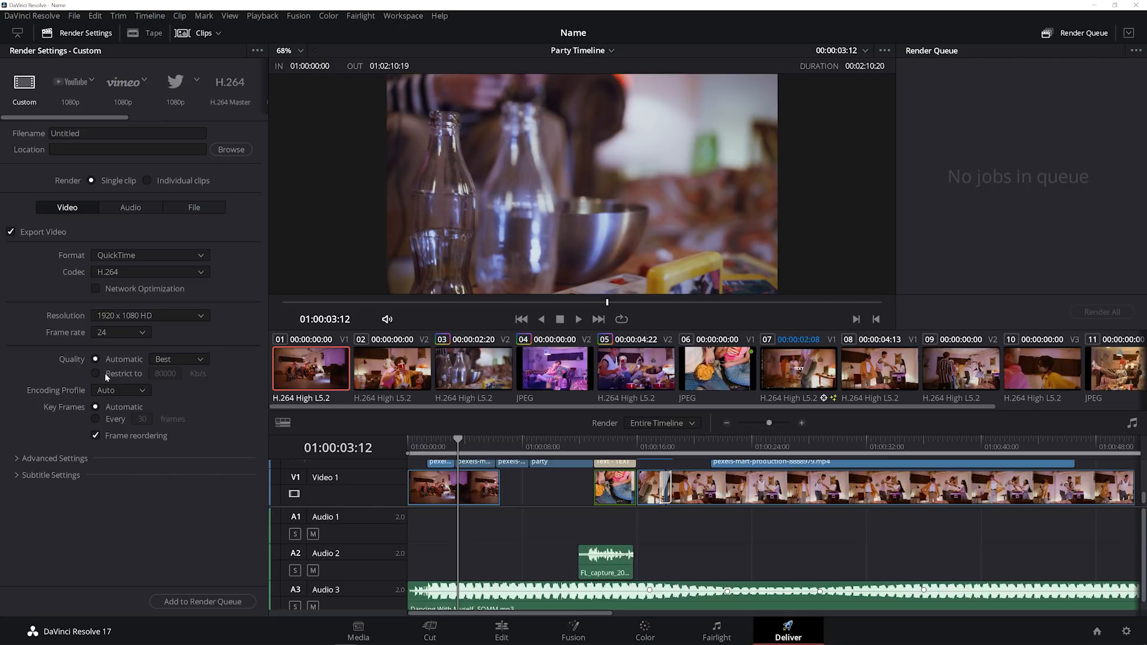
# Name the render file Party and set its location to the examples folder inside the DaVinci Resolve Footage folder
pyautogui.doubleClick(54, 134)
pyautogui.write('Party')
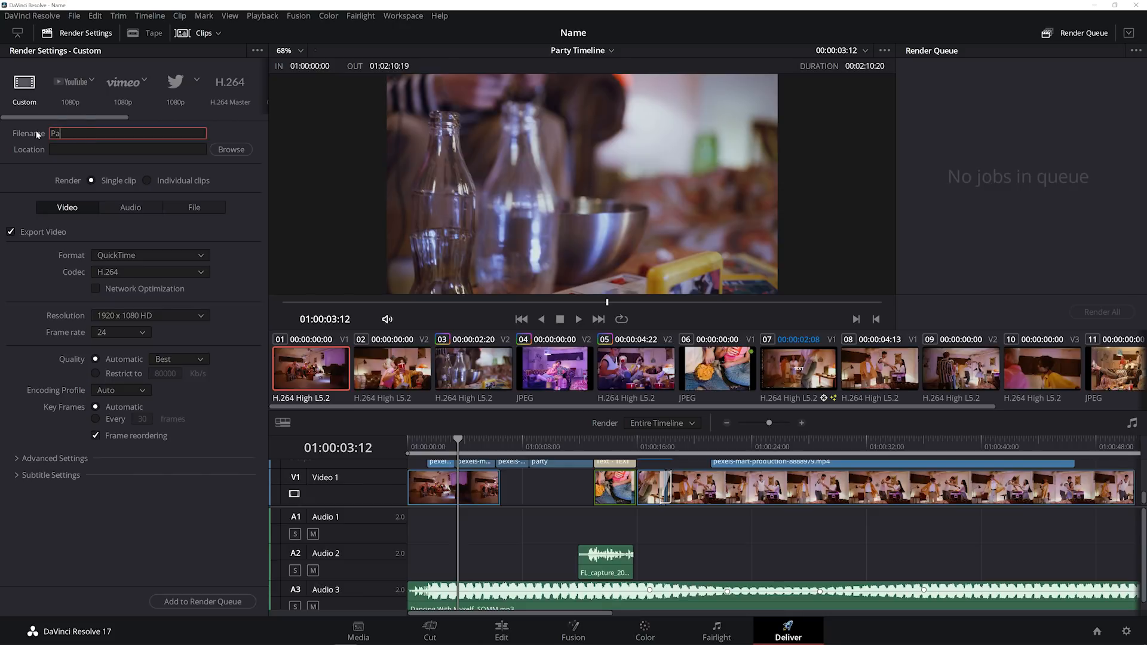
pyautogui.click(230, 149)
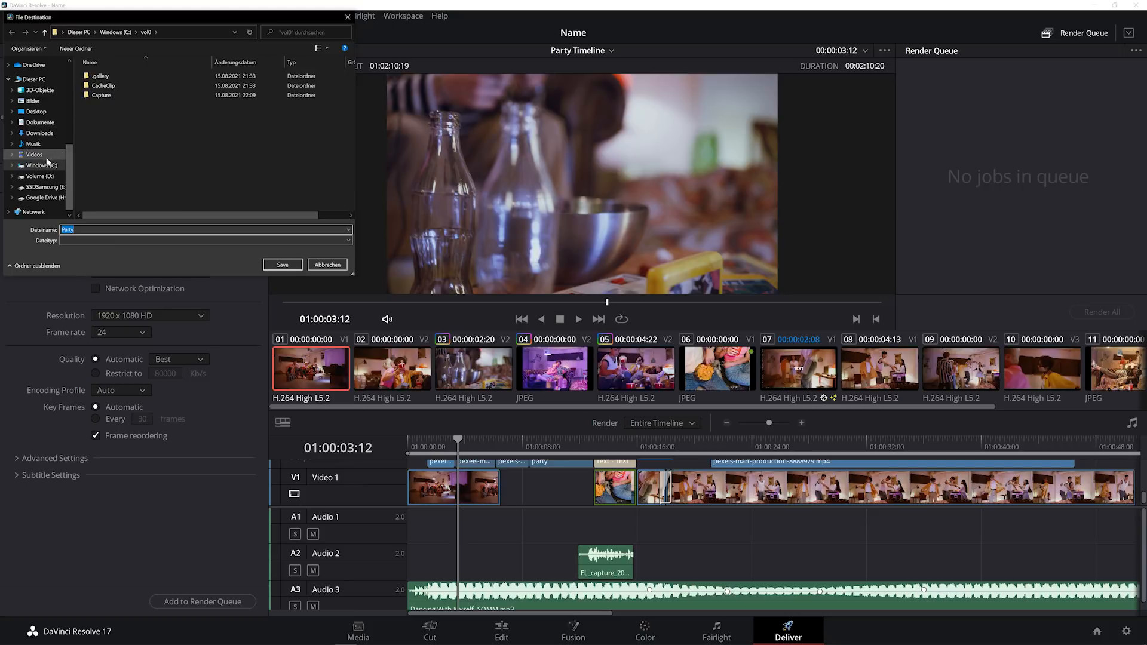
pyautogui.click(37, 123)
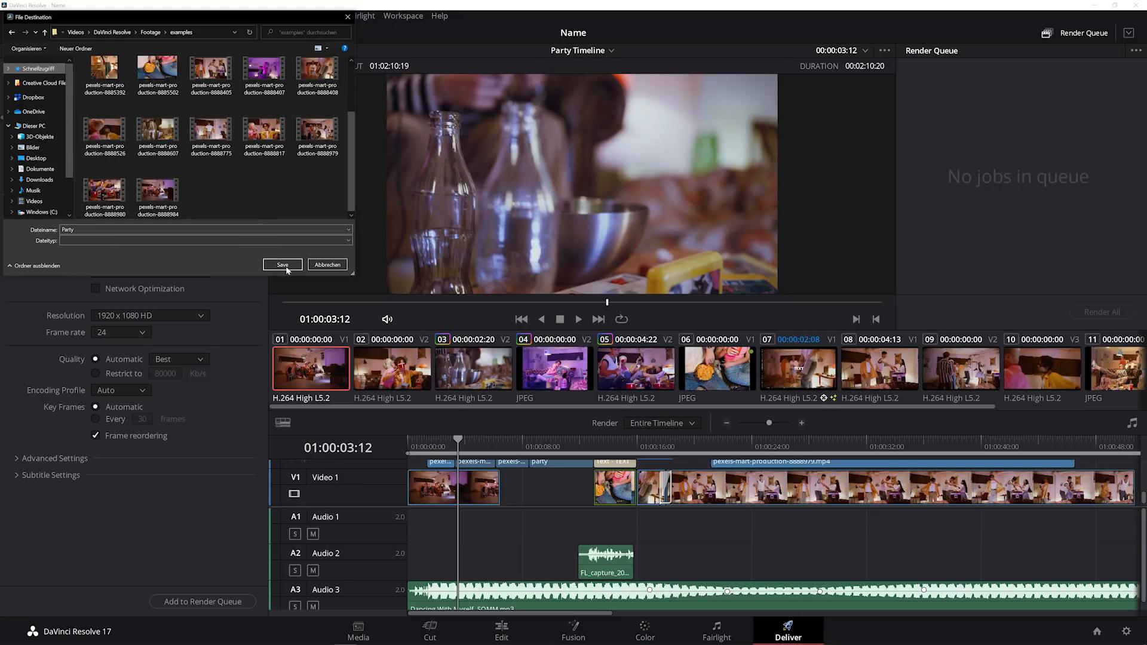
pyautogui.click(282, 265)
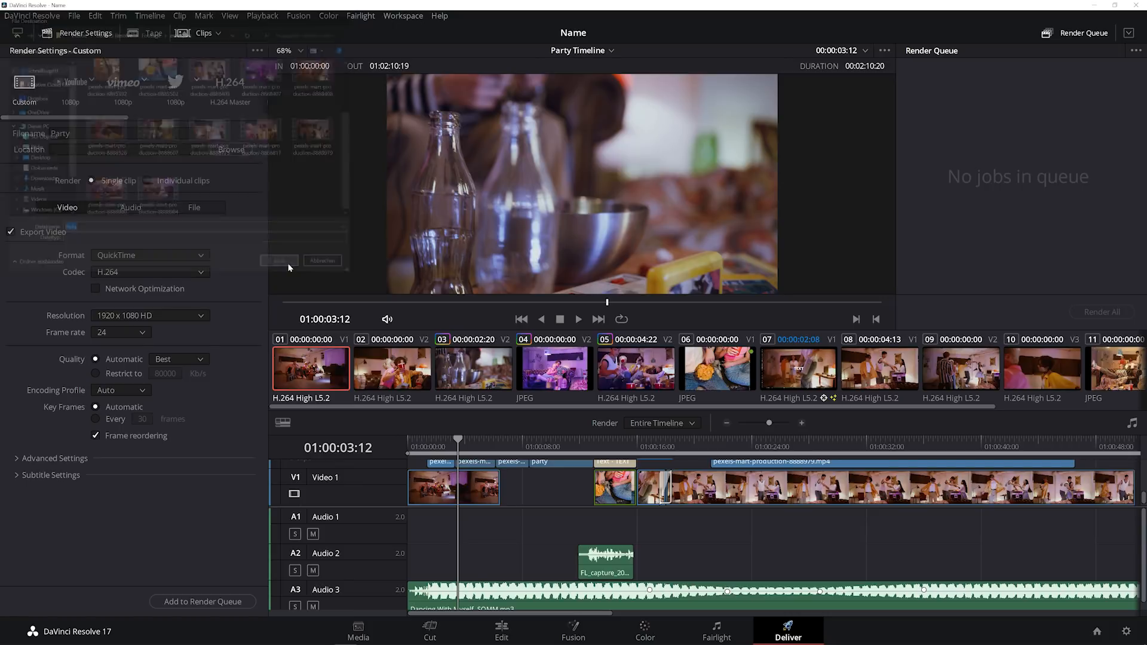
# Review the Audio, File and Video render settings, including the Export Audio and Export Video options
pyautogui.click(116, 213)
pyautogui.click(209, 211)
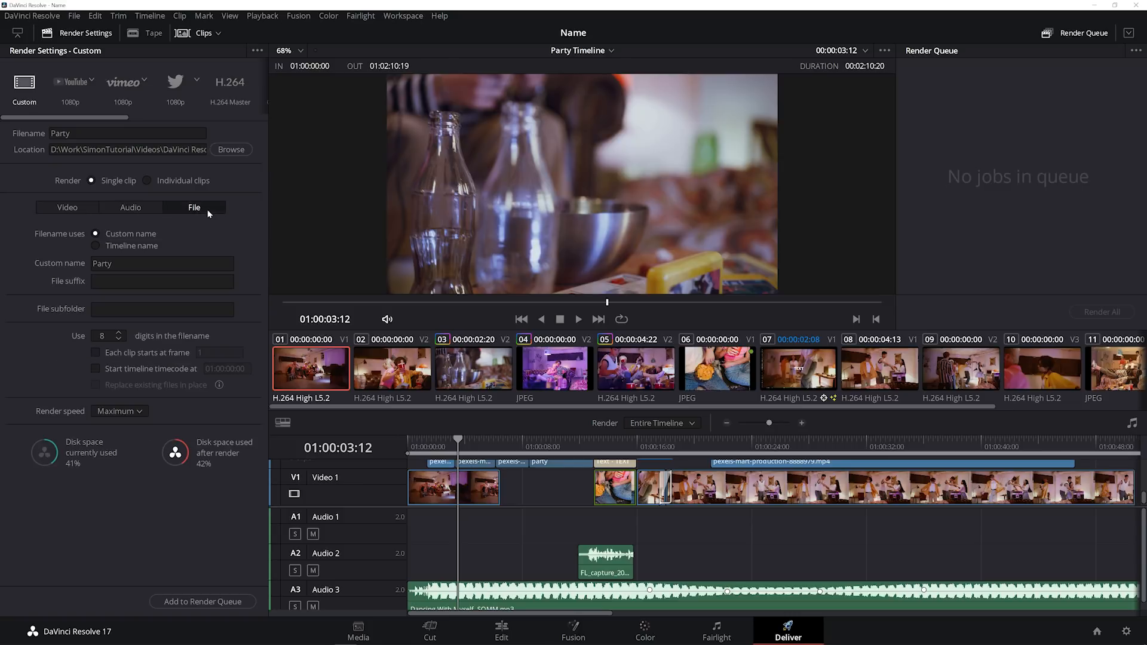
pyautogui.click(83, 210)
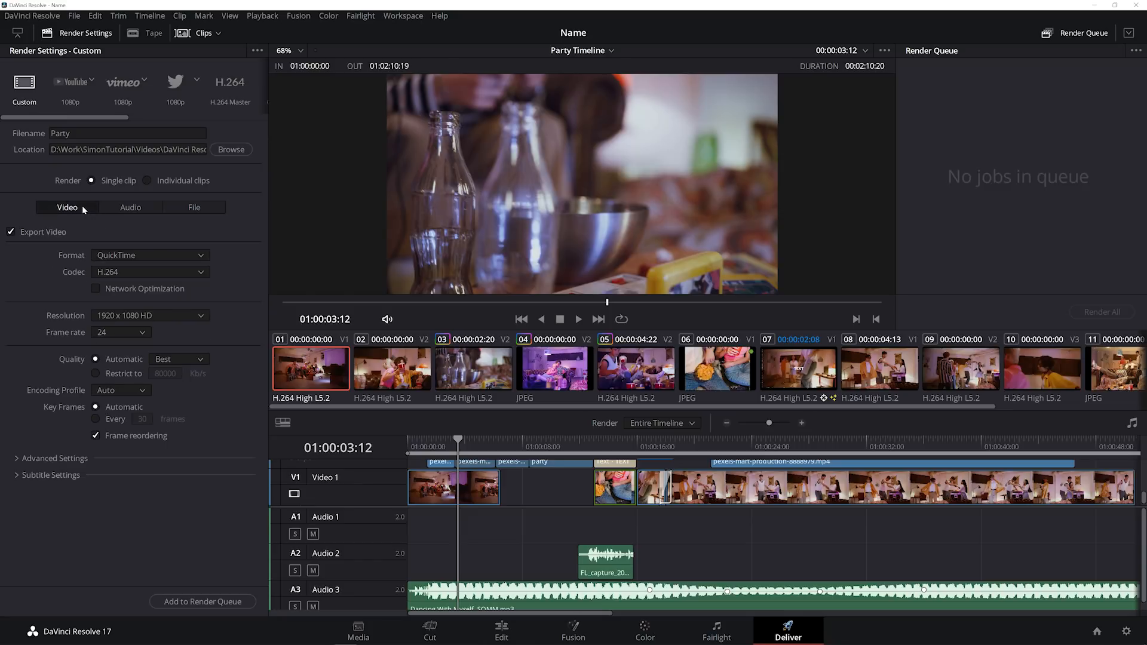
pyautogui.click(11, 232)
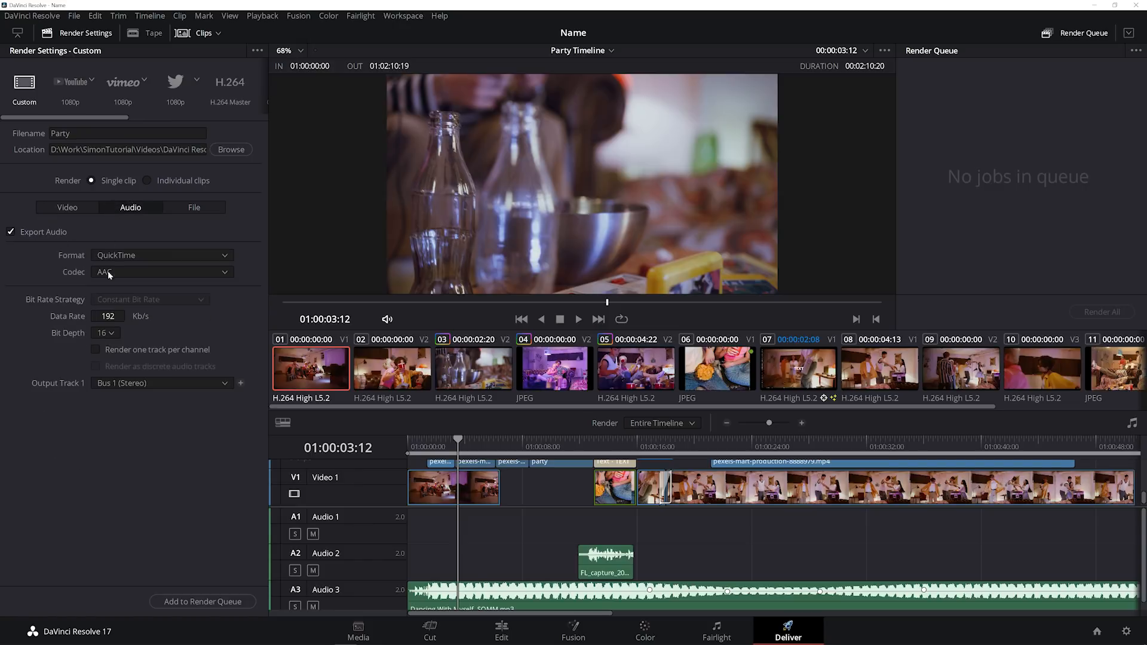
pyautogui.click(11, 232)
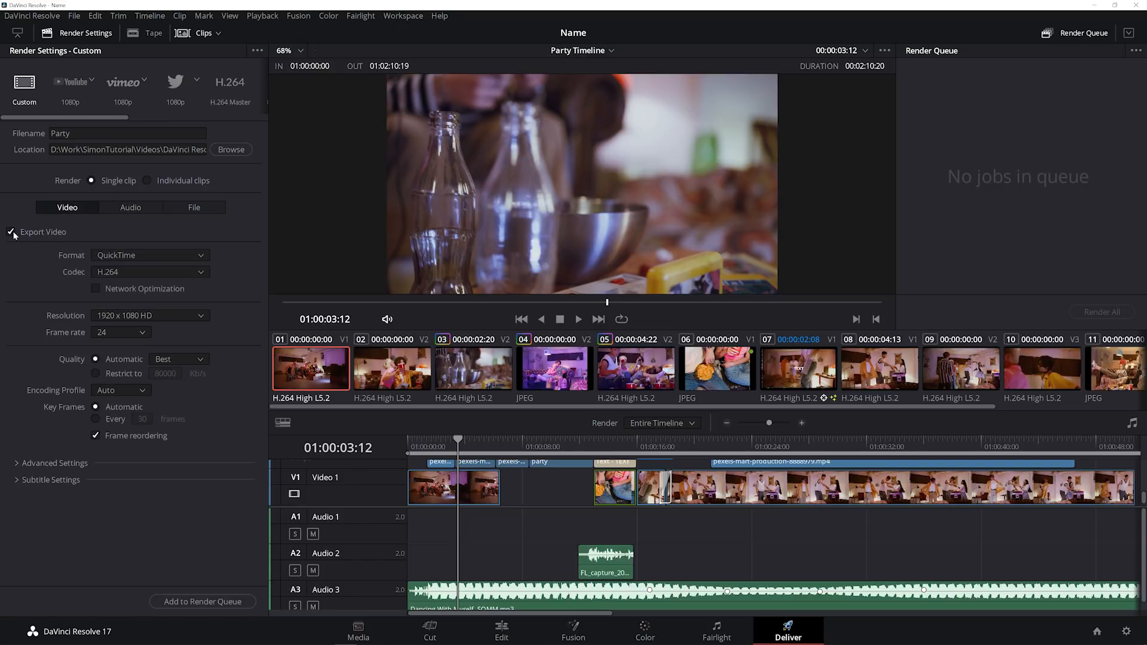
# Set the video render format to MP4 with the H.264 codec
pyautogui.click(130, 257)
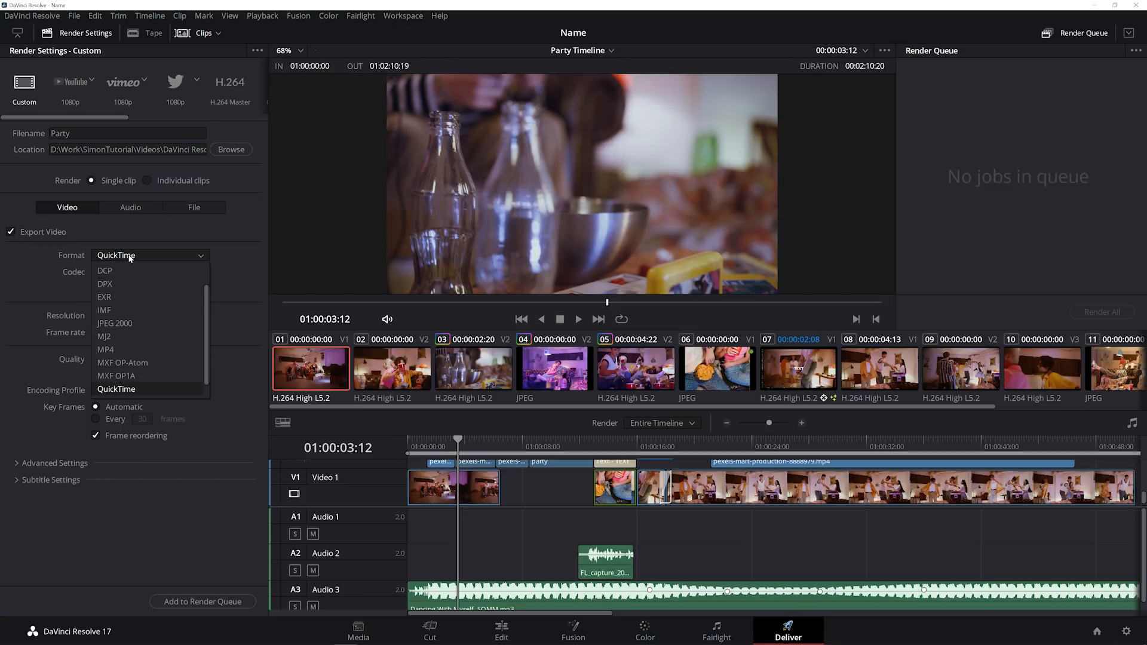
pyautogui.click(112, 351)
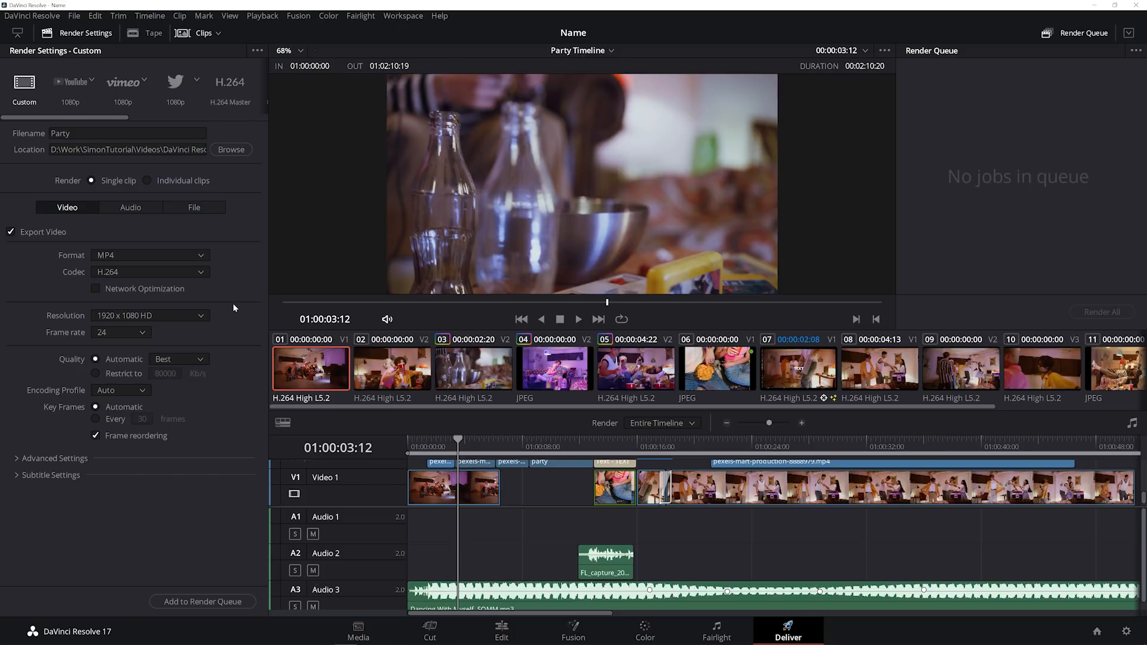
pyautogui.click(167, 272)
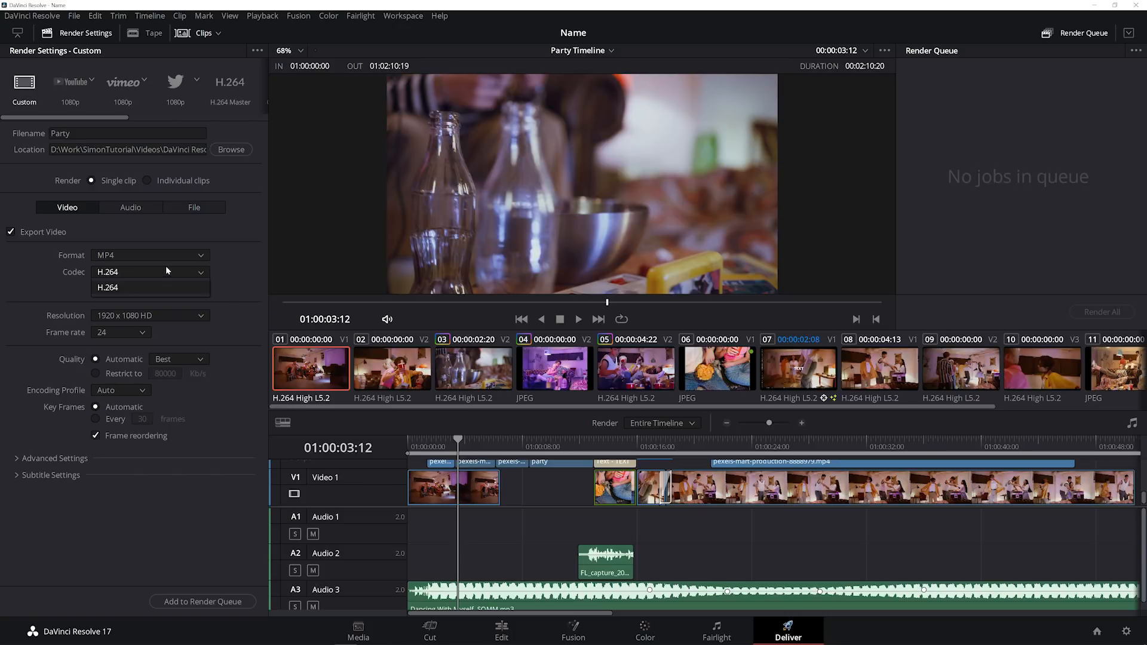
pyautogui.click(144, 289)
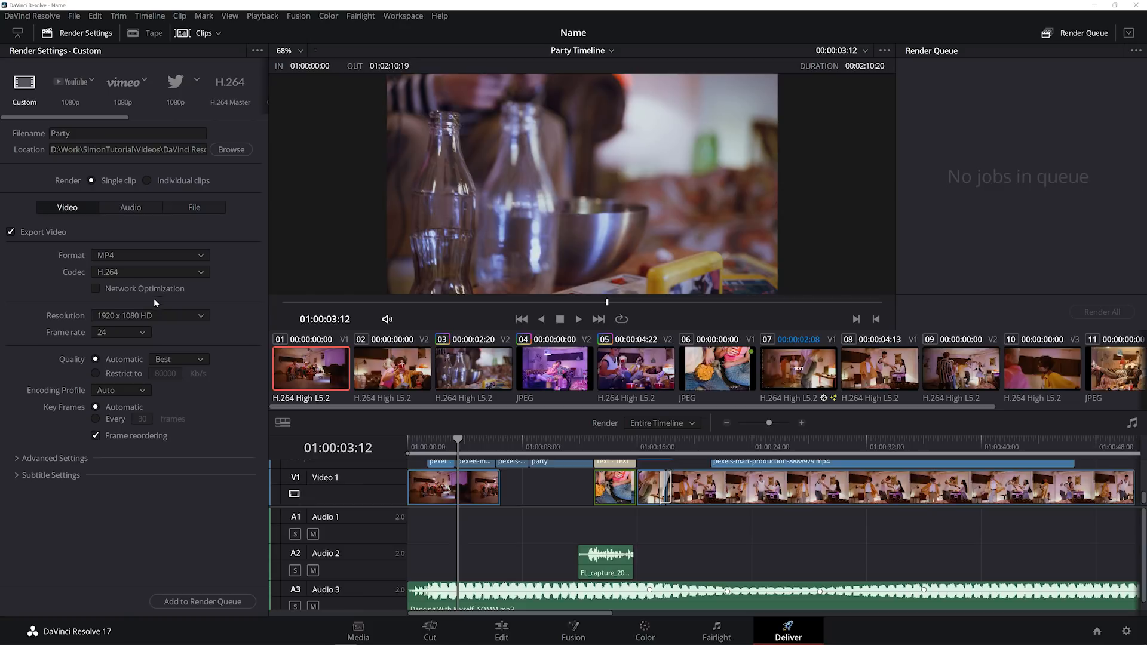
# Check the resolution and frame rate options, picking 1920 x 1080 HD as the resolution
pyautogui.click(172, 316)
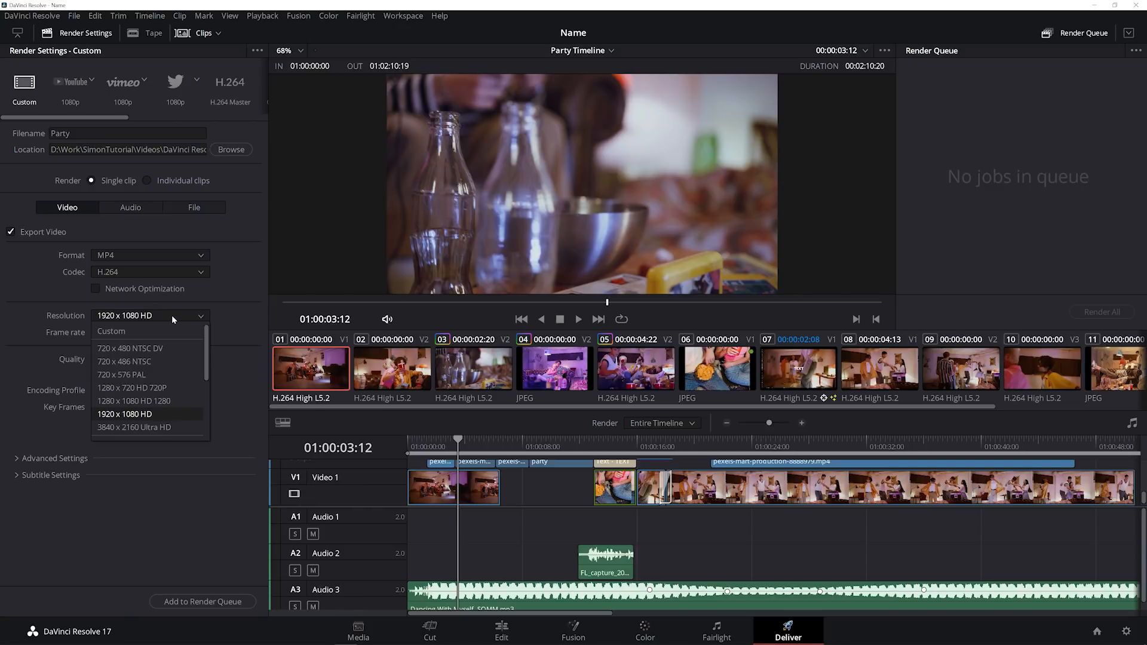
pyautogui.click(171, 314)
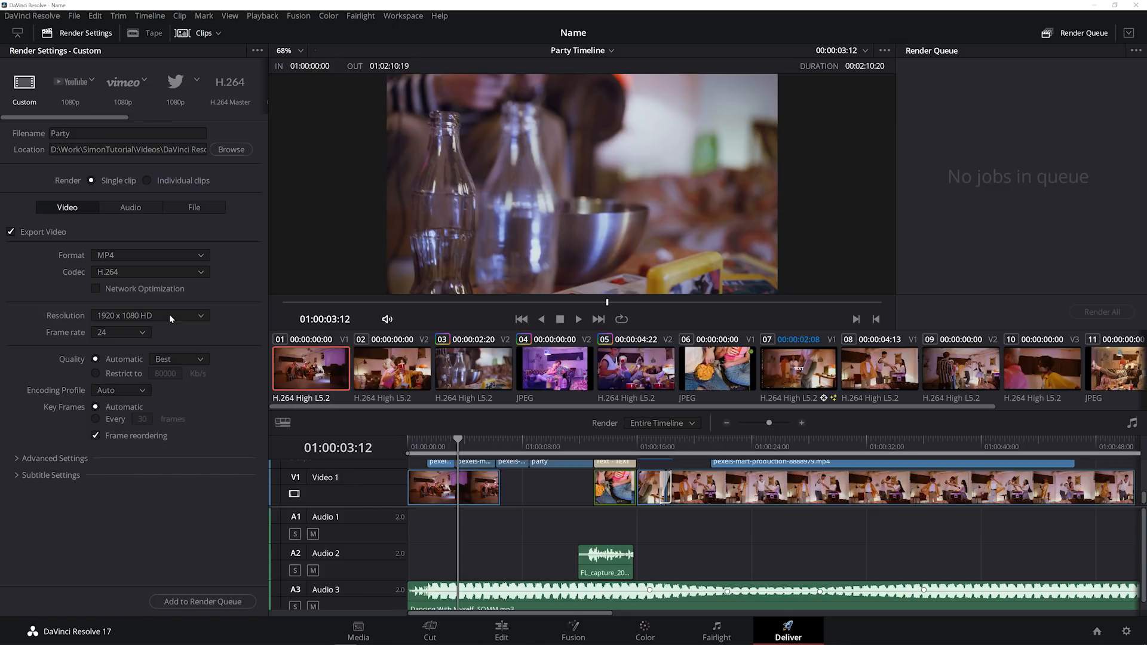
pyautogui.click(170, 314)
pyautogui.click(170, 314)
pyautogui.click(169, 314)
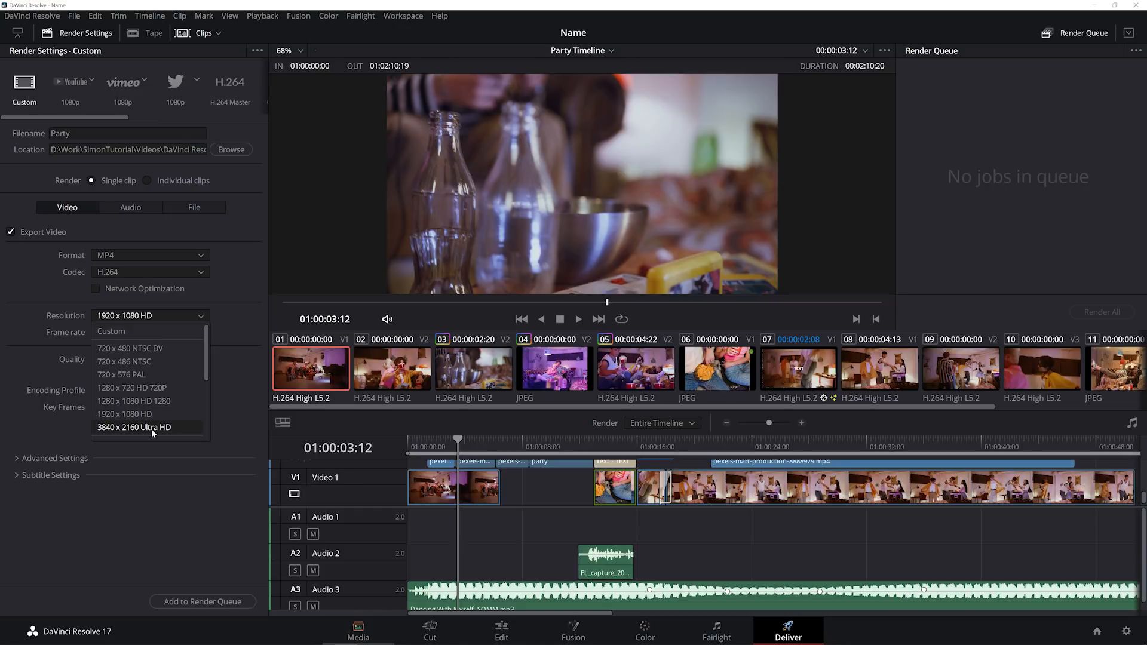
pyautogui.click(159, 414)
pyautogui.click(144, 333)
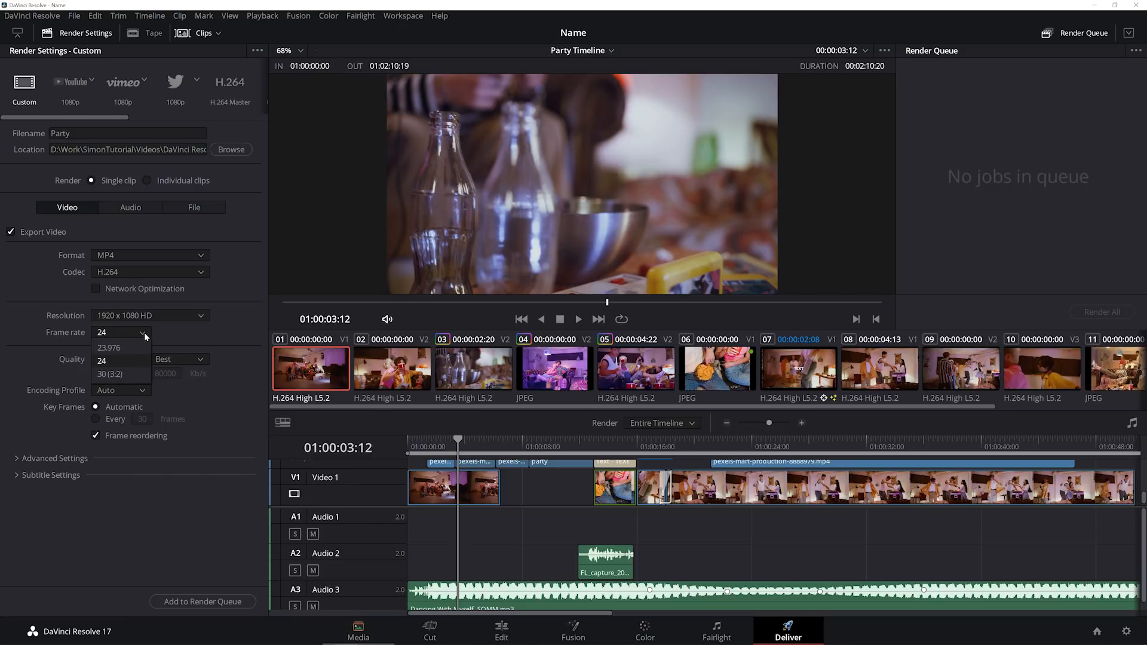
pyautogui.click(145, 332)
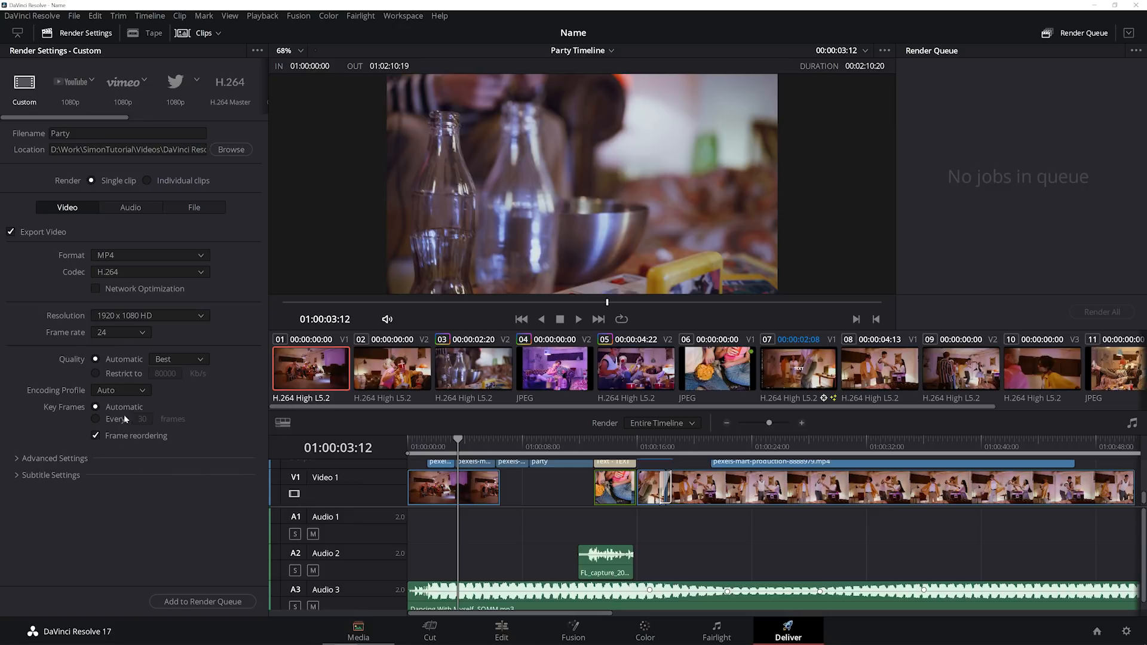
# Expand the Advanced Settings and Subtitle Settings of the video render and review their options
pyautogui.click(43, 464)
pyautogui.scroll(-3, 174, 455)
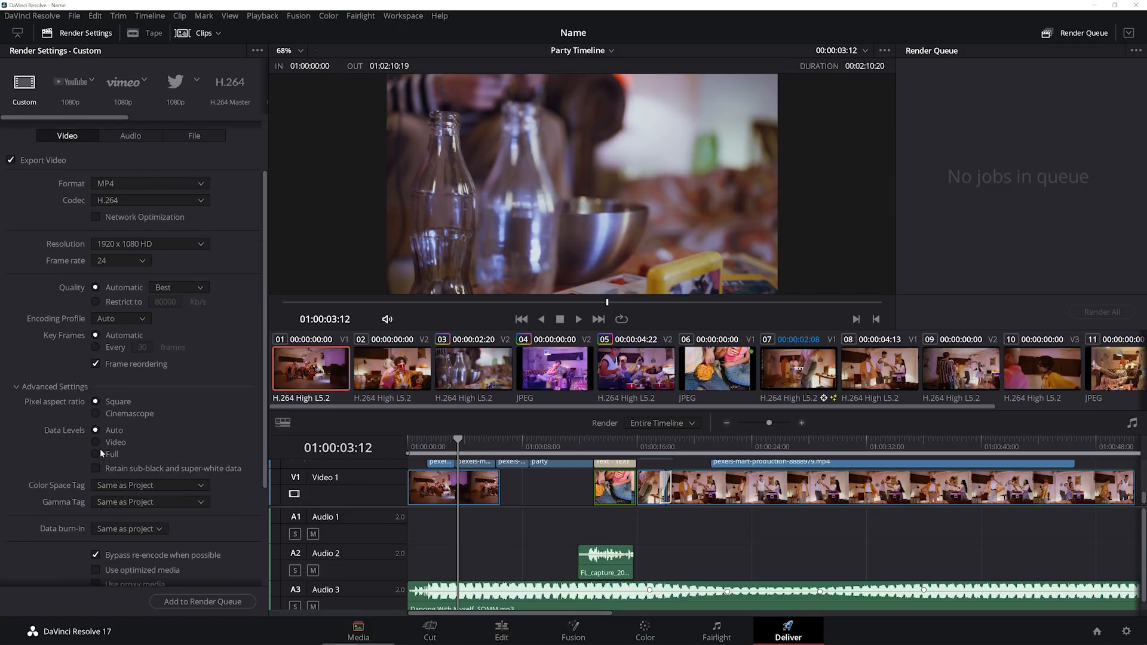
pyautogui.click(95, 447)
pyautogui.scroll(-1, 77, 478)
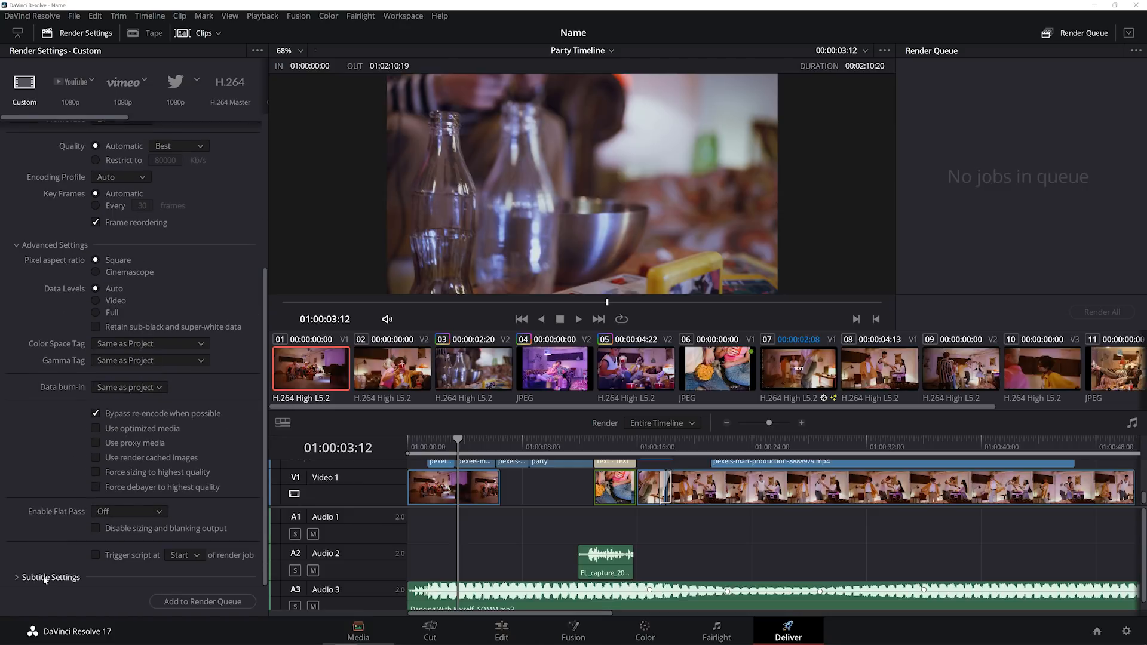
pyautogui.scroll(-2, 54, 513)
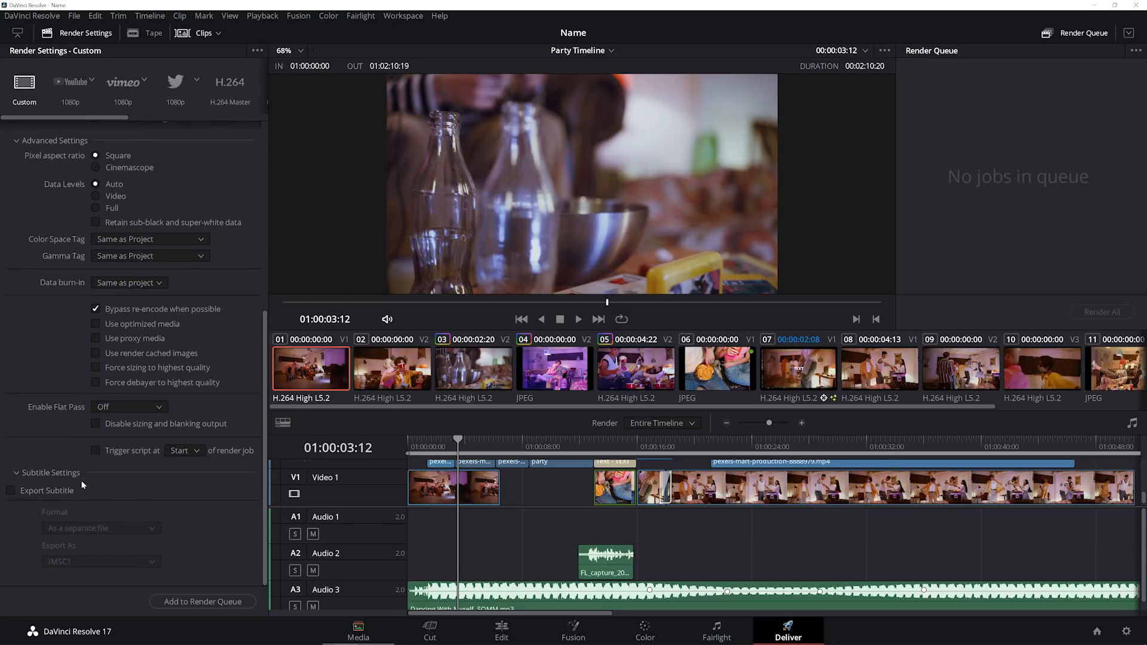
# Enable Export Subtitle and check its Format and Export As options
pyautogui.click(34, 492)
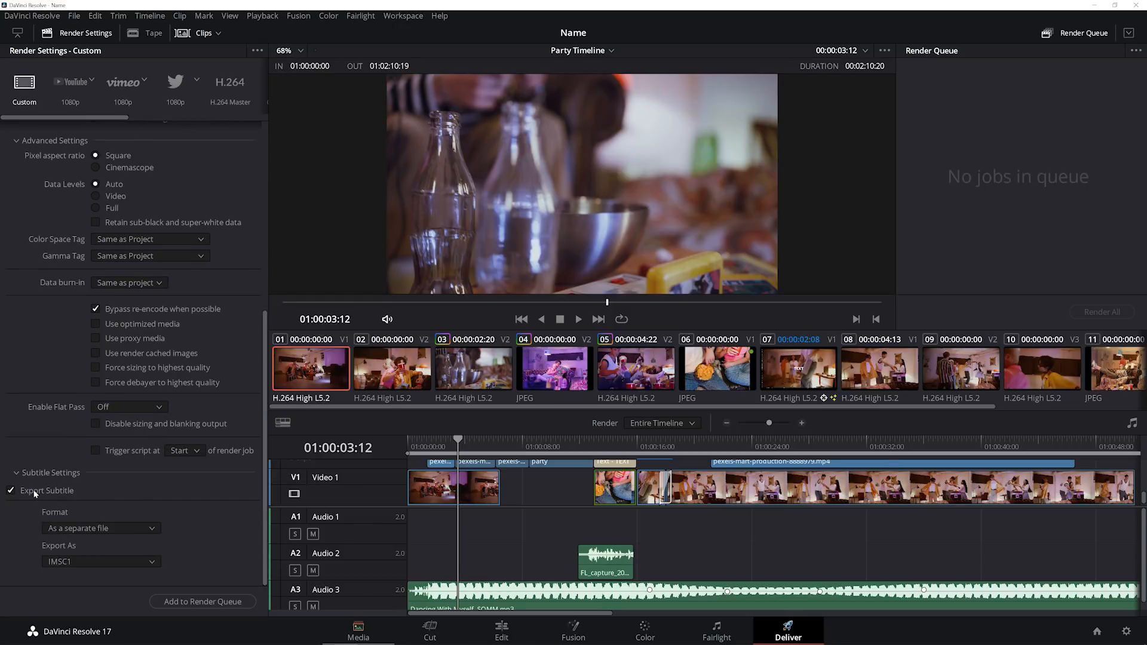
pyautogui.click(90, 529)
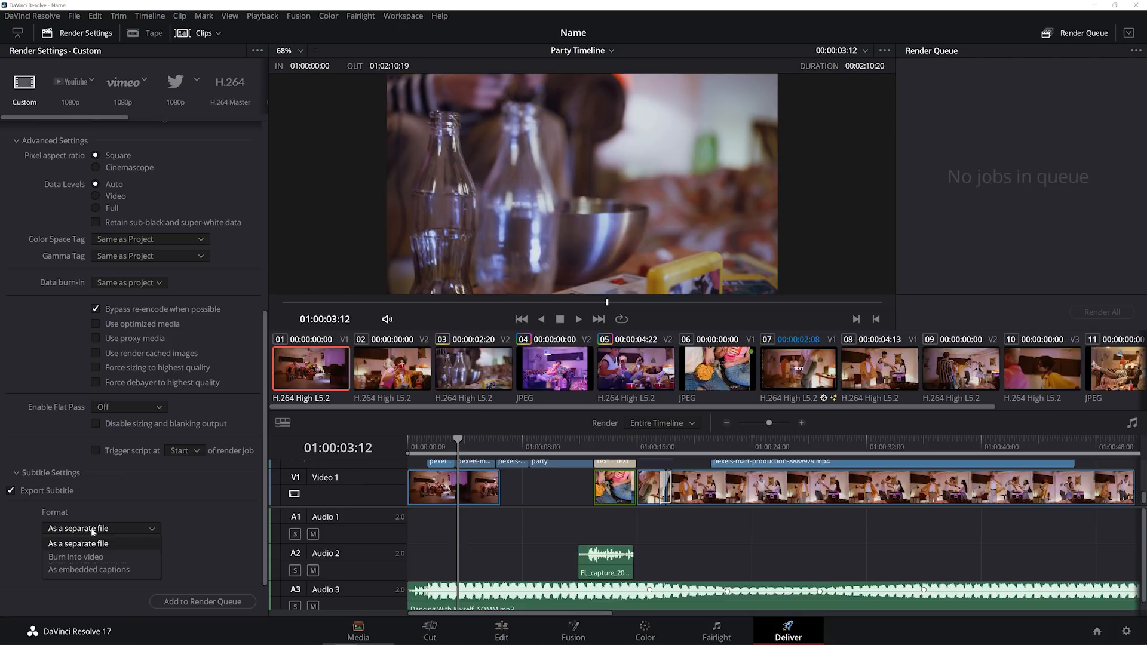
pyautogui.click(92, 531)
pyautogui.click(61, 561)
pyautogui.click(62, 562)
# Review the audio render settings, selecting the AAC codec and checking the bit depth choices
pyautogui.scroll(6, 24, 489)
pyautogui.click(125, 209)
pyautogui.click(106, 257)
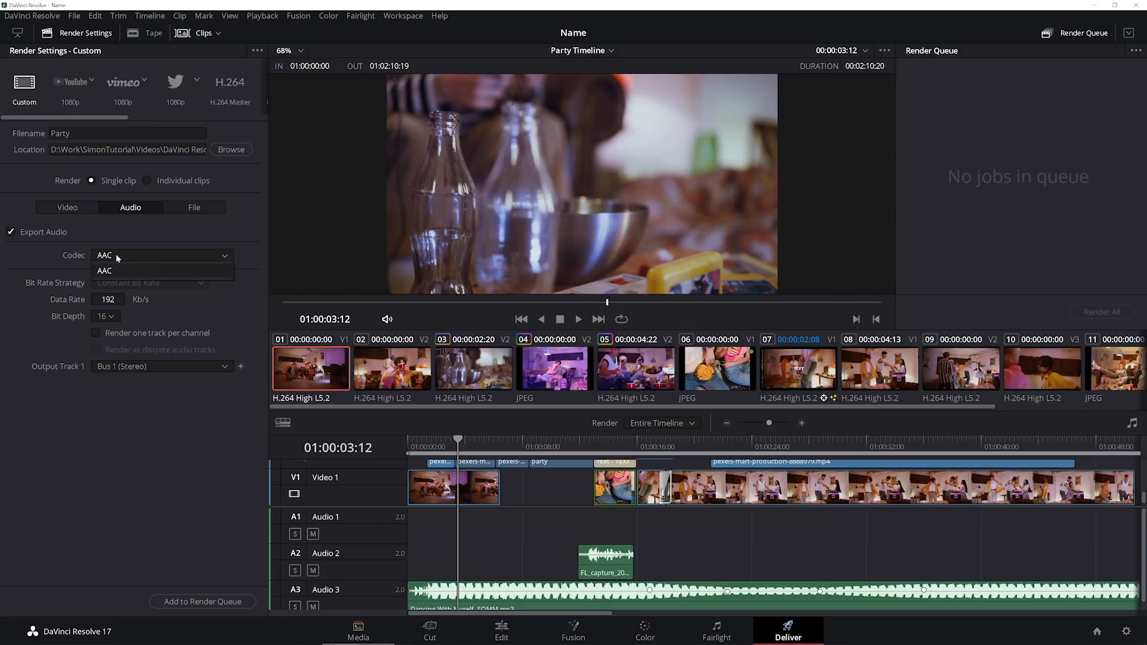
pyautogui.click(112, 272)
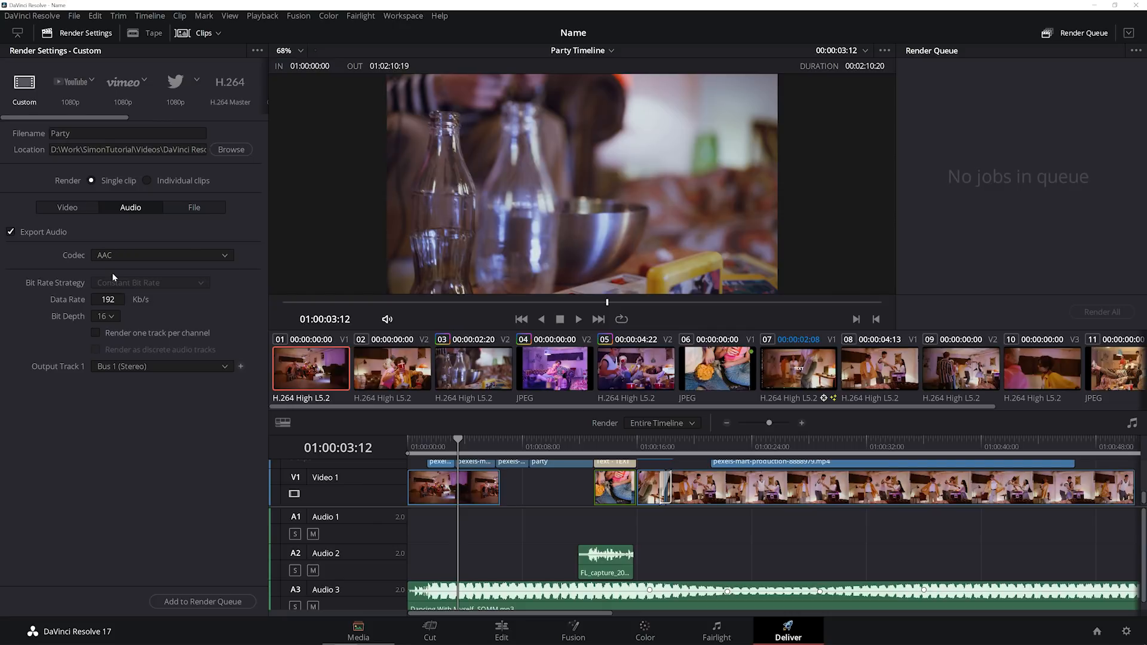
pyautogui.click(113, 318)
pyautogui.click(112, 318)
# Check the source options for Output Track 1 and try adding another output track
pyautogui.click(159, 366)
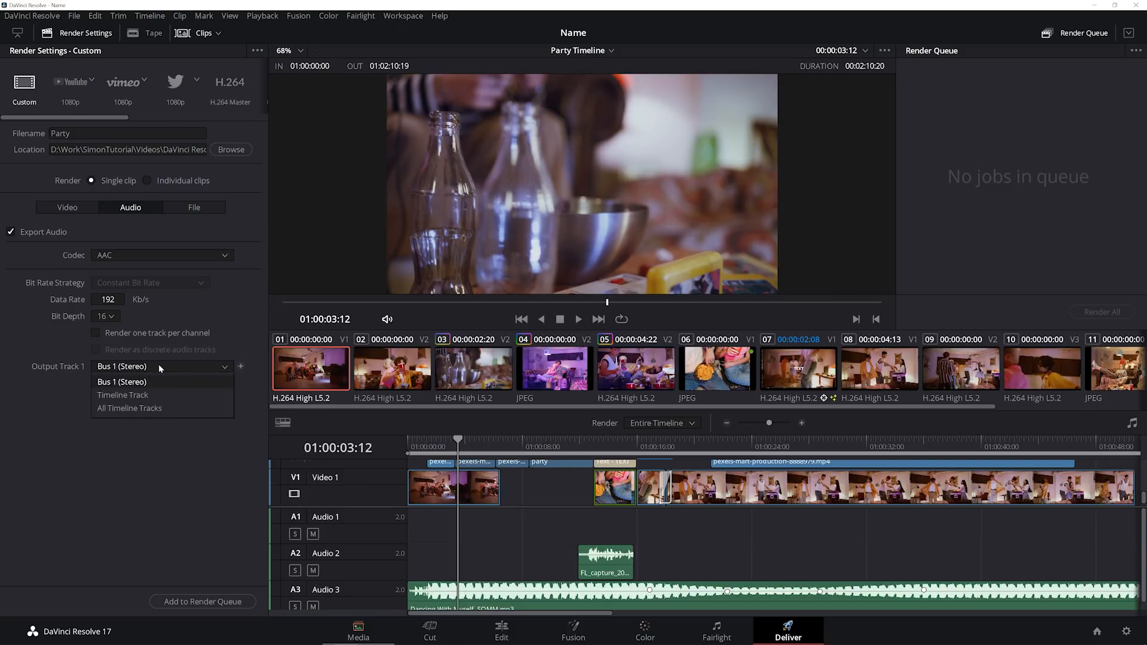
pyautogui.click(222, 377)
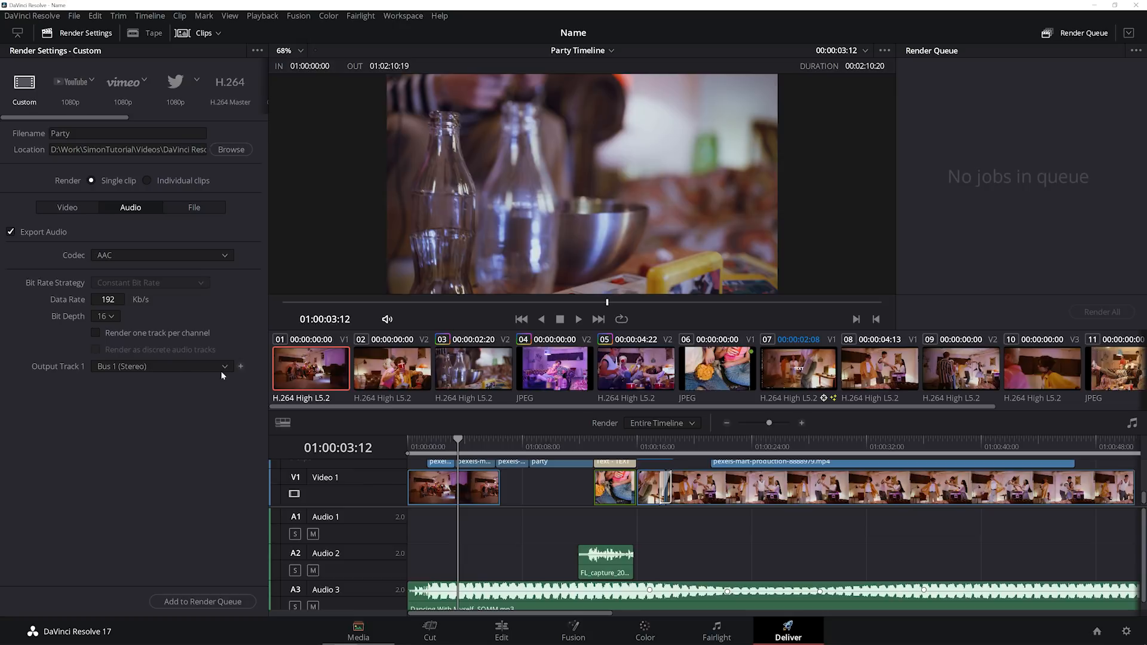
pyautogui.click(241, 366)
pyautogui.click(256, 385)
# Review the render's File settings, including the timeline timecode start option and the Render speed choices
pyautogui.click(186, 205)
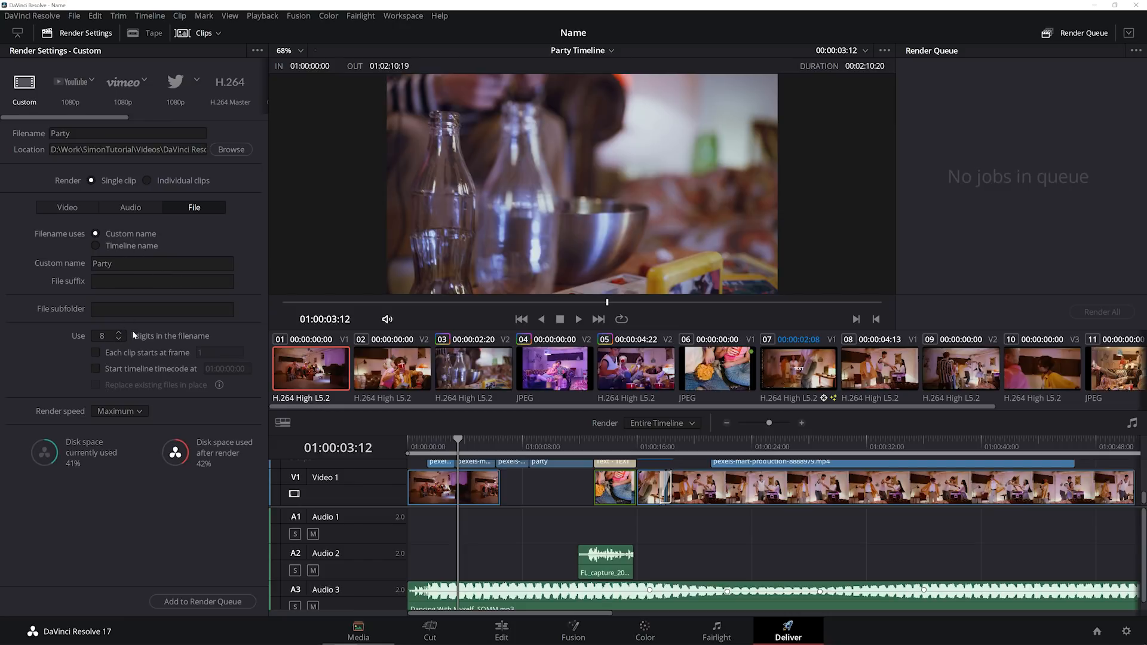
pyautogui.click(128, 368)
pyautogui.click(124, 369)
pyautogui.click(128, 412)
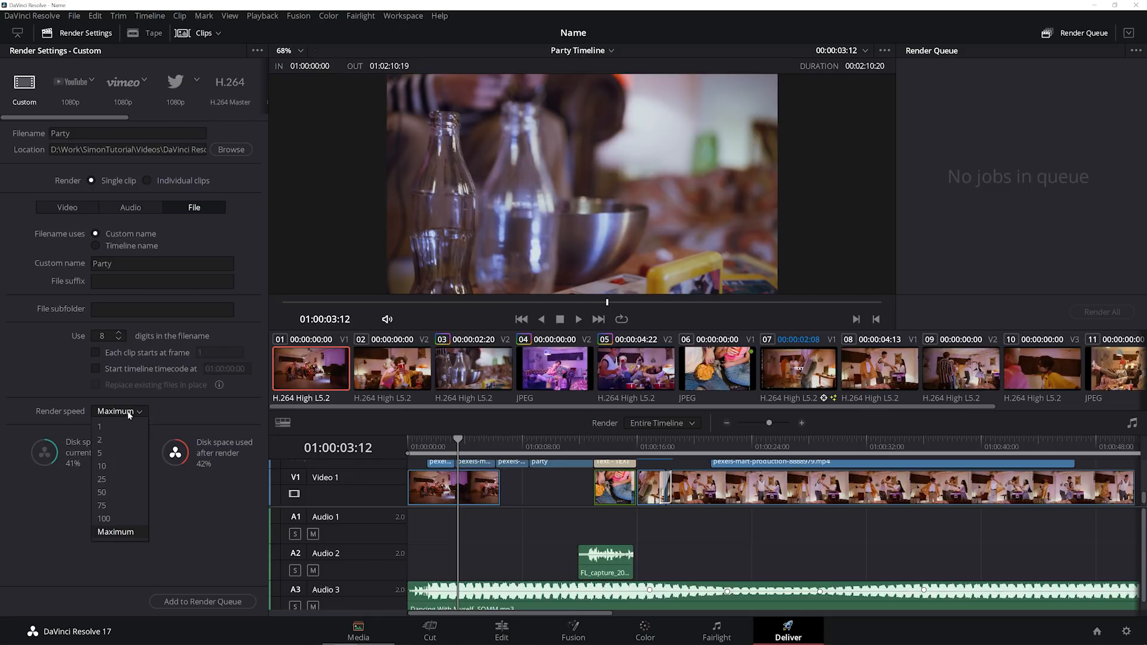
pyautogui.click(128, 412)
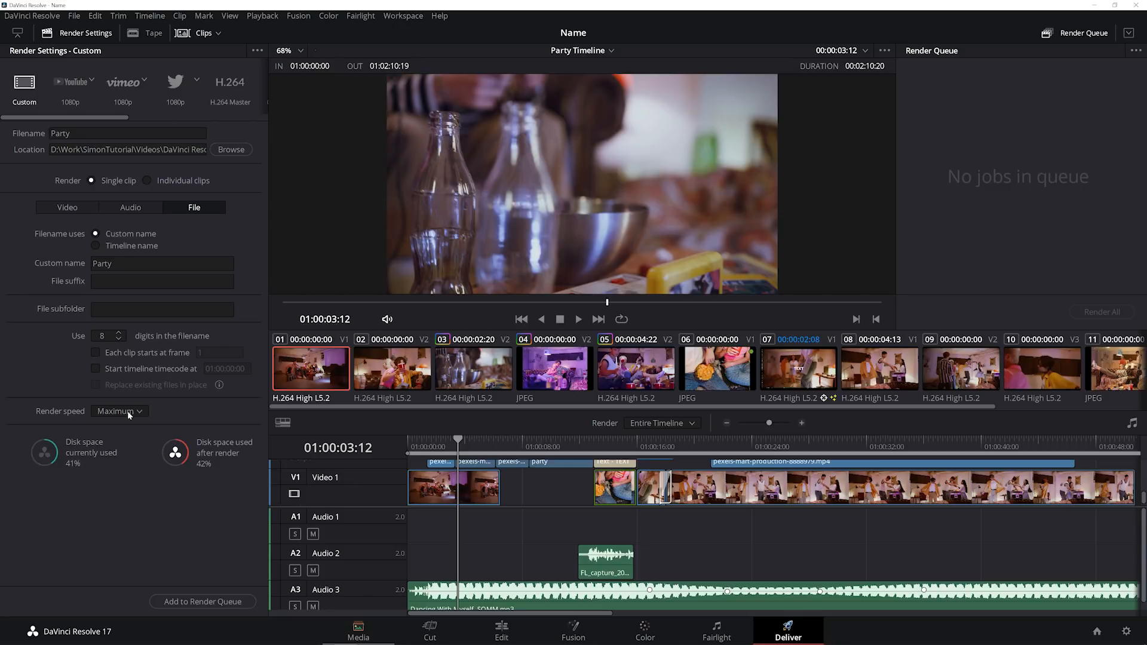
pyautogui.click(128, 411)
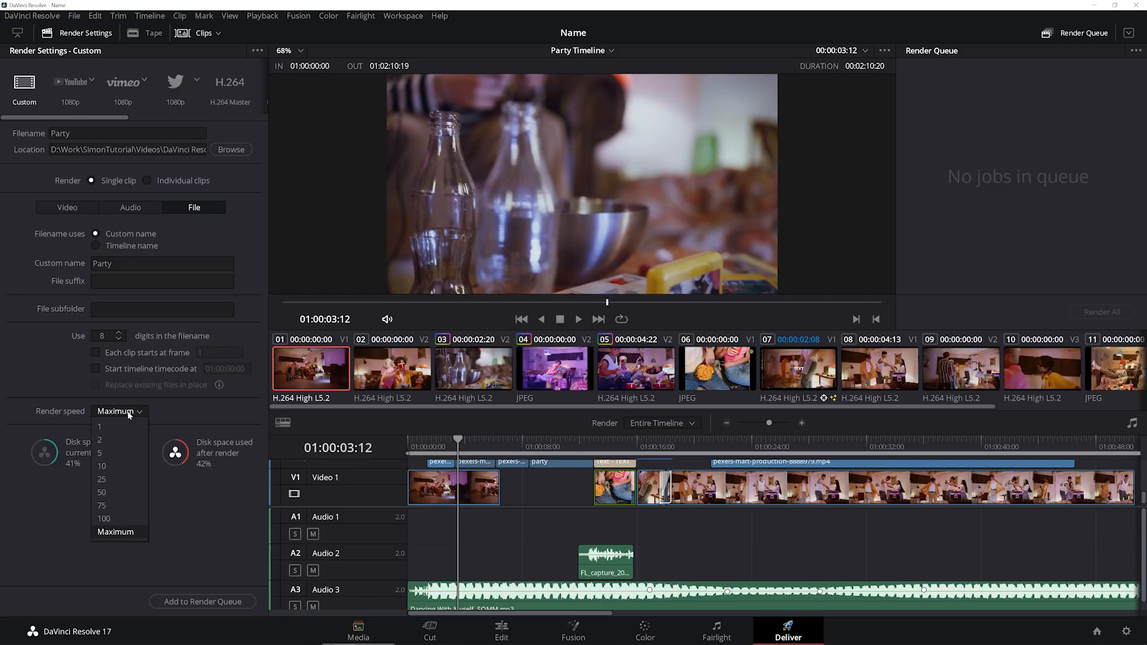
pyautogui.click(146, 470)
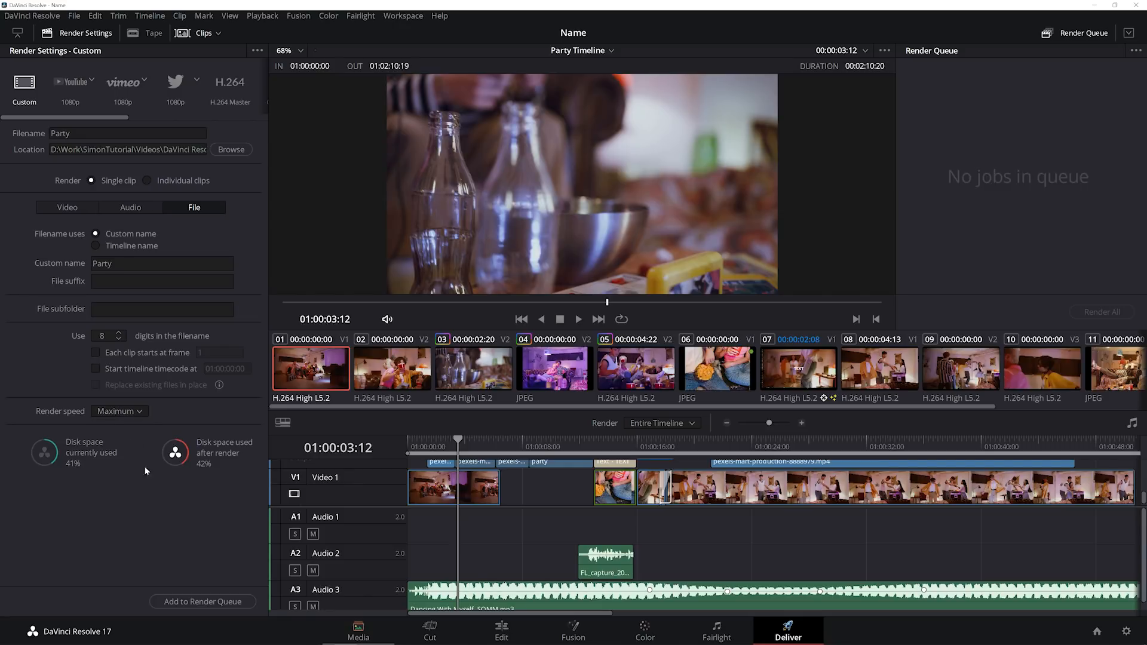
# Add the Party Timeline to the render queue, and reopen the job to review its video settings and update it
pyautogui.click(191, 602)
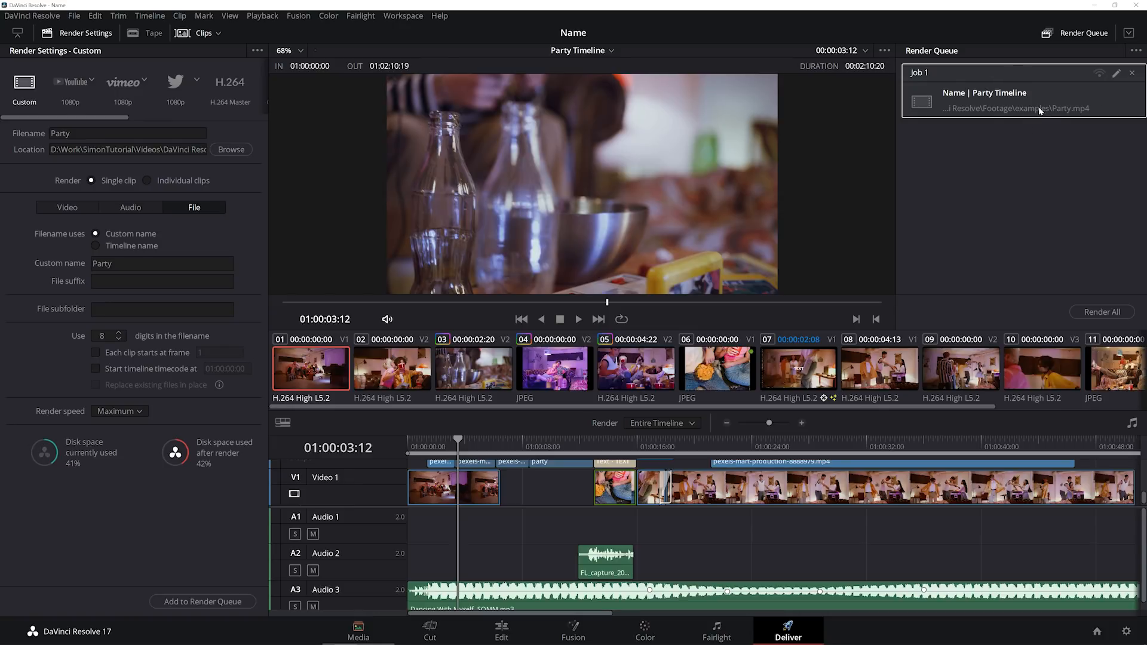
pyautogui.click(1116, 73)
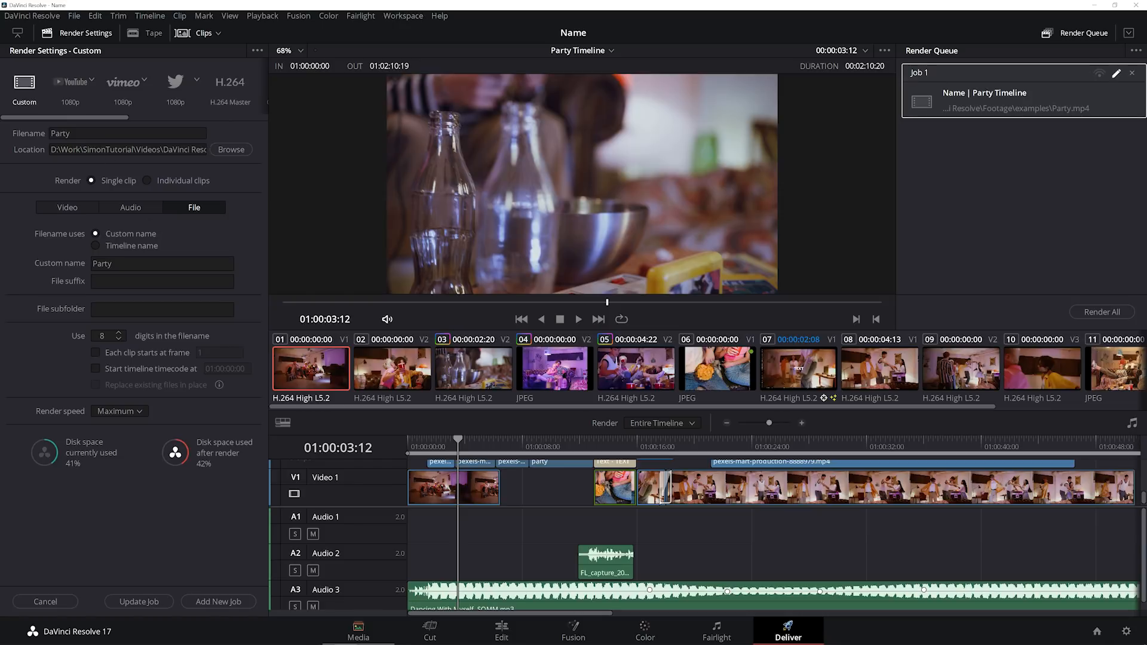
pyautogui.click(61, 210)
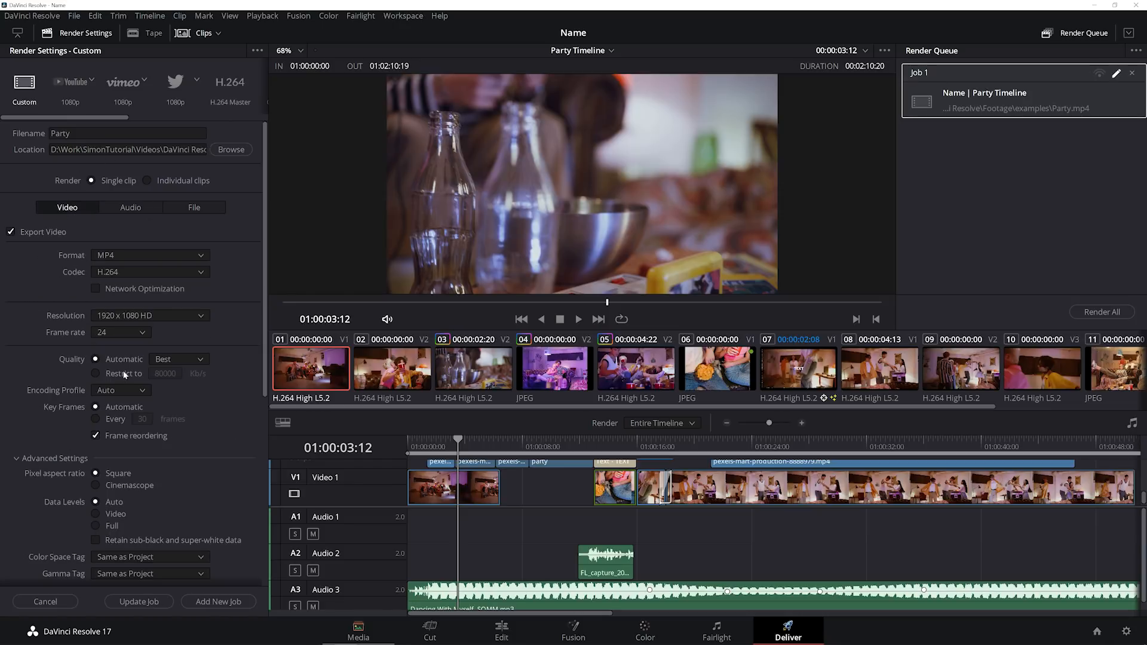
pyautogui.click(127, 332)
pyautogui.click(107, 366)
pyautogui.click(133, 604)
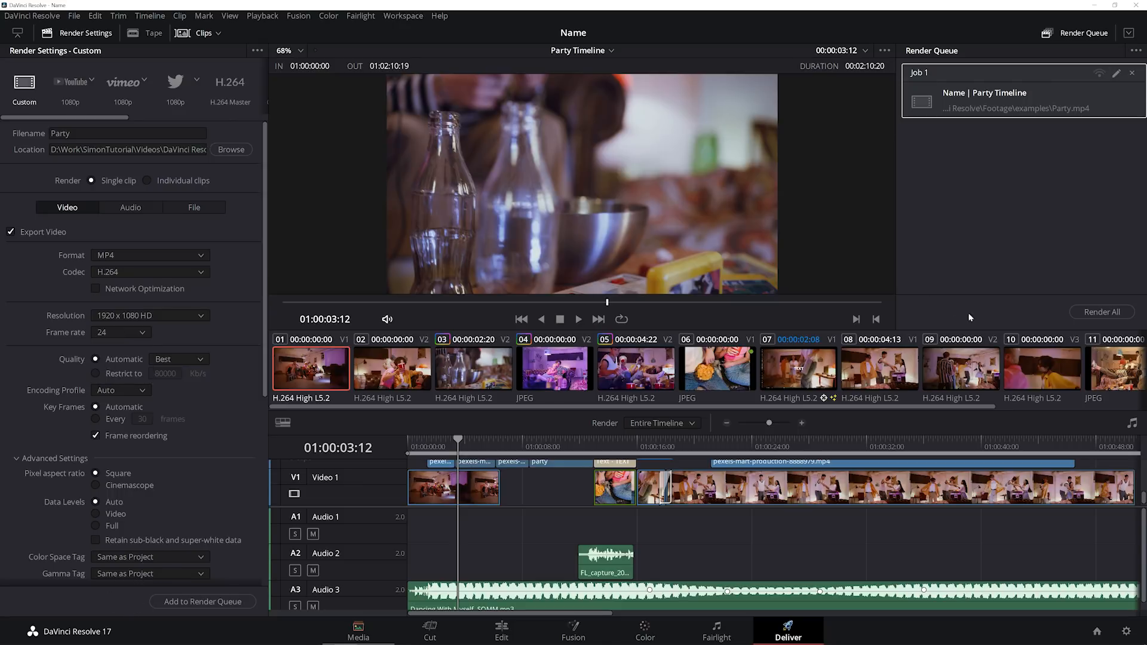
# Render the queued Party Timeline job and check the exported Party file in its folder
pyautogui.click(1104, 311)
pyautogui.click(1051, 111)
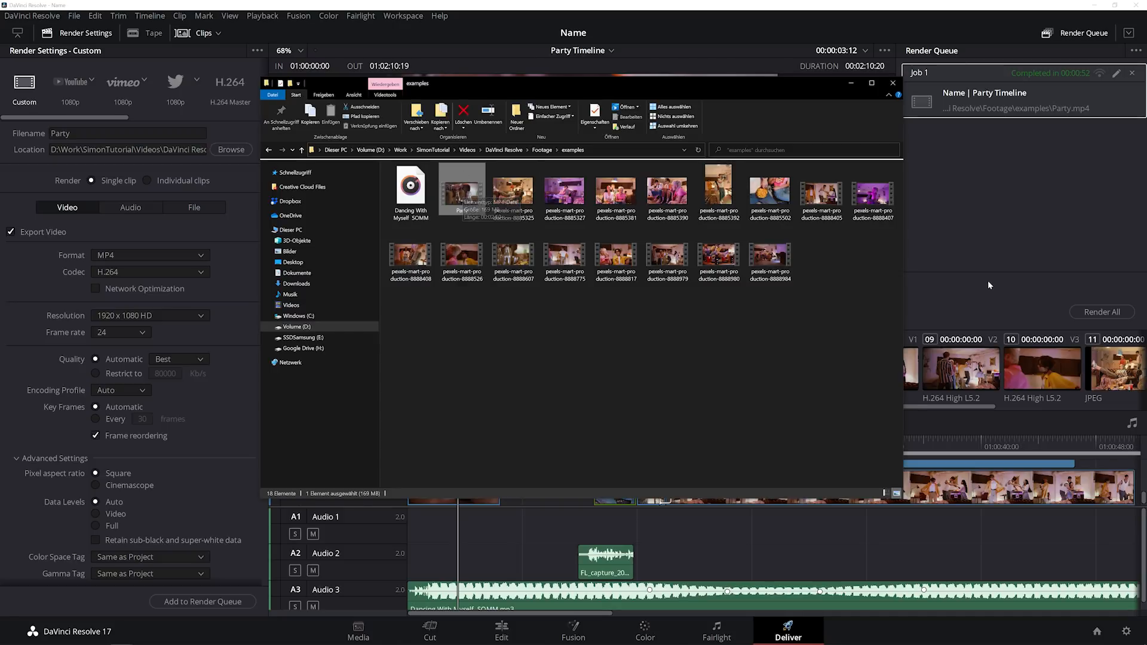
pyautogui.click(1005, 245)
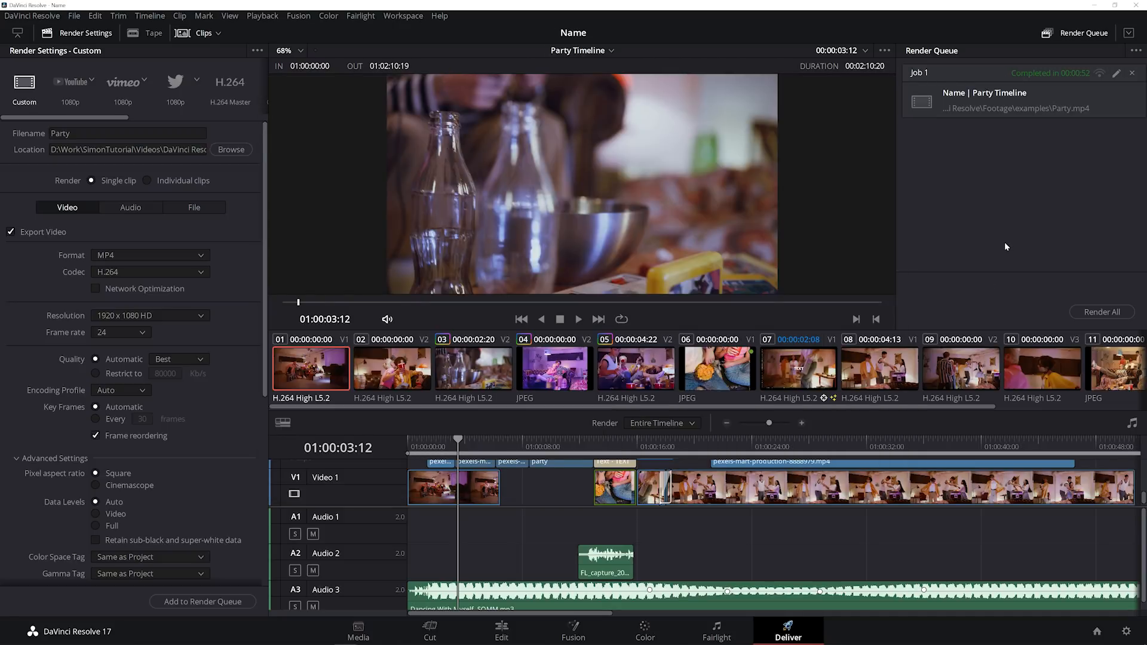
pyautogui.click(75, 16)
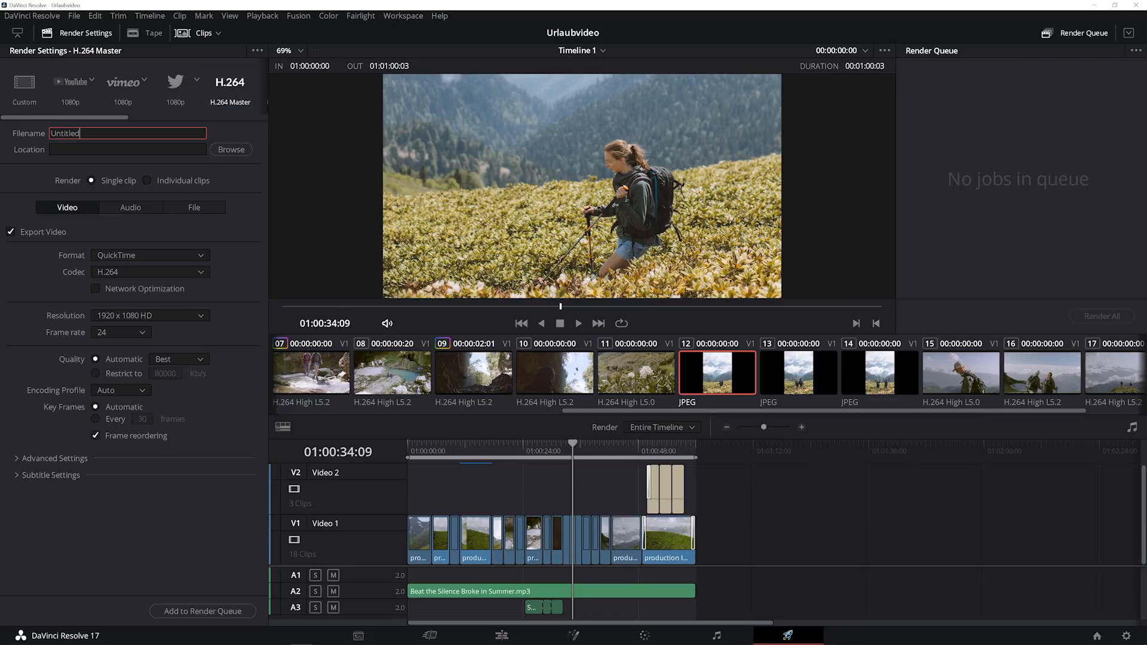
# Name the Urlaubvideo export file Wanderung and set its video format to MP4
pyautogui.write('Wanderung')
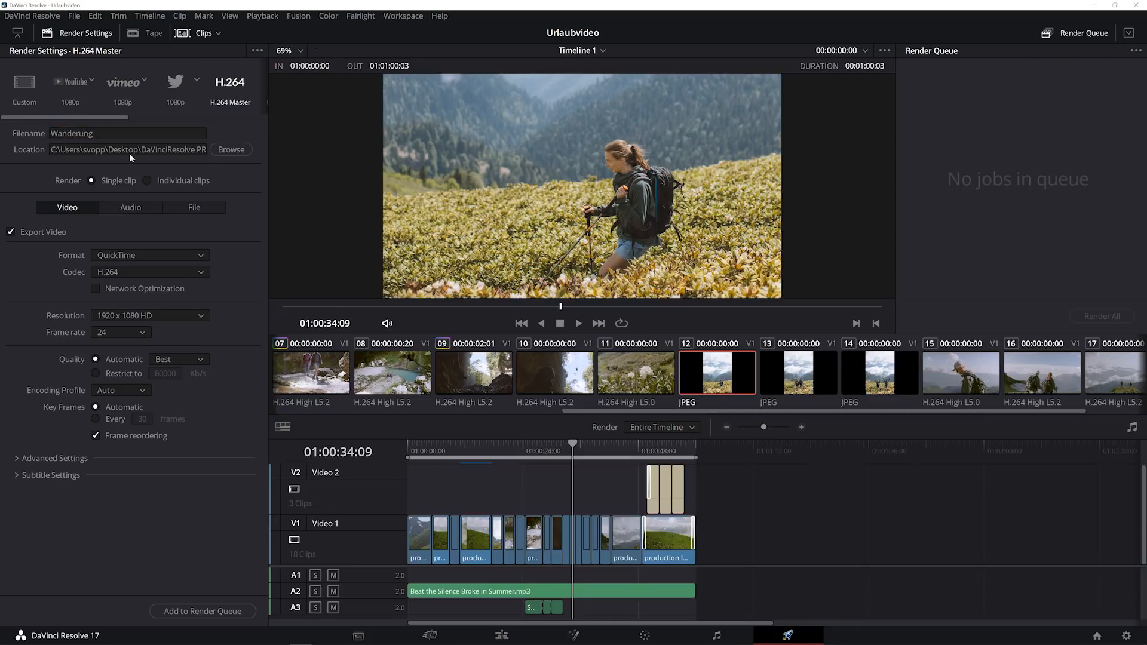
pyautogui.click(113, 258)
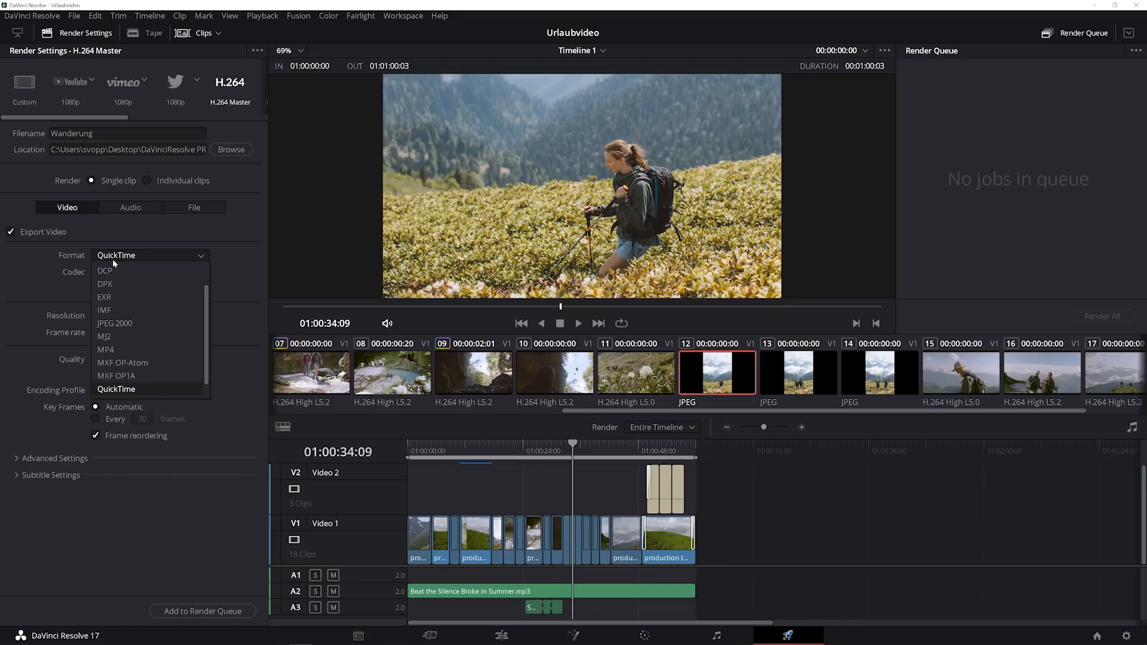
pyautogui.click(111, 349)
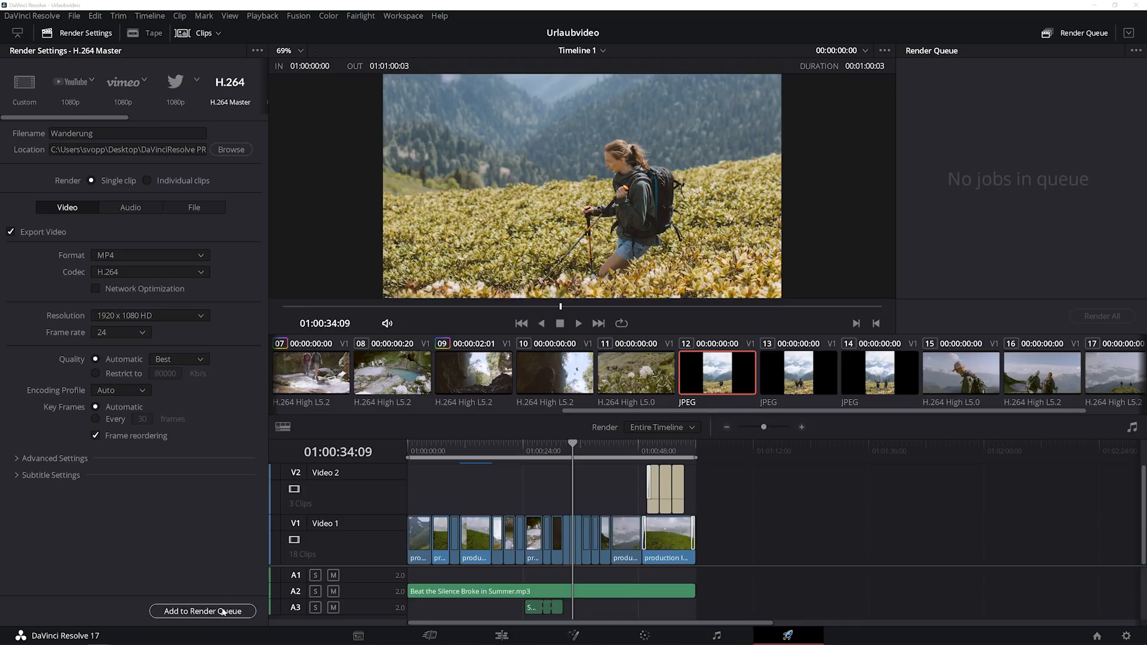
# Add Timeline 1 to the render queue, render it and open the exported Wanderung video from its folder
pyautogui.click(225, 611)
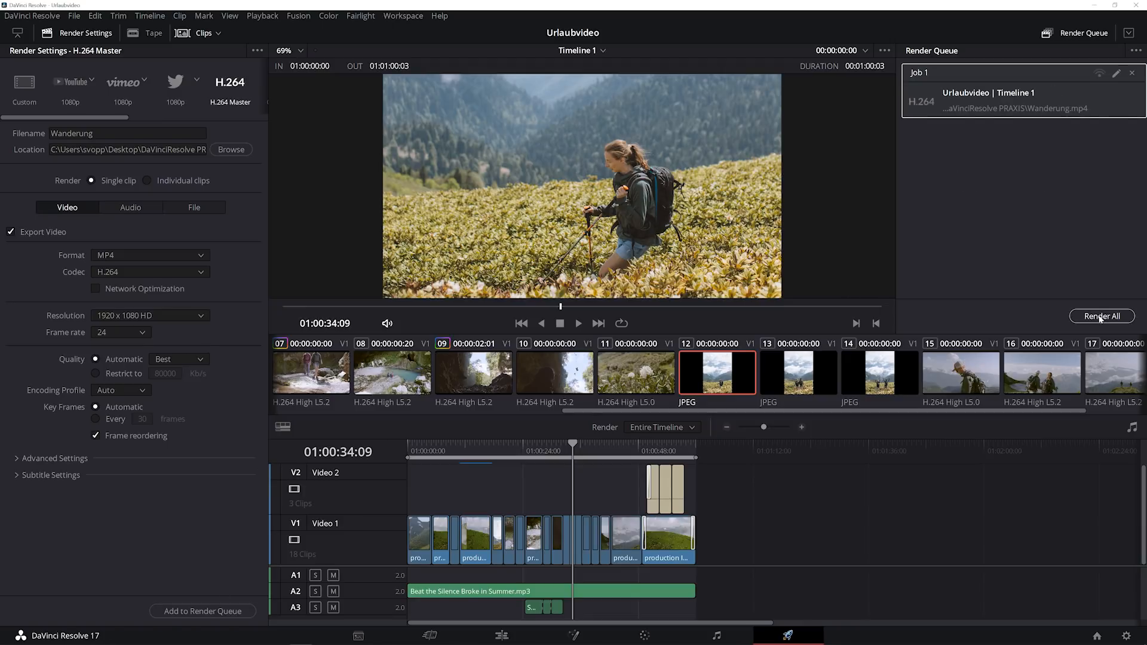
pyautogui.click(1096, 316)
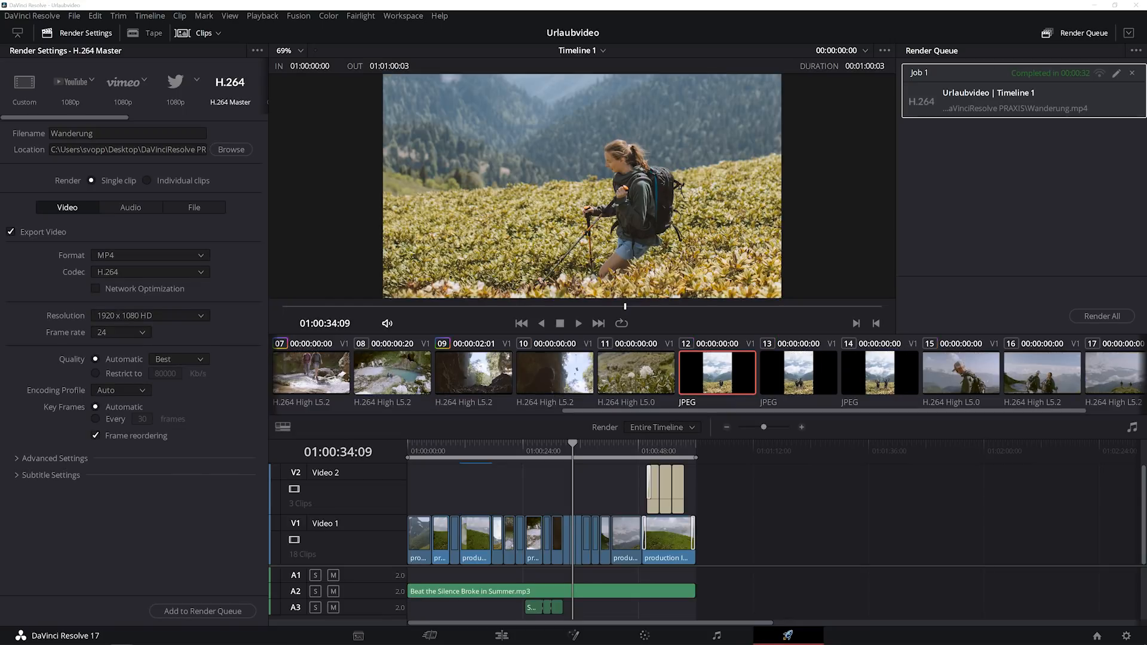
pyautogui.moveTo(1146, 120); pyautogui.dragTo(576, 147)
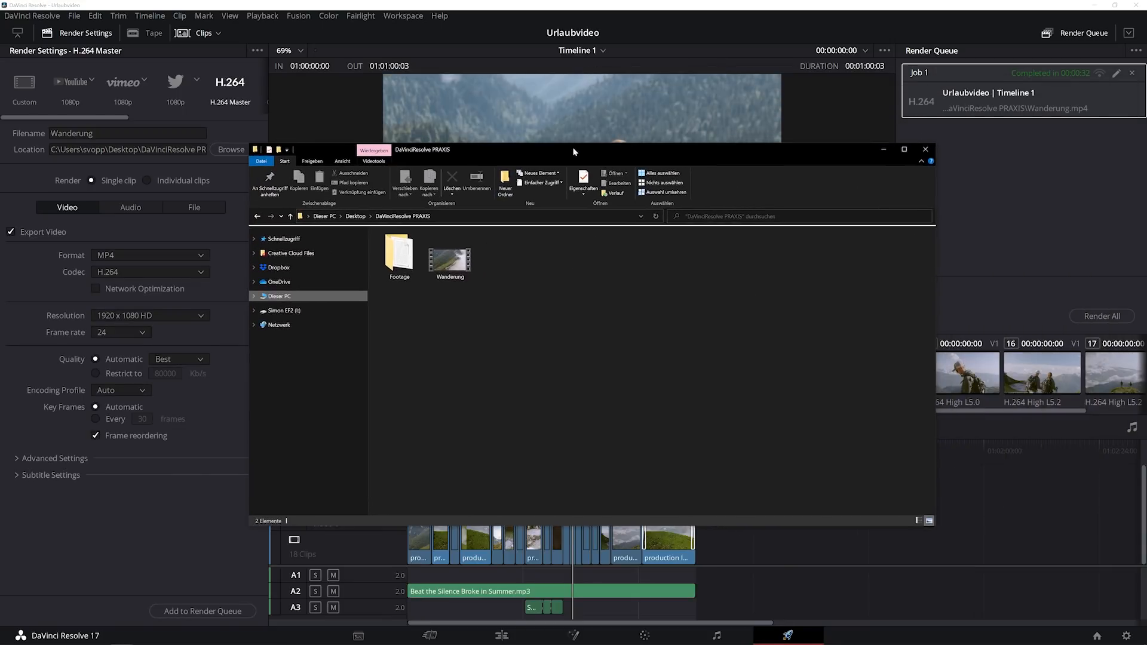
pyautogui.doubleClick(450, 260)
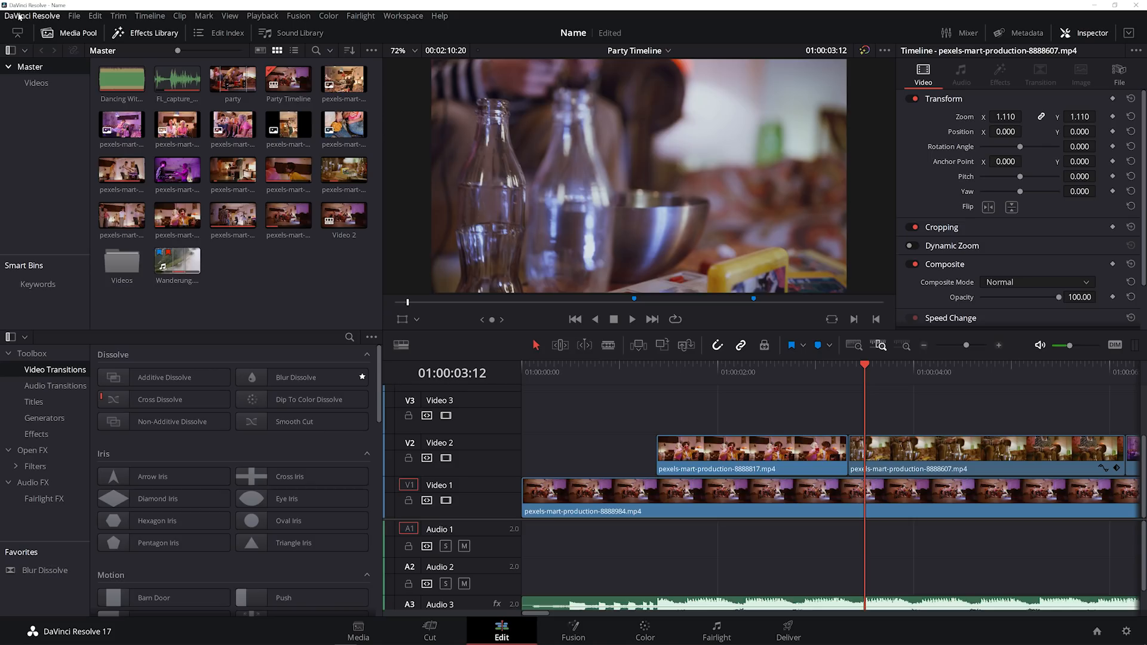
# Examine the Memory and GPU limits and Media Storage locations in Preferences, plus the playback options for the render cache
pyautogui.click(32, 16)
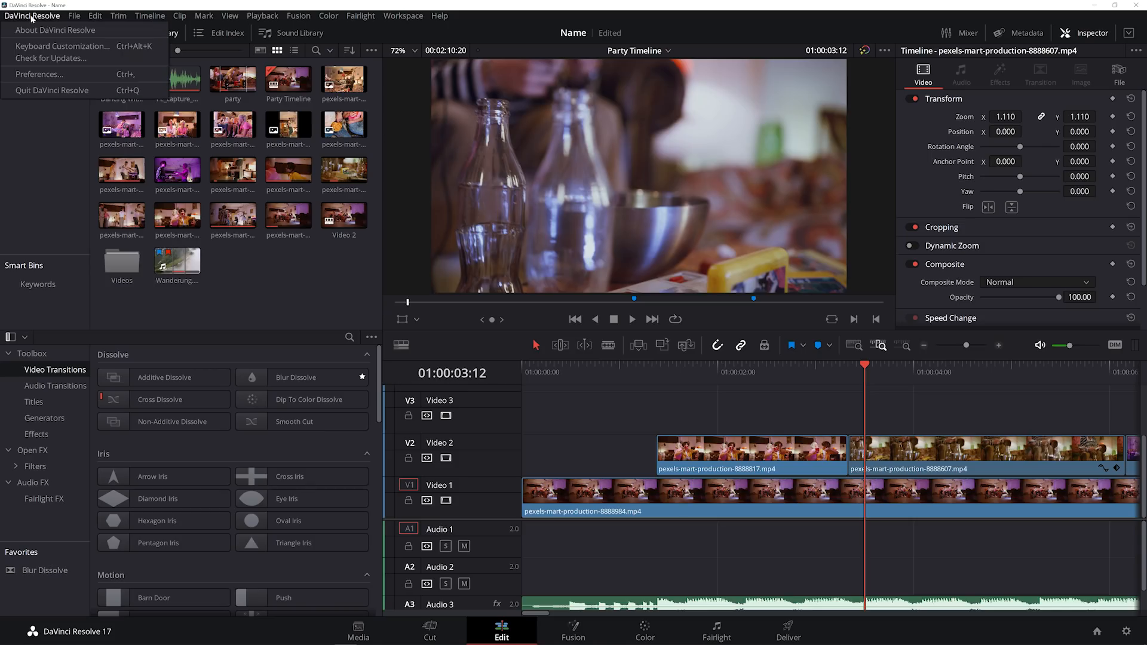
pyautogui.click(39, 74)
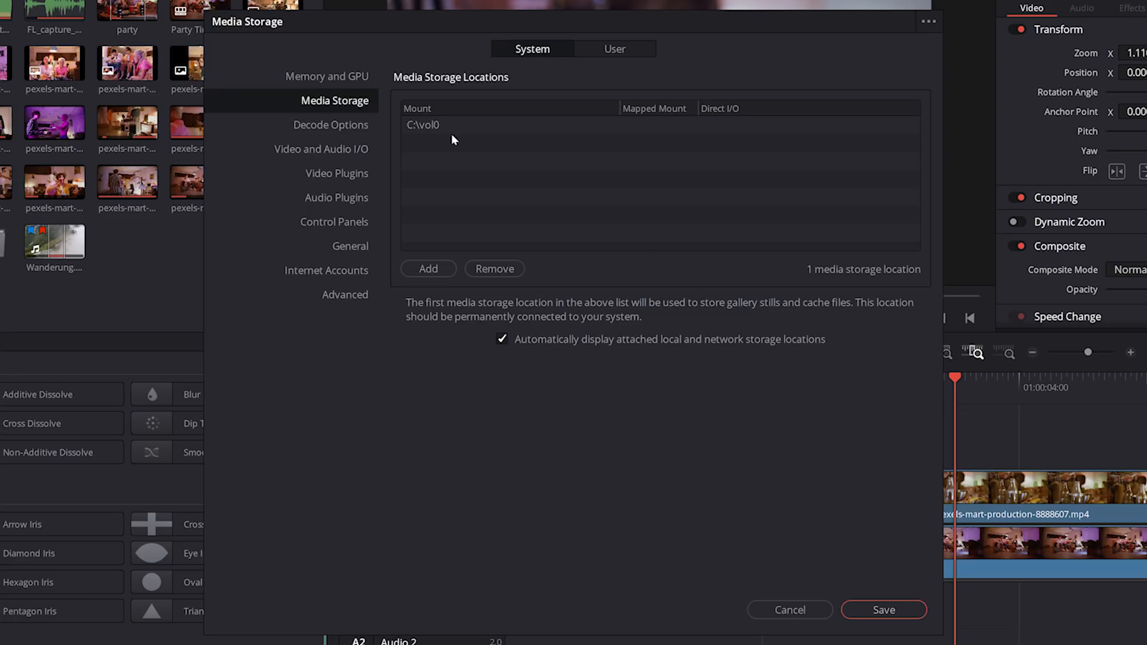
pyautogui.click(404, 136)
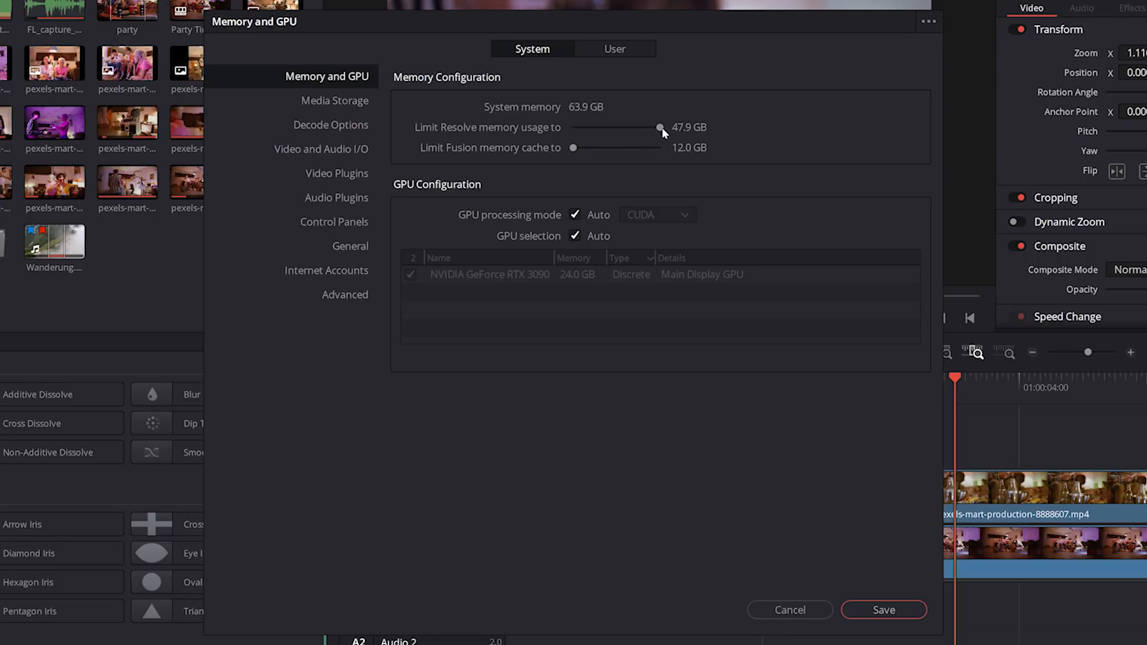
pyautogui.moveTo(661, 129); pyautogui.dragTo(644, 125)
pyautogui.click(358, 101)
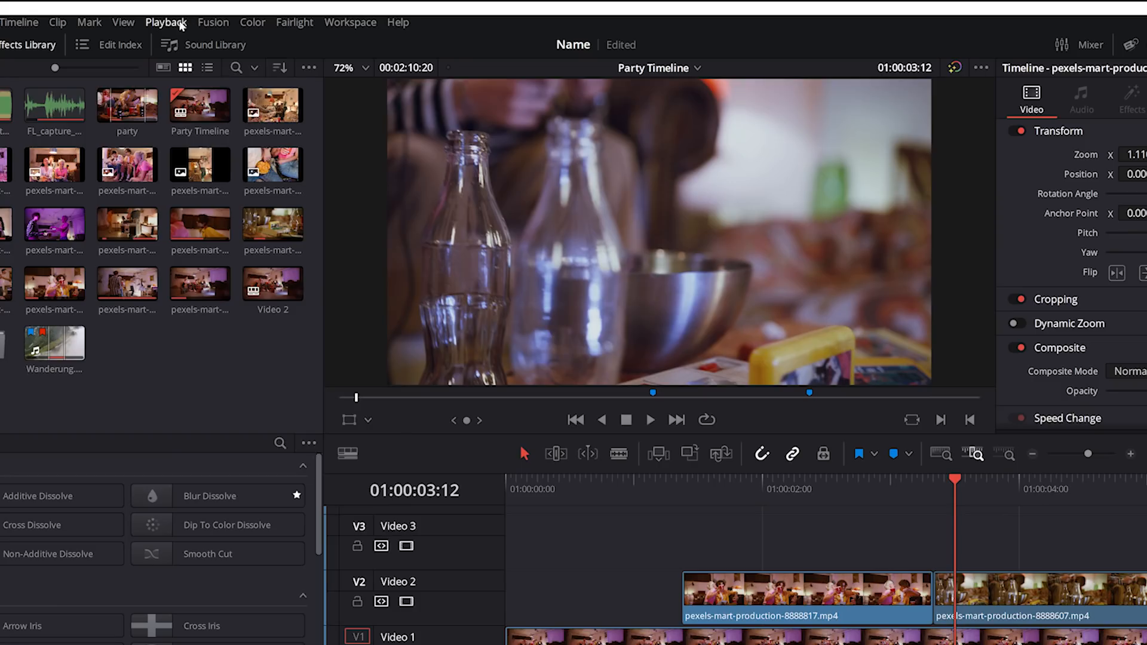
pyautogui.click(164, 19)
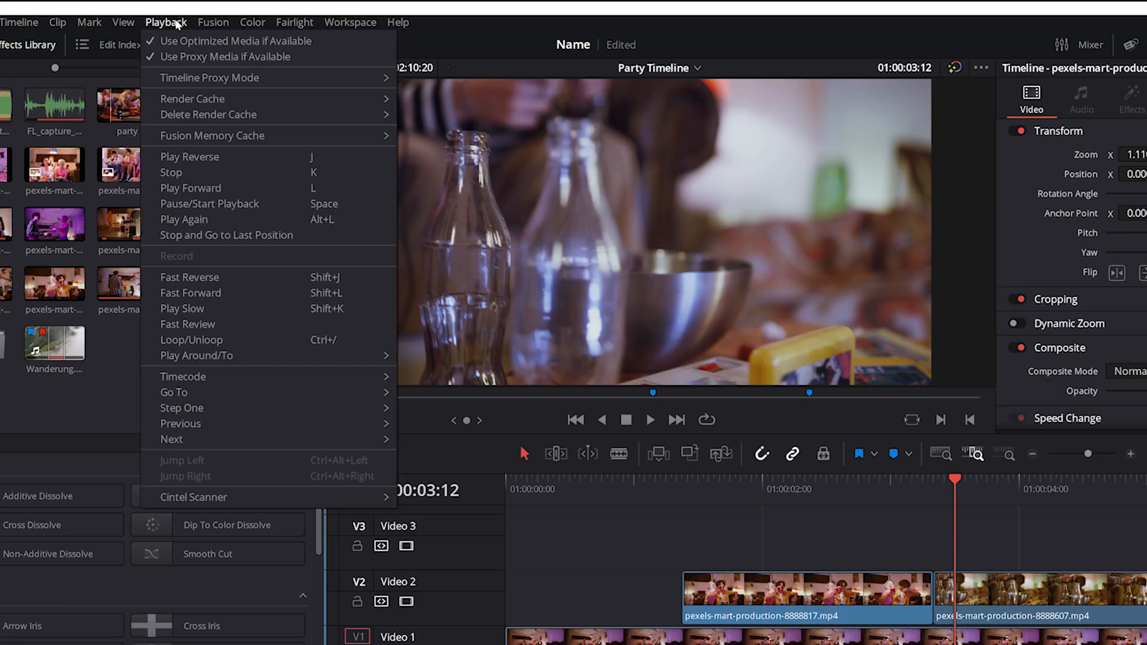
pyautogui.moveTo(360, 118)
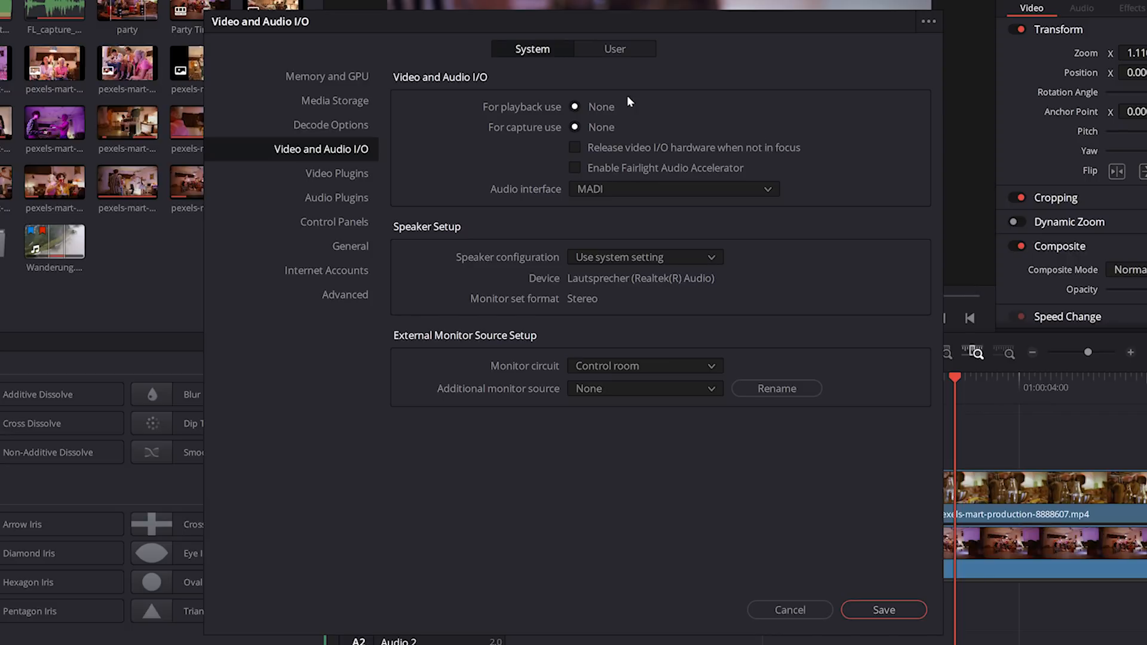
# Check the audio interface choices in the Video and Audio I/O preferences and examine the Video Plugins and Audio Plugins pages
pyautogui.click(614, 188)
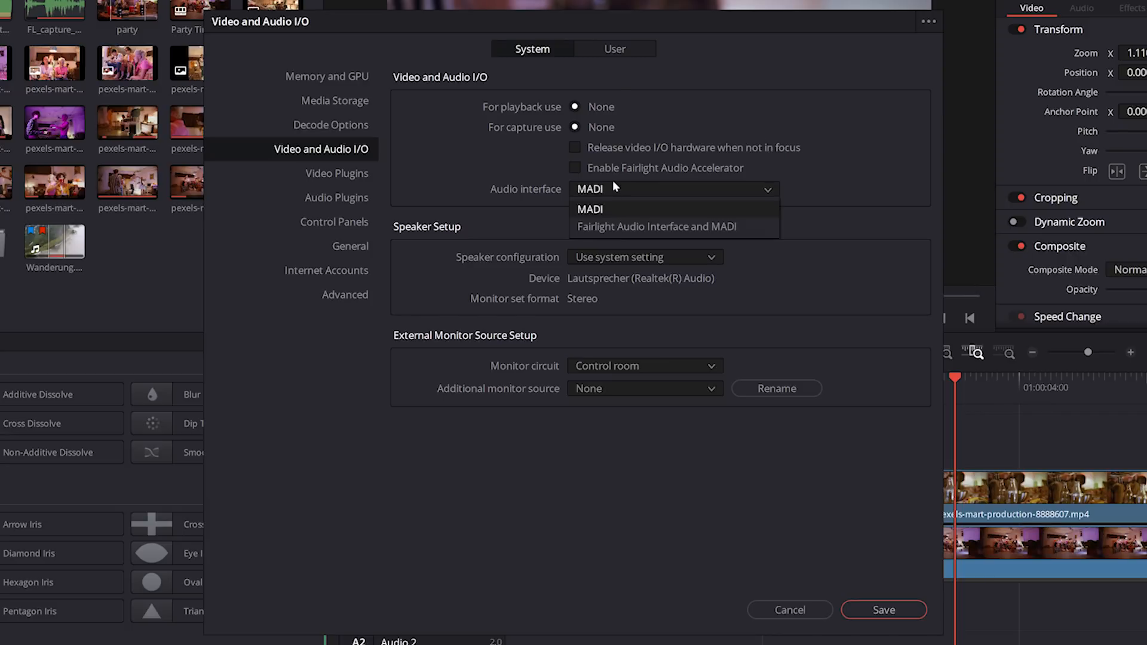
pyautogui.click(617, 188)
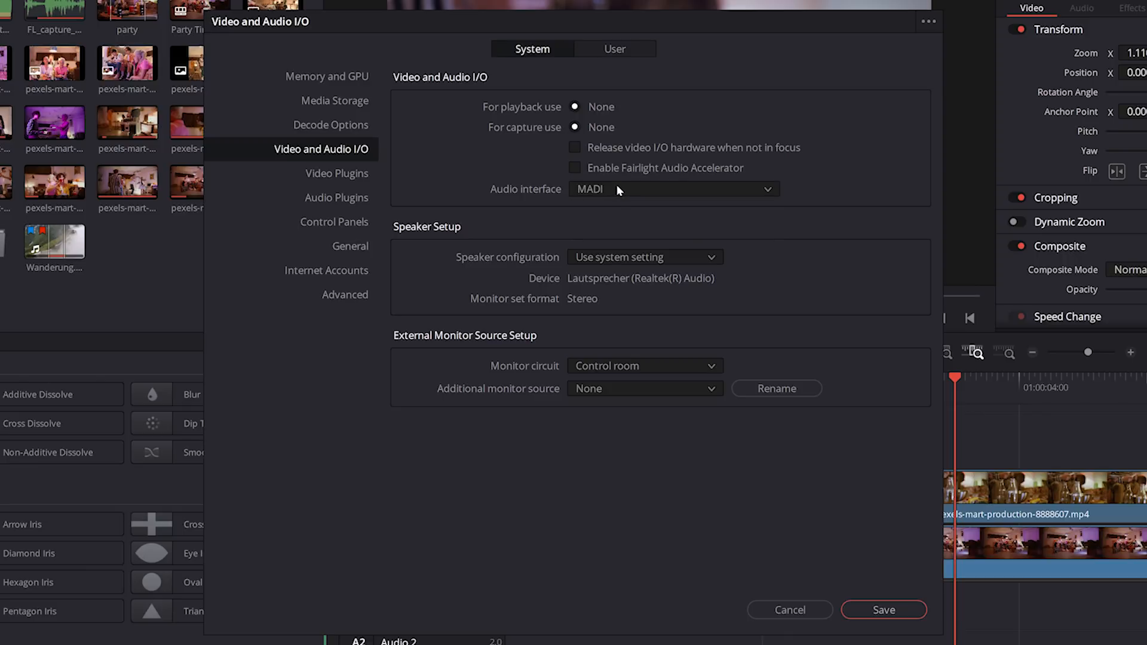
pyautogui.click(317, 173)
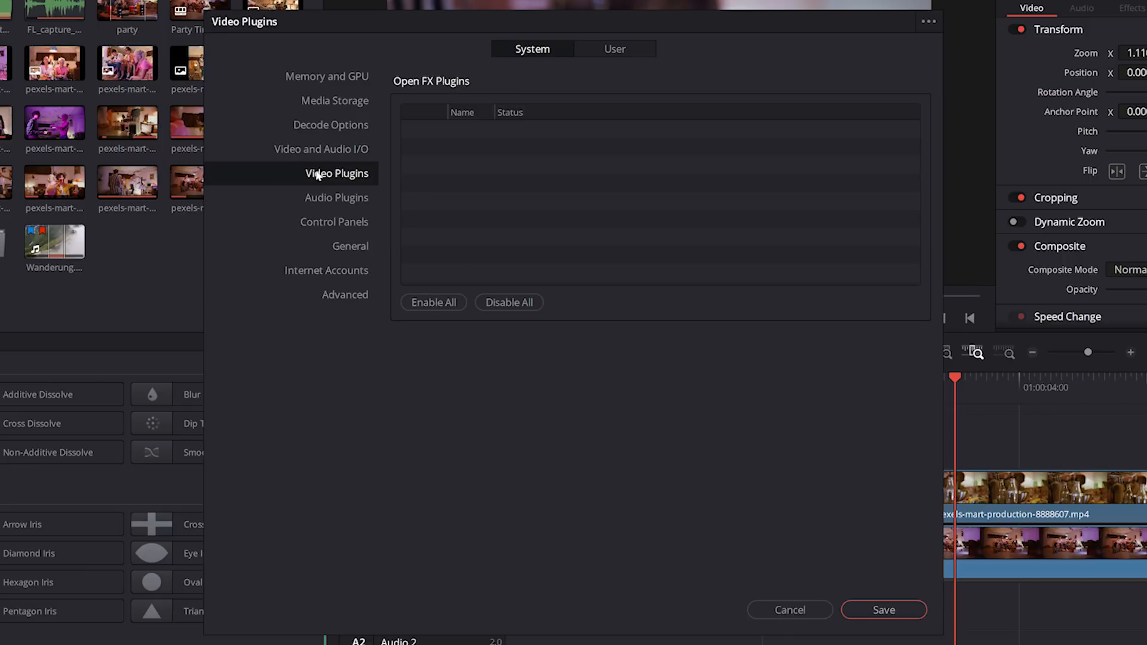
pyautogui.click(325, 197)
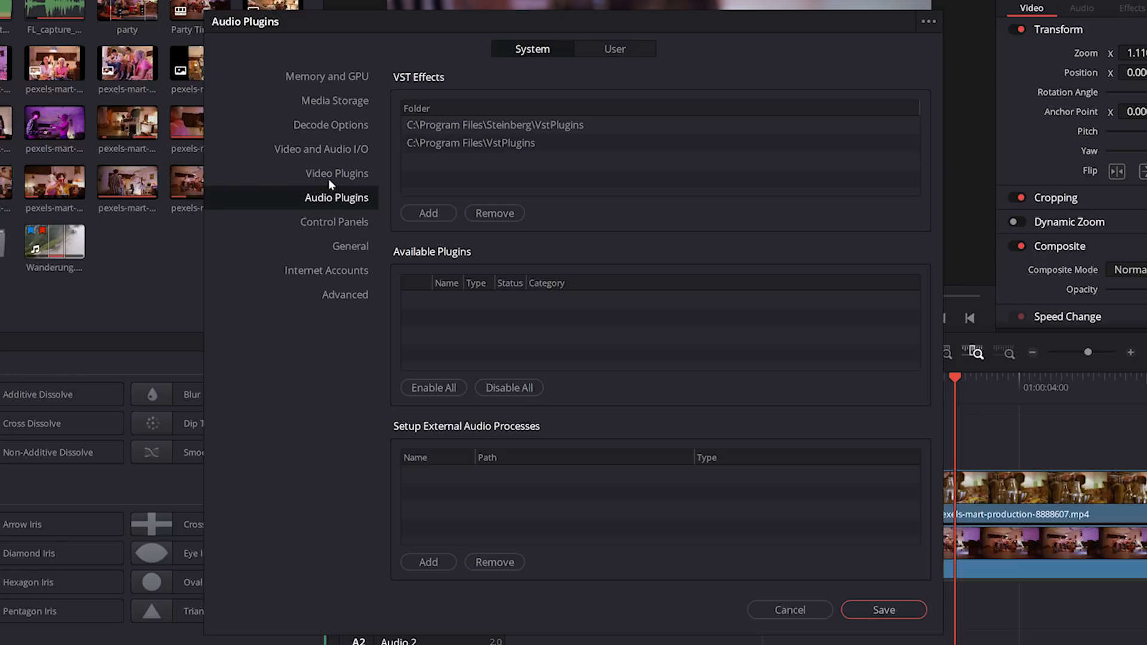
pyautogui.click(329, 179)
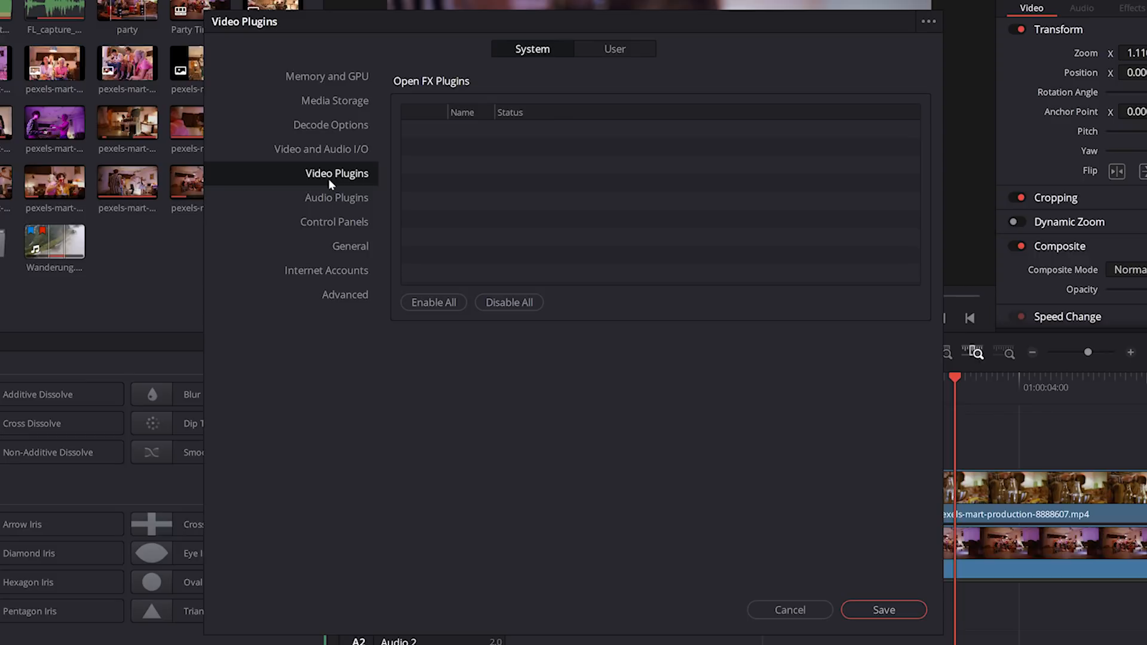
# Examine the Control Panels, General and Internet Accounts preferences, and close the Preferences without saving
pyautogui.click(323, 224)
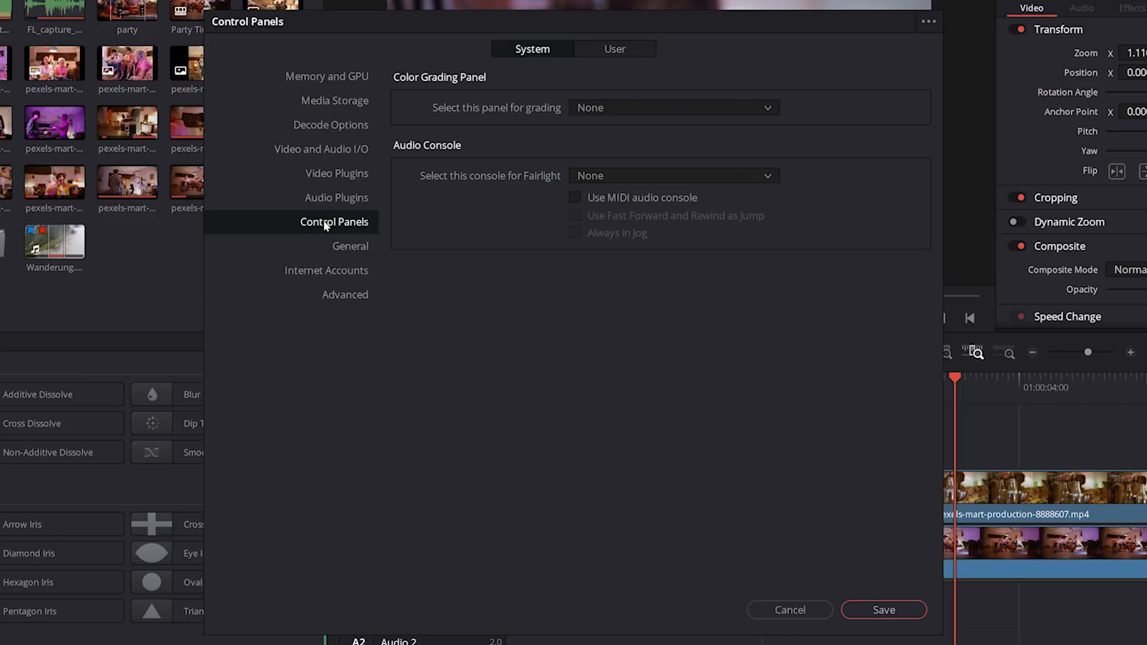
pyautogui.click(339, 248)
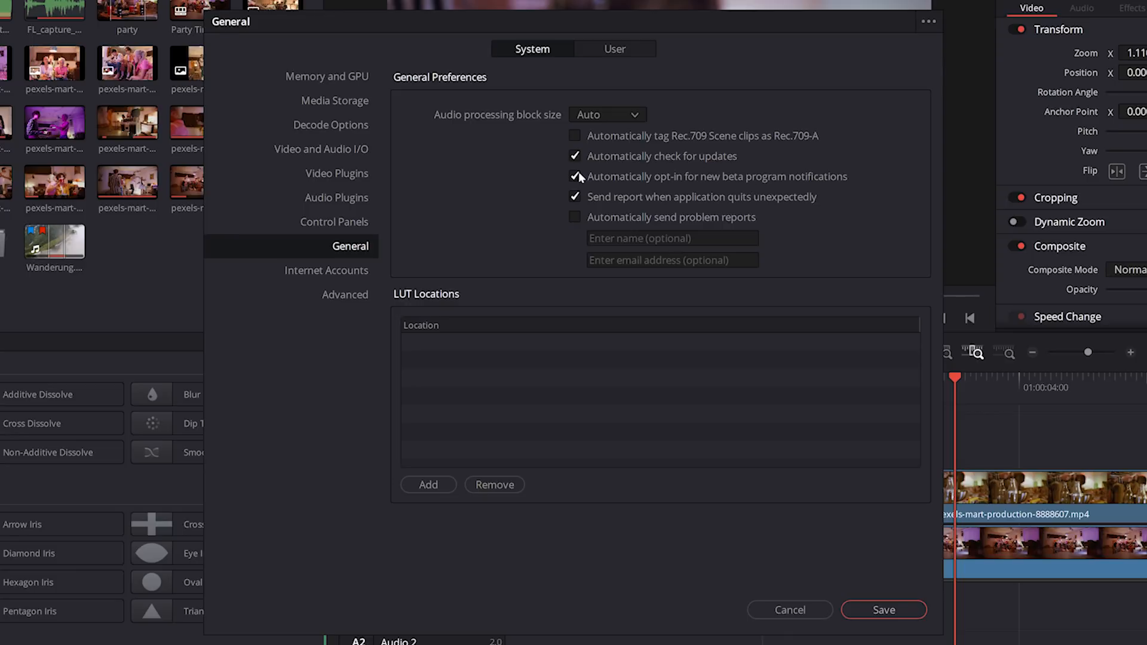
pyautogui.click(344, 269)
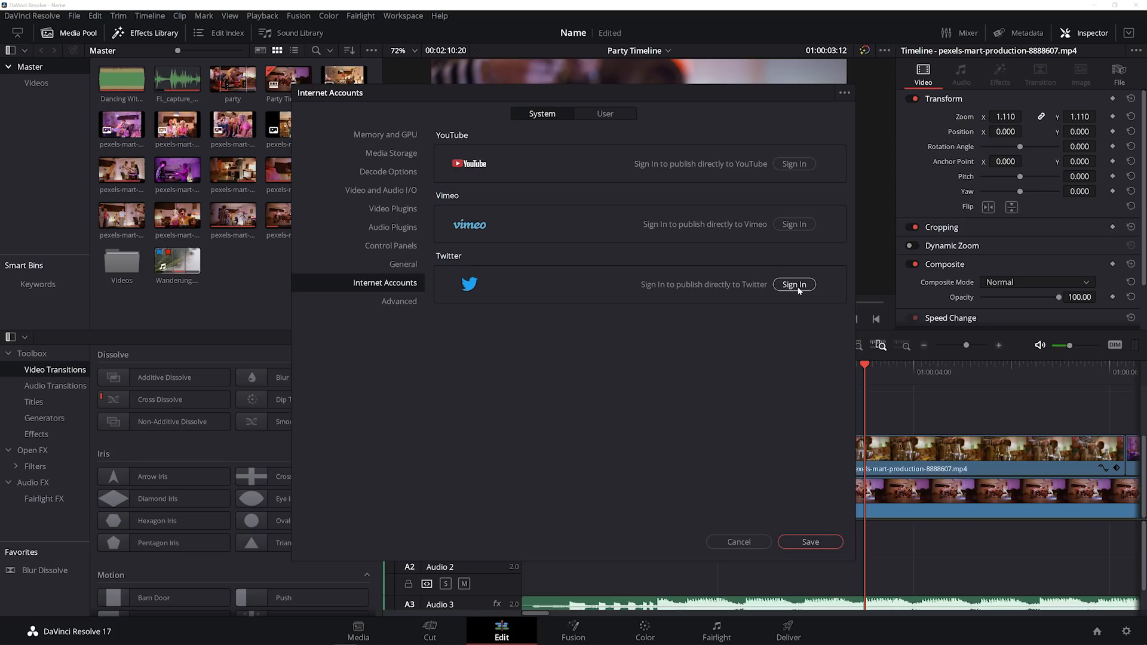
pyautogui.click(739, 542)
# Switch to the Deliver page, look through the YouTube, Vimeo and Twitter render presets and return to the Custom preset
pyautogui.click(788, 632)
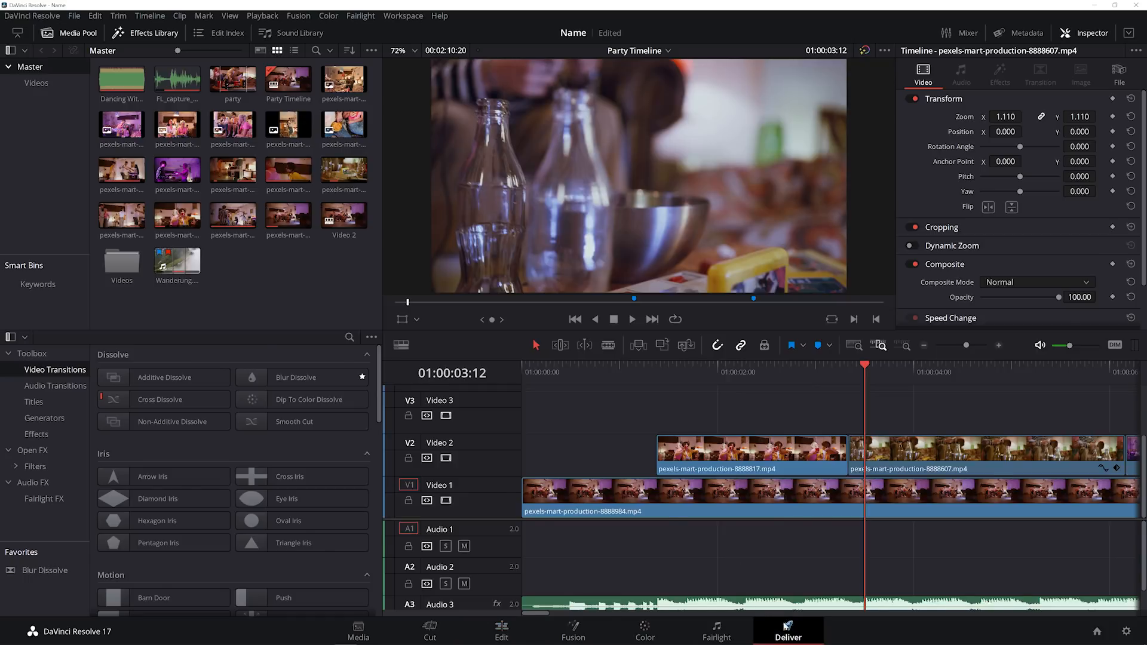
pyautogui.click(73, 84)
pyautogui.click(123, 84)
pyautogui.click(175, 82)
pyautogui.click(70, 84)
pyautogui.click(24, 83)
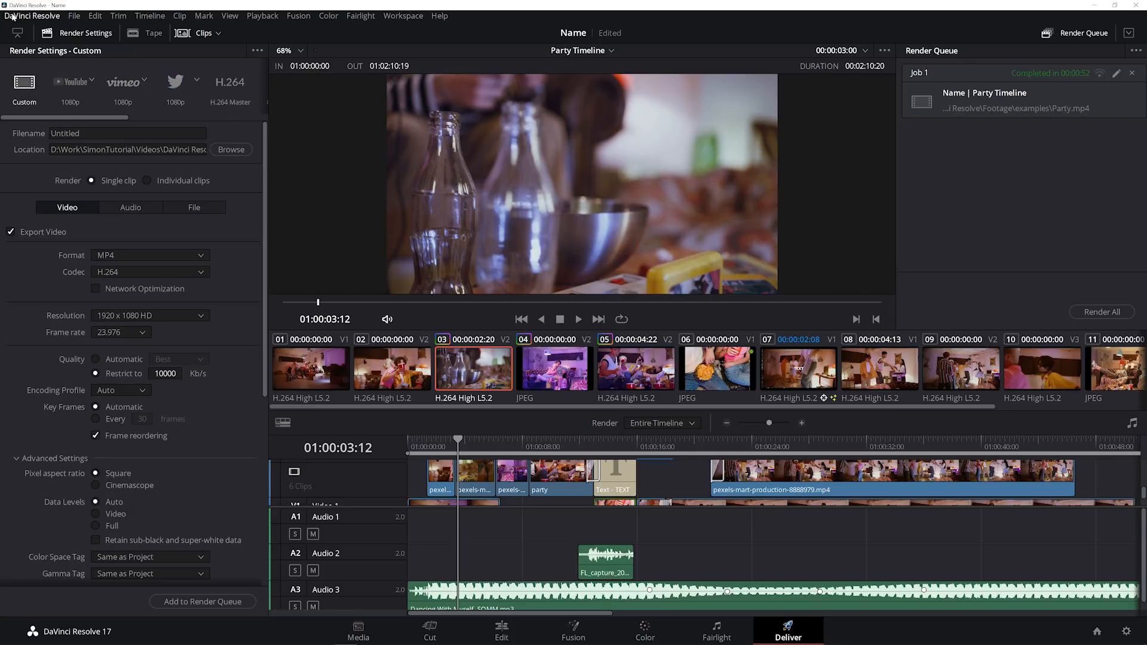
# Open the Preferences again and look through the Advanced and the Memory and GPU pages of the system settings
pyautogui.click(32, 15)
pyautogui.click(48, 74)
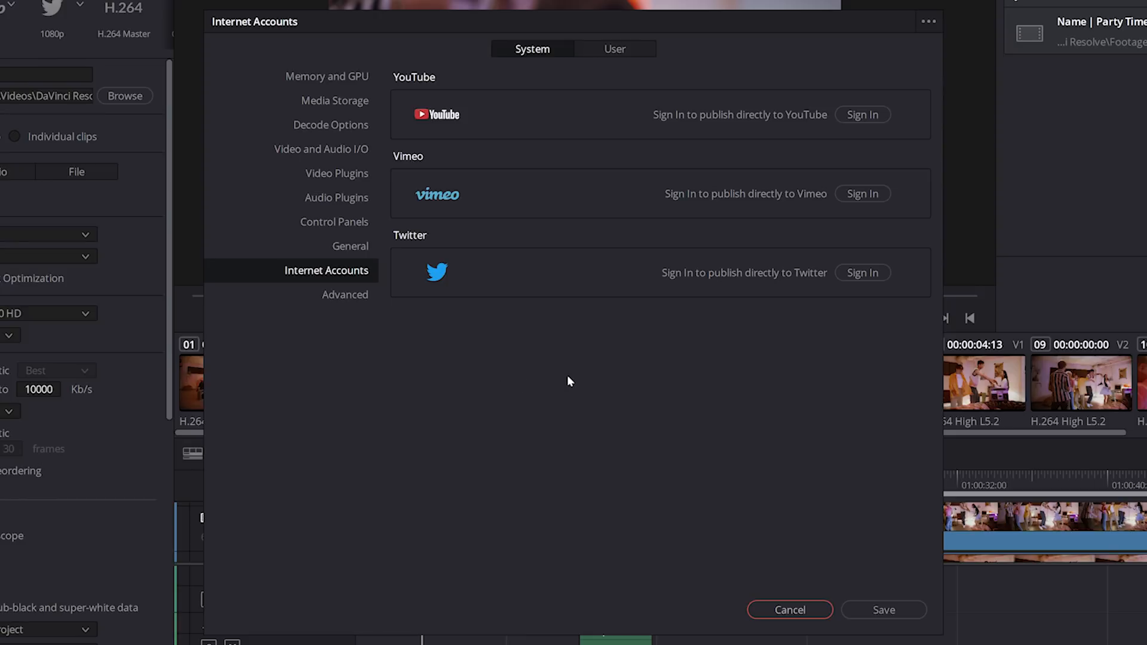
pyautogui.click(341, 295)
pyautogui.click(335, 80)
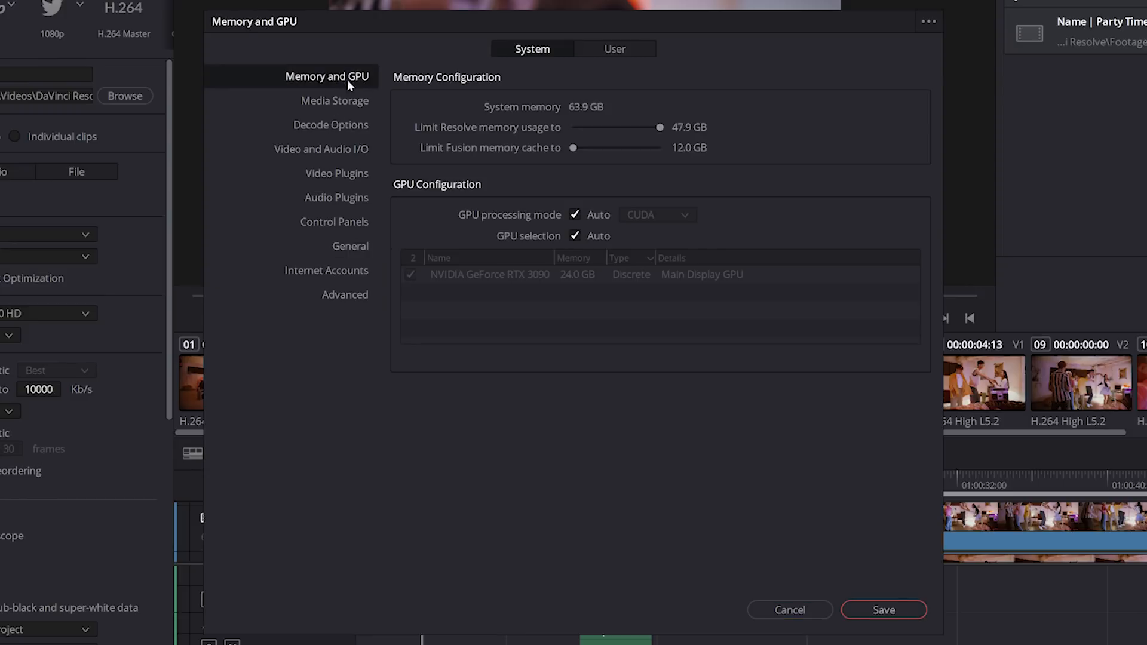
# Examine the UI Settings, Project Save and Load, Editing, Color and Fairlight pages of the user preferences
pyautogui.click(653, 49)
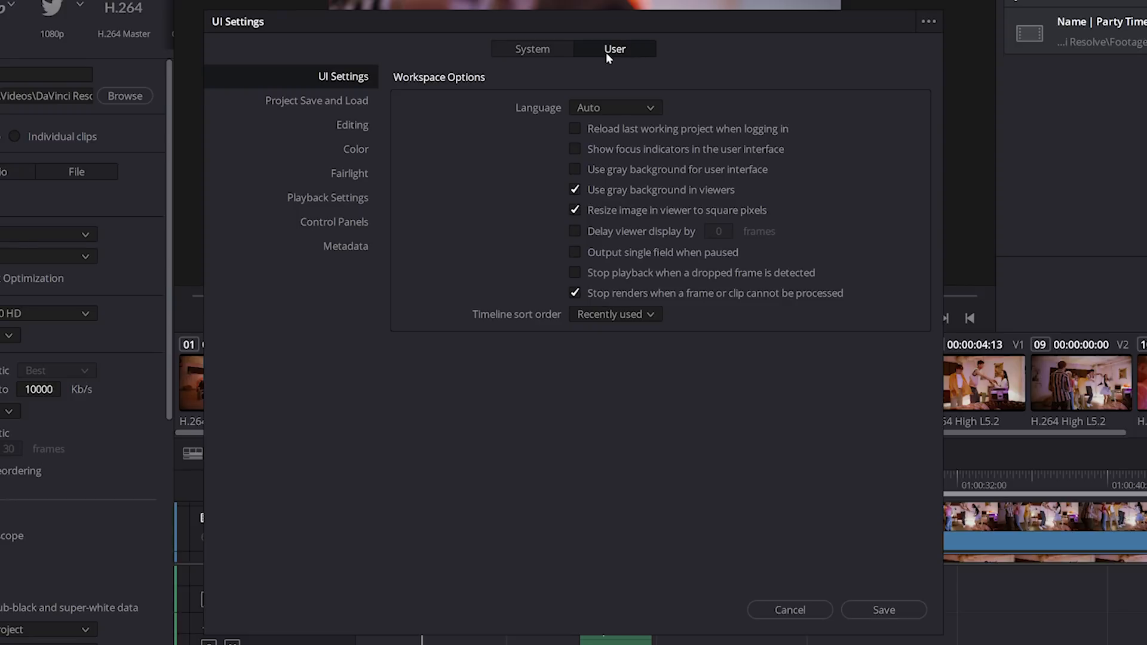
pyautogui.click(328, 106)
pyautogui.click(347, 124)
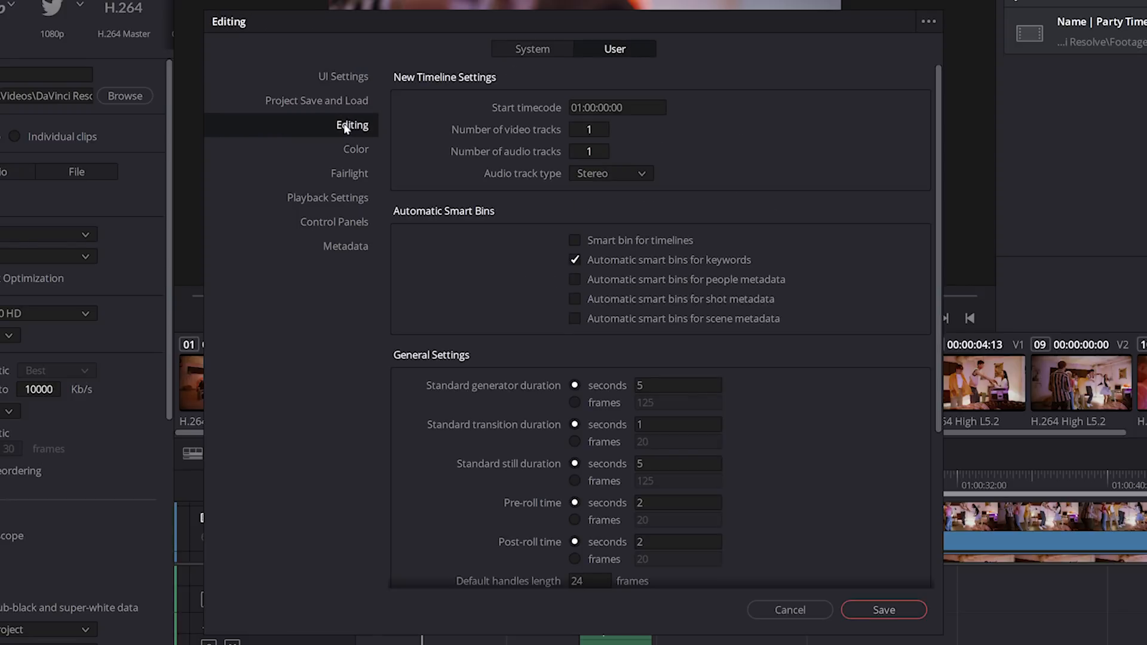
pyautogui.click(347, 149)
pyautogui.click(352, 172)
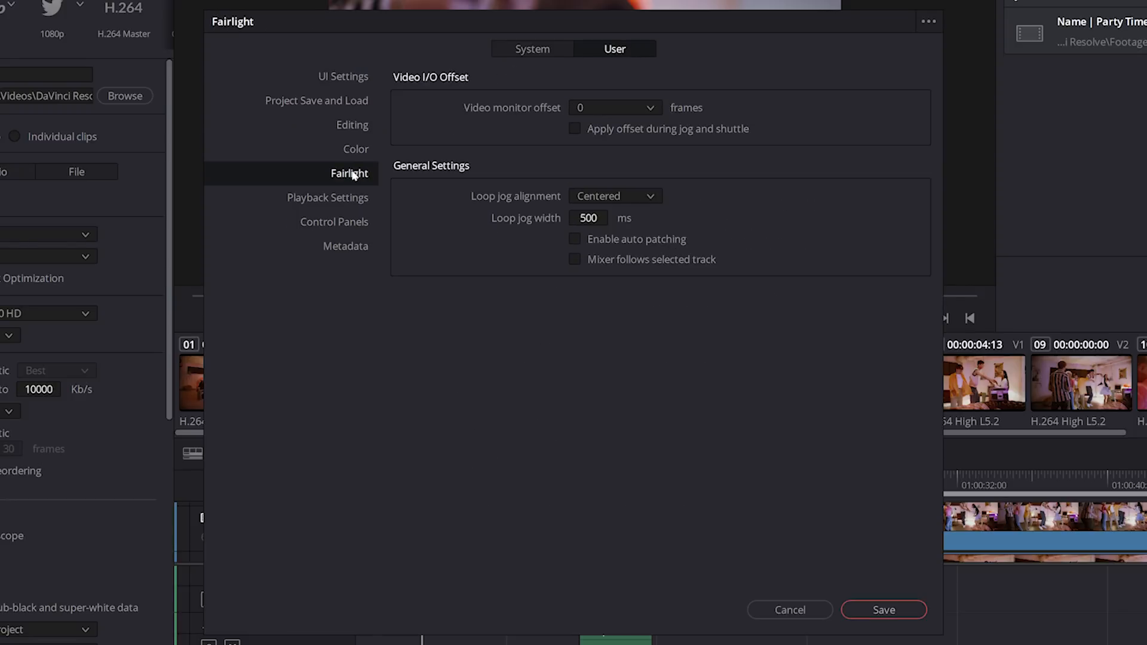
# Enable project backups in the Project Save and Load preferences to inspect their interval and location options, and disable them again
pyautogui.click(341, 101)
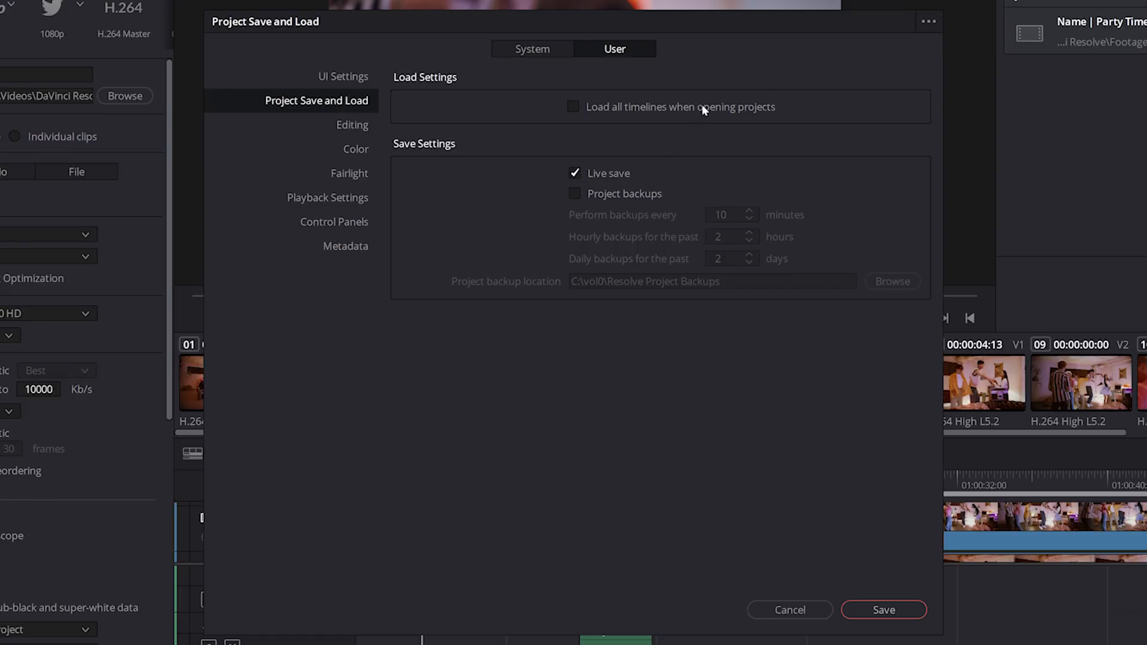
pyautogui.click(623, 200)
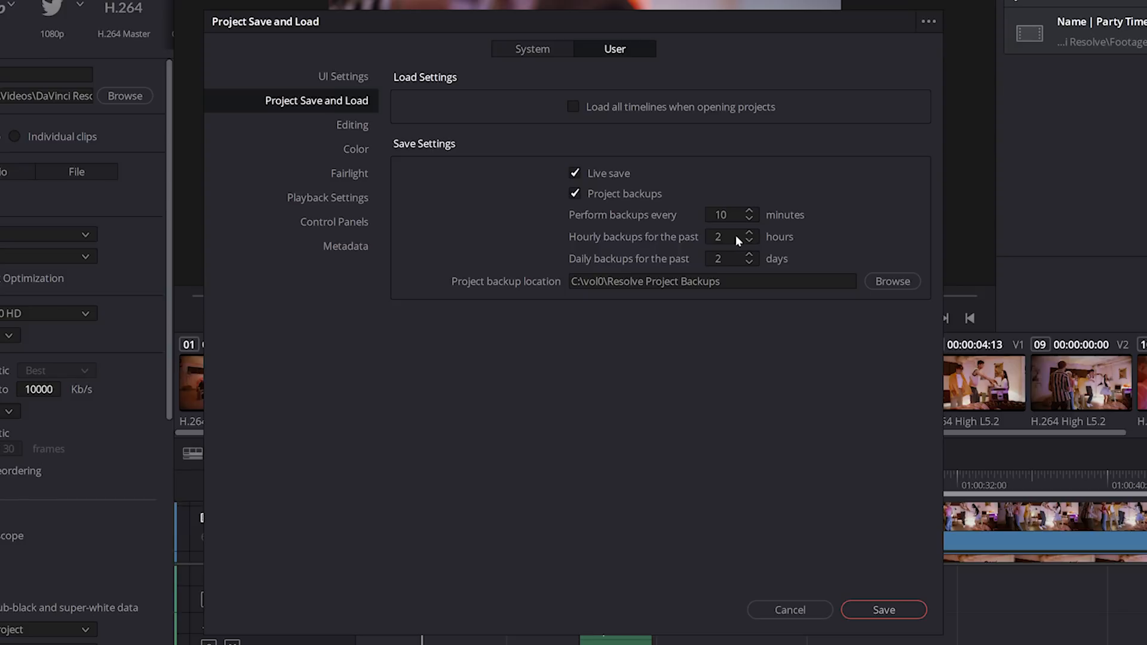
pyautogui.click(574, 194)
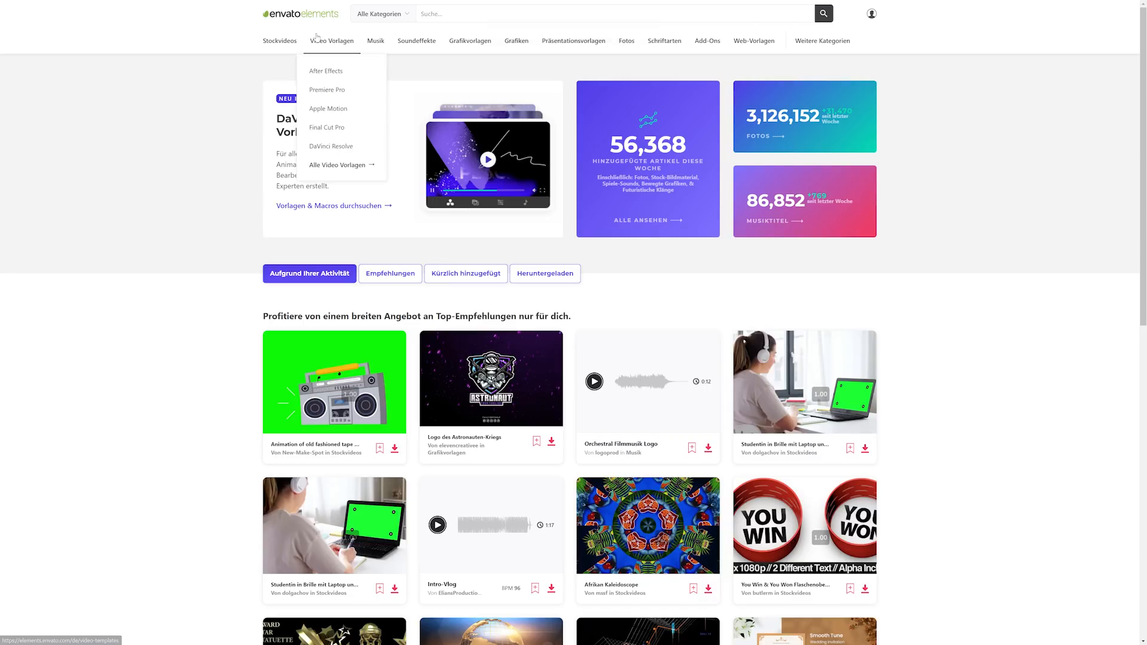
# On the Envato Elements website, list the video templates made for DaVinci Resolve and browse through them
pyautogui.click(331, 146)
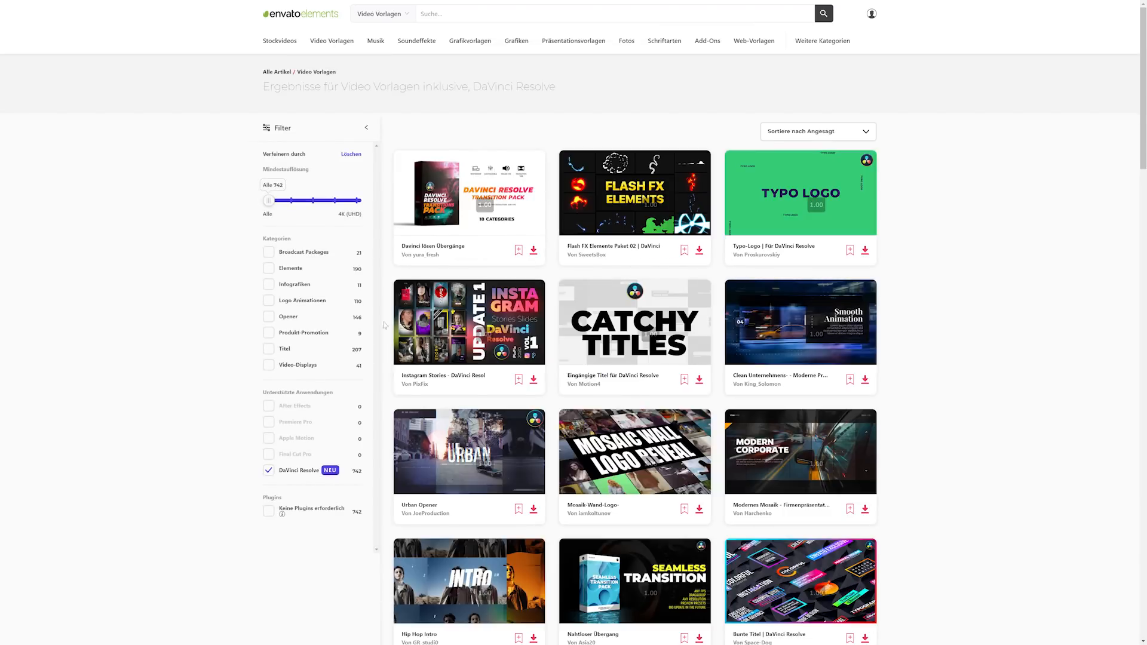
pyautogui.moveTo(624, 205)
pyautogui.scroll(-2, 442, 299)
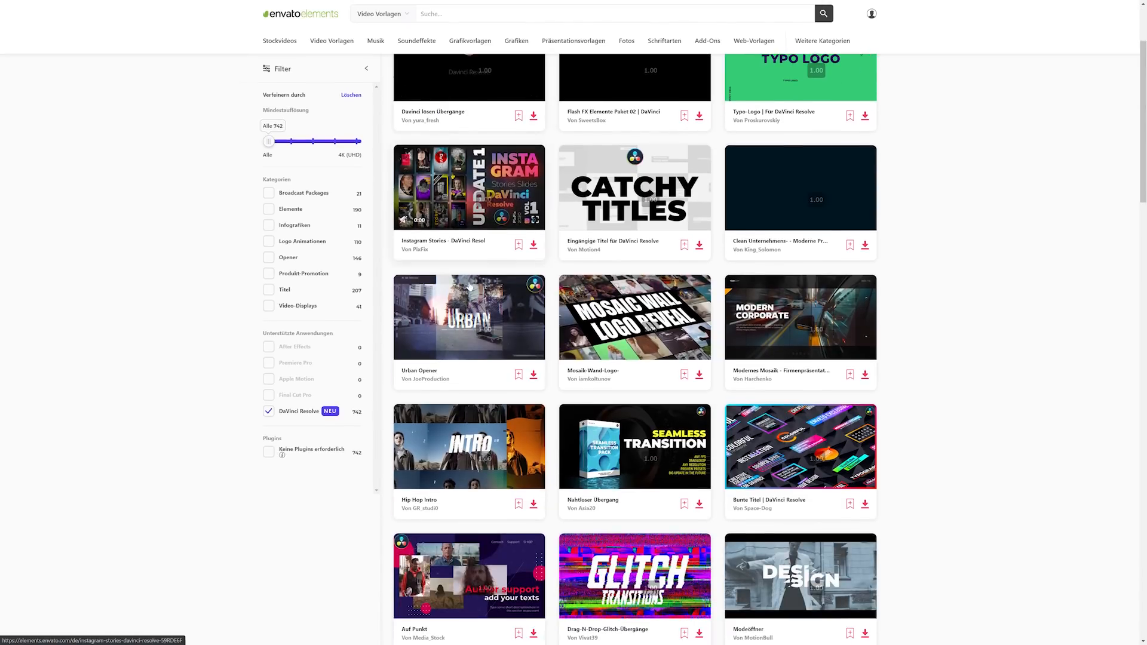